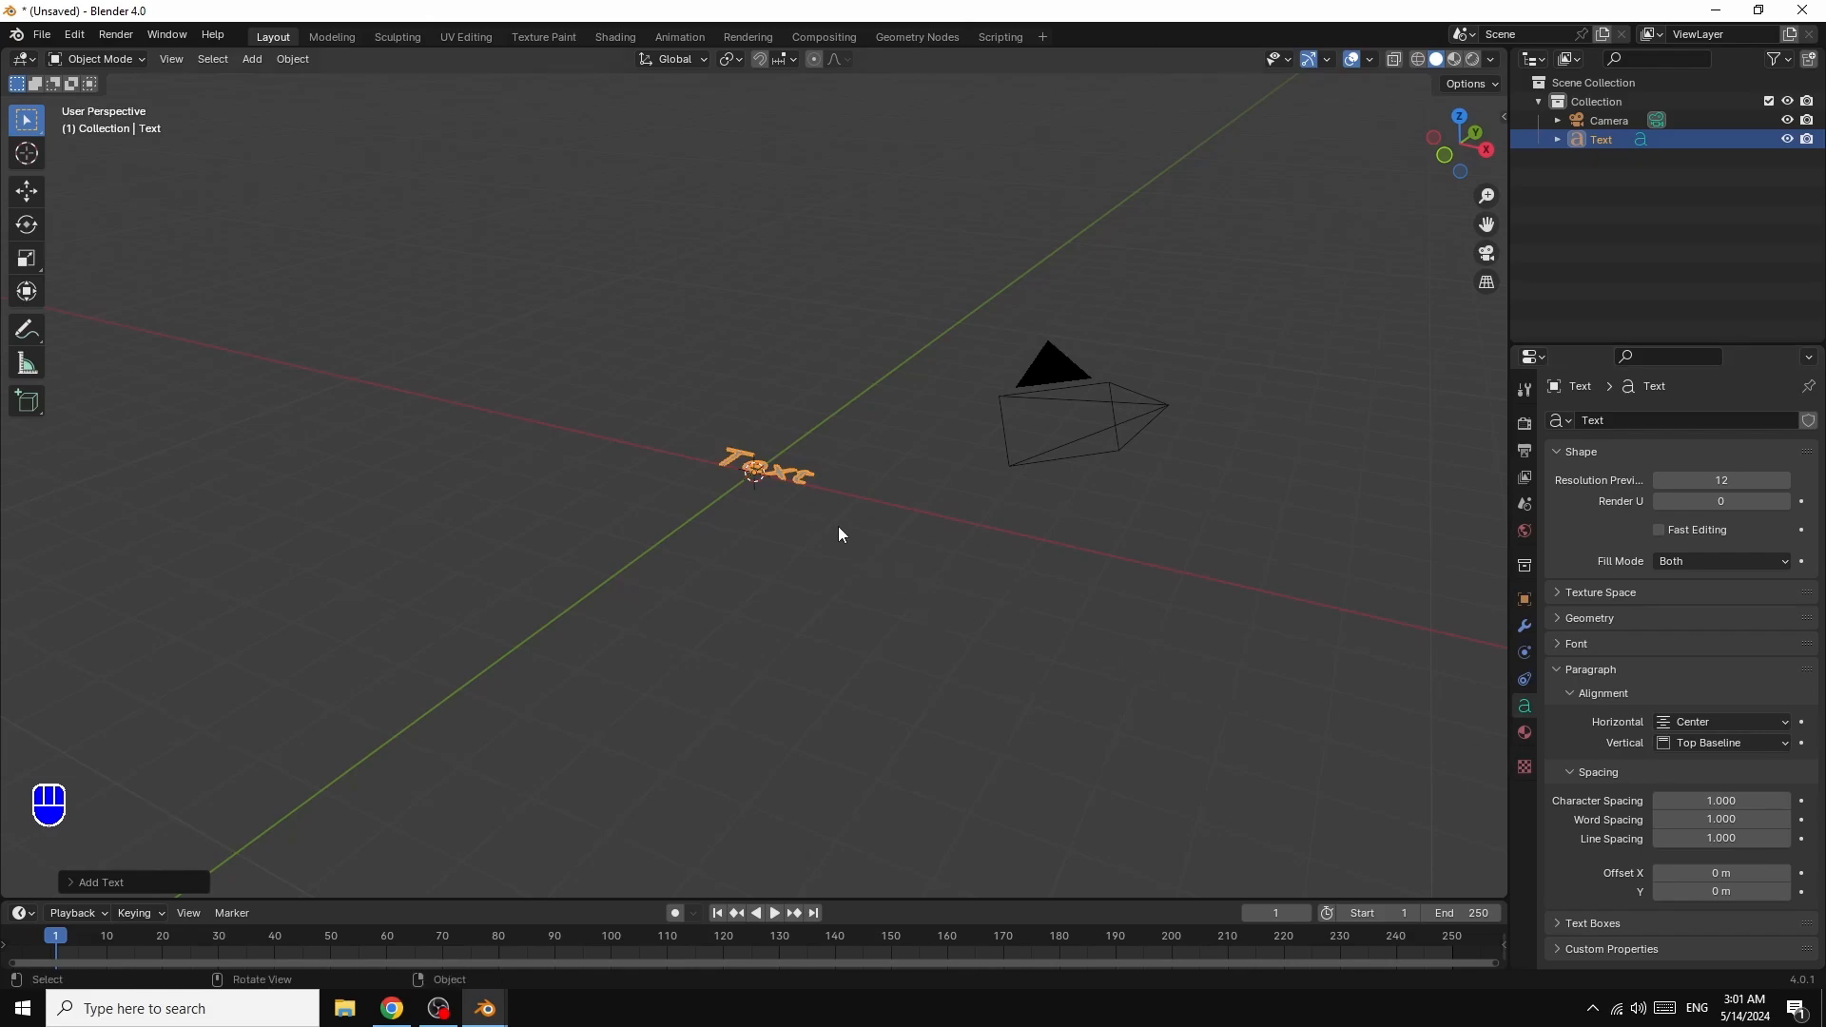
- Replace the text object's default wording with "BLENDER" in Edit Mode and return to Object Mode
left_click(123, 55)
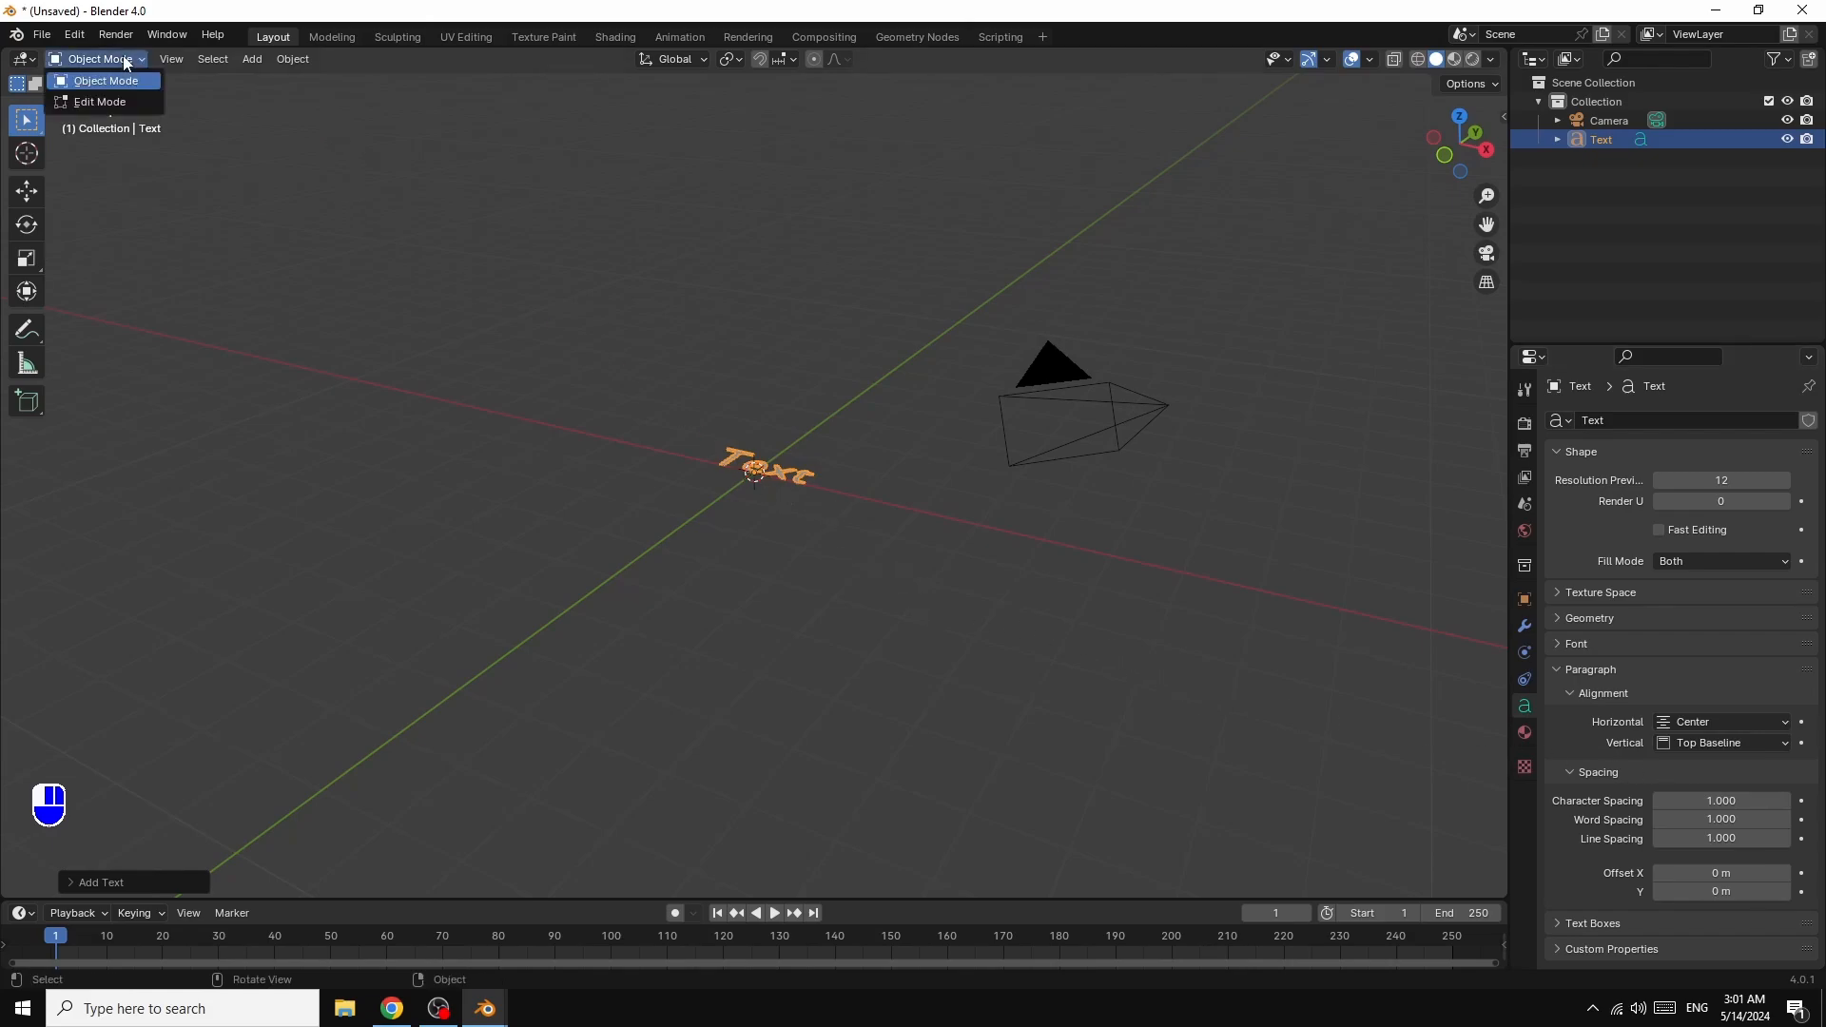
left_click(110, 101)
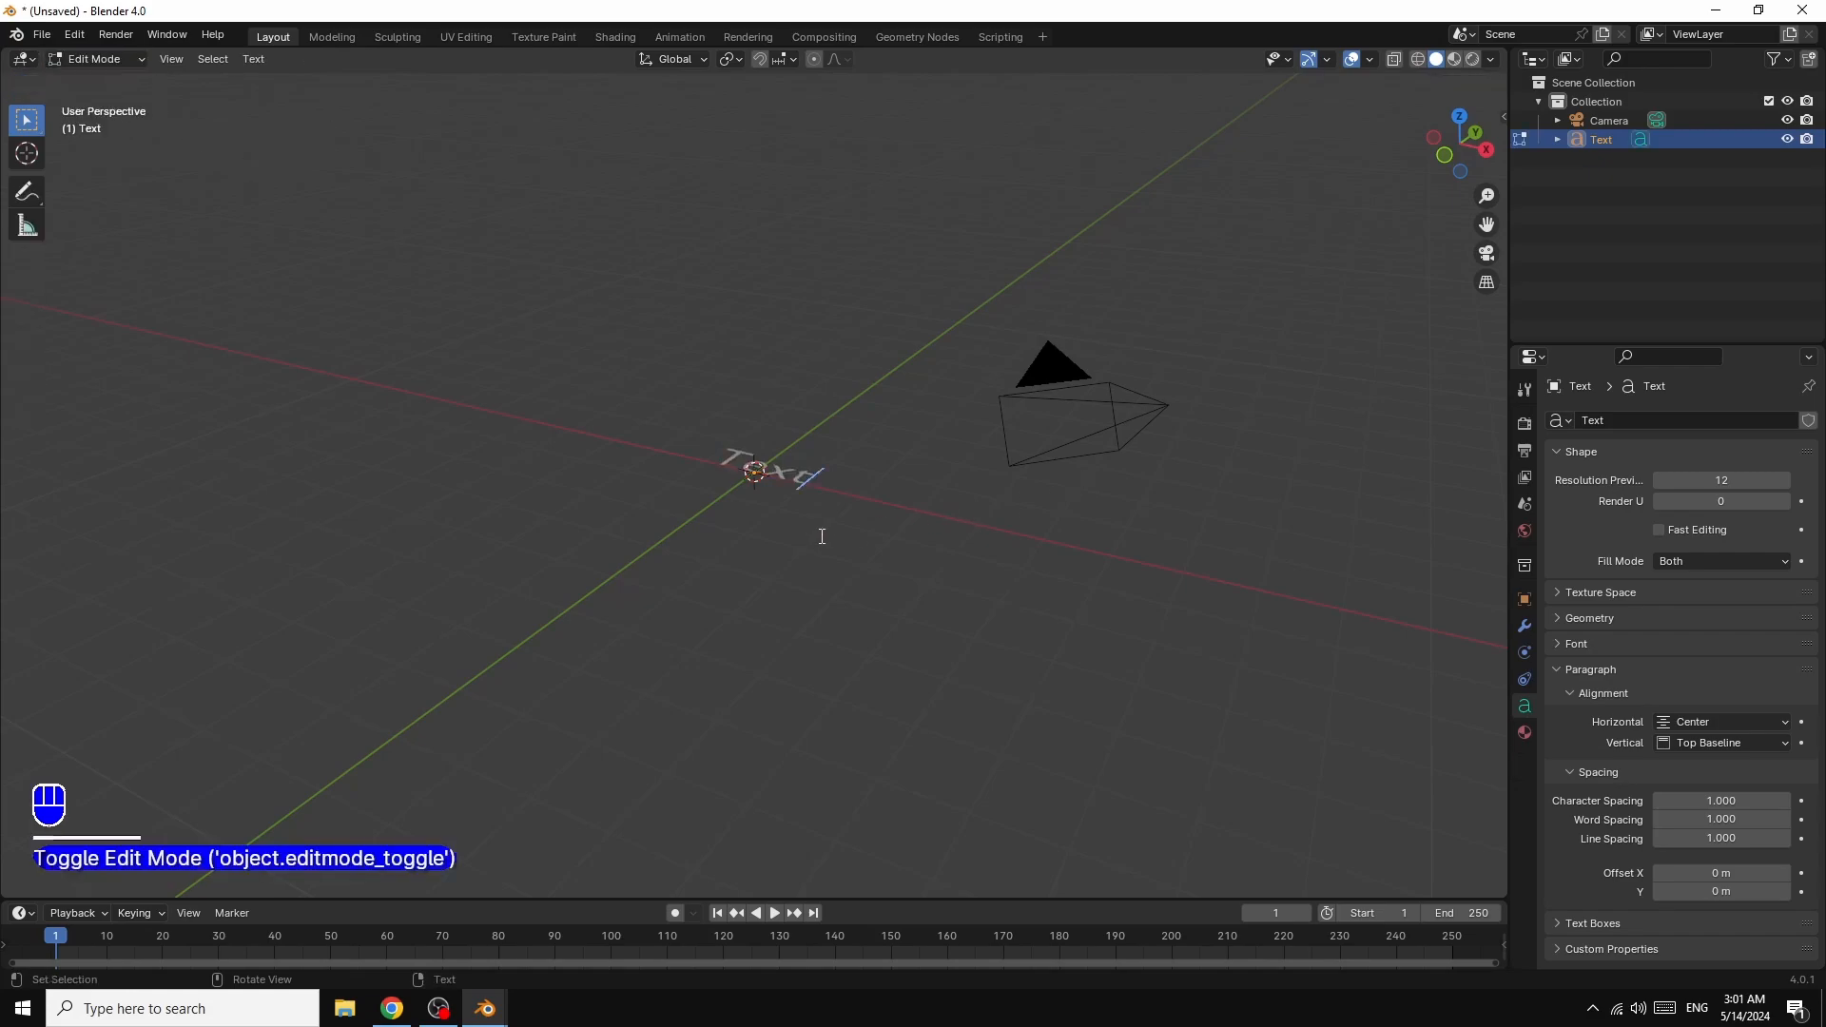
key("BackSpace")
key("BackSpace")
key("BackSpace")
key("BackSpace")
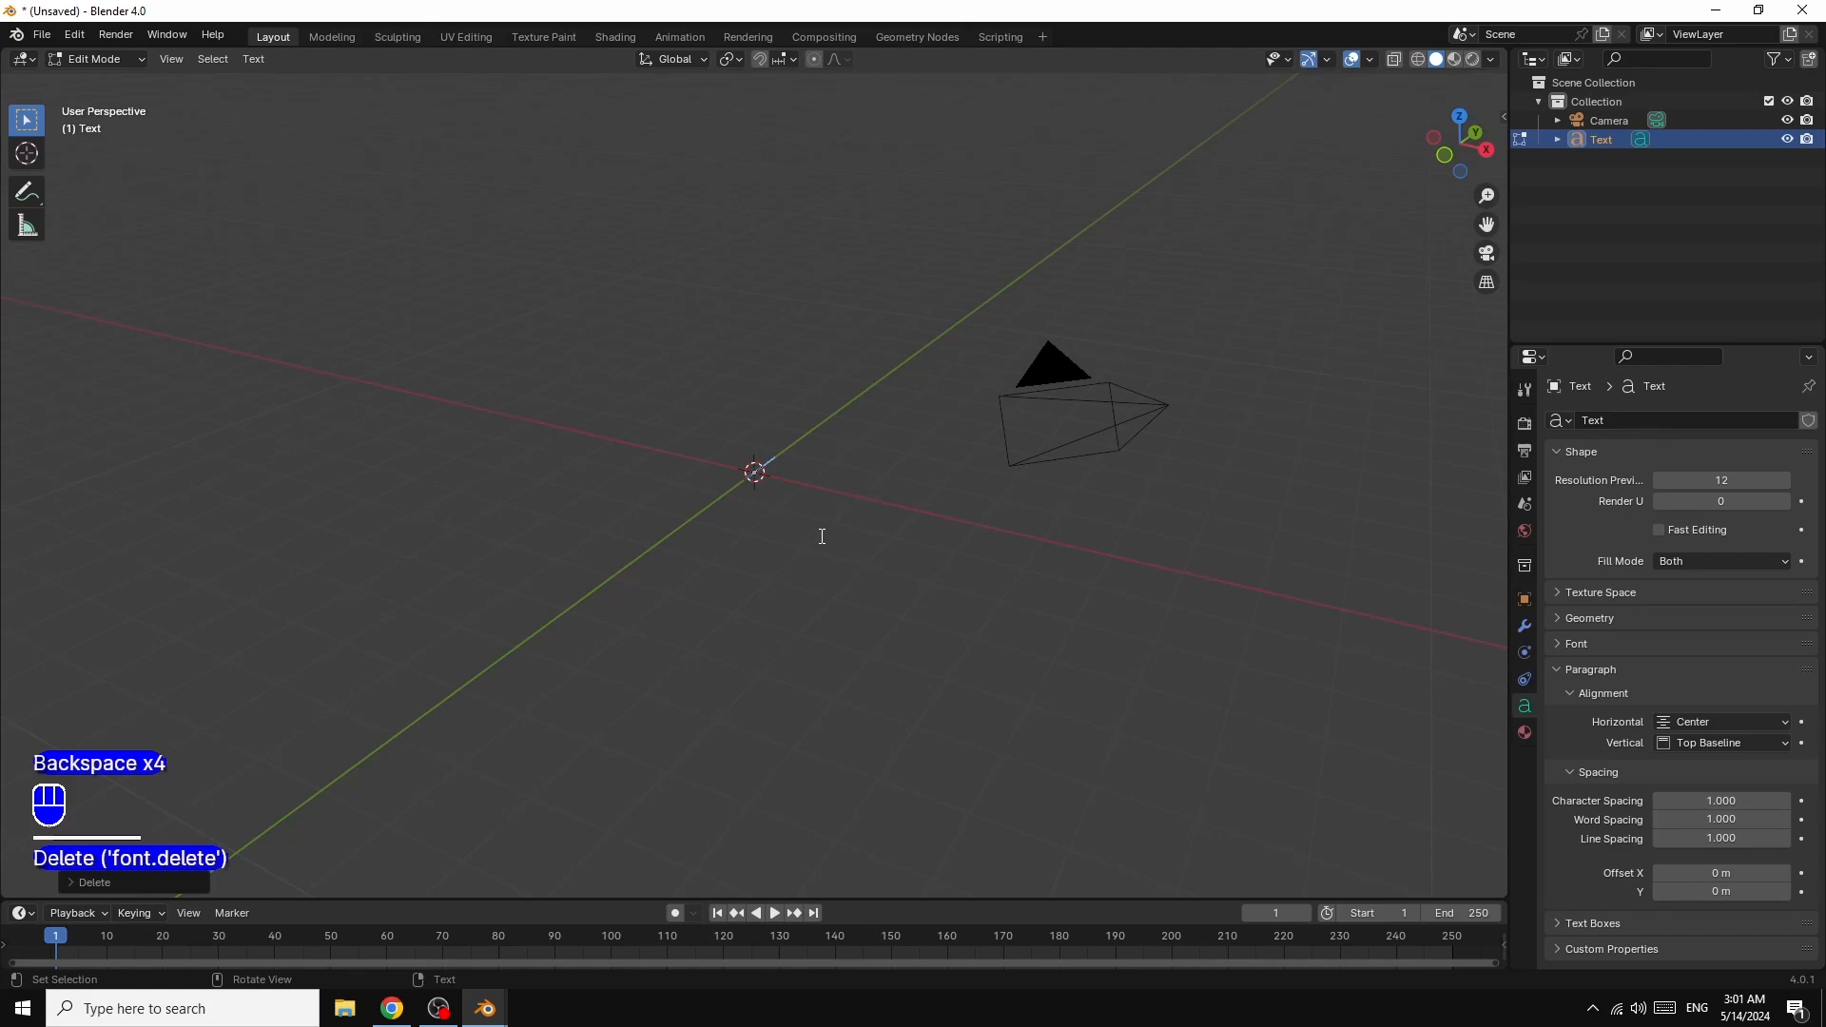
type("BLL")
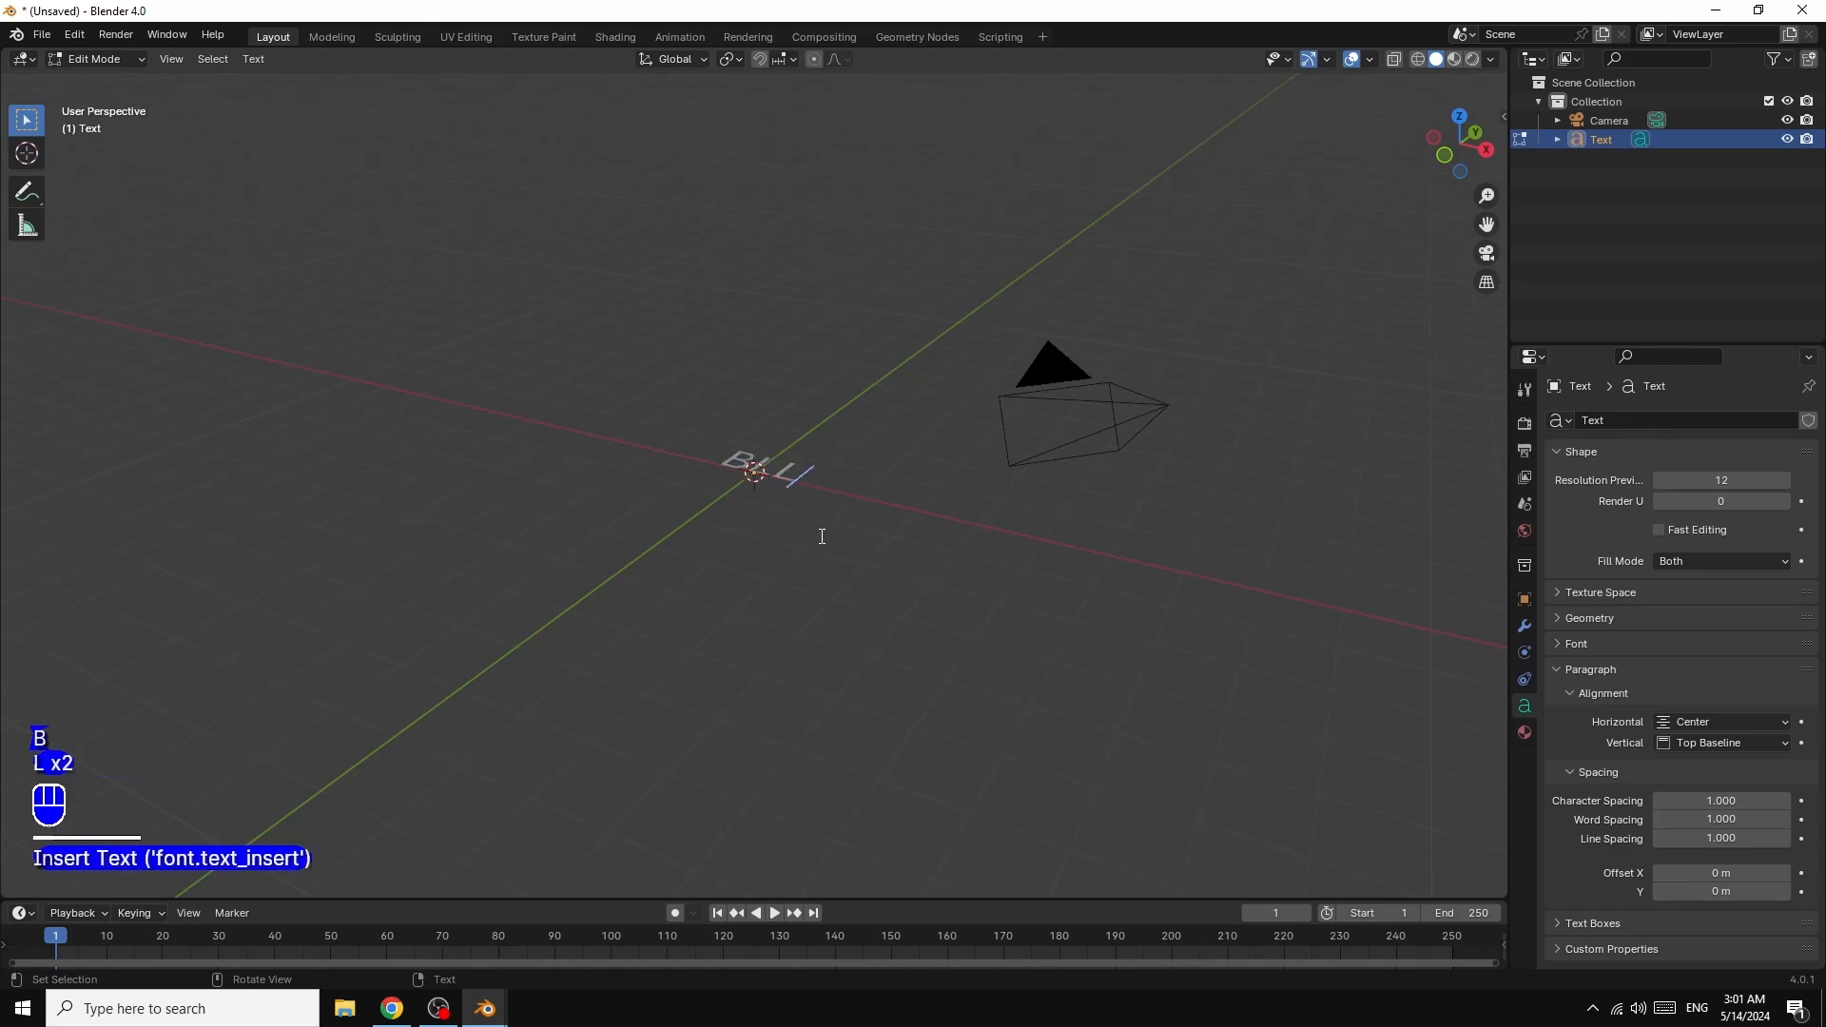
key("BackSpace")
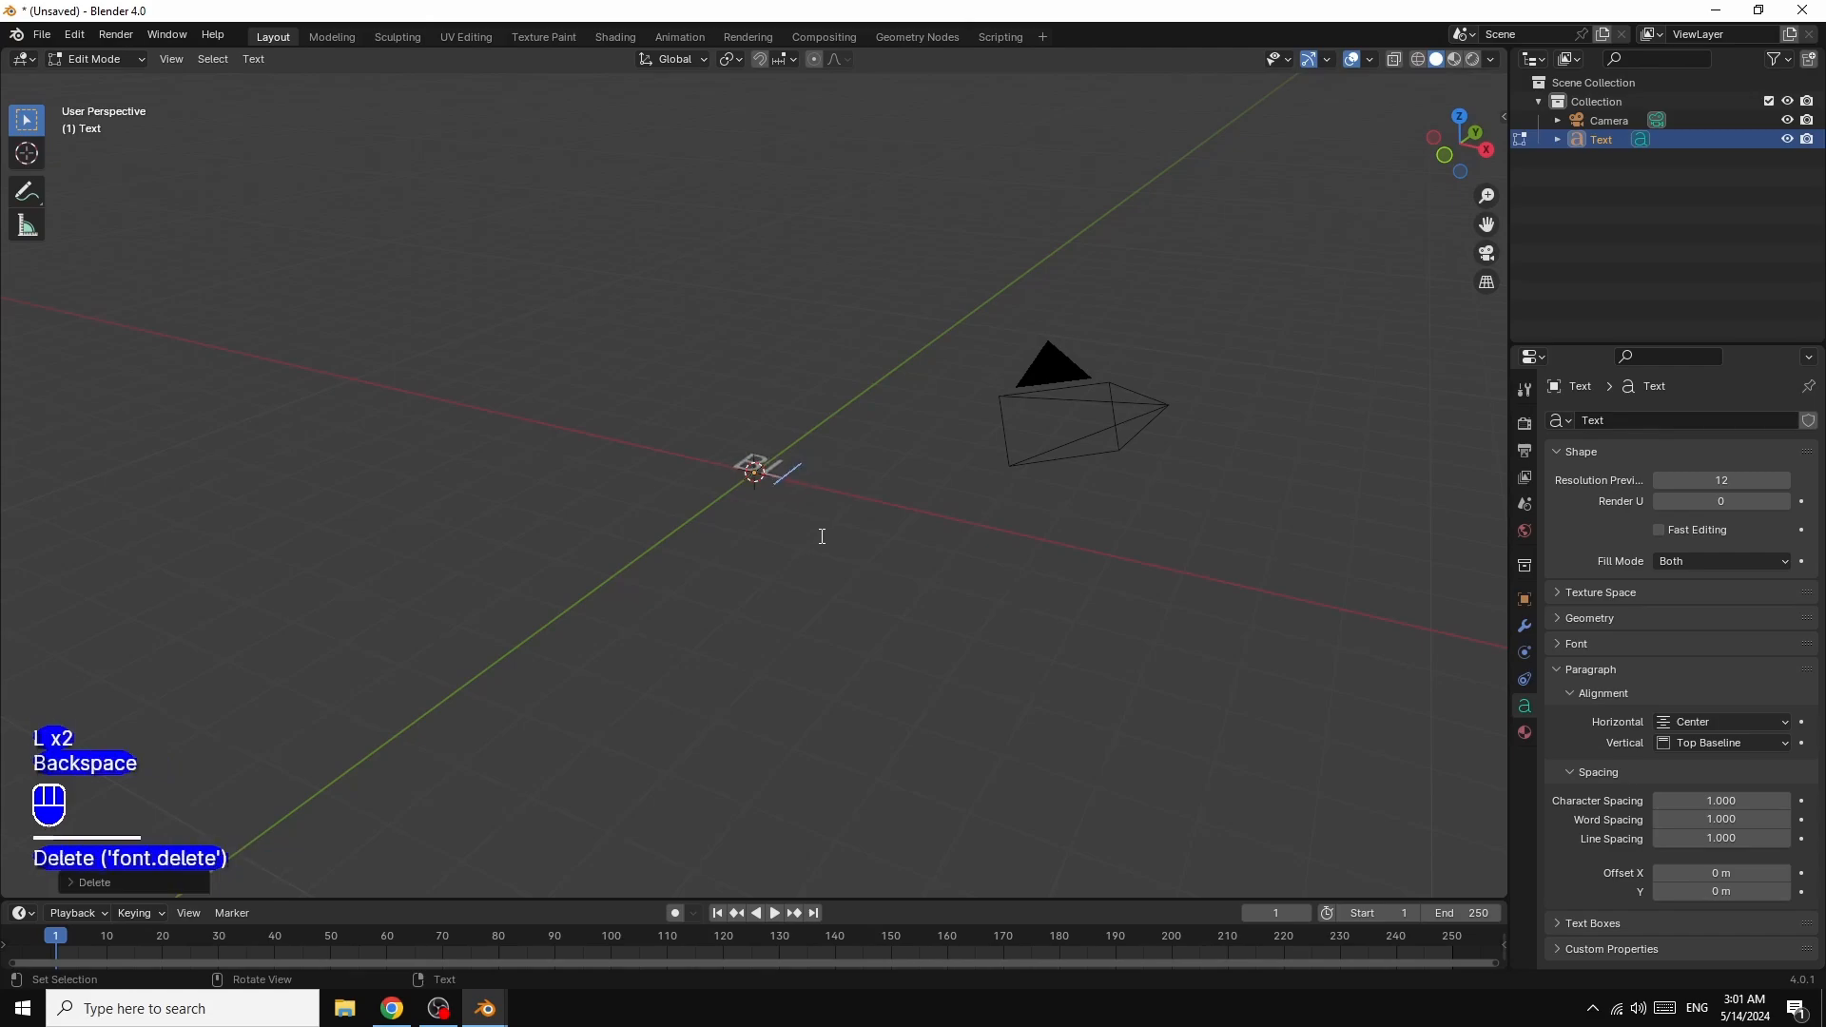
type("EN")
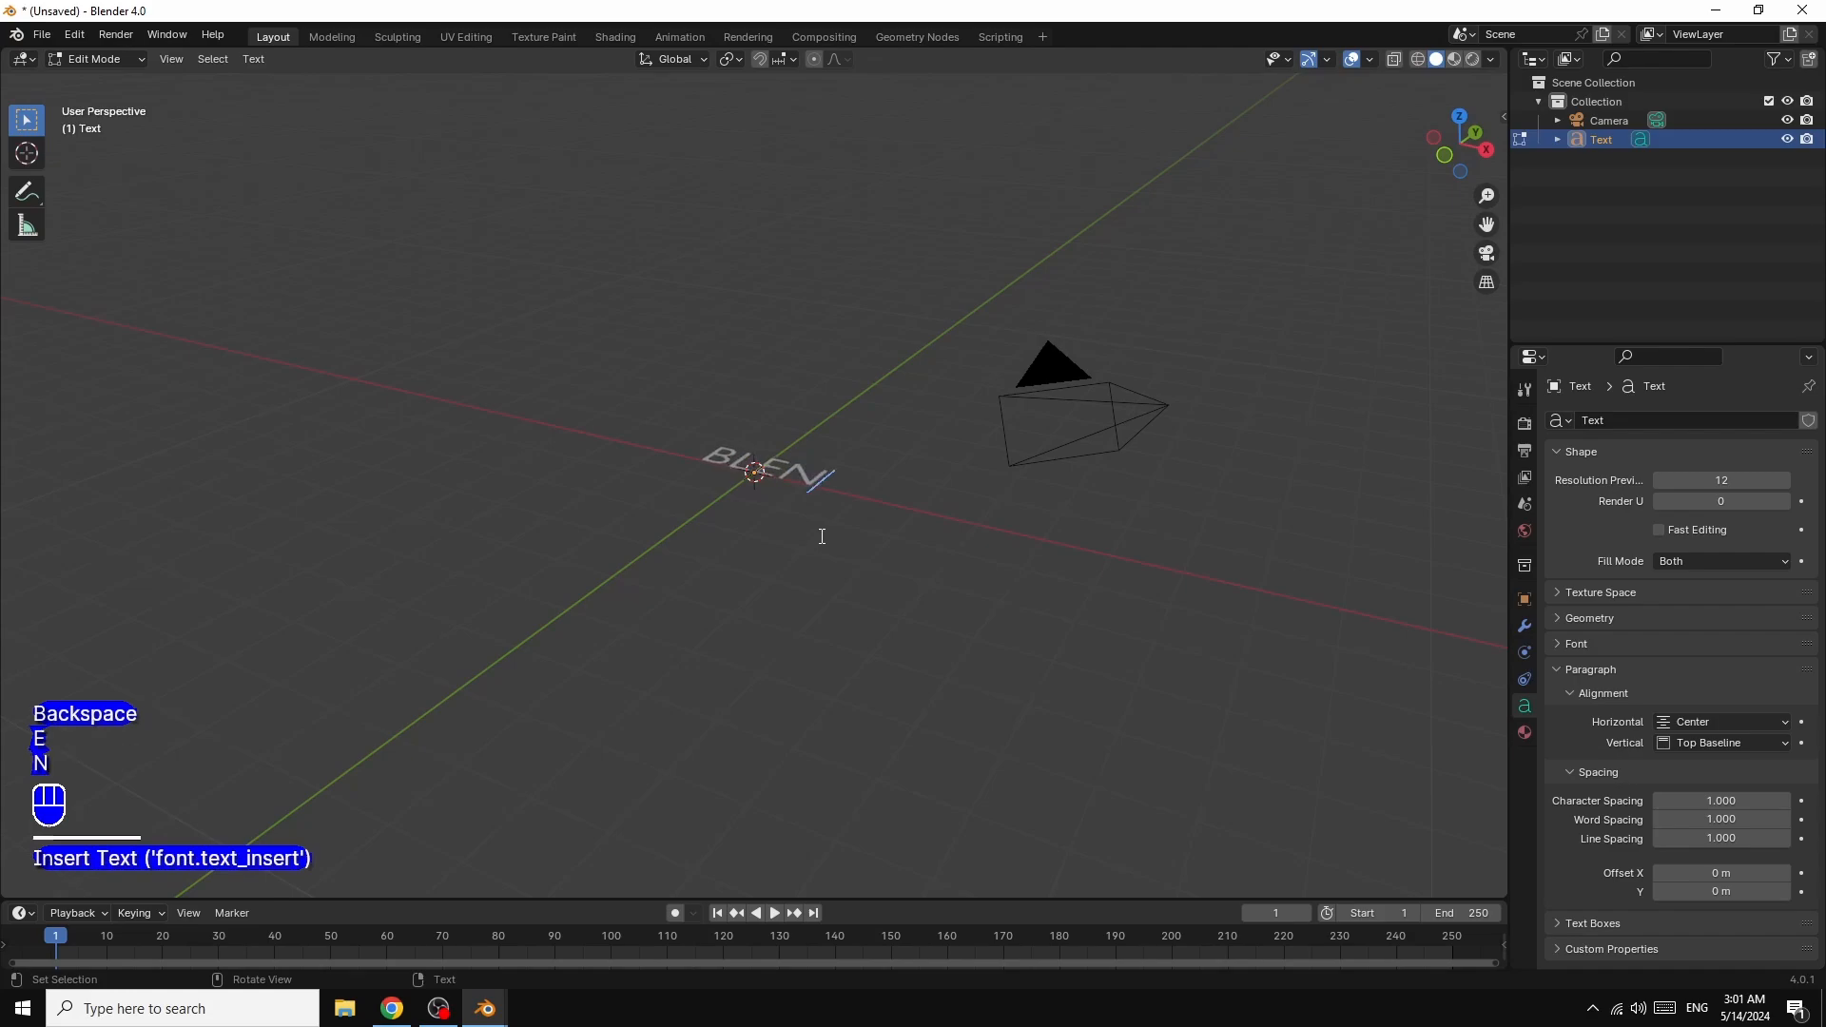
type("DER")
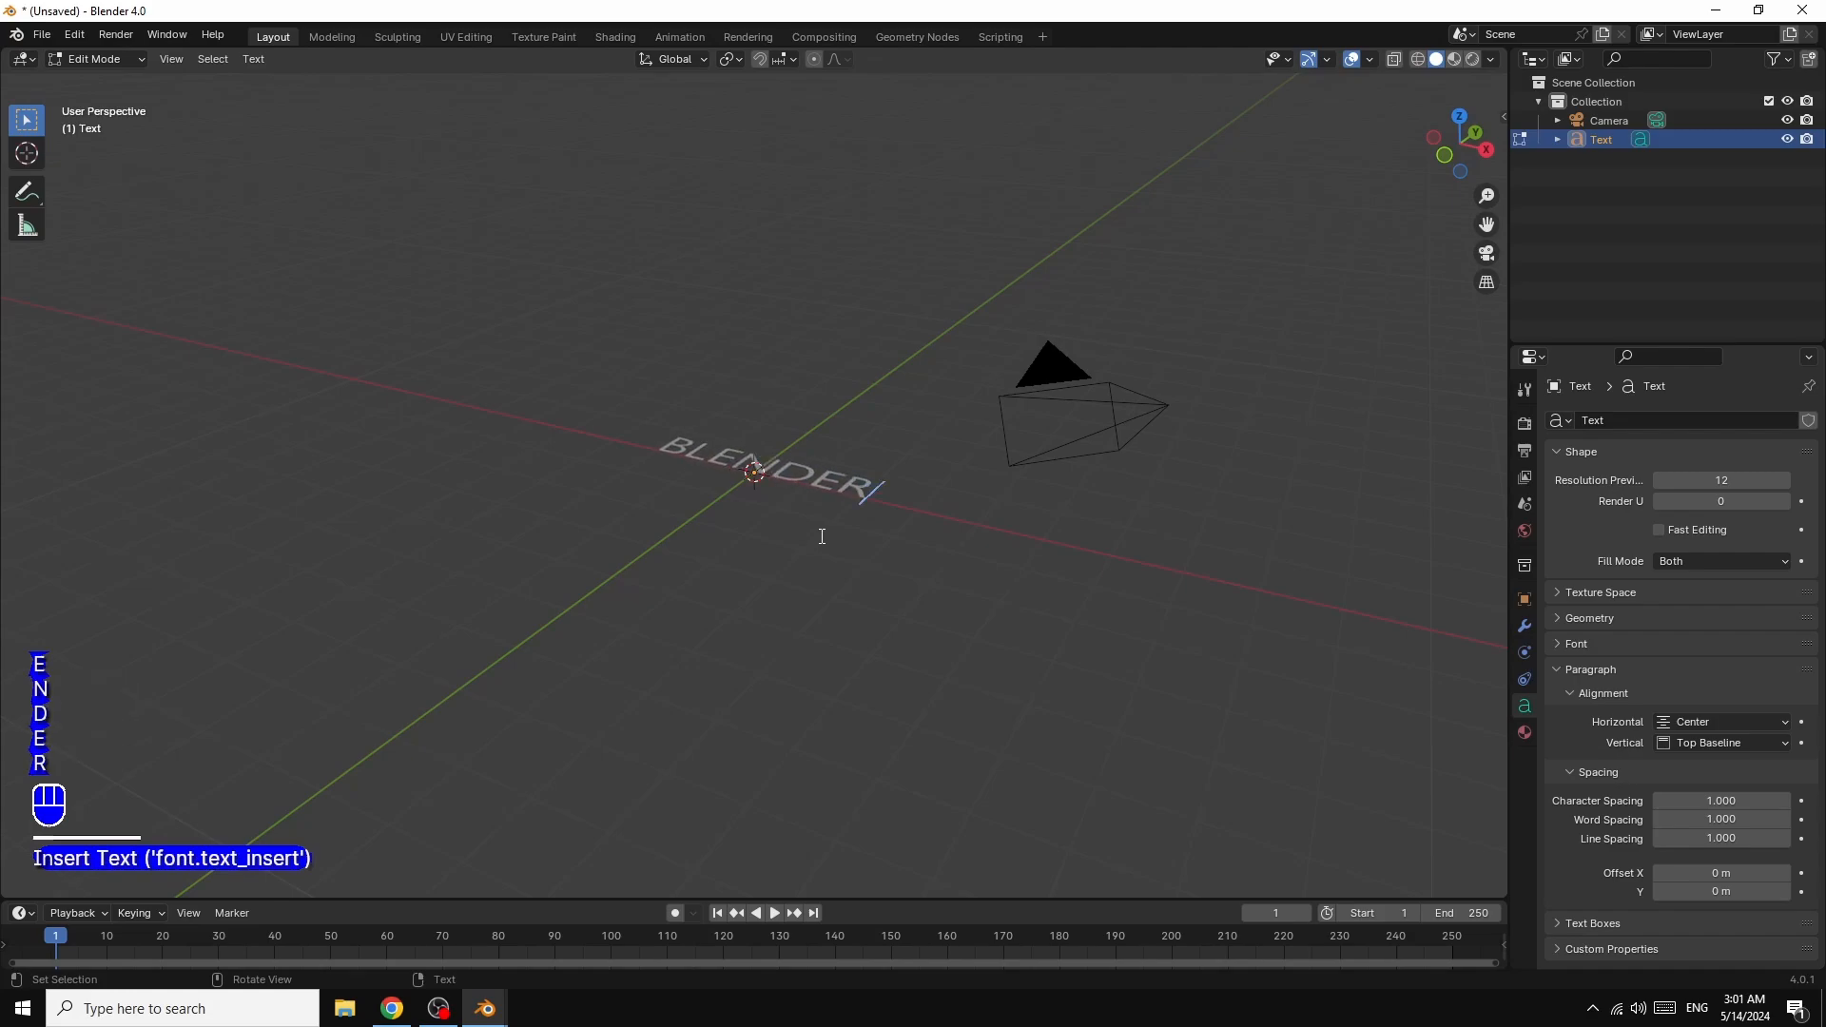
left_click(126, 57)
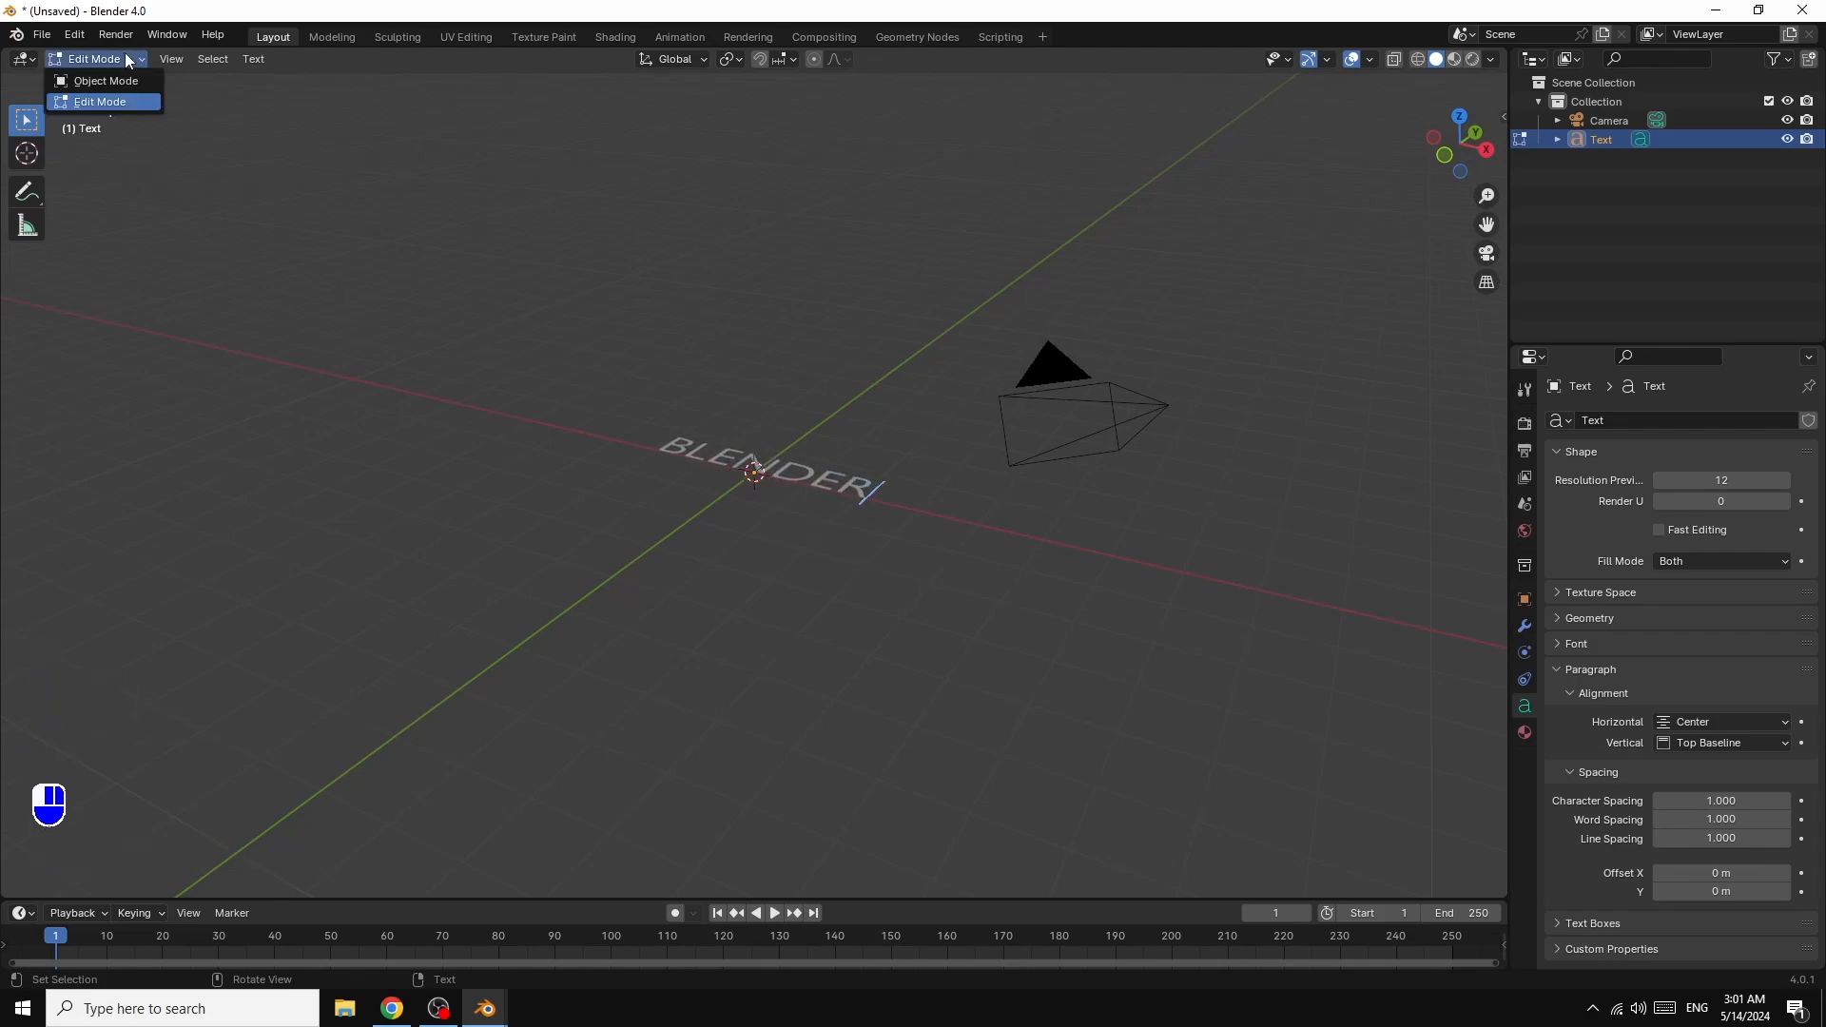
left_click(122, 80)
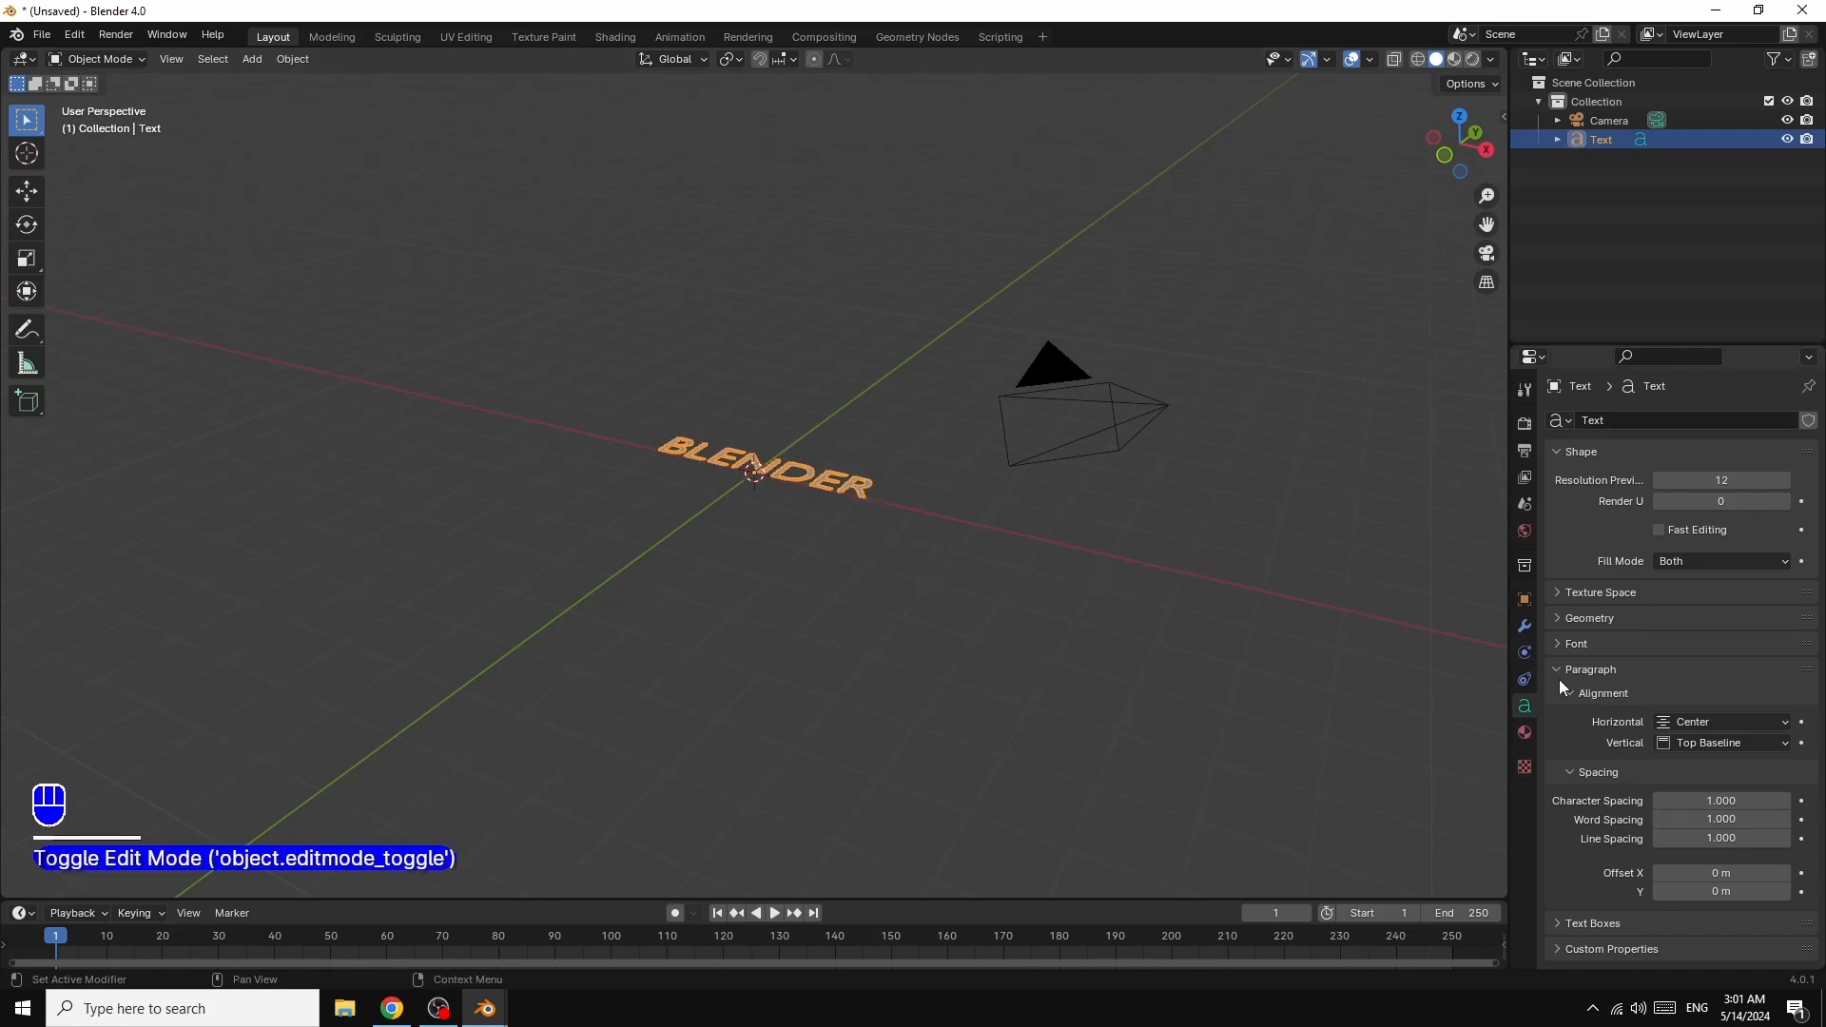
- Load Bauhaus 93 Regular from the Windows Fonts folder as the text's regular font
left_click(1561, 644)
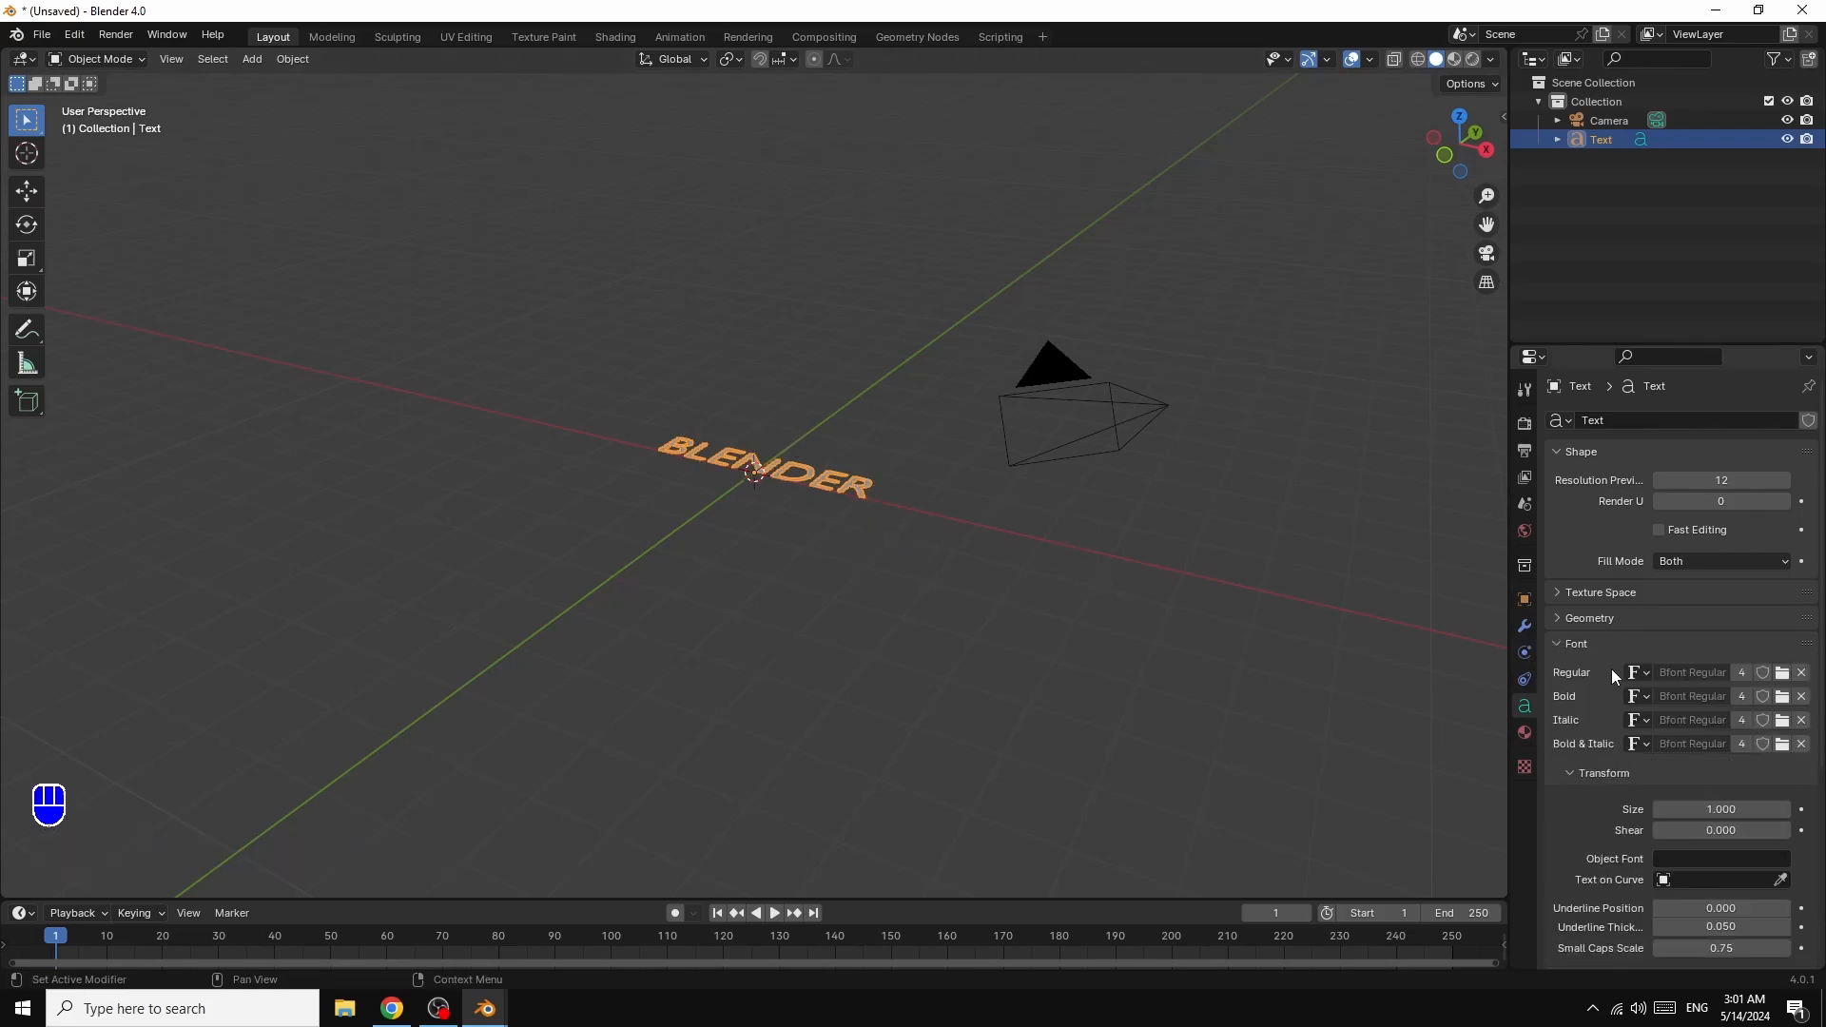
left_click(1782, 674)
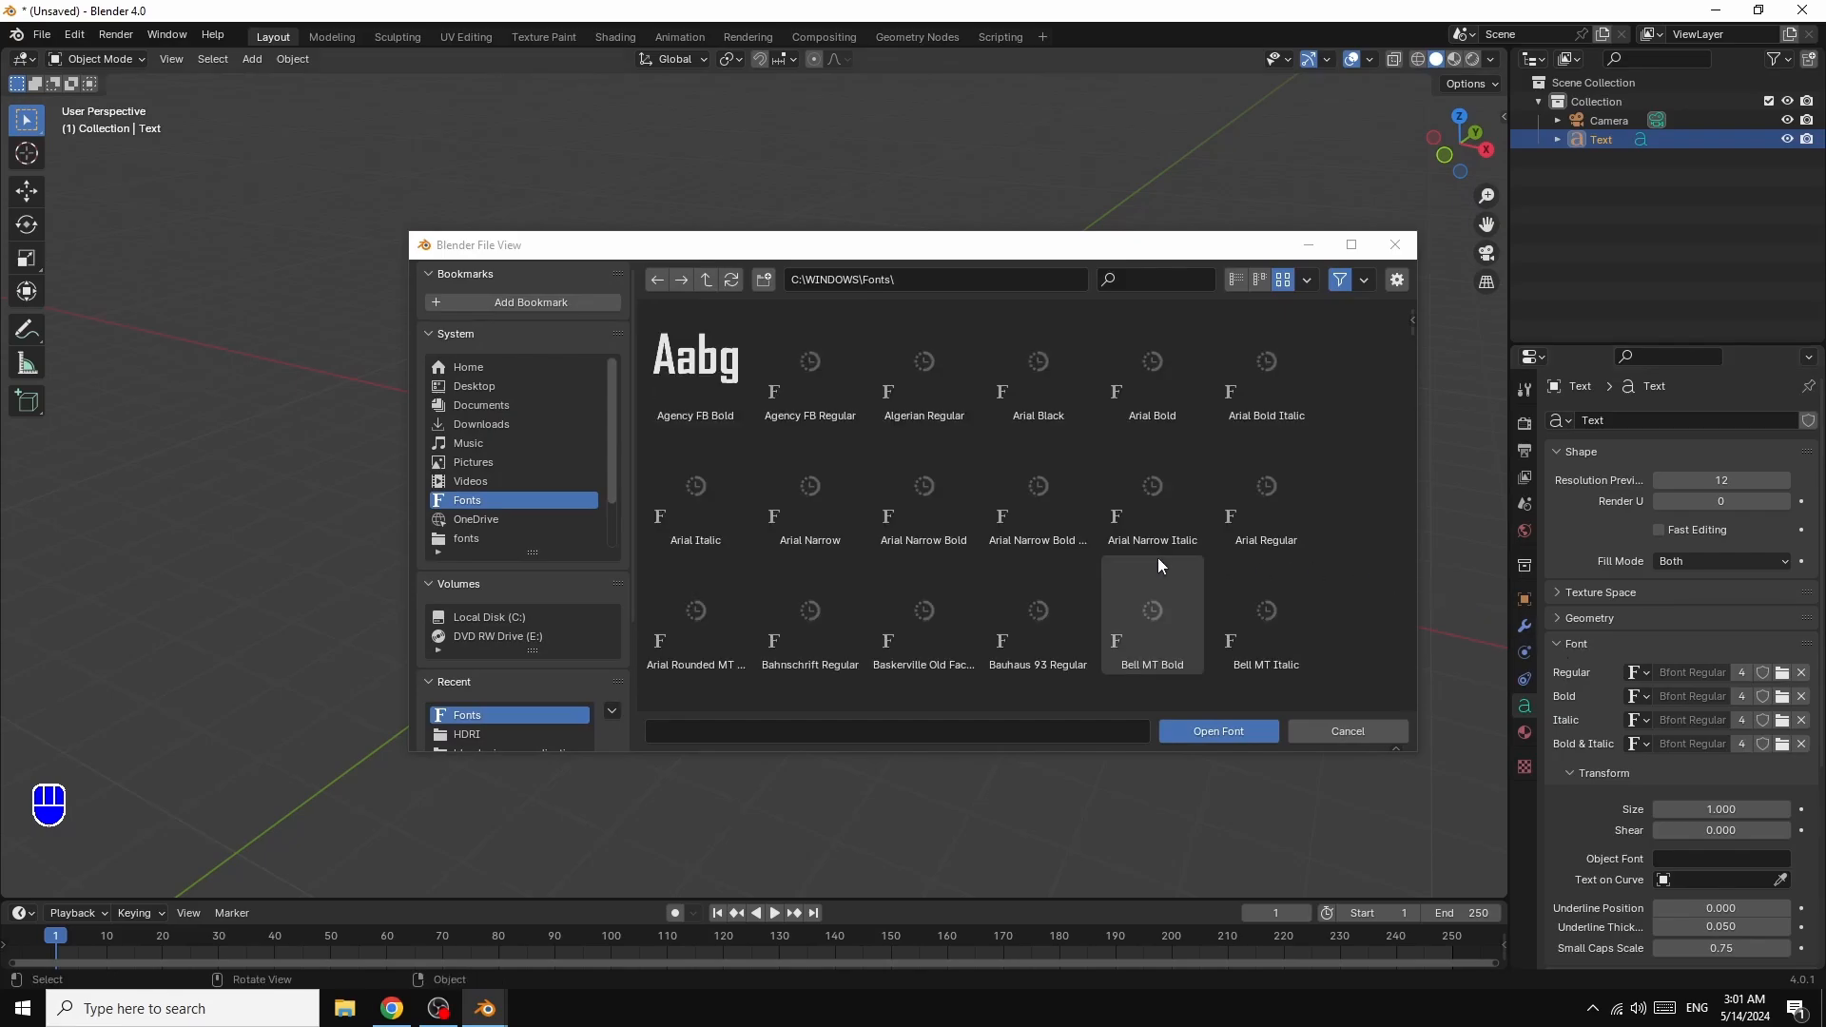
left_click(1041, 619)
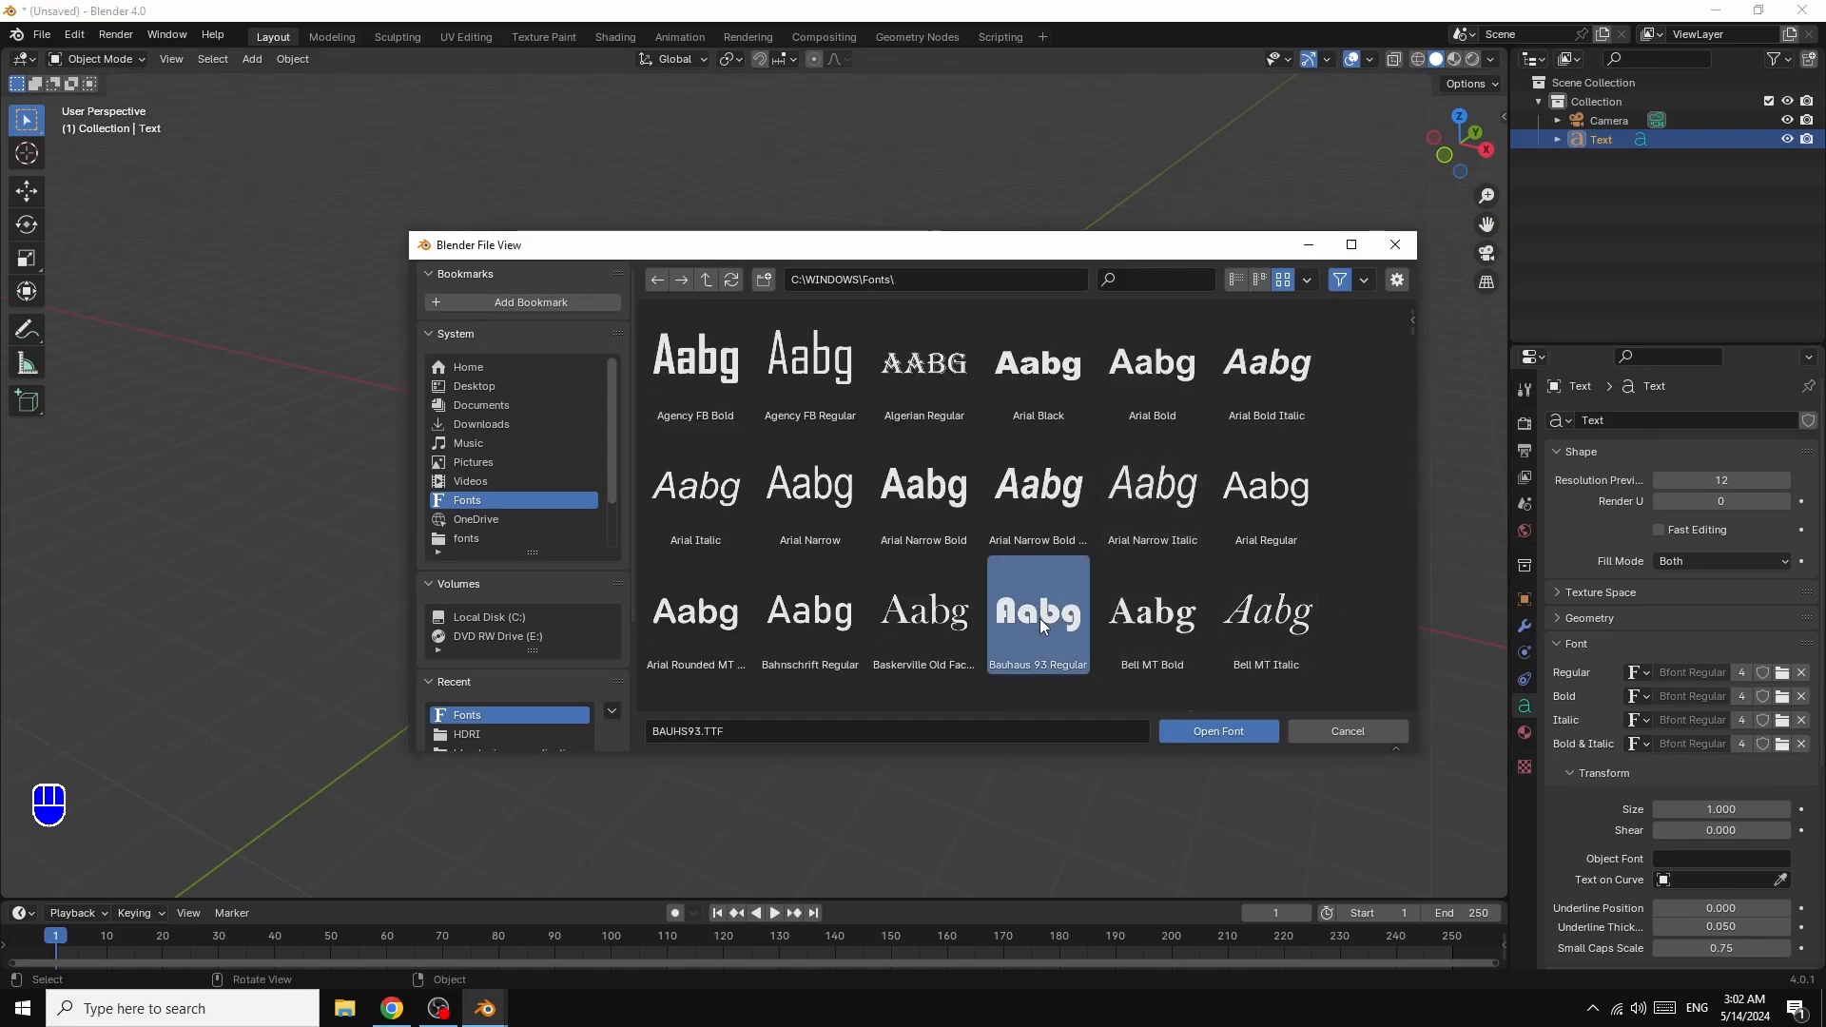
left_click(1224, 732)
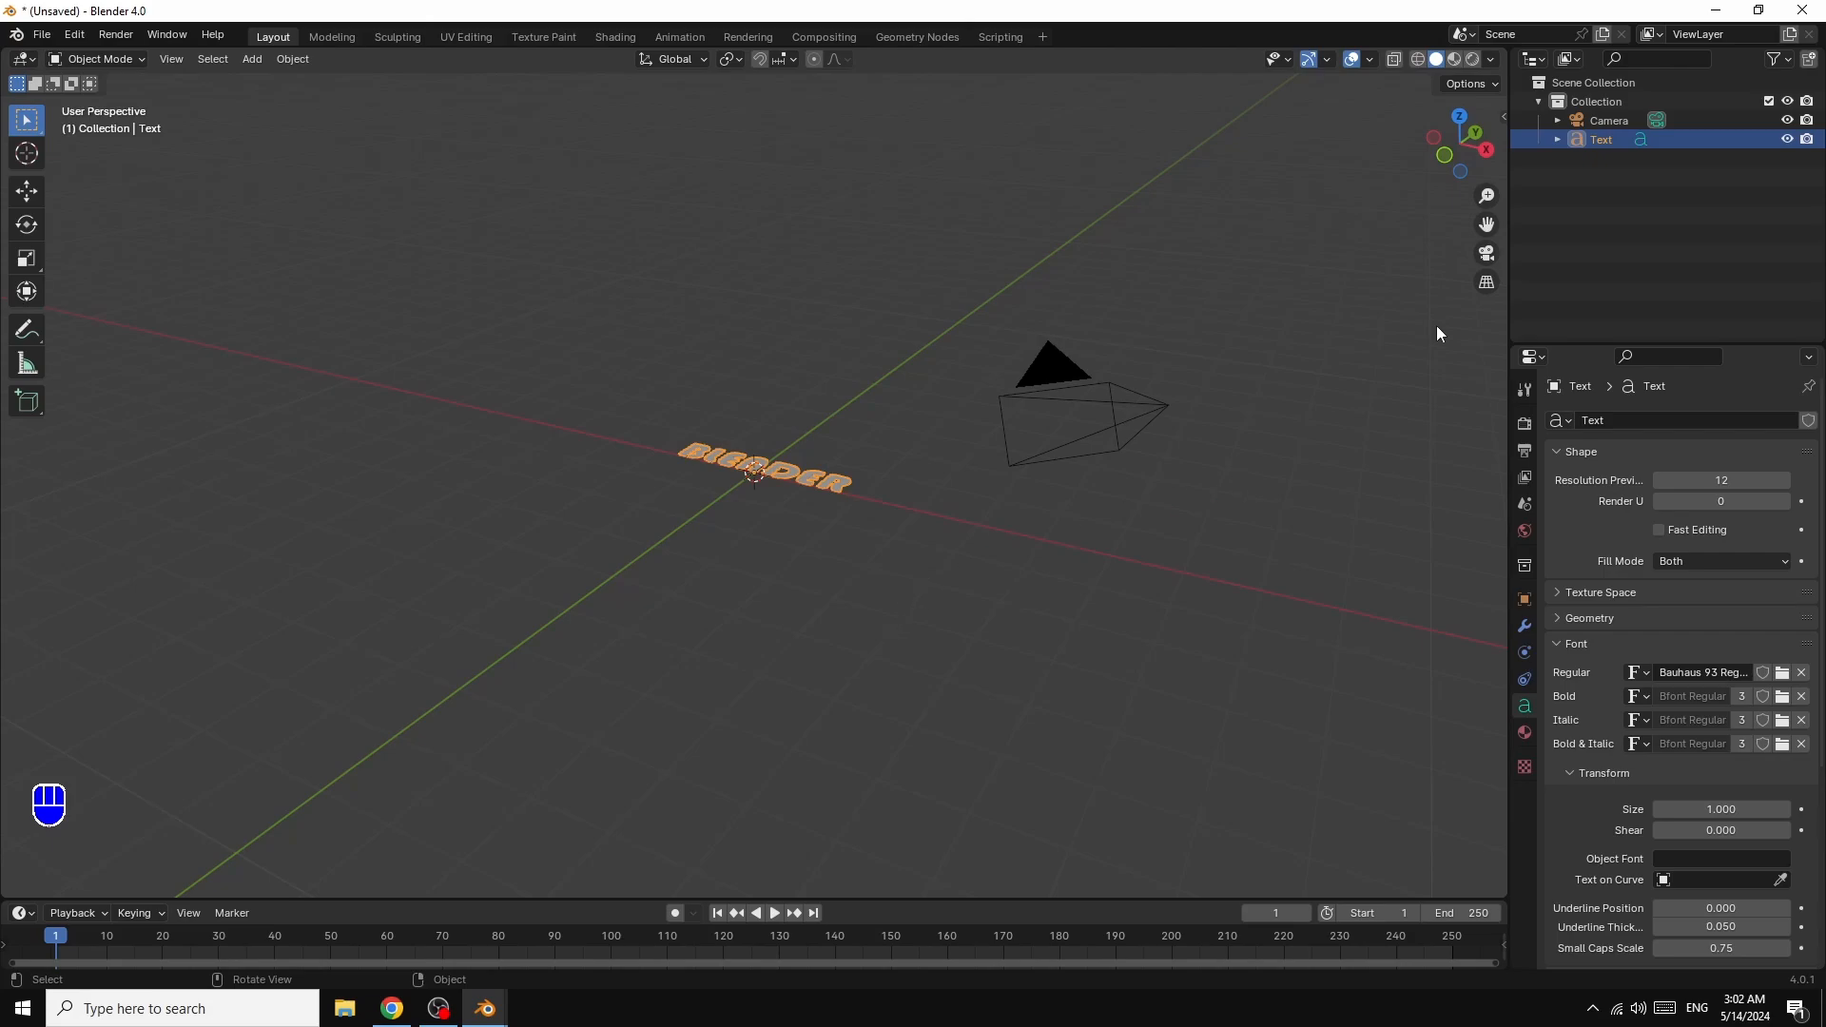
- Scale the BLENDER text up uniformly by about 3.345 and apply its scale
left_click_drag(1459, 146, 1485, 148)
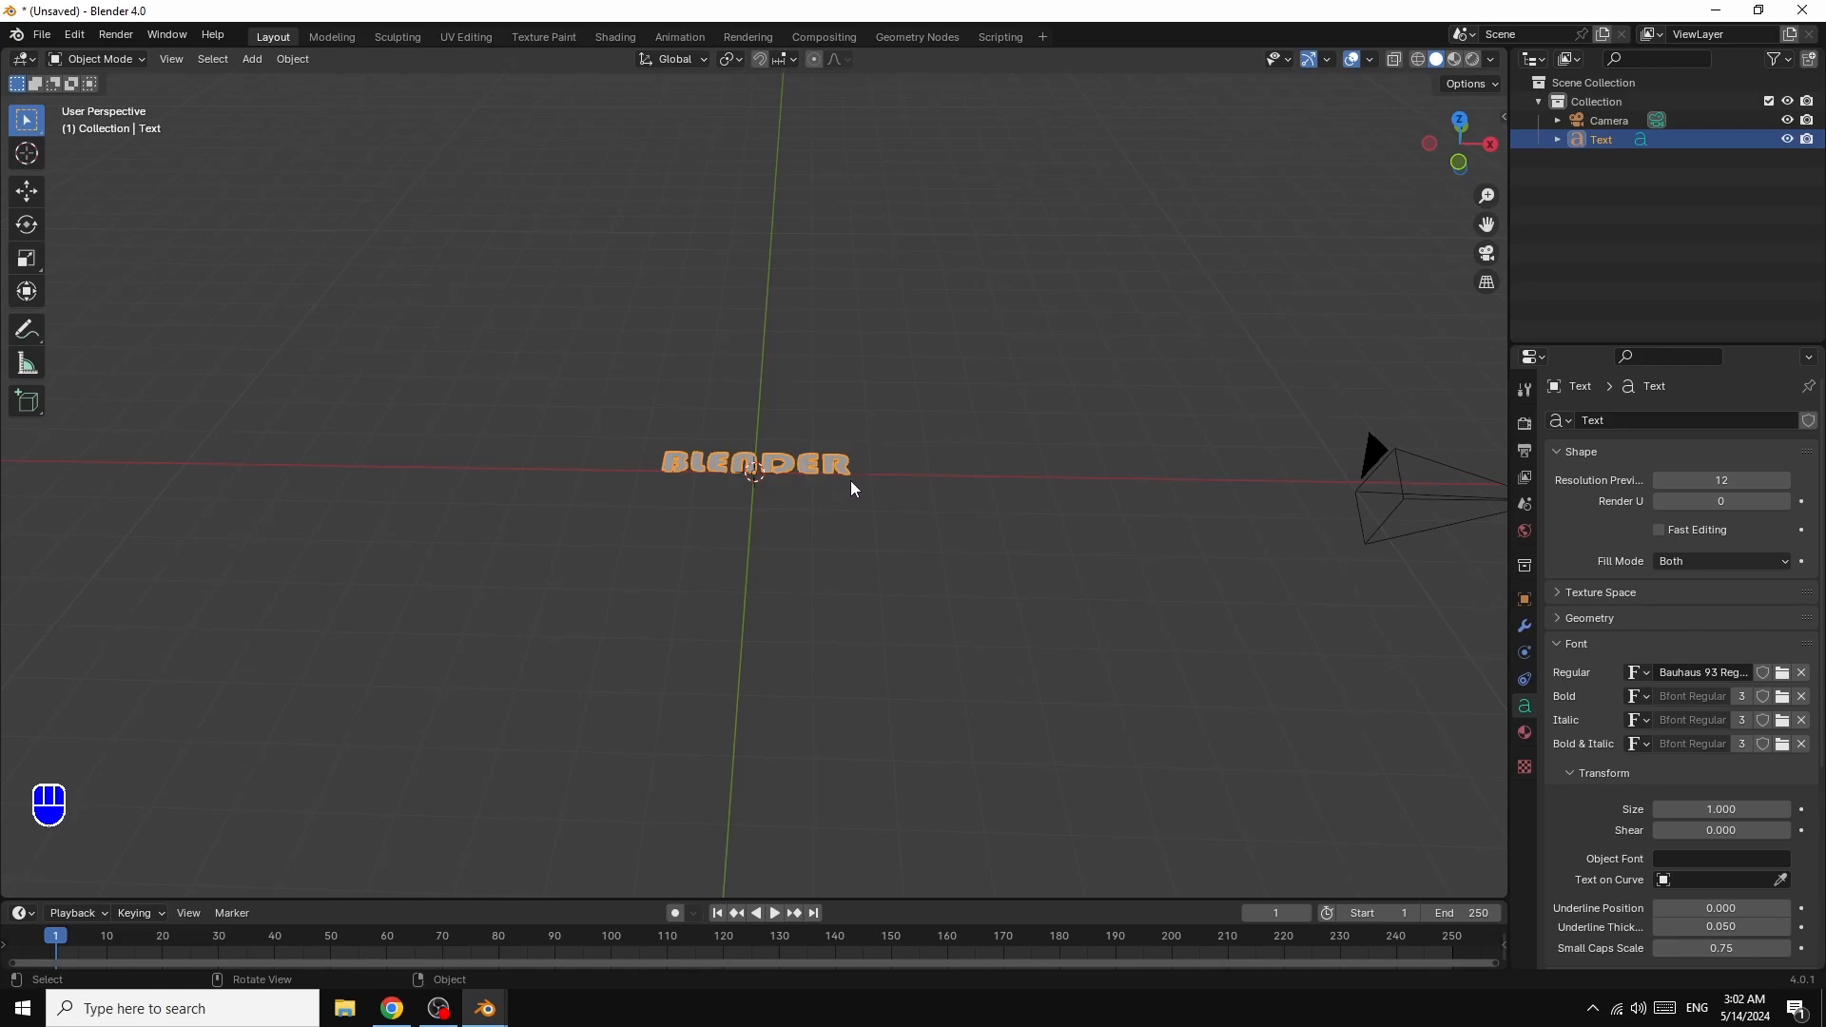
key("s")
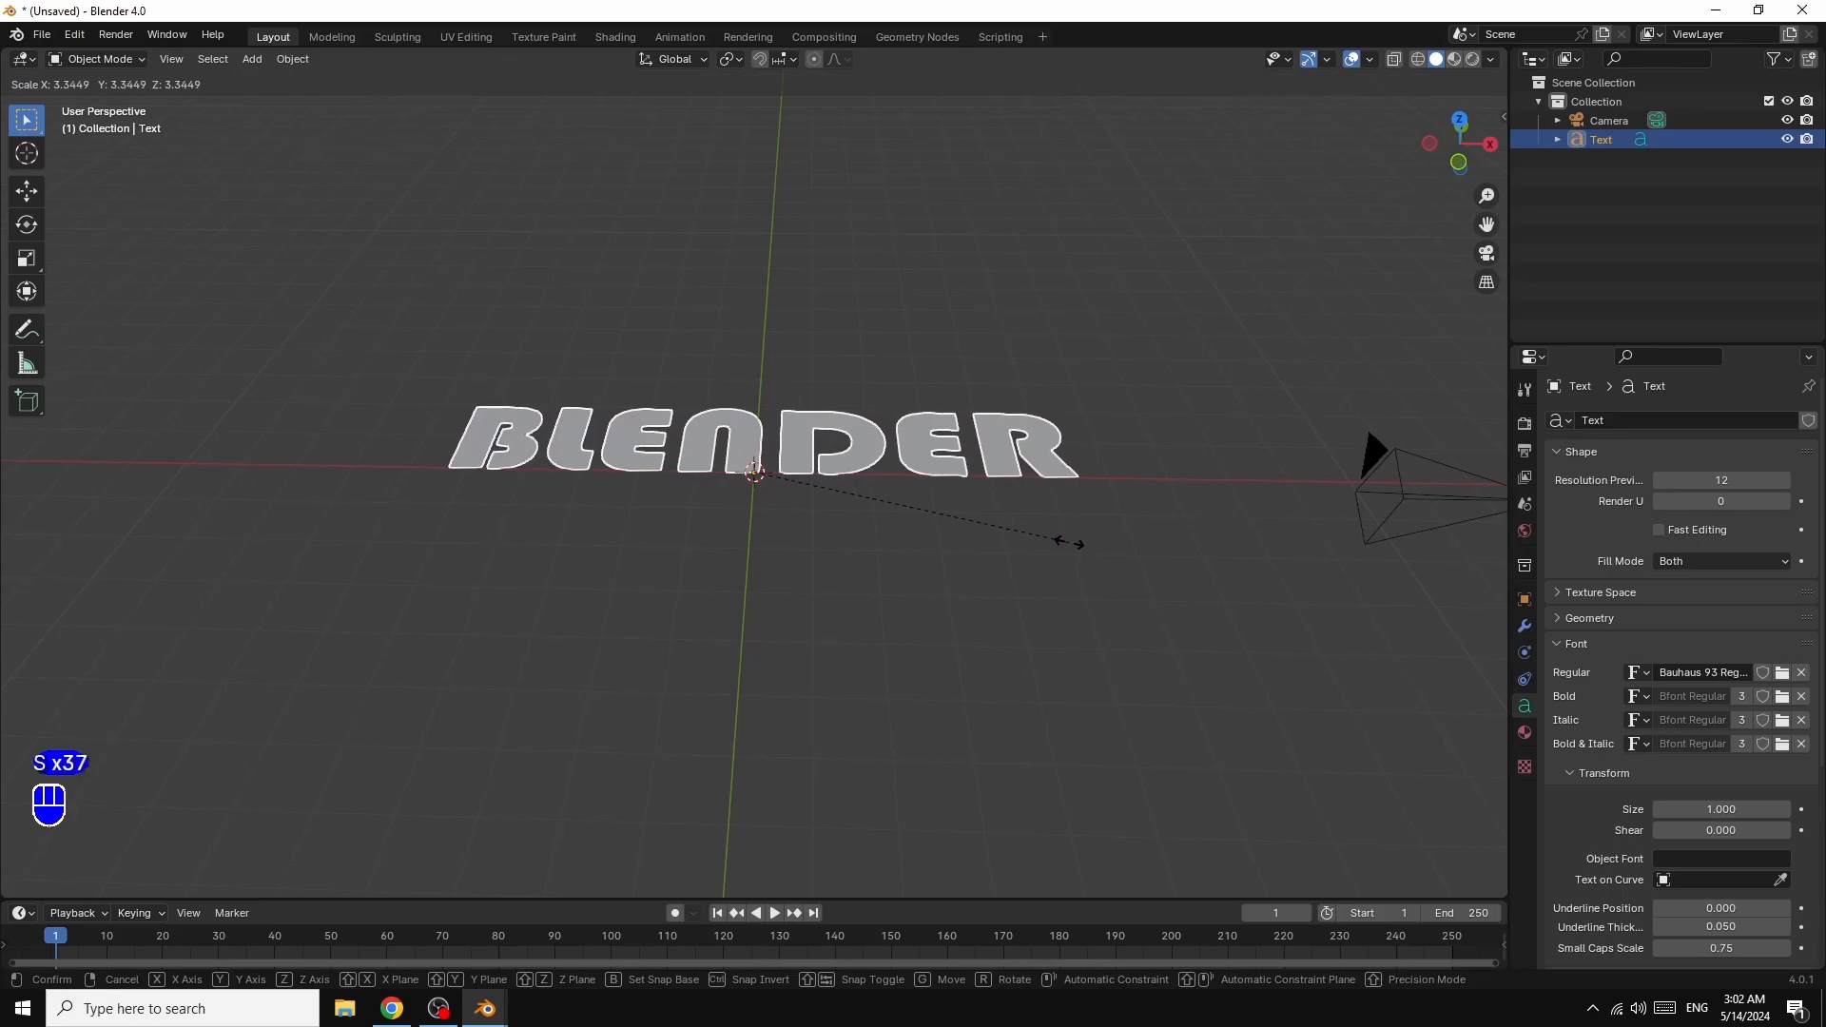
left_click(1017, 549)
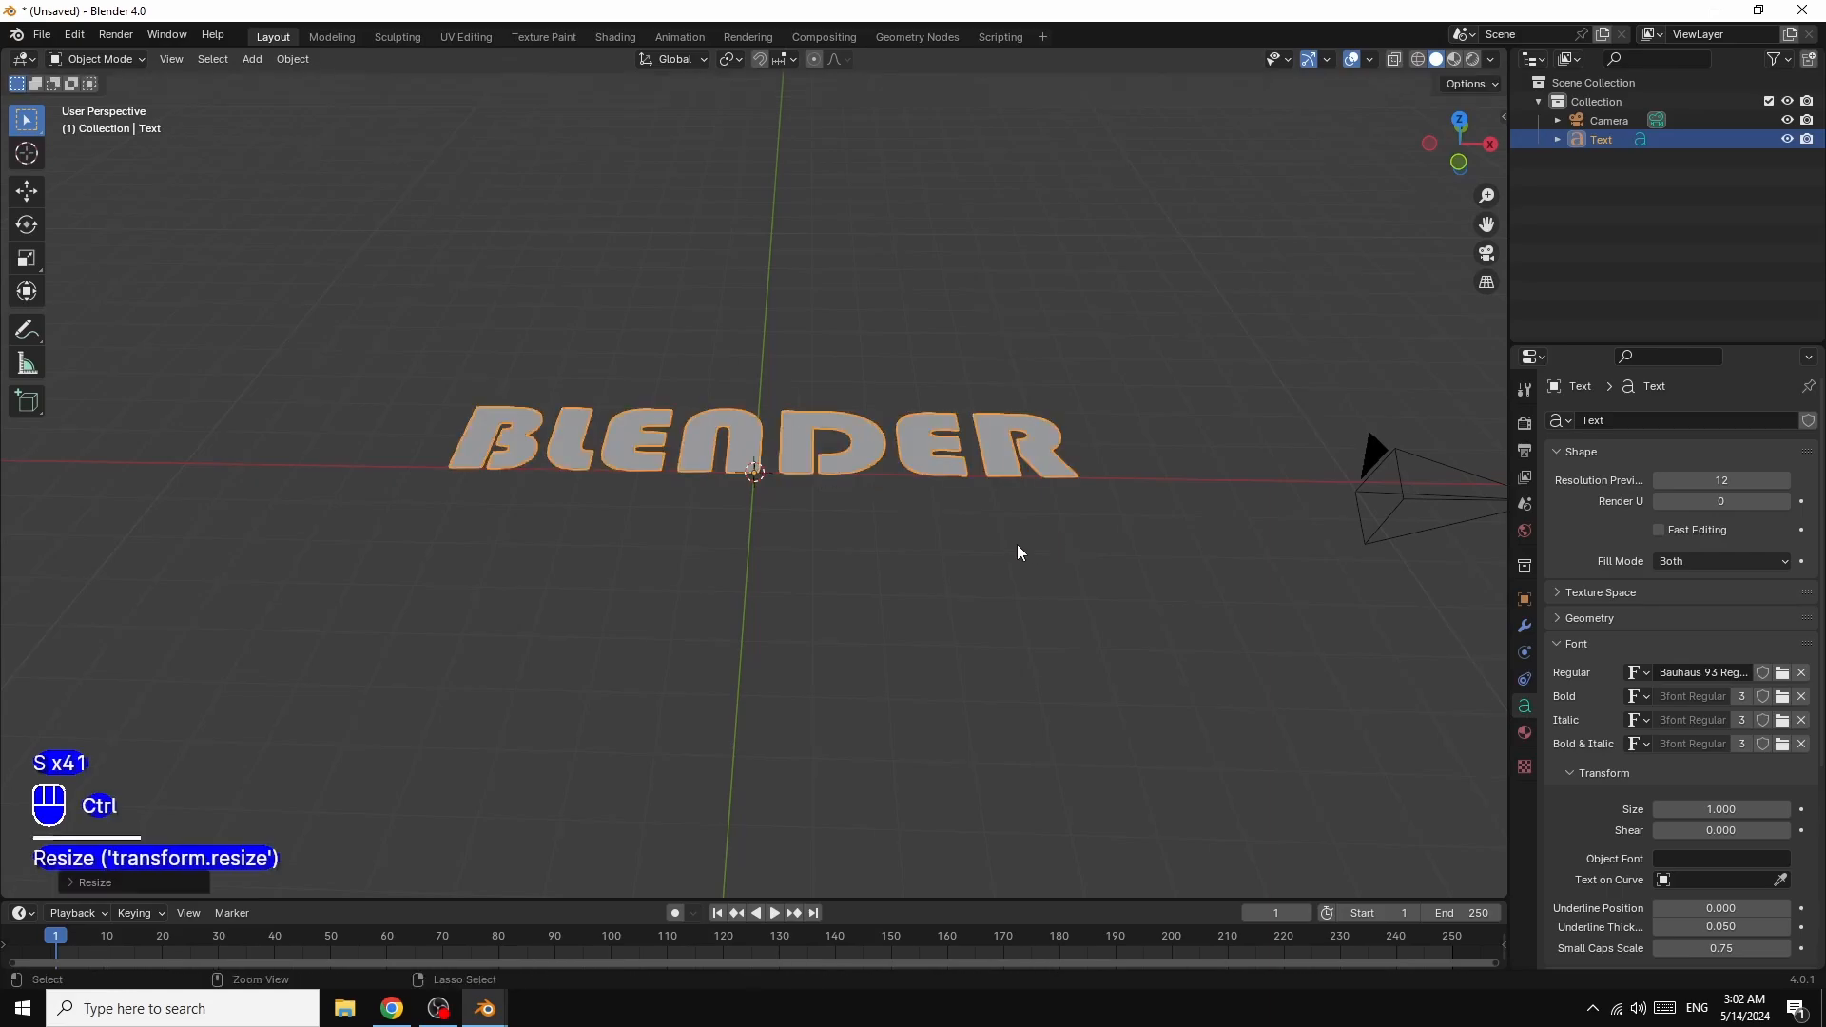
key("ctrl+a")
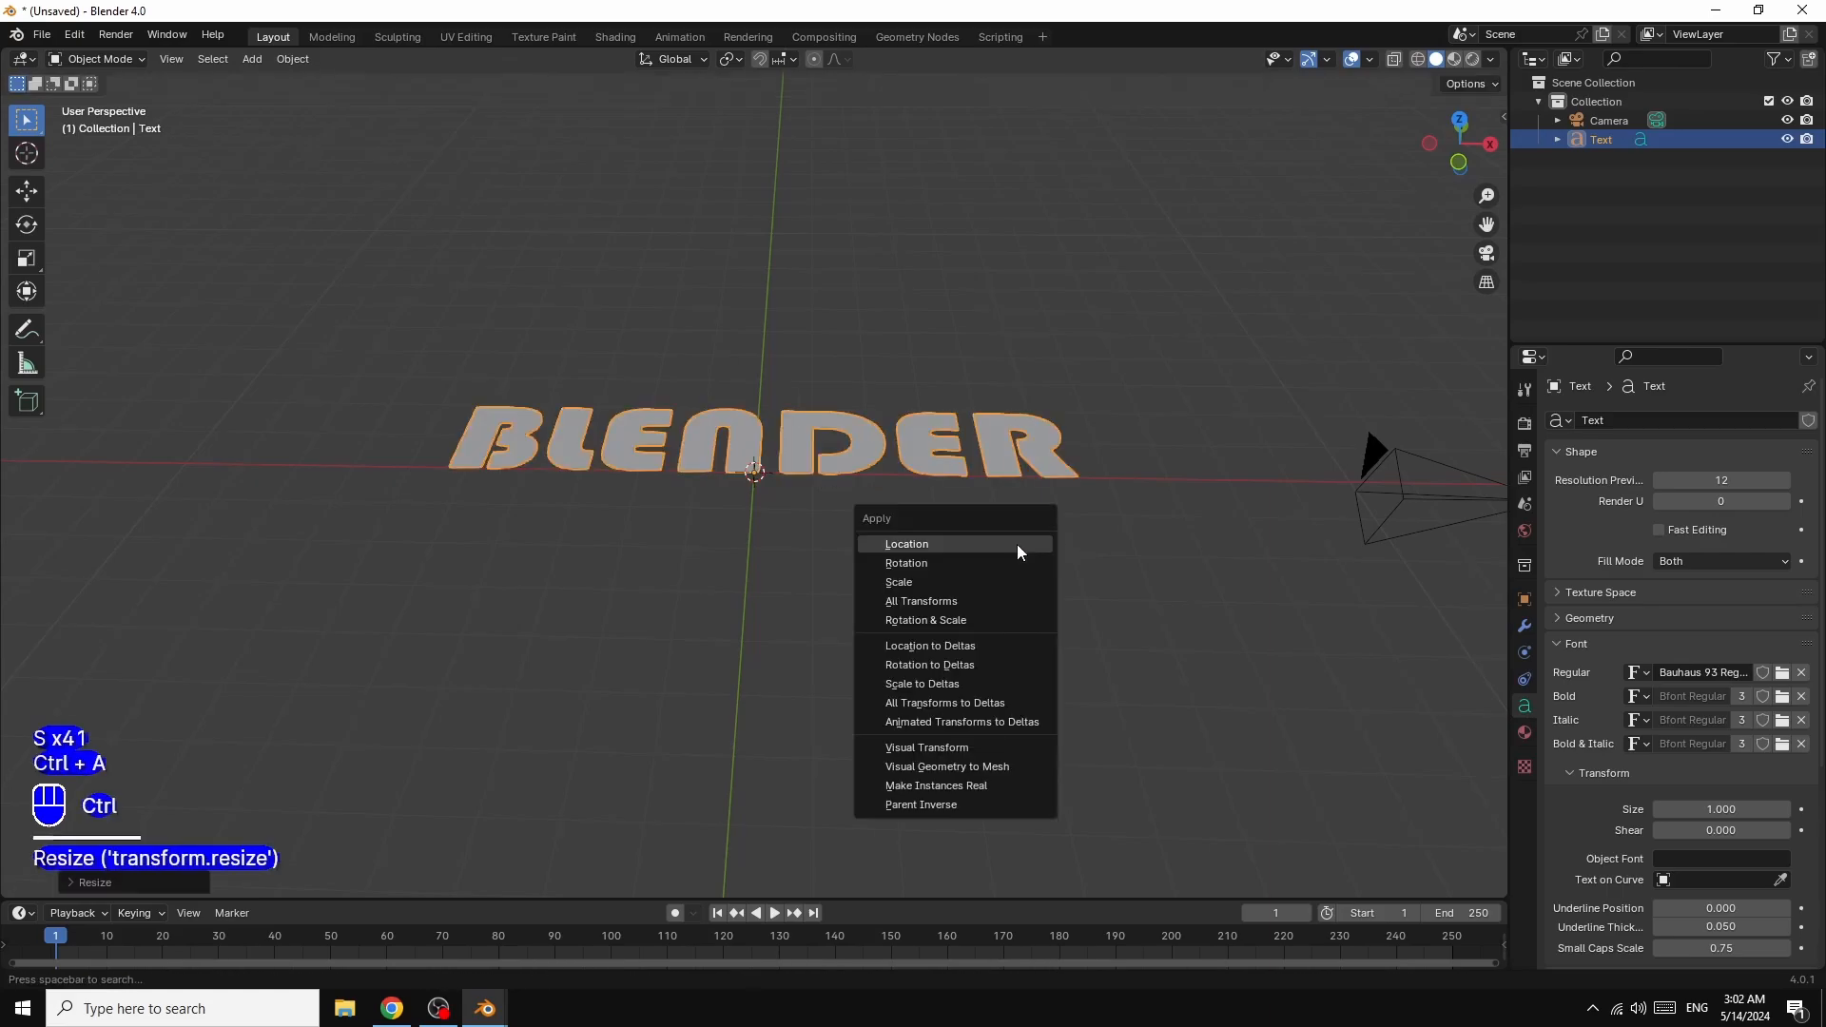
left_click(911, 584)
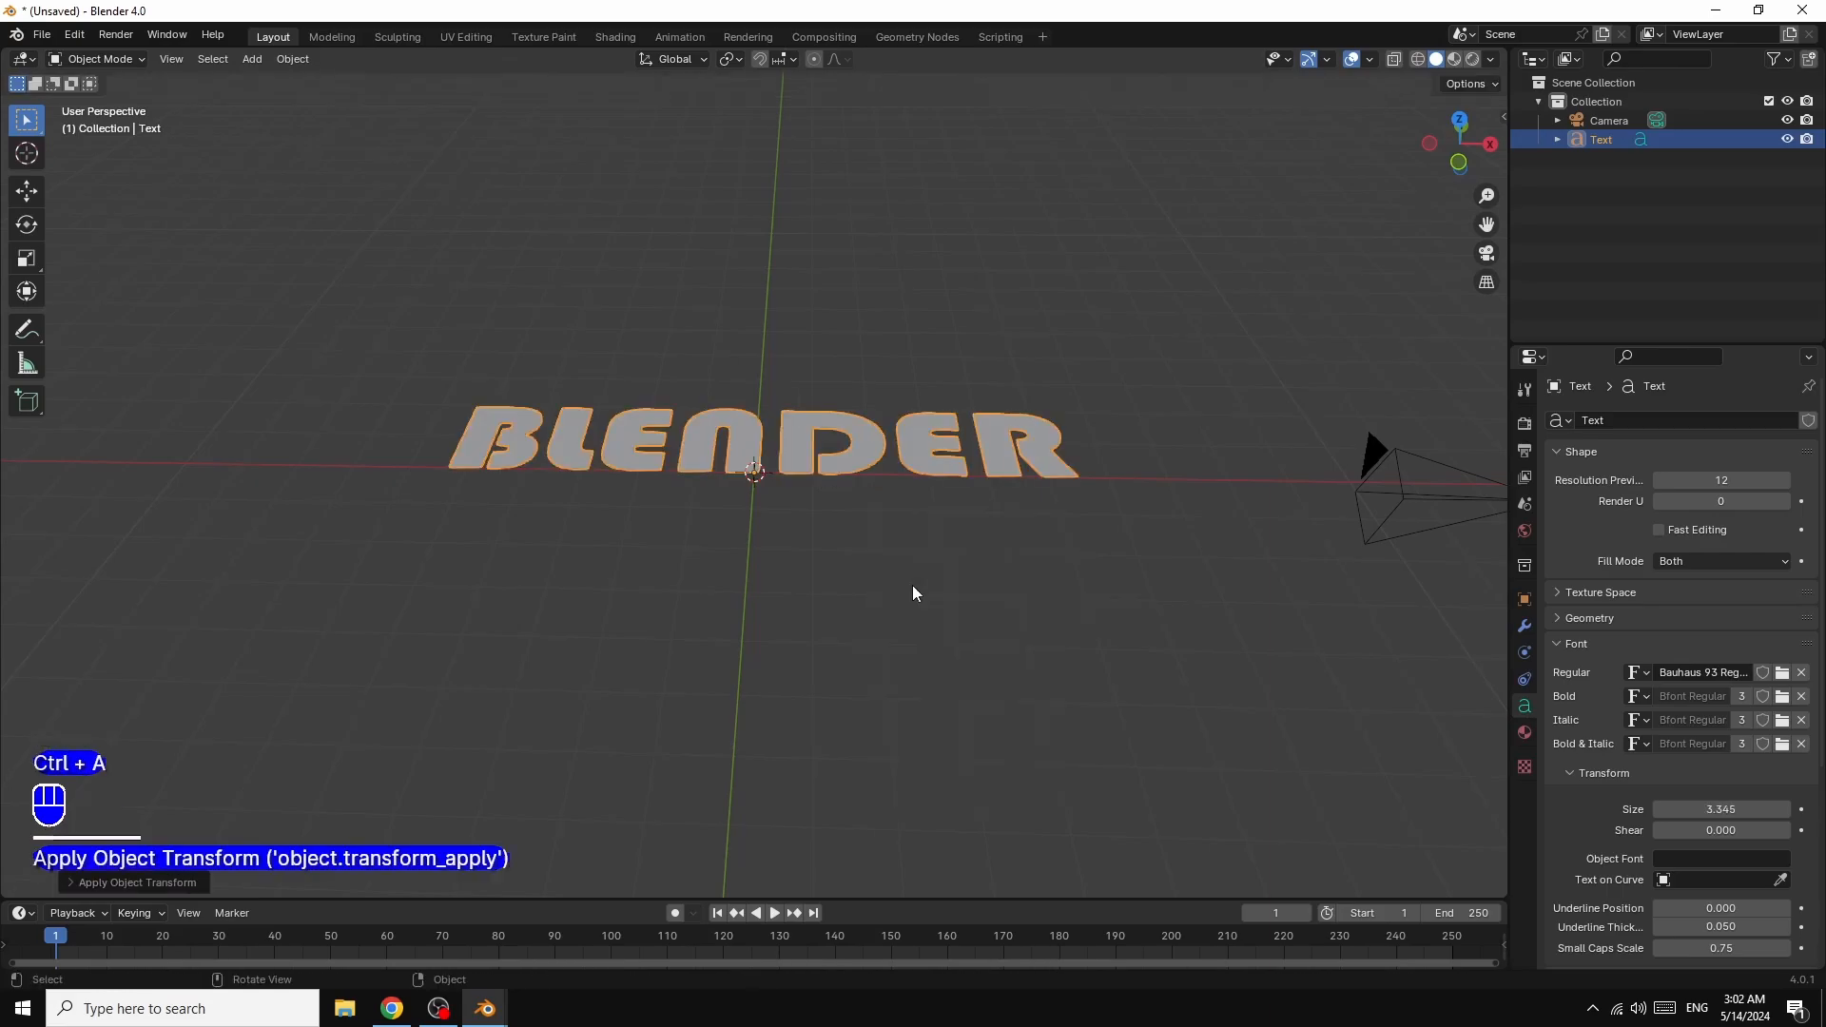
- Duplicate the BLENDER text in place and rename the duplicate object COPY
right_click(853, 470)
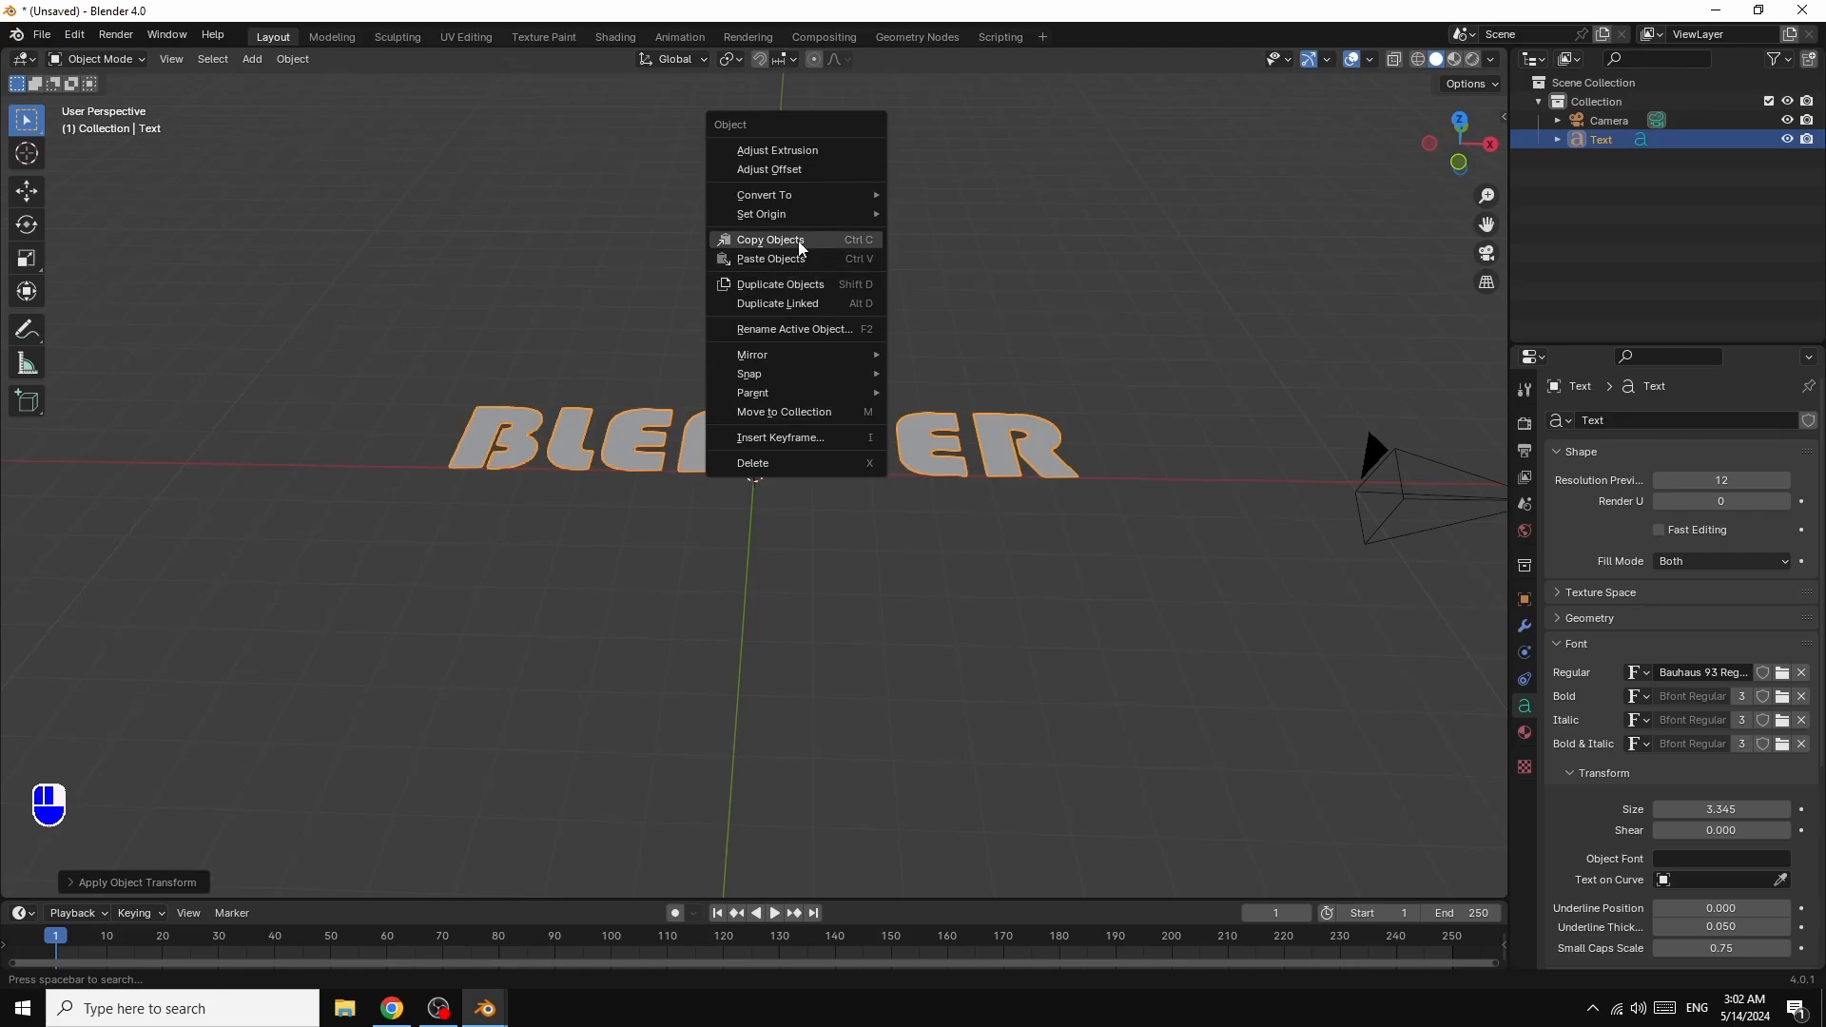
left_click(791, 286)
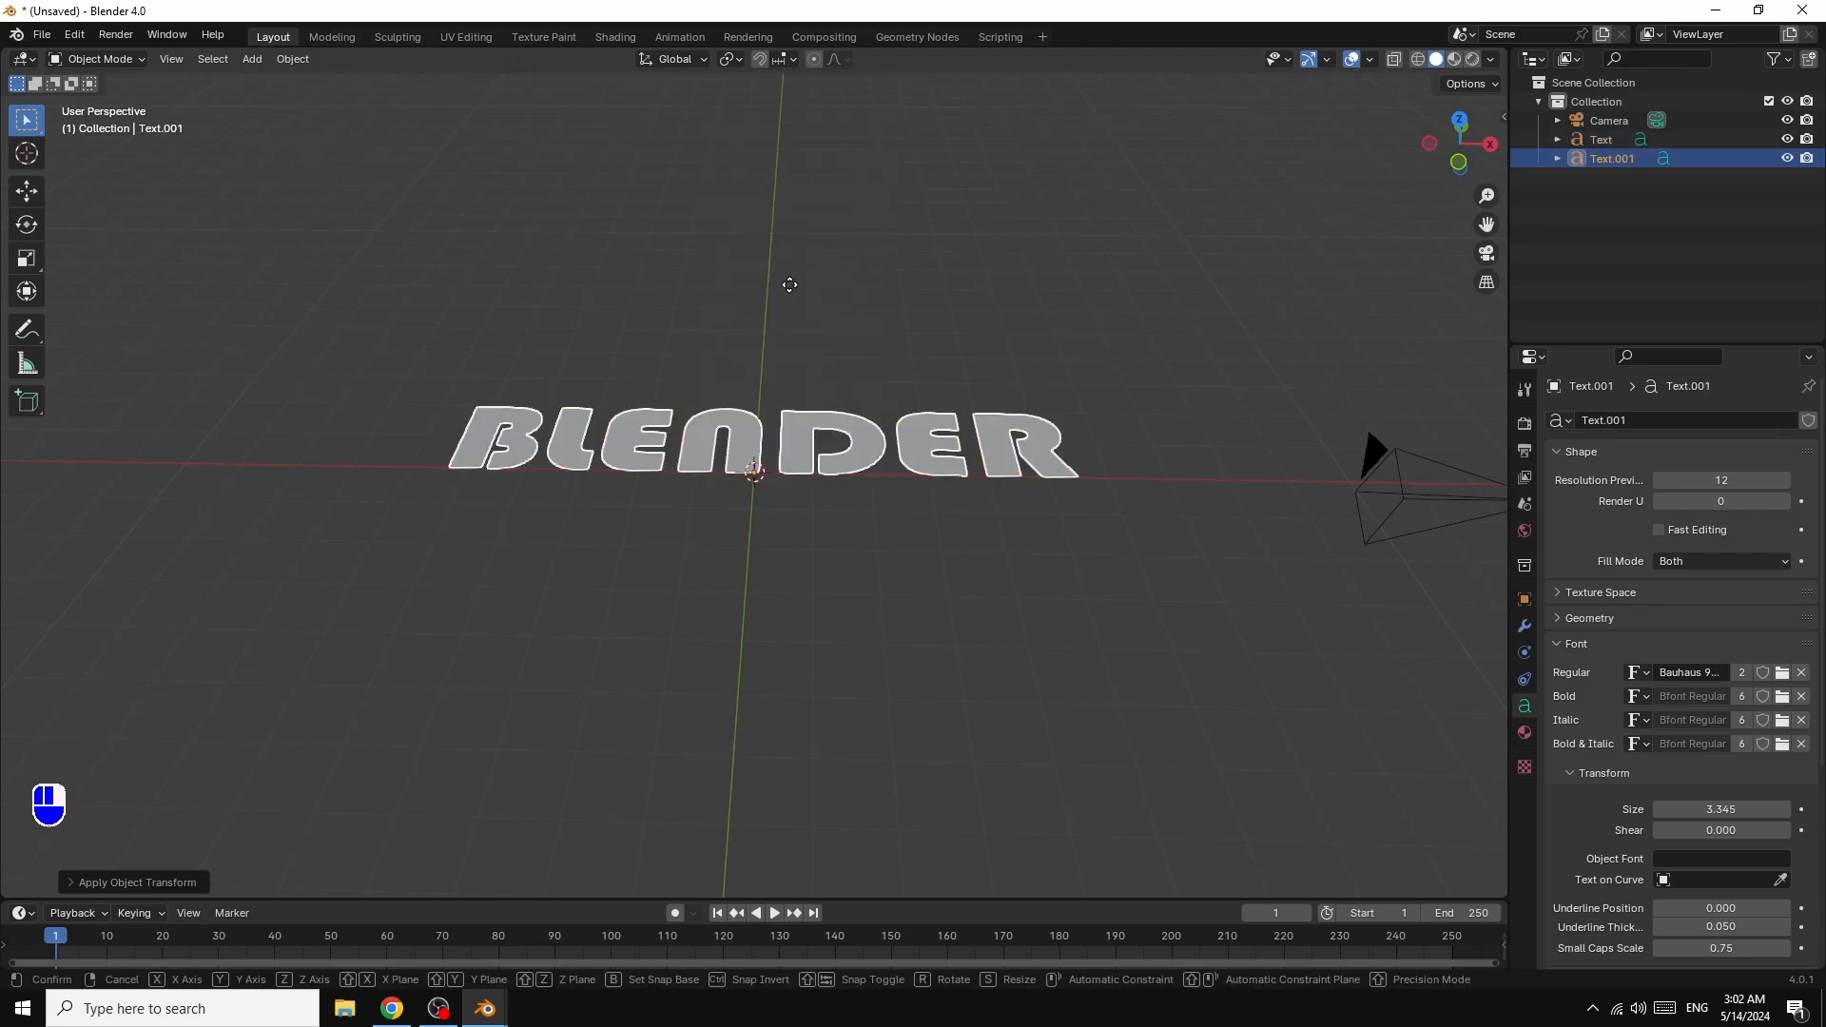
left_click(791, 286)
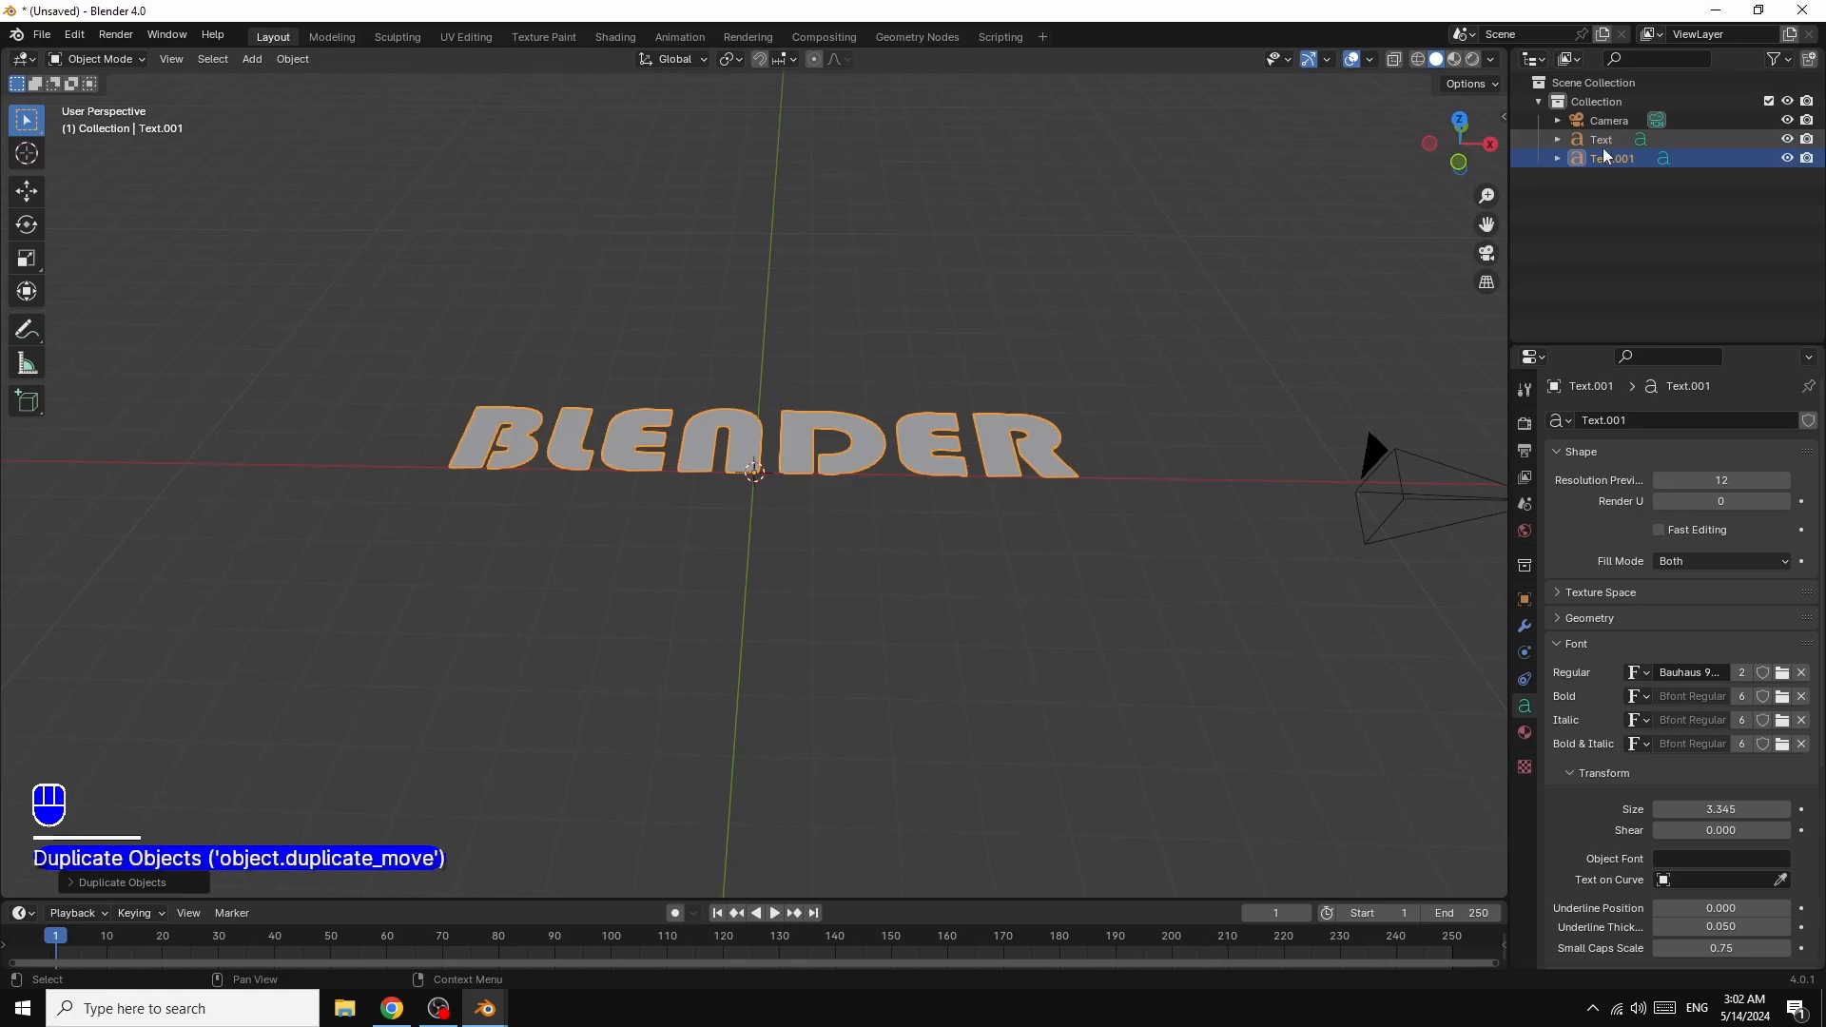
left_click(1633, 158)
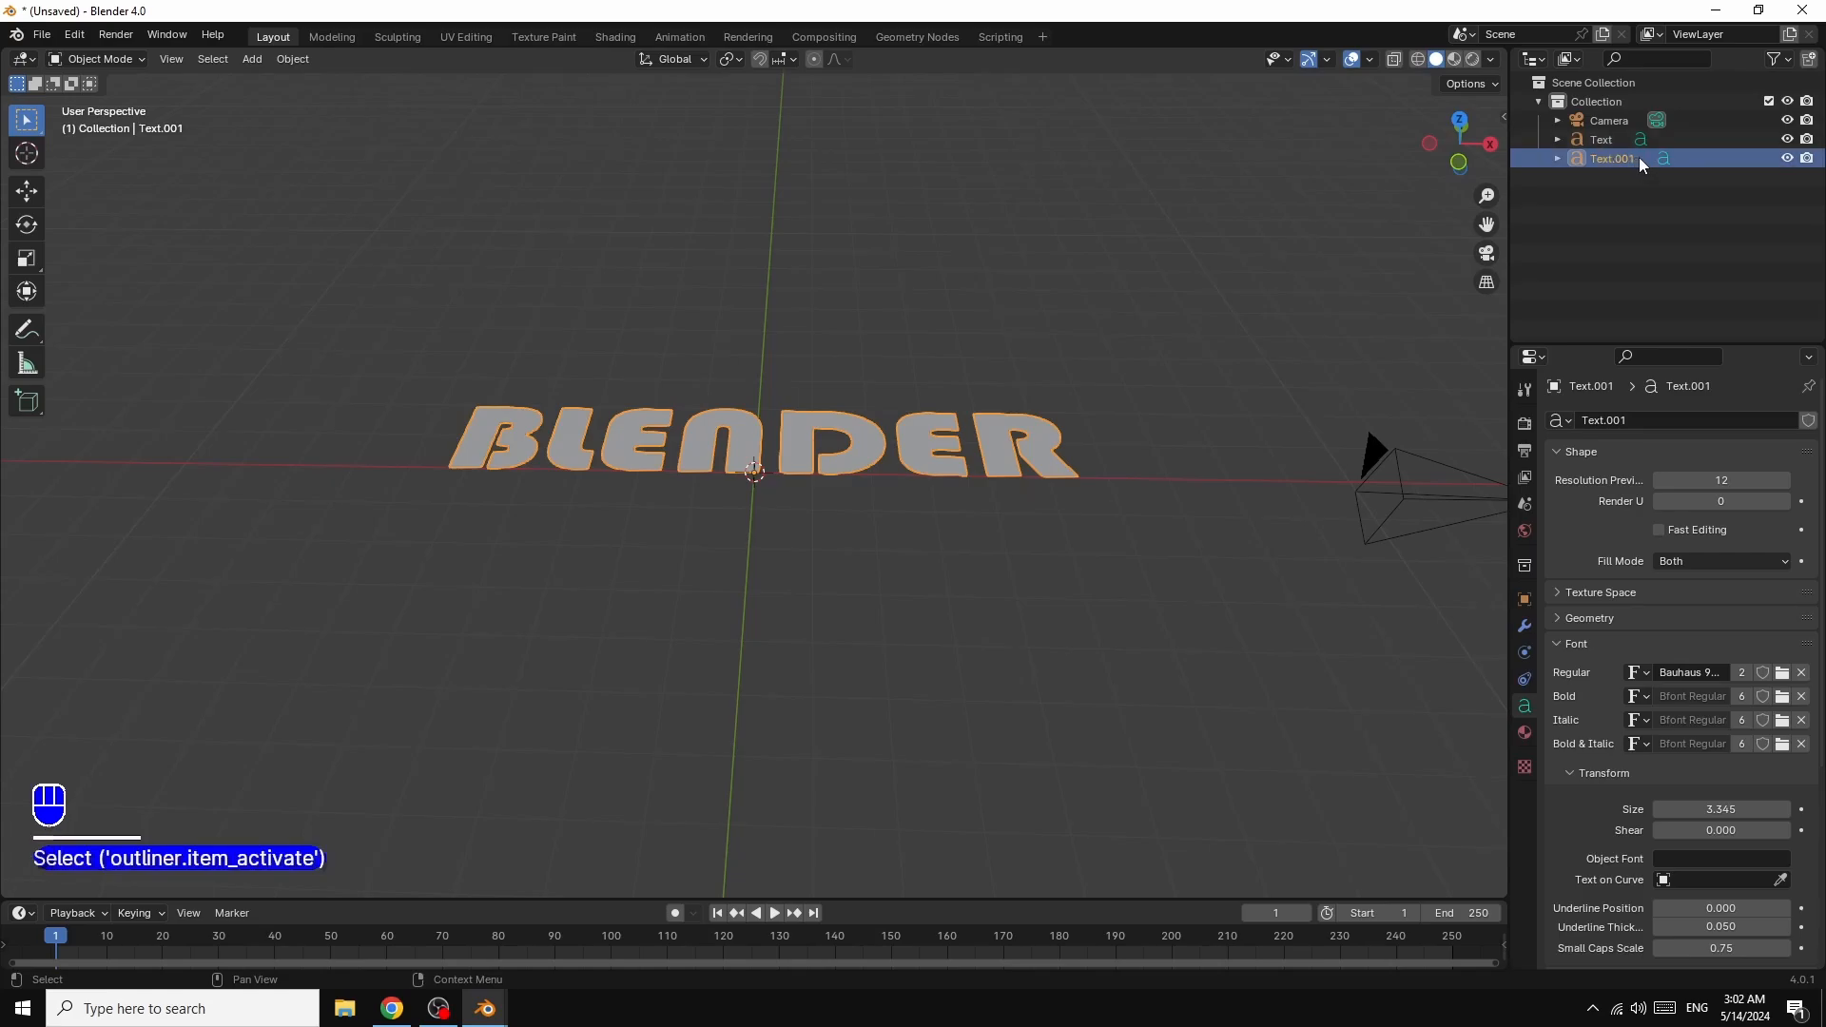
double_click(1639, 154)
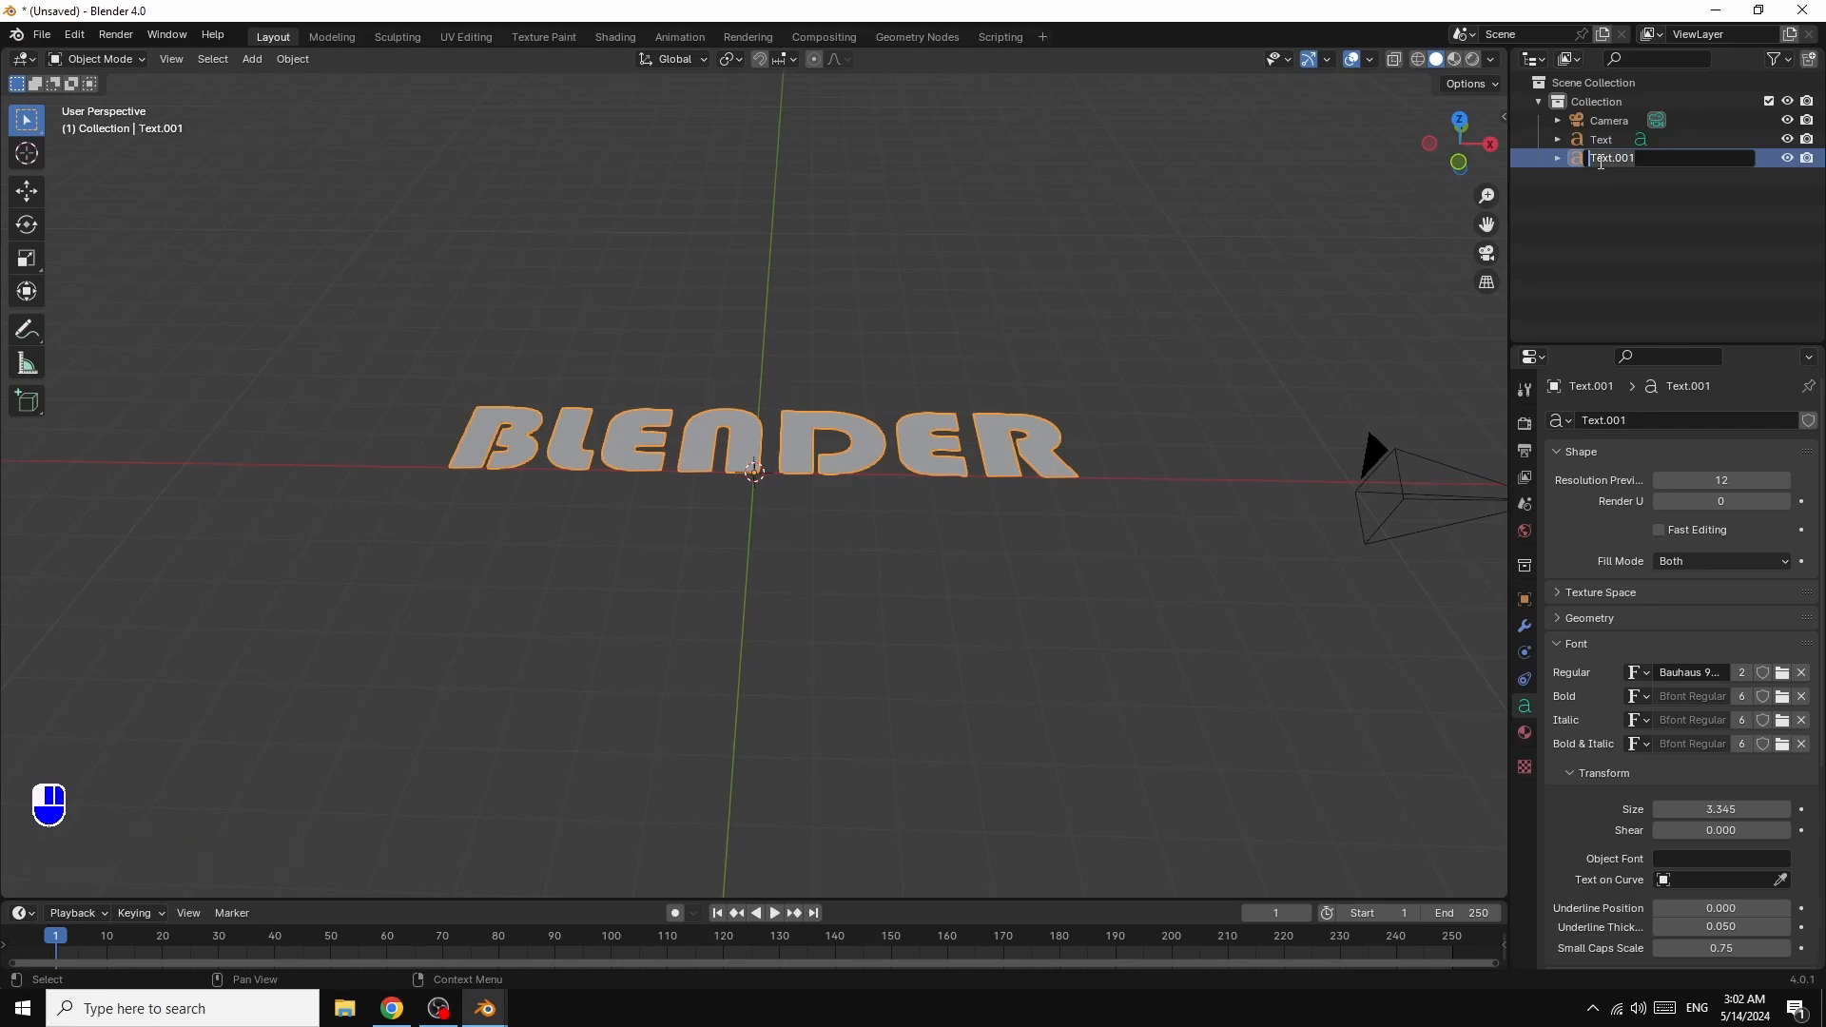
type("CDP")
type("Y")
key("Return")
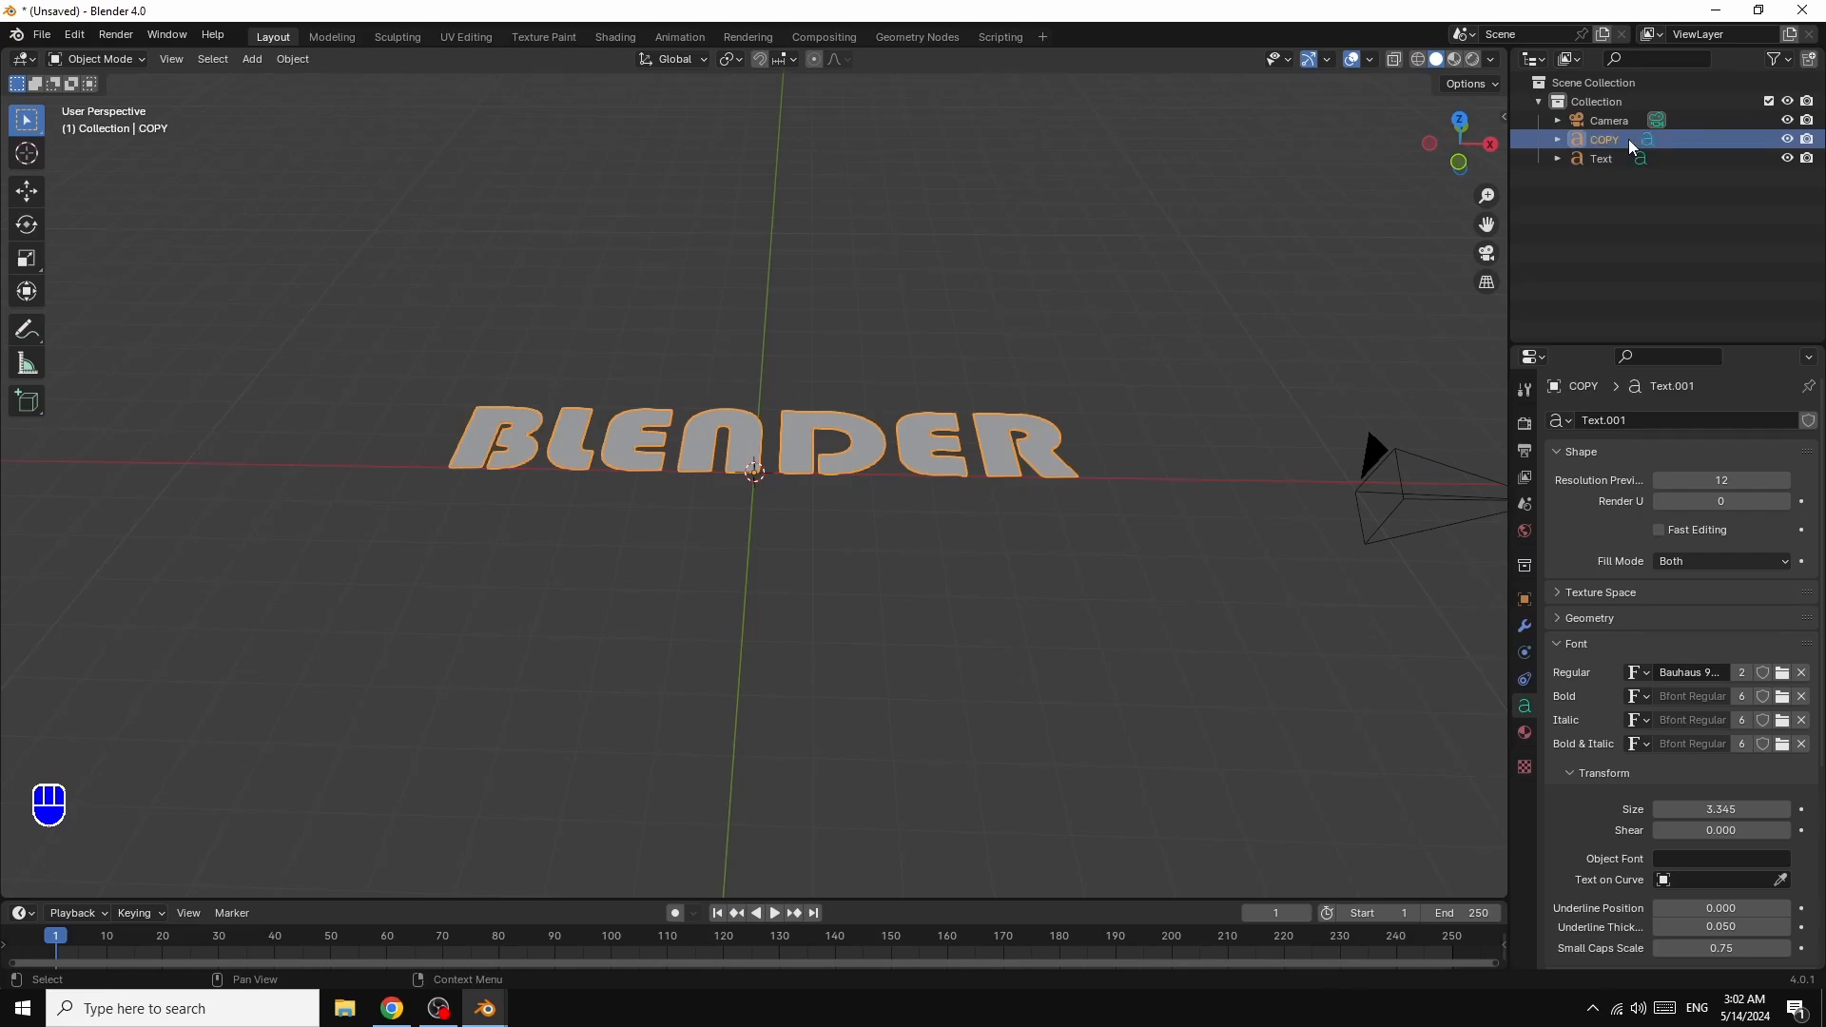
- Rename the first text object ORIGINAL
left_click(1618, 157)
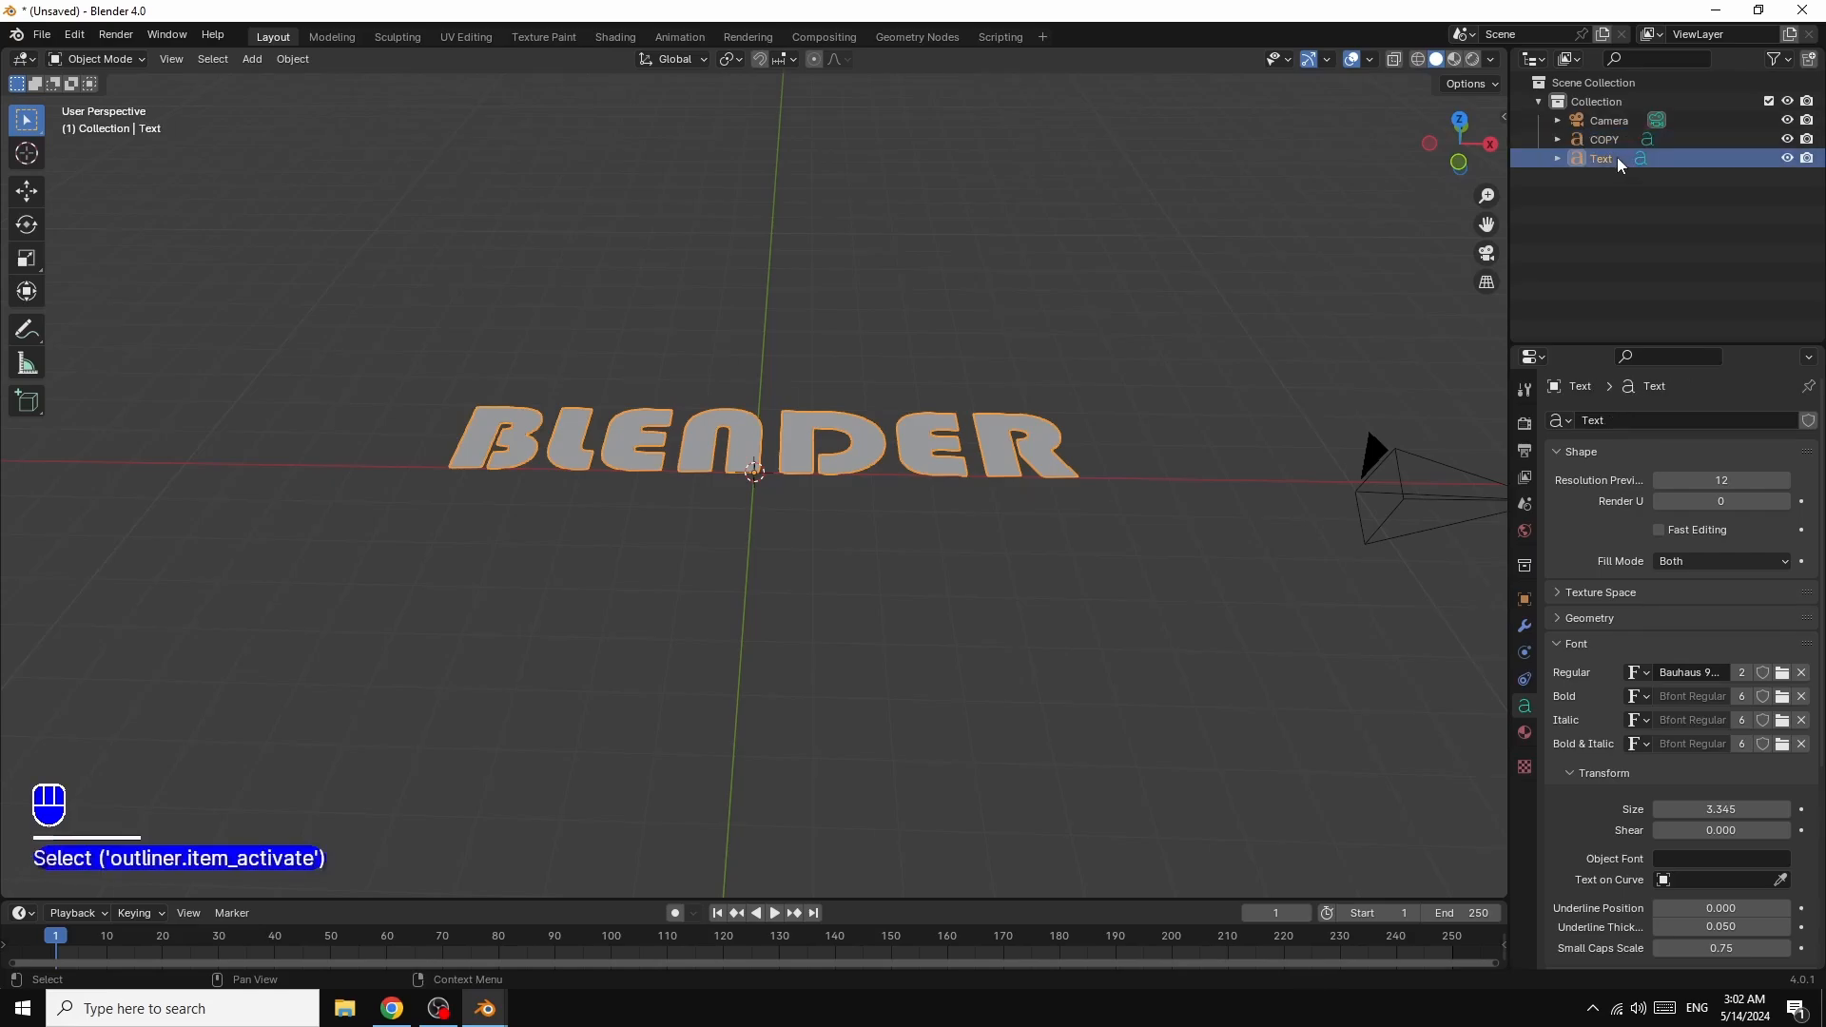
double_click(1617, 157)
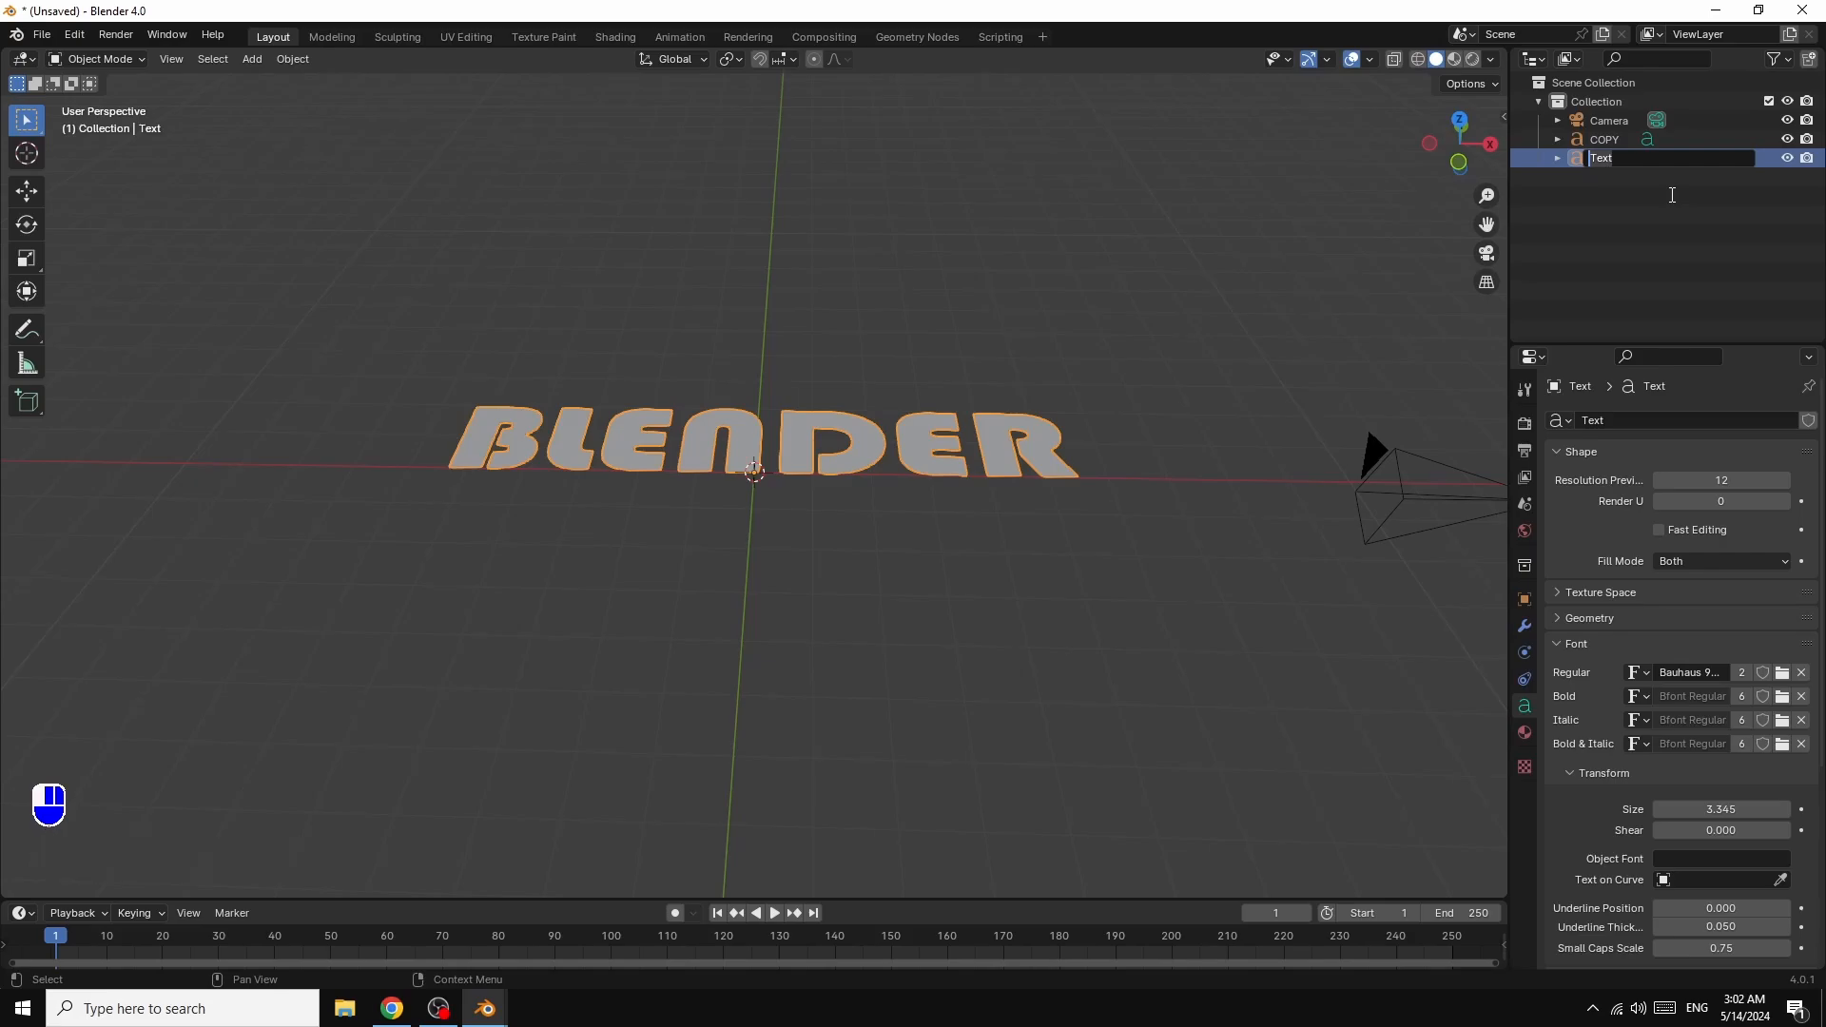
type("ORIGINAL")
key("Return")
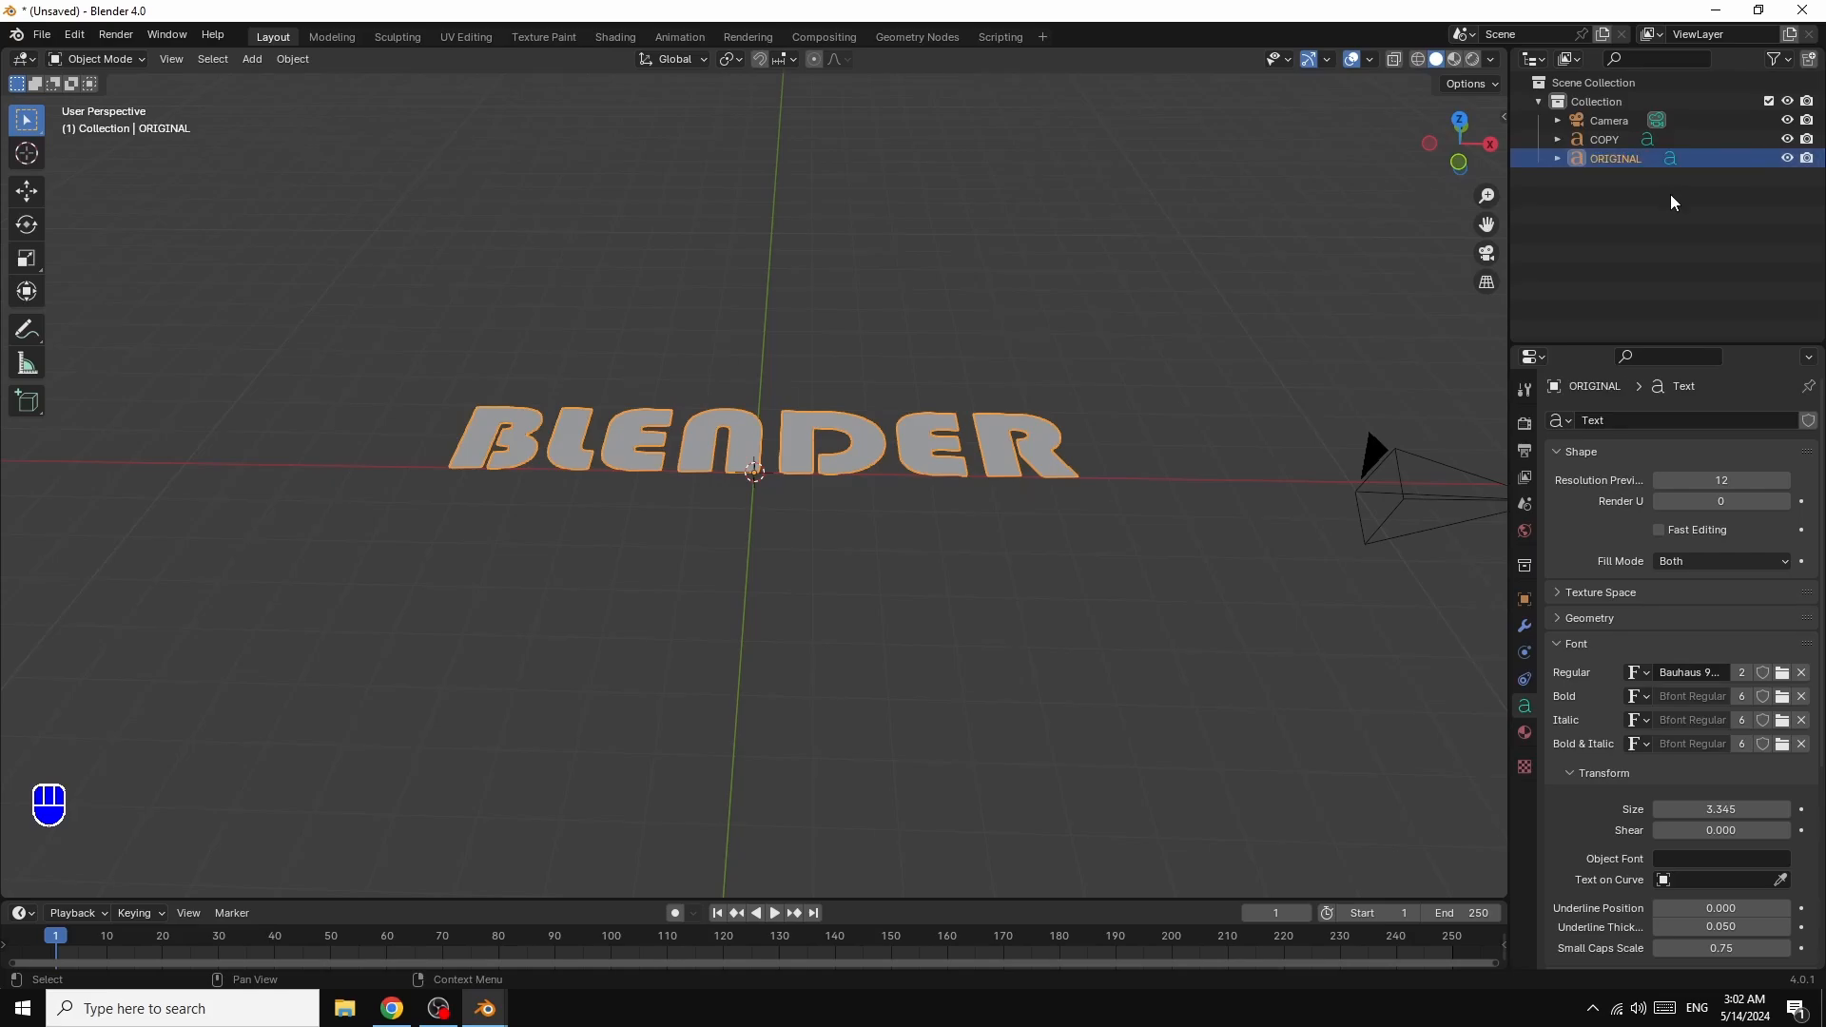
- Give the ORIGINAL text an extrude of 0.2 m and a round bevel depth of 0.01 m
left_click(1603, 138)
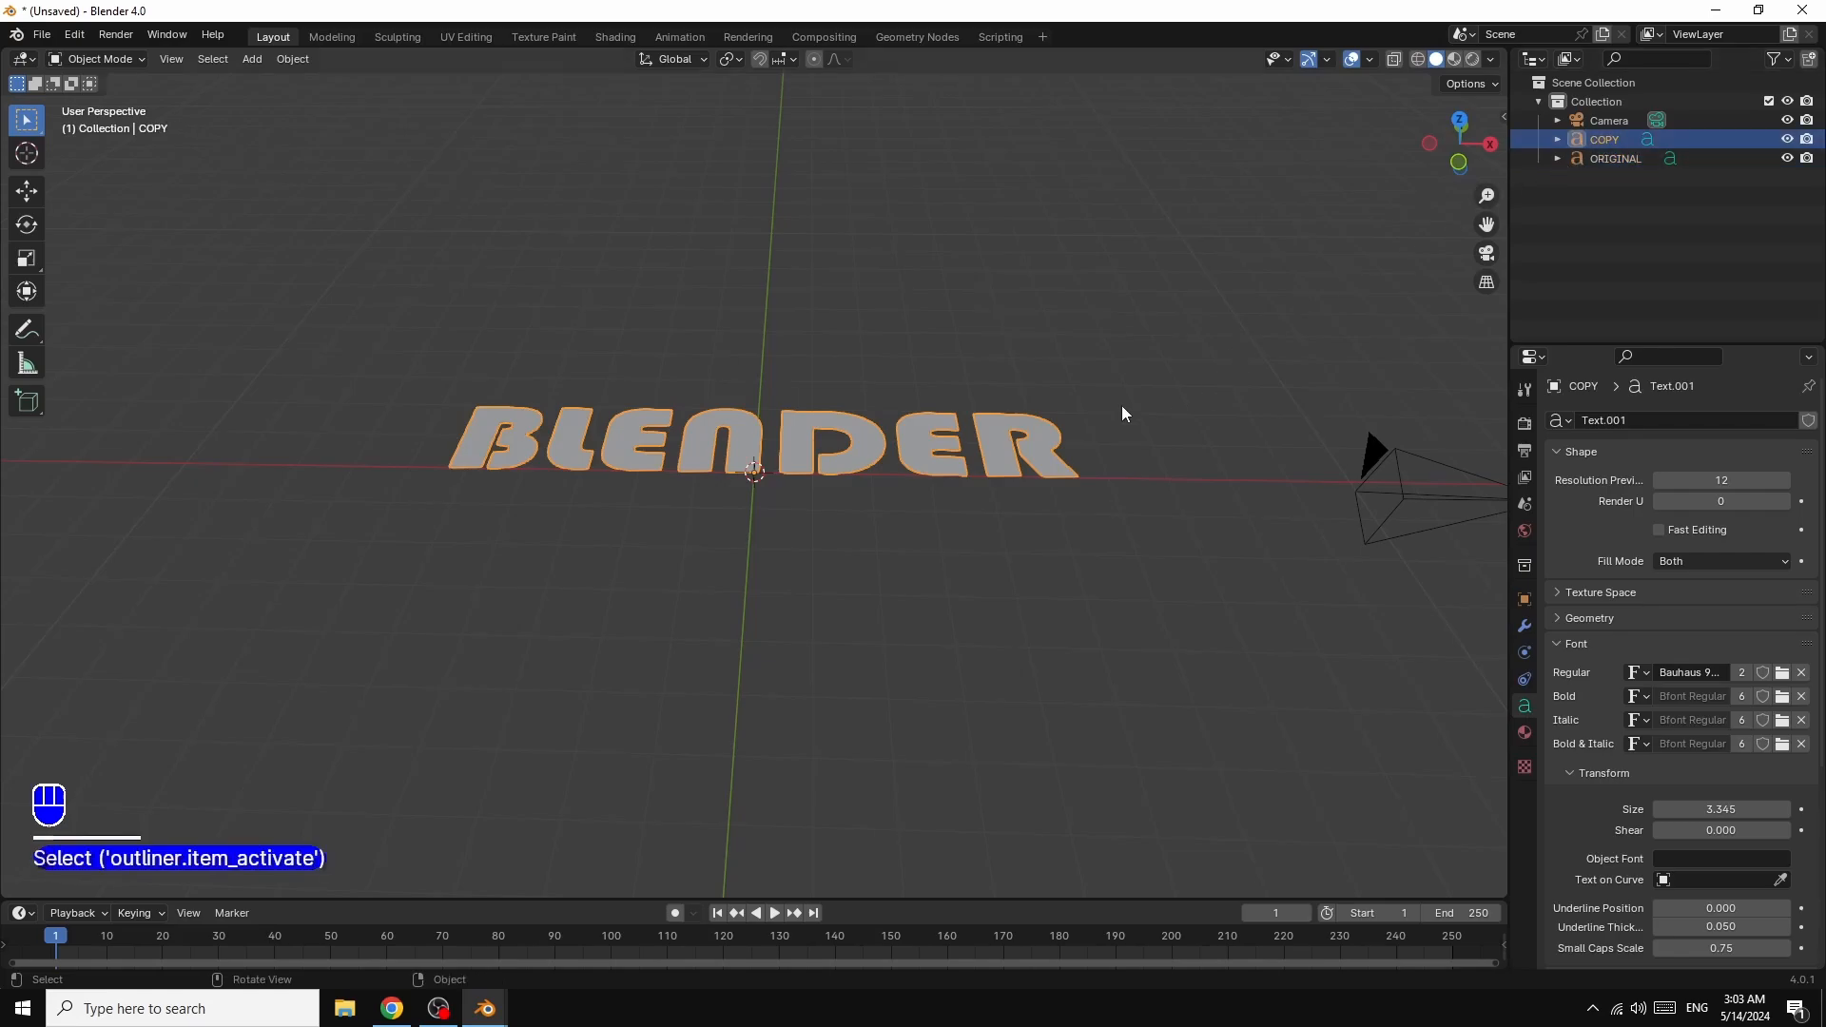
left_click(1629, 157)
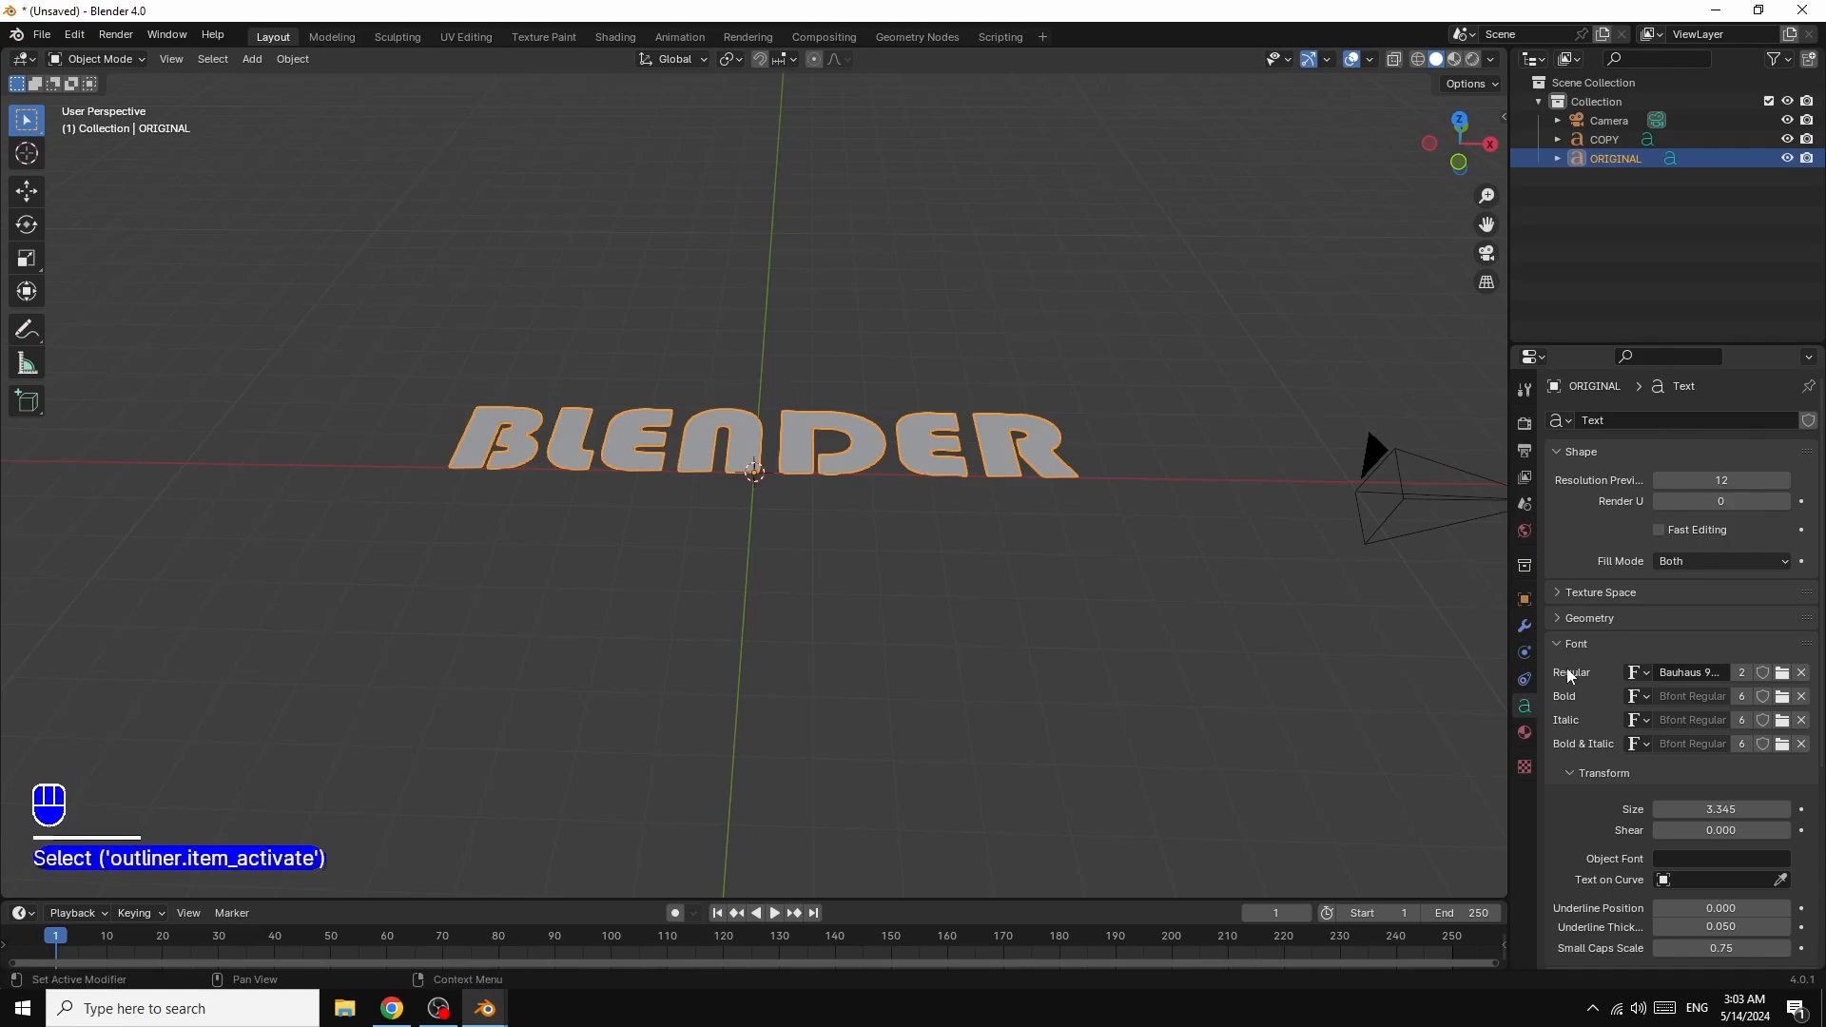
left_click(1560, 618)
left_click_drag(1713, 666, 1754, 667)
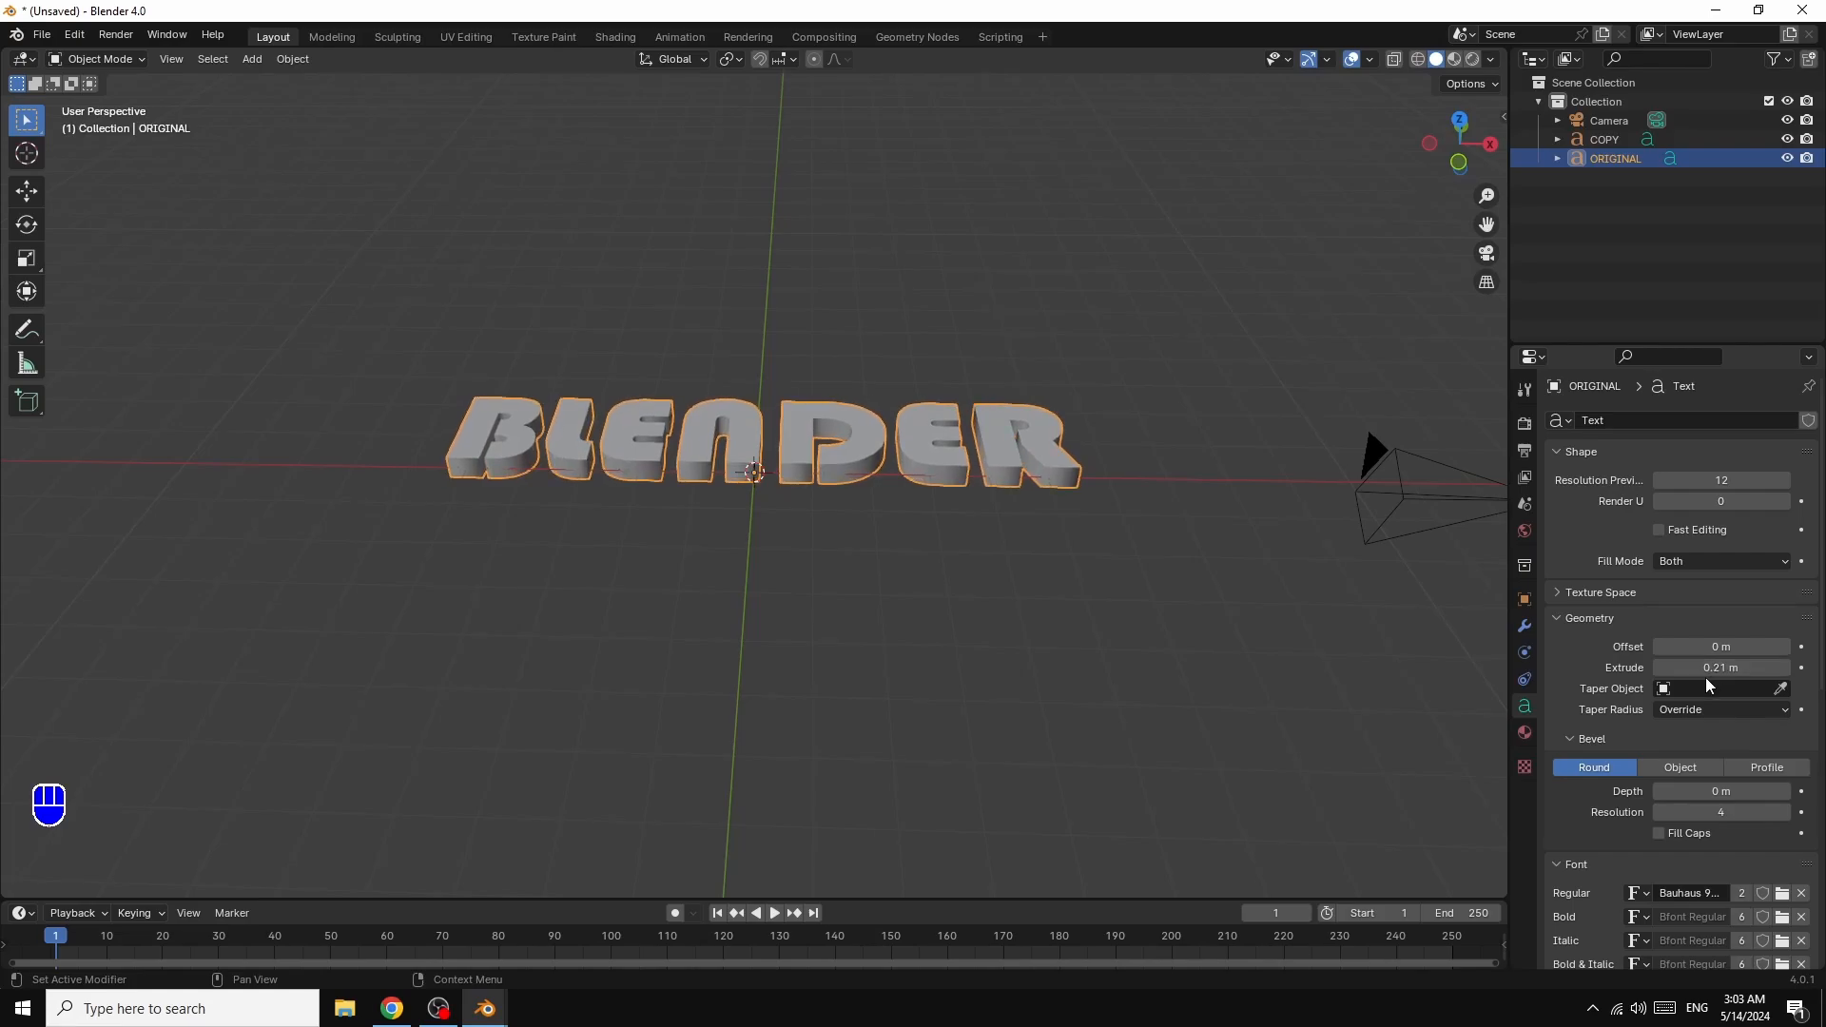
left_click(1660, 668)
left_click(1786, 793)
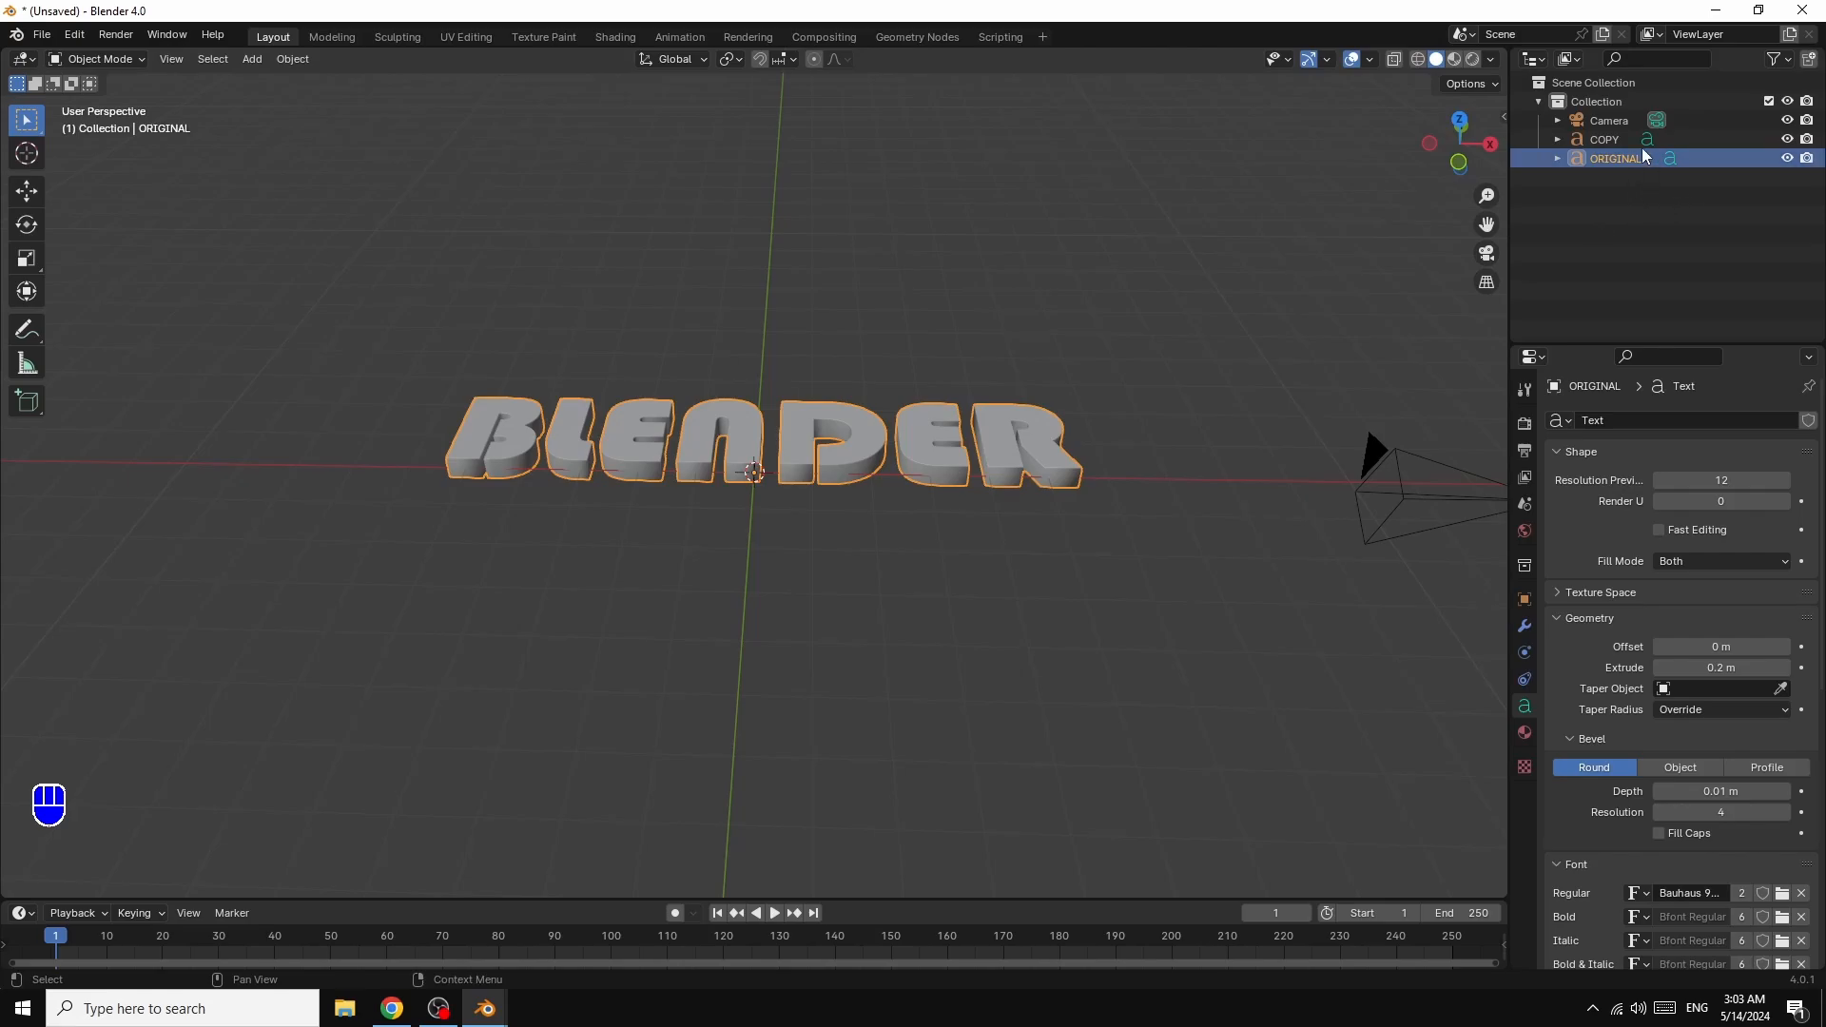
- Give the COPY text an extrude of 0.2 m and a round bevel depth of 0.05 m
left_click(1605, 139)
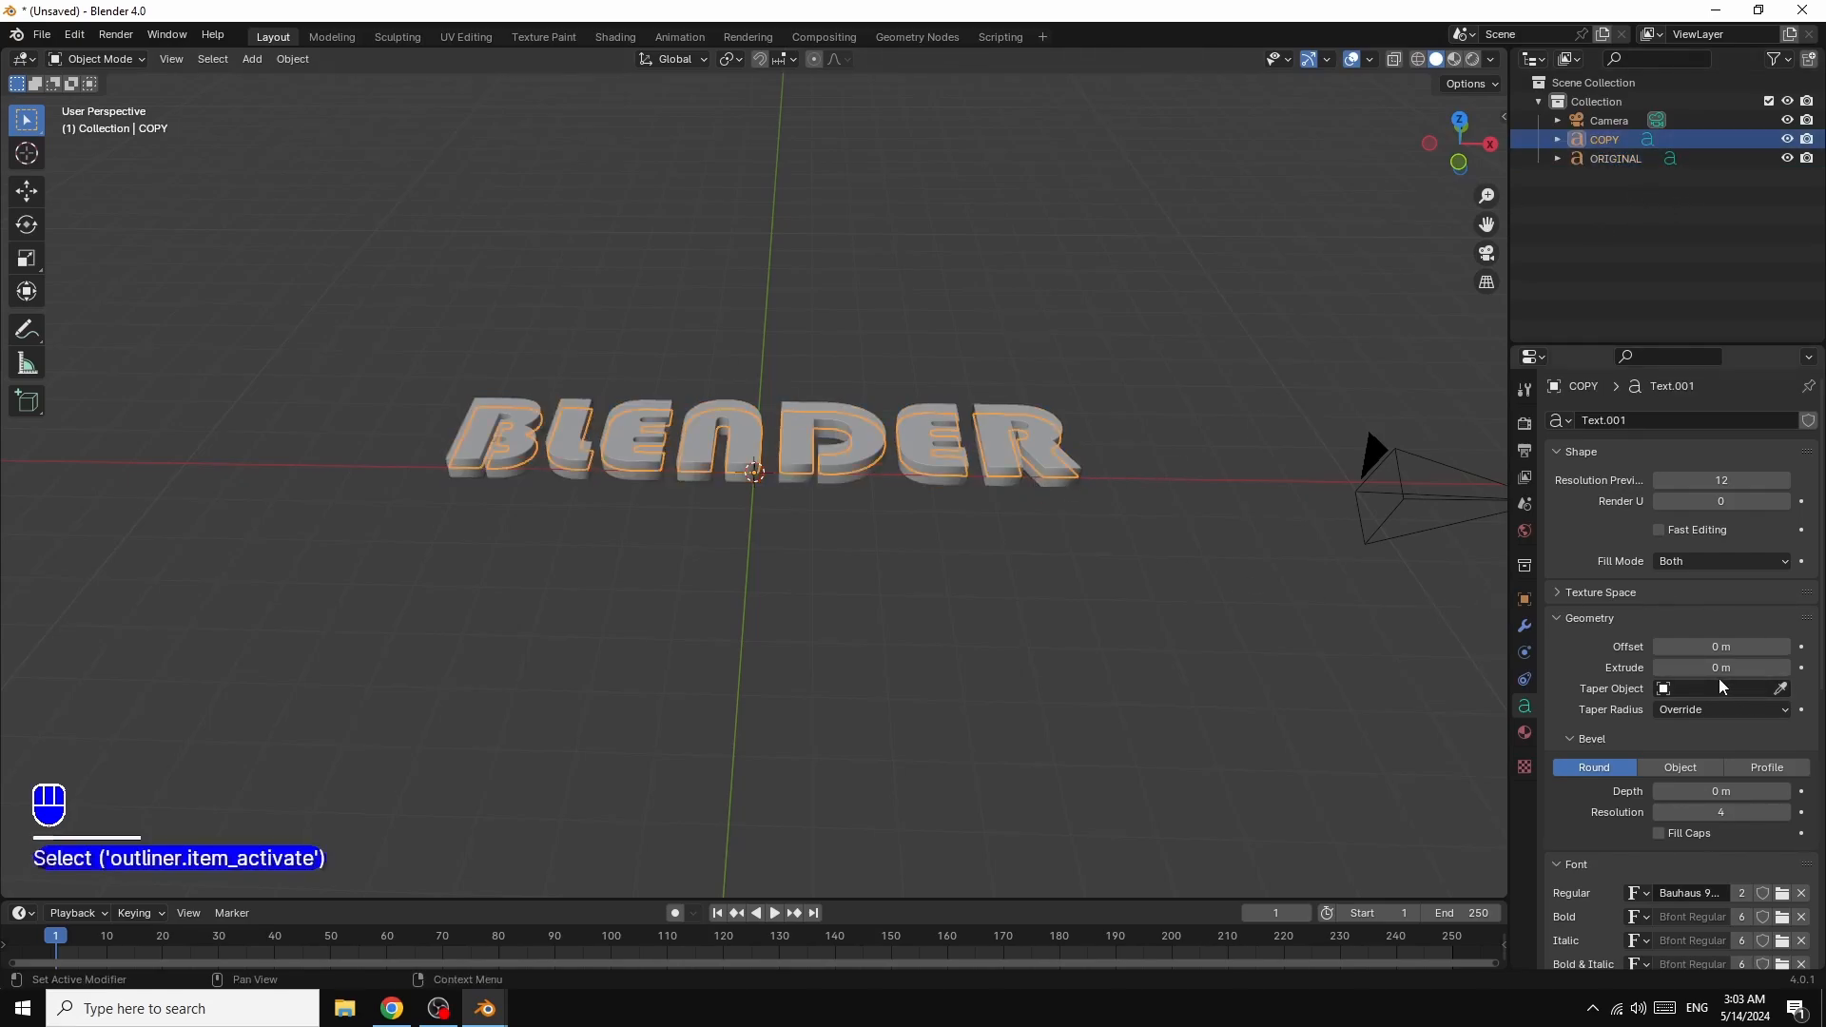
left_click_drag(1721, 667, 1771, 666)
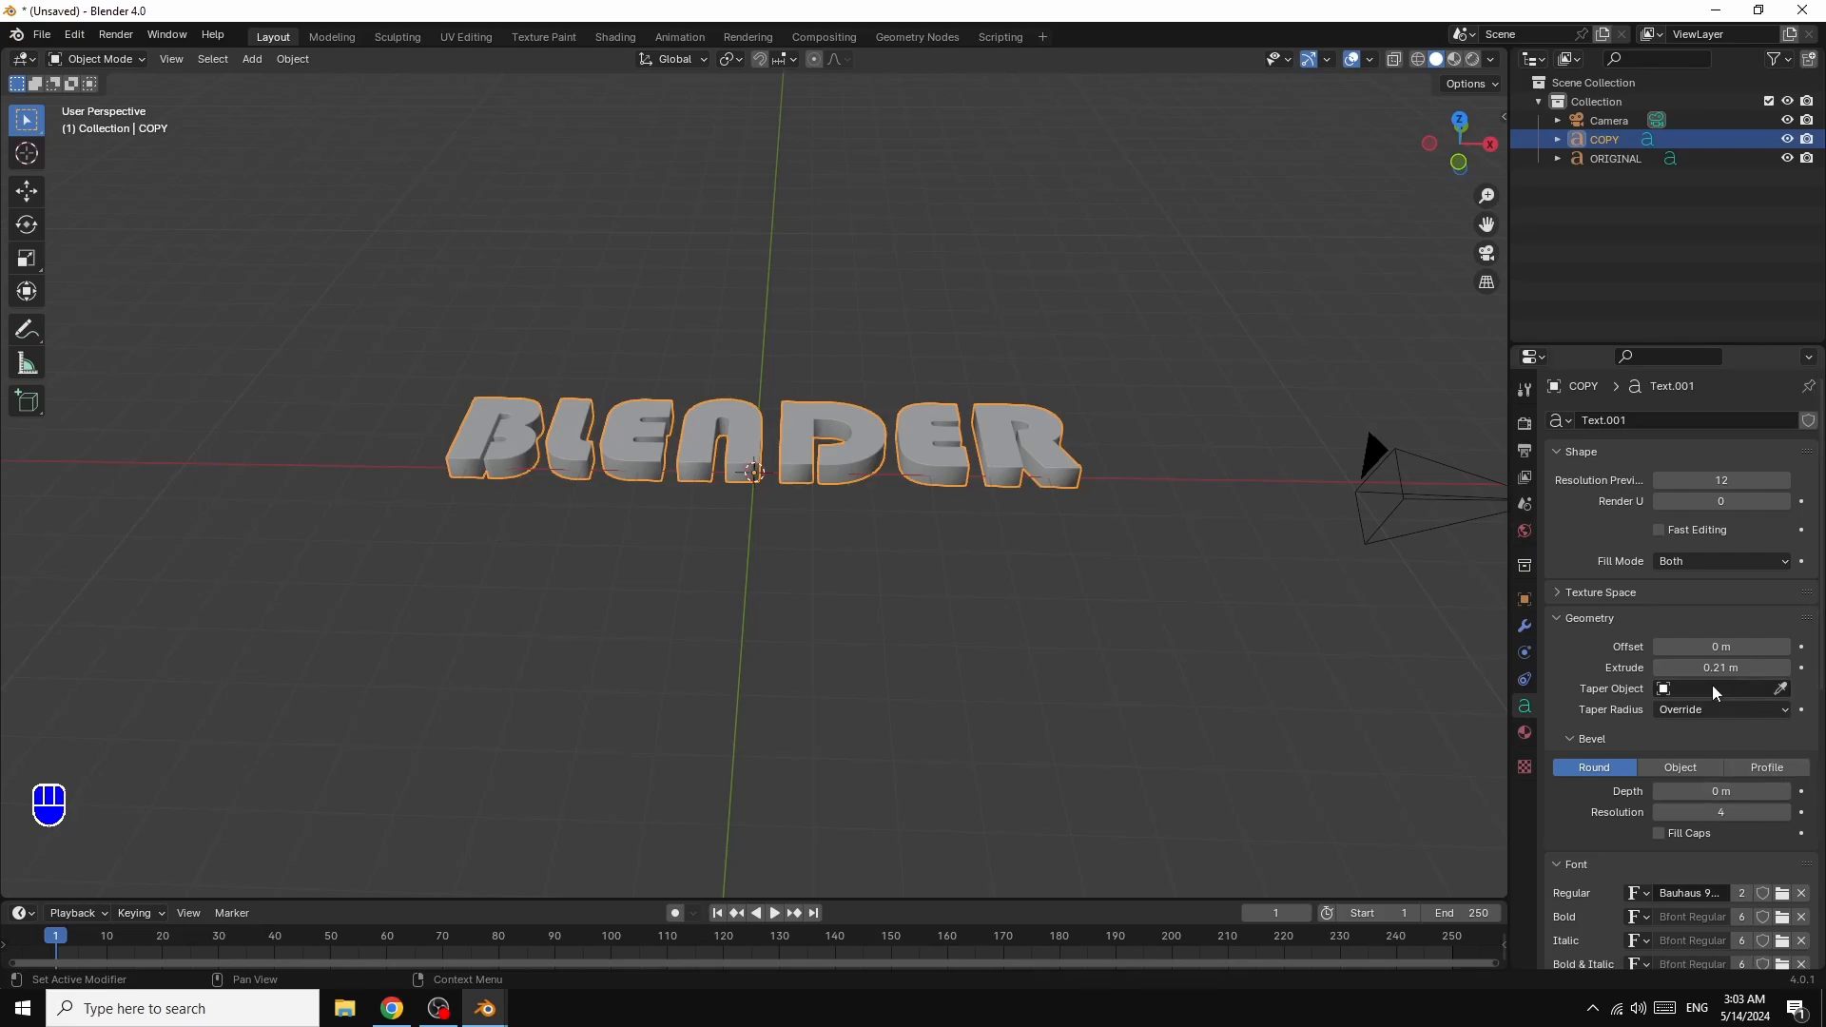
left_click(1657, 671)
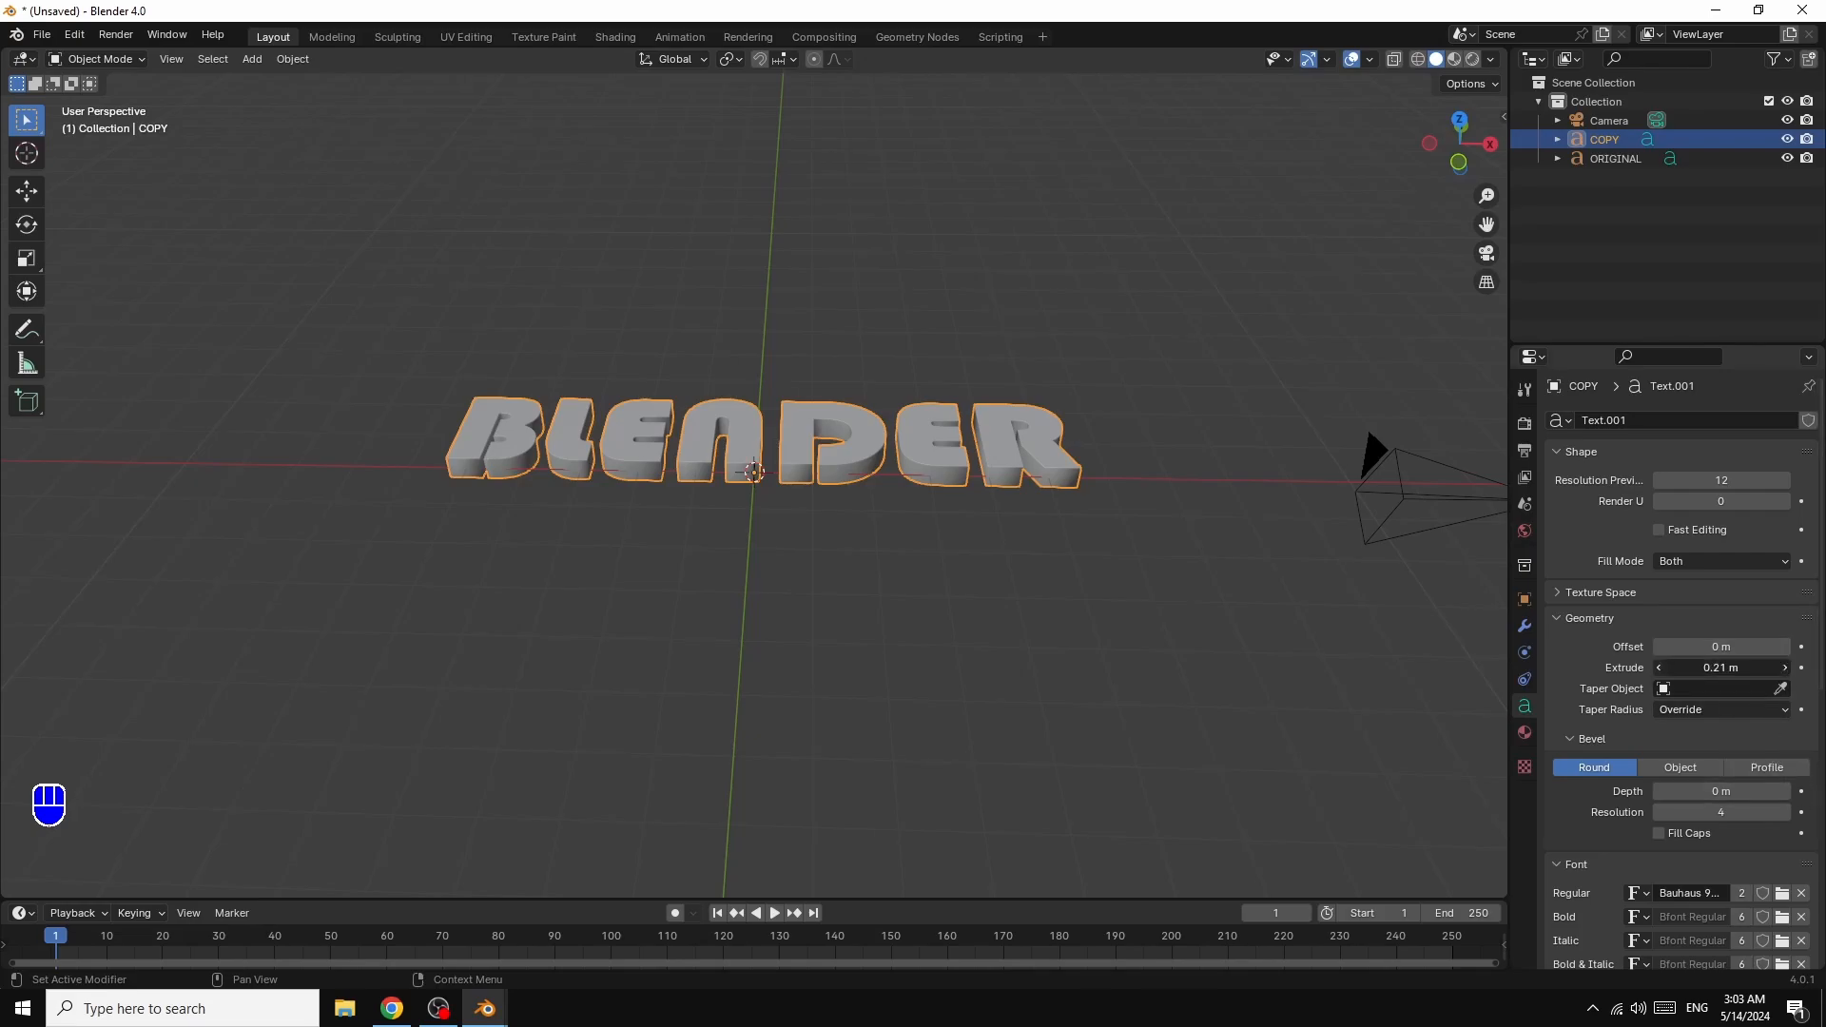
left_click(1784, 793)
left_click(1785, 794)
left_click(1786, 793)
left_click(1785, 793)
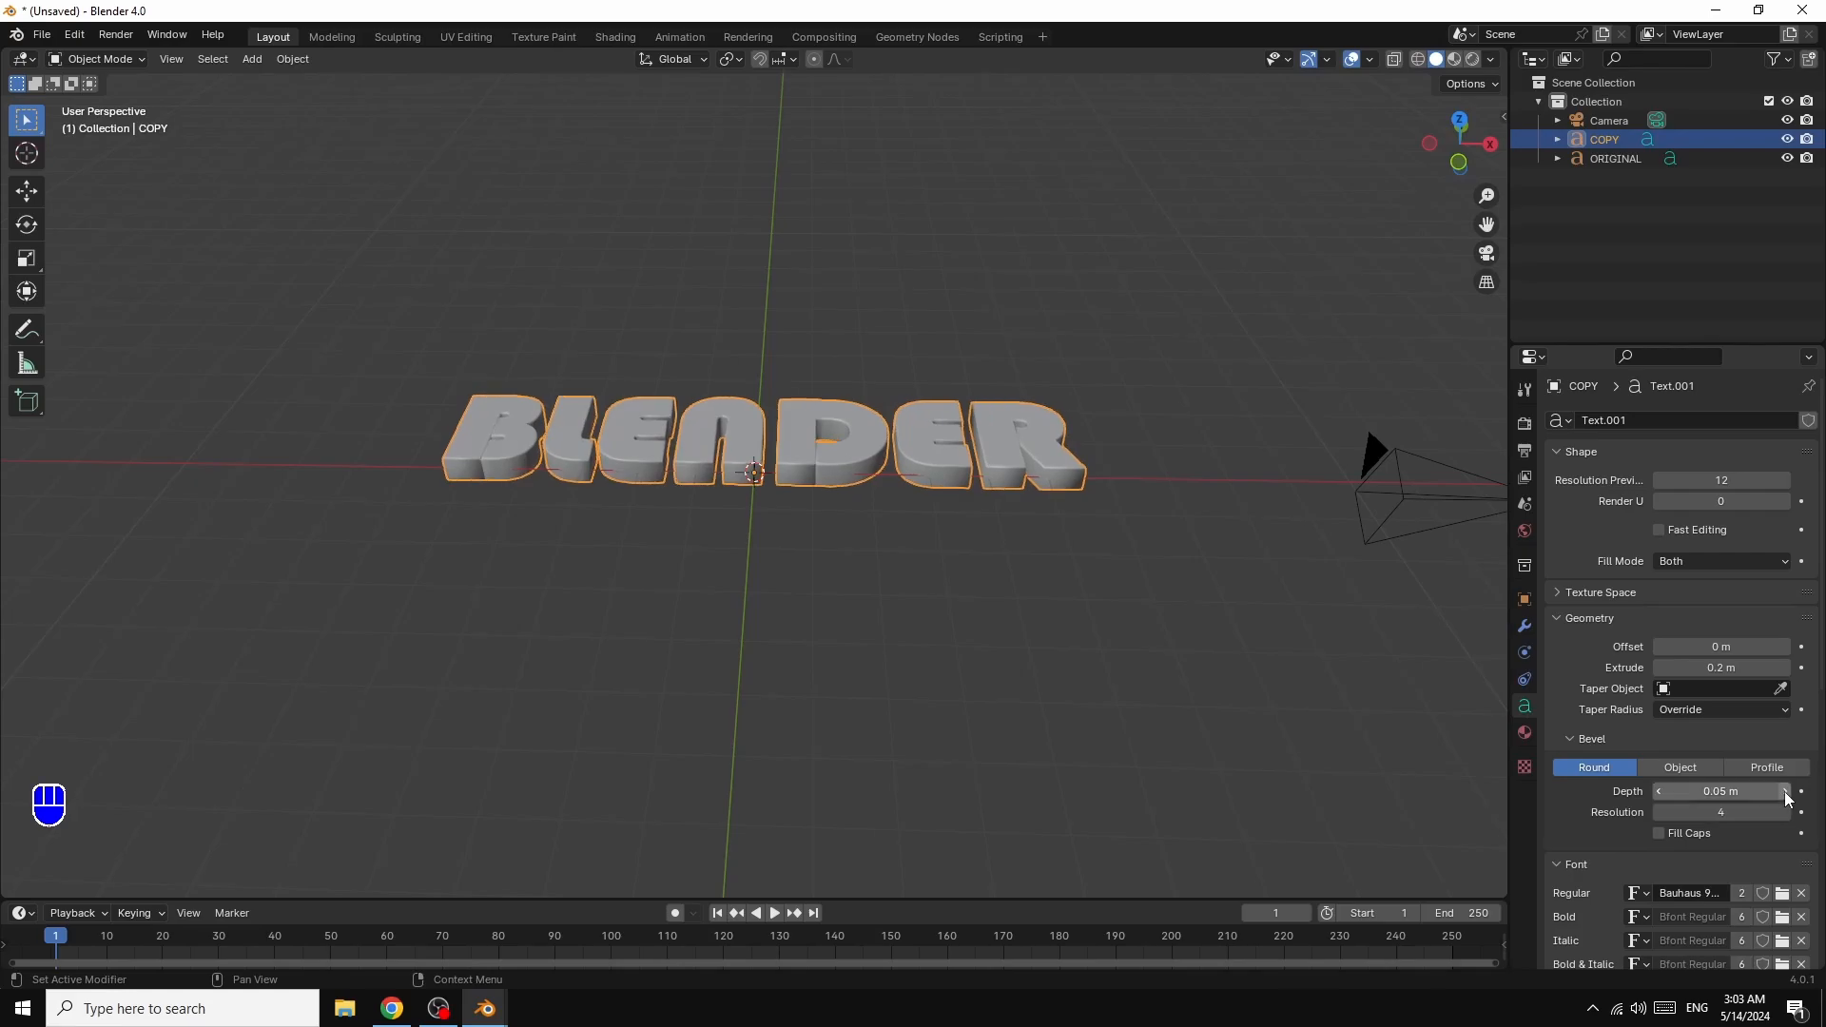
- Increase the round bevel depth of the COPY text to 0.1 m
left_click(1786, 793)
left_click(1786, 794)
left_click_drag(1785, 793, 1777, 794)
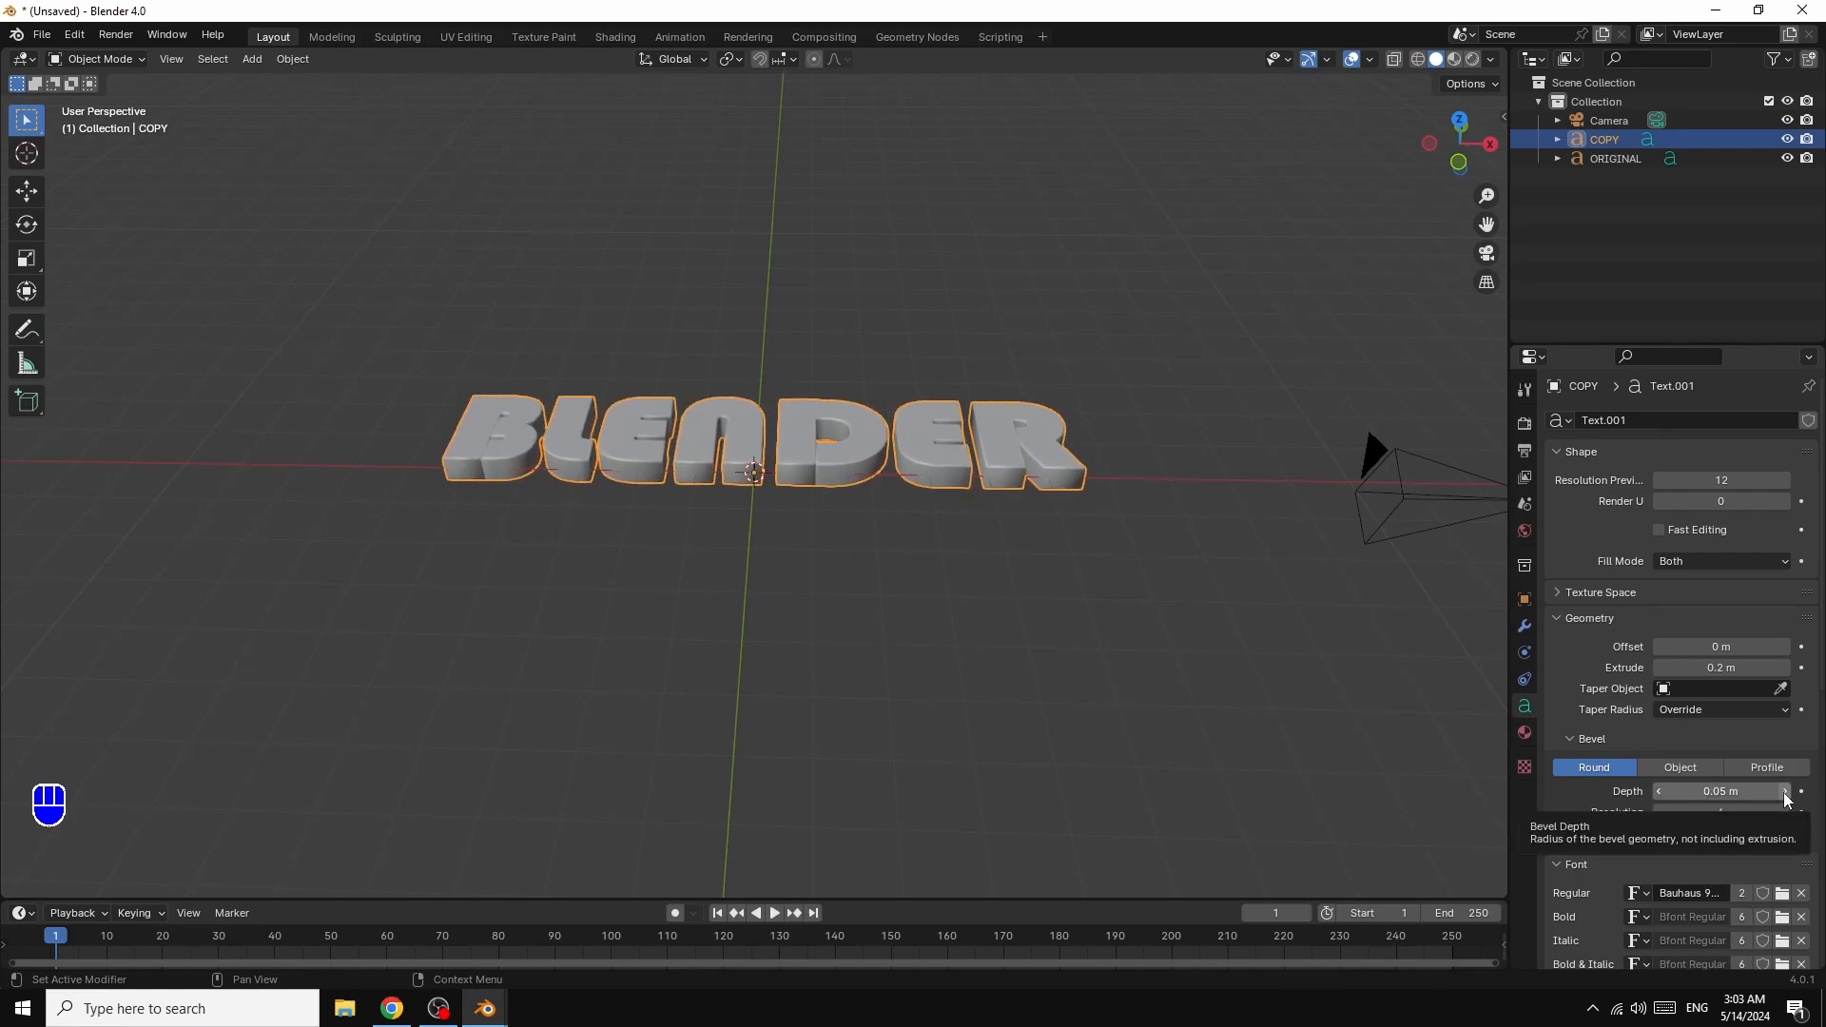
left_click(1785, 794)
left_click(1786, 794)
left_click(1785, 794)
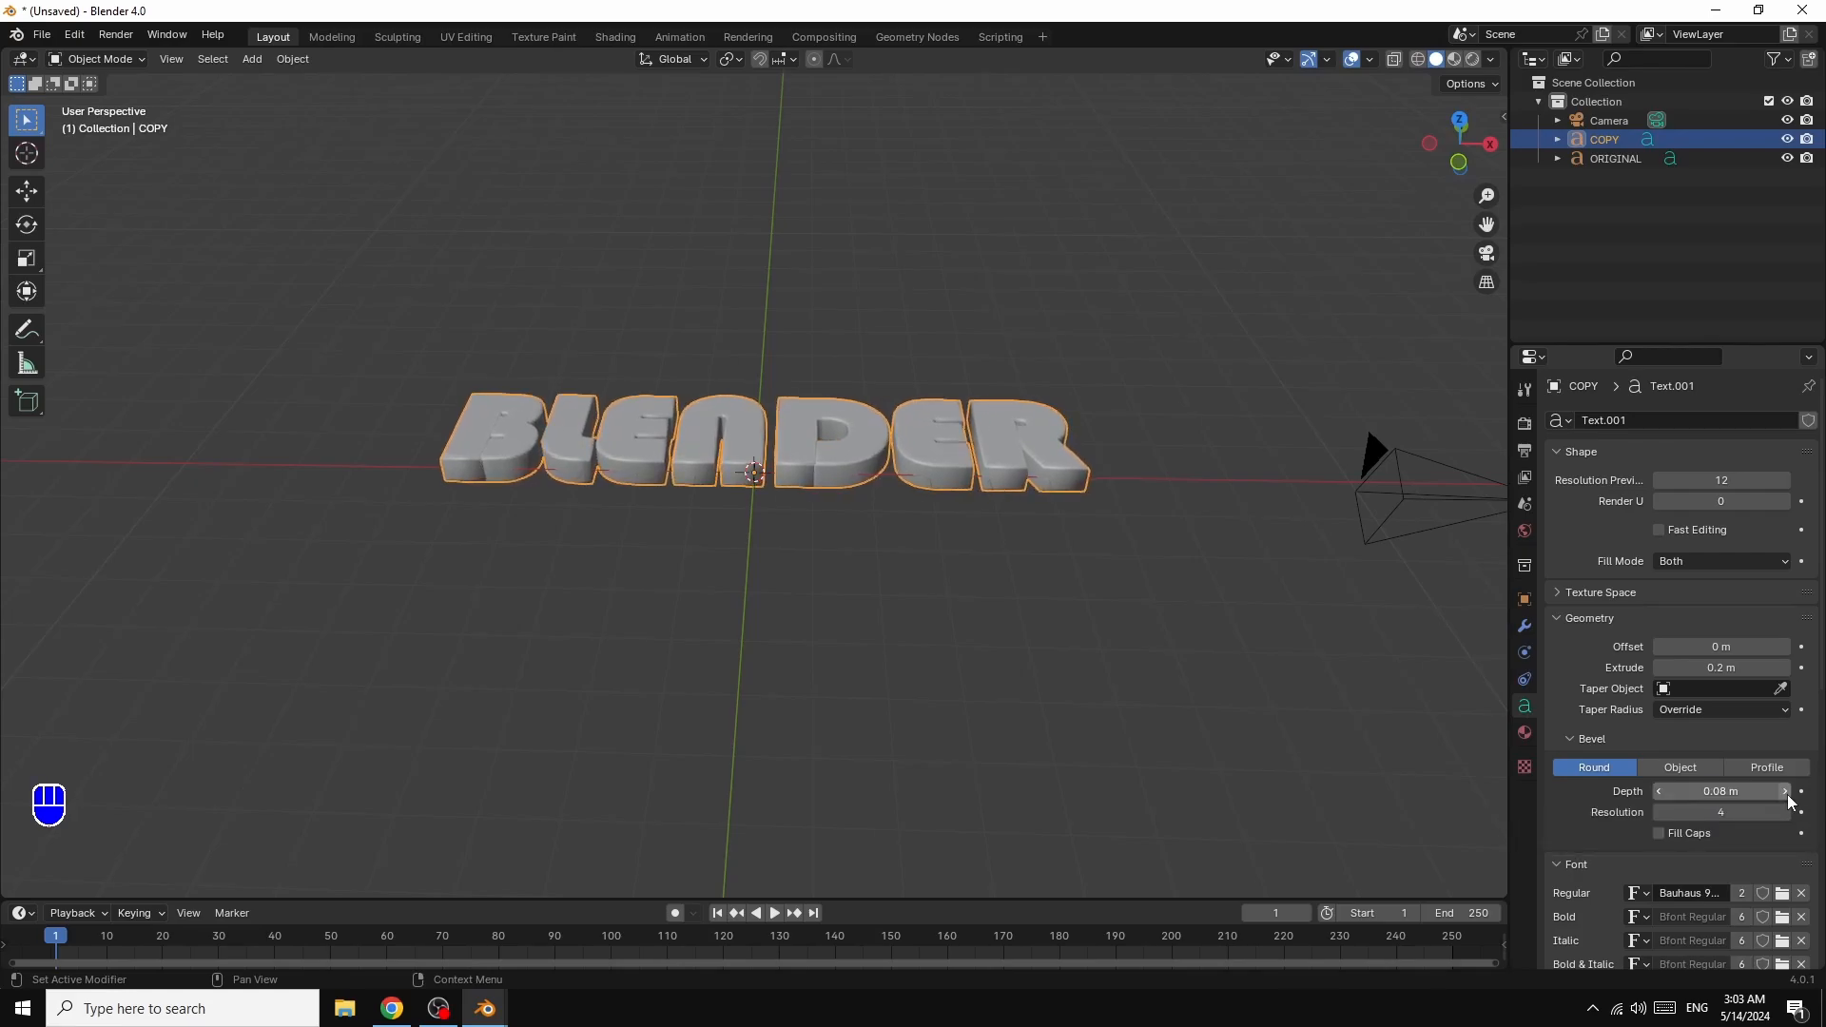
left_click(1785, 794)
left_click(1785, 793)
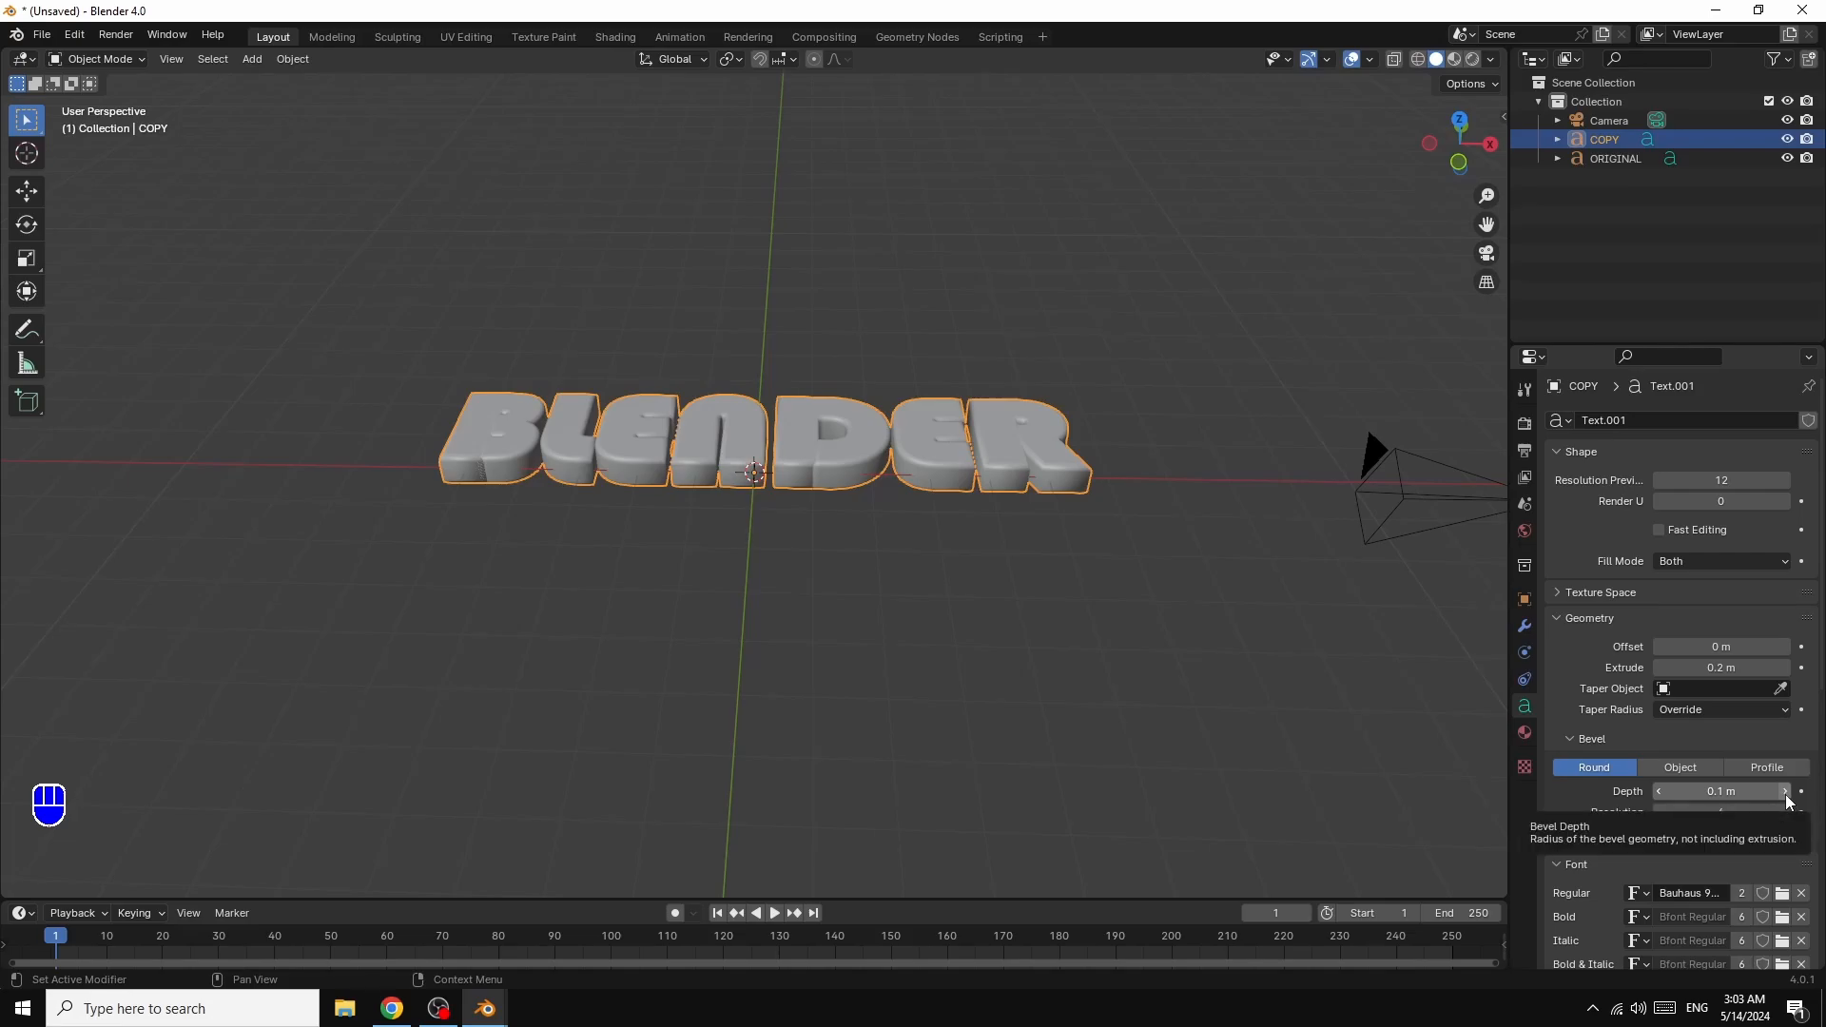
- Set the fill mode of the COPY text to None and deselect the object
left_click(1689, 564)
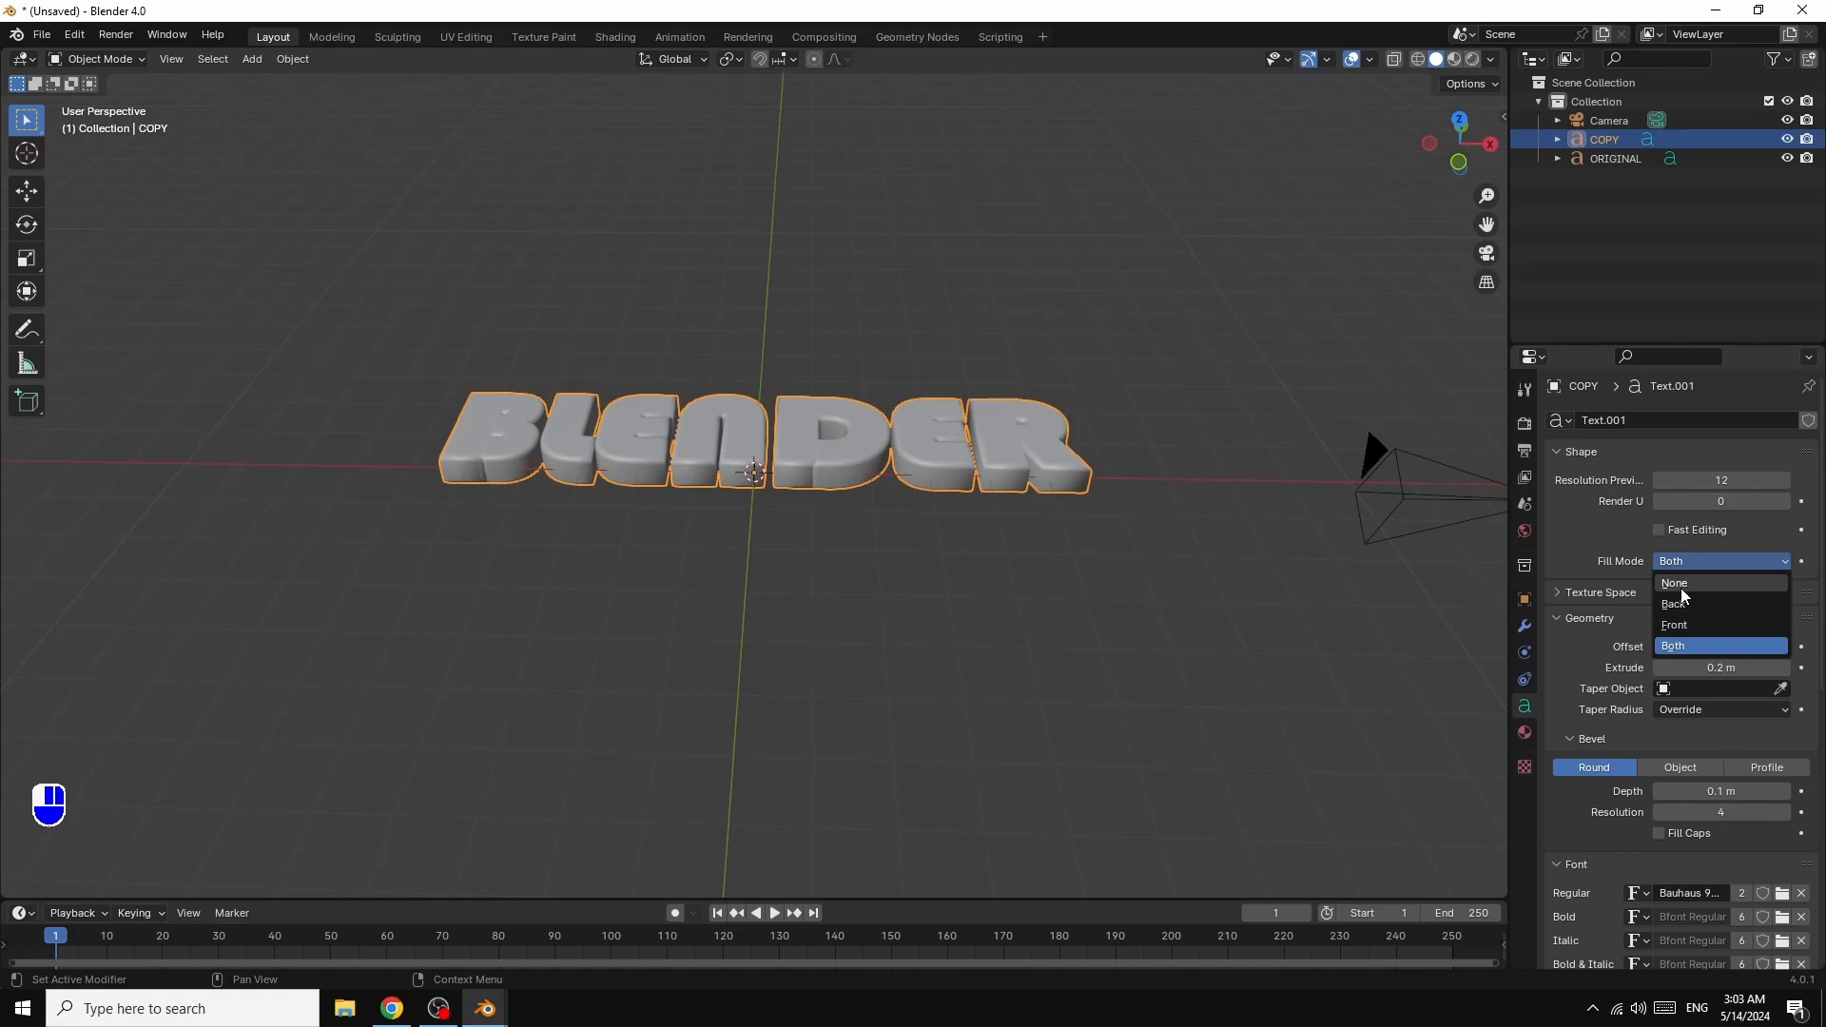
left_click(1681, 585)
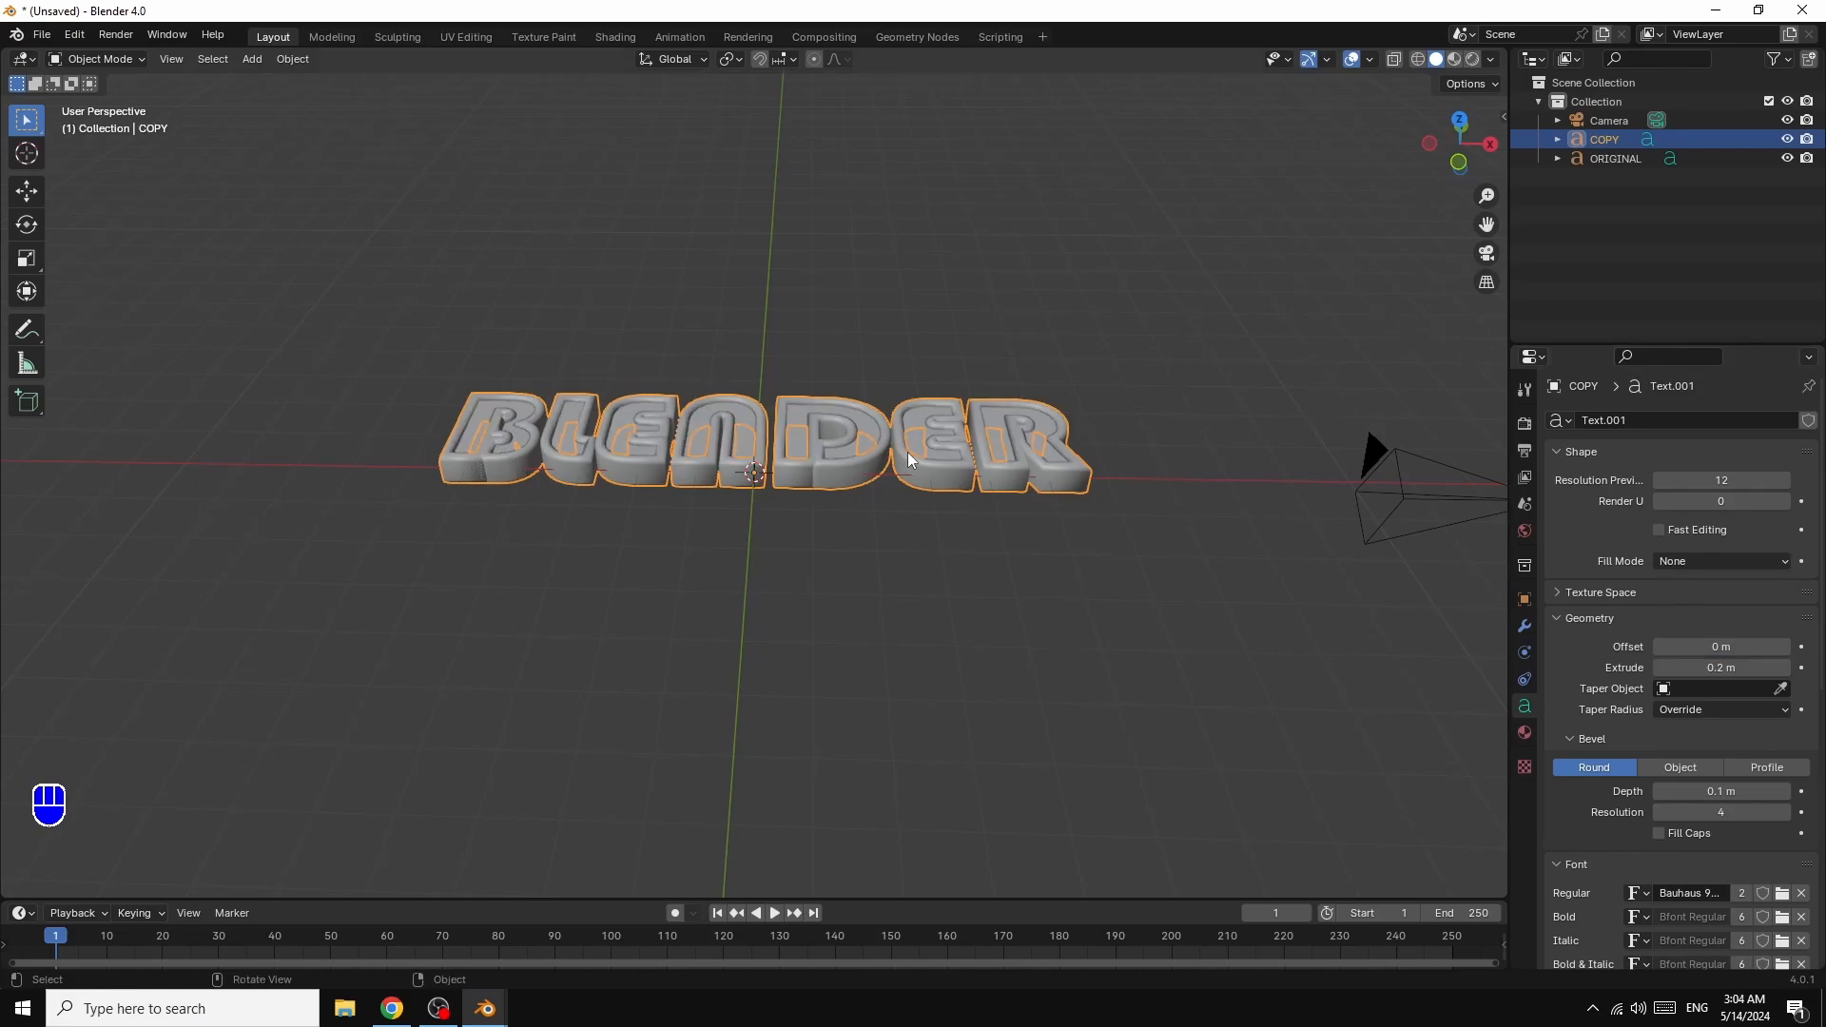
left_click(1113, 385)
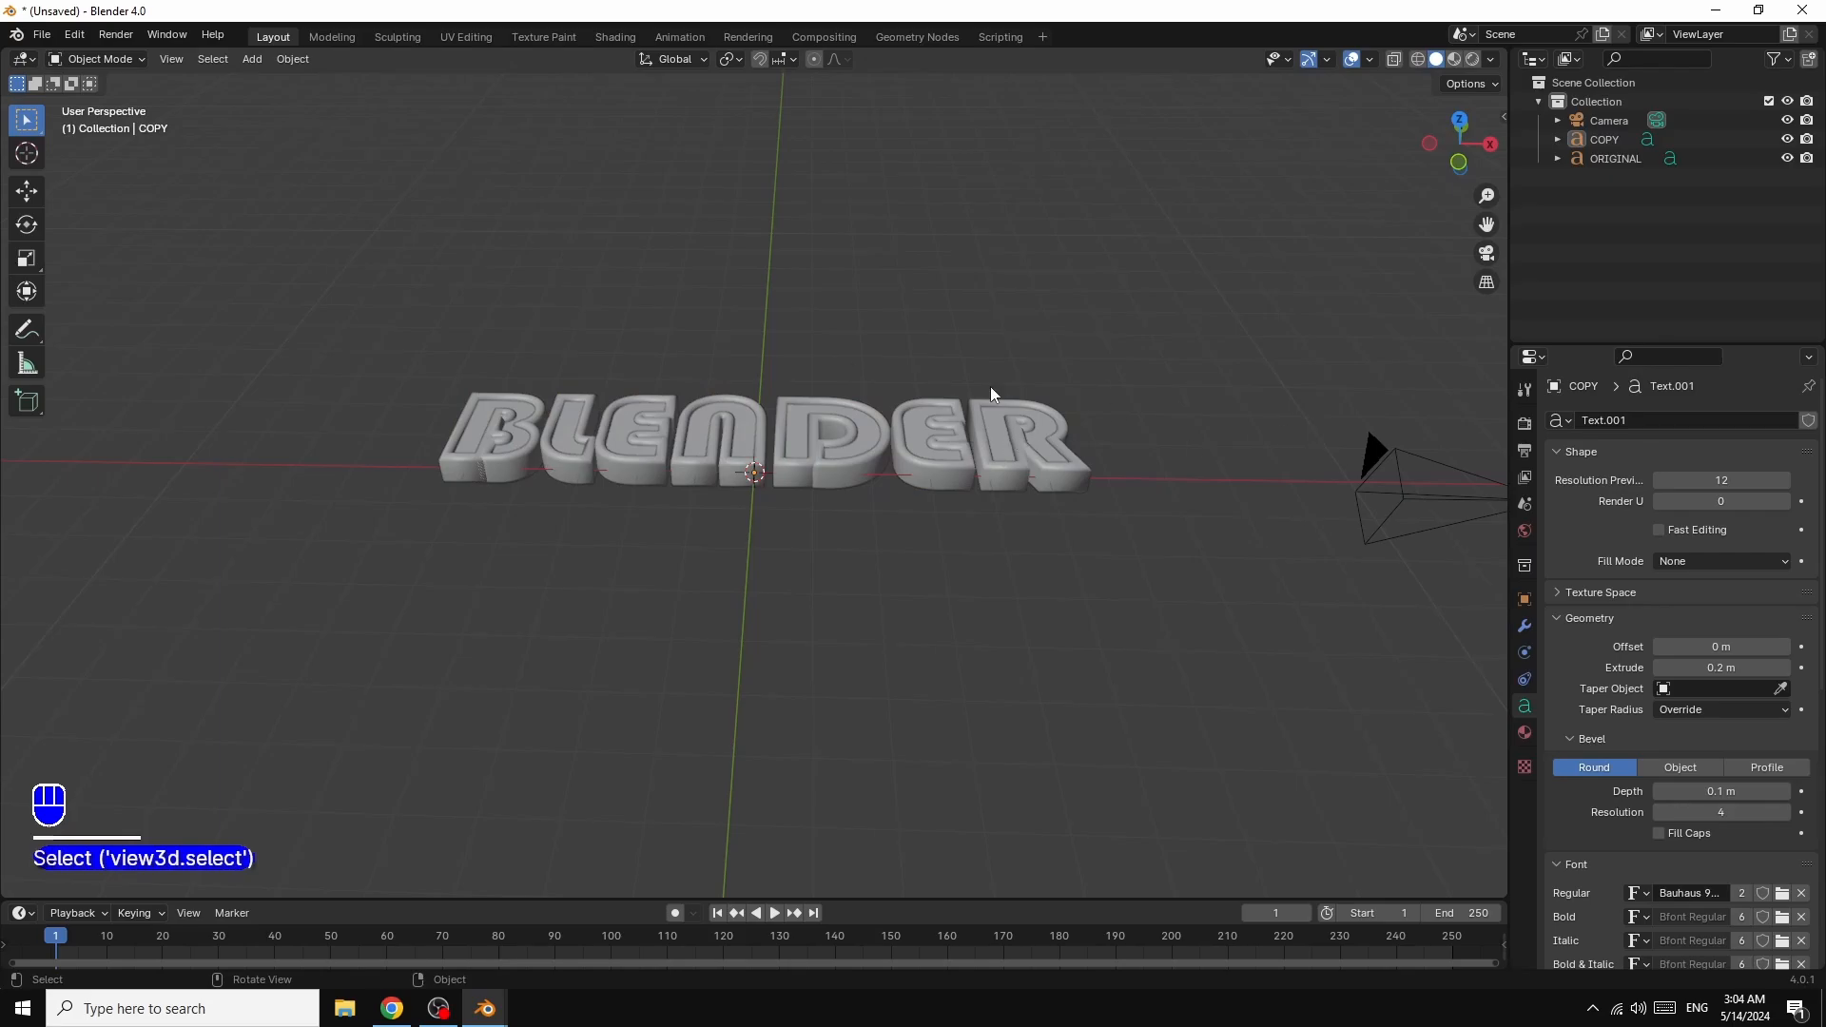
- Add a mesh plane and scale it up into a large floor extending well beyond the BLENDER text
left_click(255, 60)
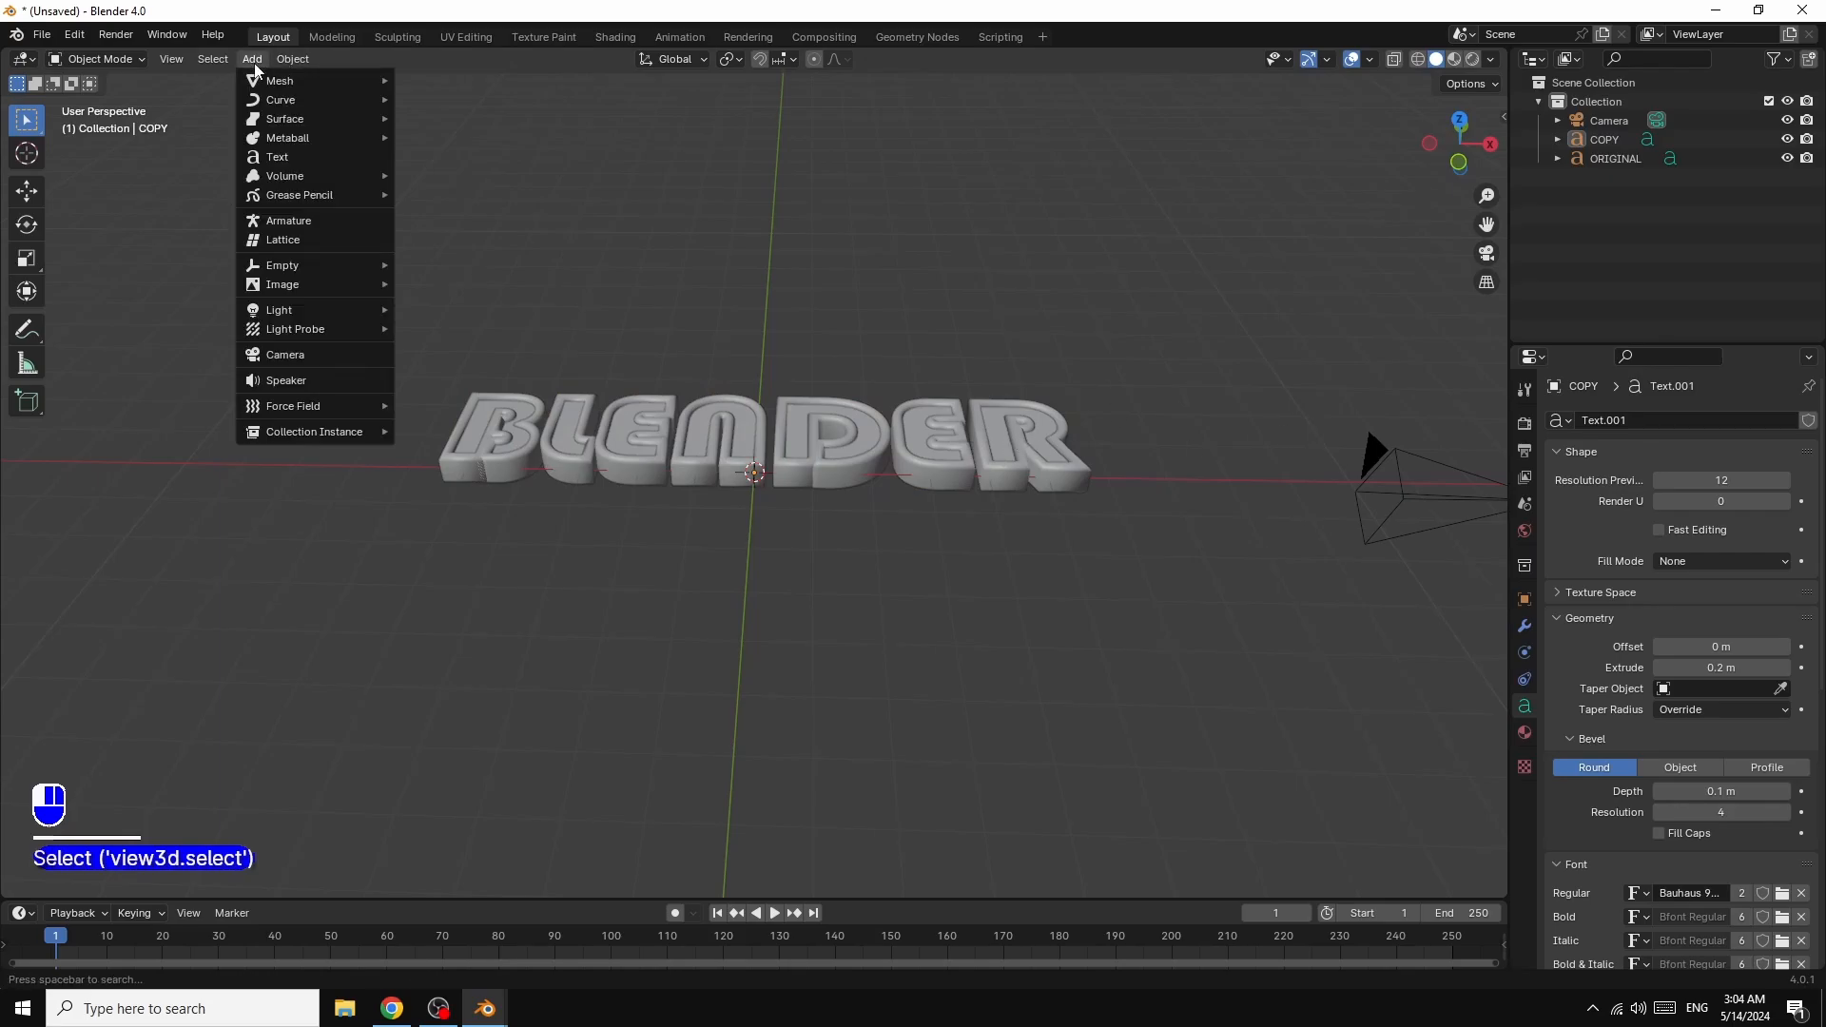
mouse_move(255, 84)
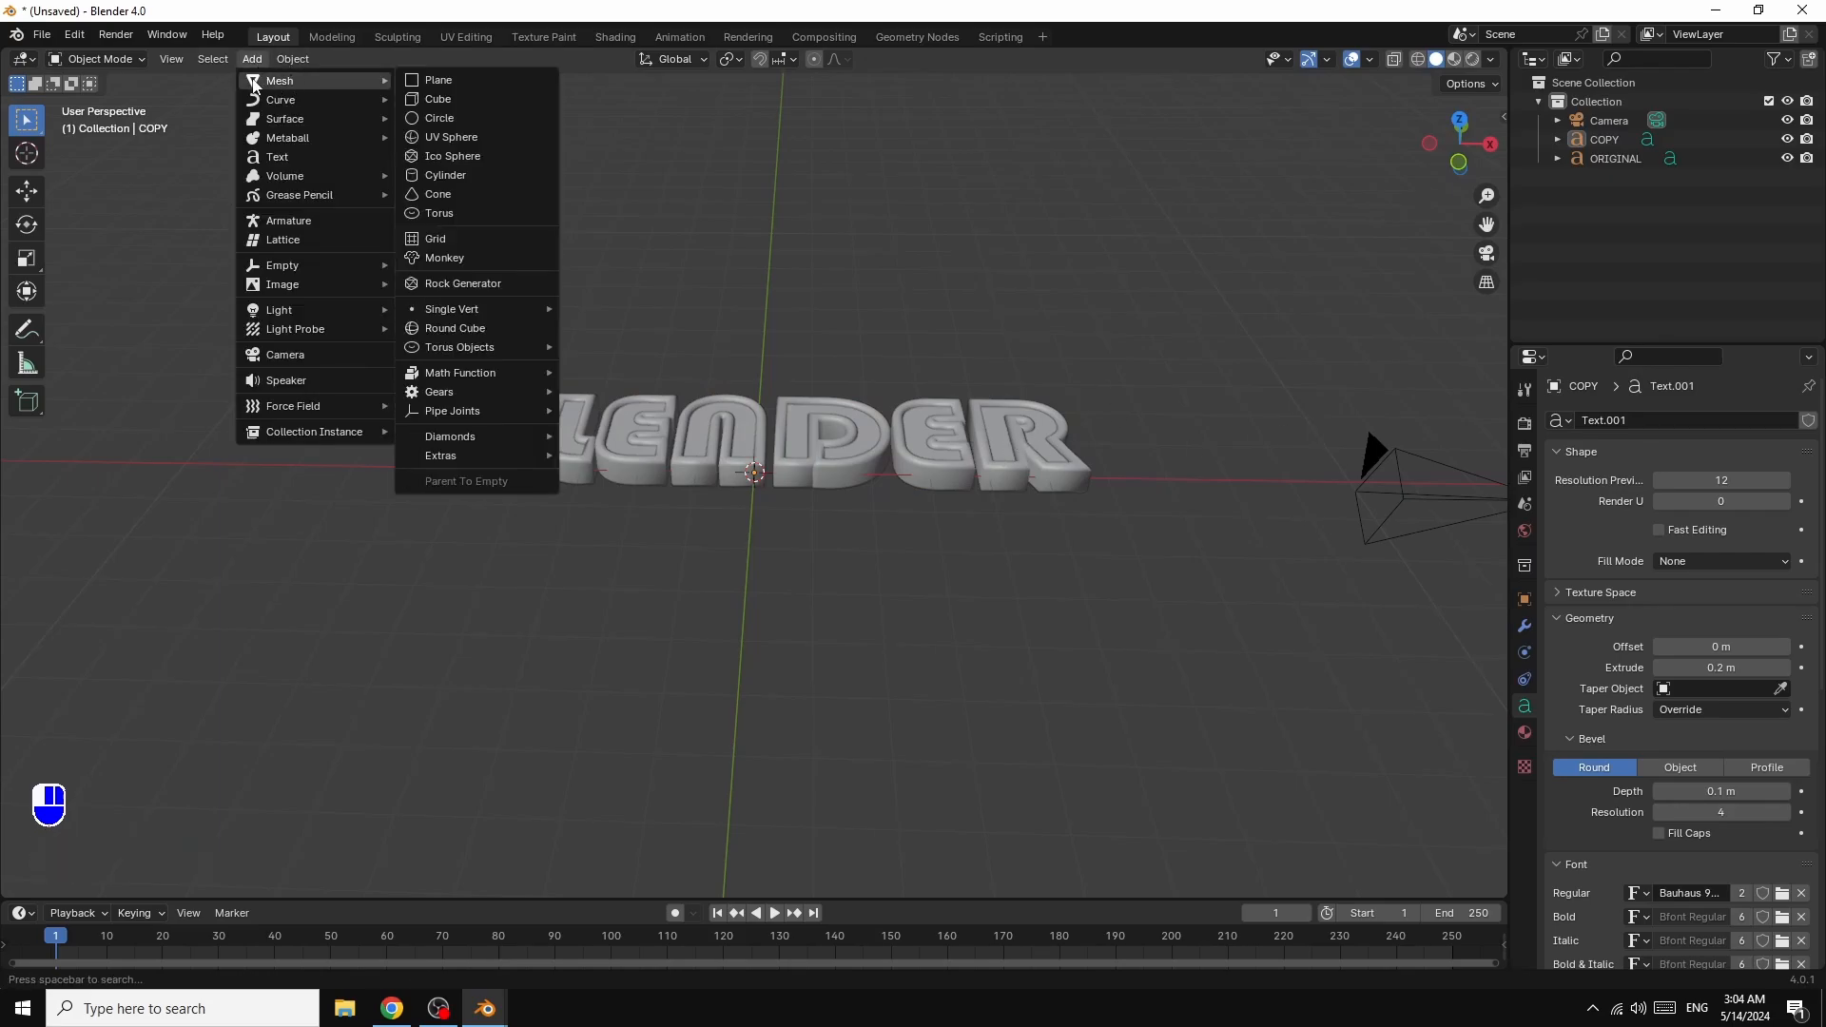
left_click(437, 86)
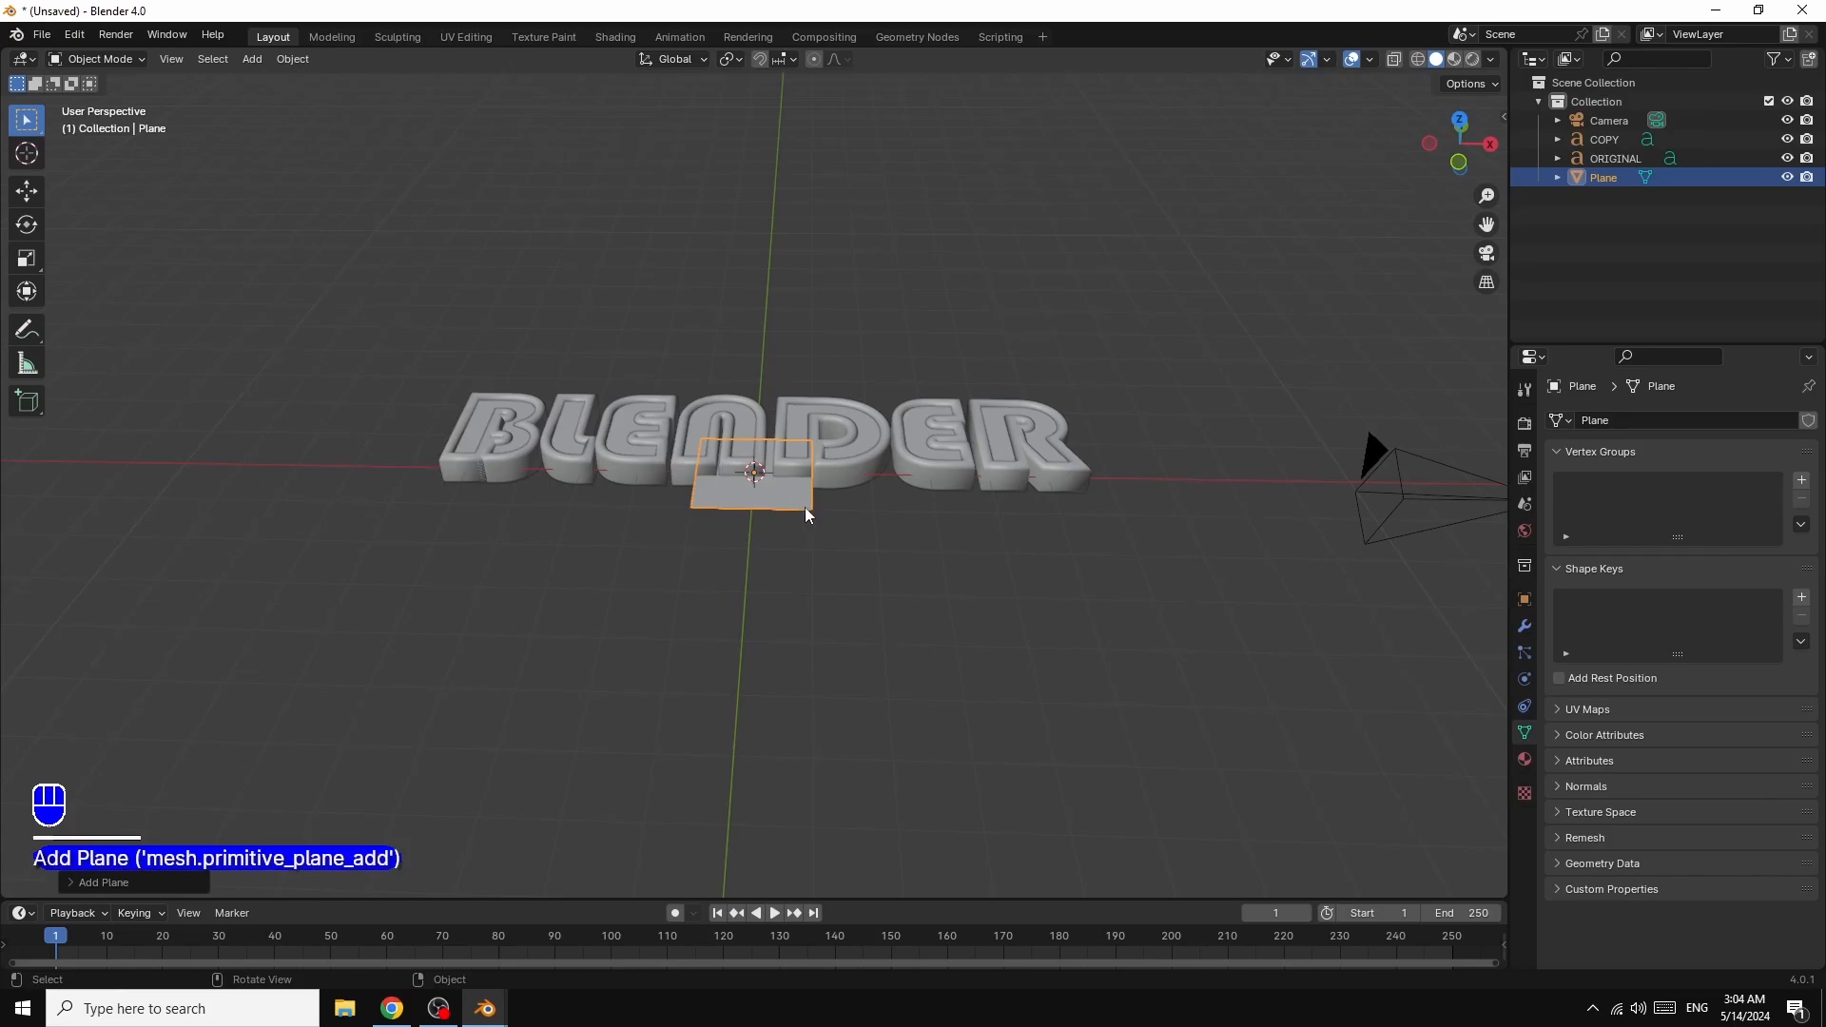
type("s18")
left_click(61, 612)
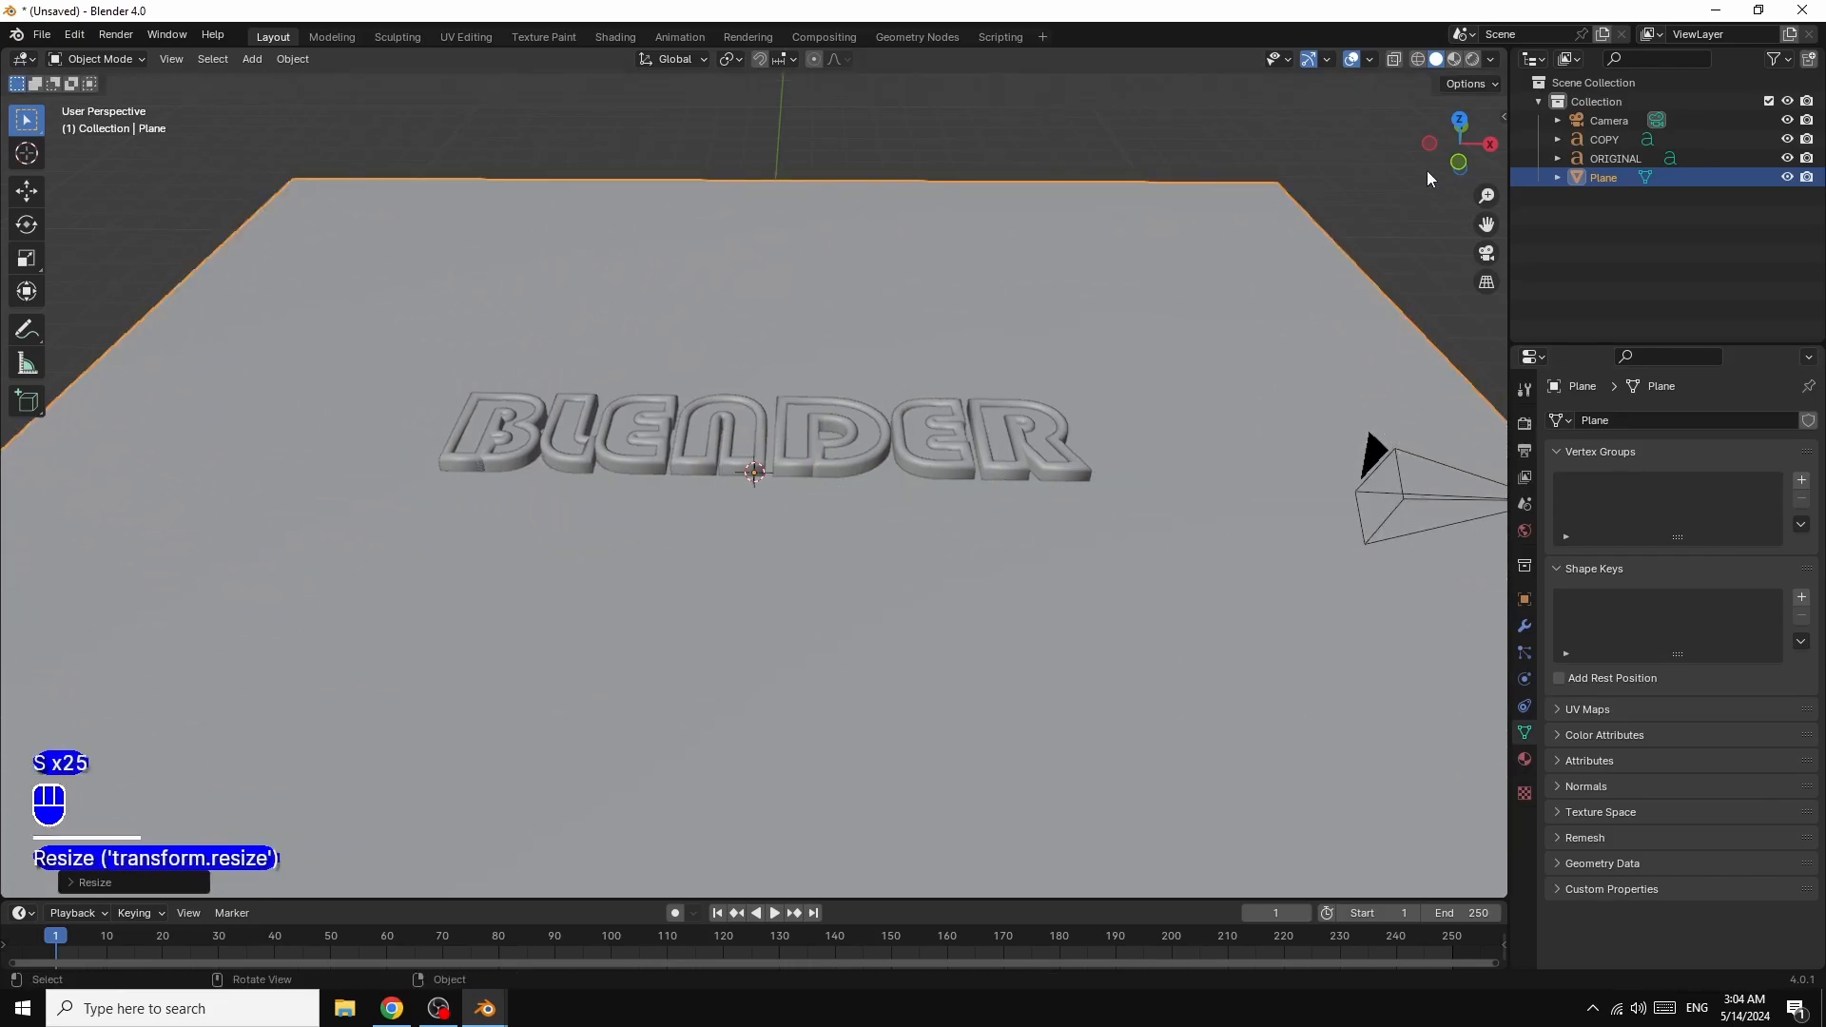
- Move the floor plane down along the Z axis by about 0.33 m so it lies beneath the text
left_click_drag(1463, 133, 1463, 92)
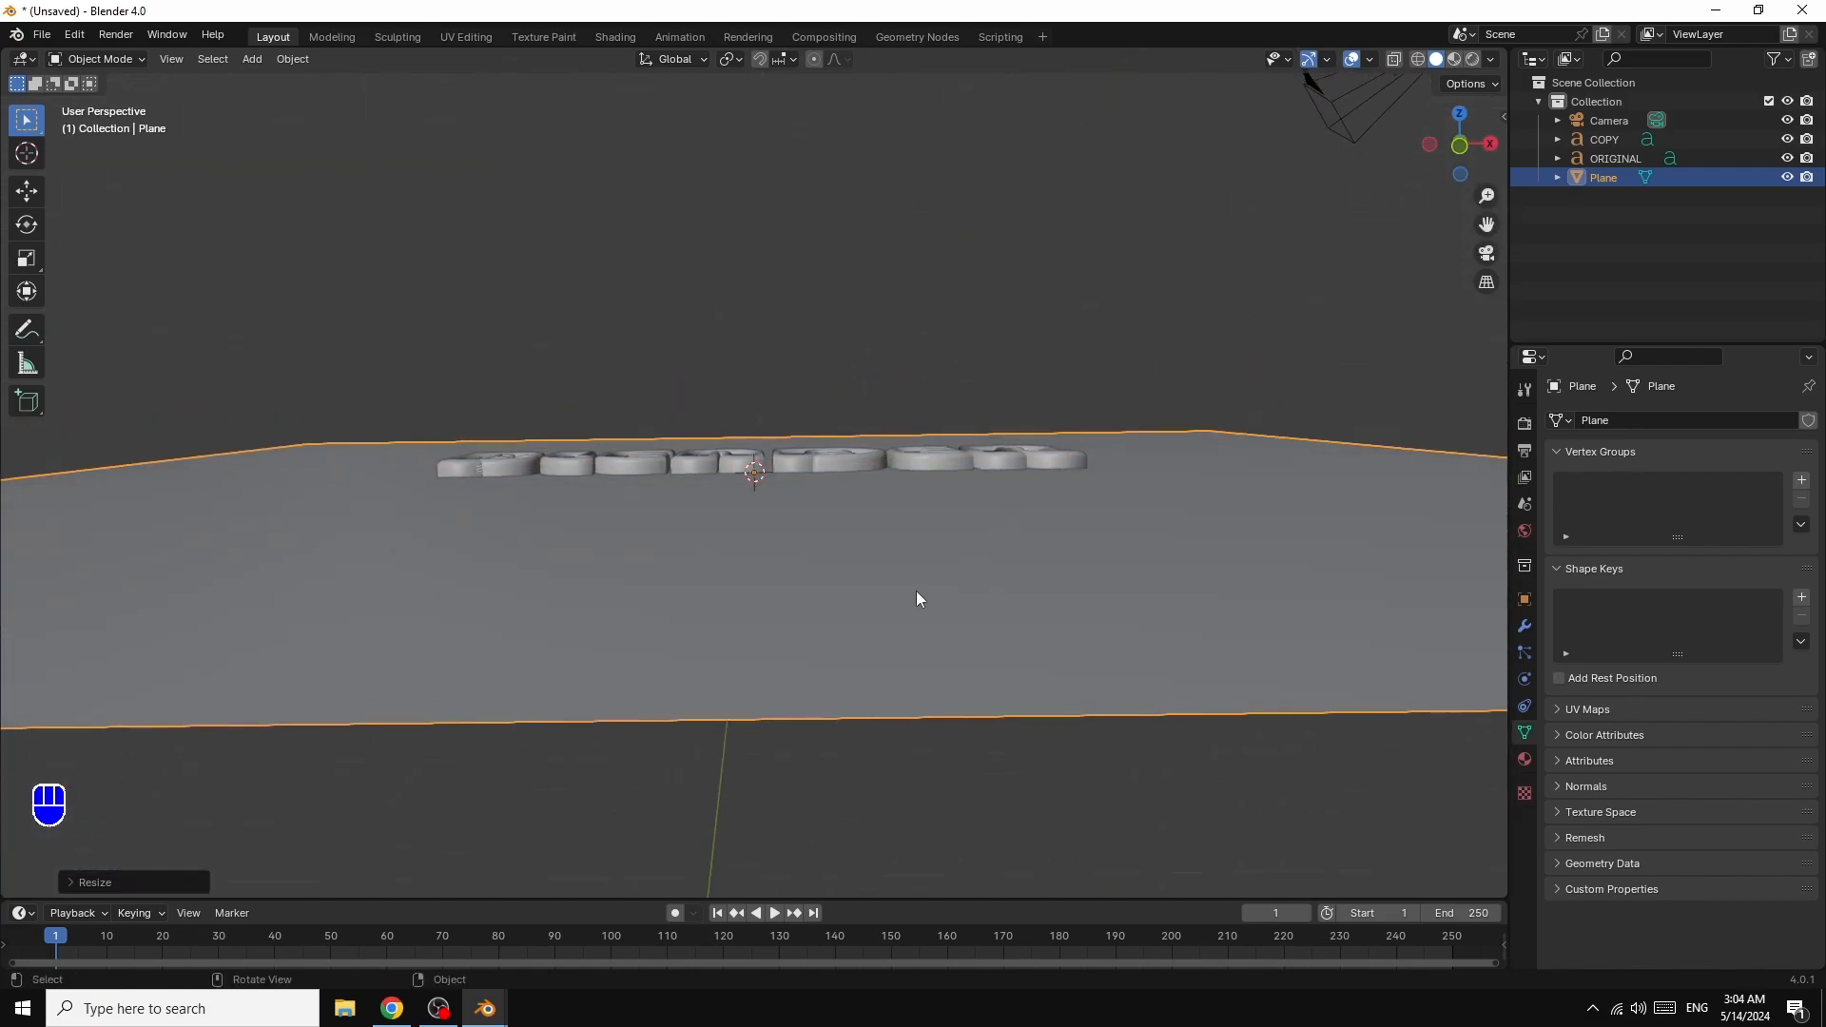
key("g")
key("g")
key("g")
key("z")
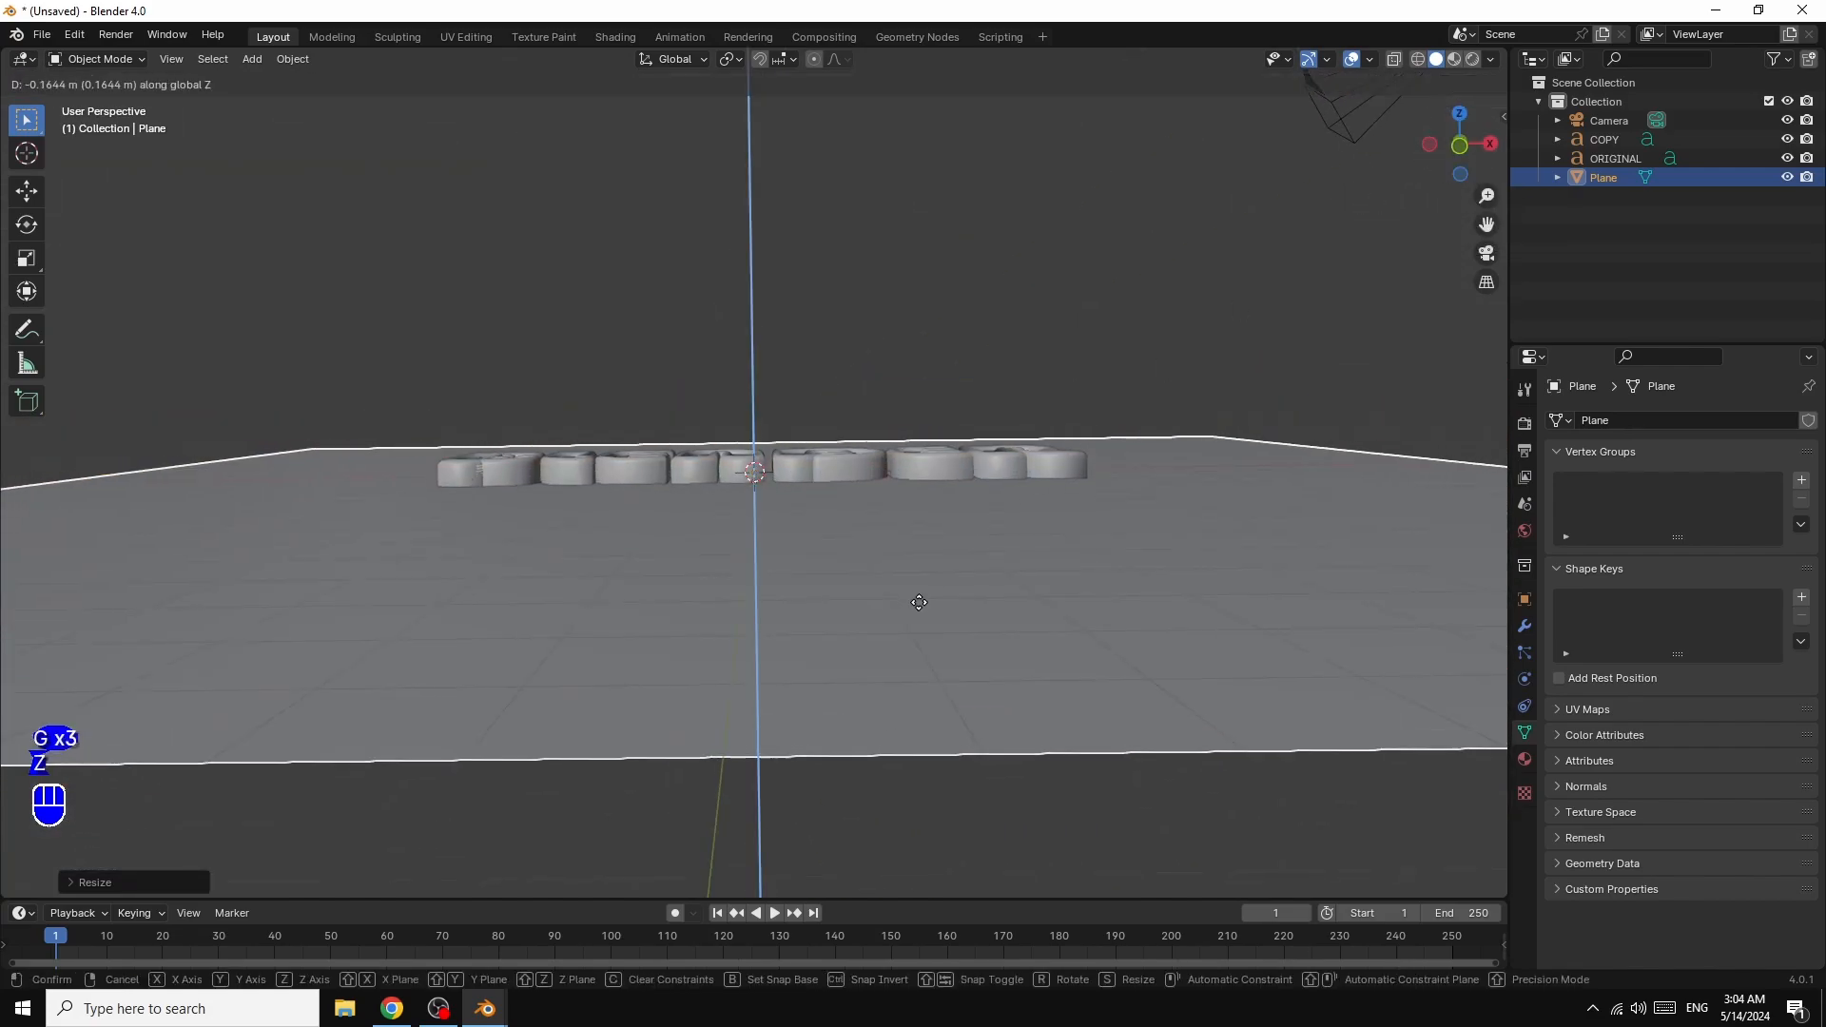
key("z")
key("z")
key("z")
key("z")
key("z")
key("z")
key("z")
key("z")
key("z")
key("z")
key("z")
key("z")
key("z")
key("z")
key("z")
key("z")
key("z")
key("z")
key("z")
key("z")
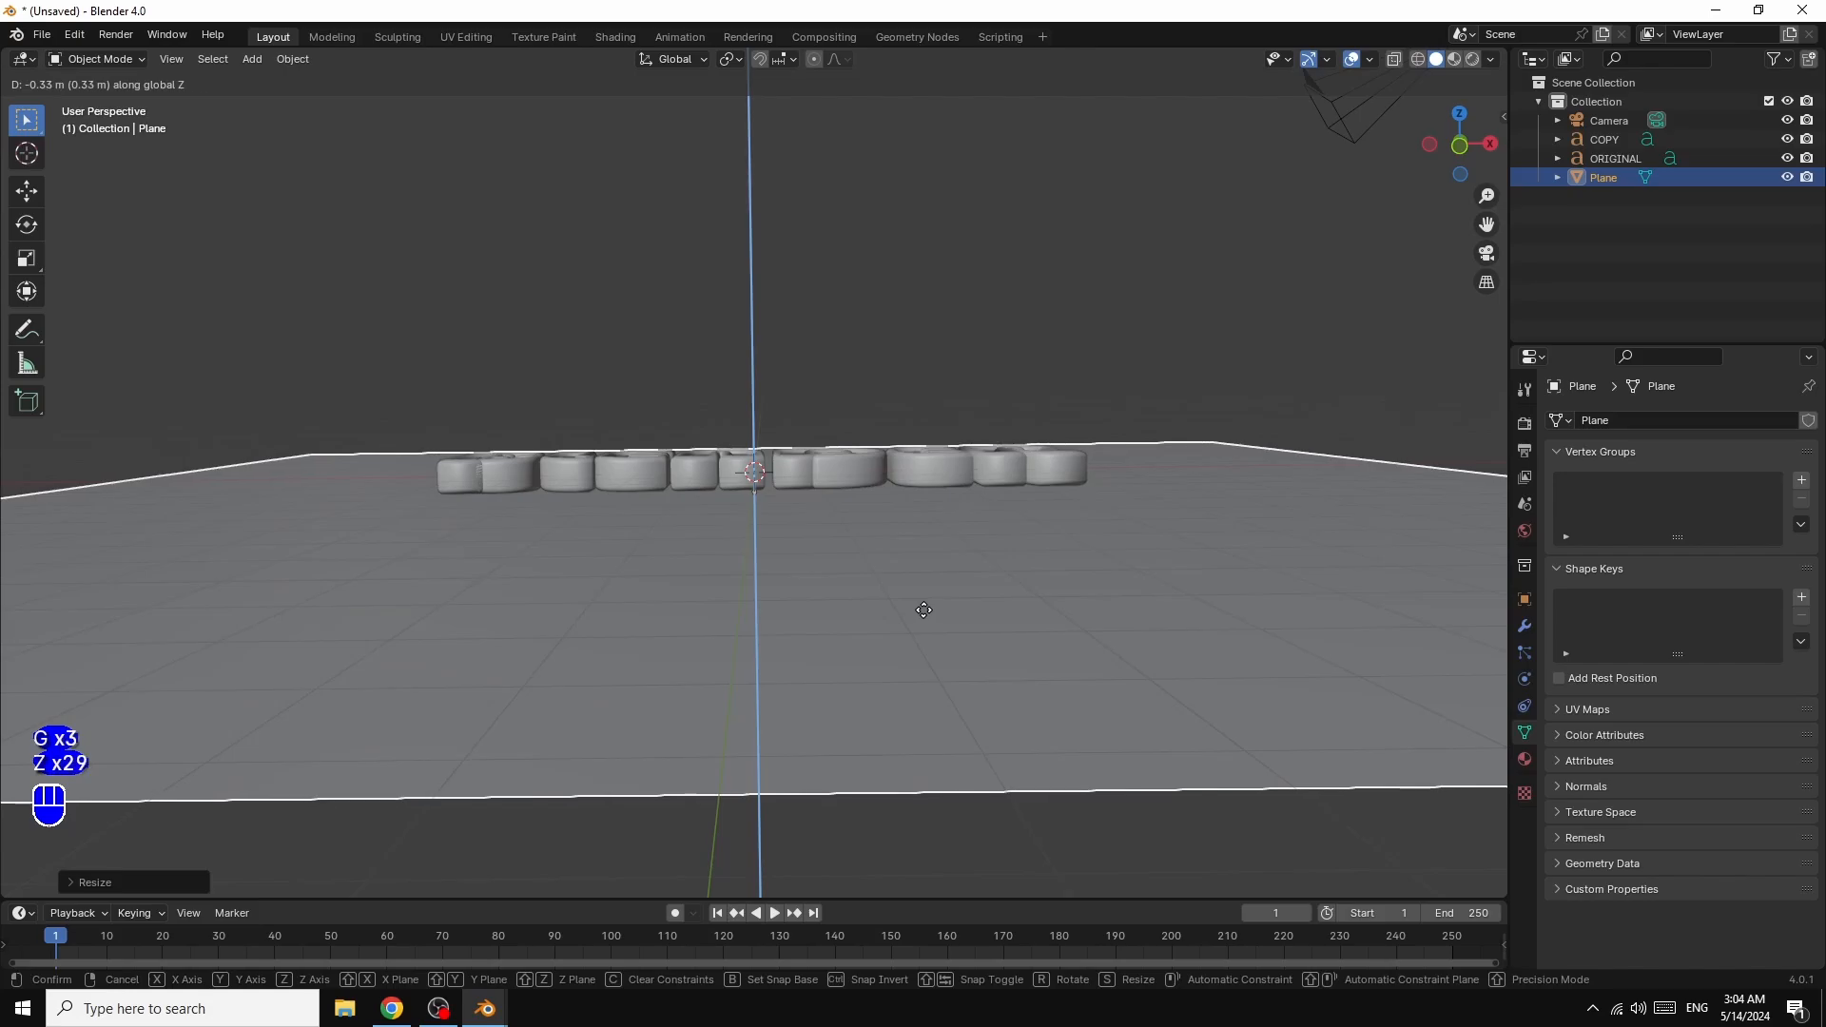
key("z")
key("z")
key("z")
key("z")
key("z")
key("z")
key("z")
key("z")
key("z")
key("z")
key("z")
key("z")
key("z")
key("z")
key("z")
key("z")
key("z")
key("z")
key("z")
key("z")
left_click(924, 611)
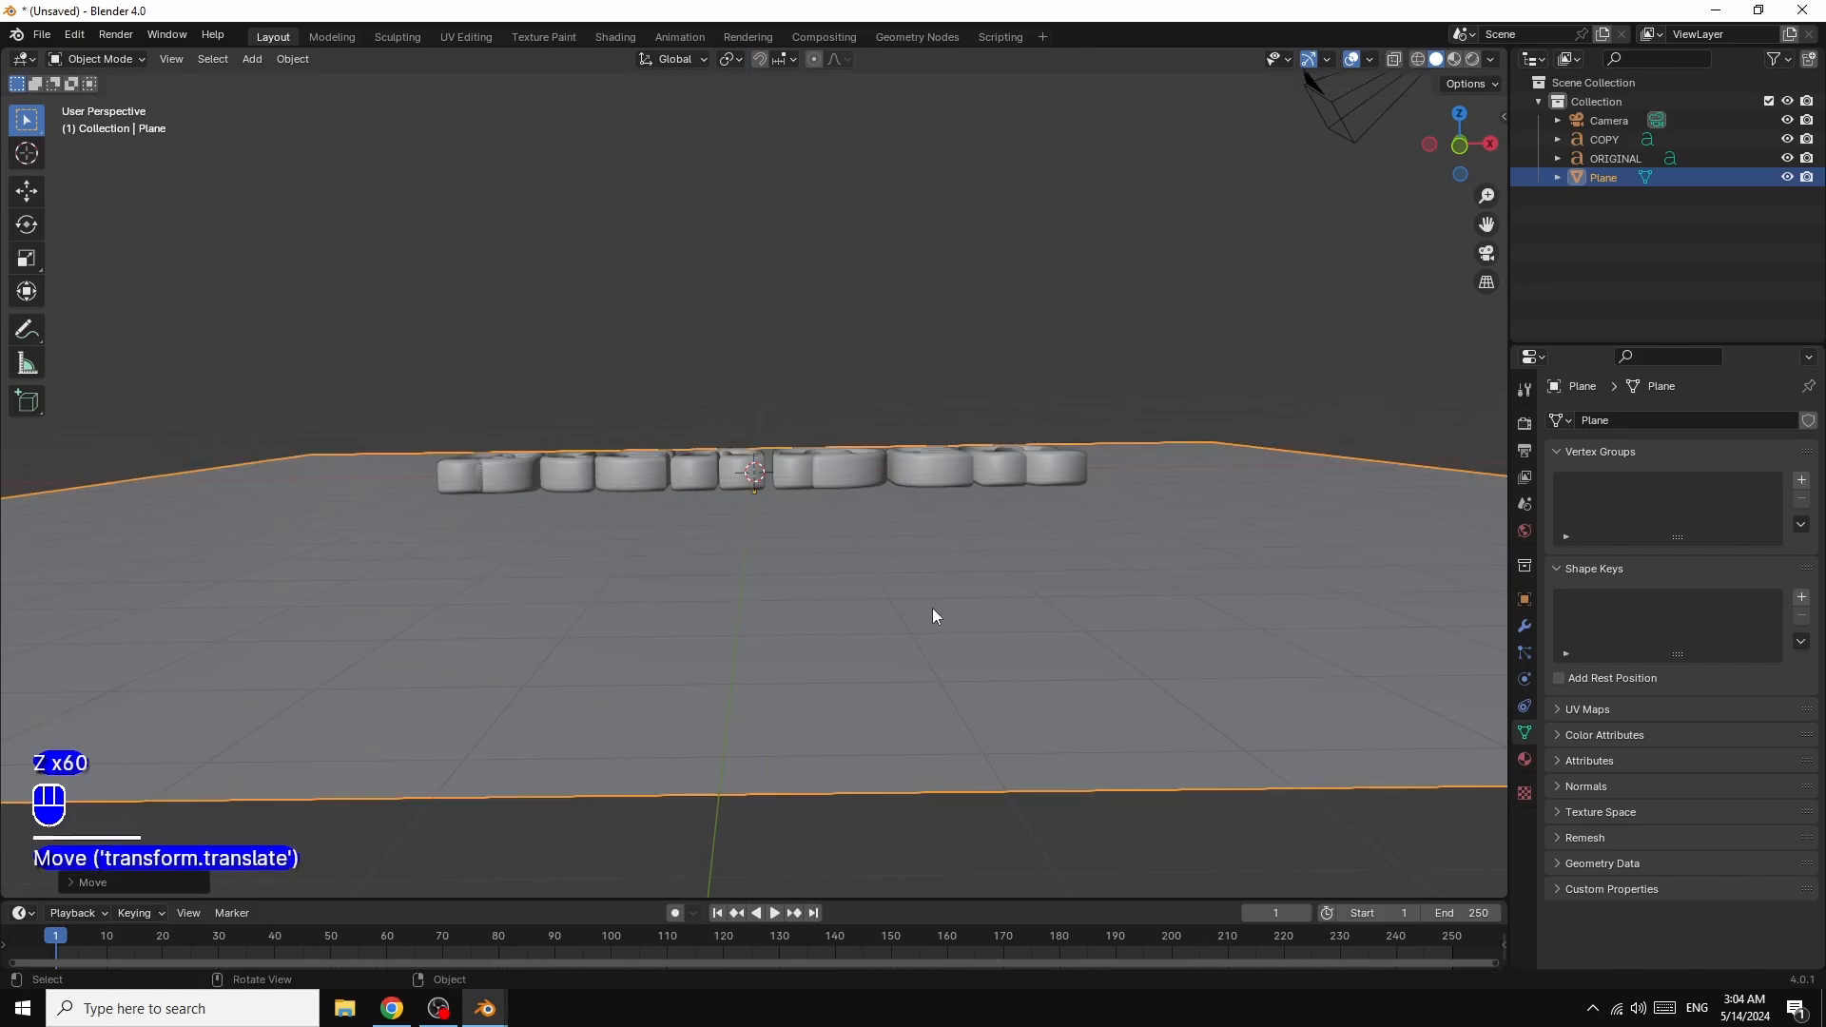
- Align the camera to a raised, slightly rotated view of the BLENDER text, with the plane deselected
left_click_drag(1461, 138, 1425, 150)
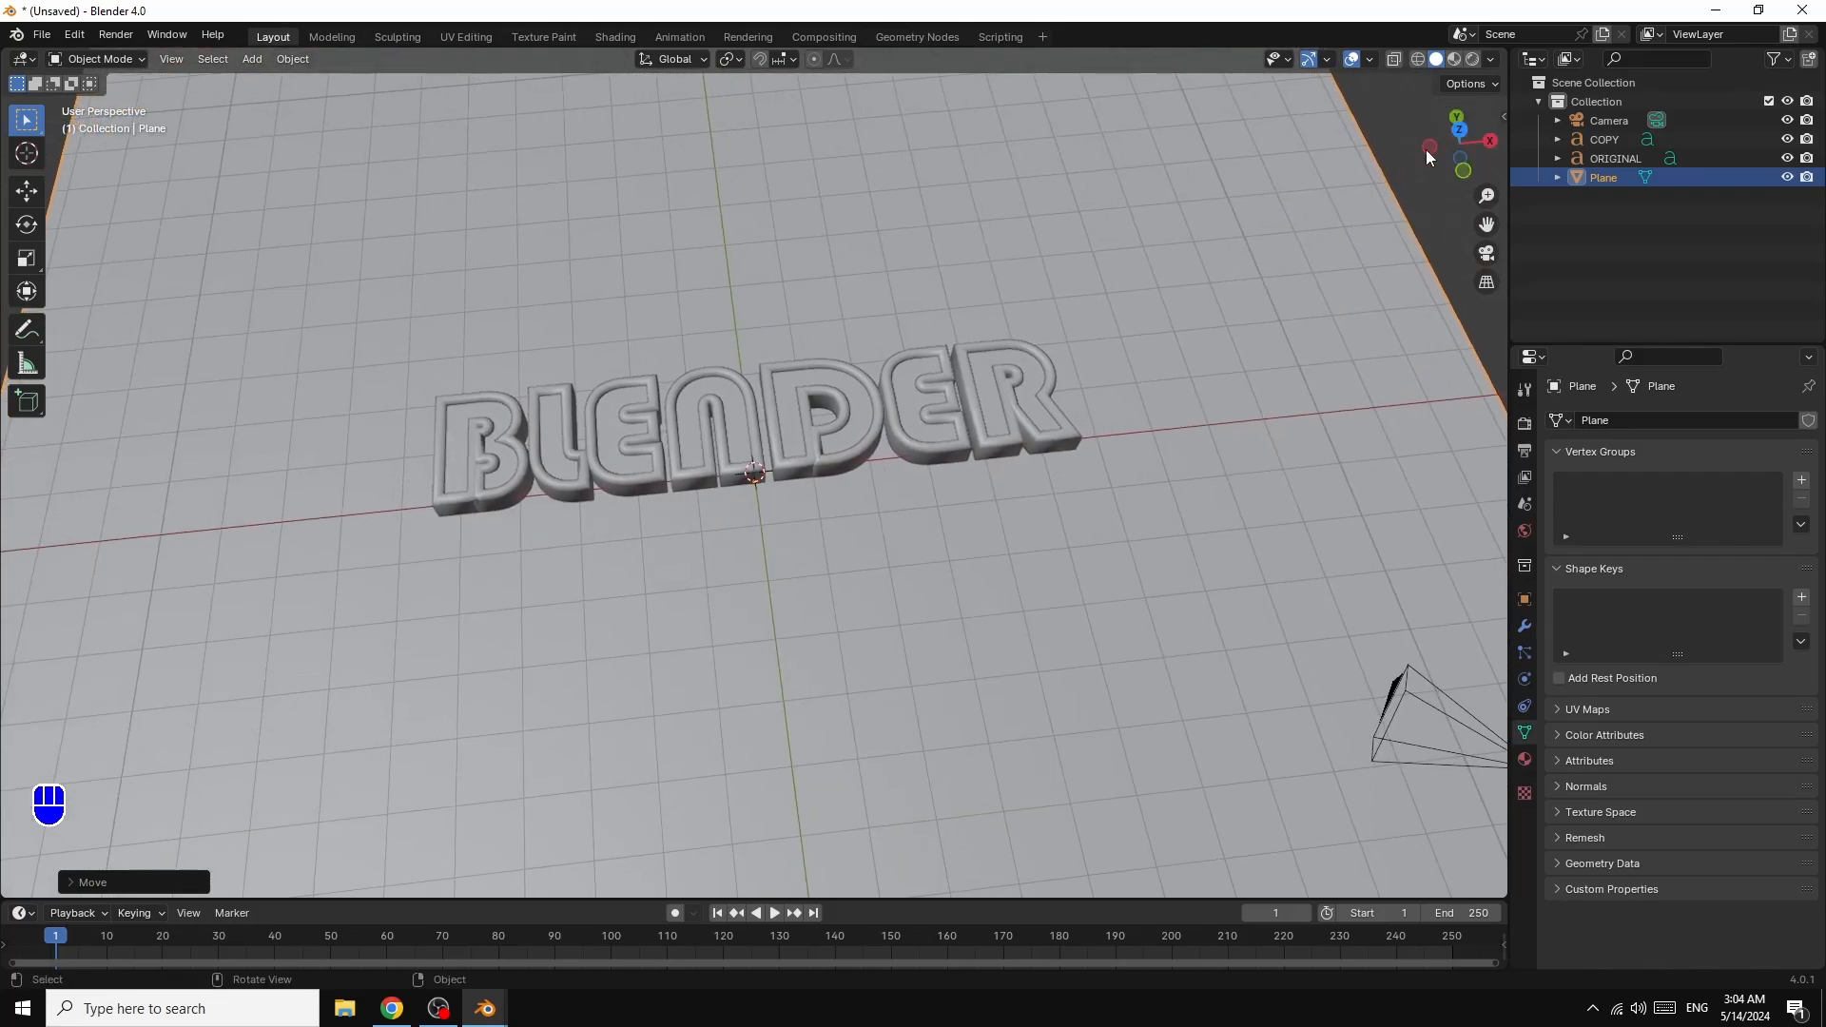
left_click(1398, 147)
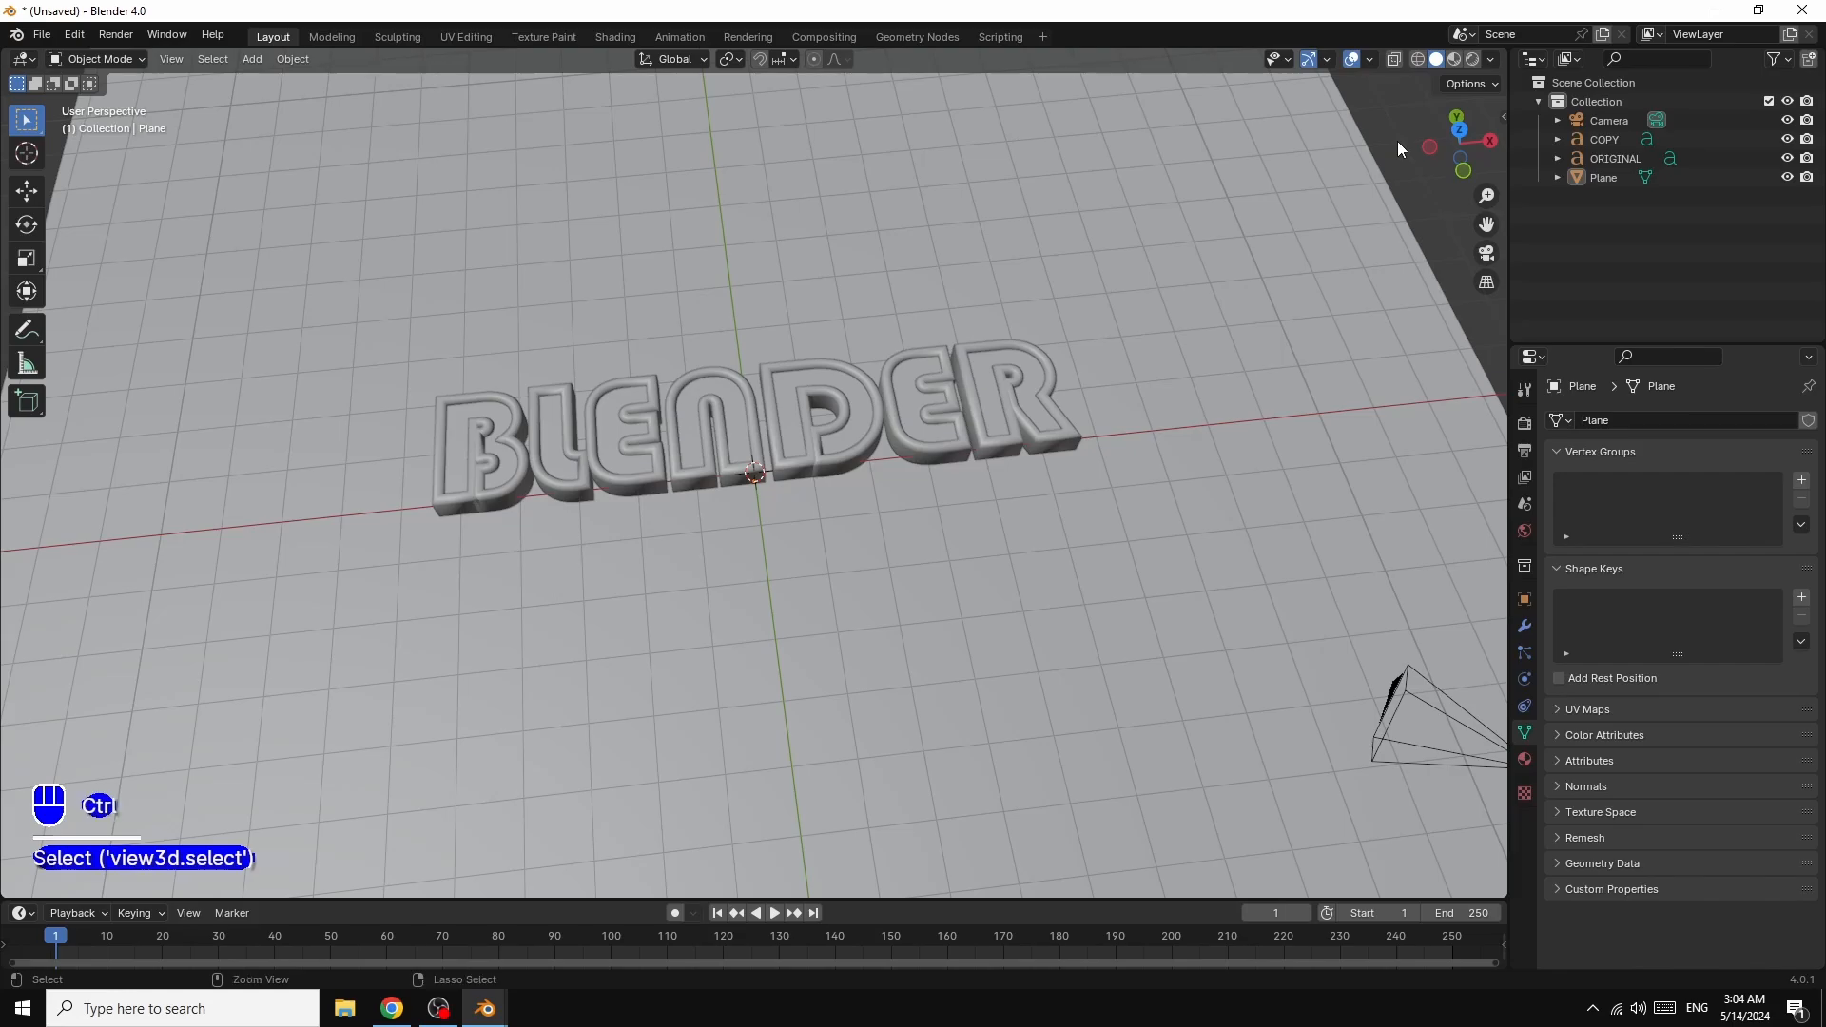
key("ctrl+alt")
key("ctrl+alt+KP_0")
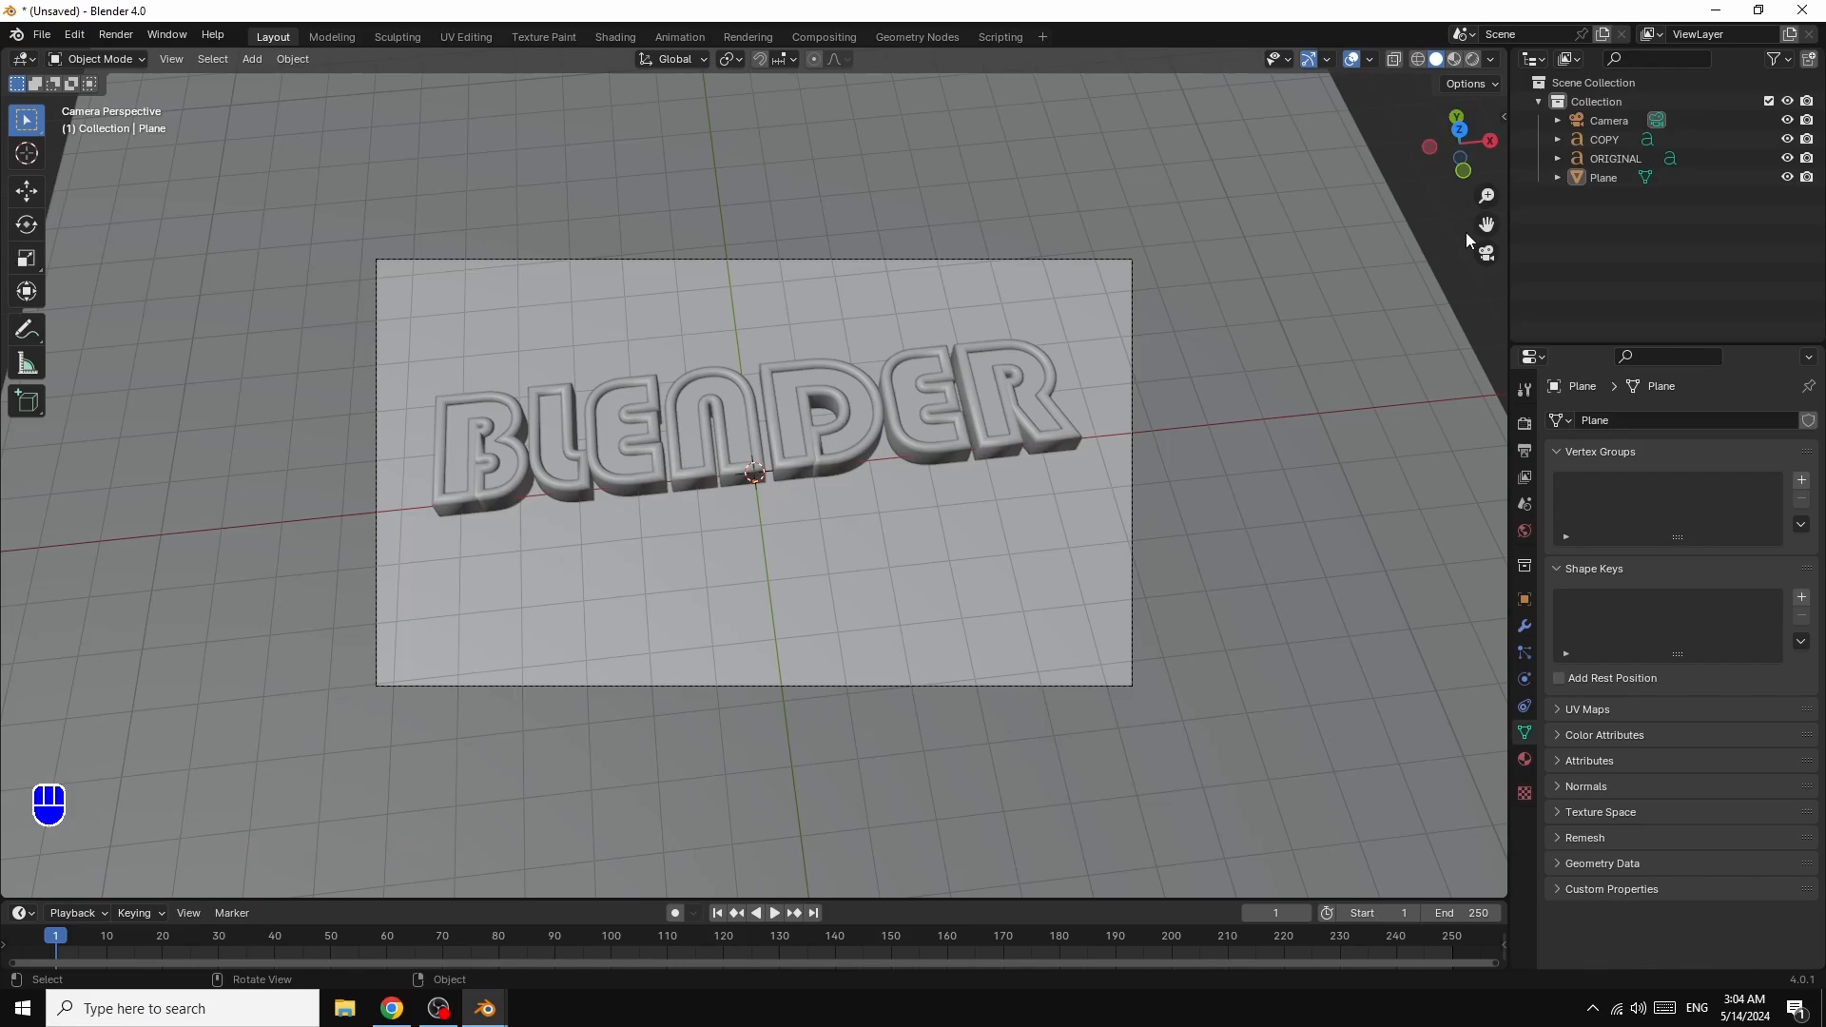
- Lock the camera to the view so that viewport navigation moves the camera
key("n")
left_click(1496, 207)
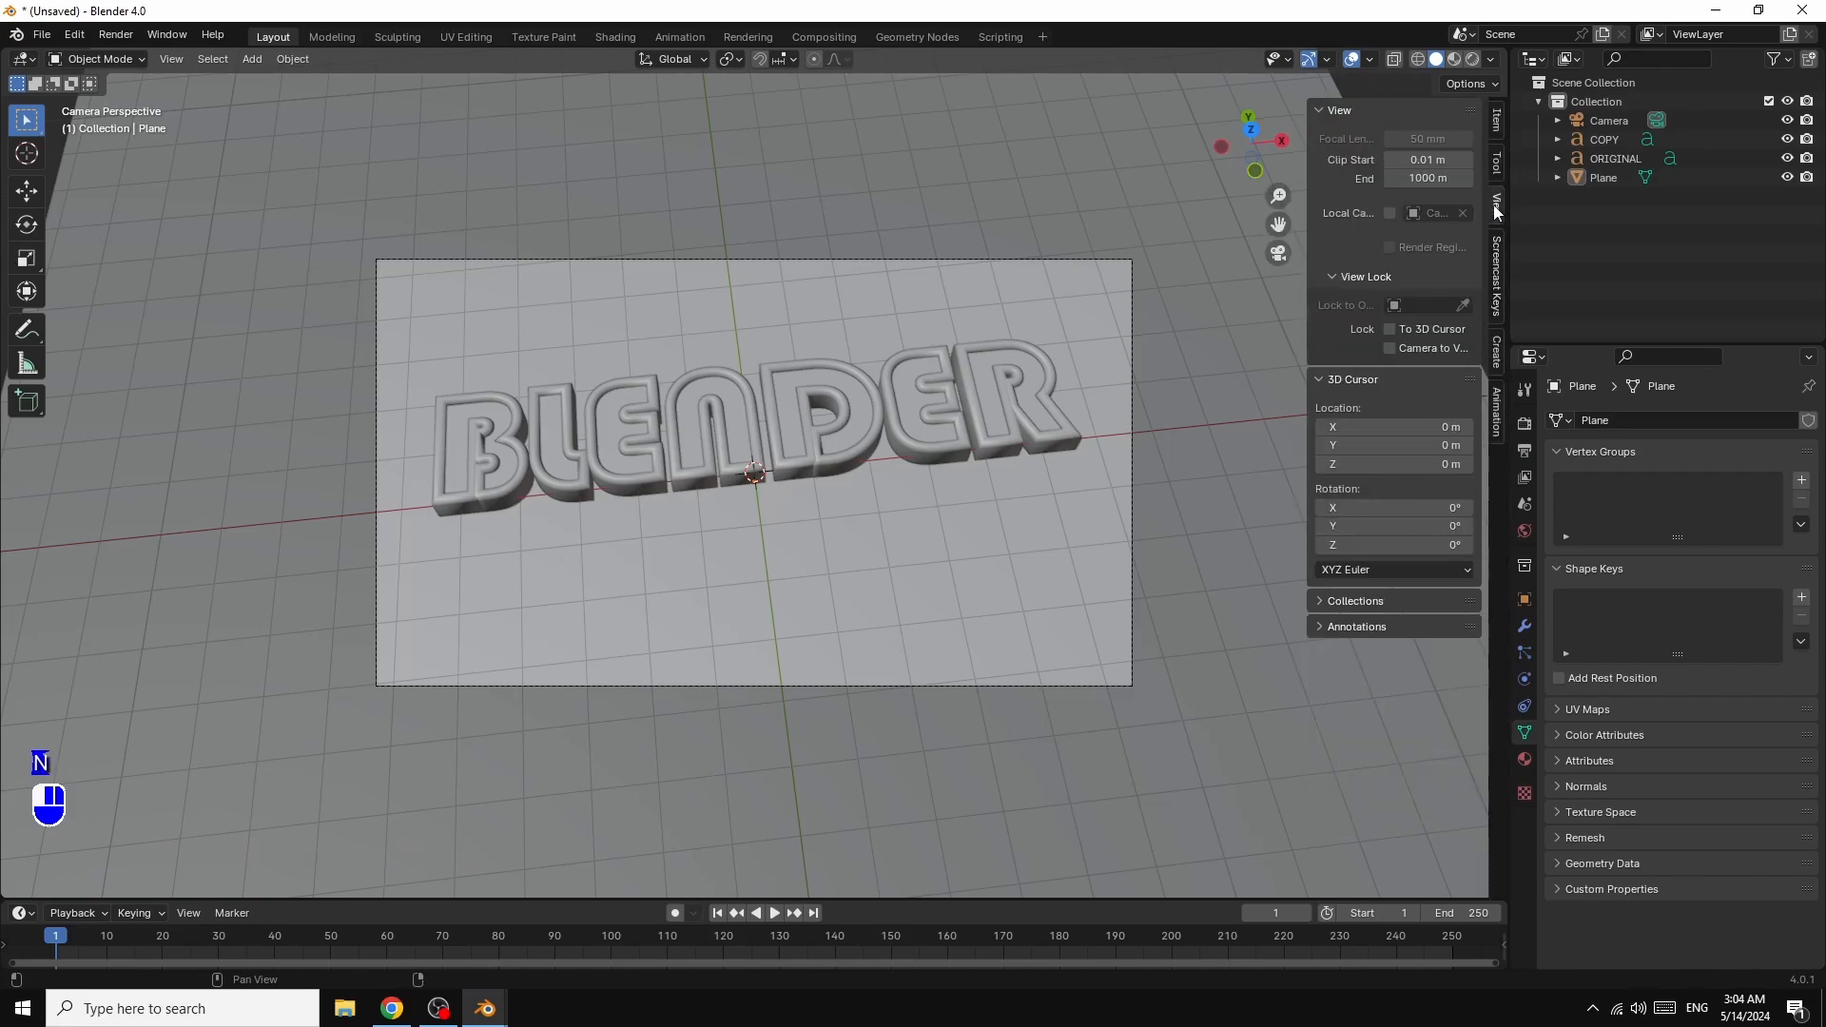
left_click(1390, 348)
key("n")
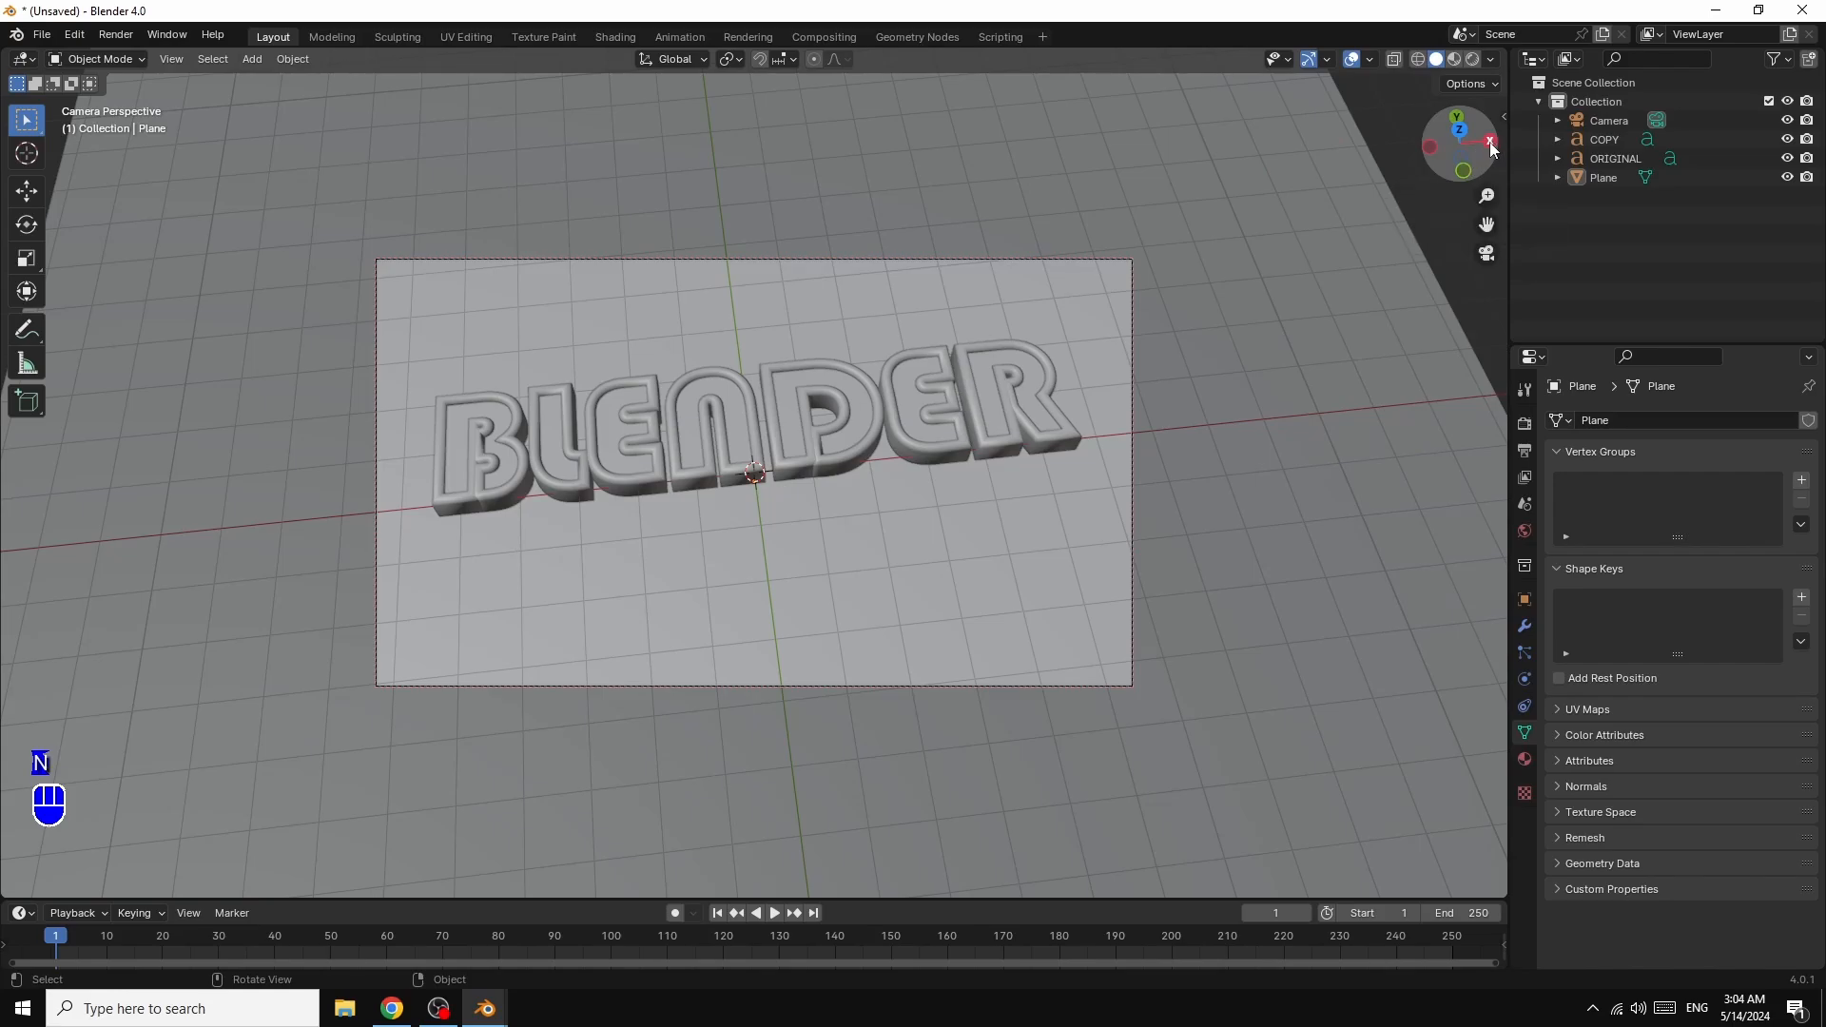
- Reframe the camera to a lower, angled perspective with the whole BLENDER text inside the frame
left_click_drag(1490, 157, 1480, 171)
middle_click_drag(754, 485, 681, 444)
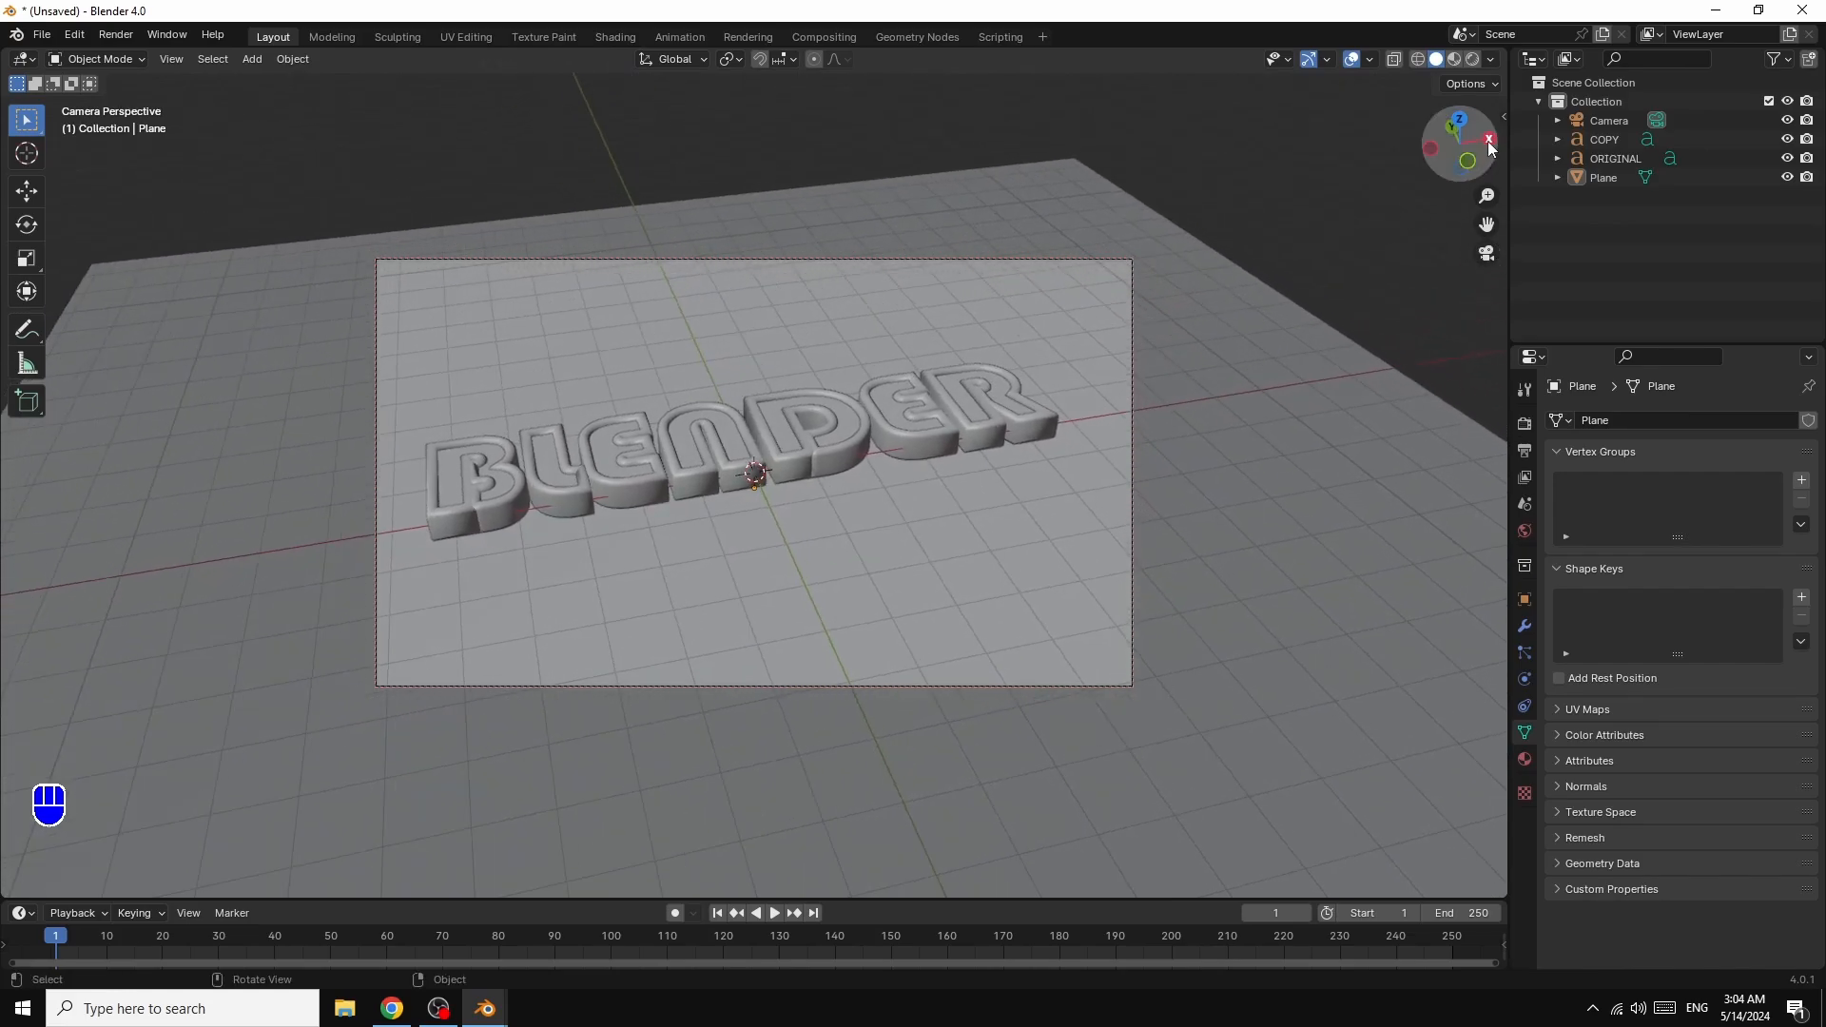
left_click_drag(1459, 144, 1458, 160)
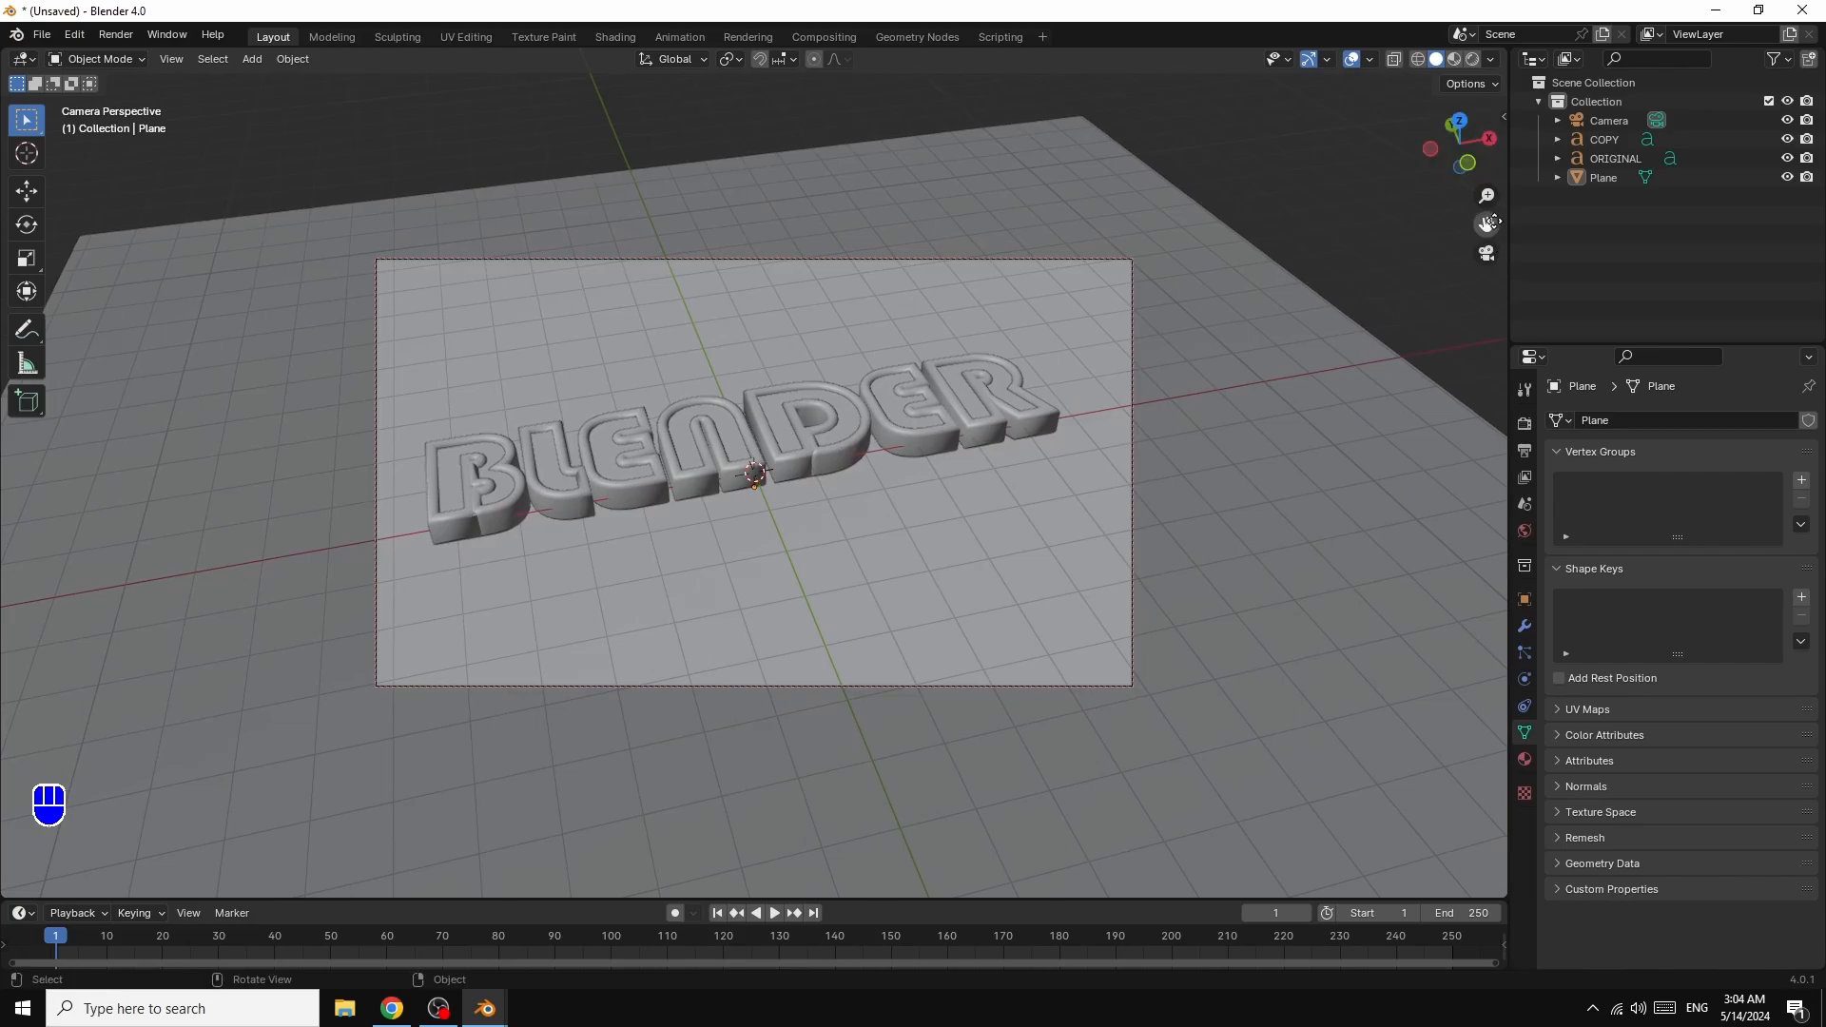
left_click_drag(1486, 224, 1512, 232)
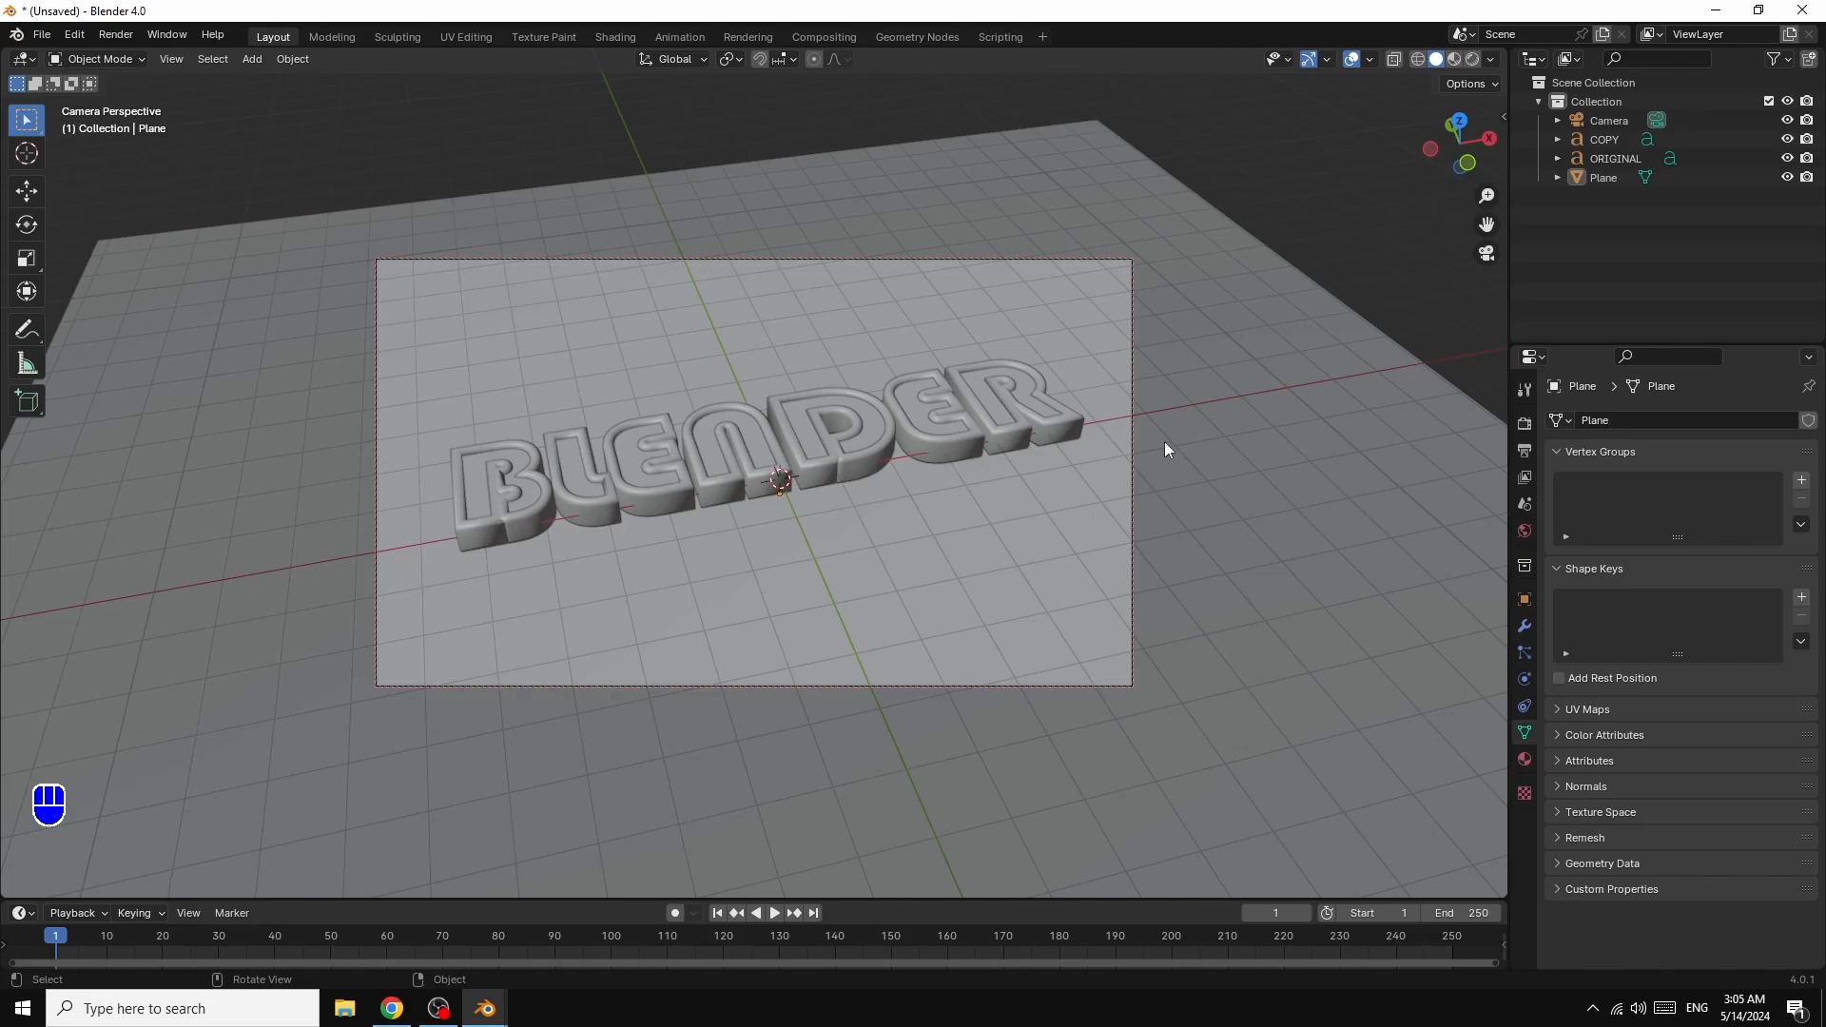
scroll(1167, 449, "up", 2)
scroll(1239, 407, "down", 2)
- Set the camera's focal length to 52 mm and adjust its framing so the text runs more diagonally across the frame
left_click(1605, 121)
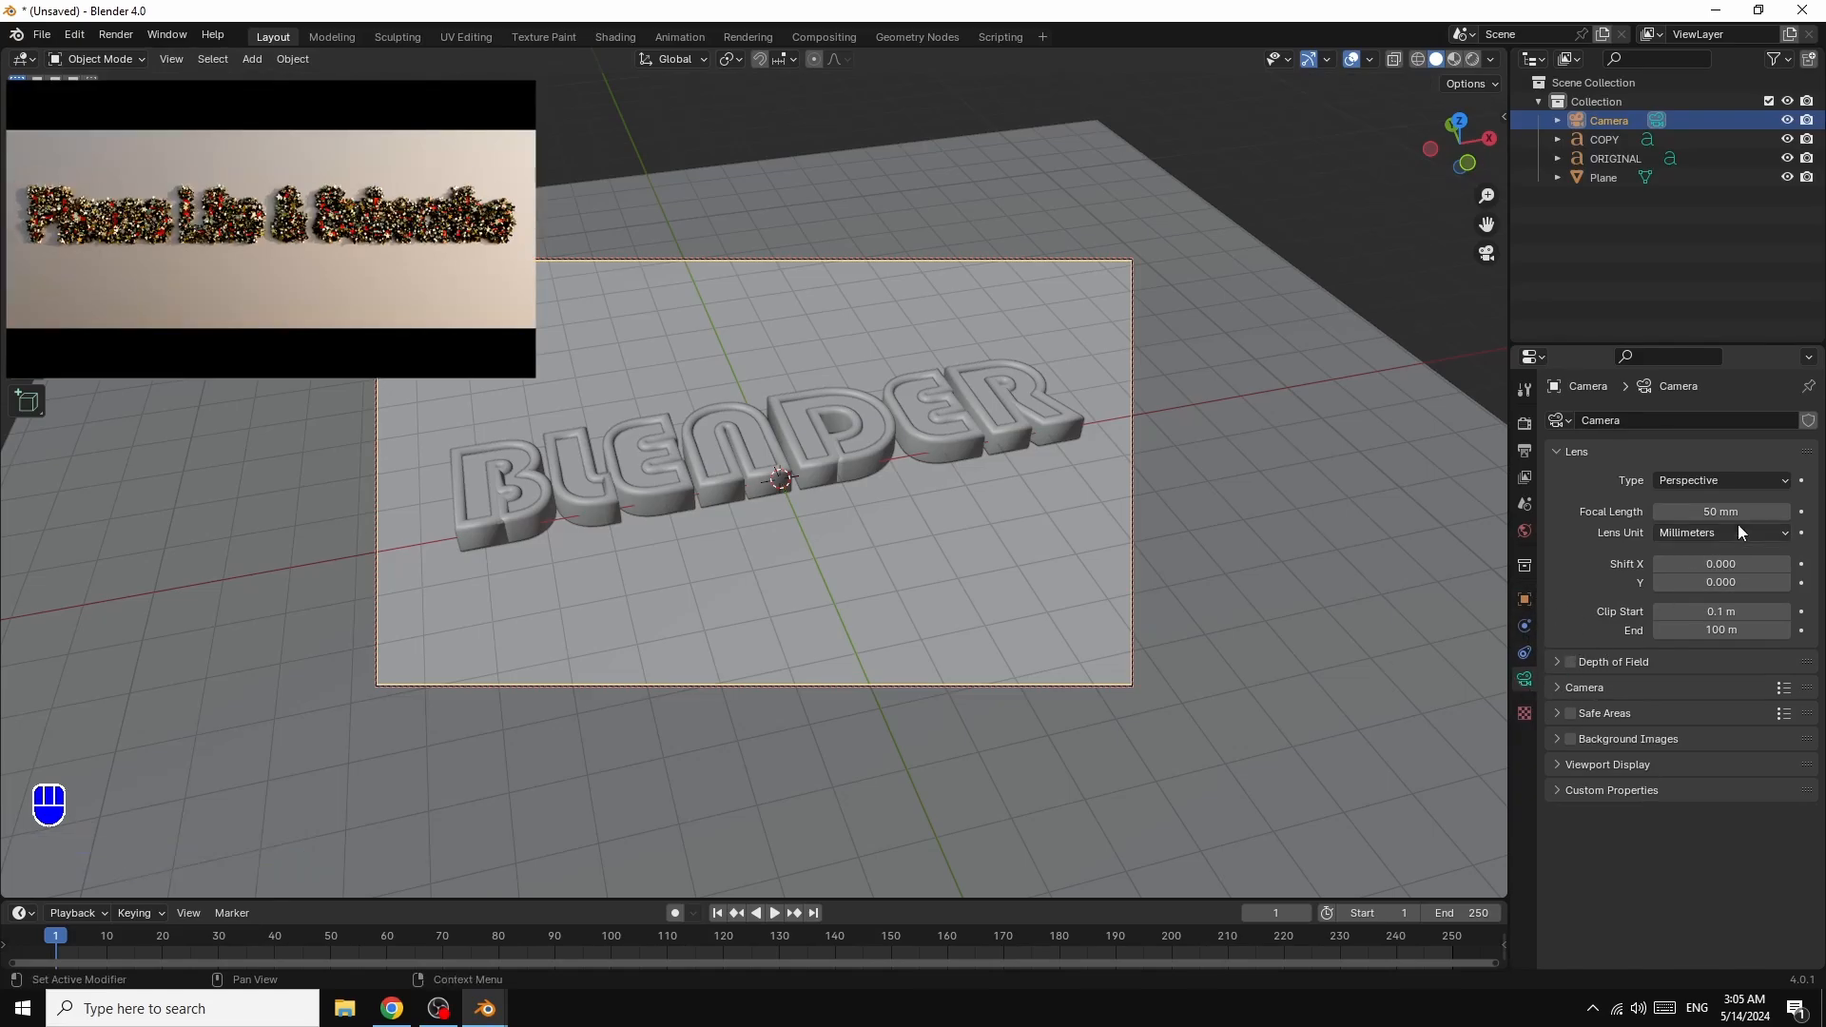
mouse_move(1694, 515)
left_mouse_down()
mouse_move(1741, 516)
mouse_move(1712, 515)
left_mouse_up()
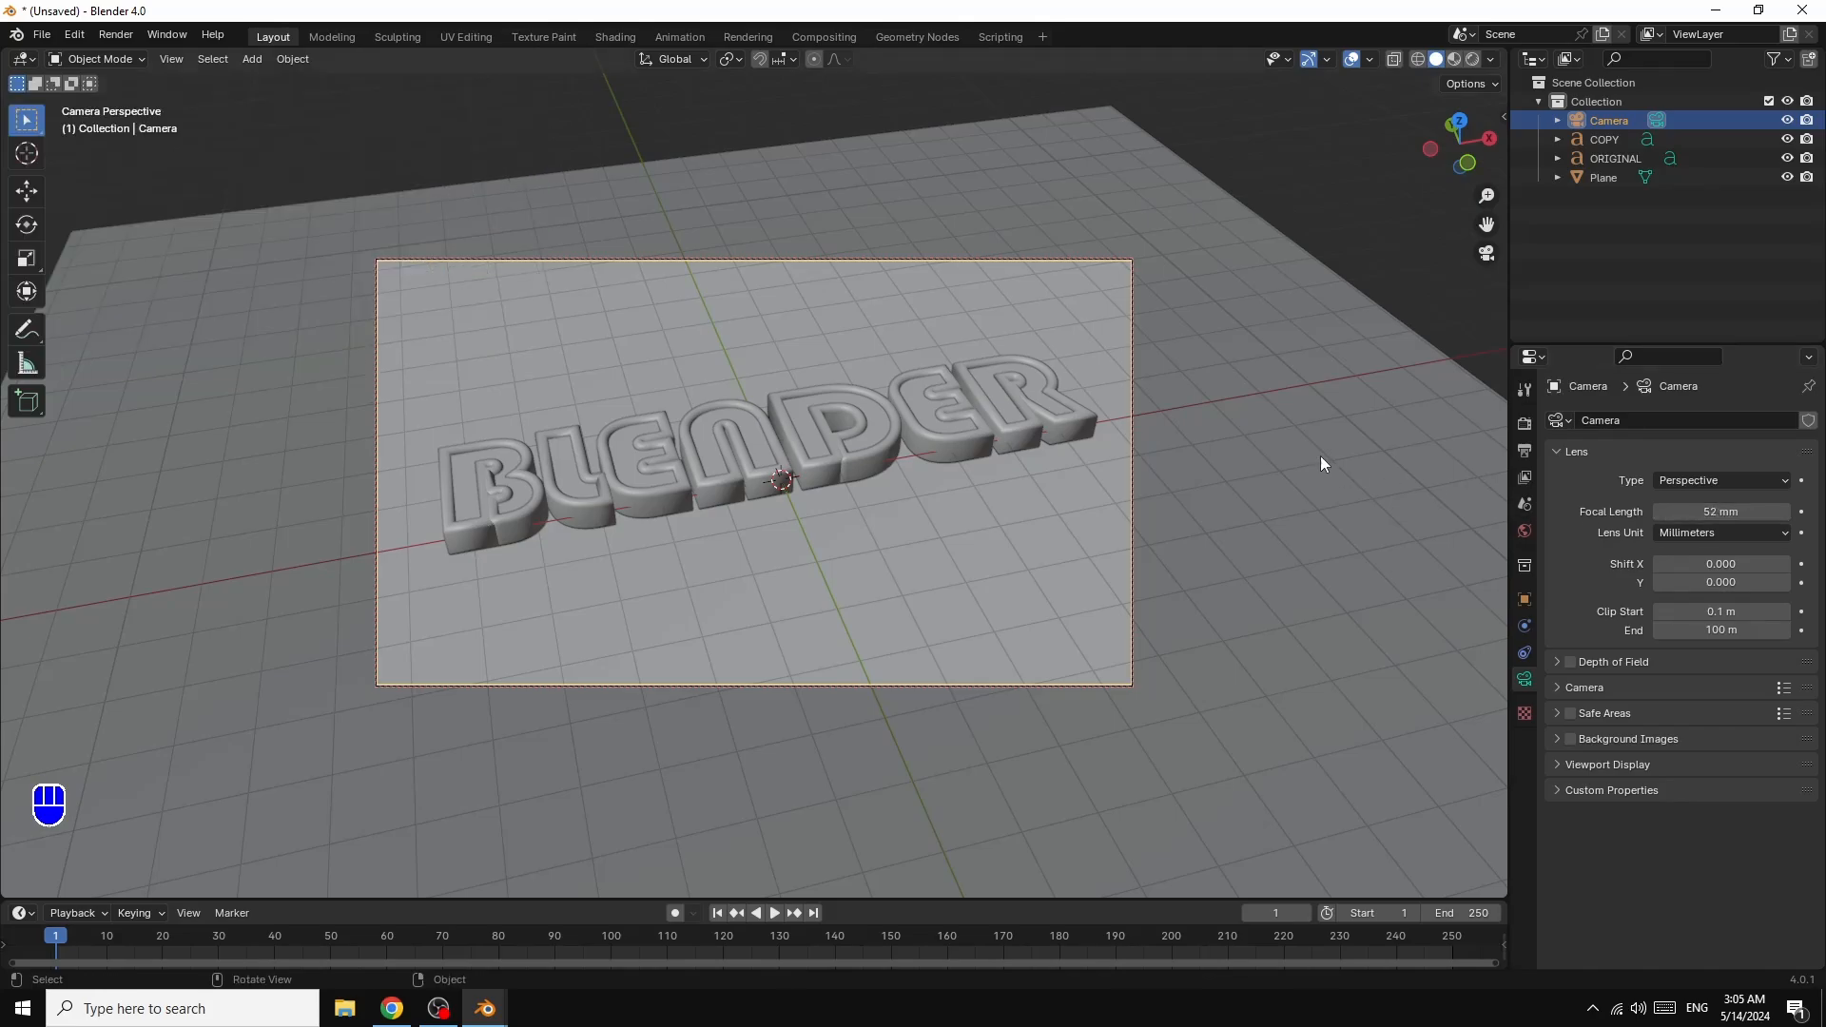
left_click_drag(1487, 226, 1475, 226)
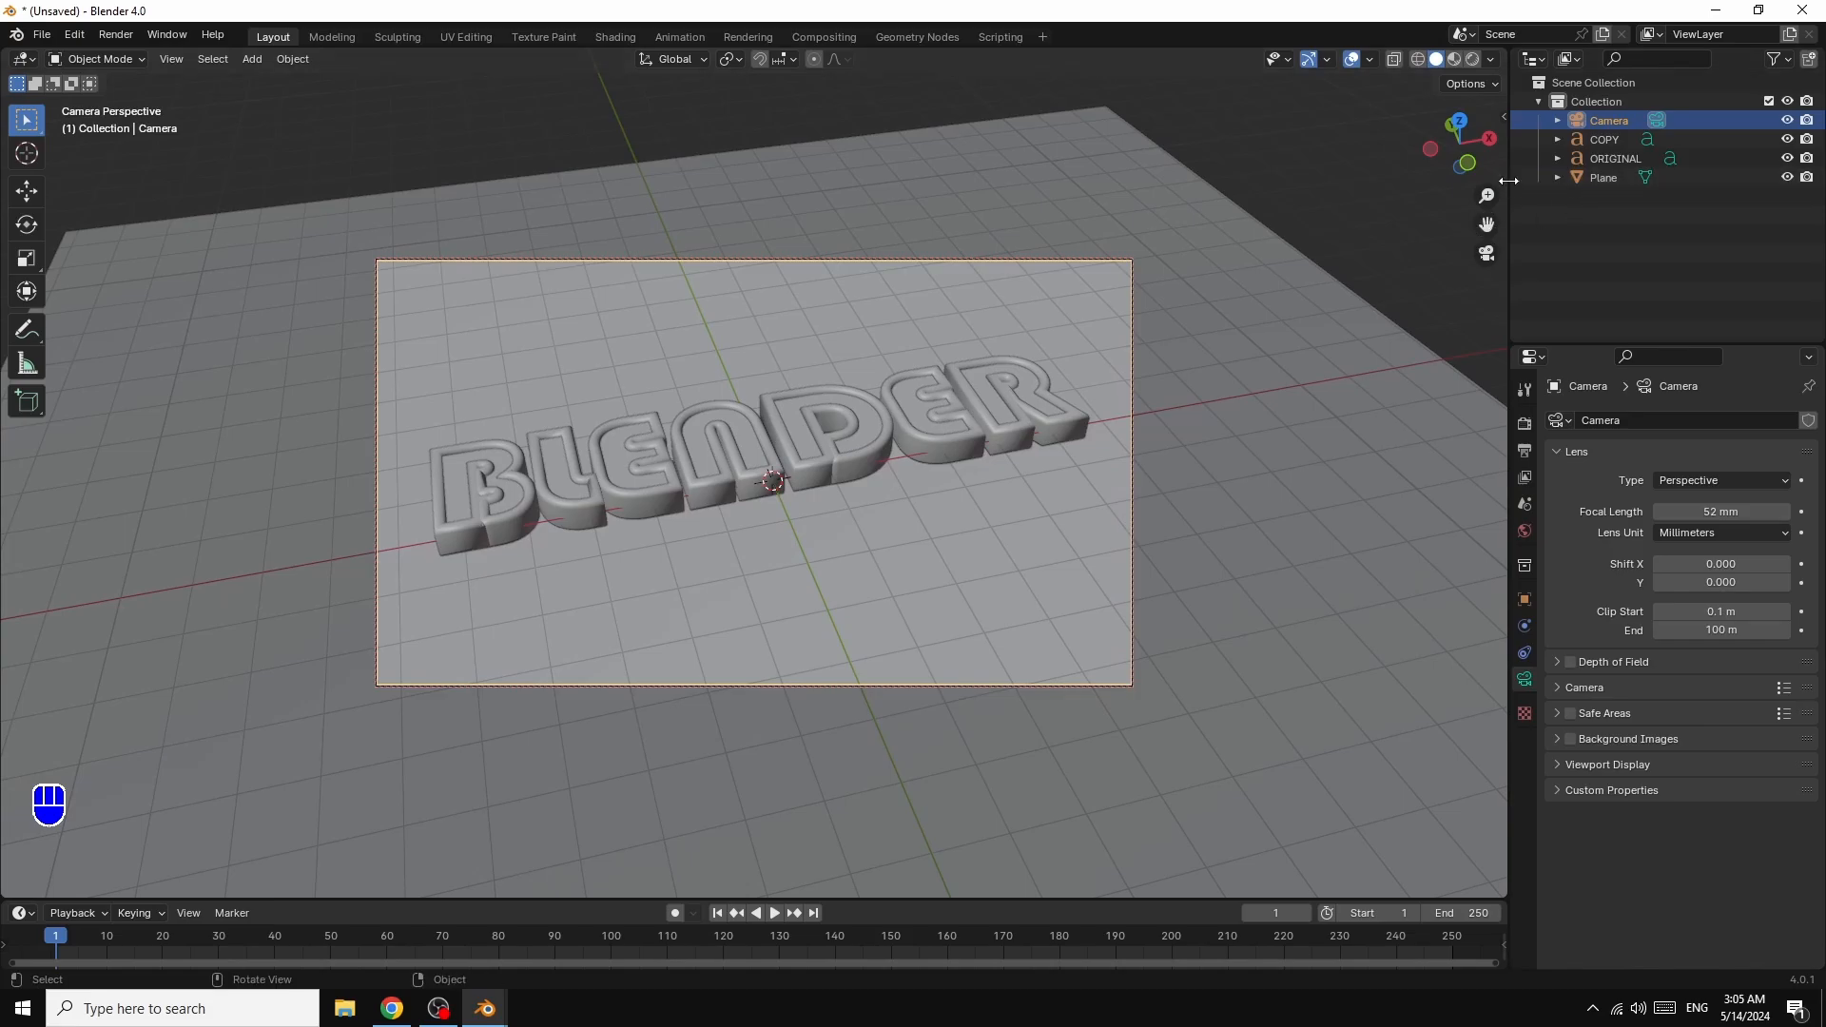
left_click_drag(1489, 143, 1466, 149)
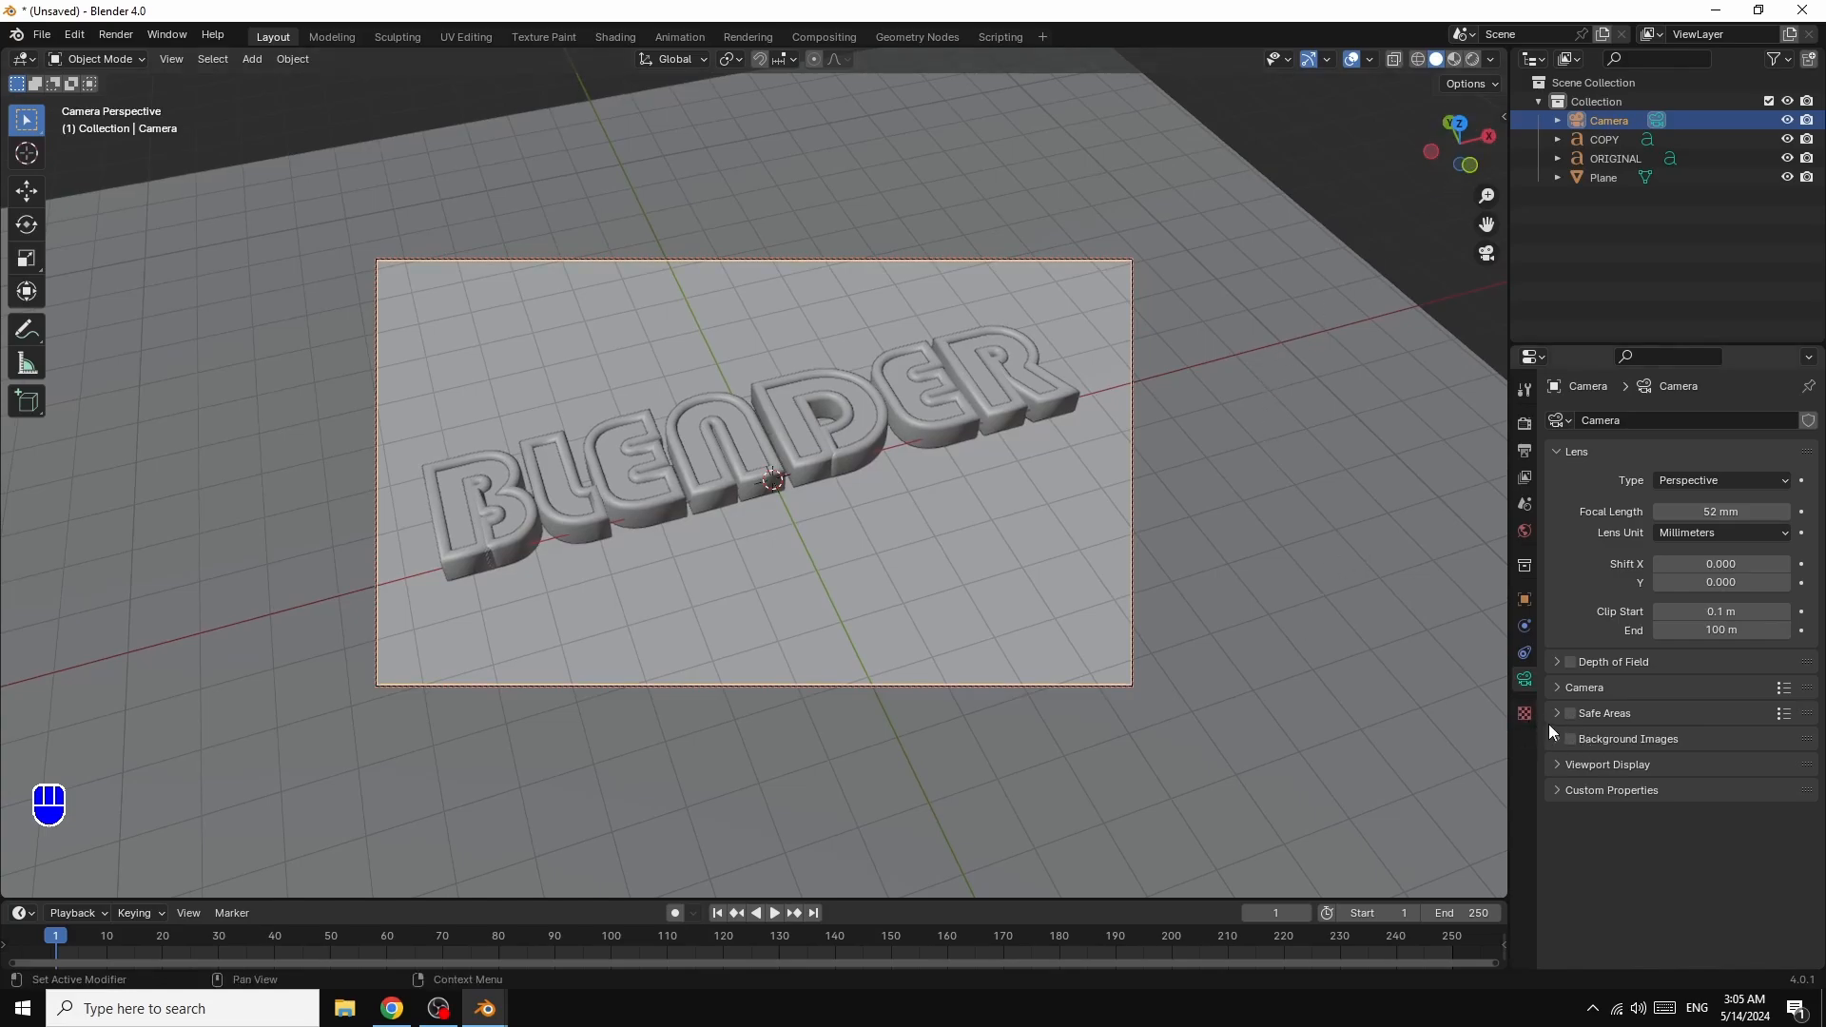
- Set the camera's passepartout opacity to 1.000 in its viewport display settings
left_click(1561, 767)
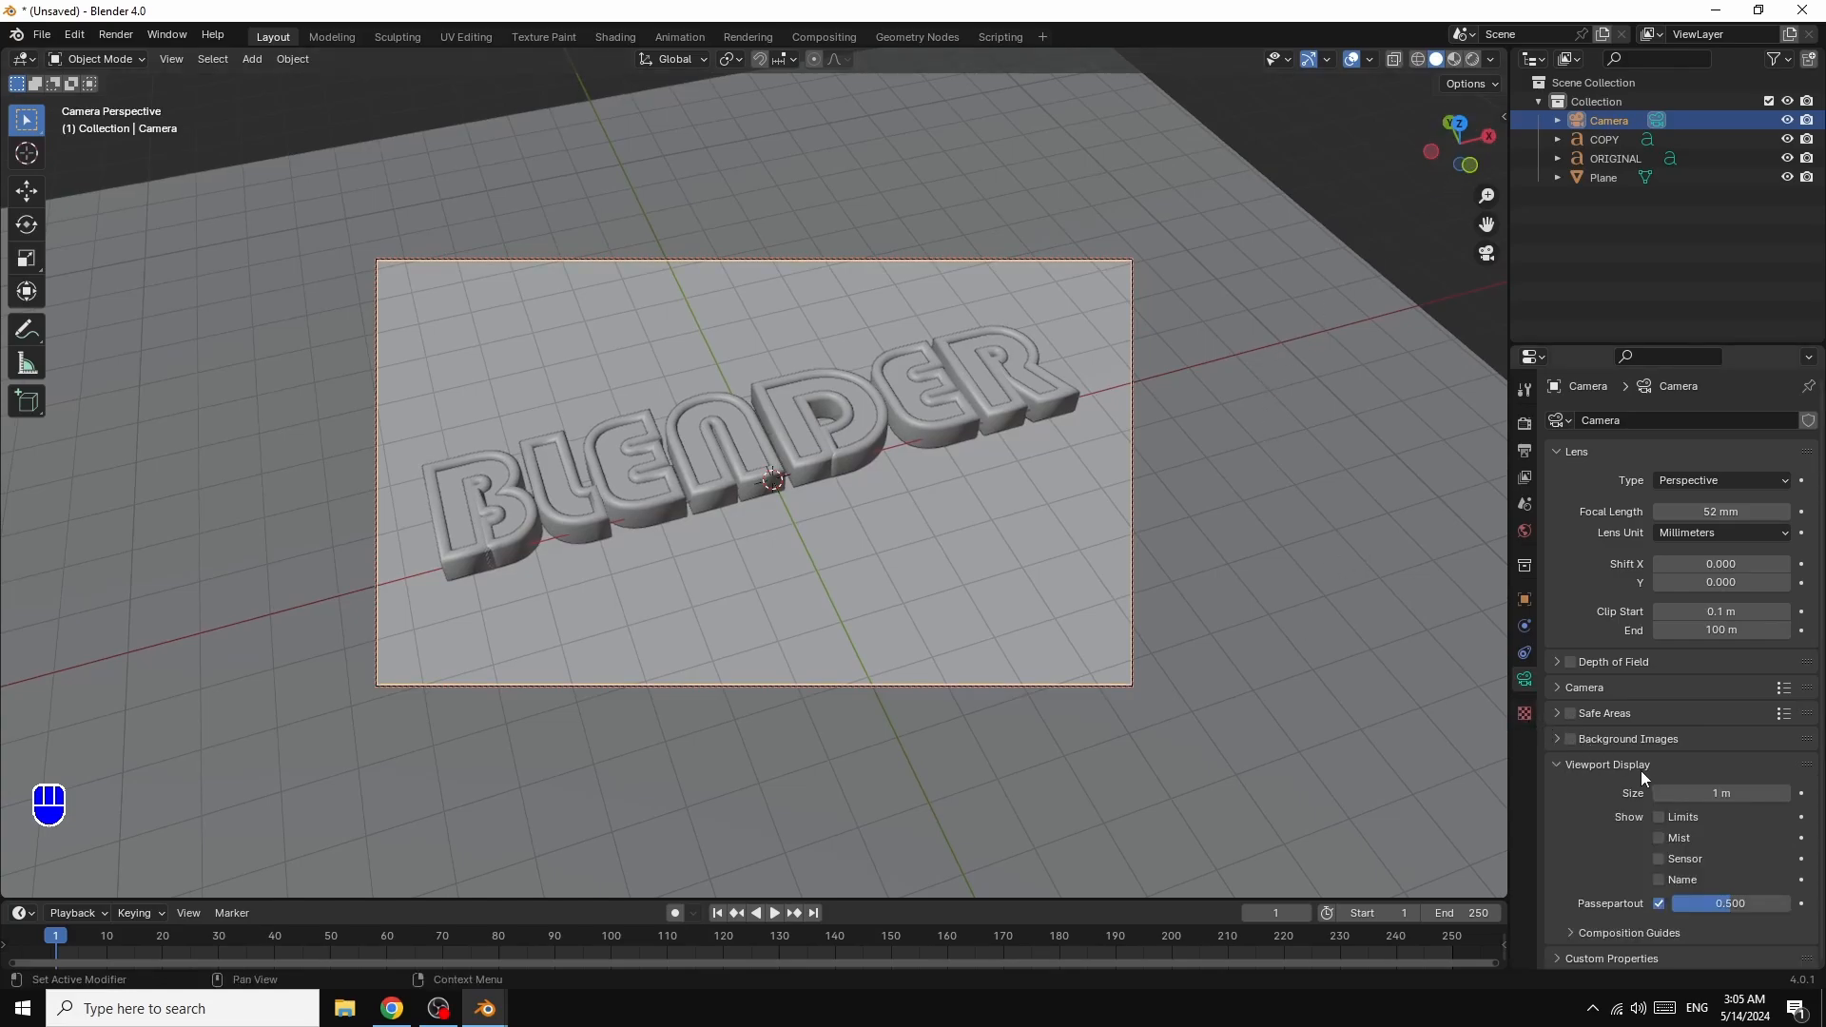
left_click_drag(1726, 904, 1797, 903)
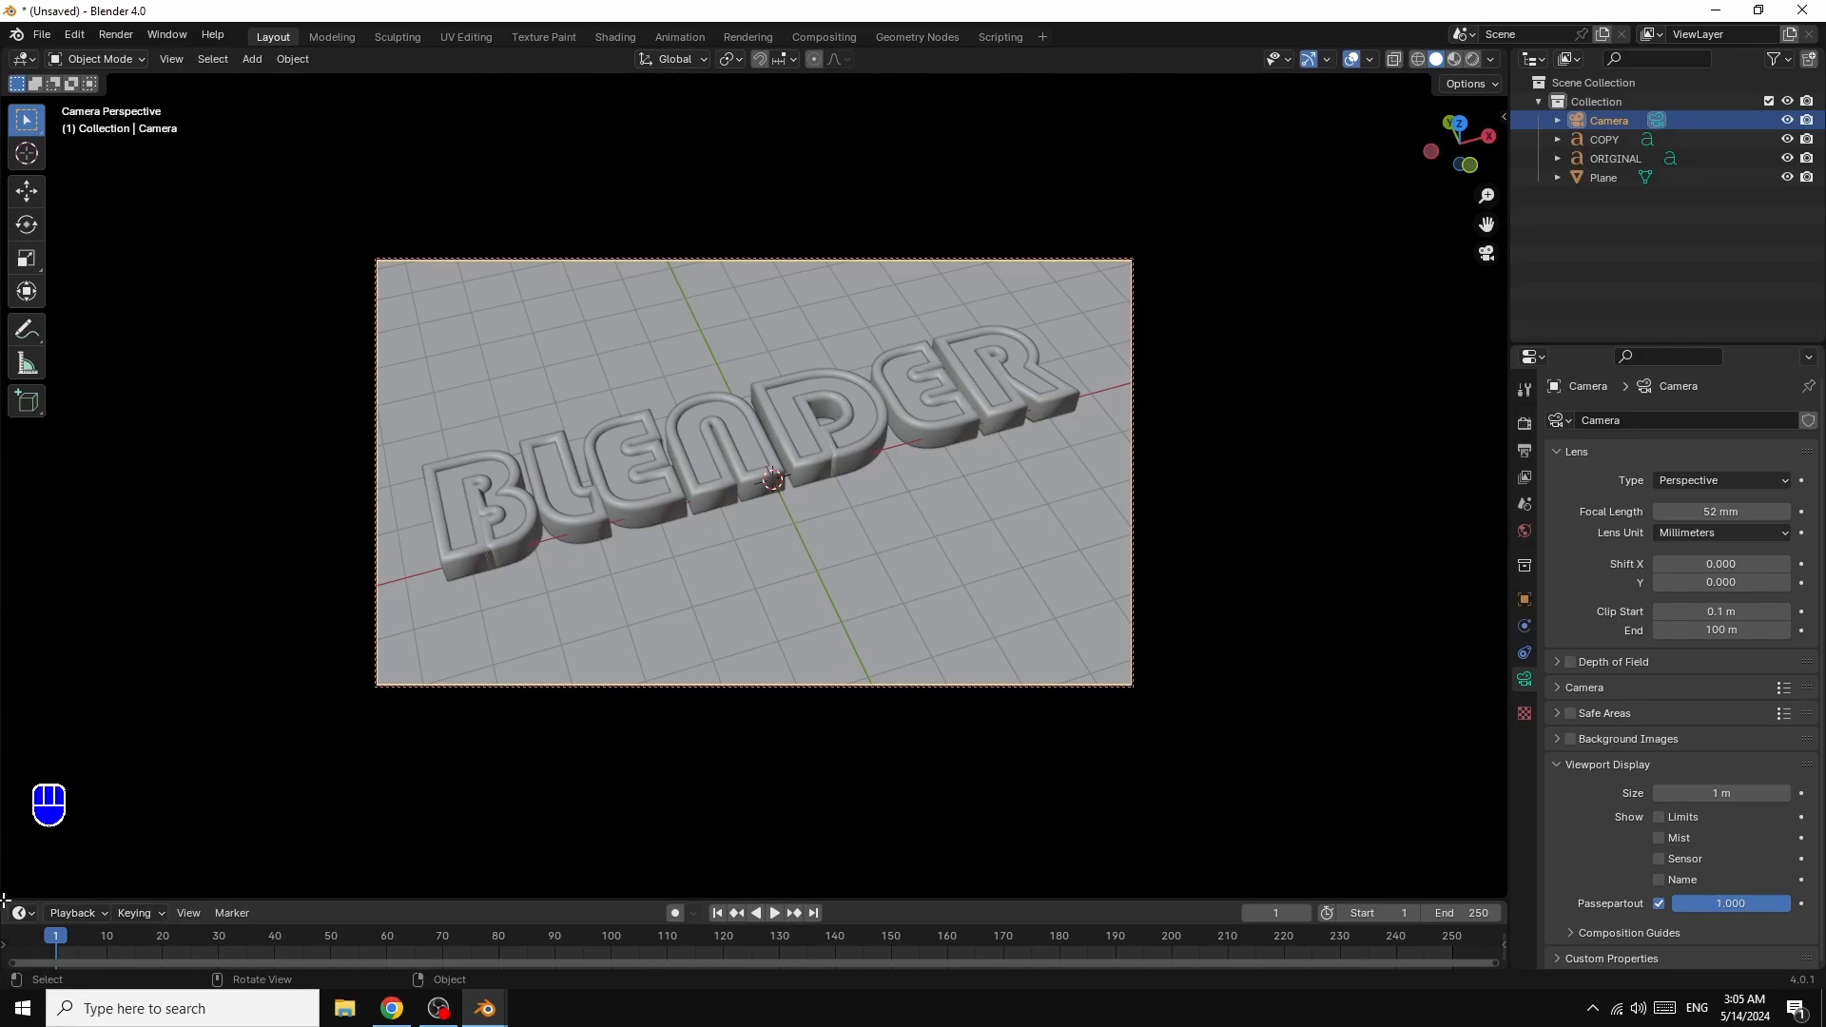
- Merge the timeline area over the main viewport and switch the merged area to a 3D Viewport
mouse_move(4, 900)
left_mouse_down()
mouse_move(8, 814)
mouse_move(2, 885)
left_mouse_up()
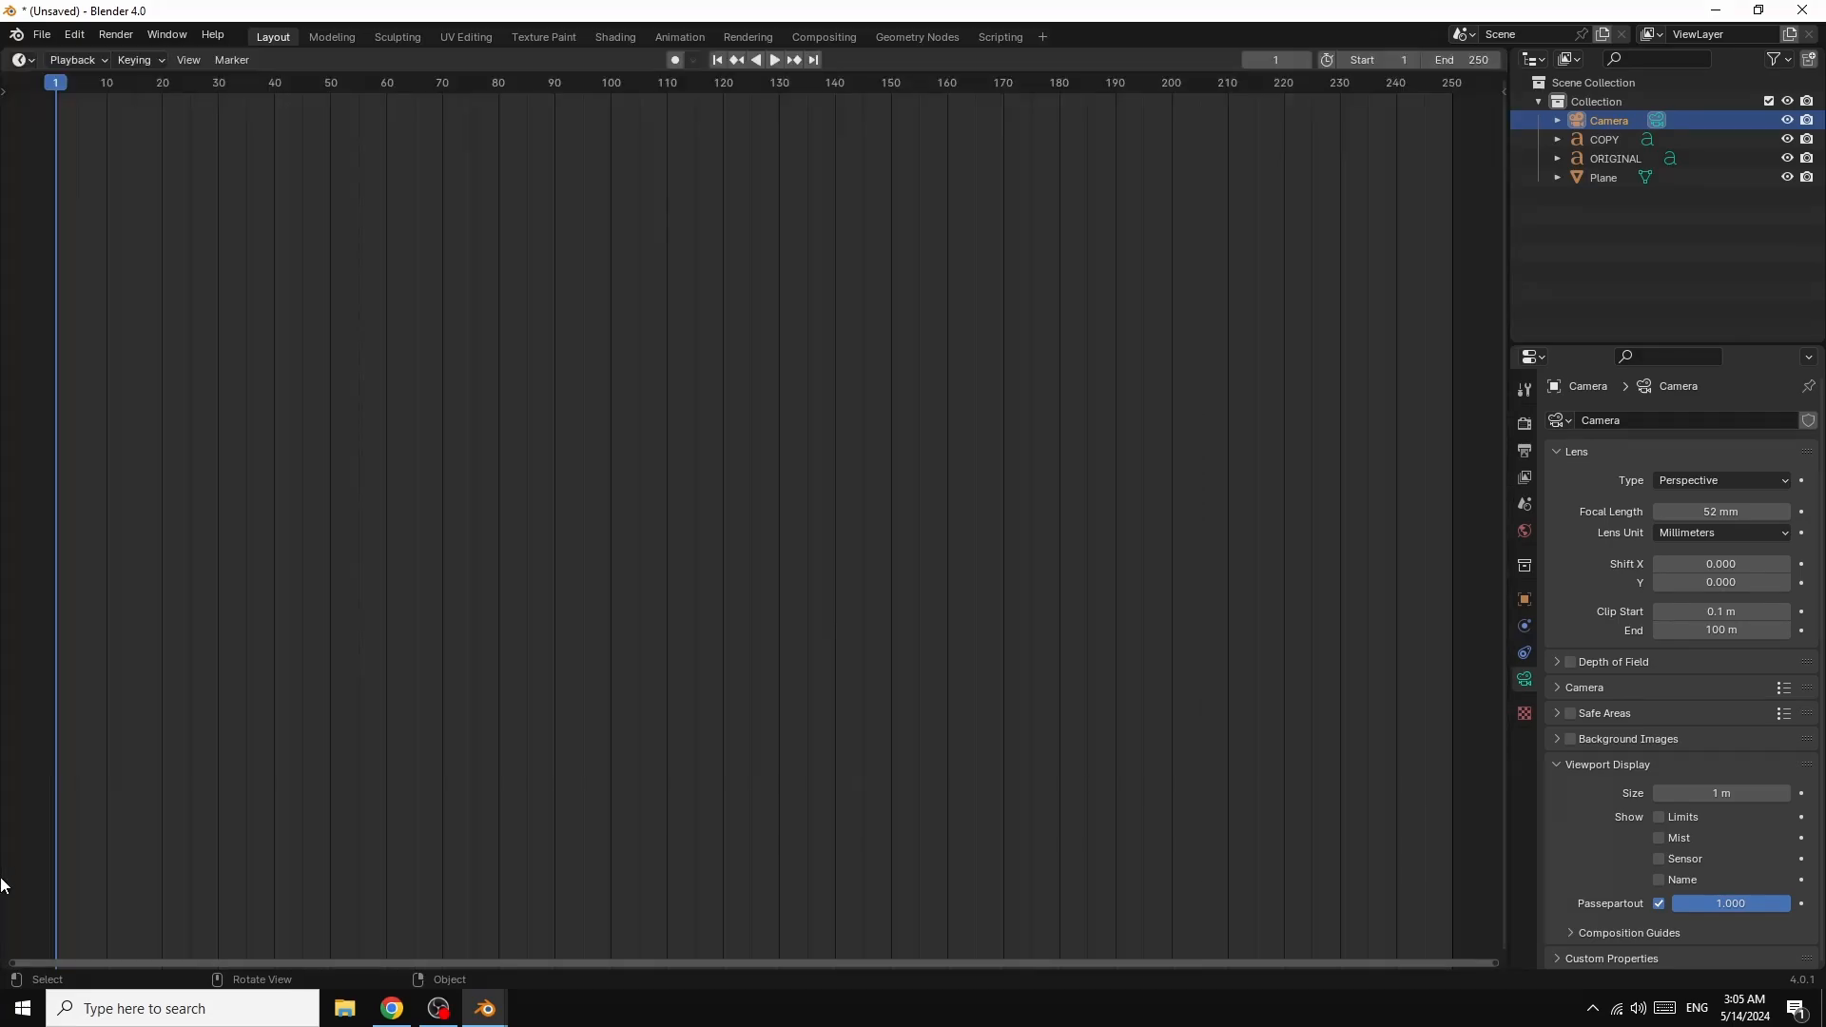
left_click(29, 60)
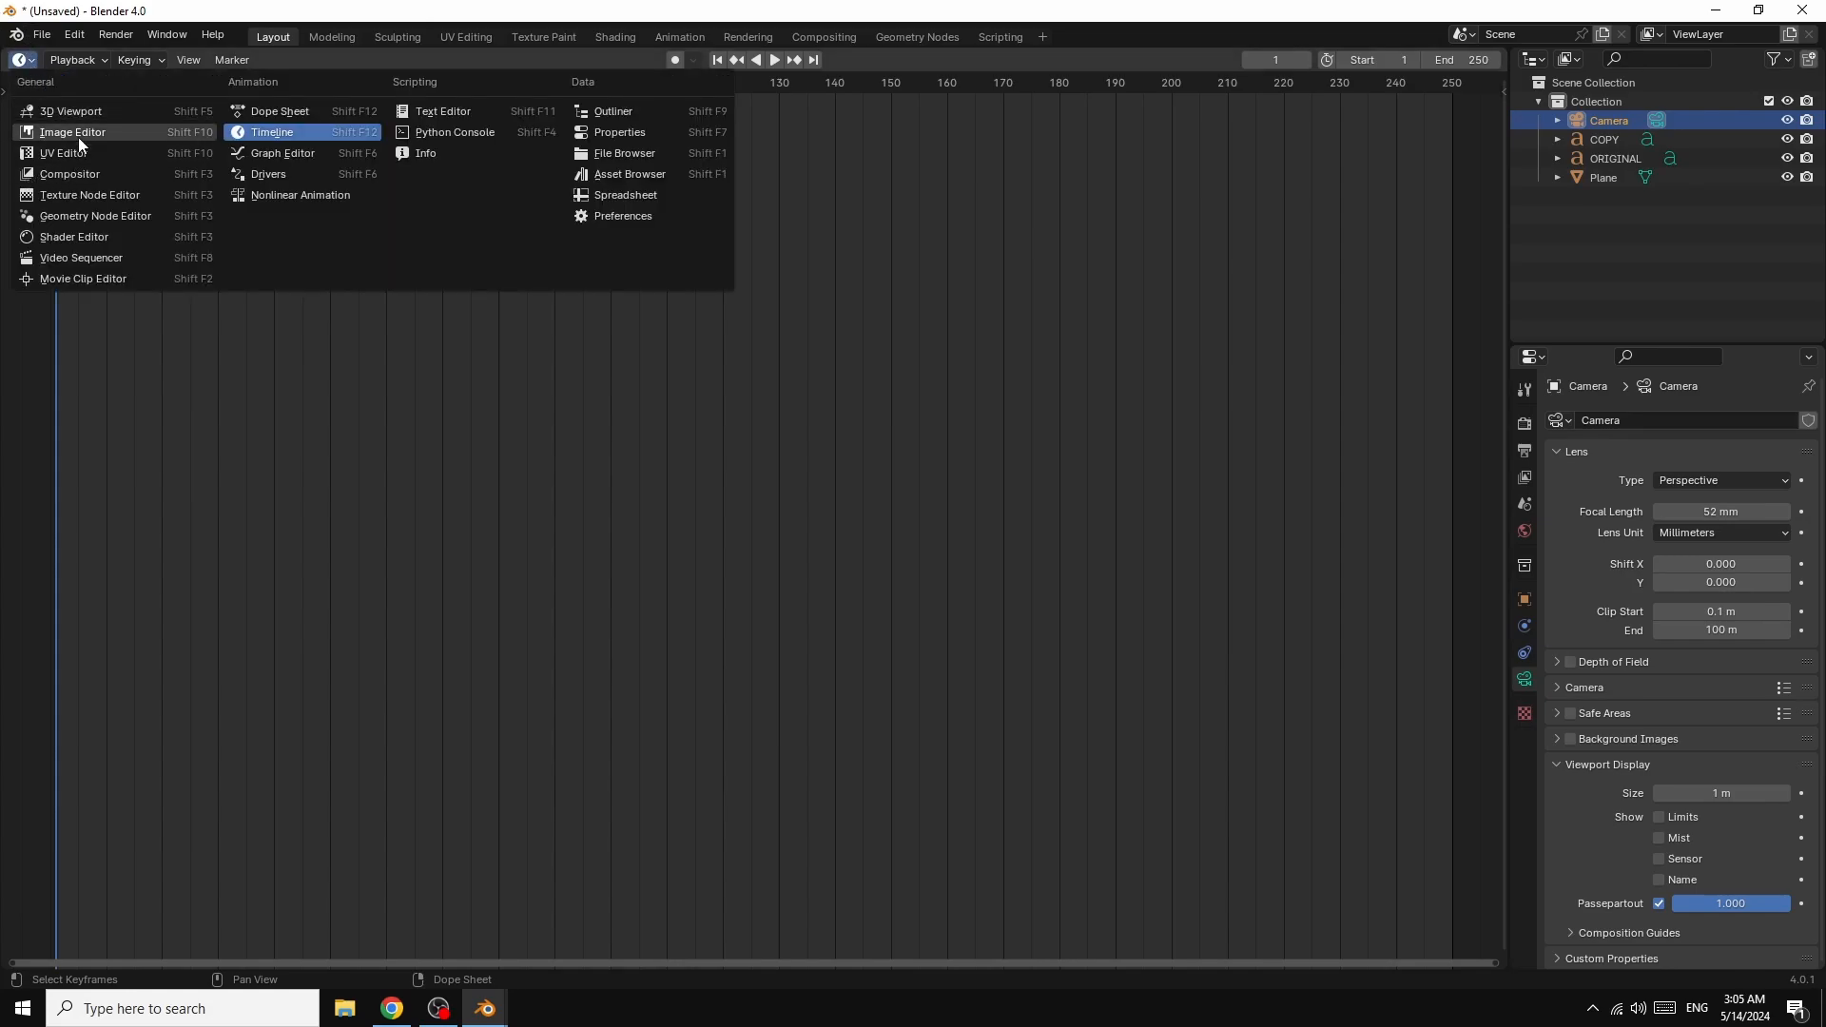
left_click(72, 113)
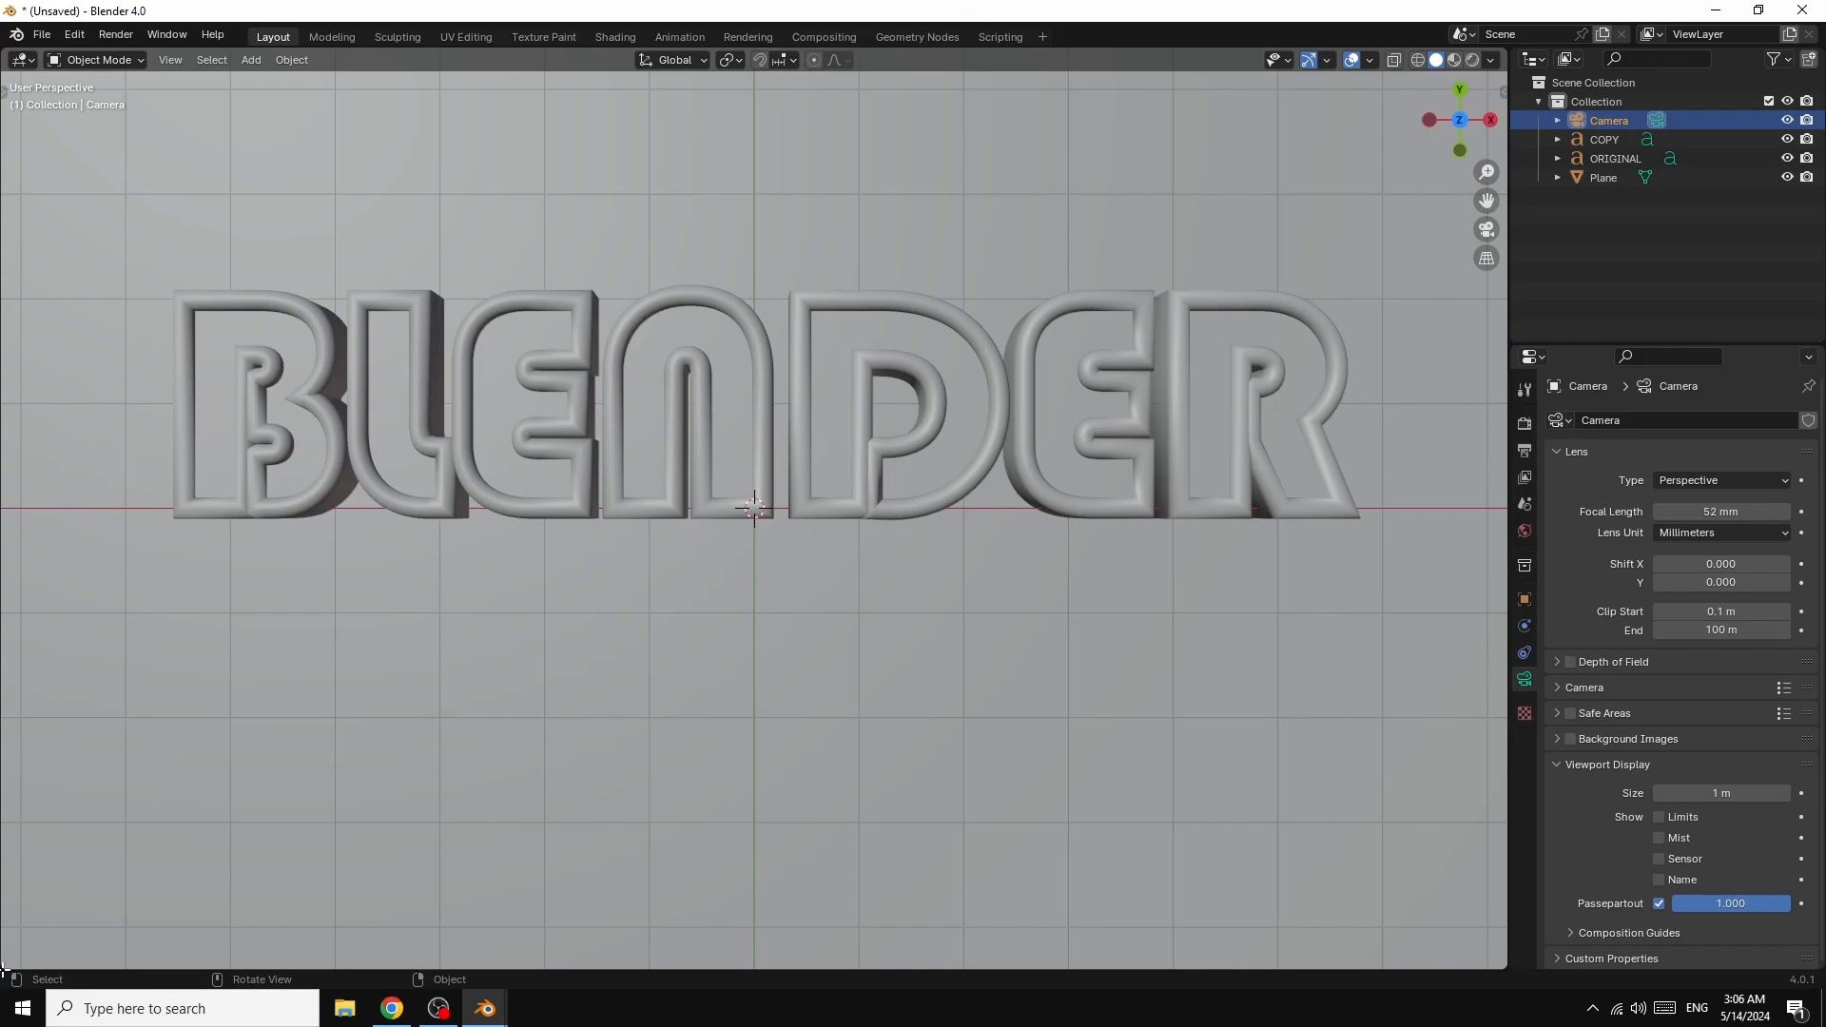
- Split the 3D Viewport horizontally, change the lower area to a Shader Editor, and hide its sidebar
left_click_drag(4, 970, 7, 561)
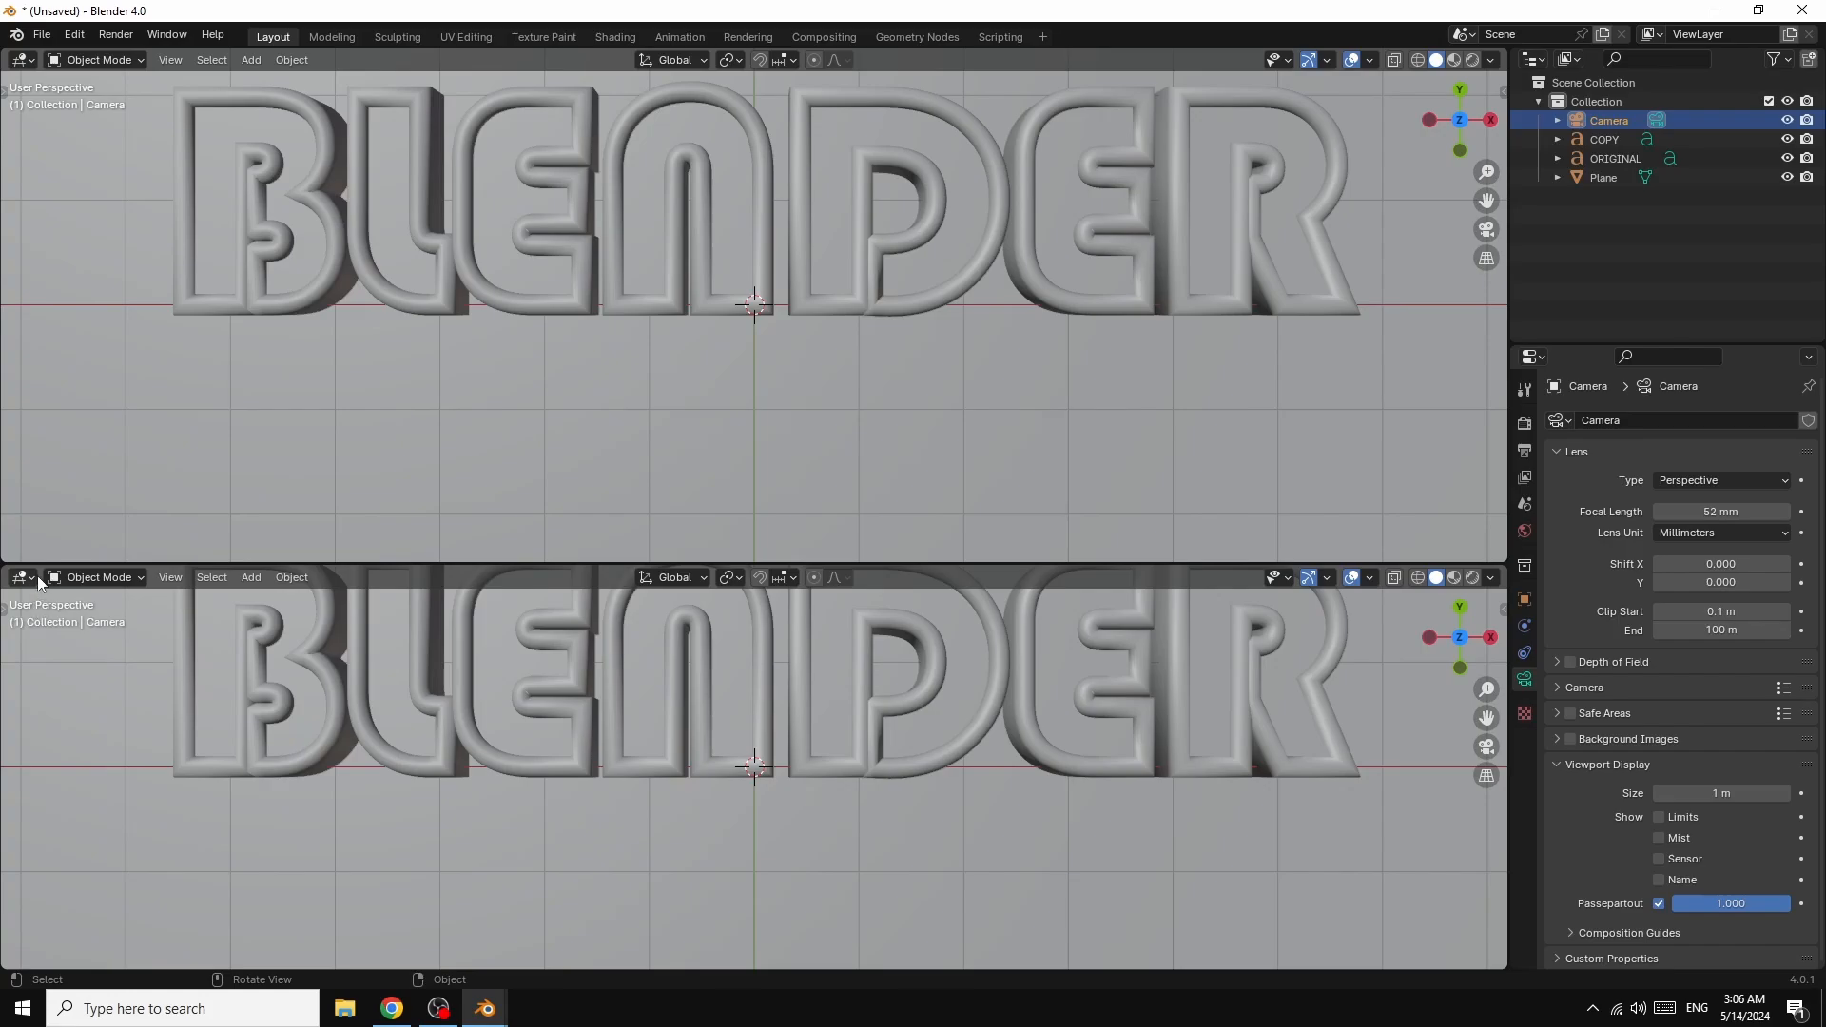
left_click(23, 578)
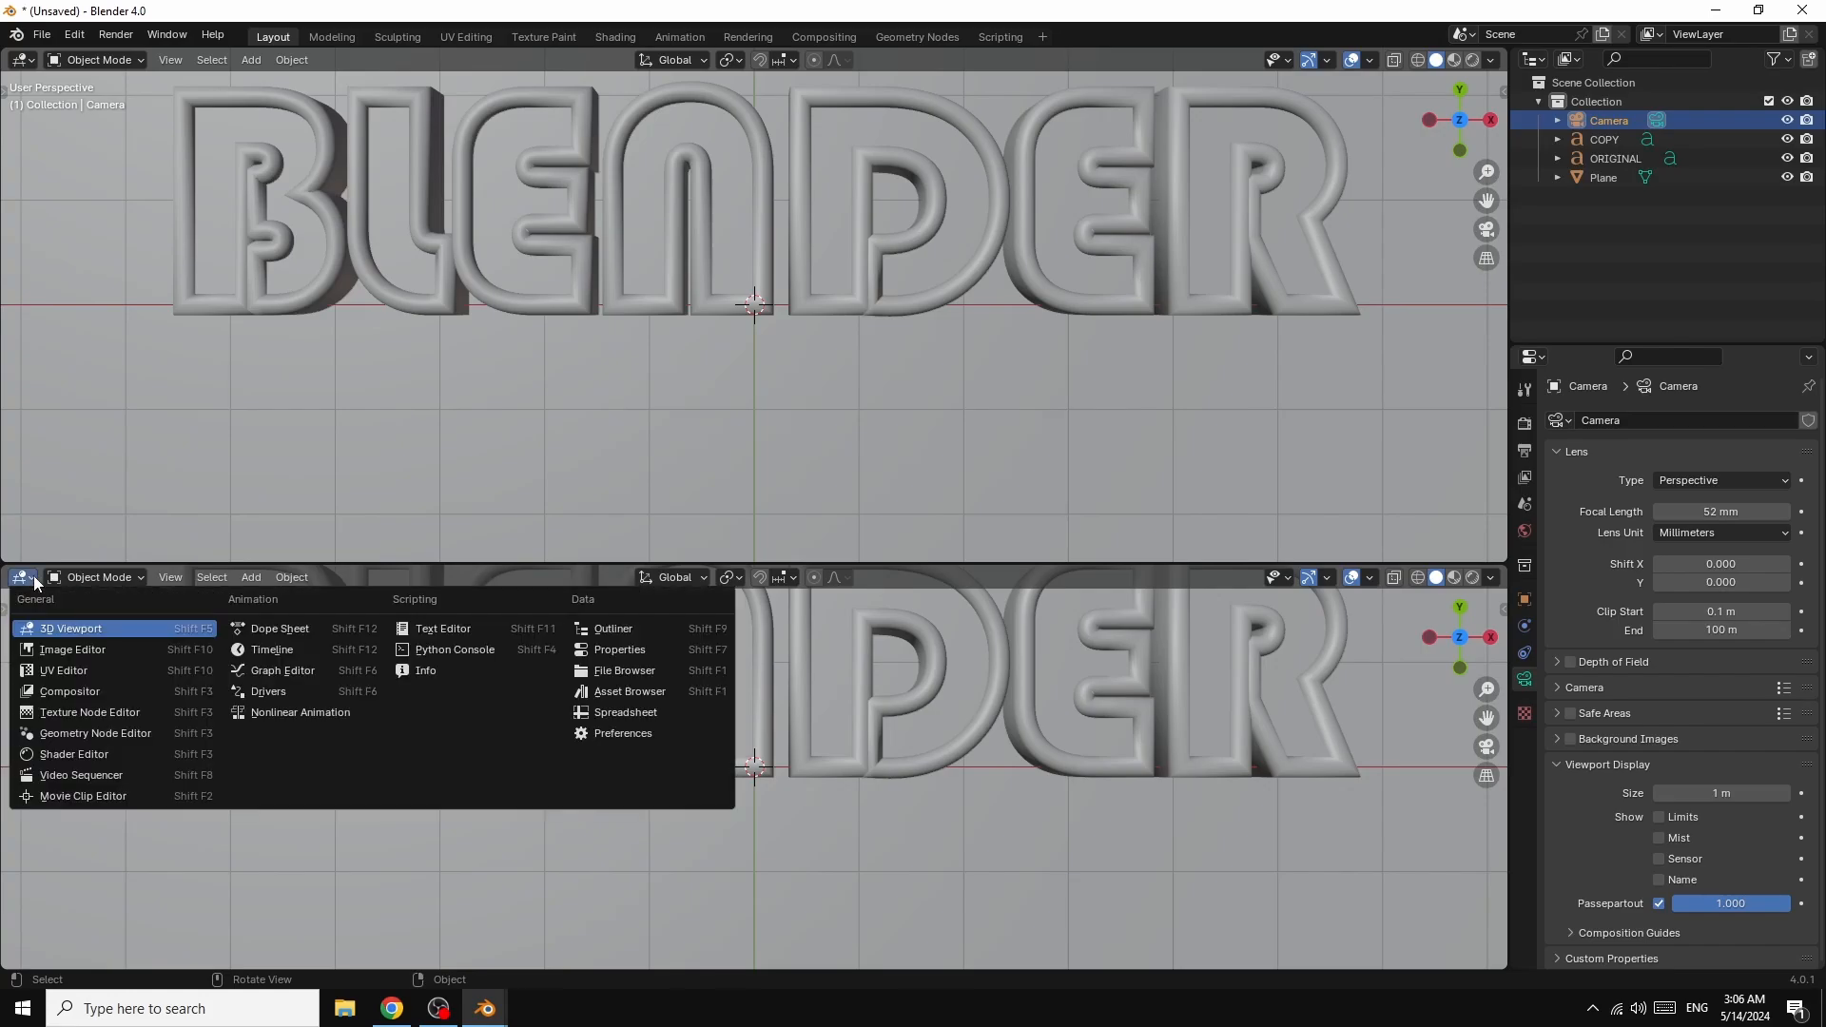
left_click(69, 758)
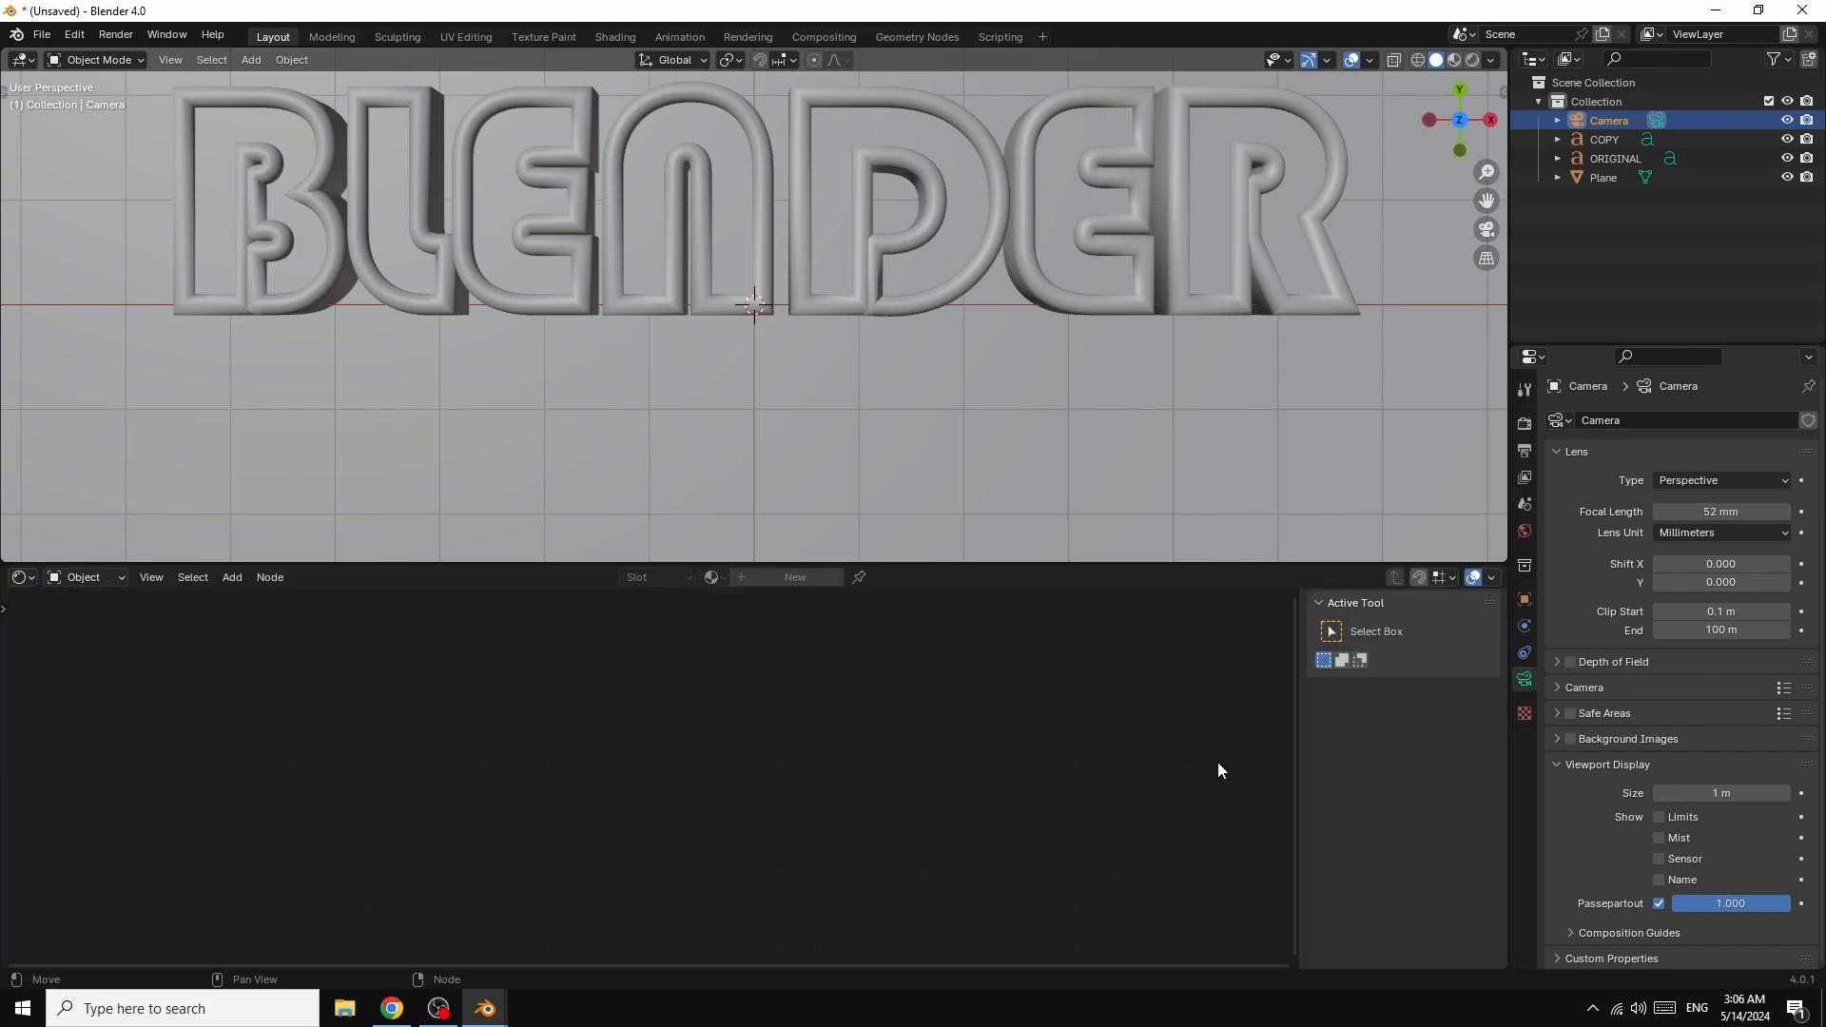
key("n")
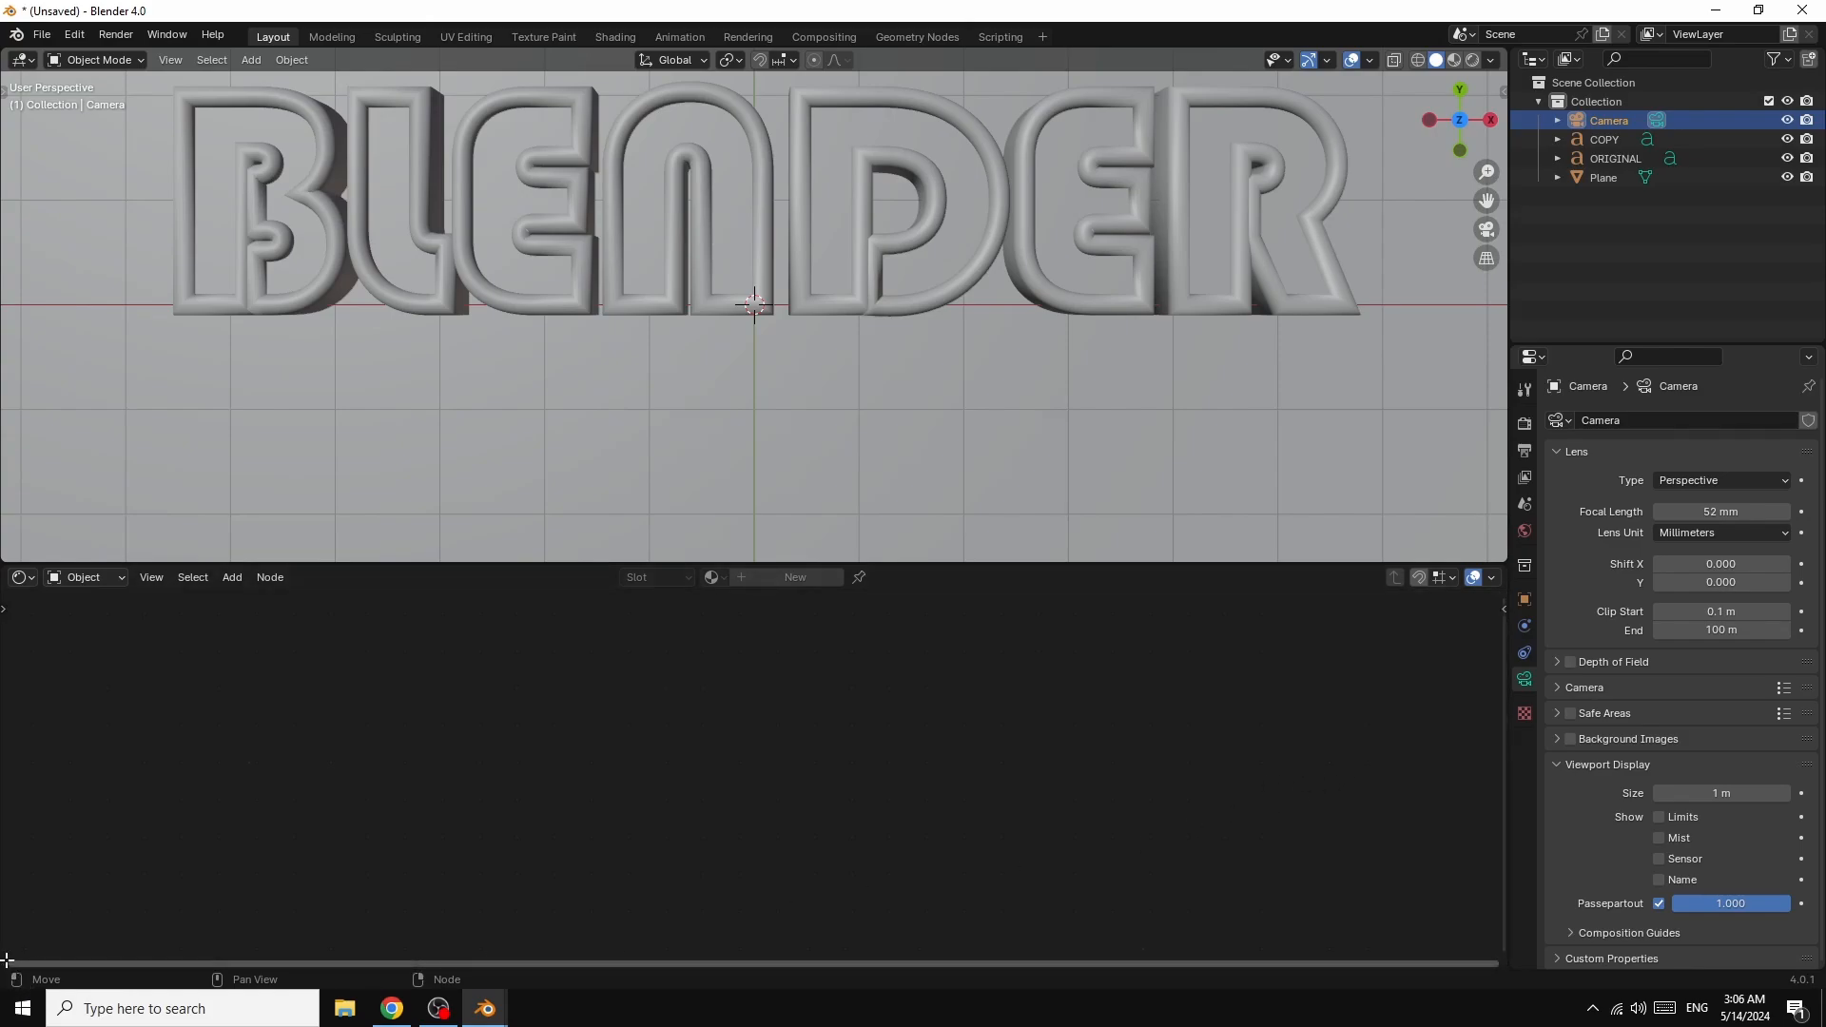
- Split a narrow strip off below the Shader Editor, change it to a Timeline, and view the scene through the camera
left_click_drag(6, 961, 7, 894)
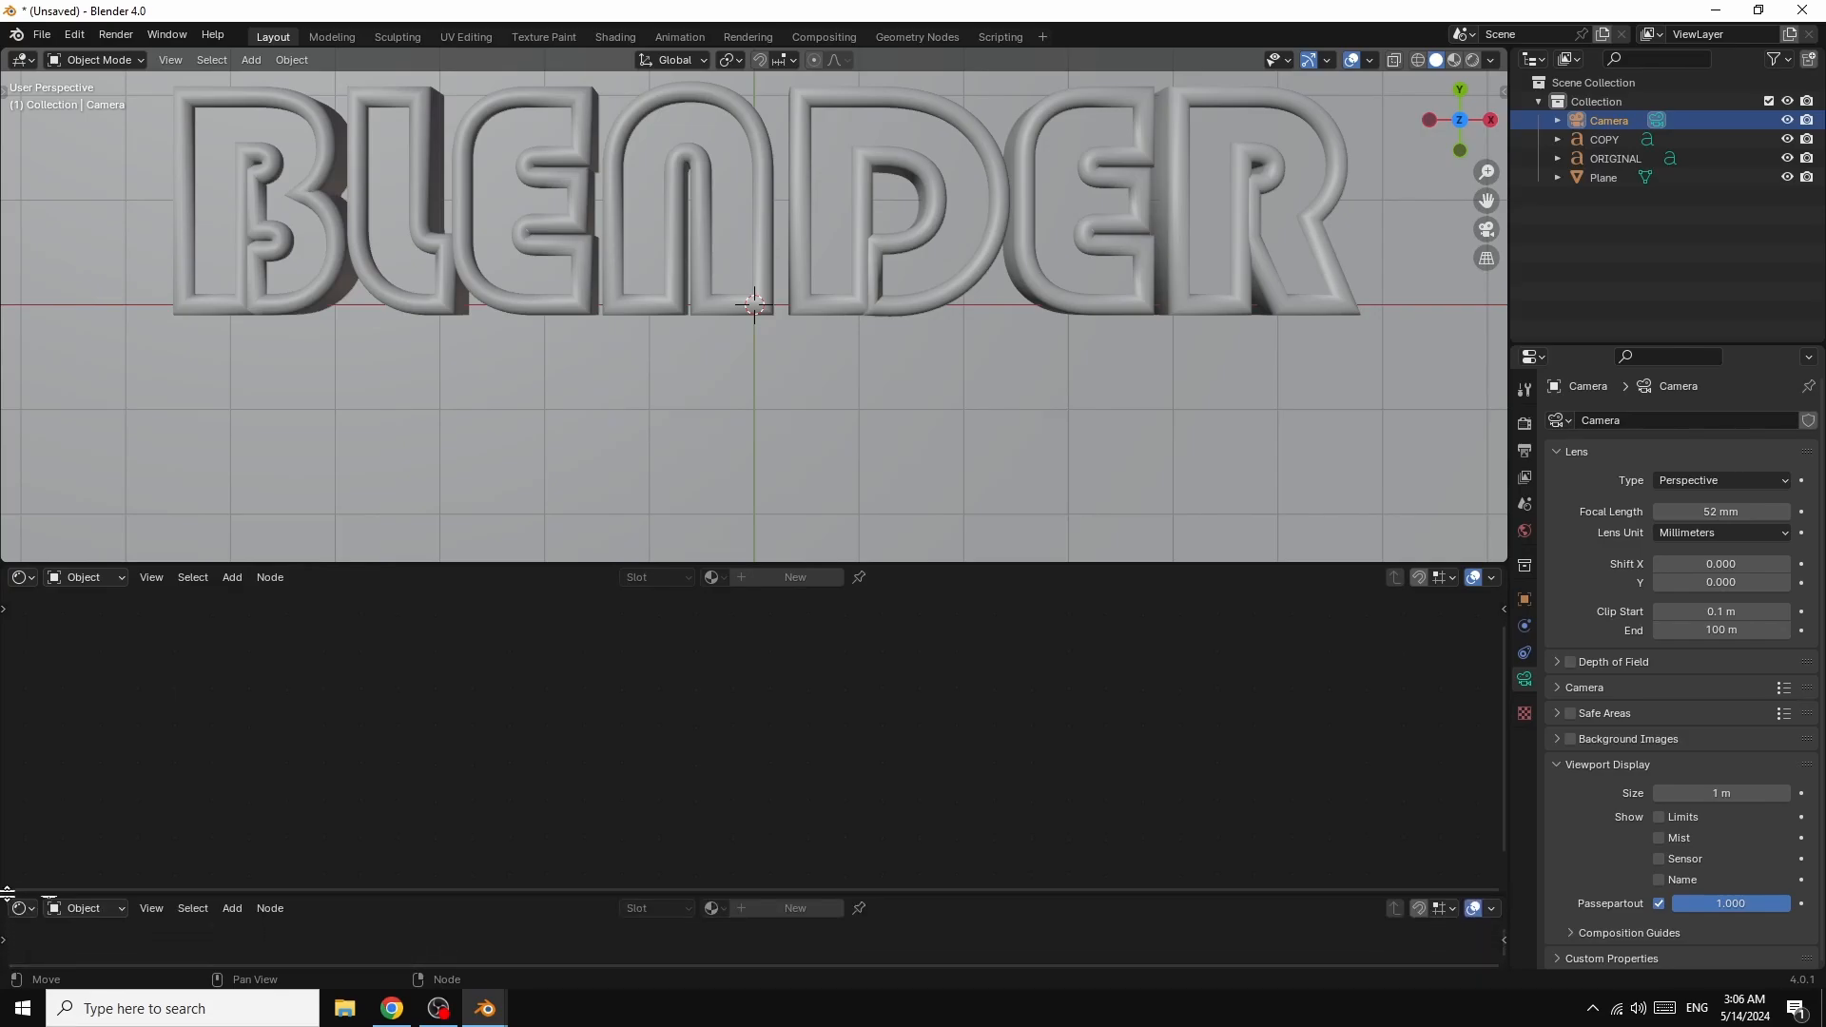
left_click(30, 910)
left_click(52, 910)
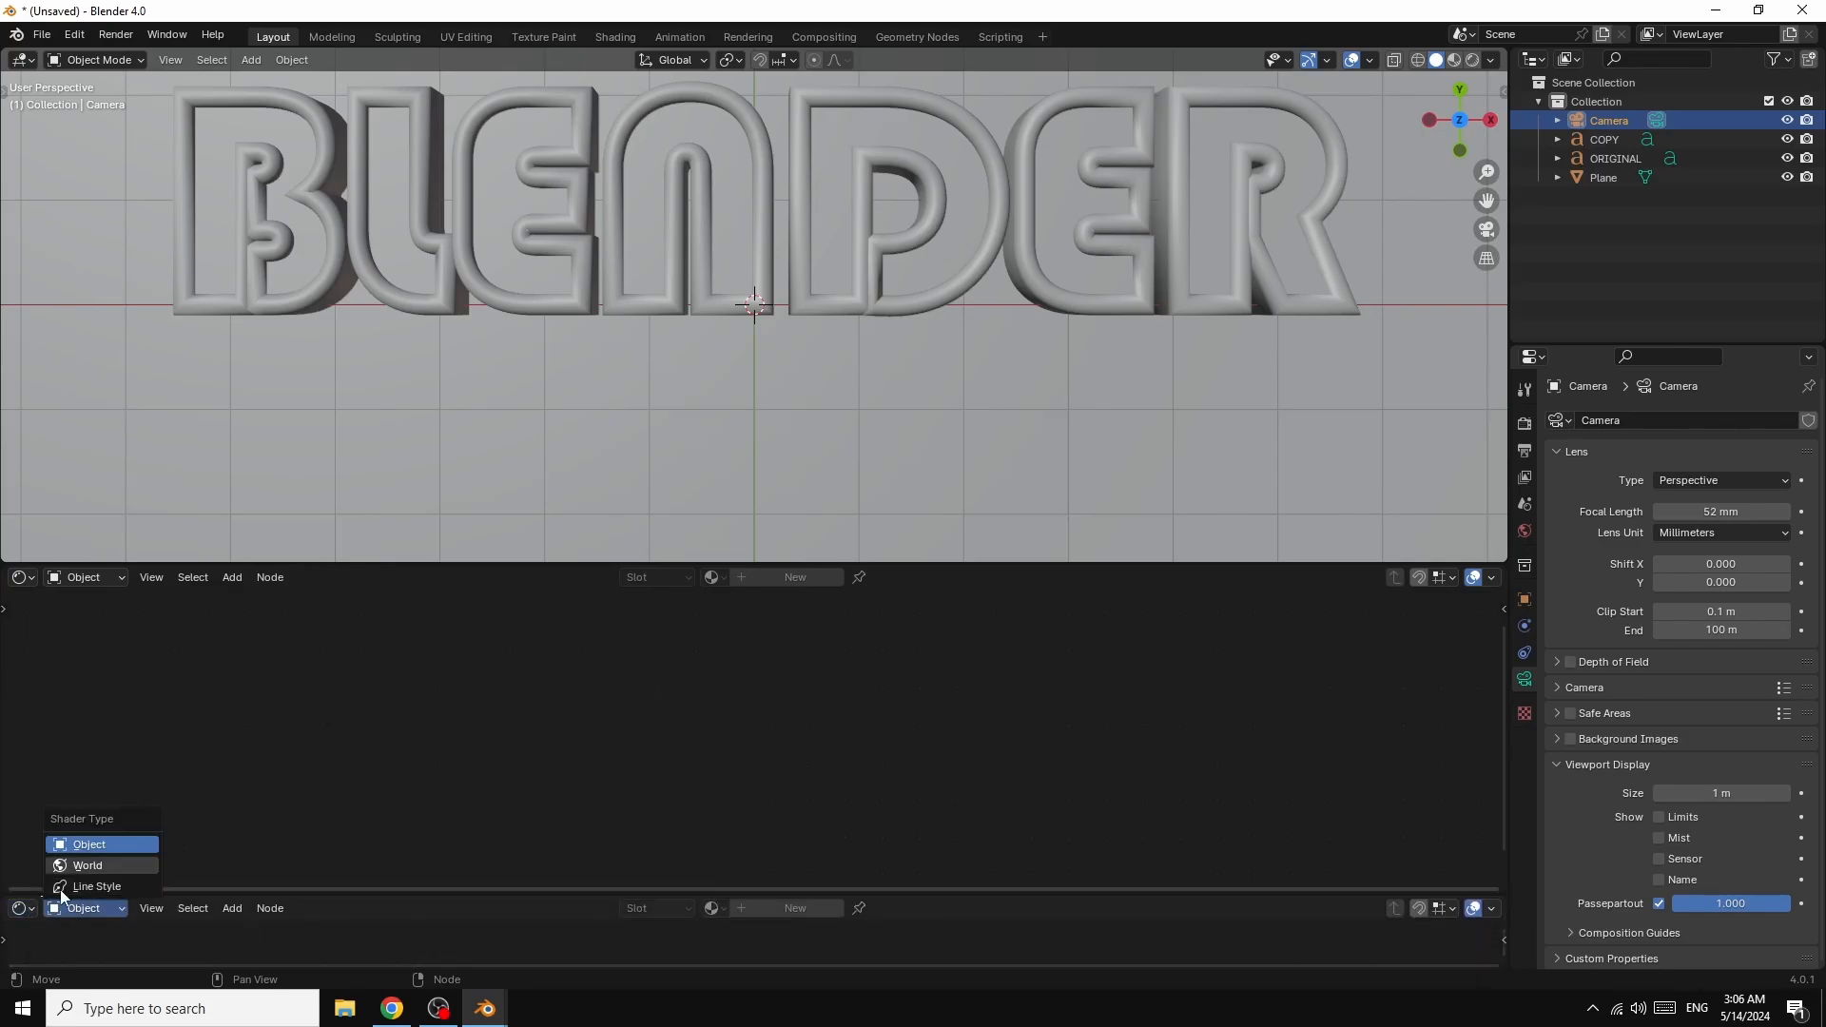
left_click(24, 909)
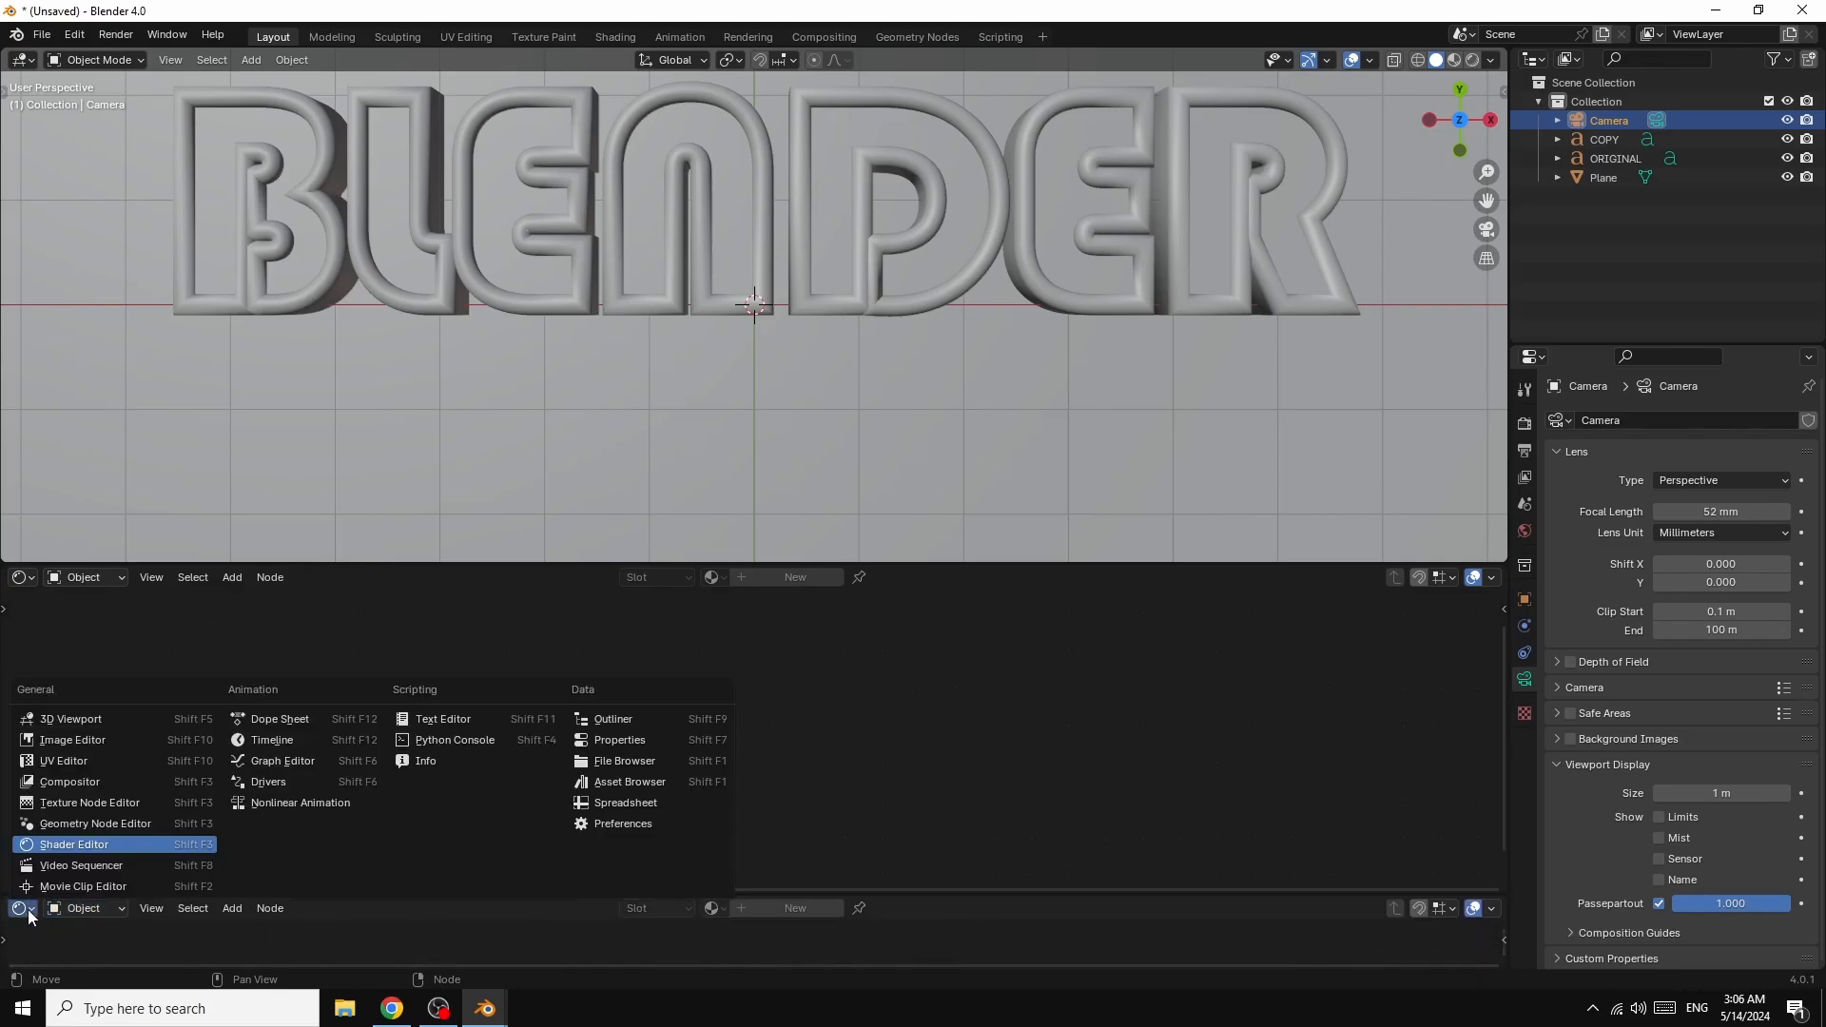
left_click(261, 740)
scroll(1328, 283, "down", 1)
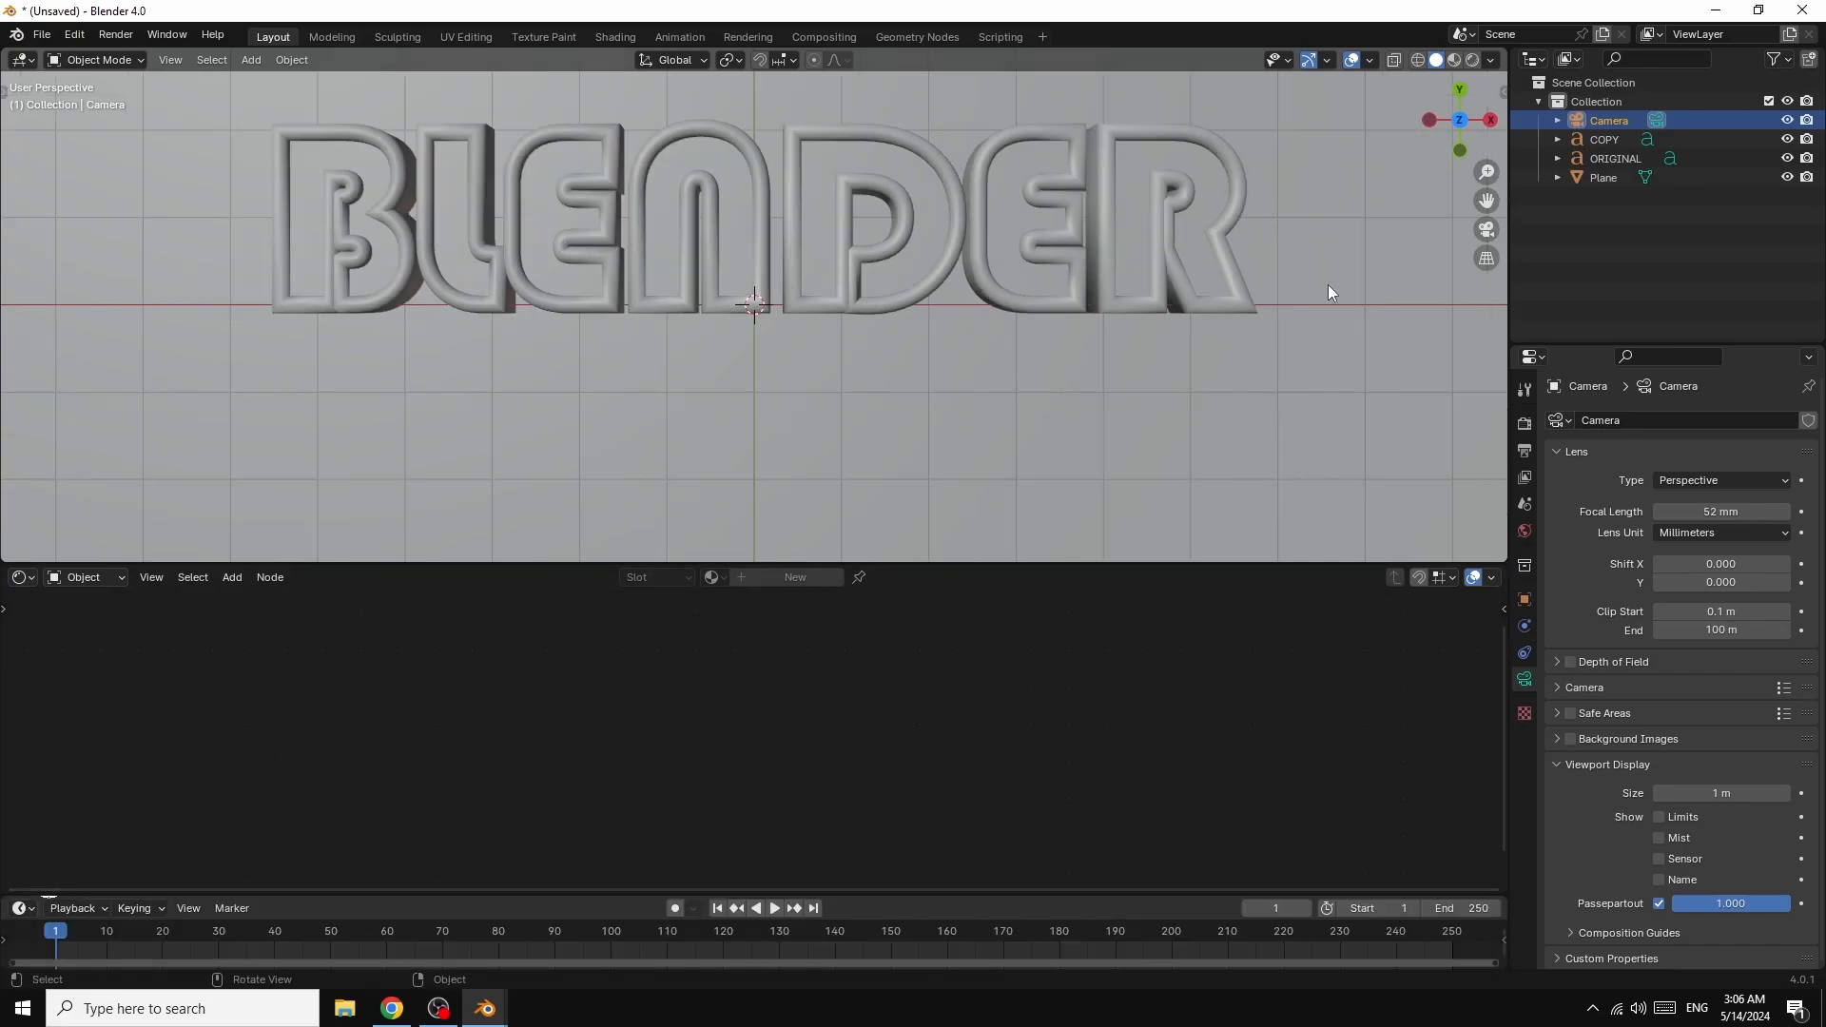
key("KP_0")
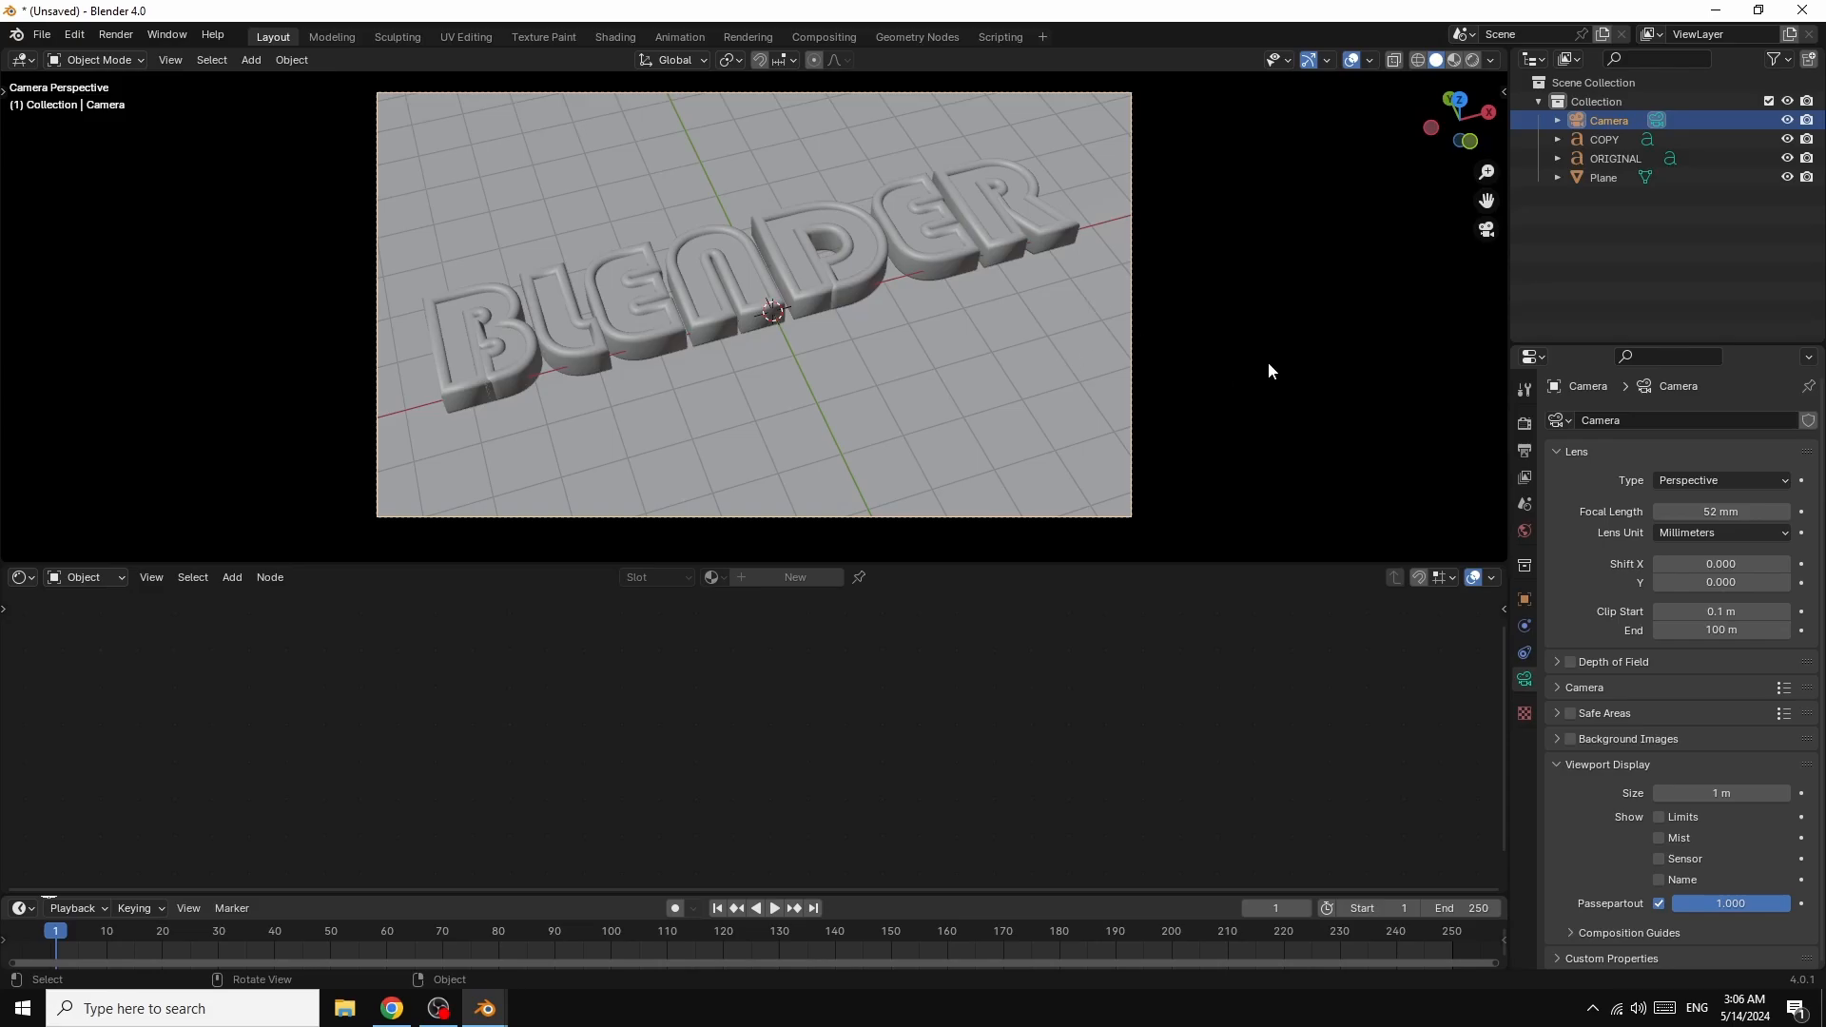
- Use a Sky Texture as the world background color and set the world strength to 0.2
left_click(1524, 531)
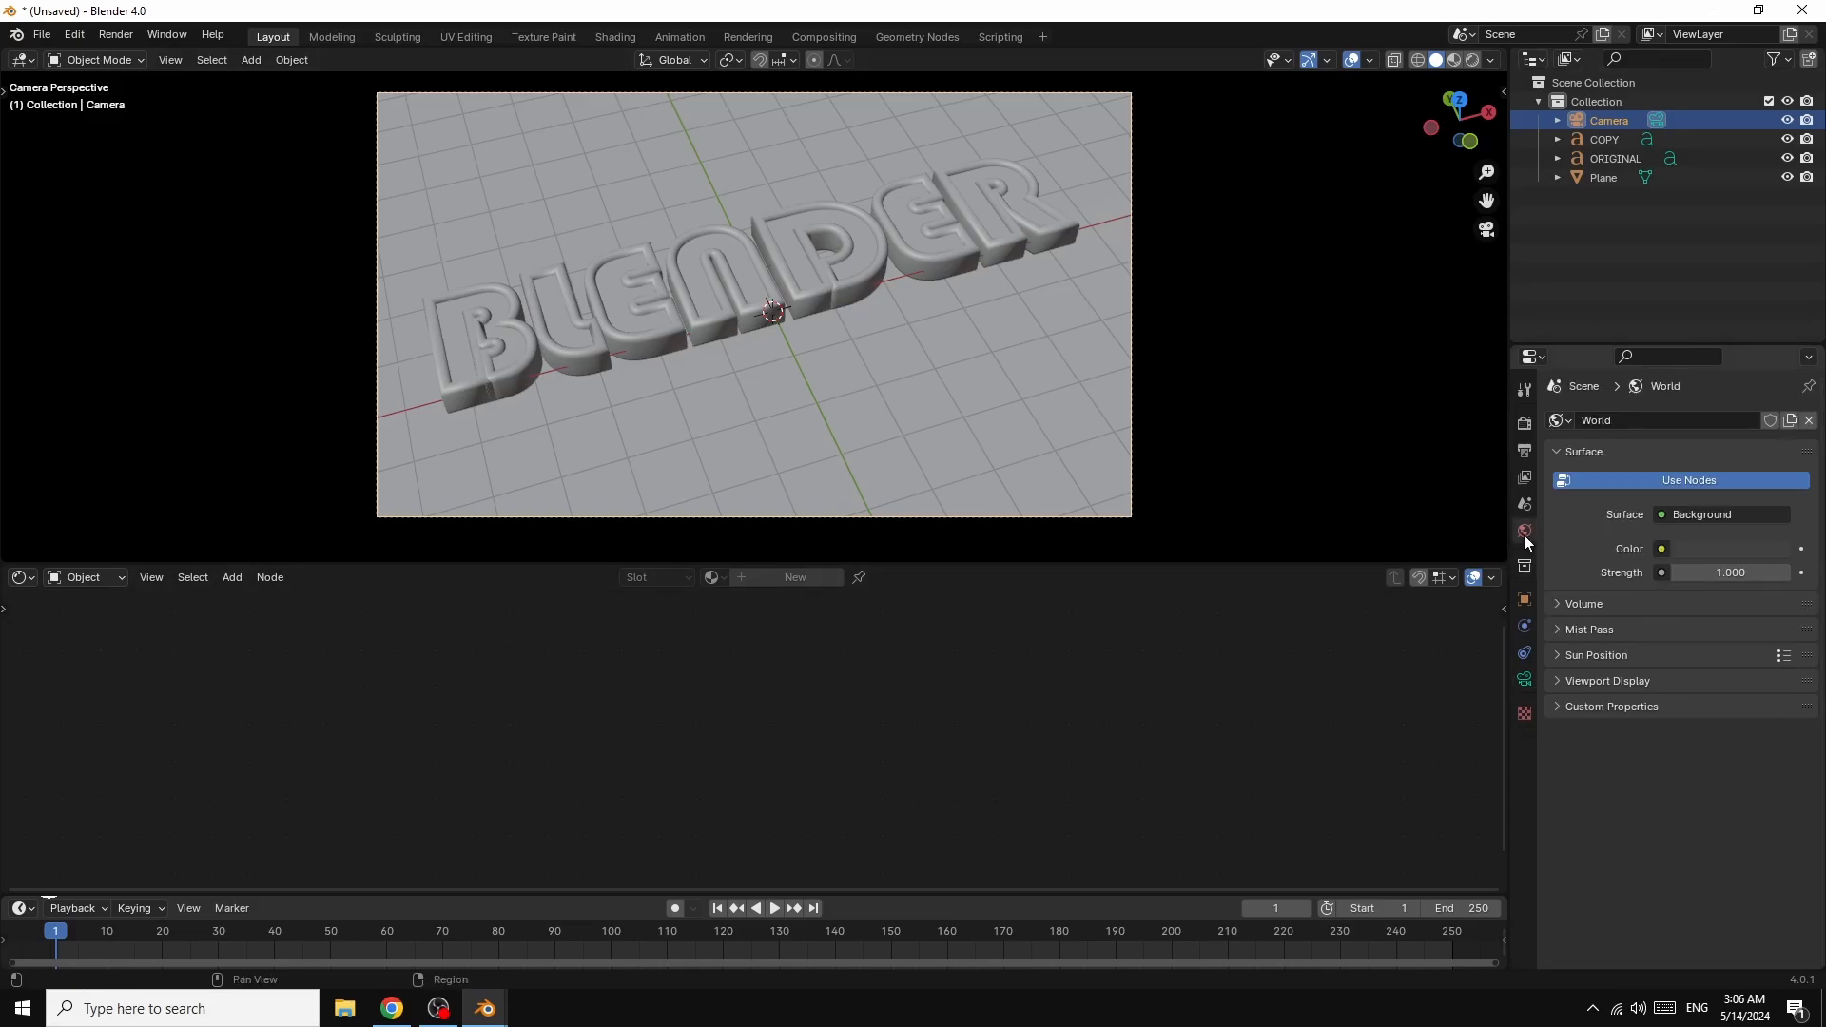
left_click(1663, 548)
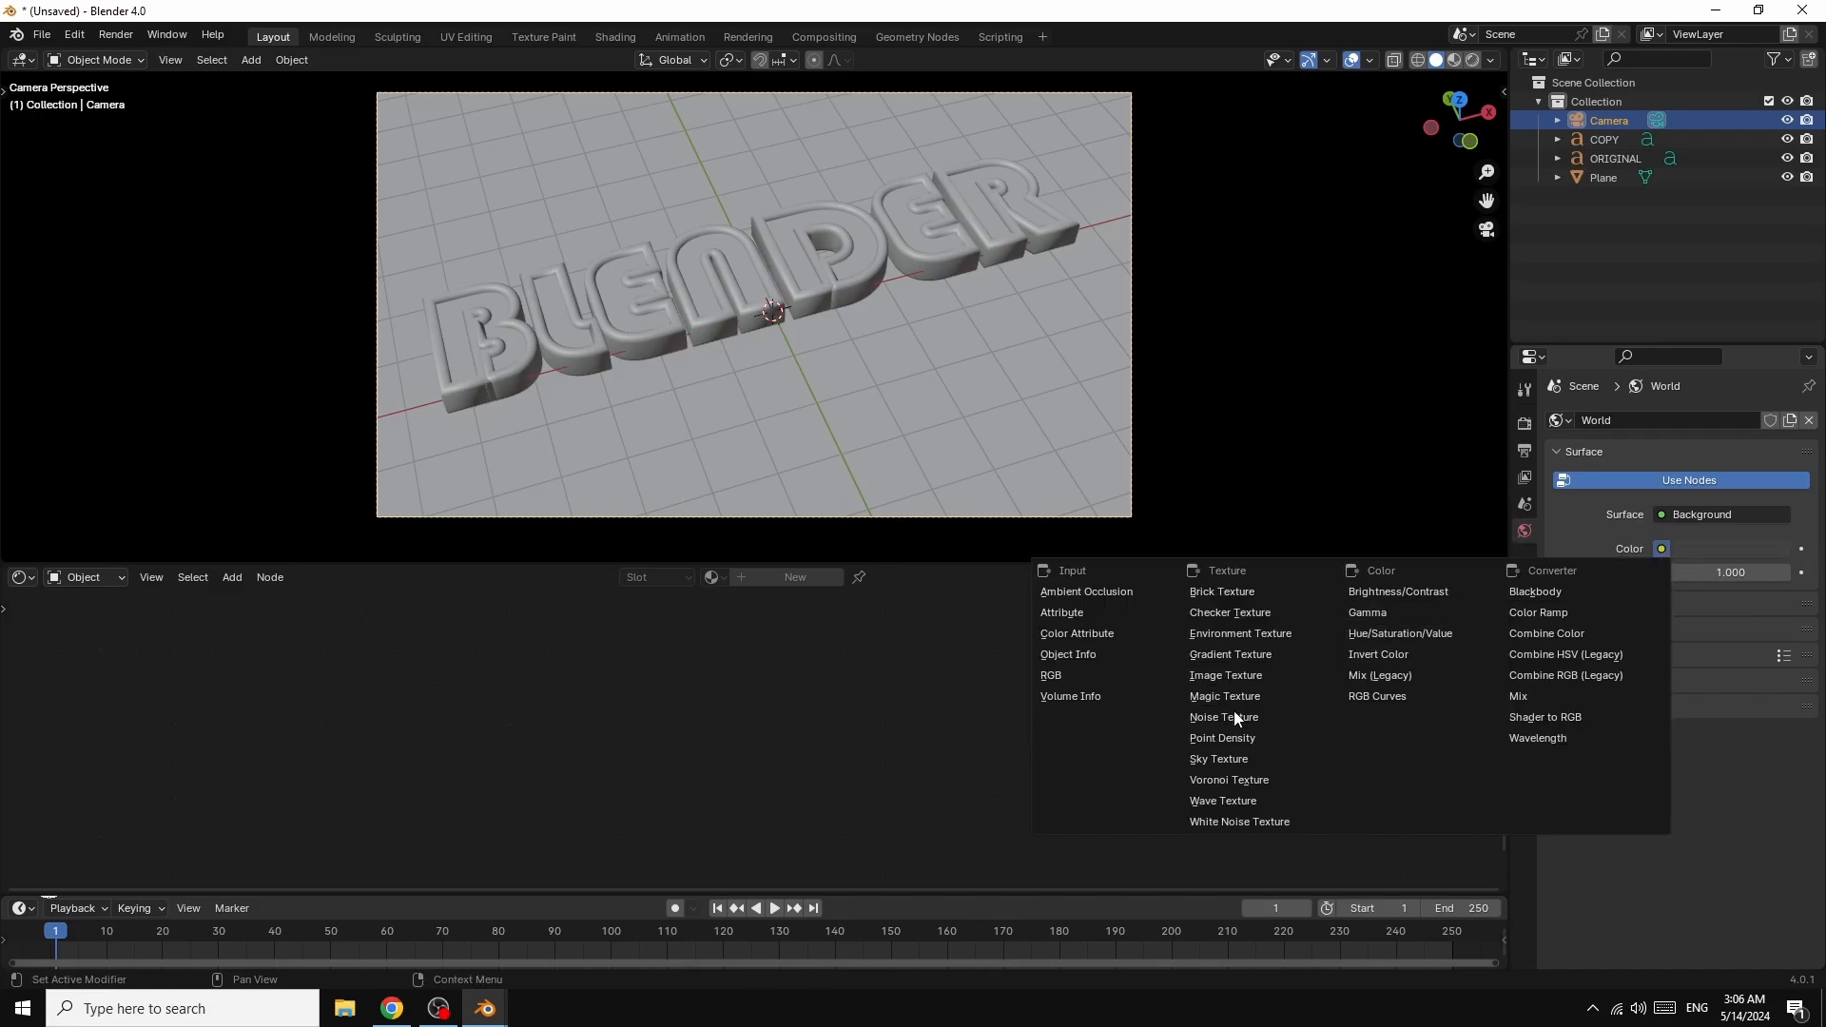
left_click(1216, 760)
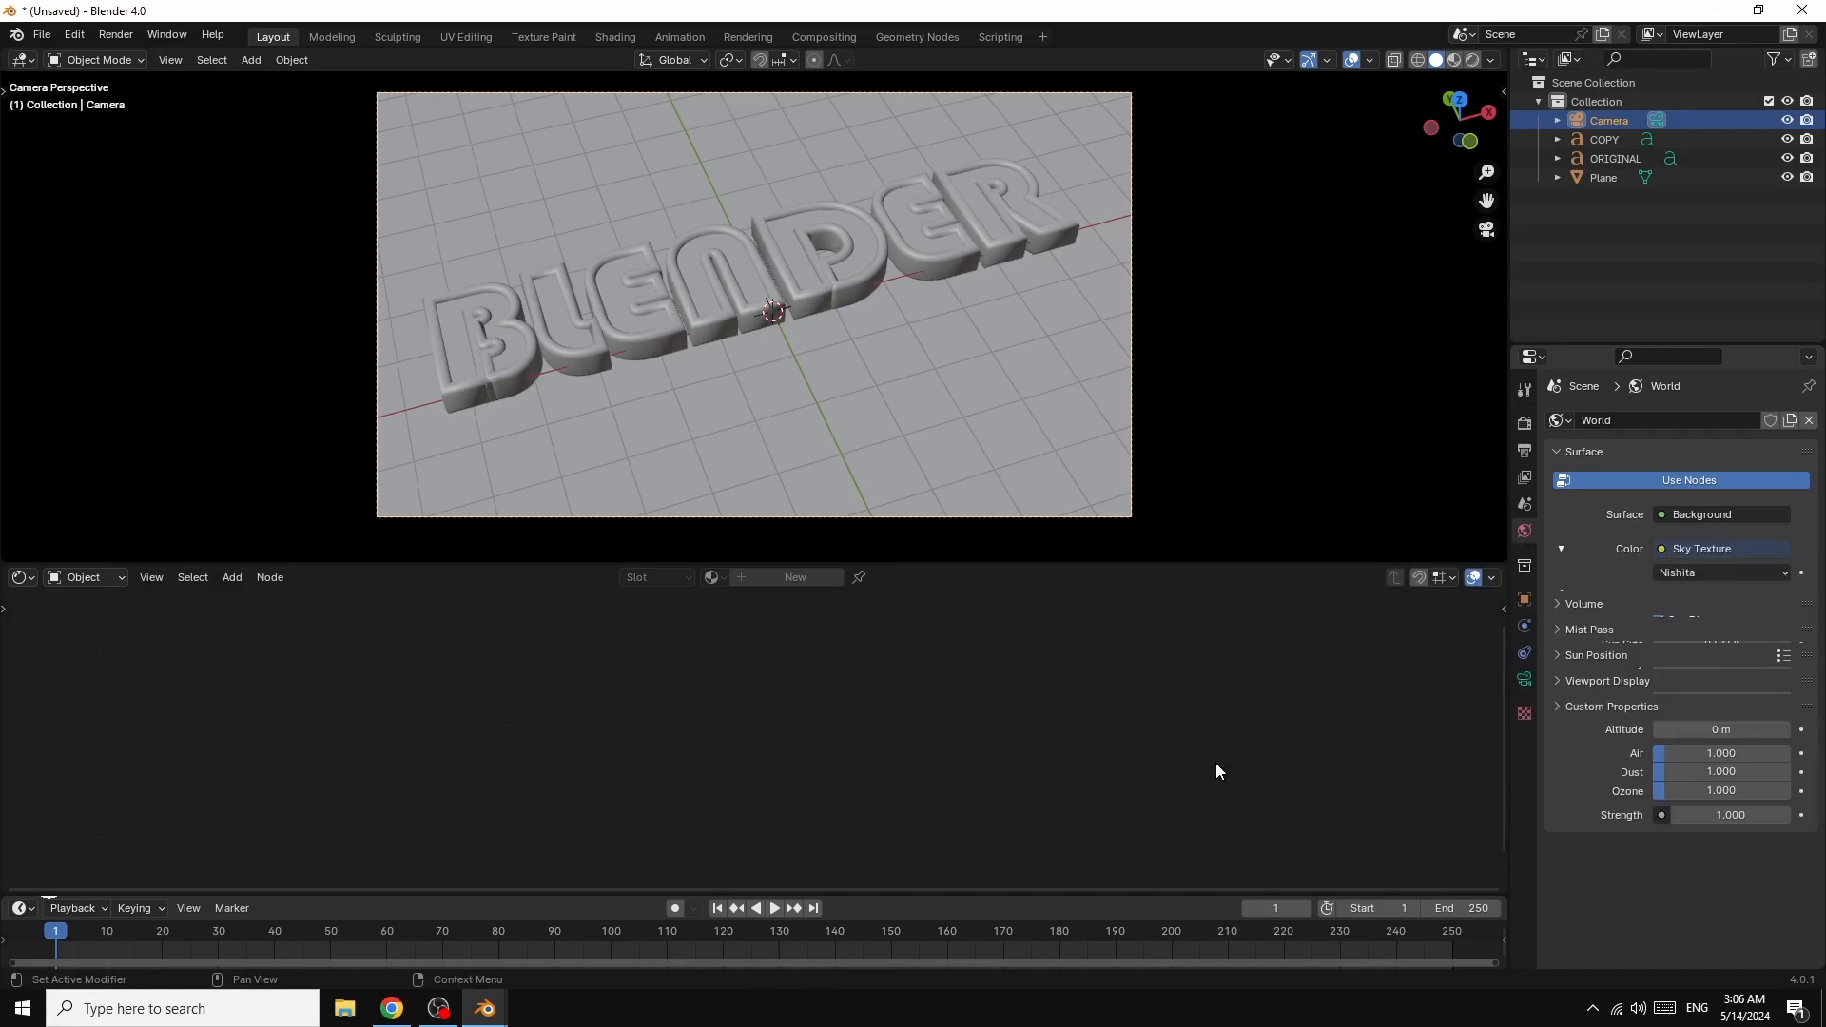
left_click(1731, 815)
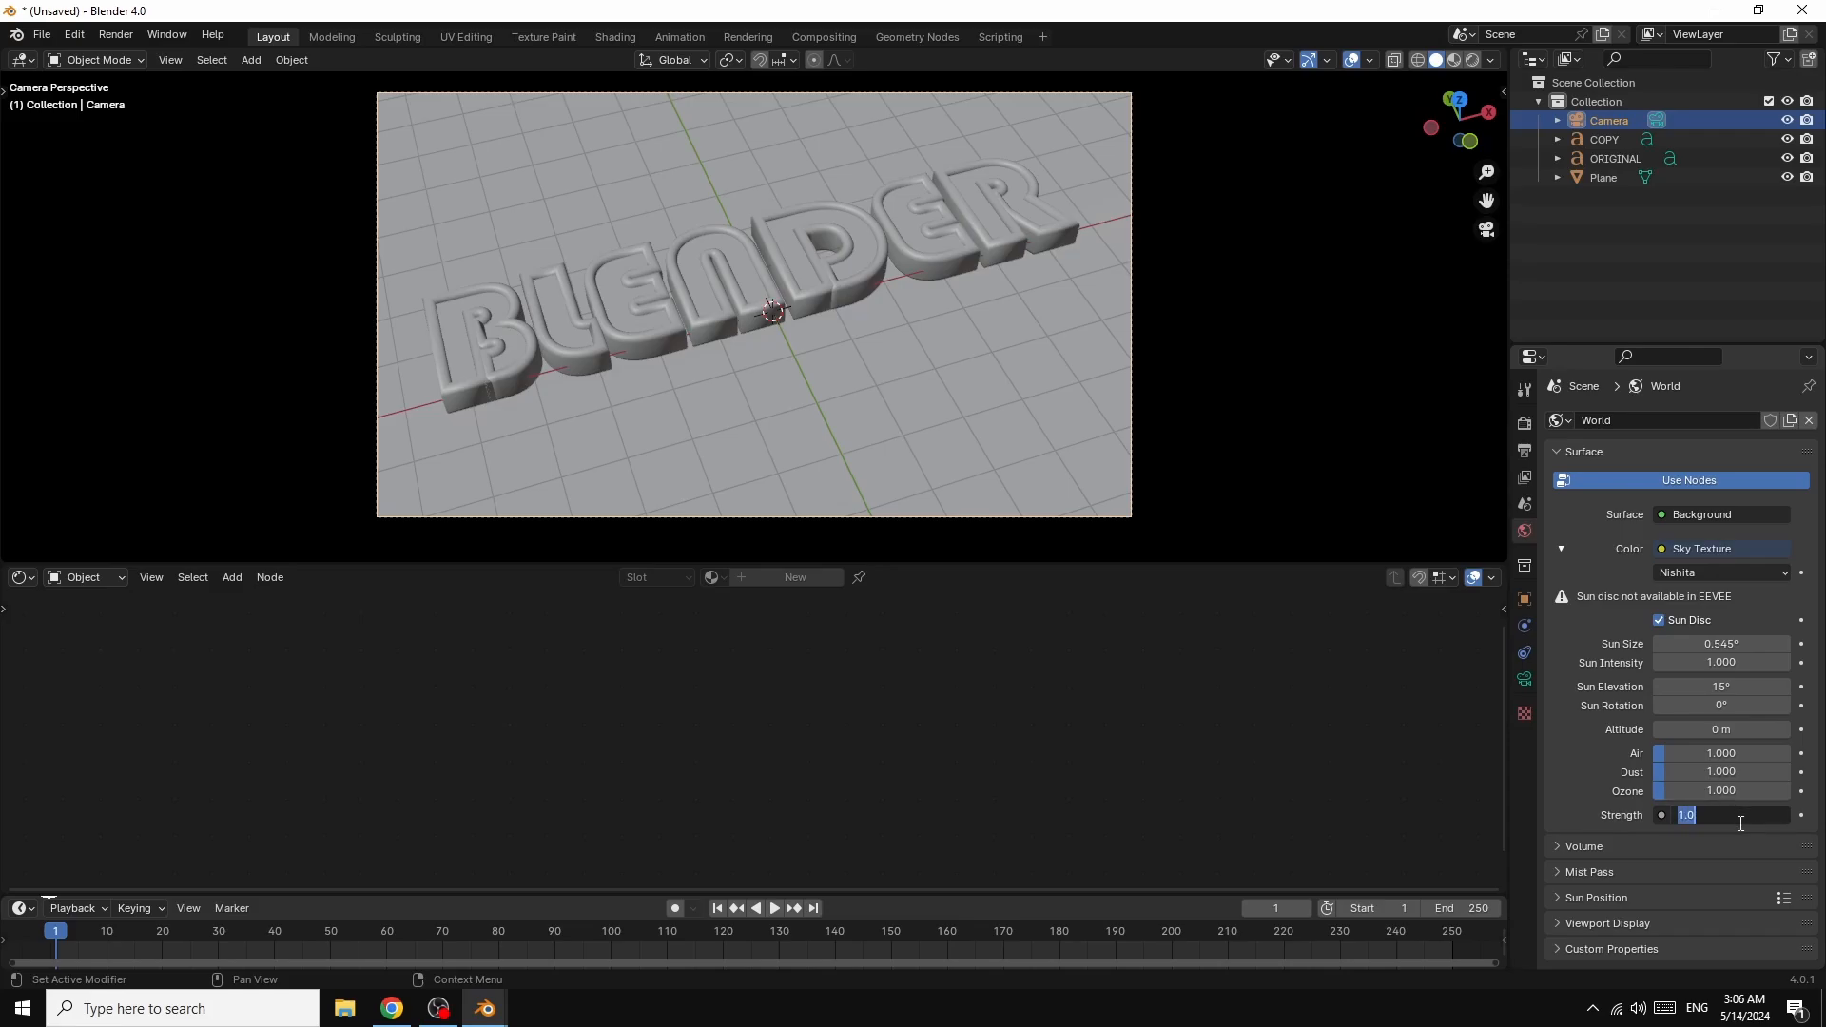
type("0.2")
key("Return")
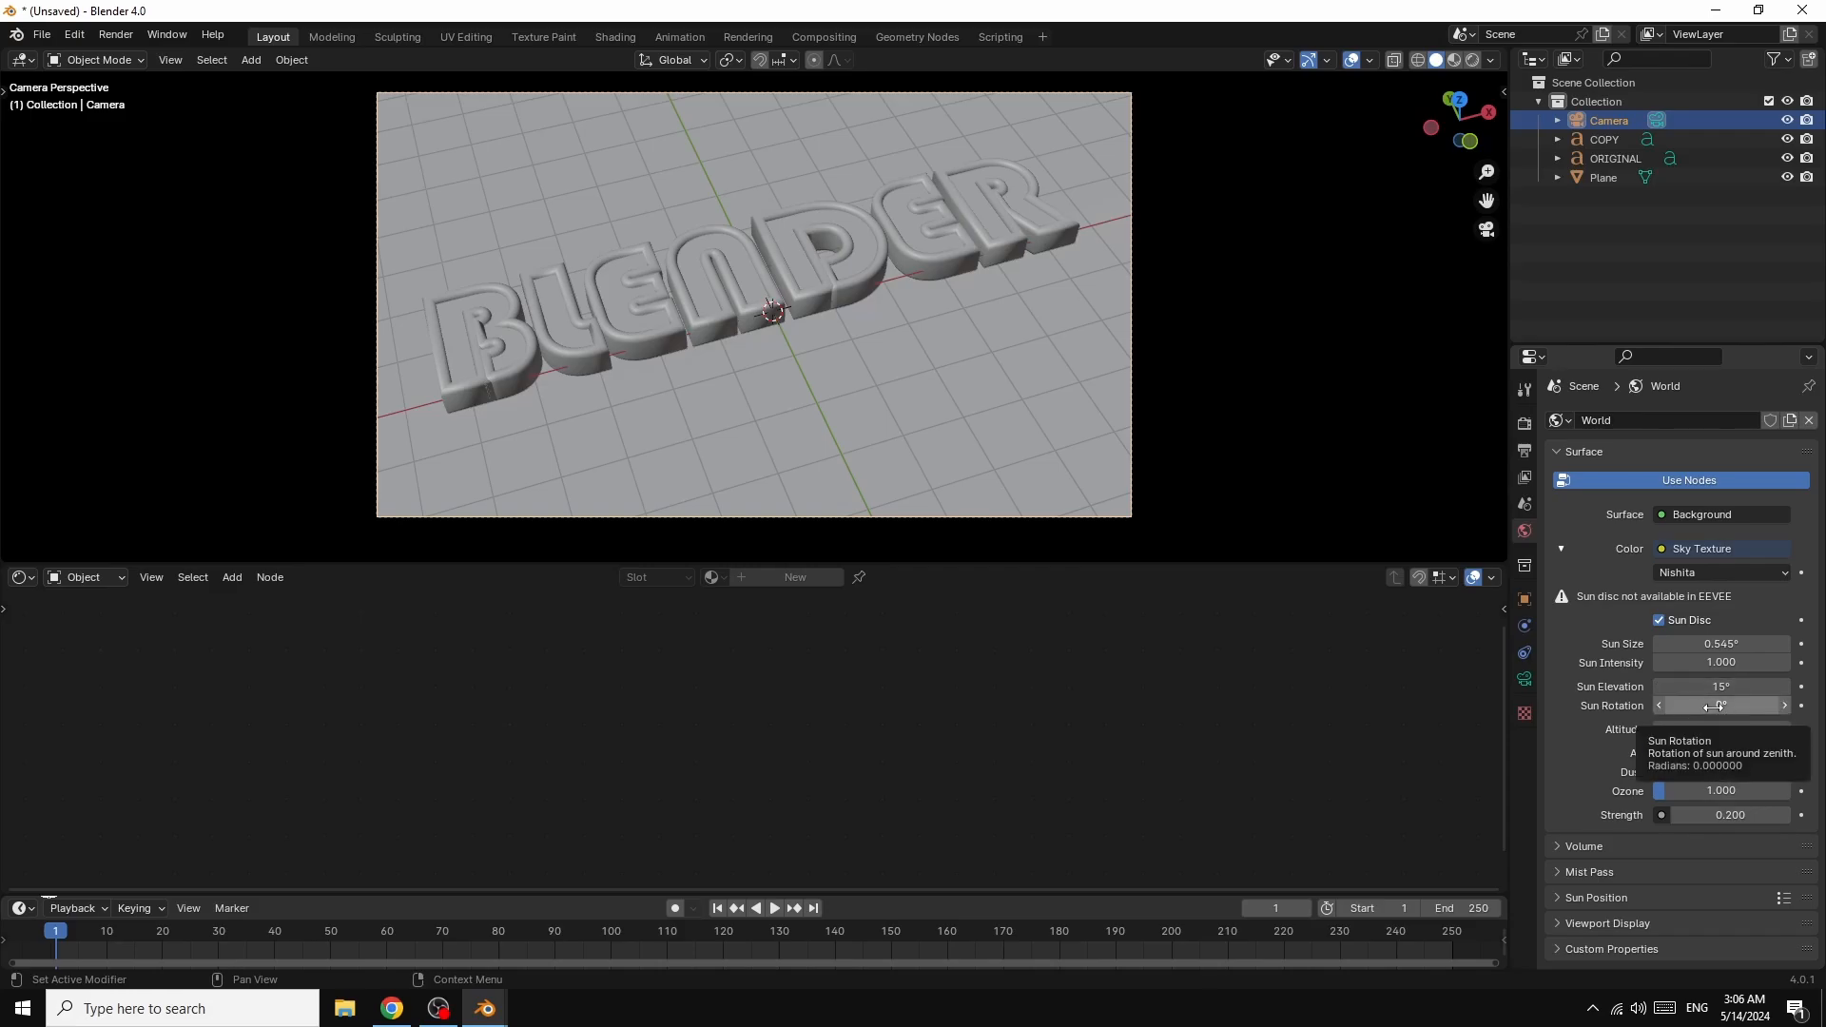
- Set the sky's sun rotation to 180° and sun elevation to 2.7°, and switch the viewport to Material Preview shading
left_click(1713, 707)
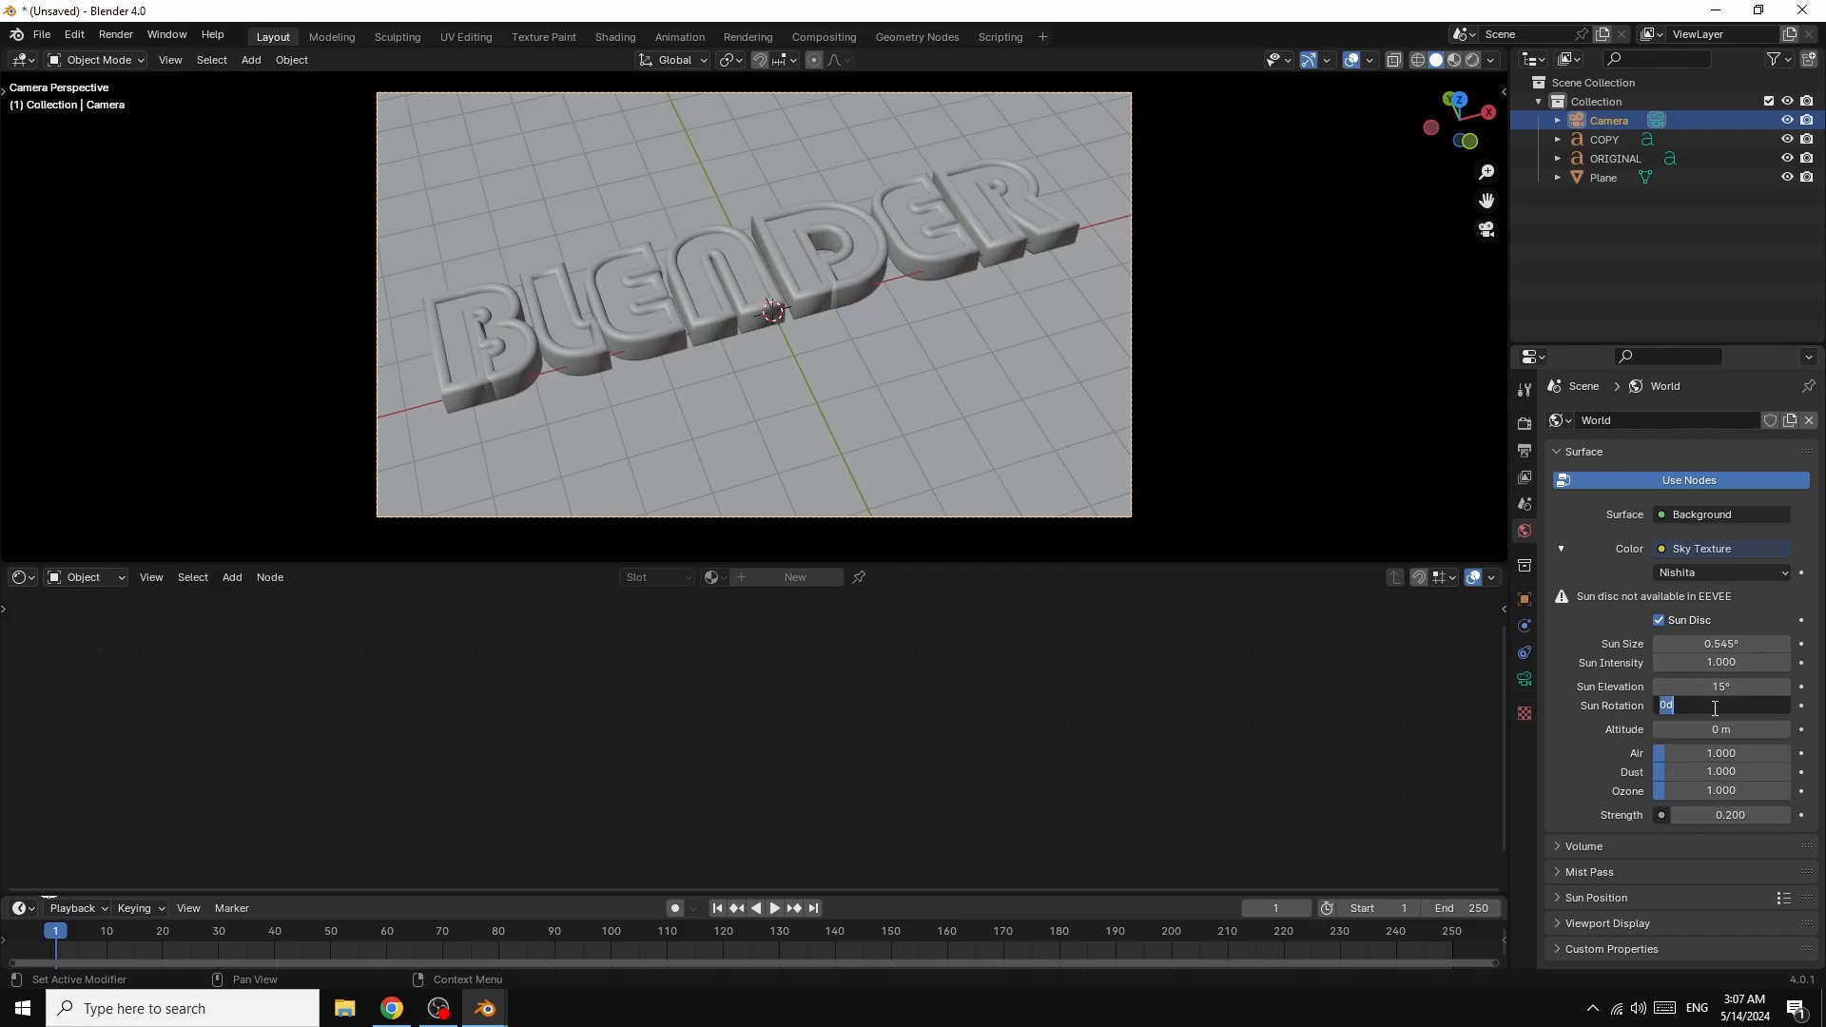
type("180")
key("Return")
left_click_drag(1715, 687, 1702, 686)
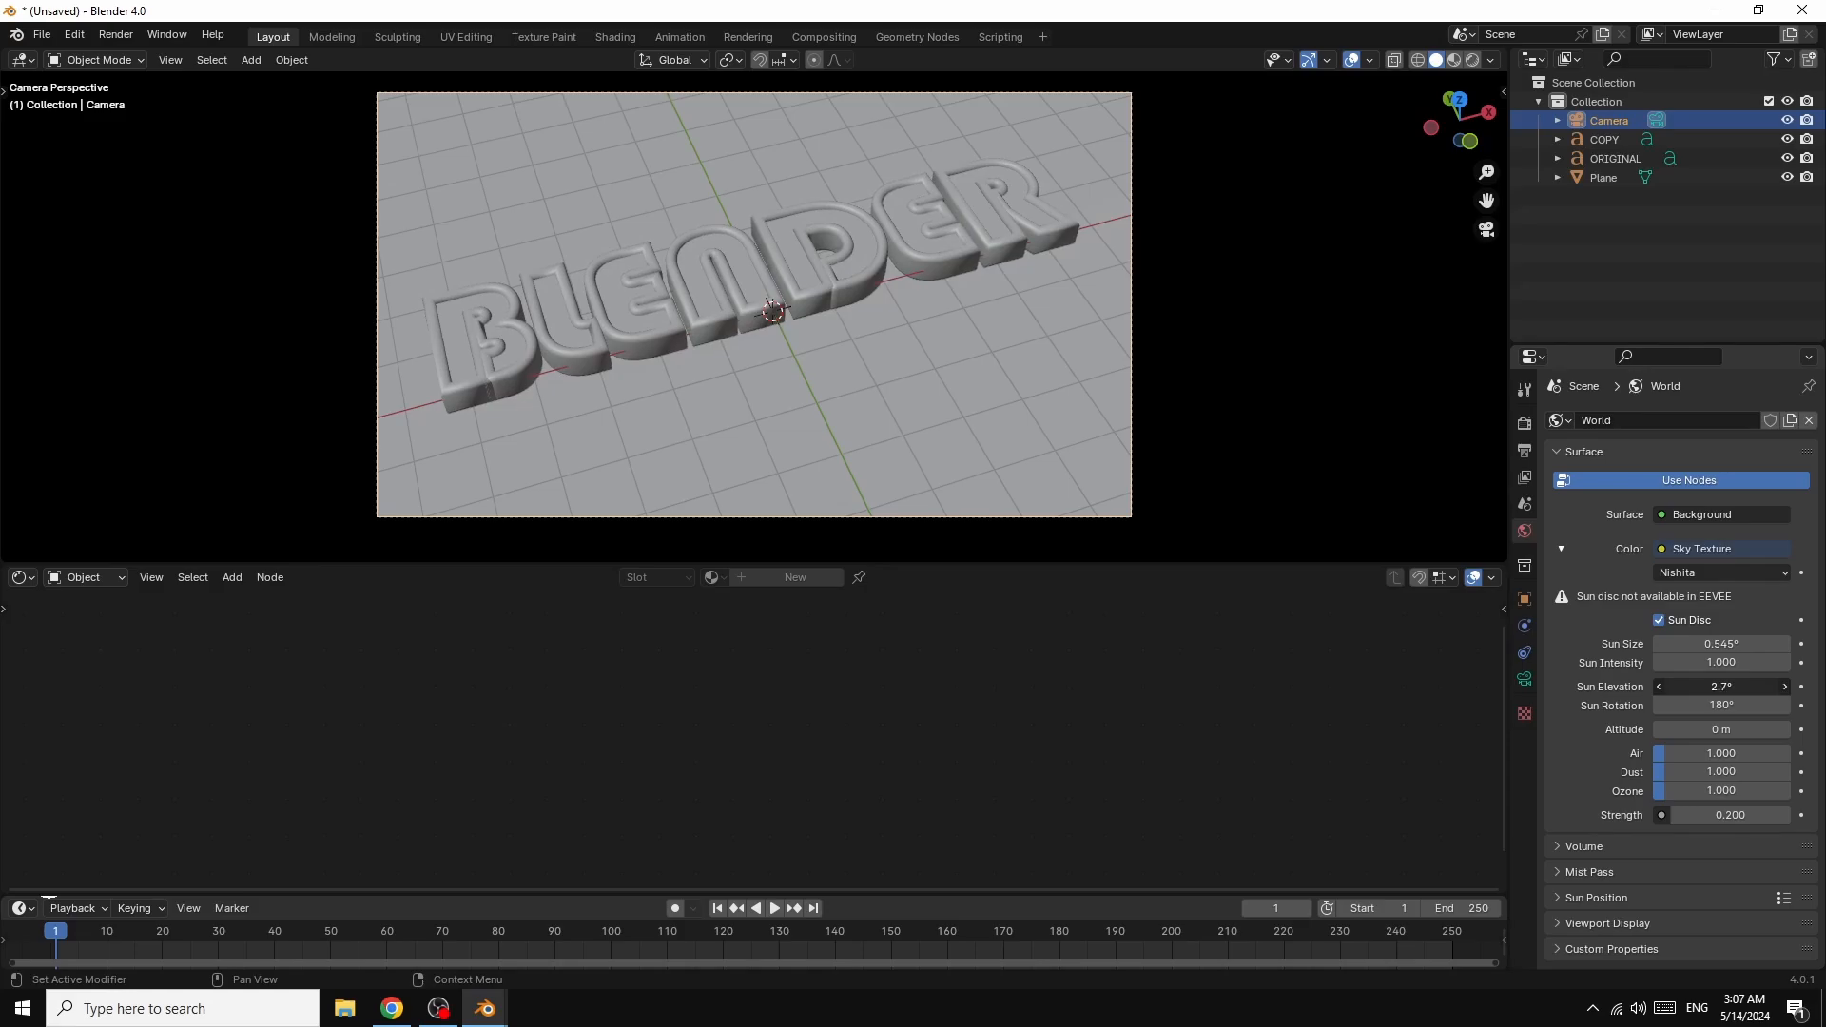
left_click(1453, 59)
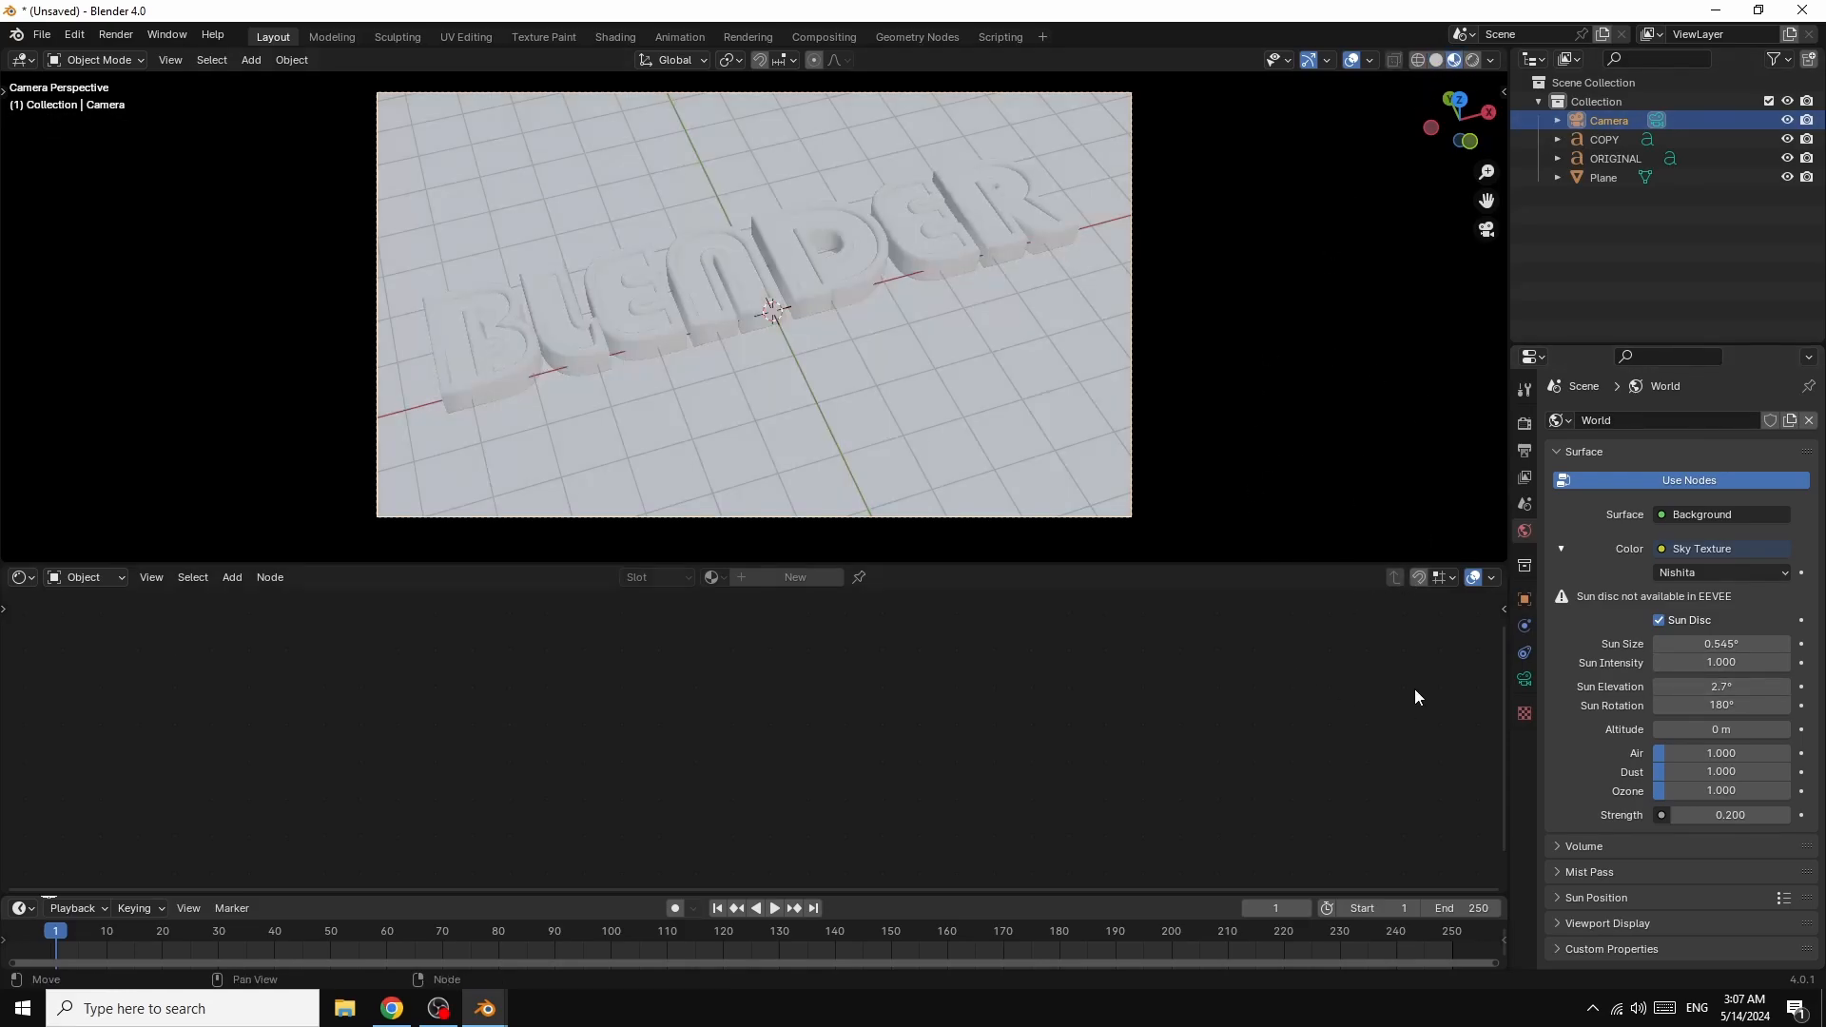
- Change the render engine to Cycles with GPU Compute as the device
left_click(1525, 432)
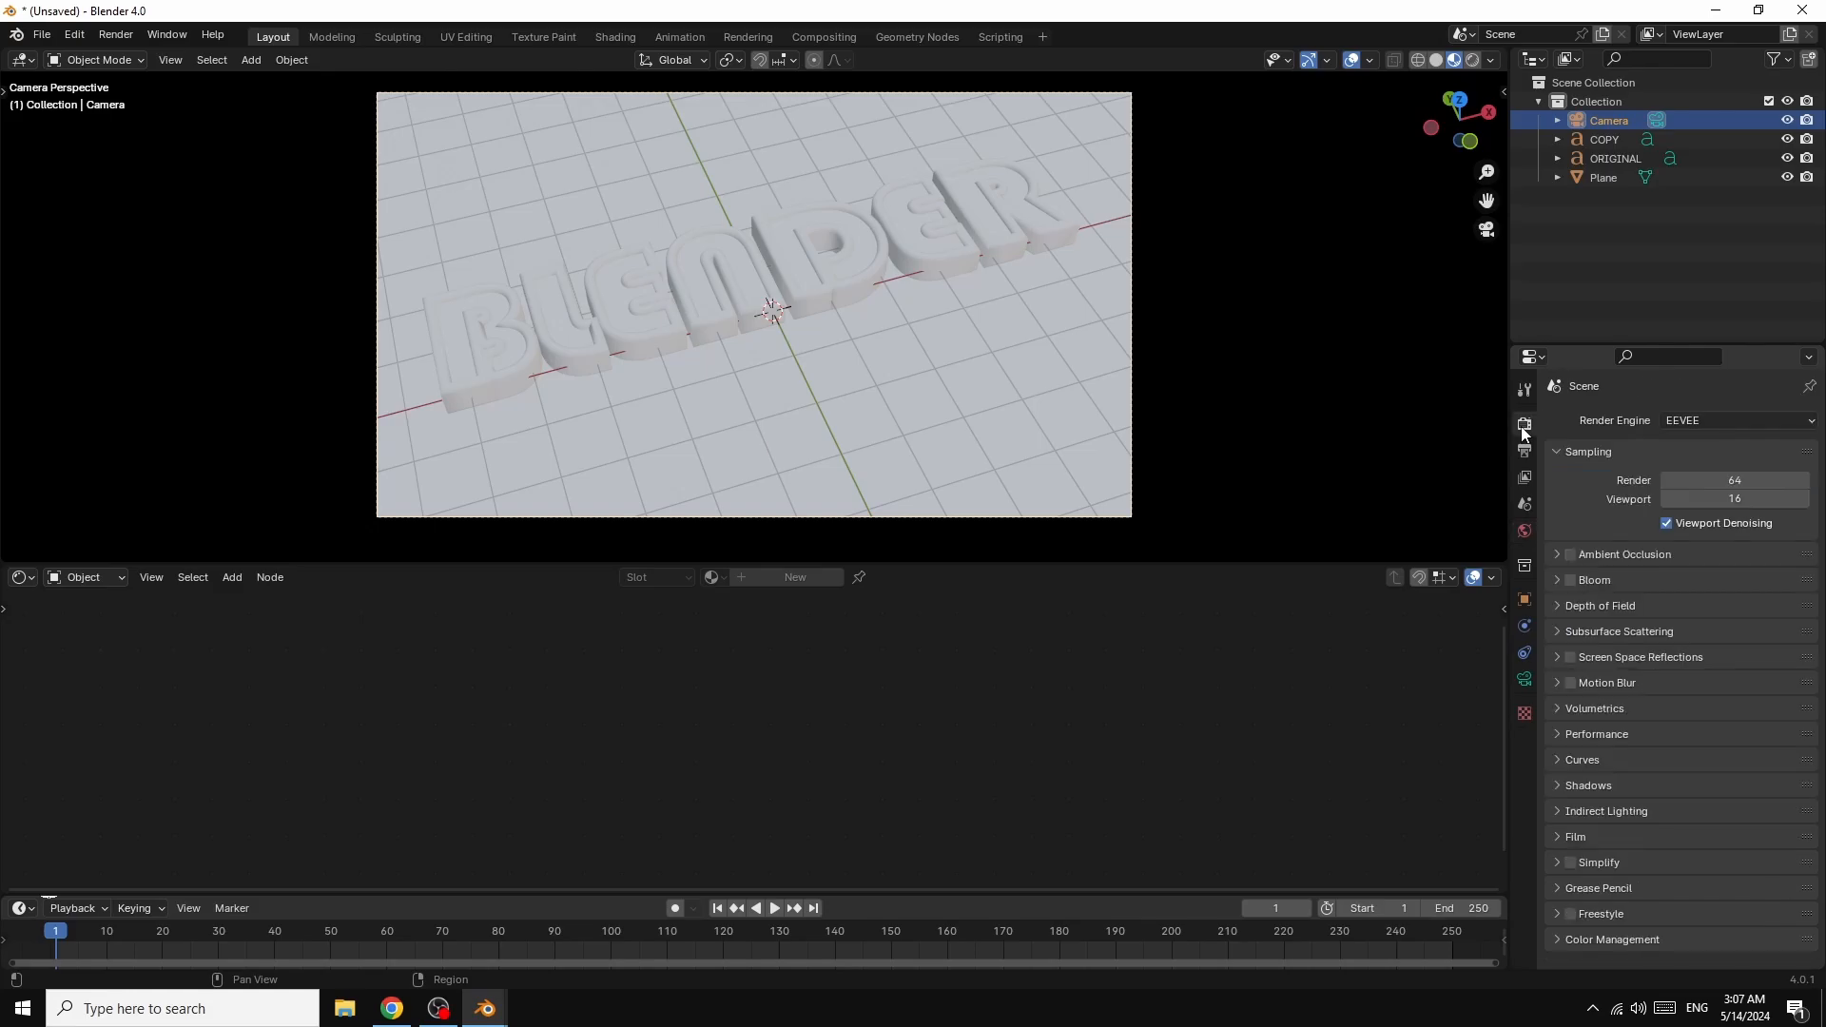
left_click(1697, 421)
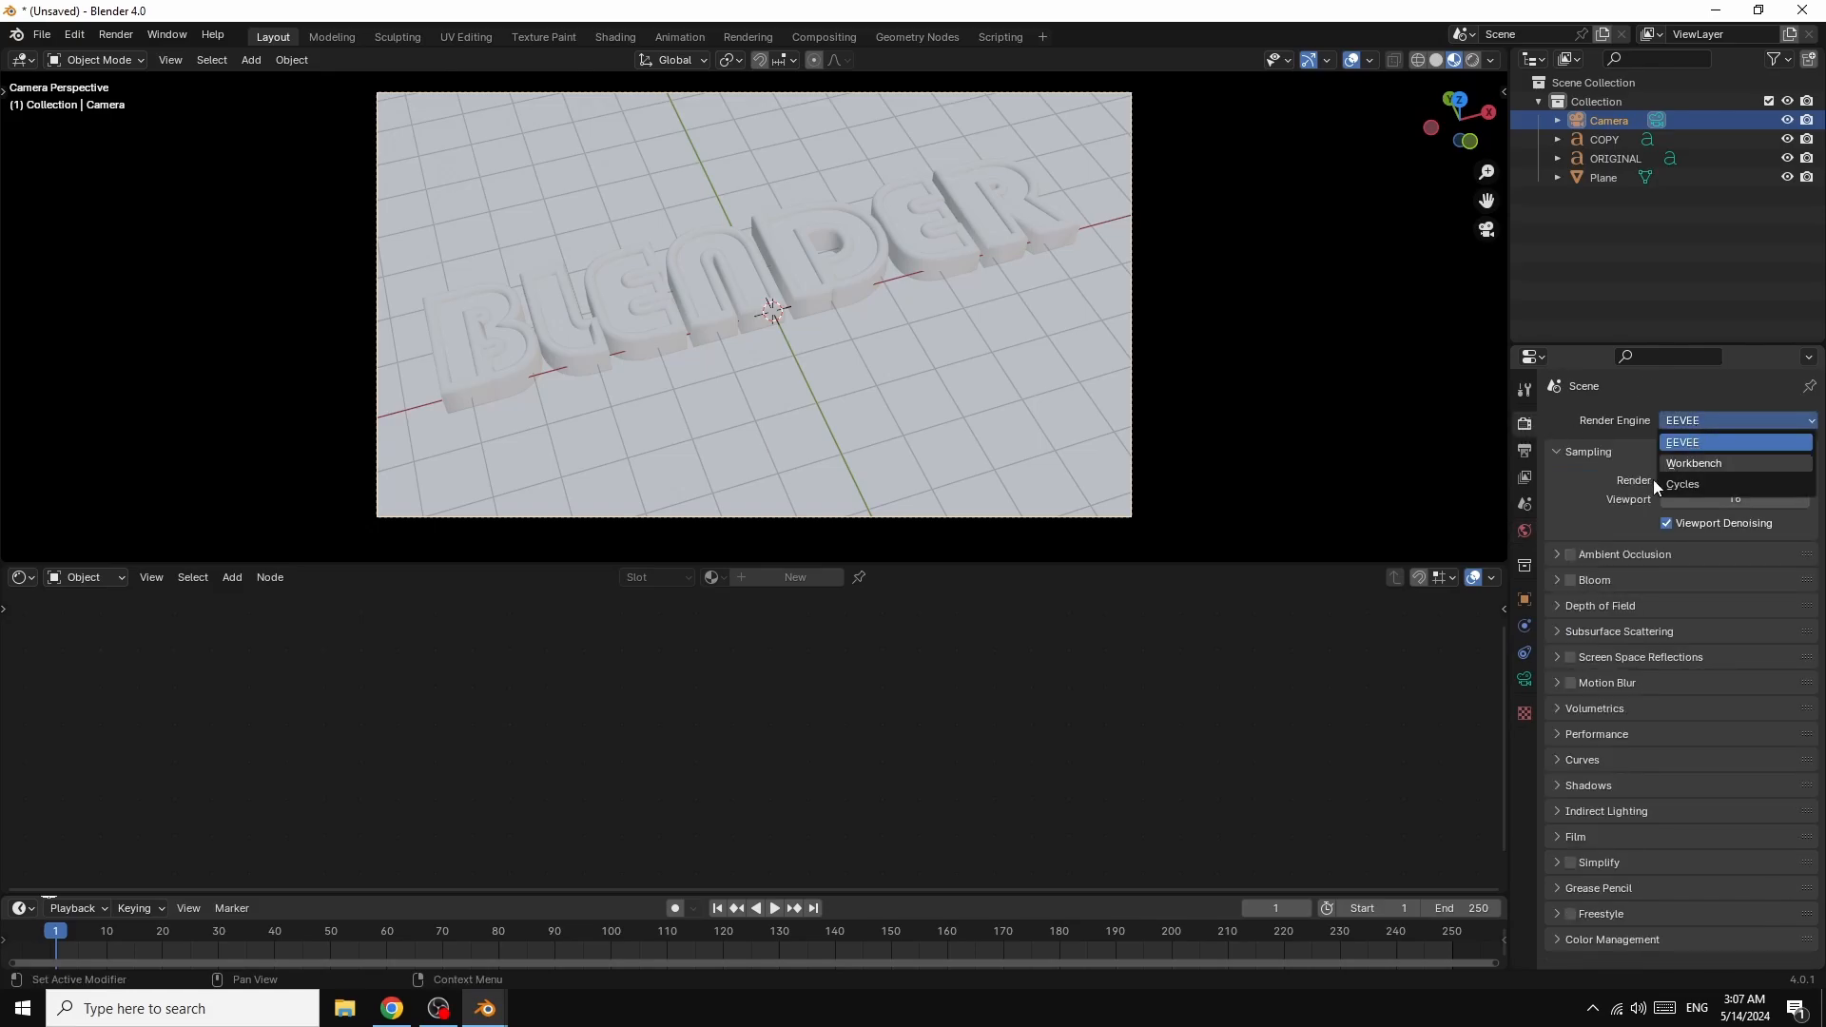
left_click(1682, 485)
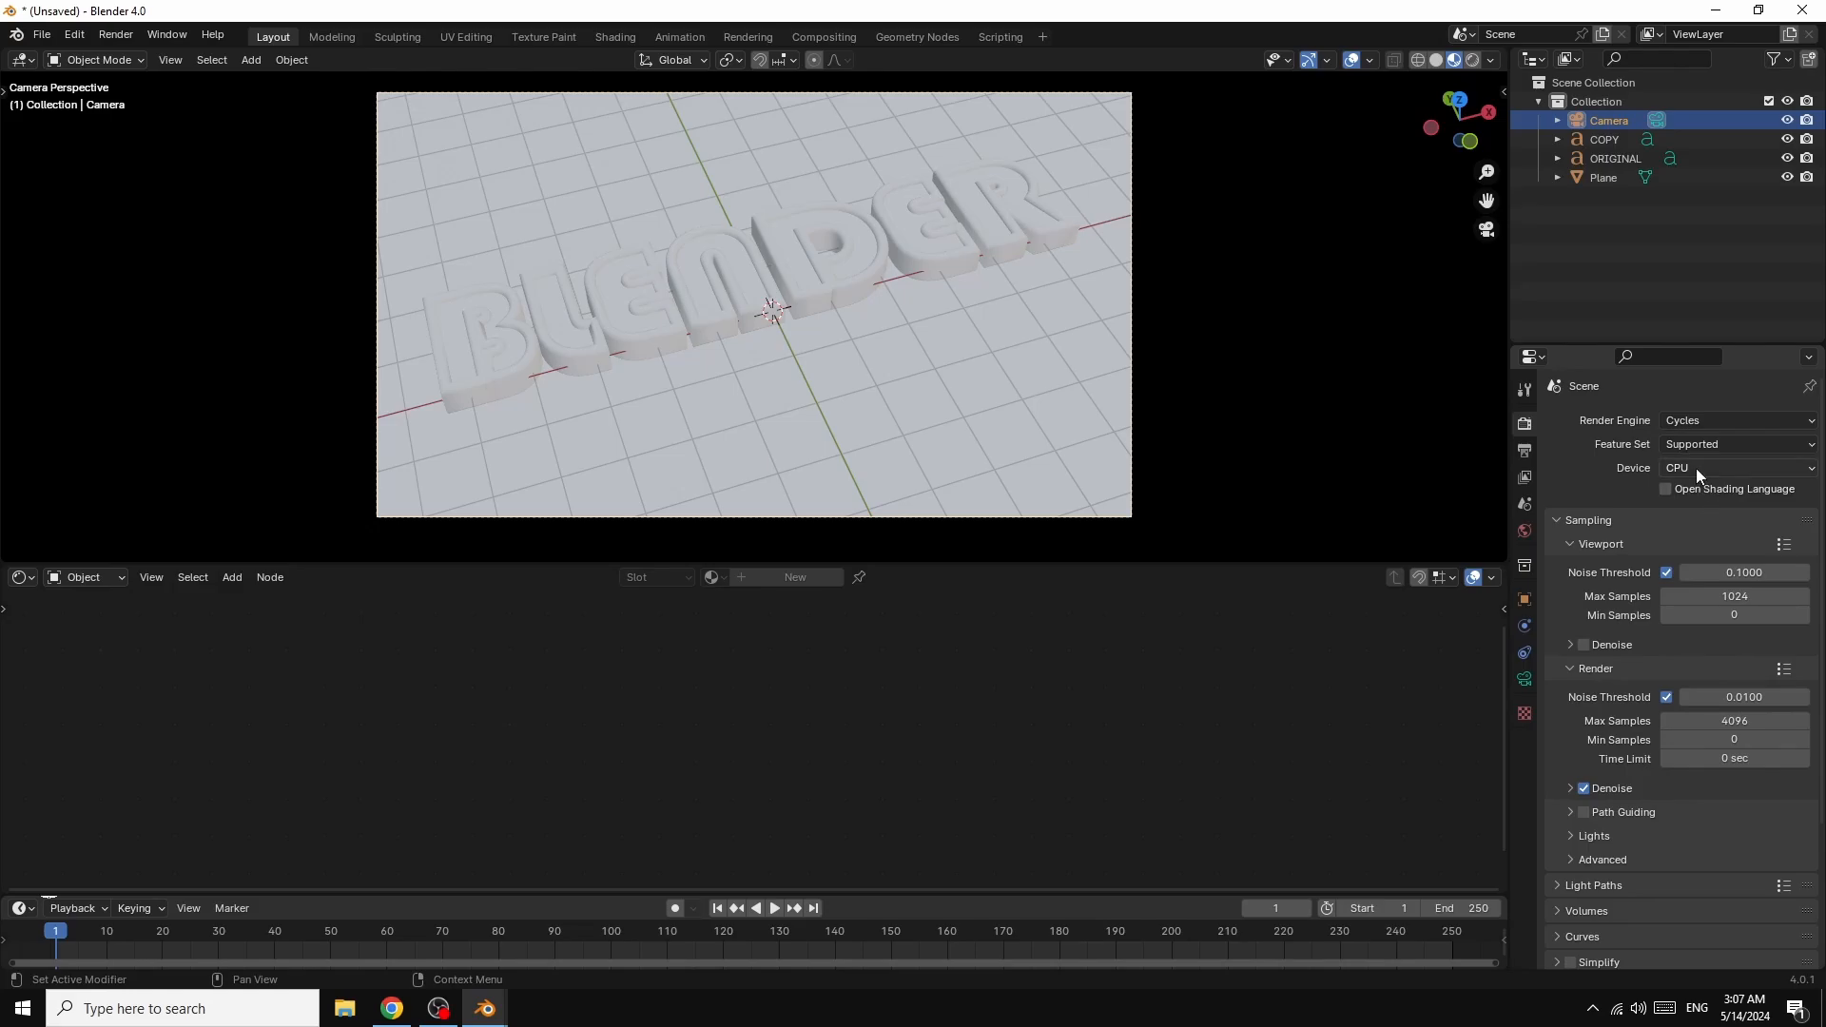
left_click(1697, 468)
left_click(1691, 513)
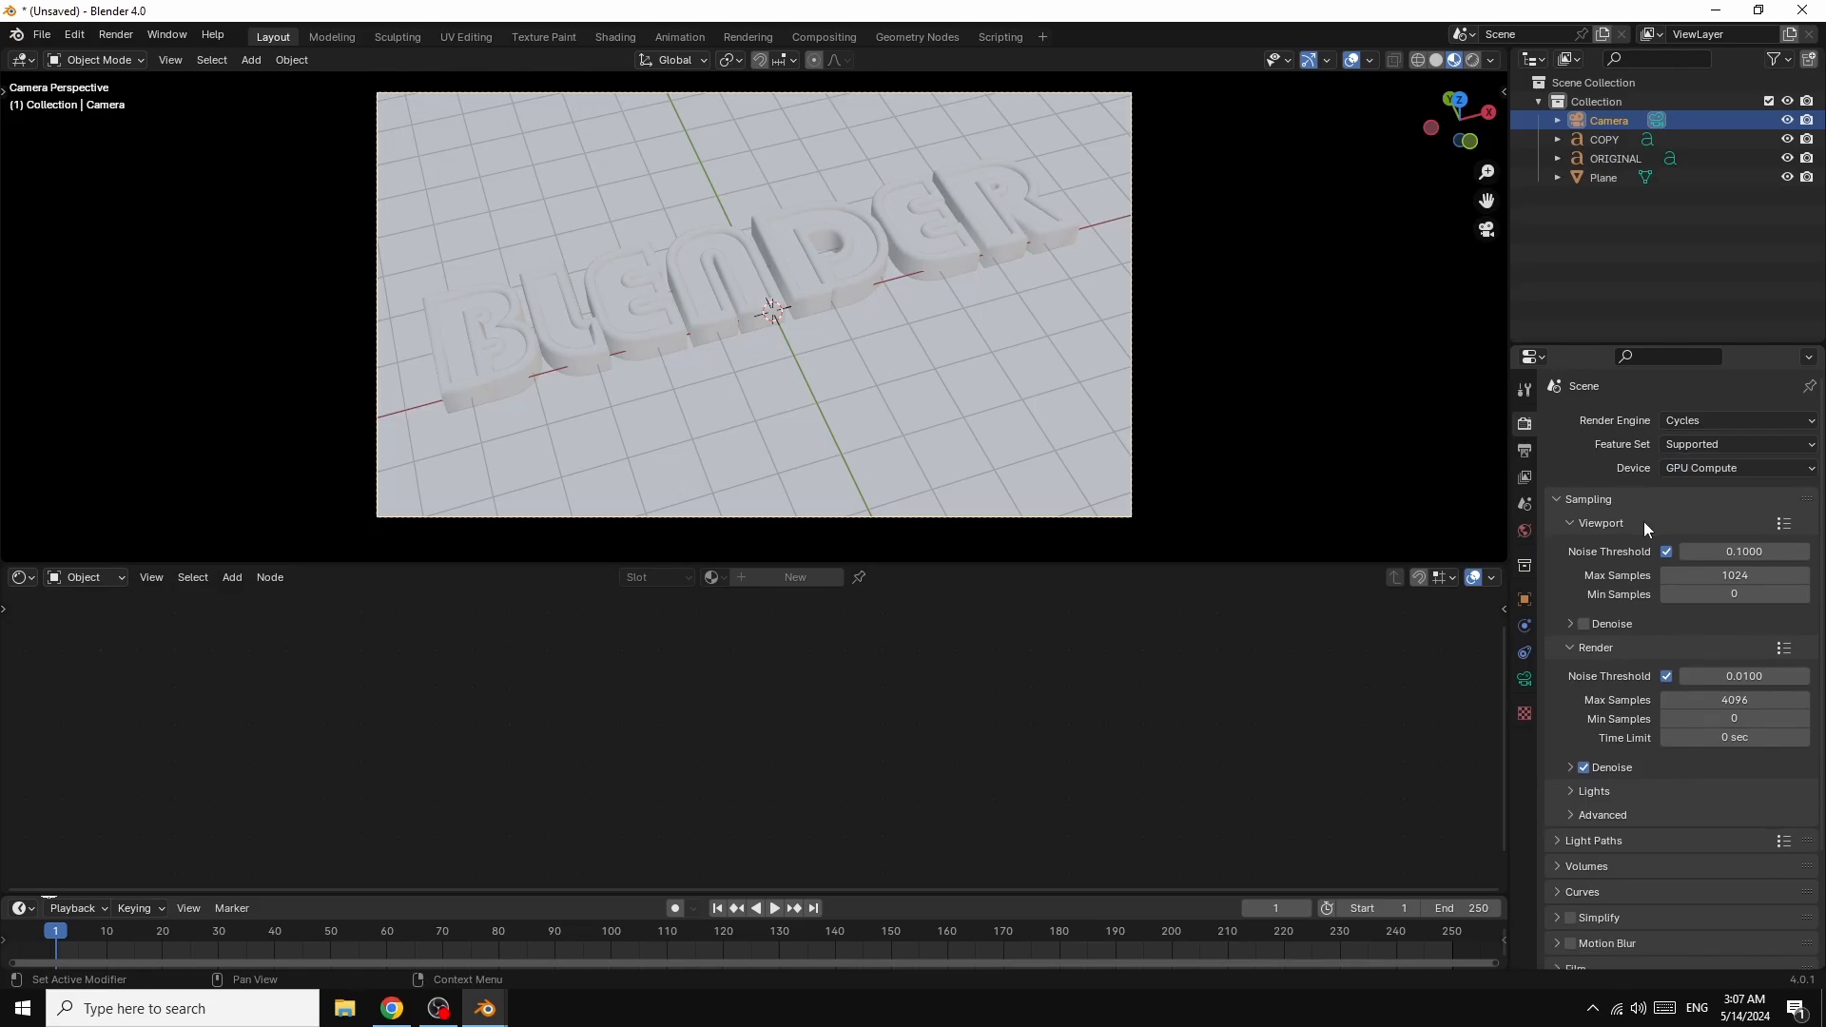
- Set the maximum samples to 32 for the viewport and 50 for the render, and enable viewport denoising
left_click(1739, 576)
type("32")
key("Return")
left_click(1739, 702)
type("50")
key("Return")
scroll(1674, 742, "down", 2)
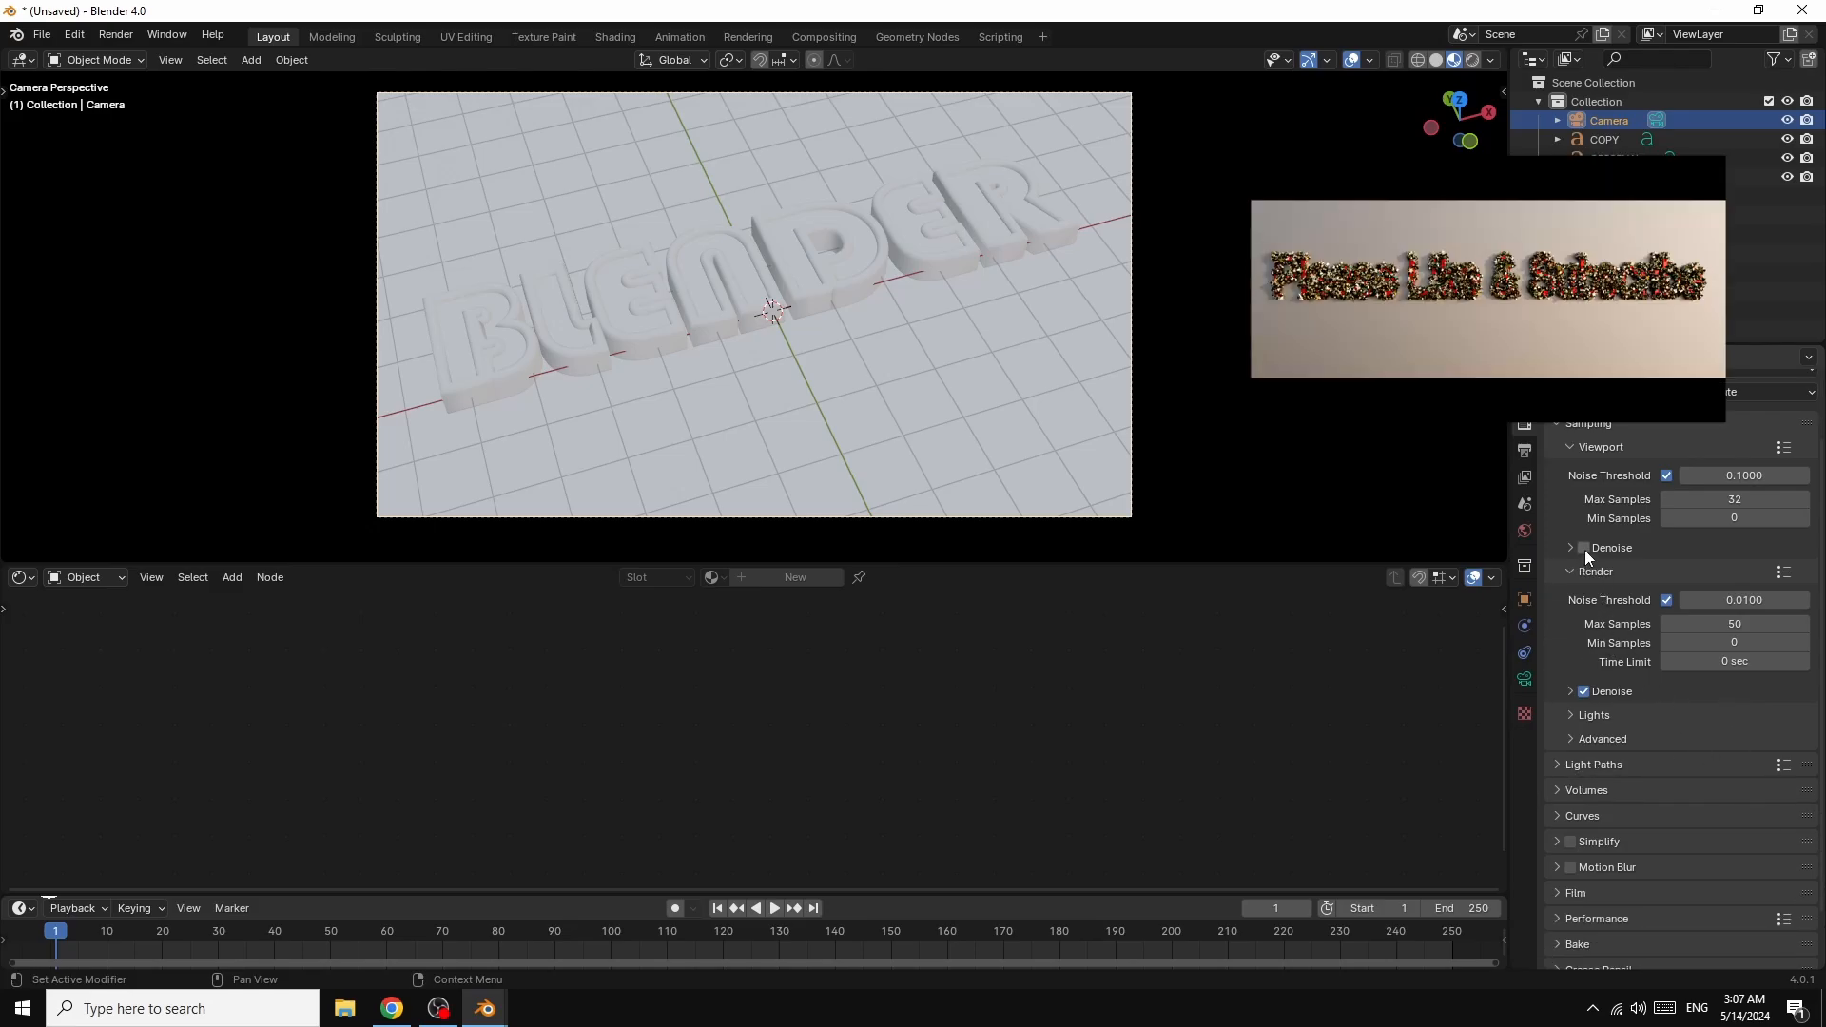
left_click(1583, 549)
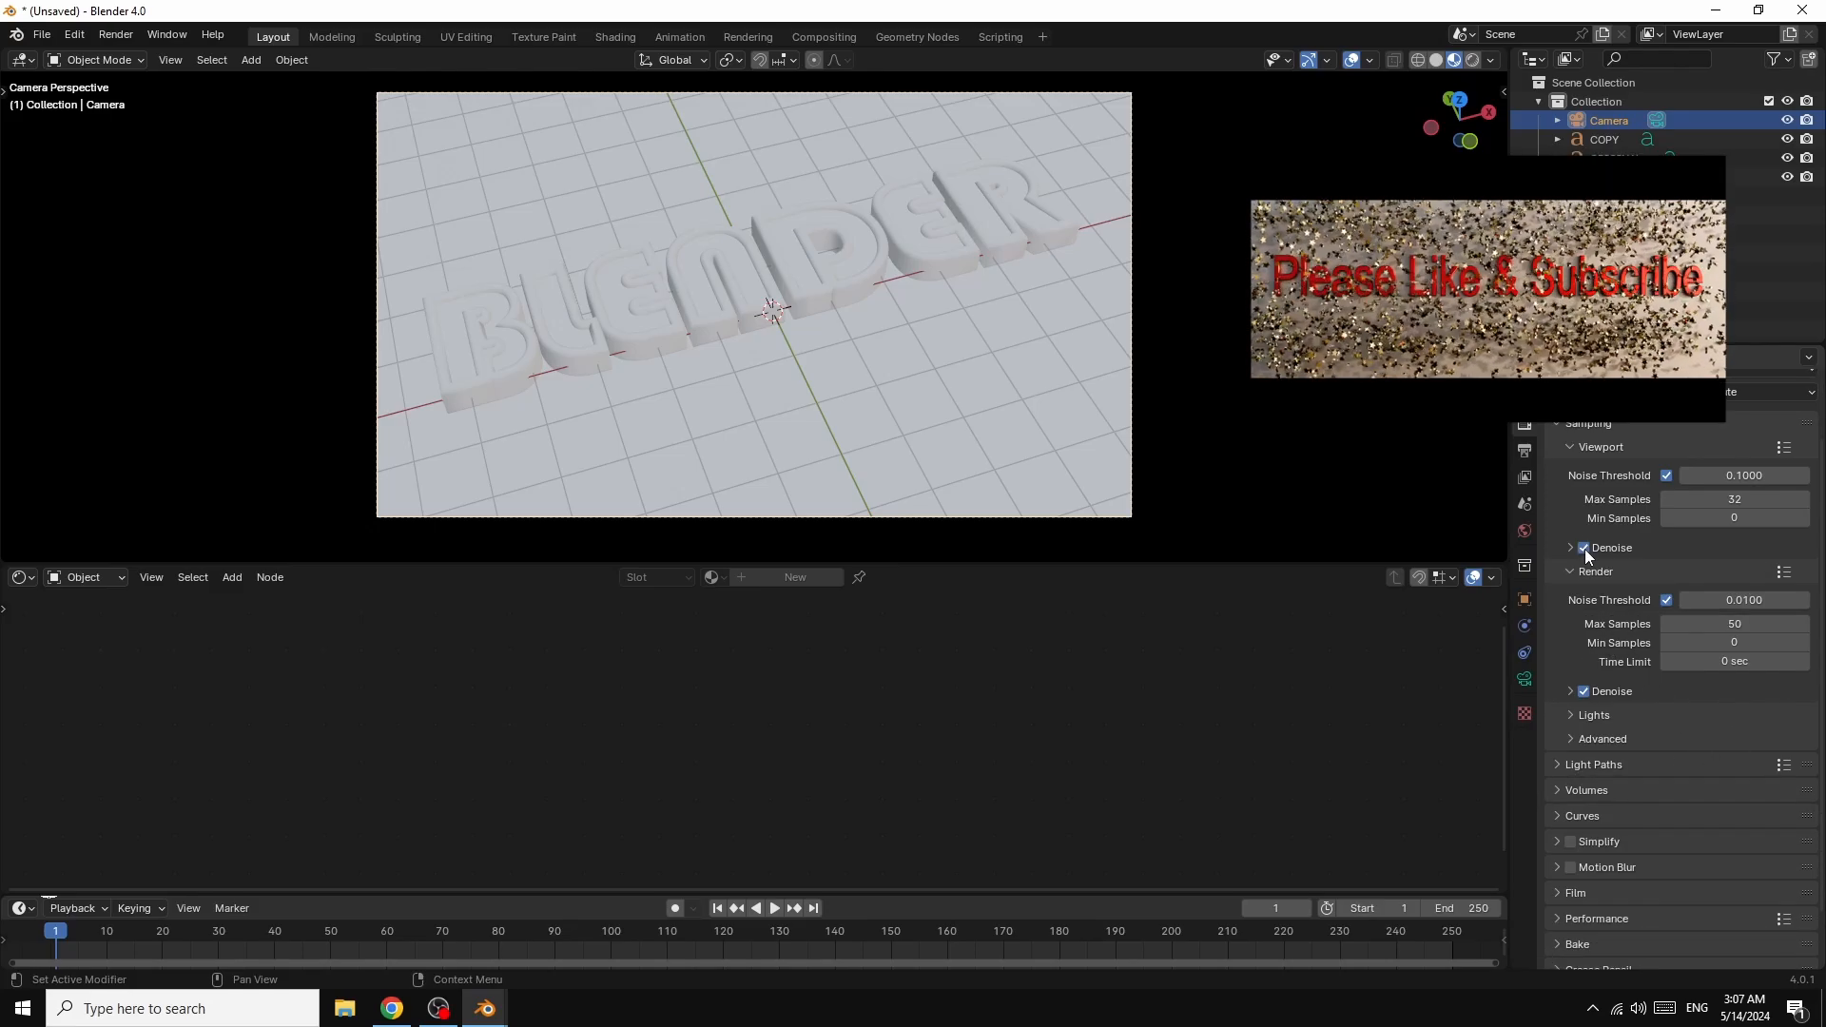
- Set all the light path max bounces, from Total through Transparent, to 1
left_click(1556, 767)
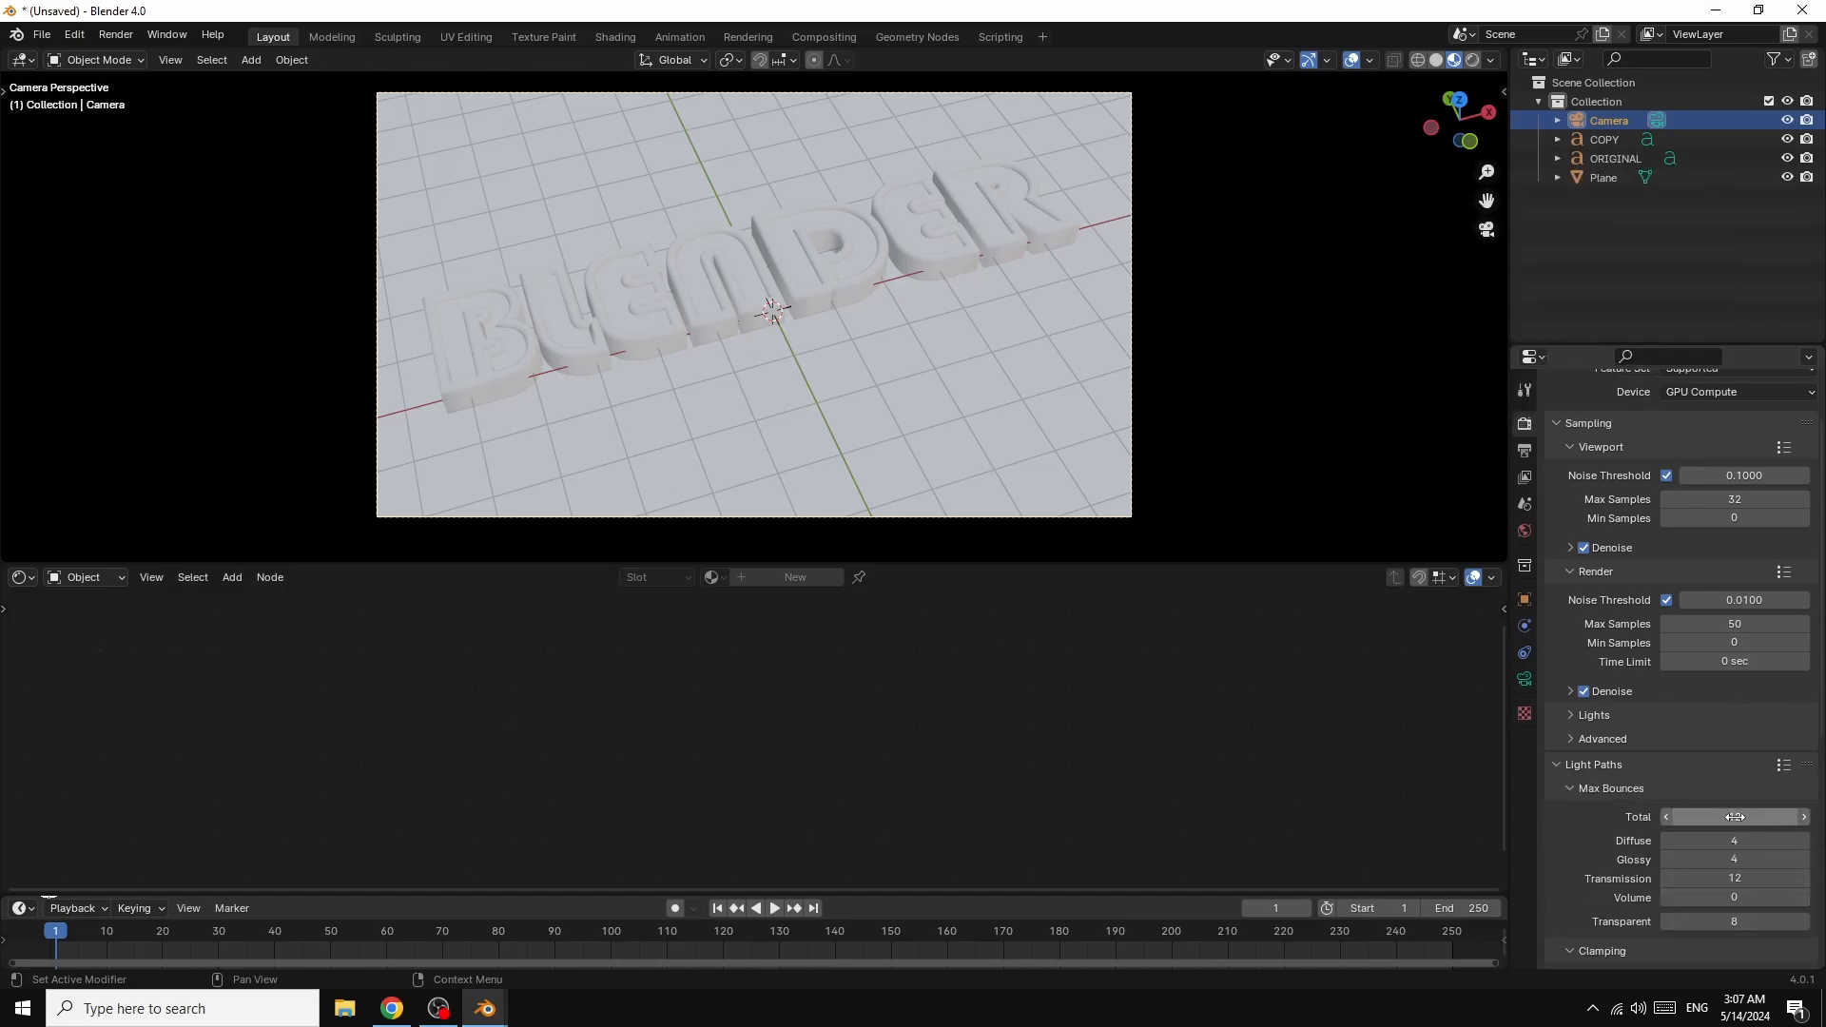
left_click_drag(1735, 817, 1735, 922)
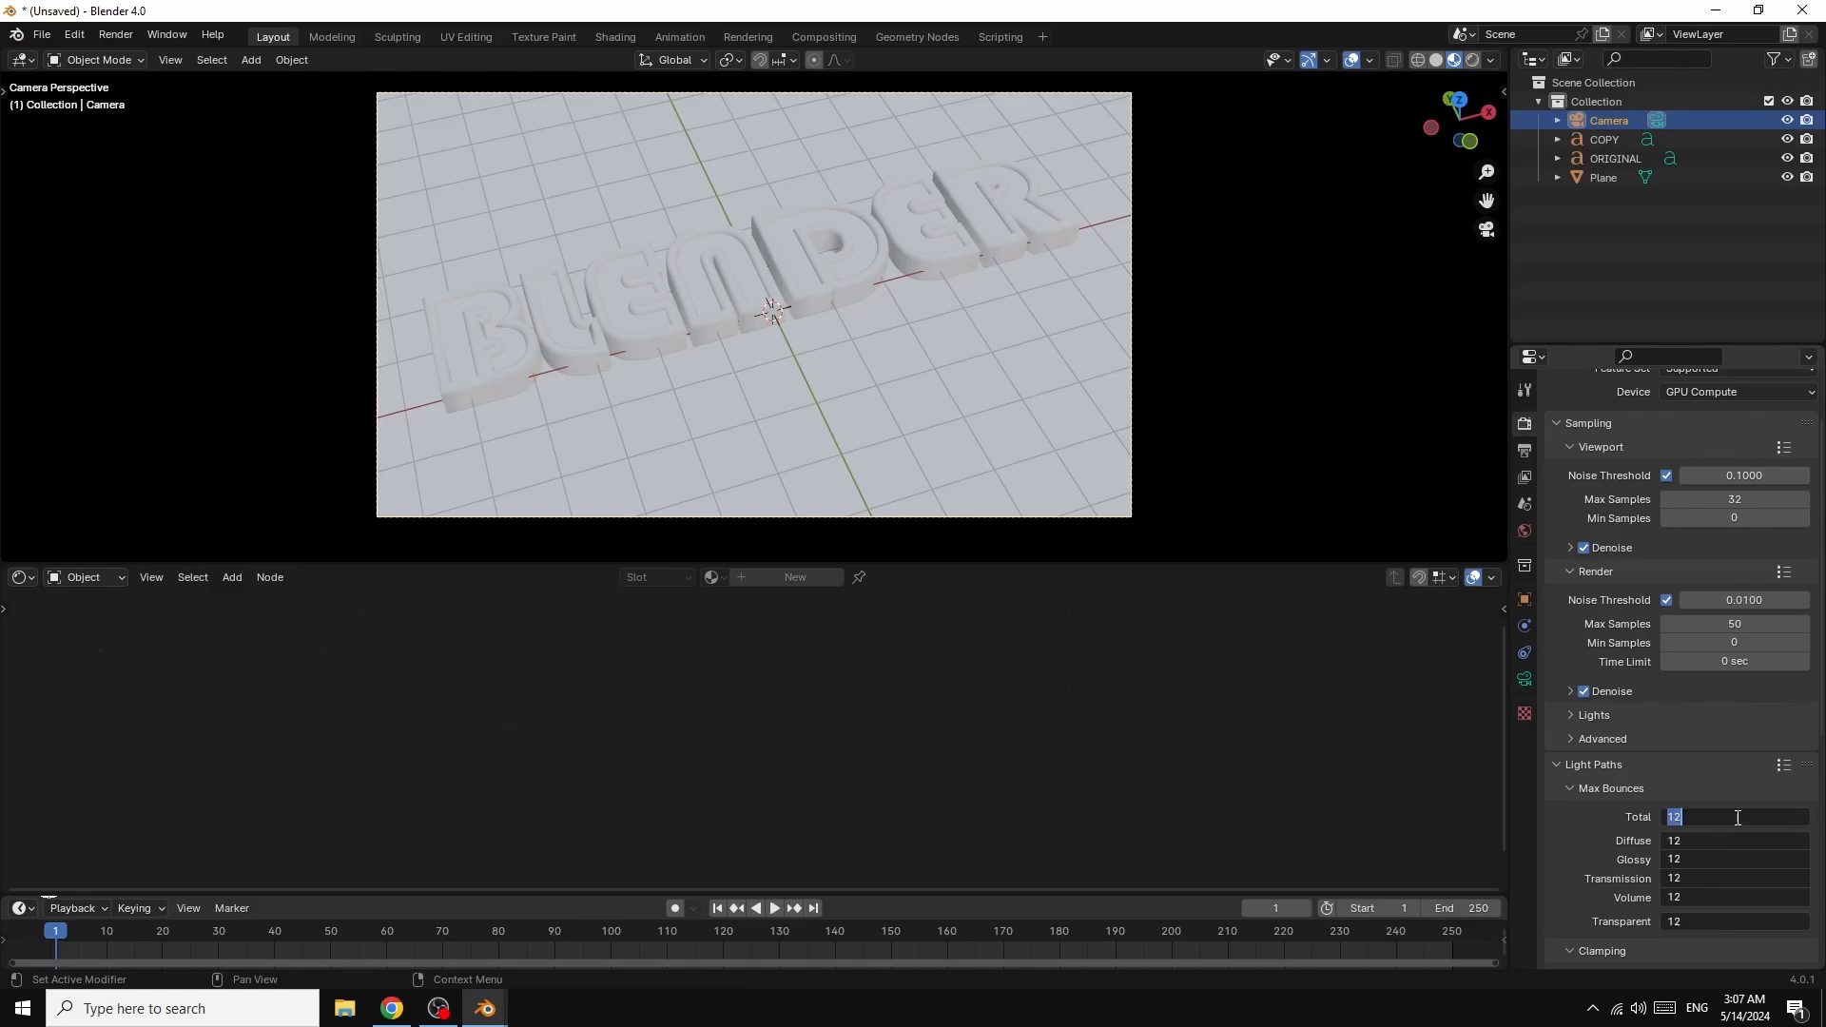
type("1")
key("Return")
- Disable reflective and refractive caustics and enable Fast GI Approximation
scroll(1655, 833, "down", 8)
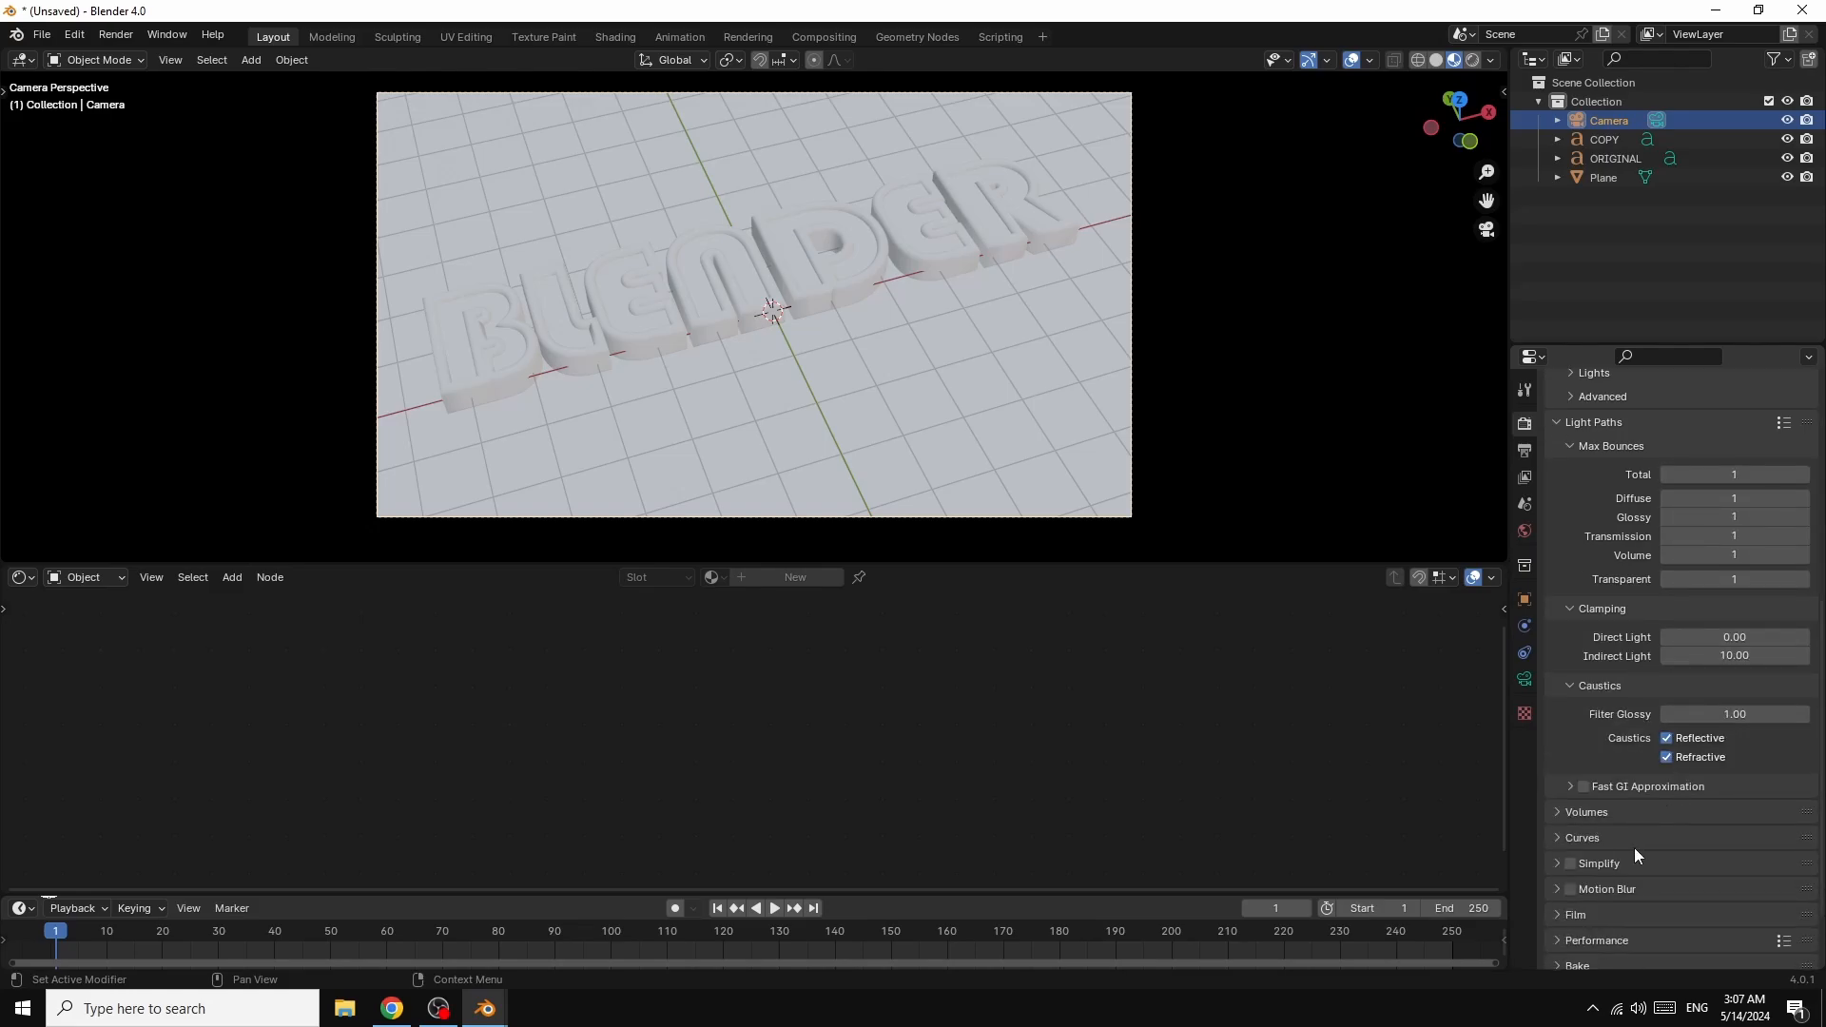
left_click(1667, 739)
left_click(1584, 786)
- Set the color management look to Very High Contrast
scroll(1693, 839, "down", 3)
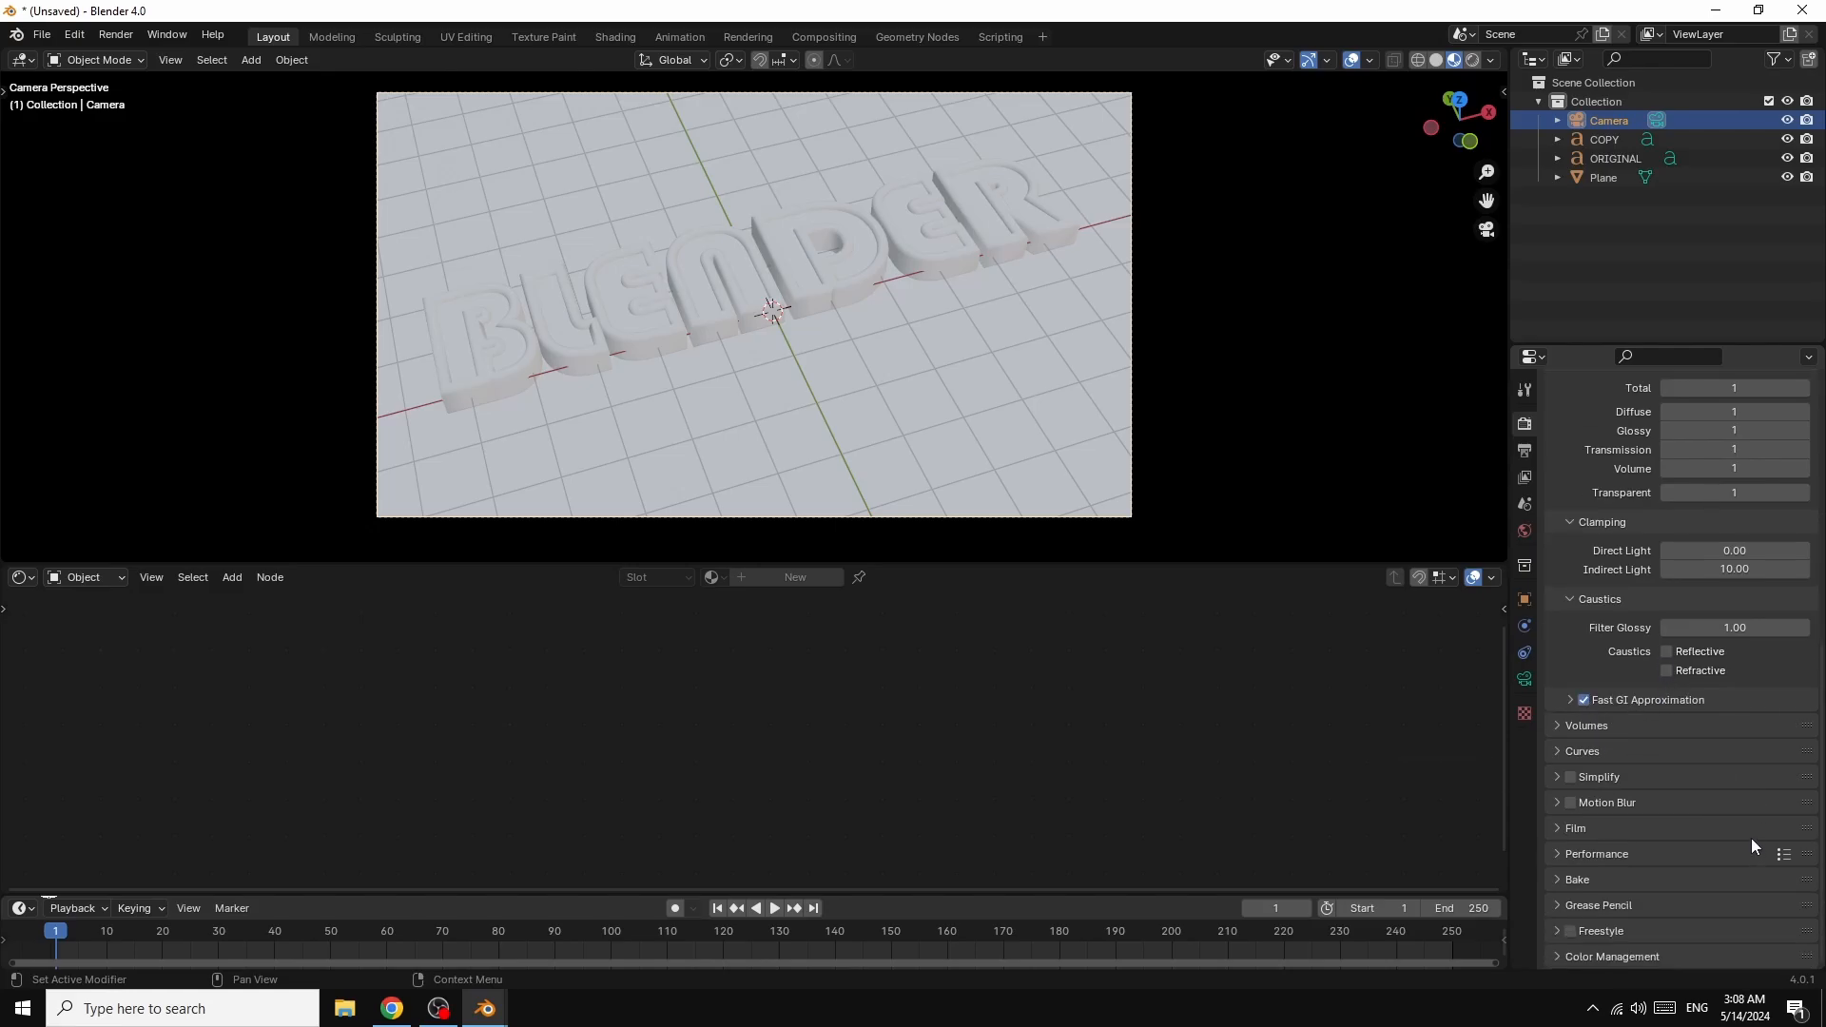
left_click(1561, 957)
scroll(1786, 824, "down", 6)
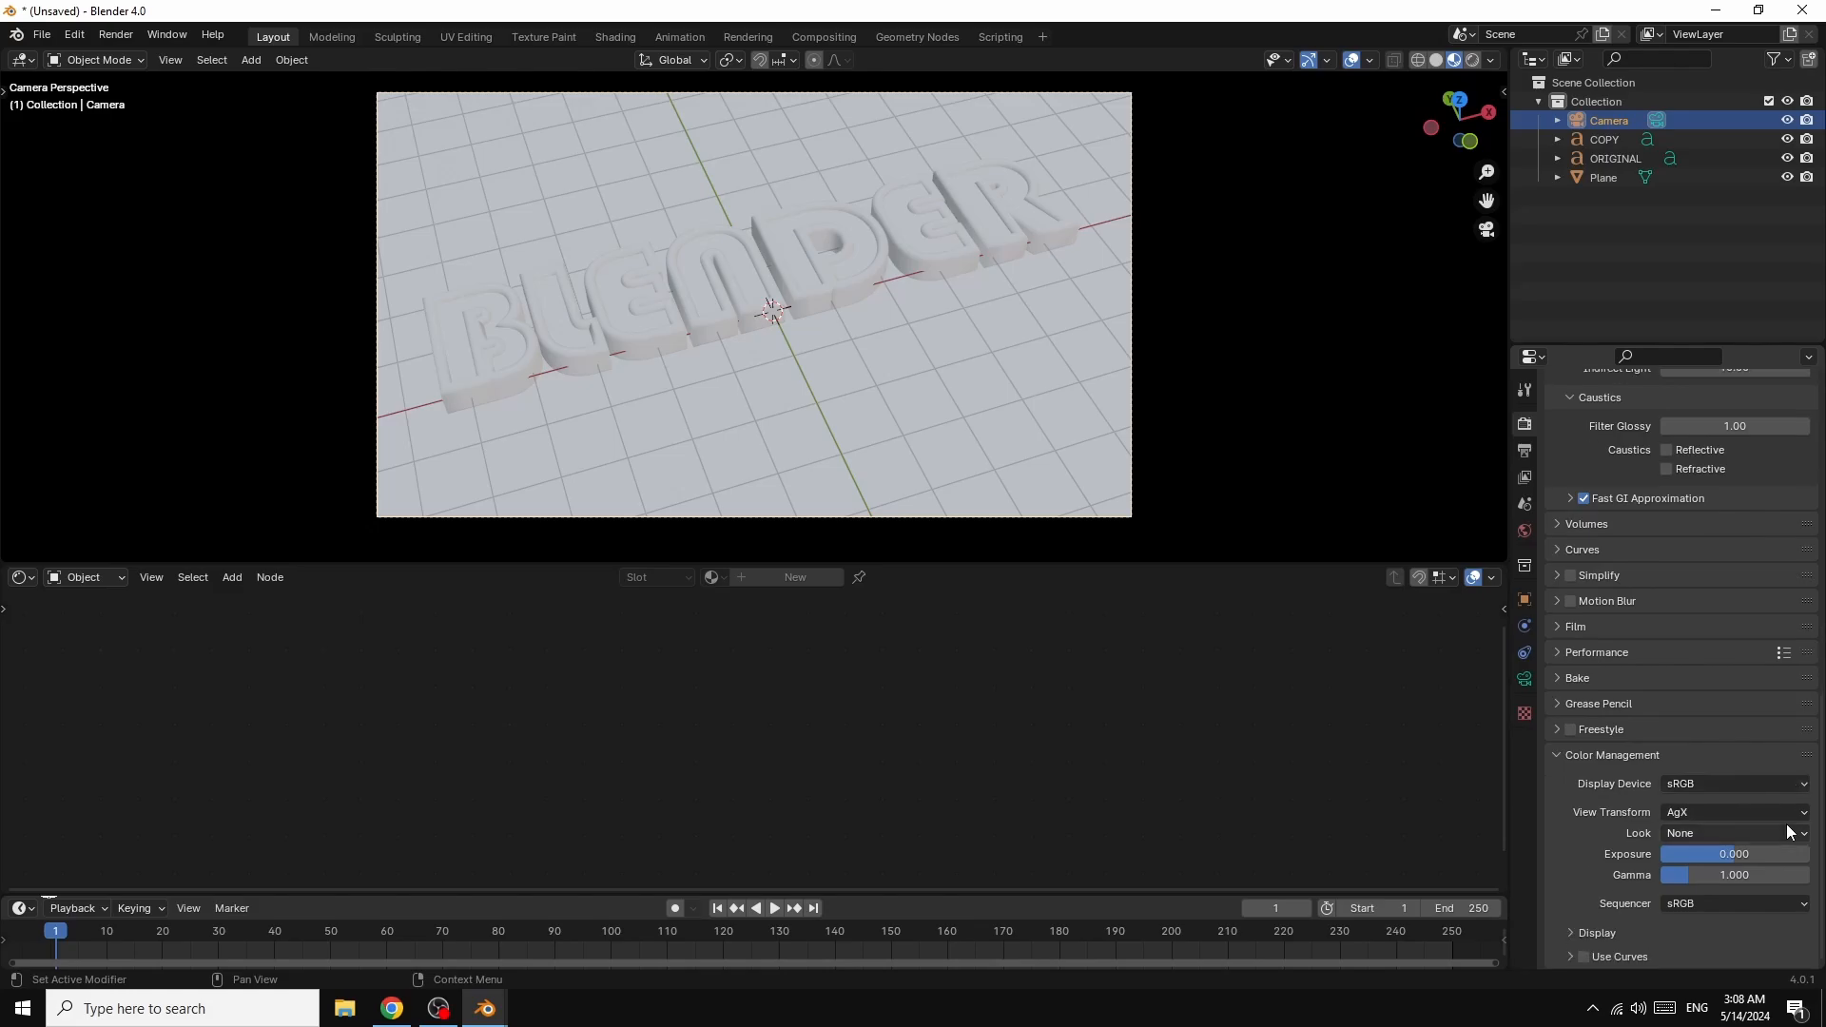
left_click(1692, 833)
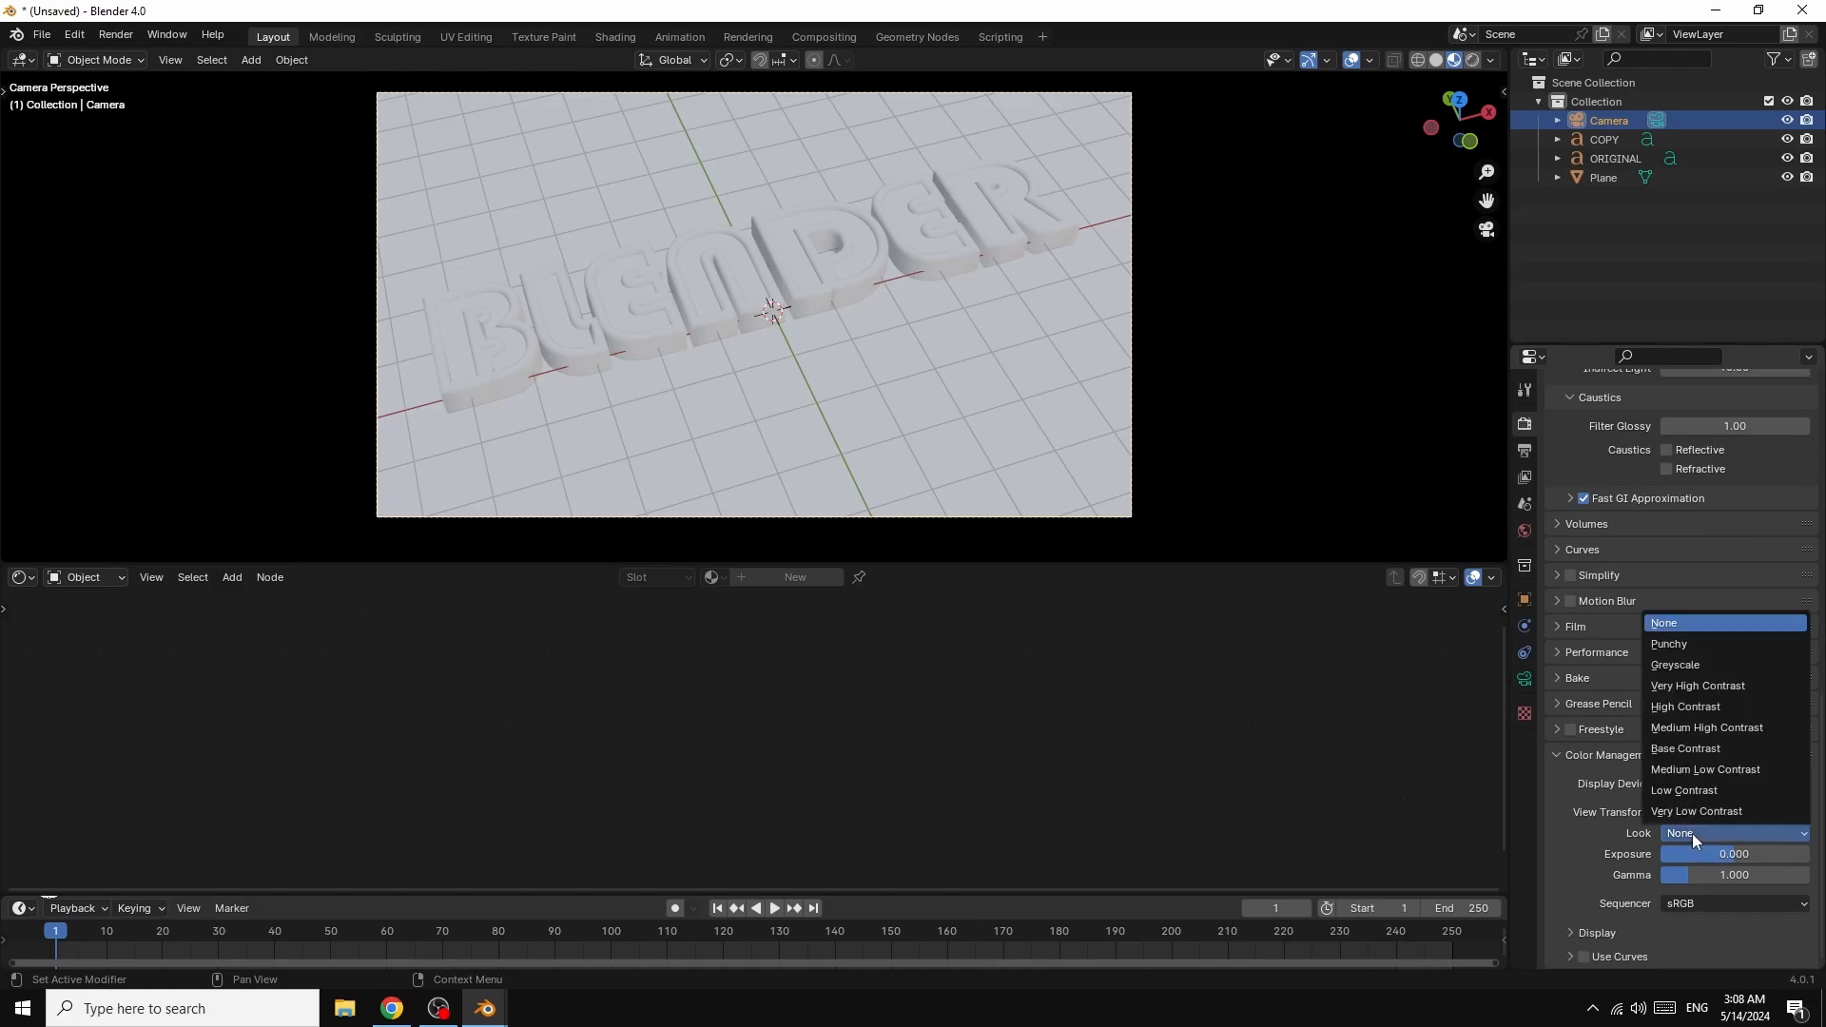
left_click(1692, 689)
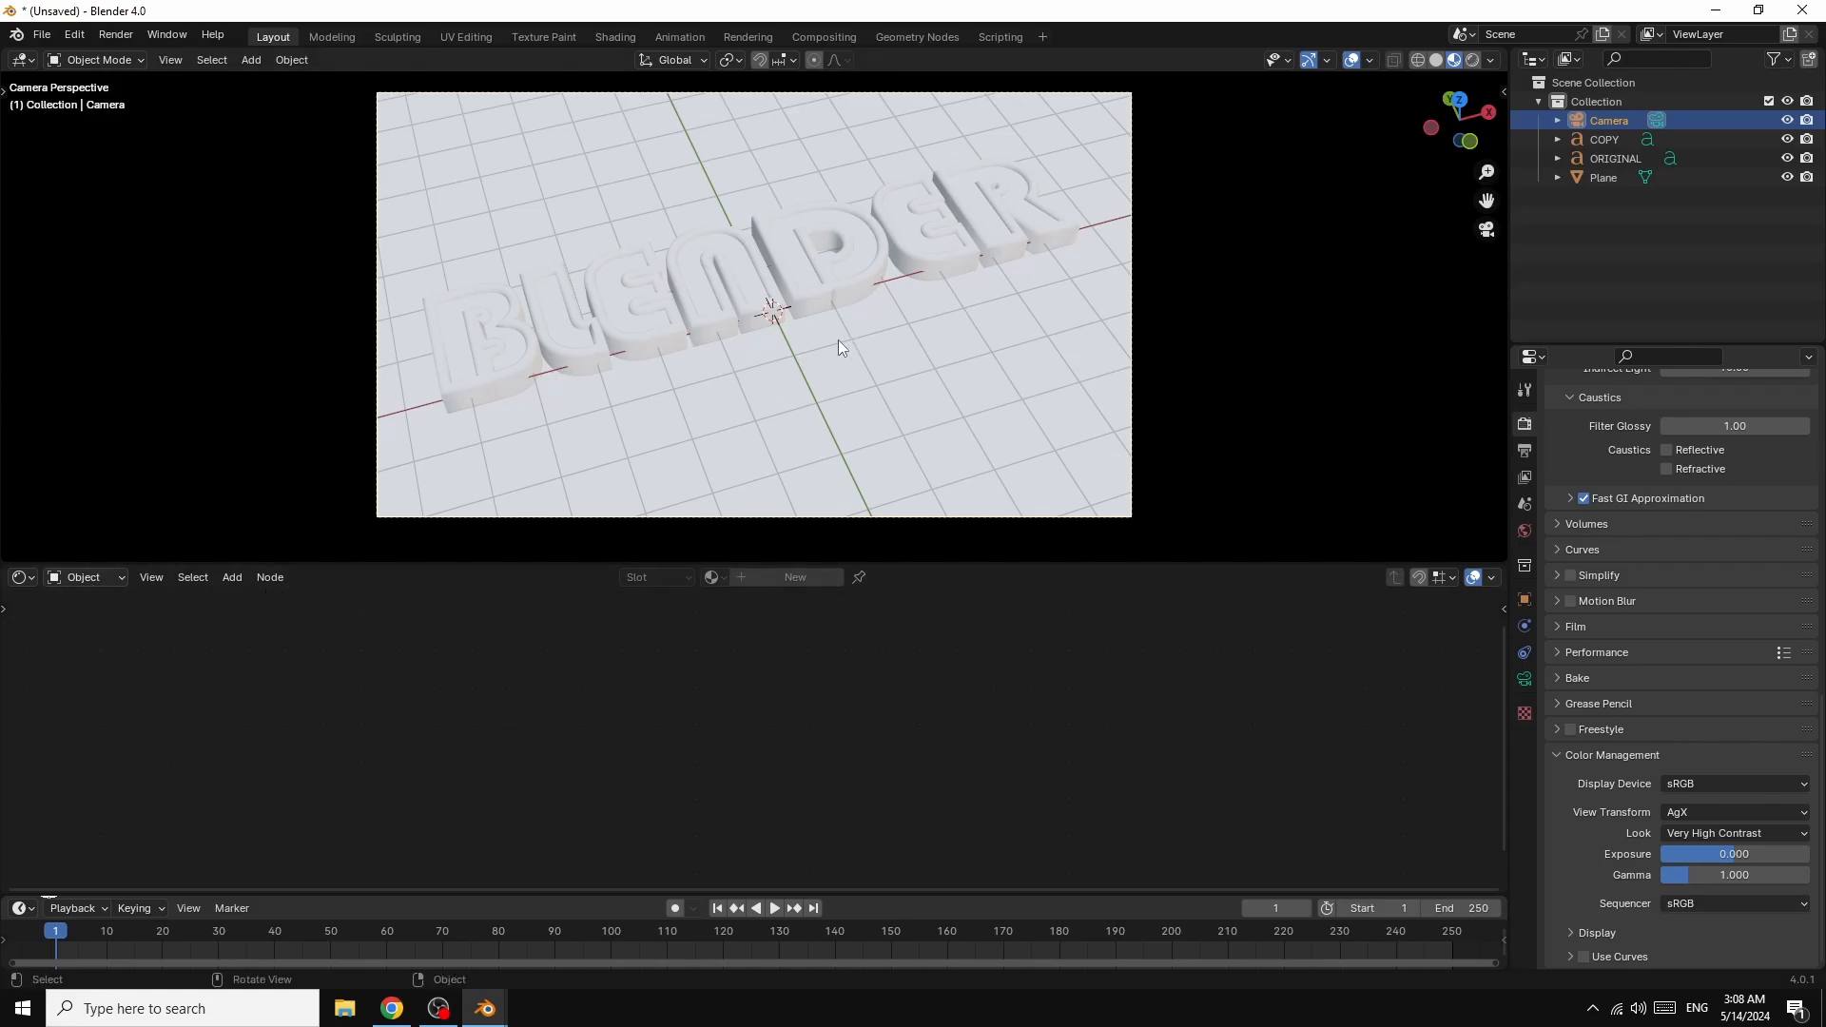
- Give the floor plane a new material and set its Principled BSDF metallic value to 1
left_click(901, 380)
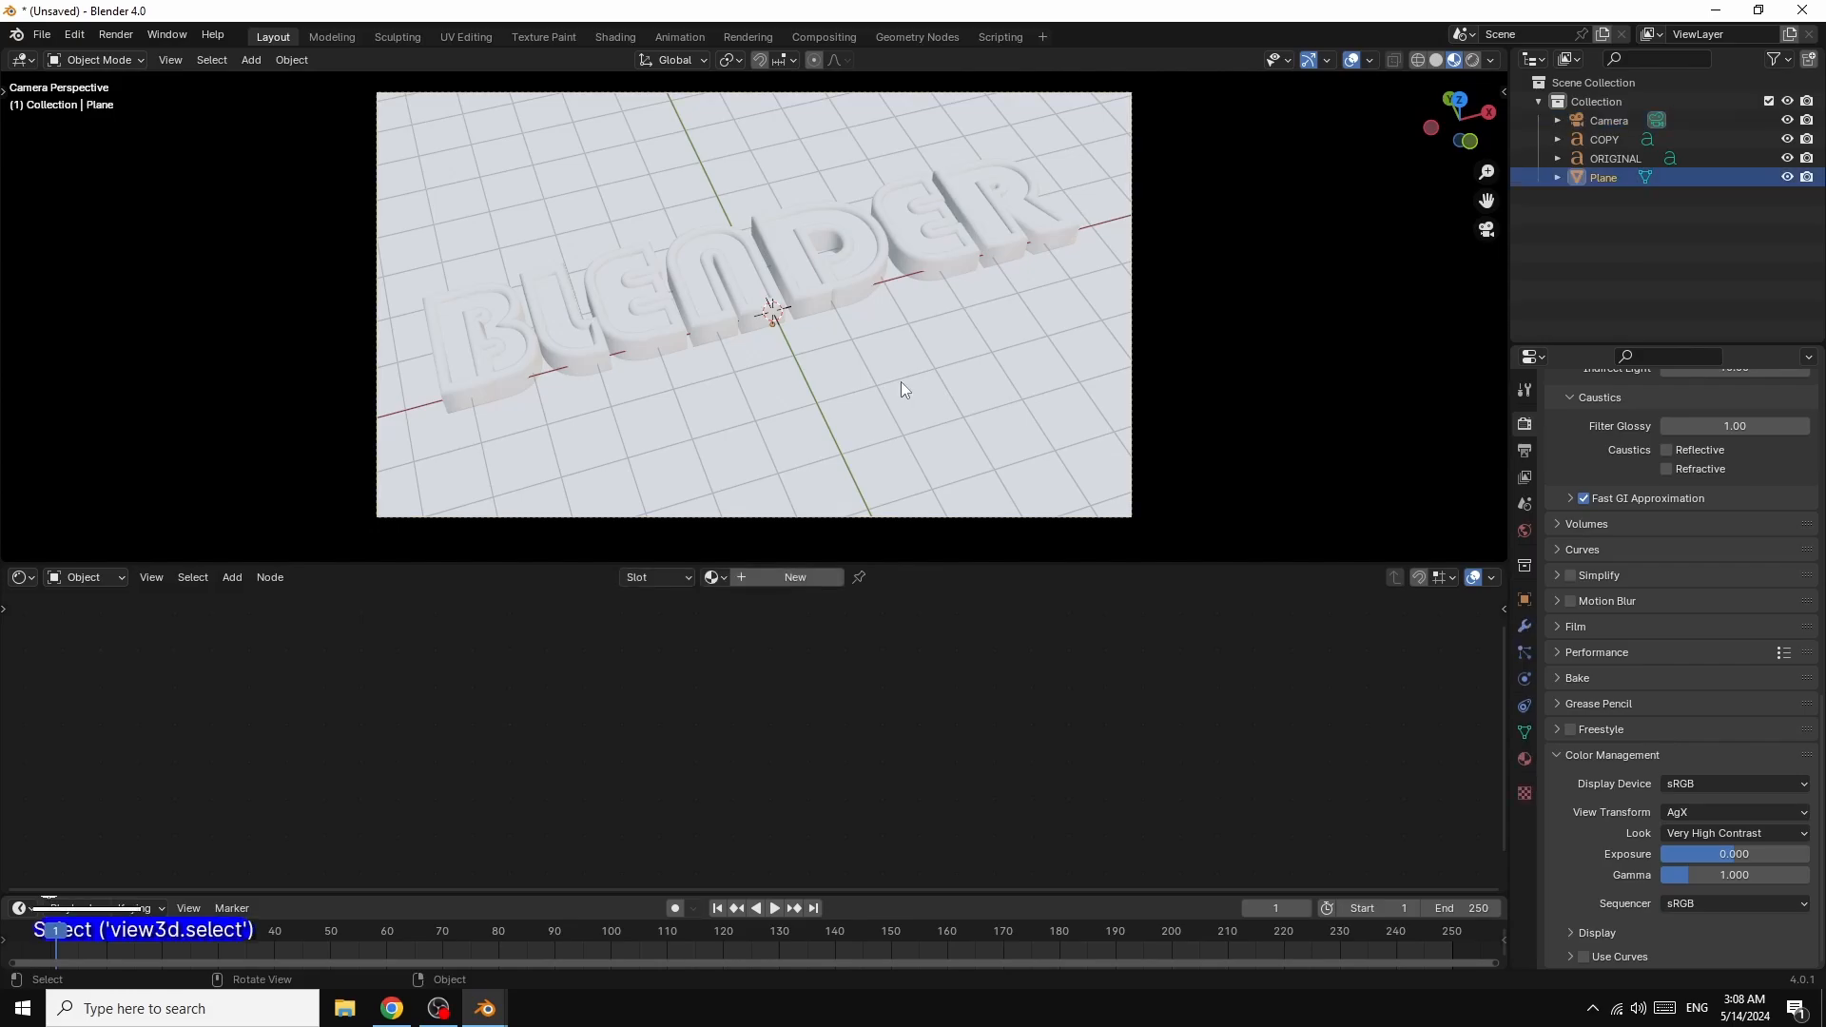
left_click(763, 577)
left_click_drag(697, 734, 747, 703)
scroll(964, 722, "up", 2)
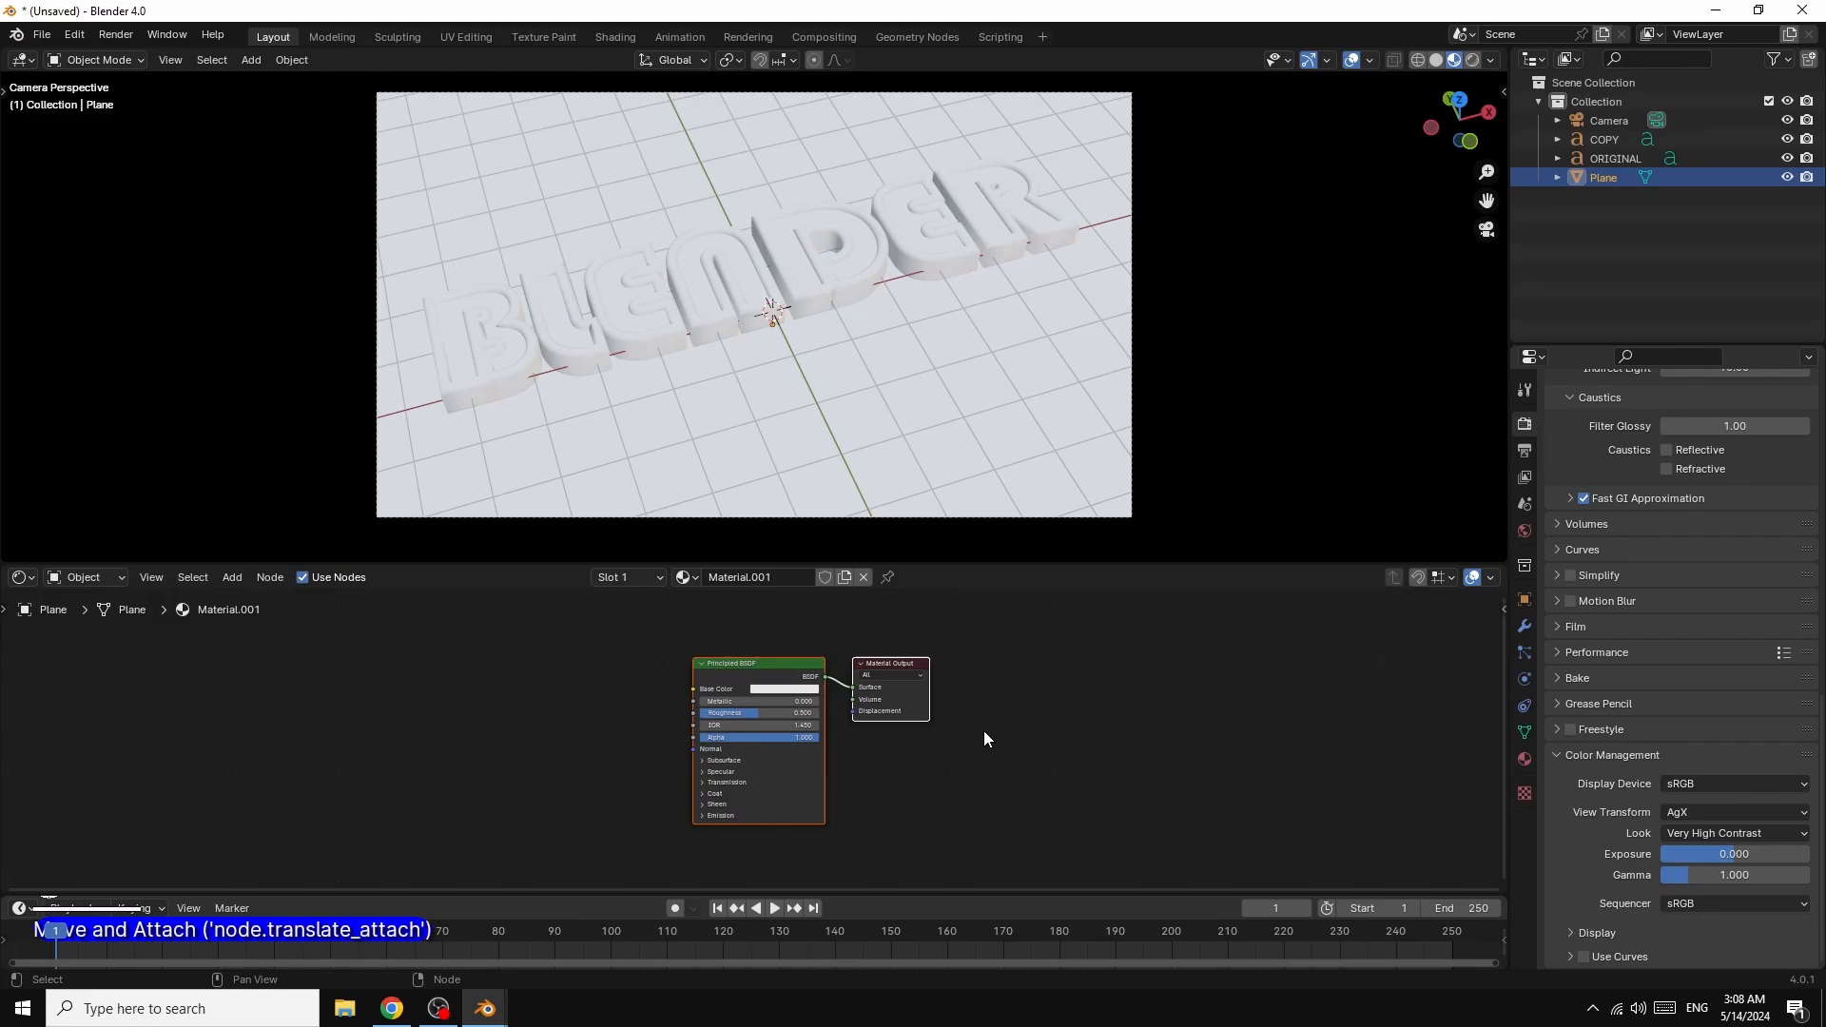
left_click(706, 700)
type("1")
key("Return")
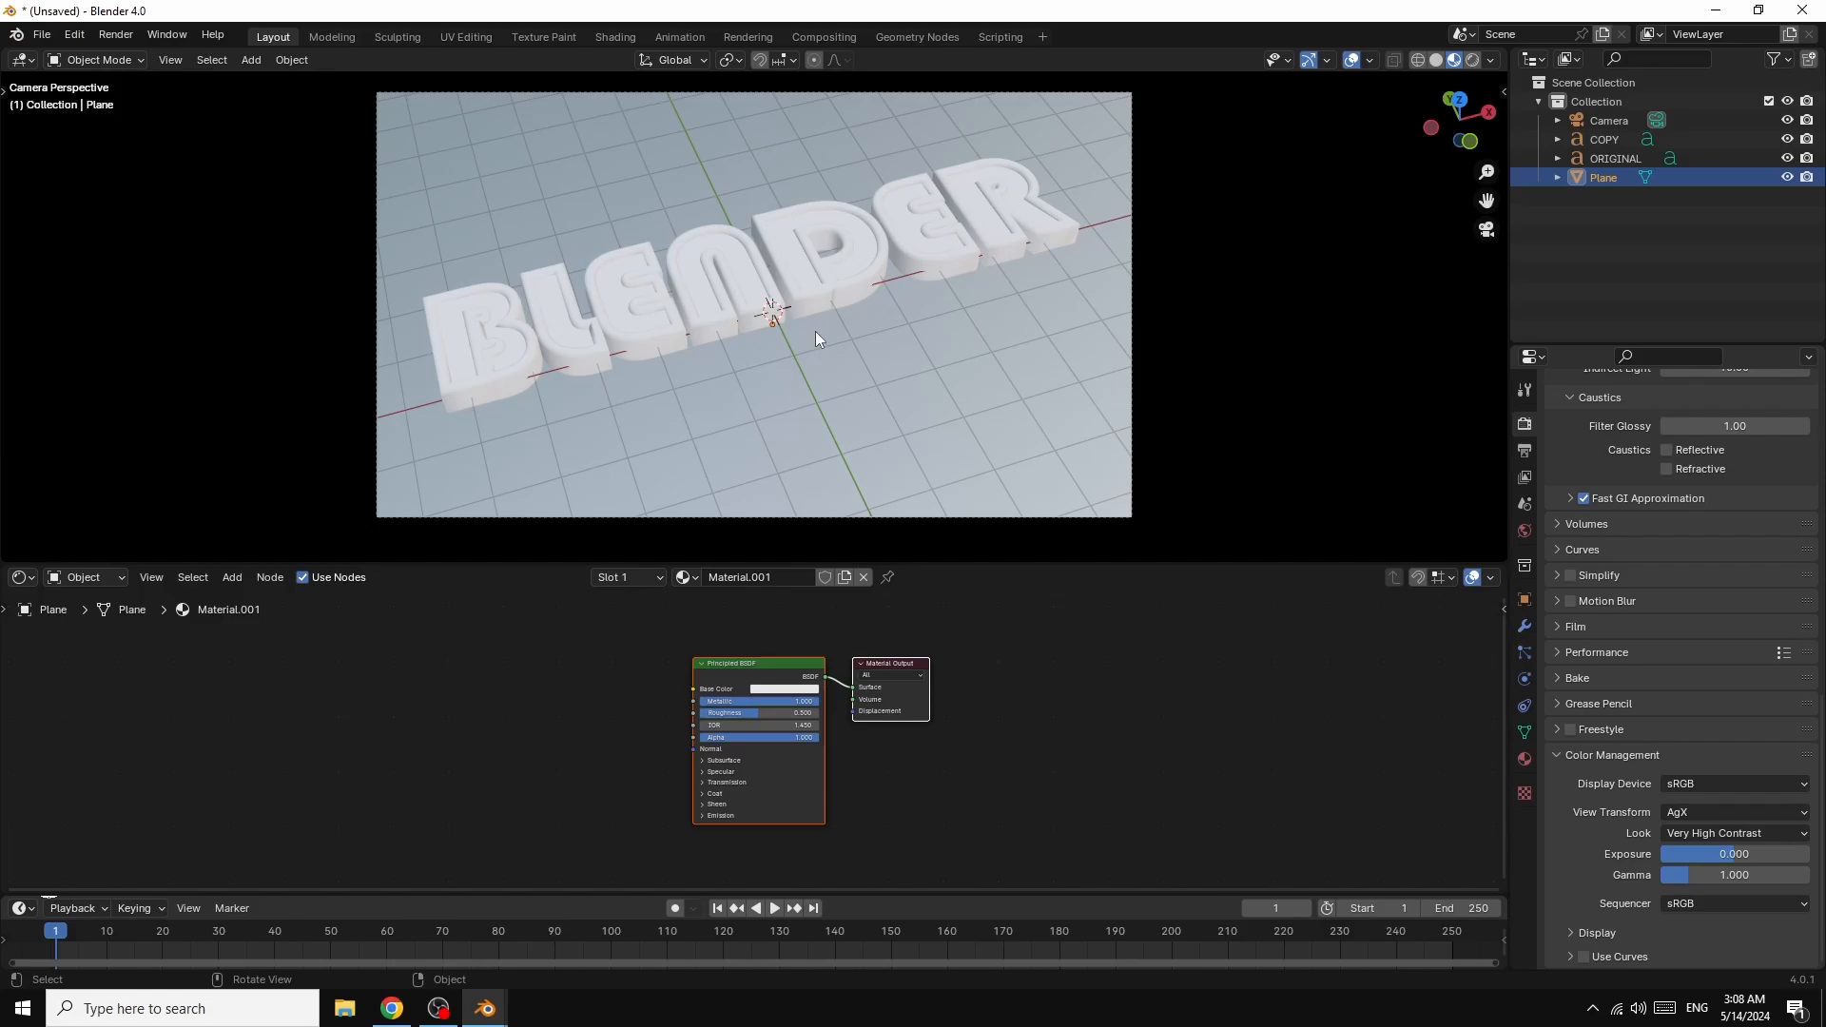
- Create a new material for the COPY text and reposition its shader nodes in the Shader Editor
left_click(1604, 138)
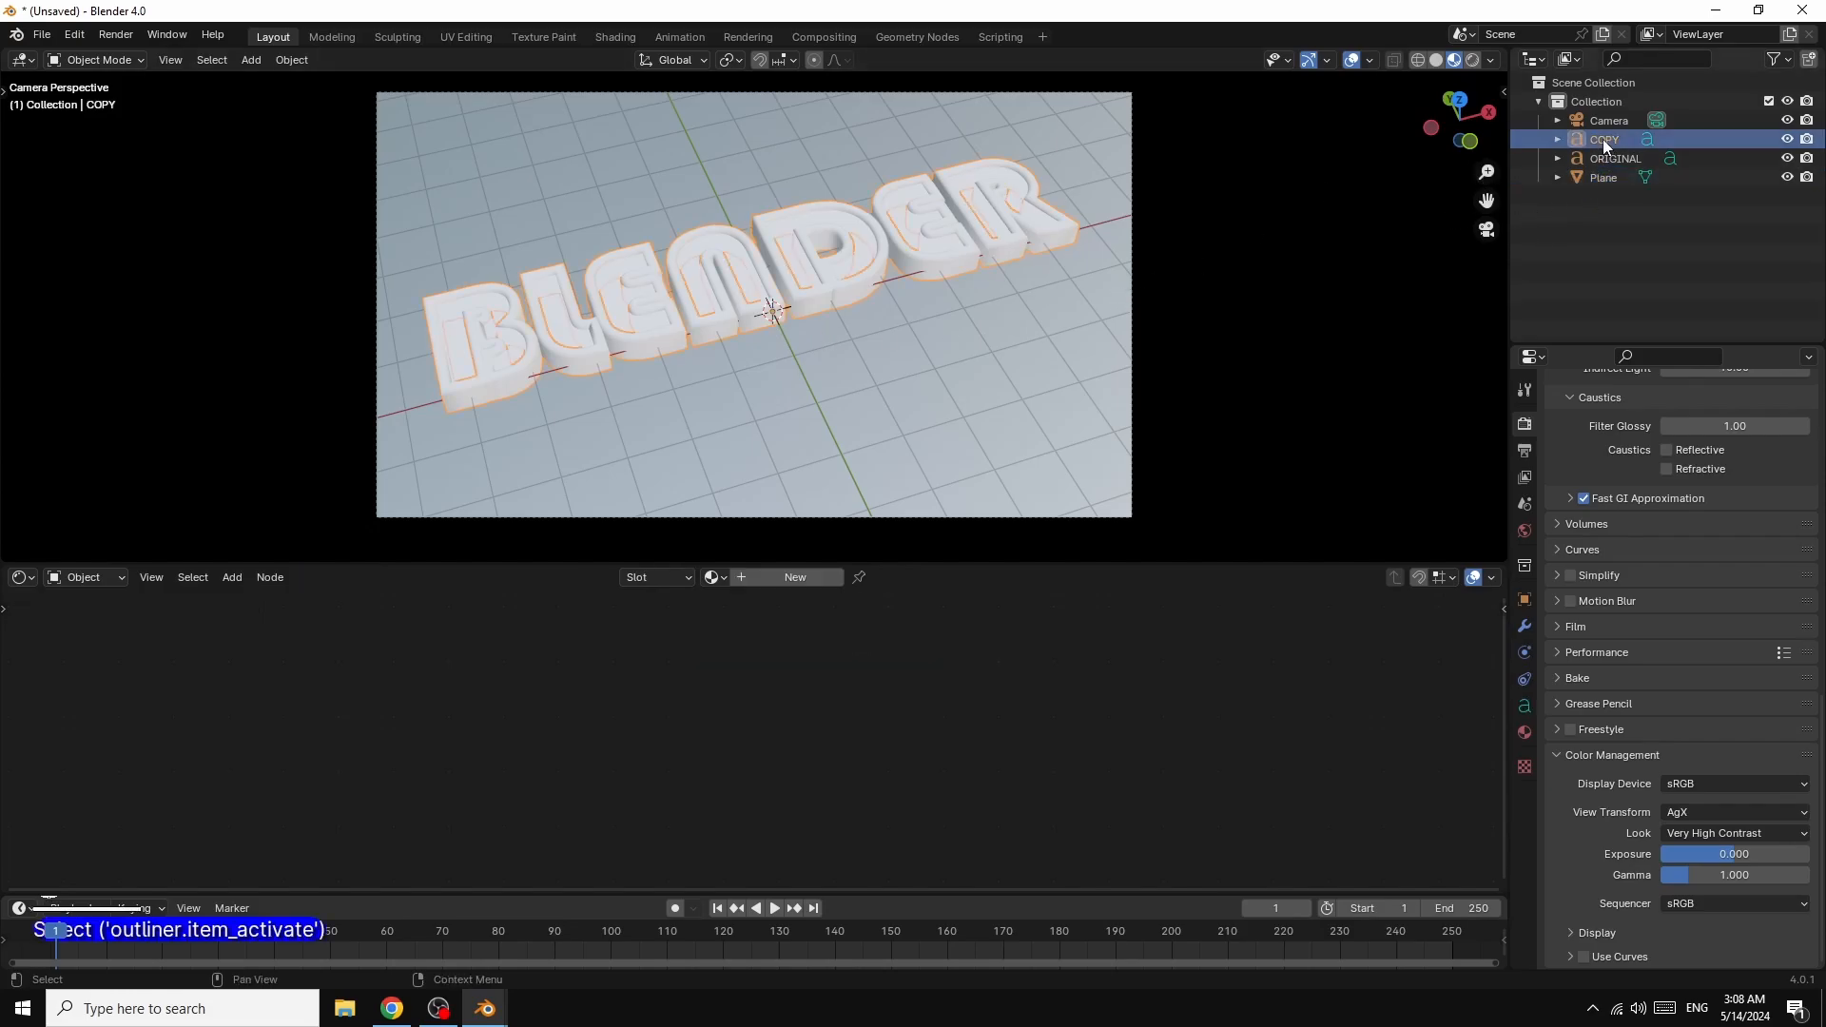
left_click(795, 579)
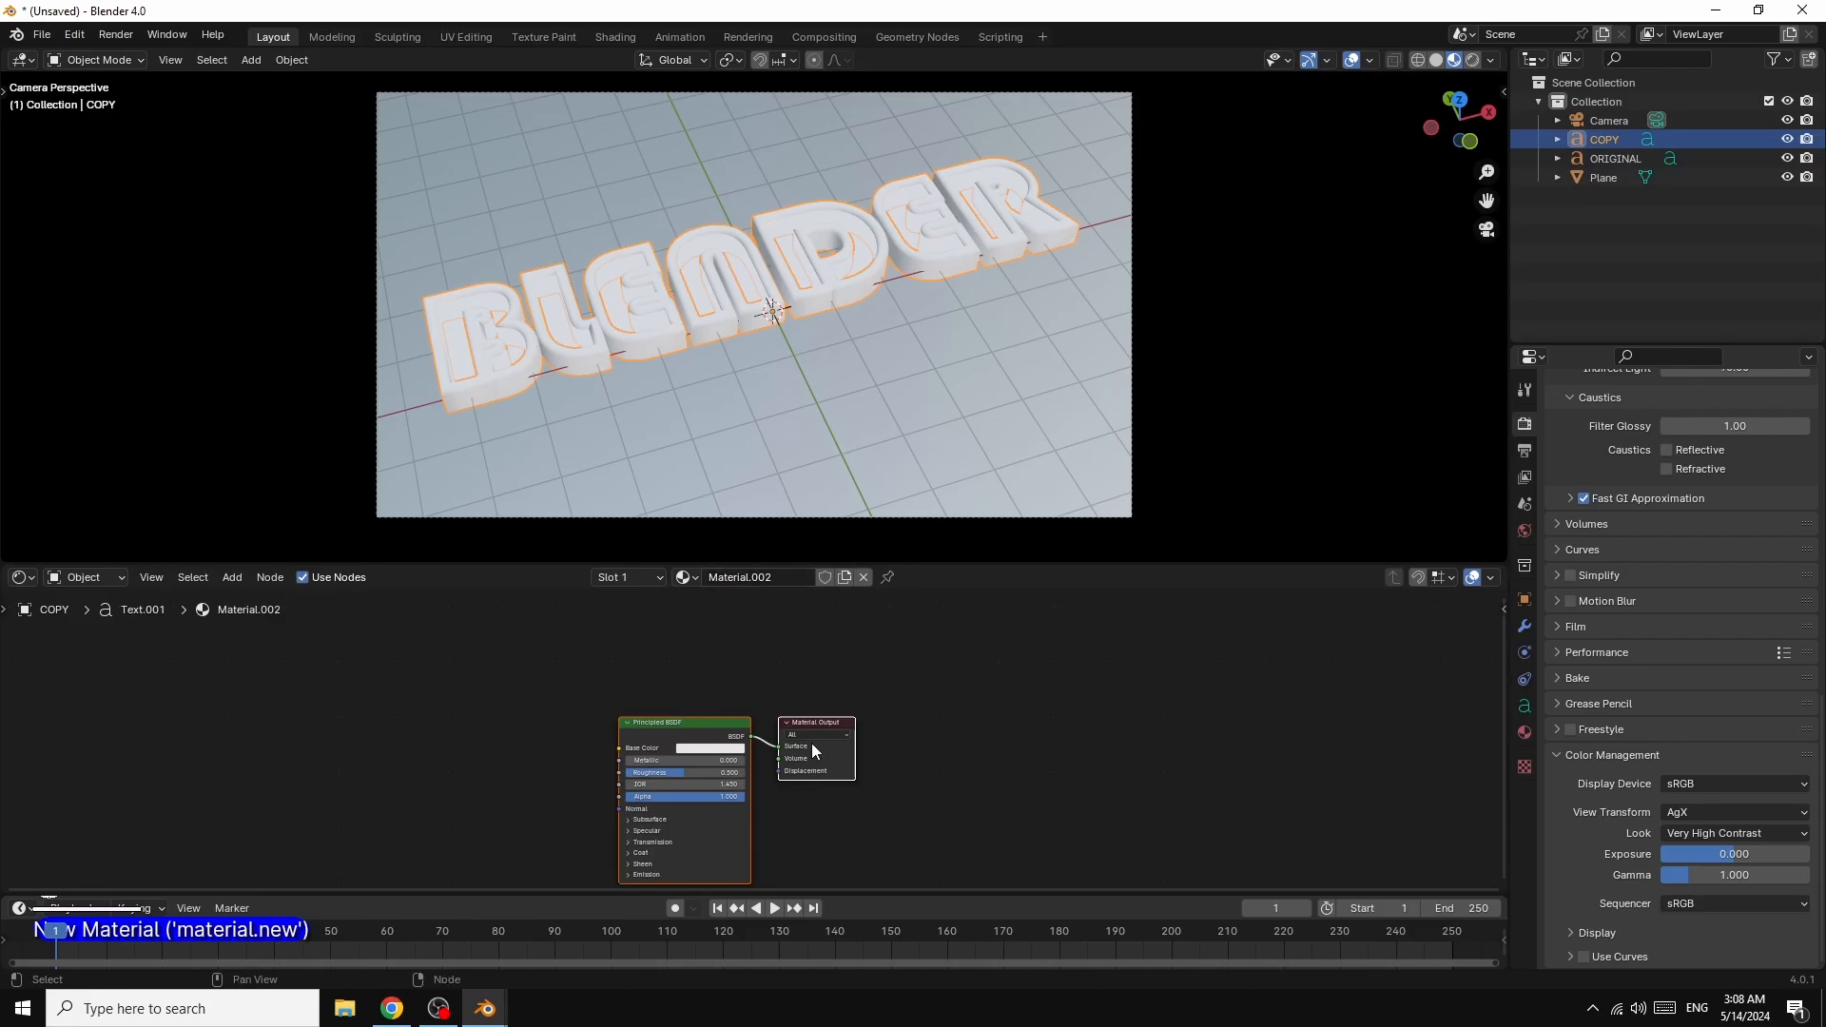
left_click_drag(703, 722, 849, 664)
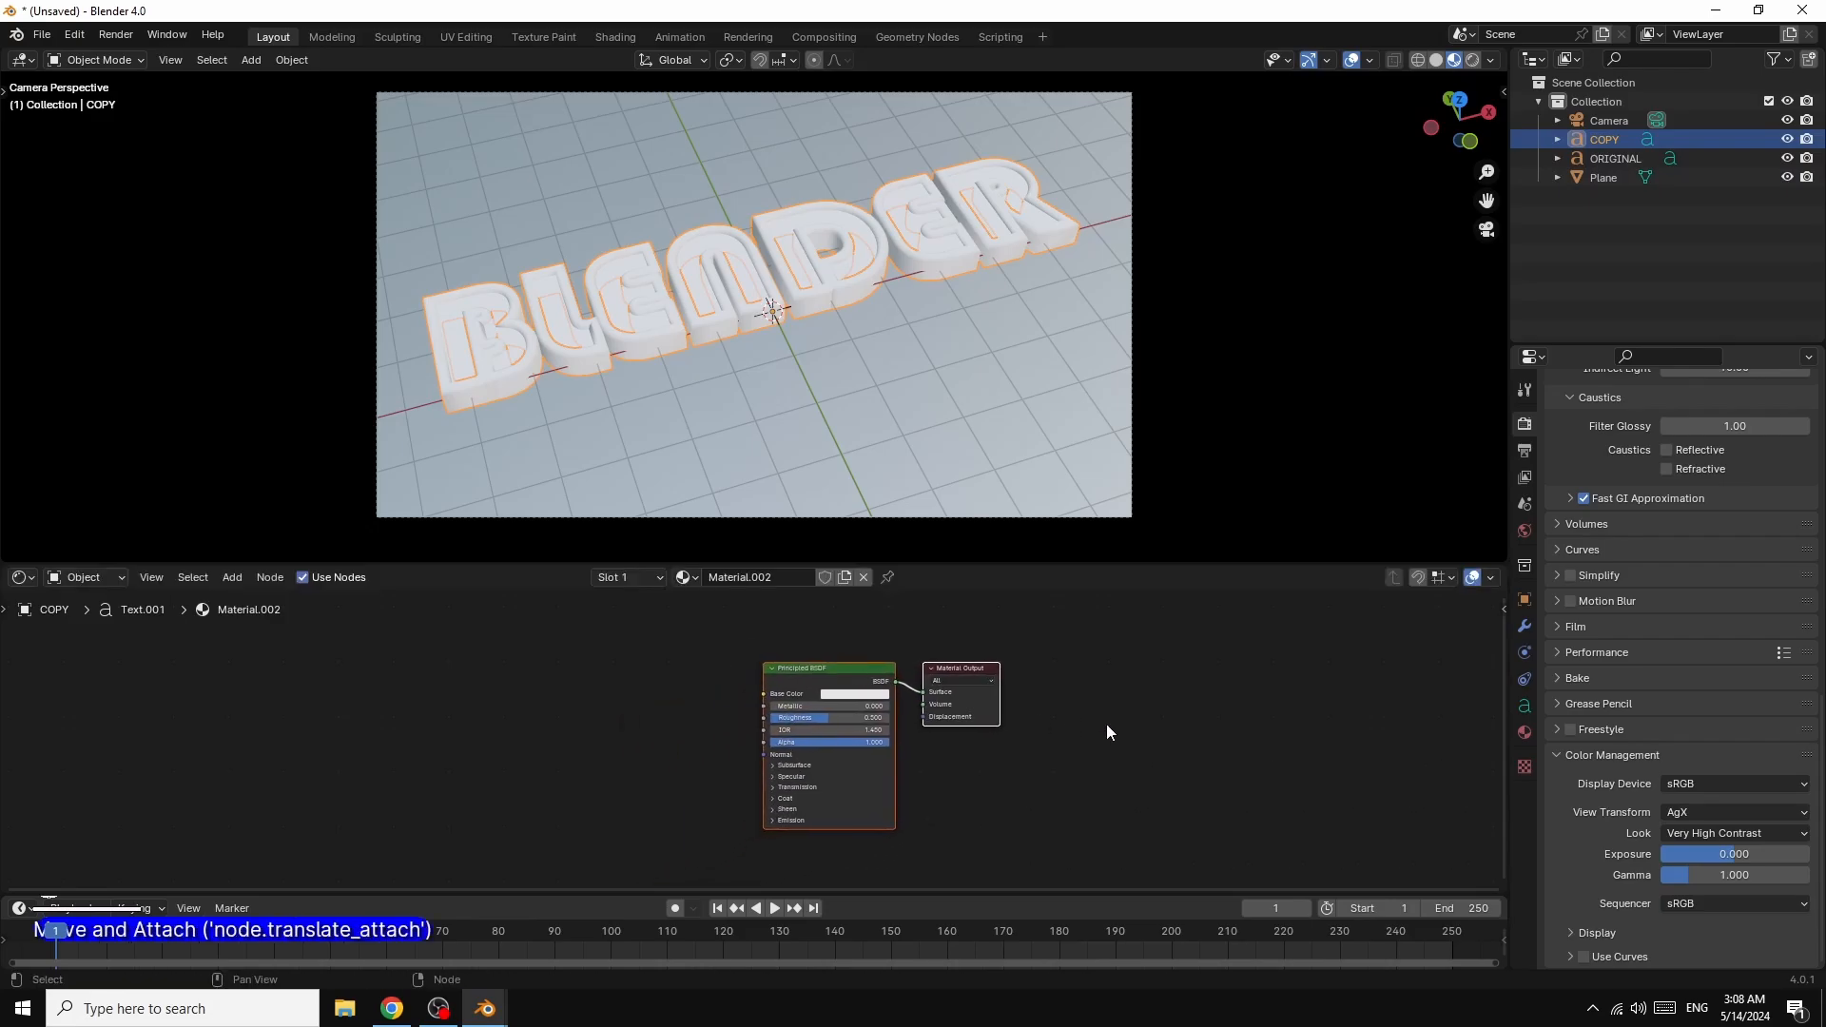
scroll(1134, 725, "up", 2)
scroll(1127, 721, "up", 3)
left_click_drag(1053, 635, 1100, 642)
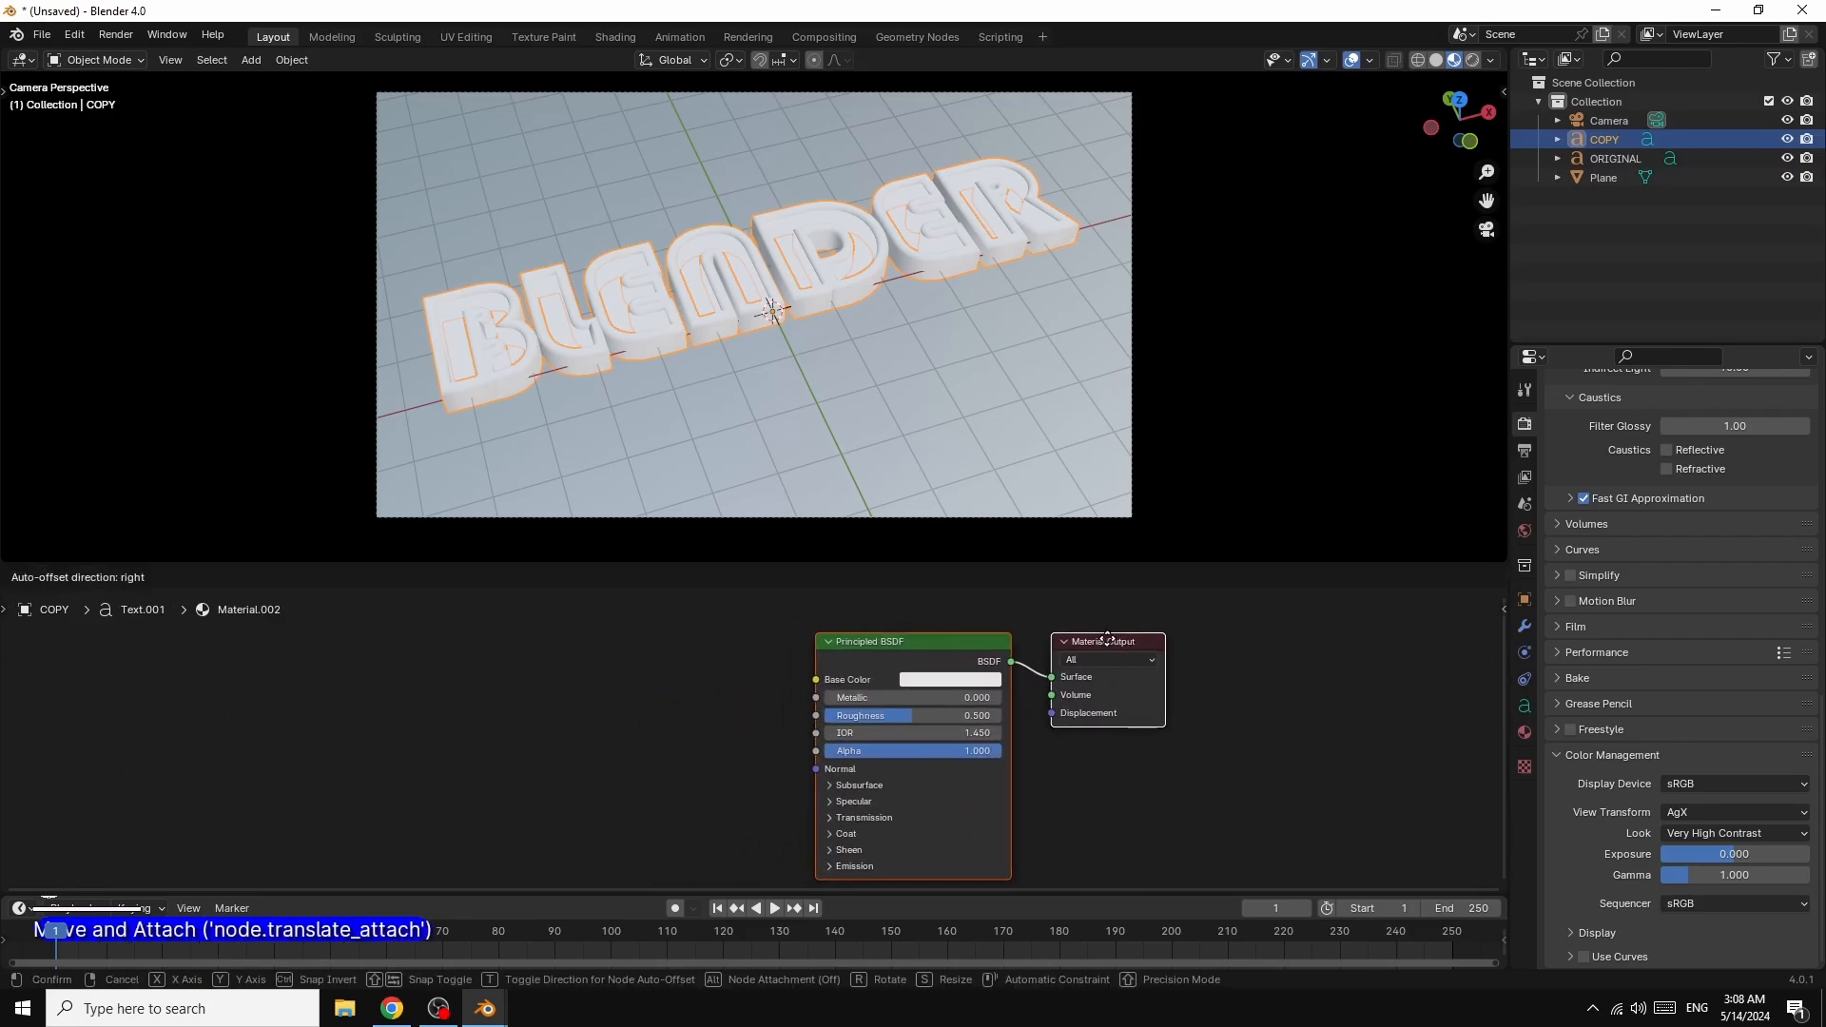
- Spread out the shader nodes of the COPY text's material and delete its Principled BSDF node
left_click(761, 696)
left_click_drag(922, 657, 859, 643)
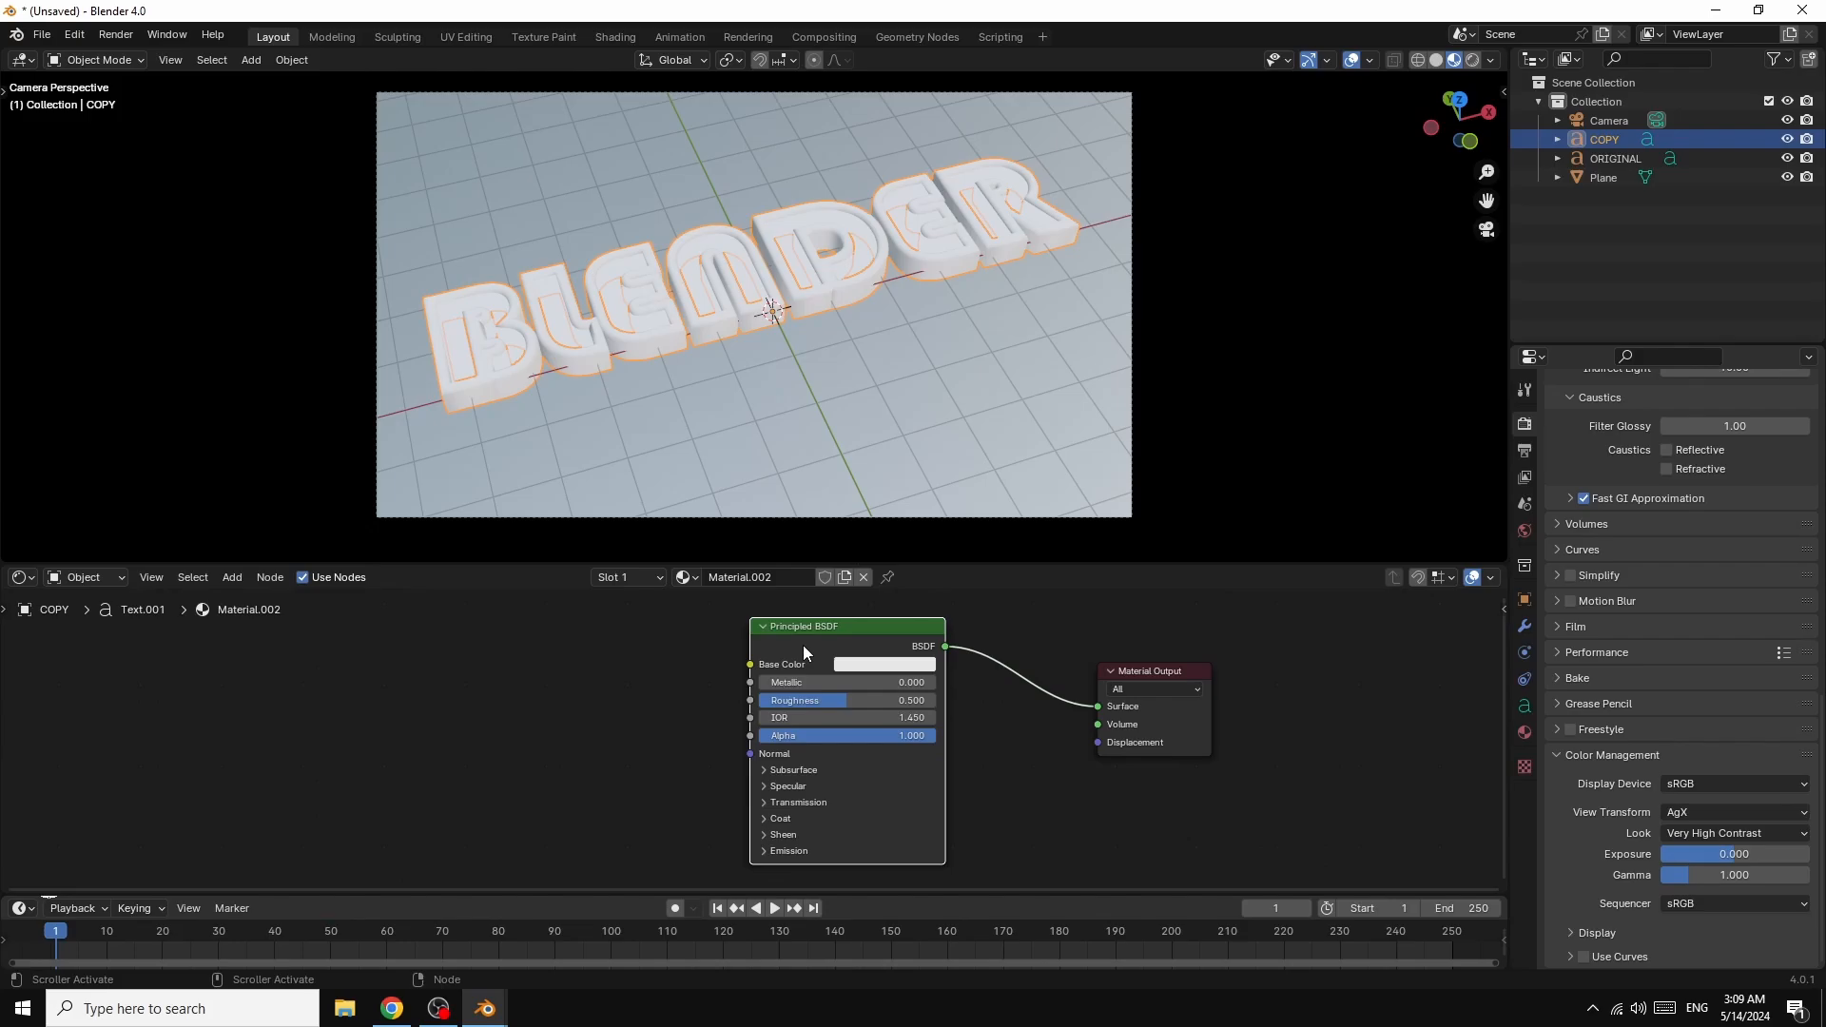
right_click(803, 645)
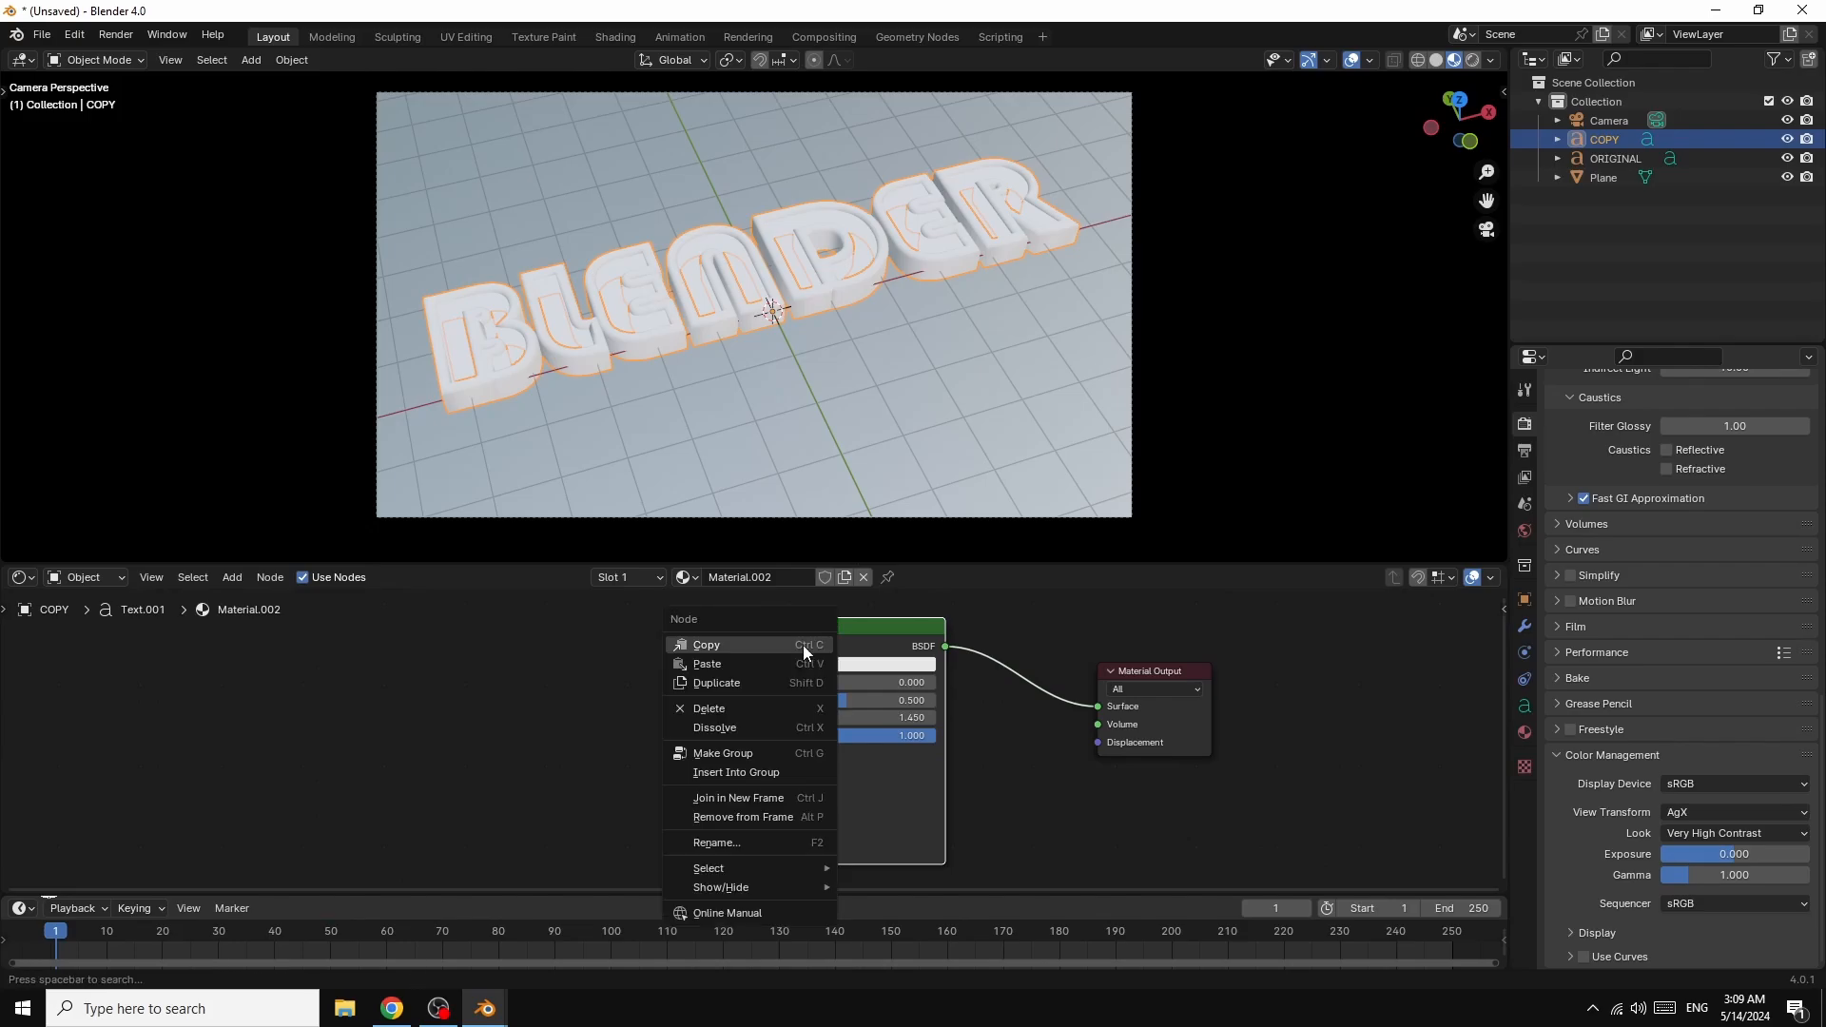
left_click(721, 708)
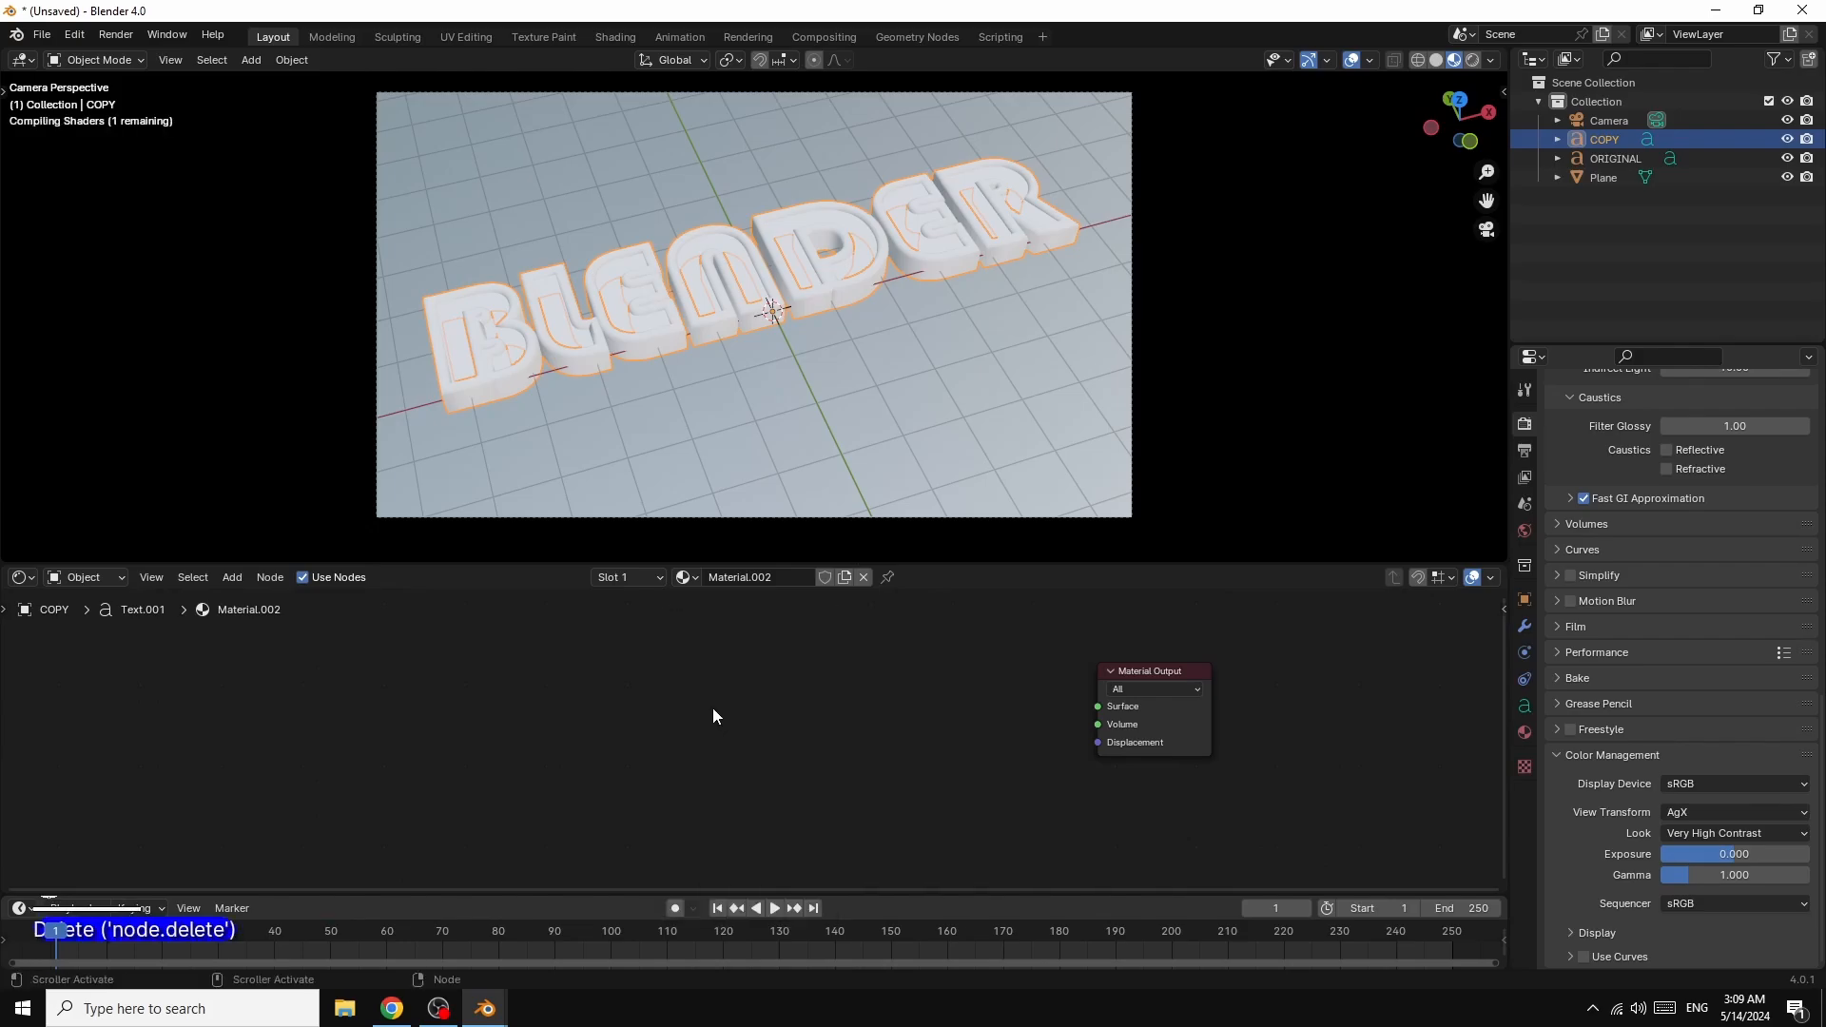
- Add a Mix Shader node before the Material Output and connect its Shader output to the Surface input
left_click(231, 581)
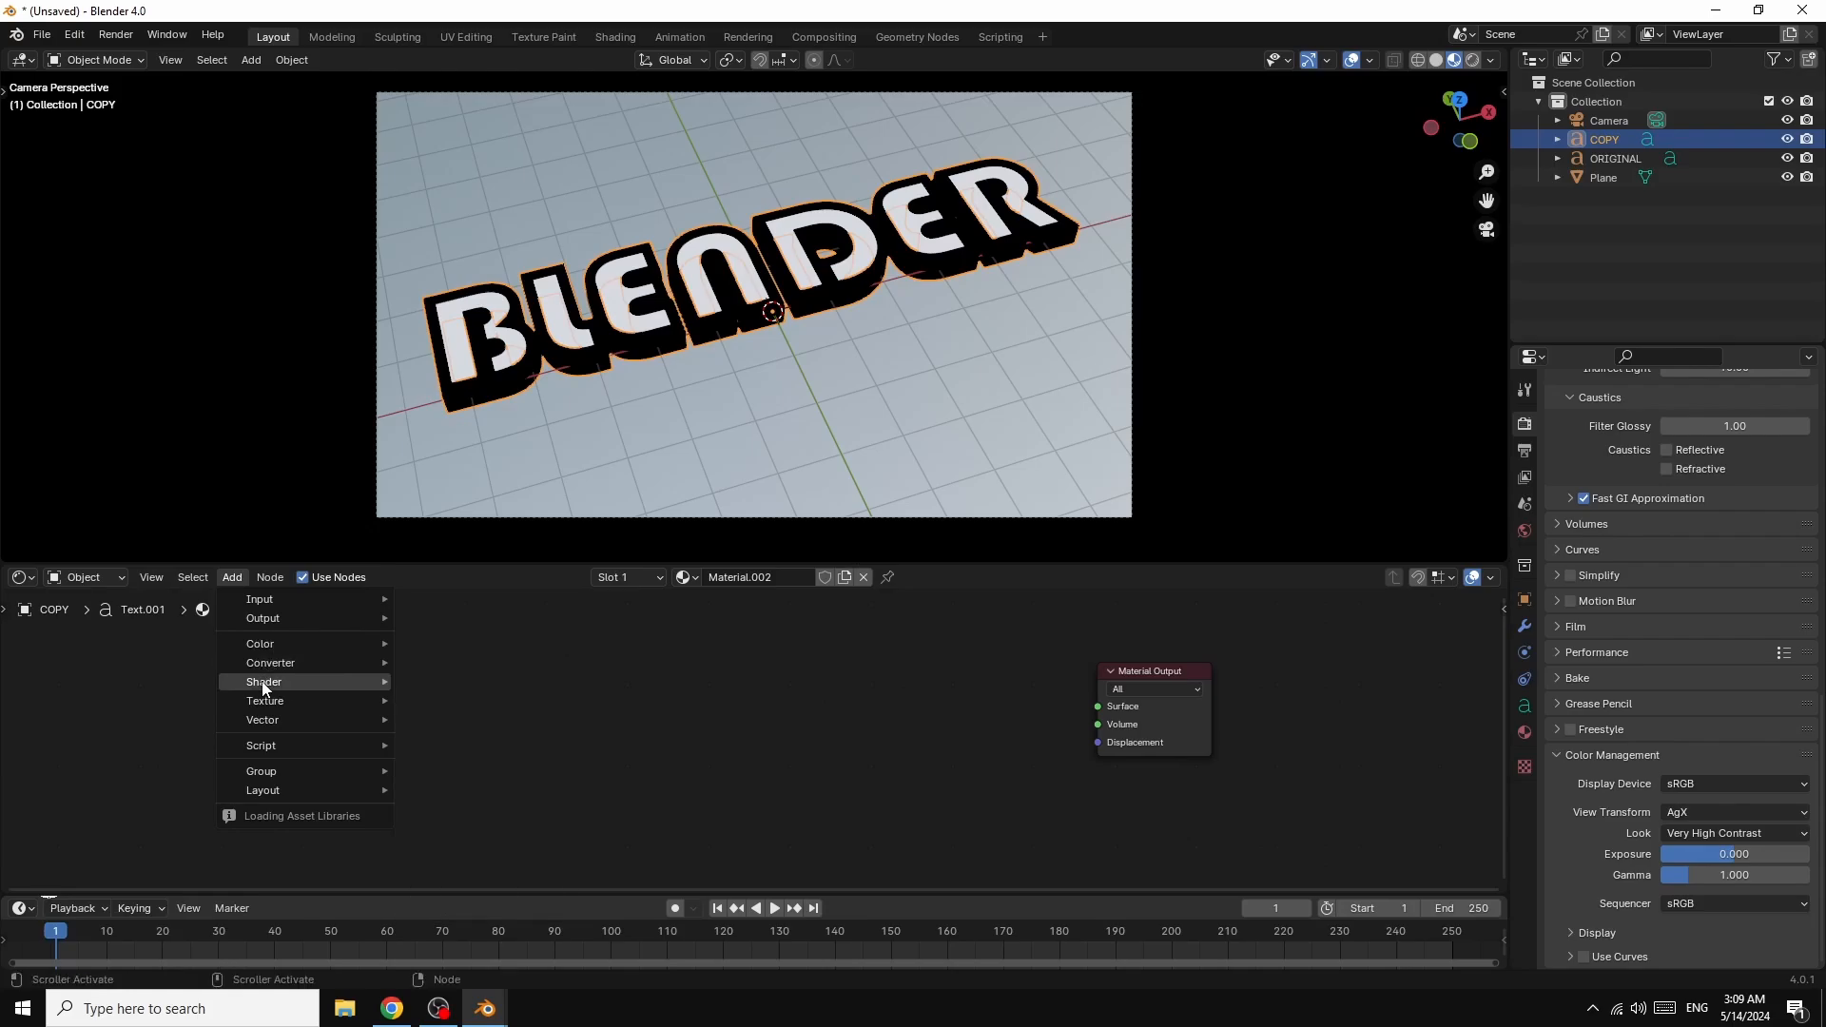
mouse_move(268, 682)
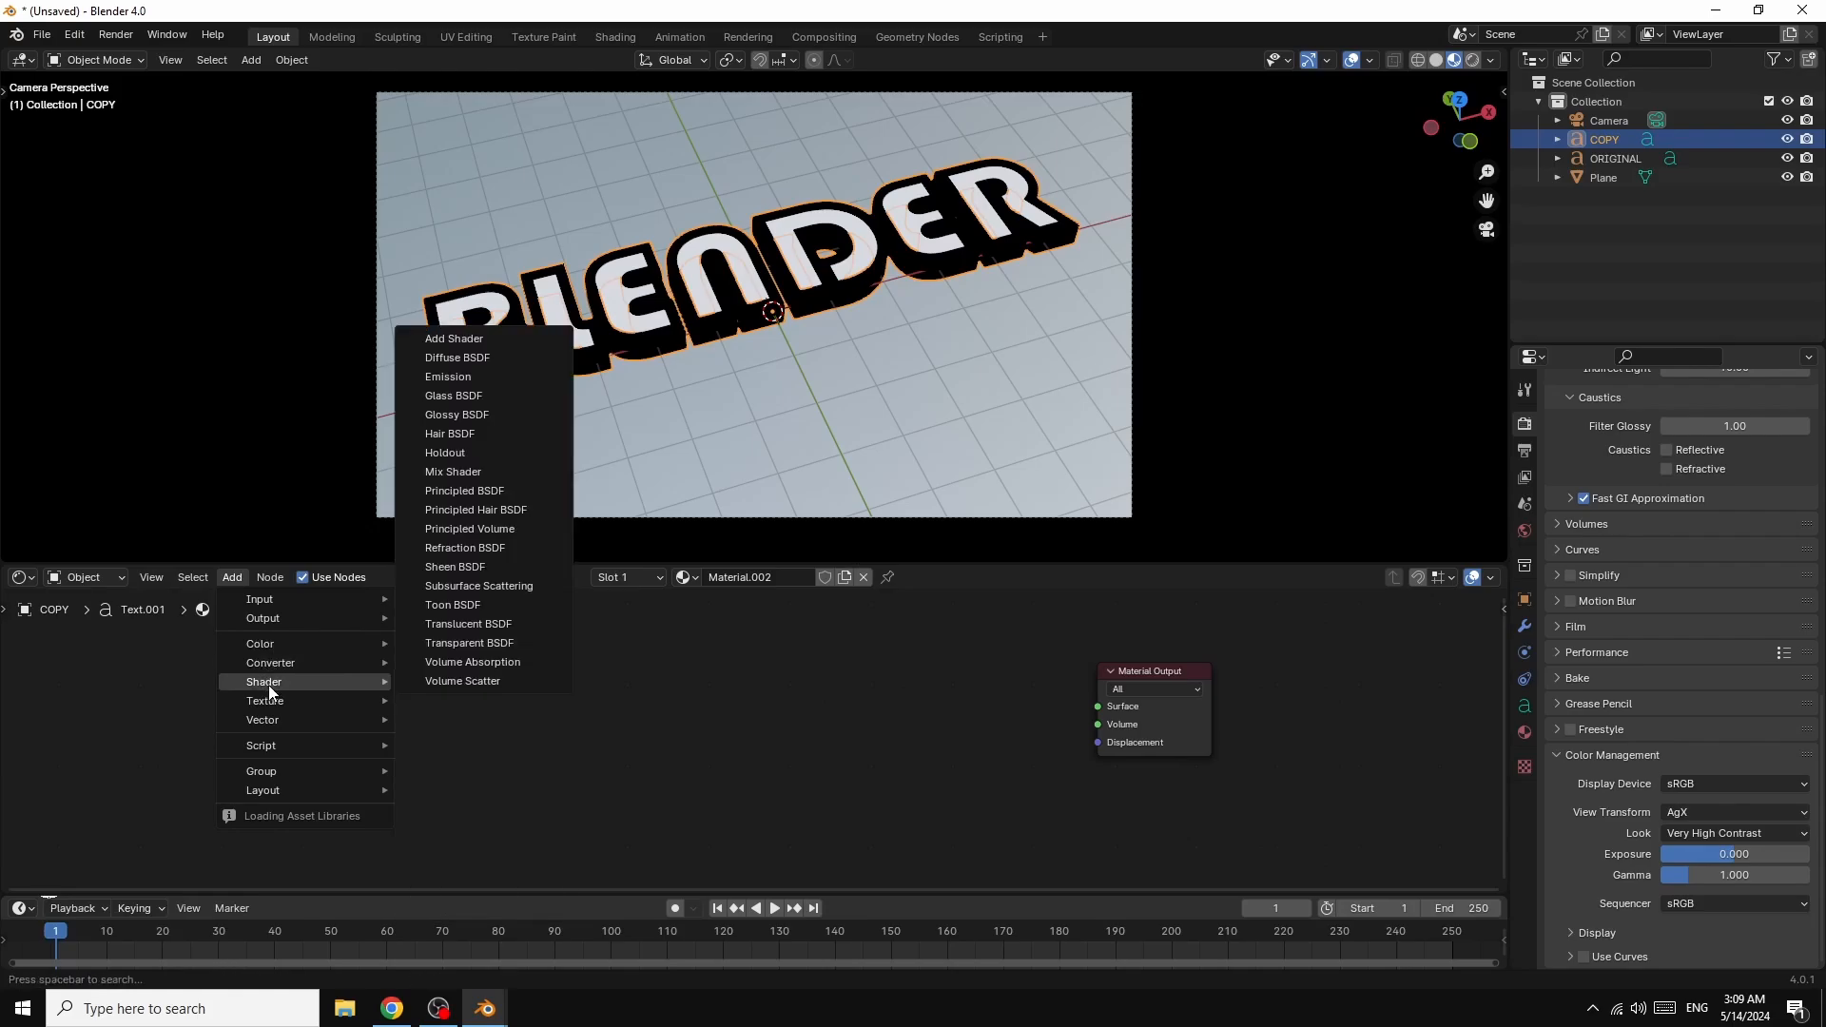
left_click(466, 473)
left_click(1033, 692)
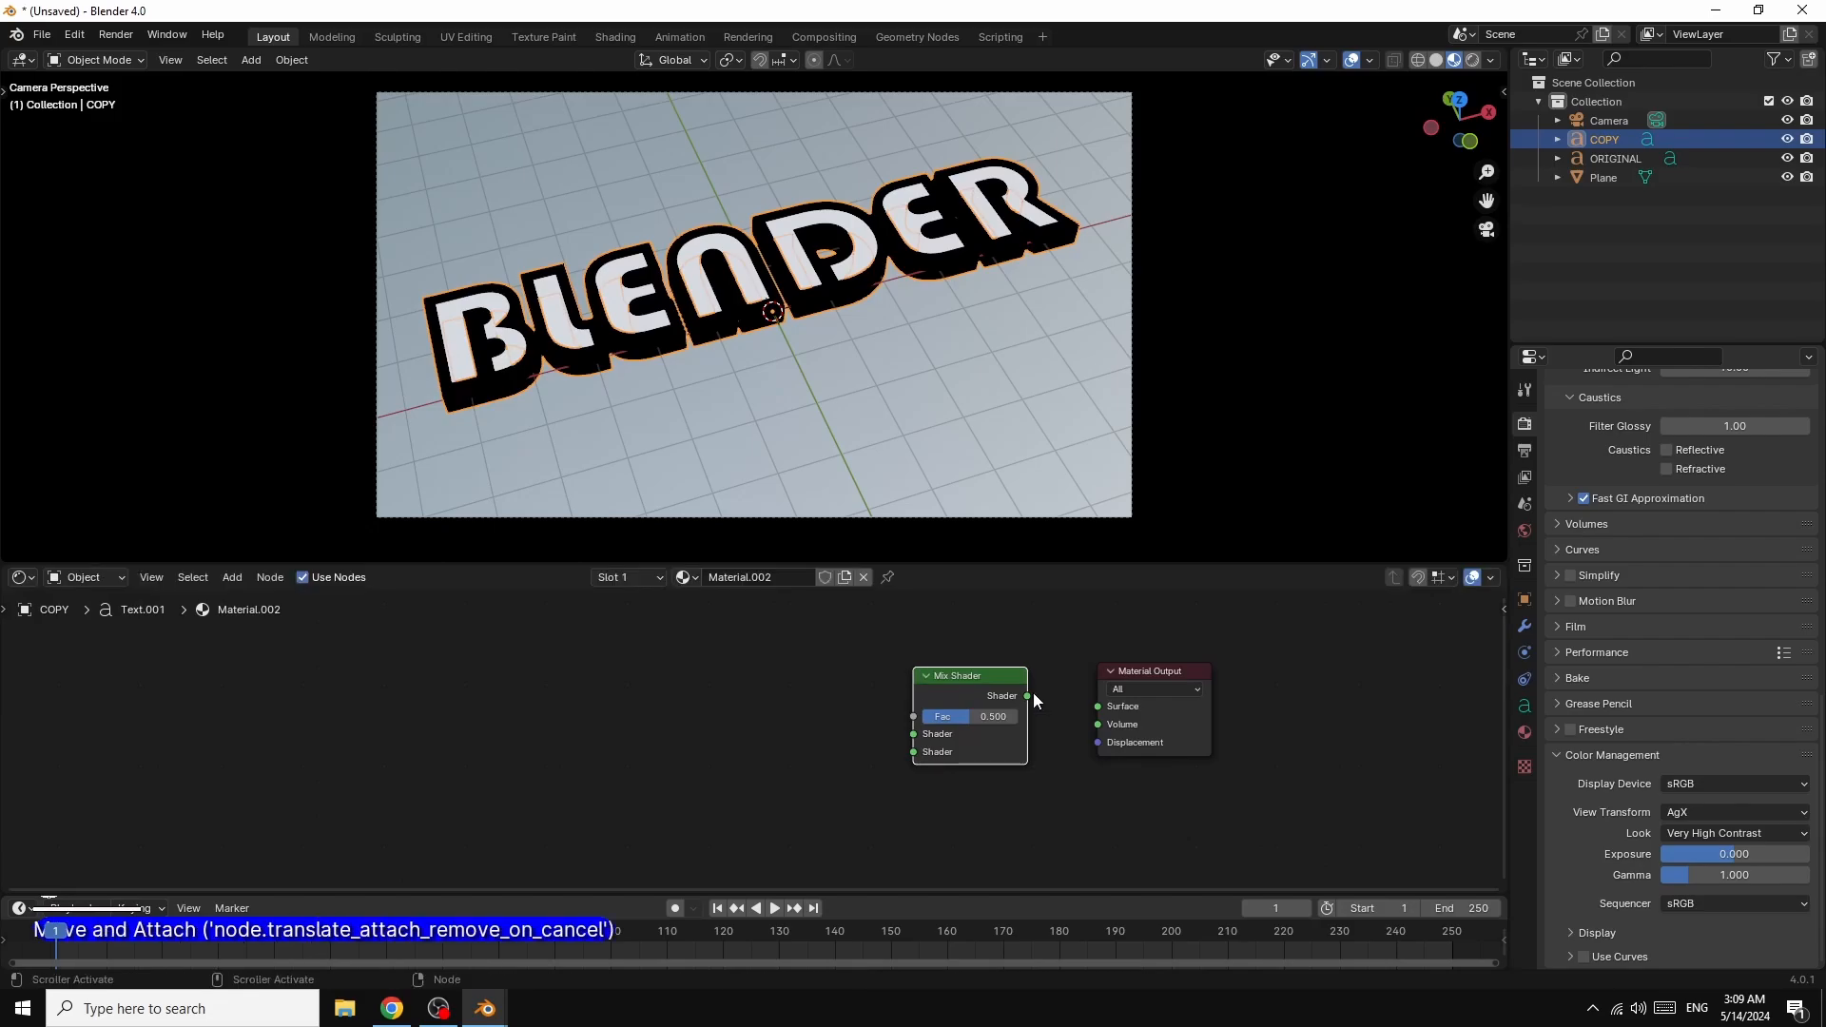
left_click_drag(1028, 697, 1099, 706)
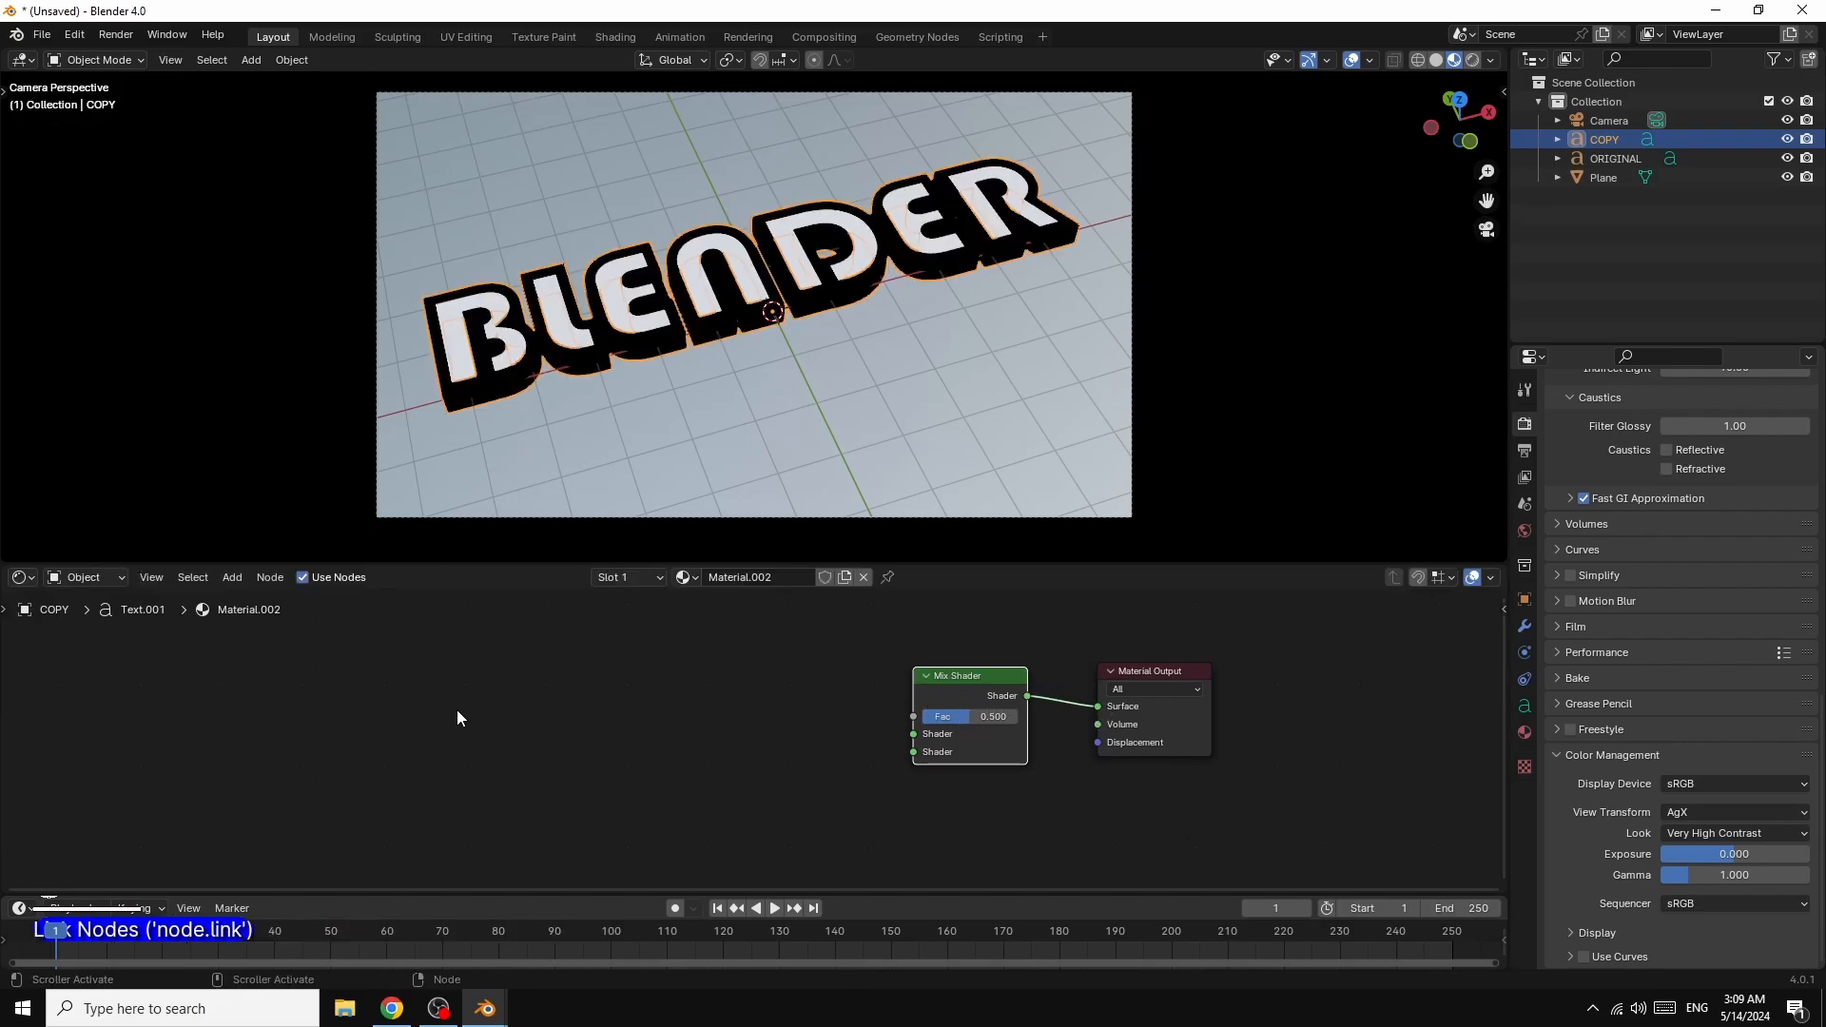
- Add an Emission node beside the Mix Shader and connect its output to the first Shader input
left_click(228, 581)
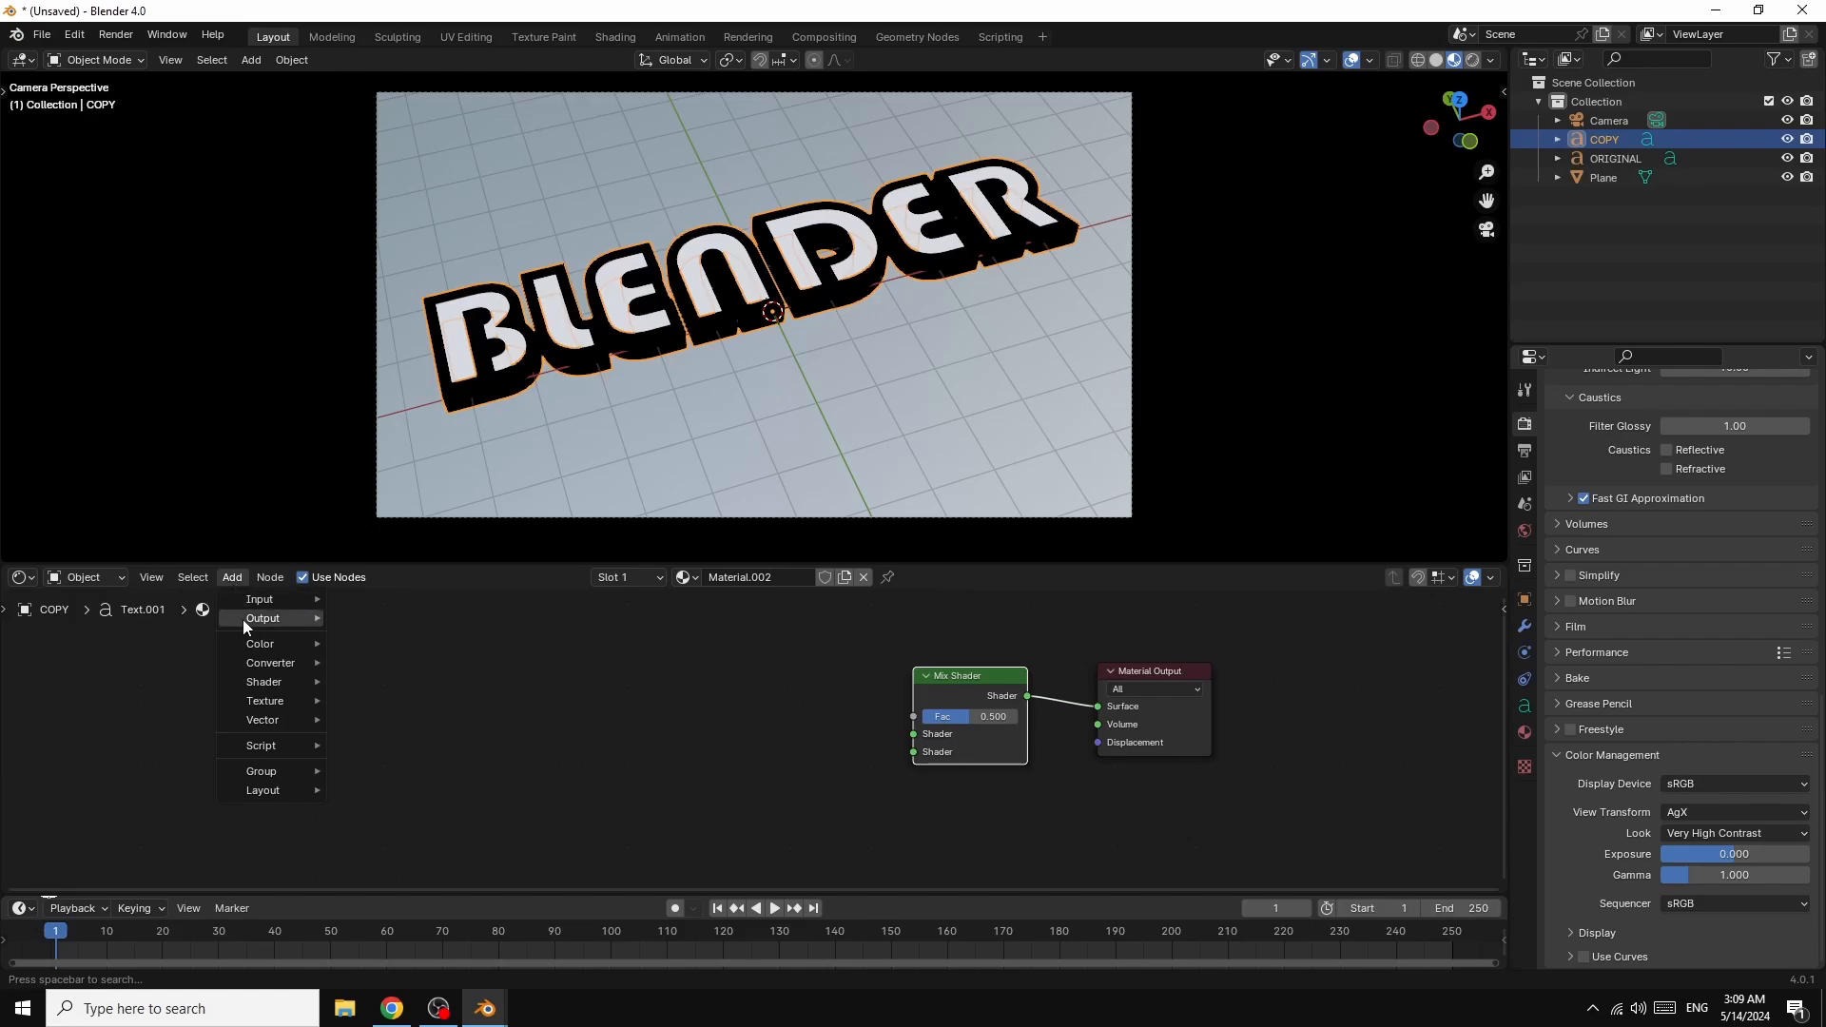
mouse_move(269, 668)
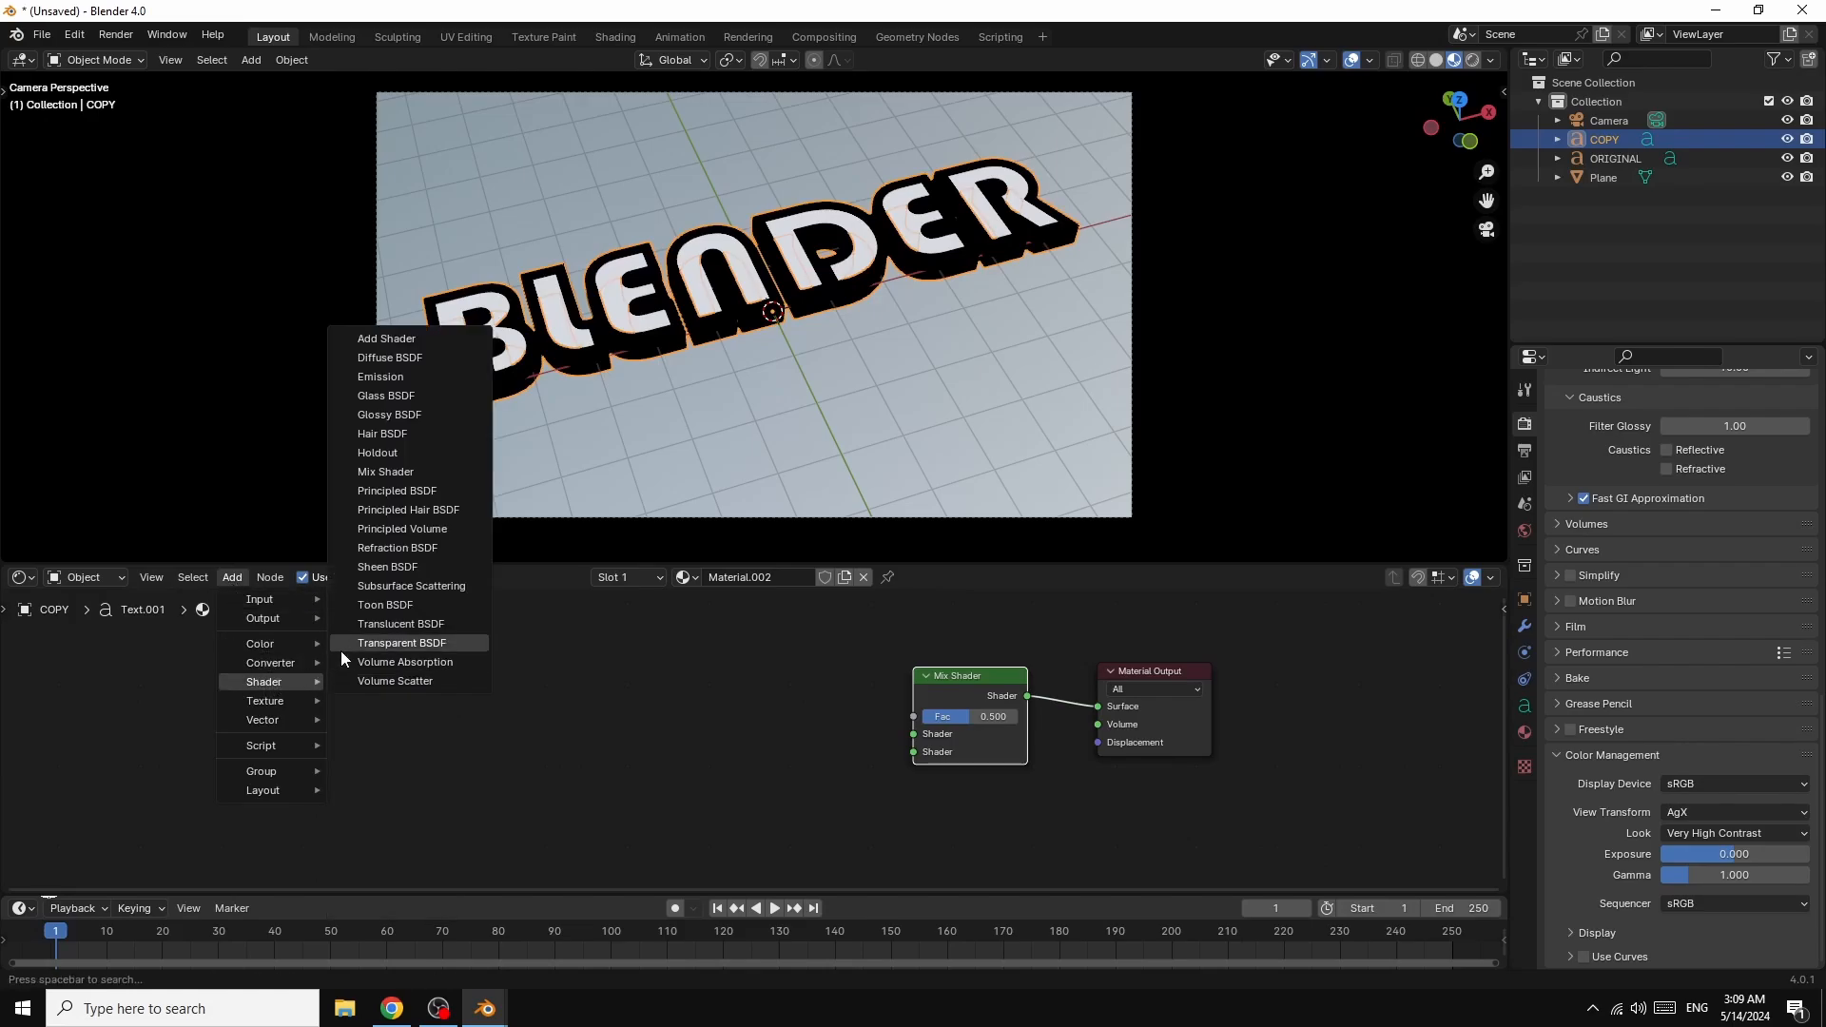
left_click(380, 377)
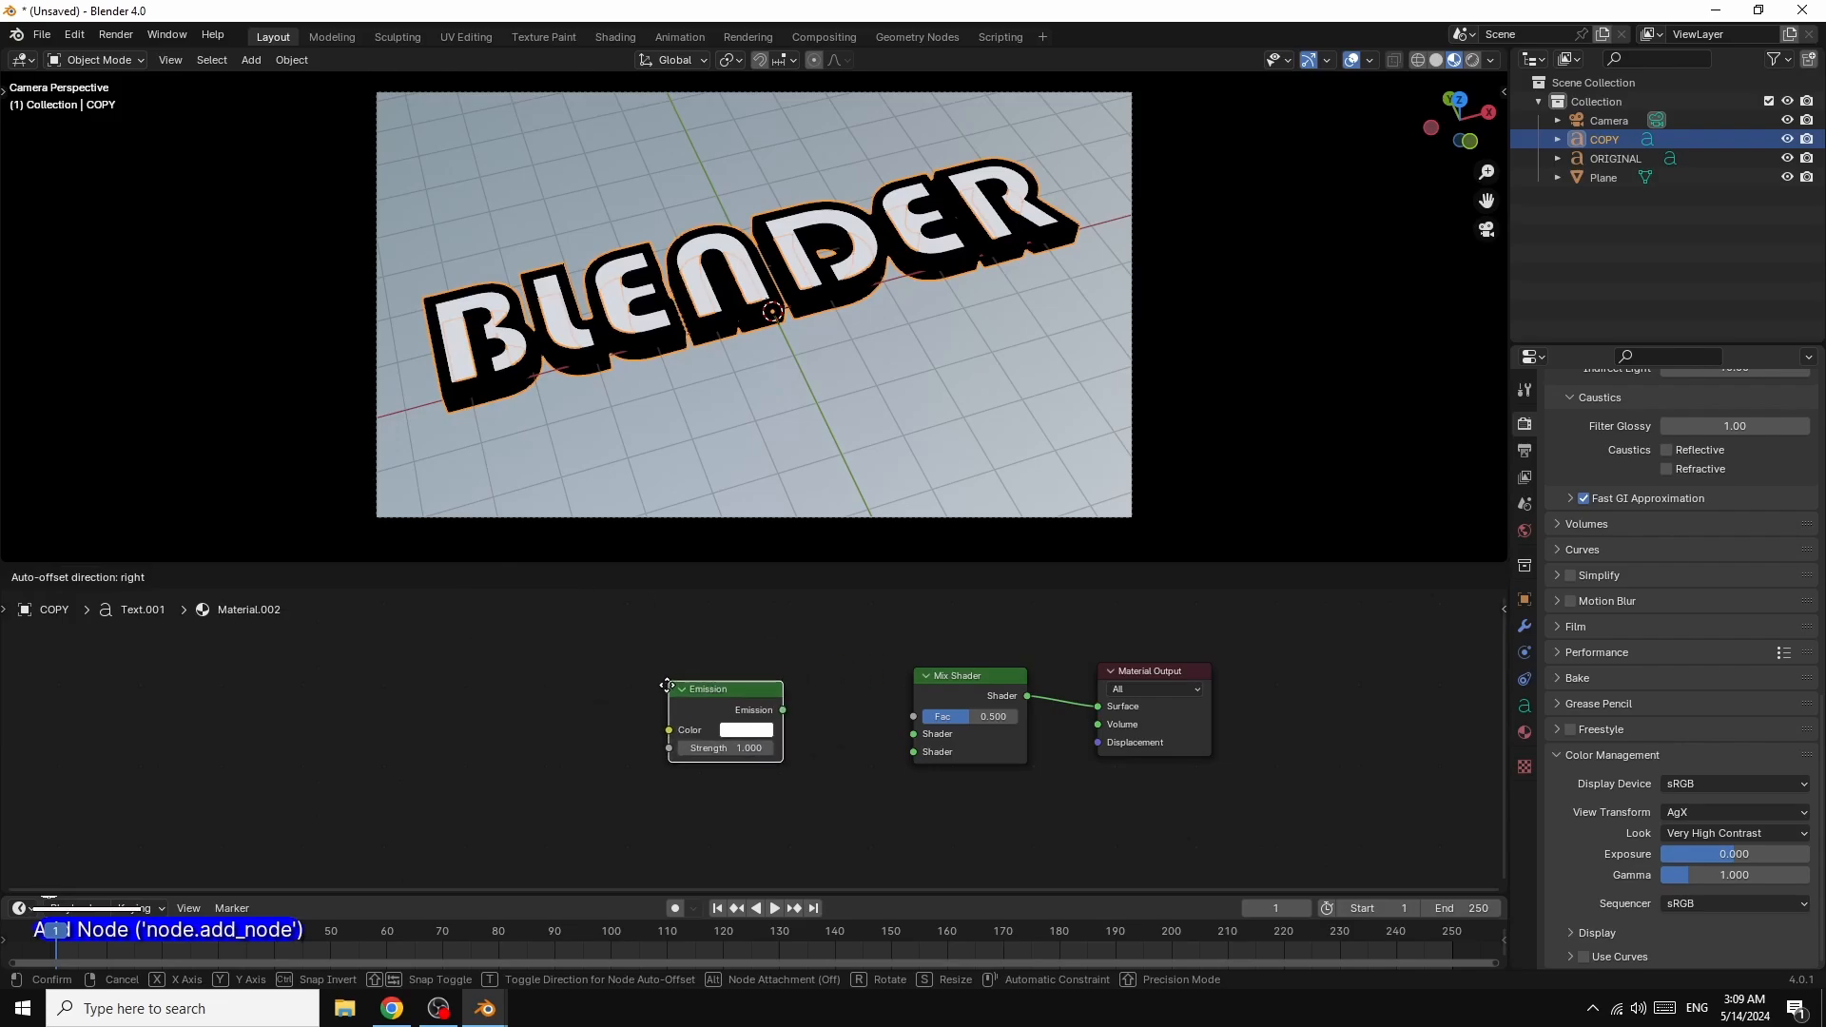
left_click(780, 744)
left_click_drag(784, 717, 917, 738)
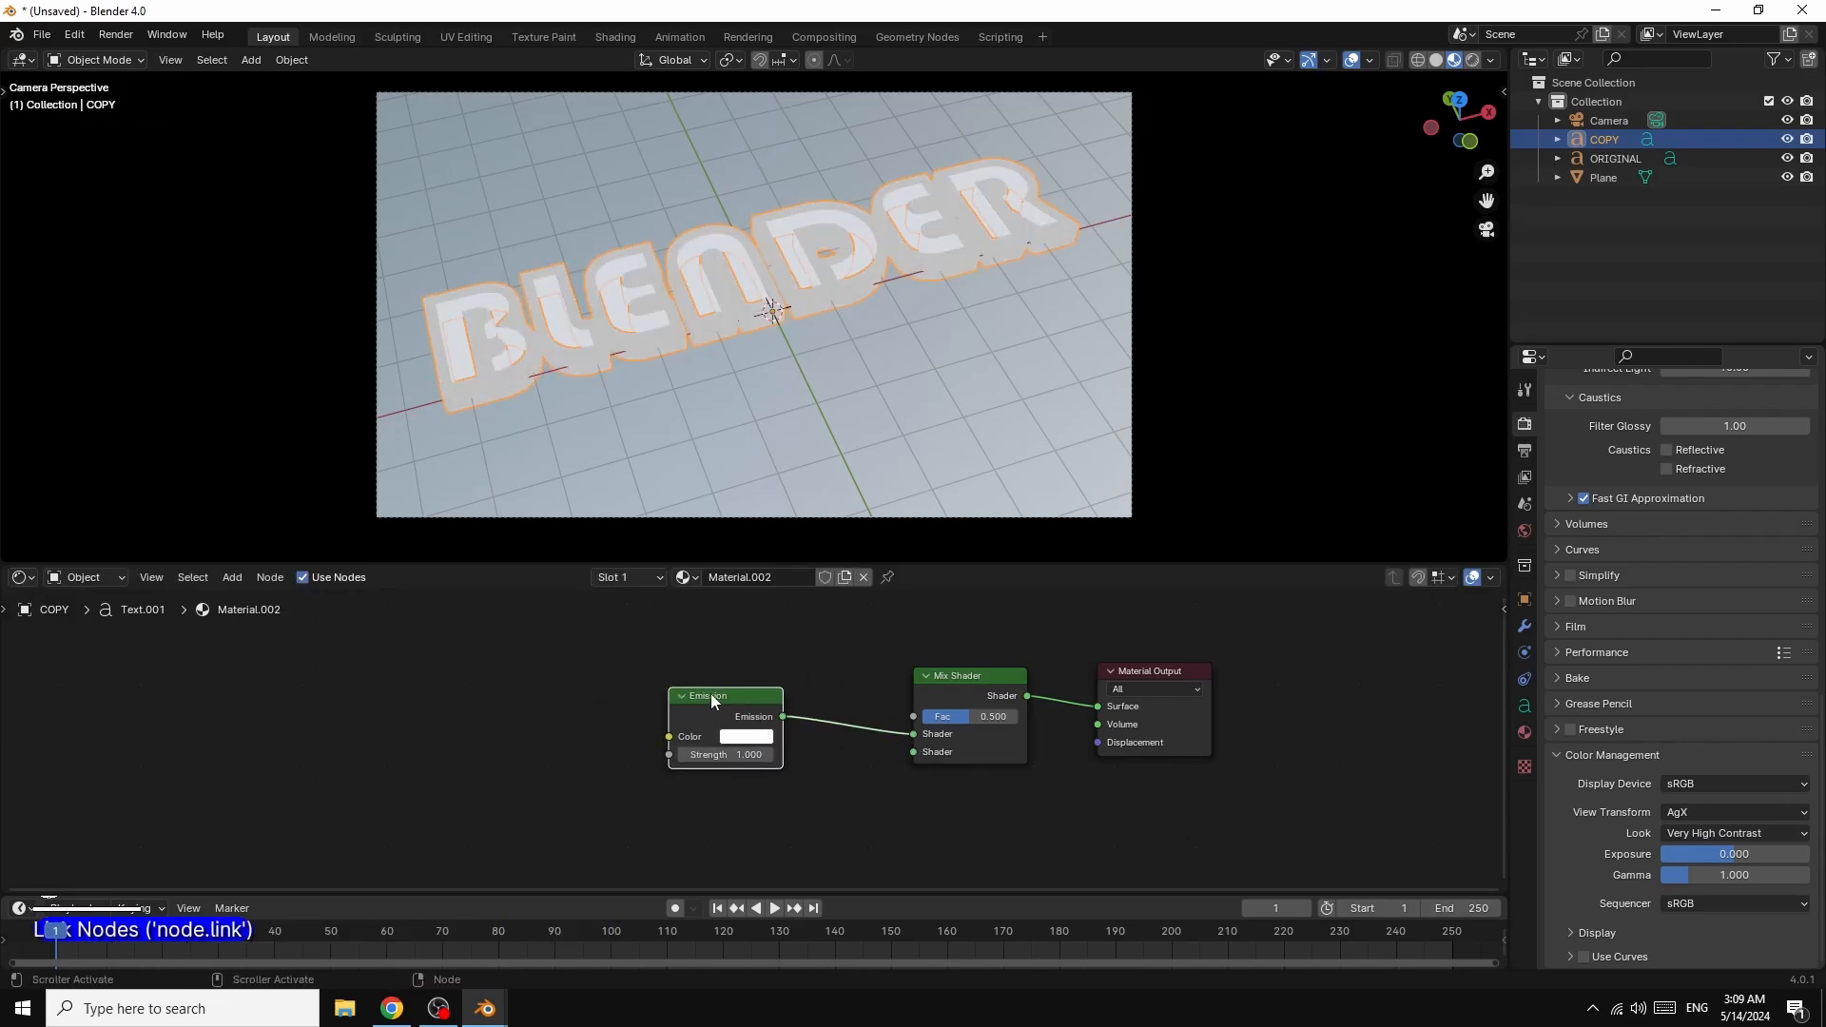
left_click_drag(714, 696, 753, 694)
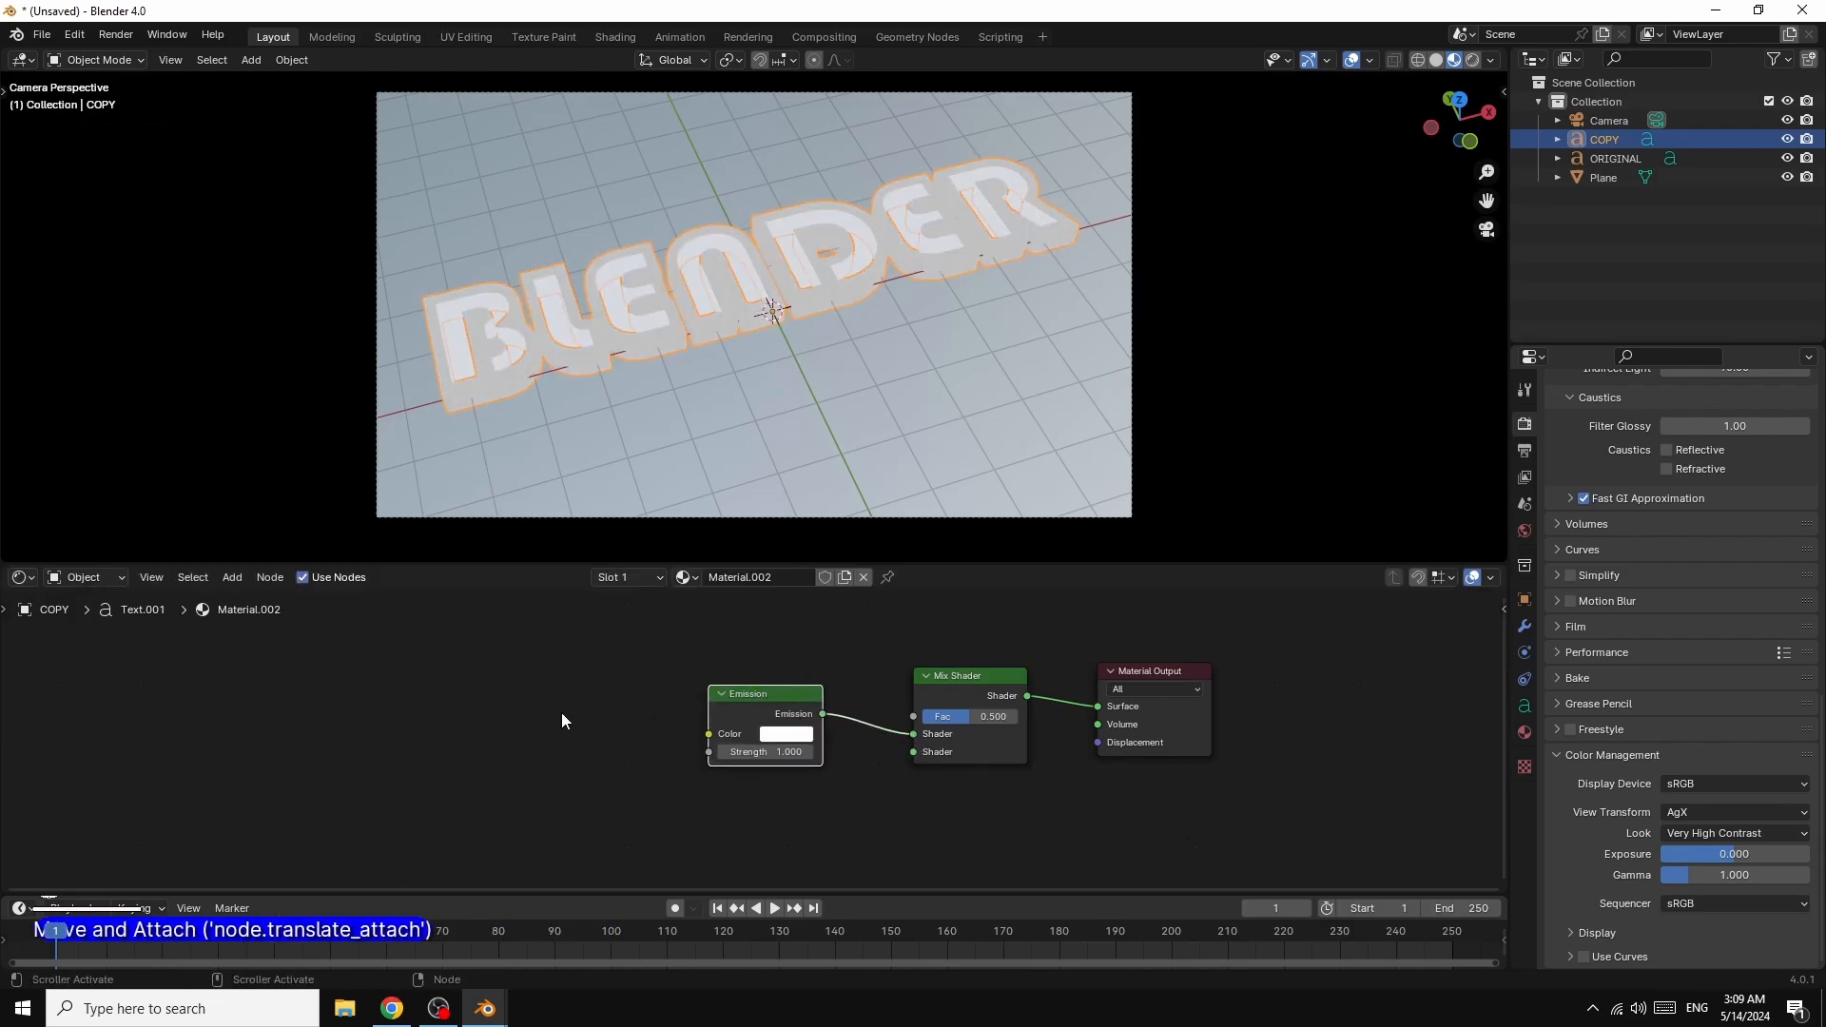
- Add a Transparent BSDF node below Emission, connect it to the Mix Shader's second Shader input, and align the two nodes
left_click(229, 577)
mouse_move(272, 675)
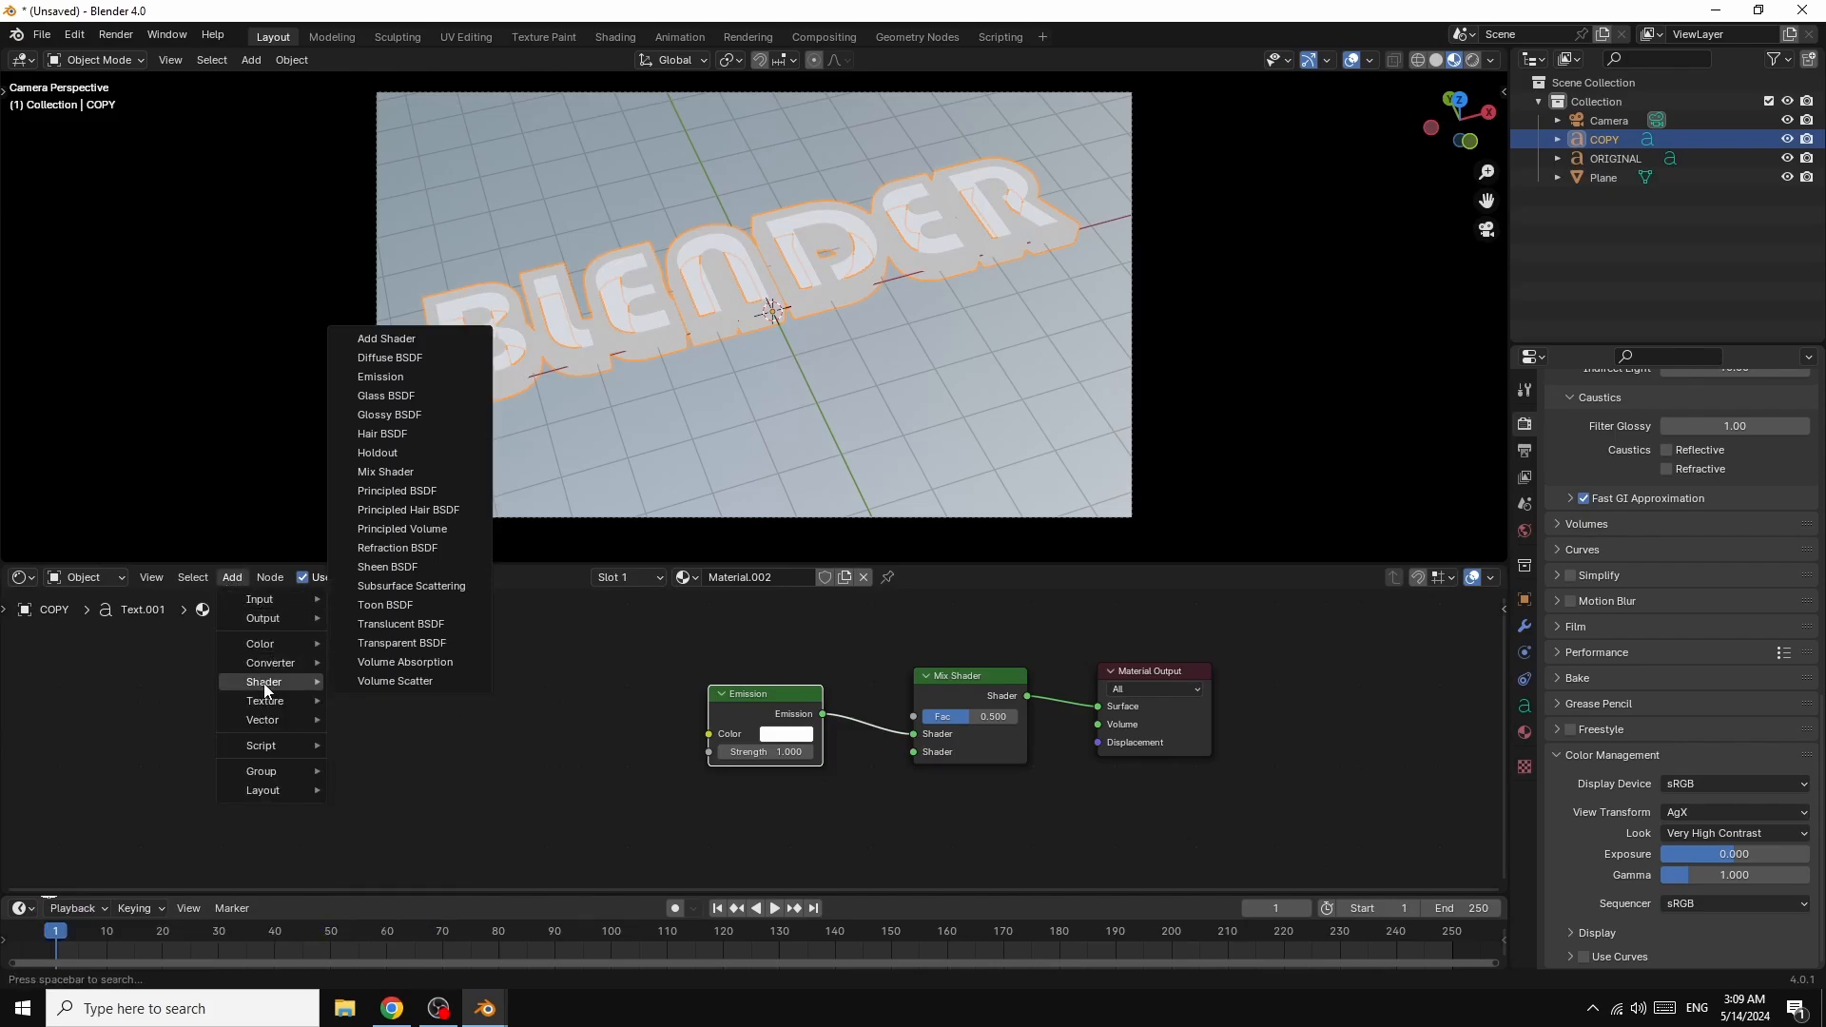
left_click(403, 644)
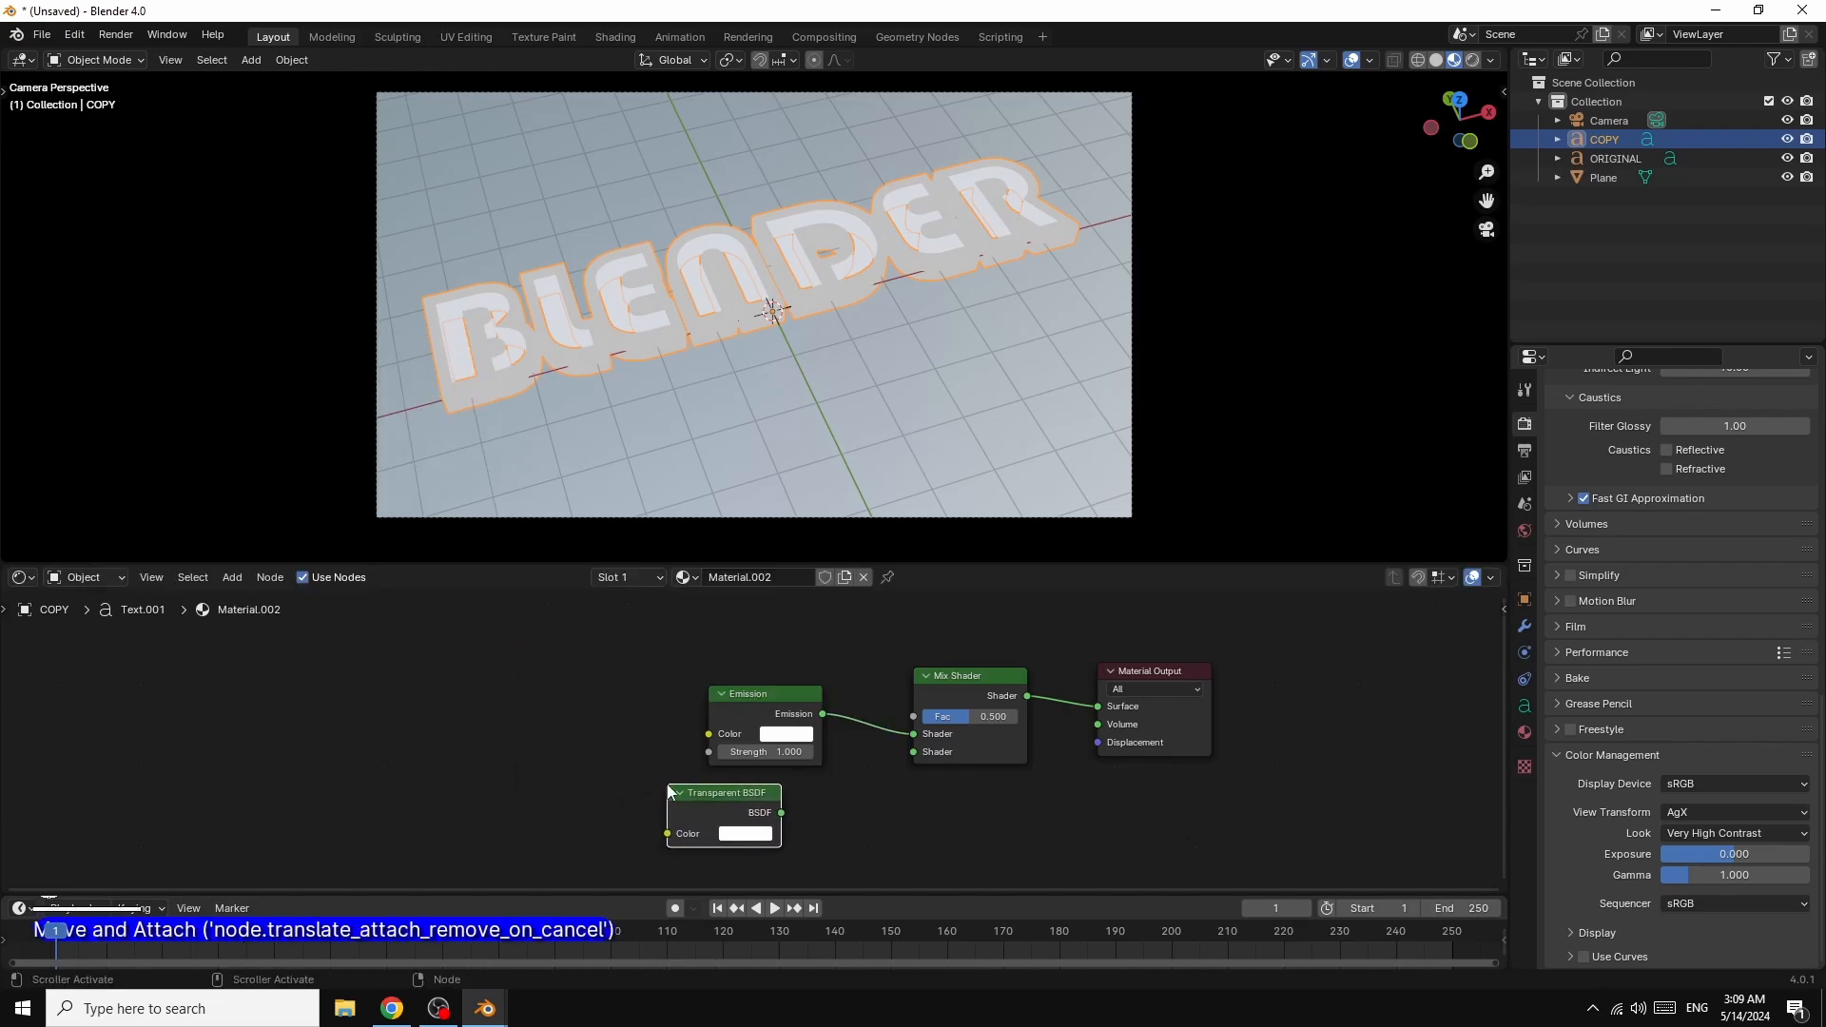
left_click_drag(781, 814, 805, 796)
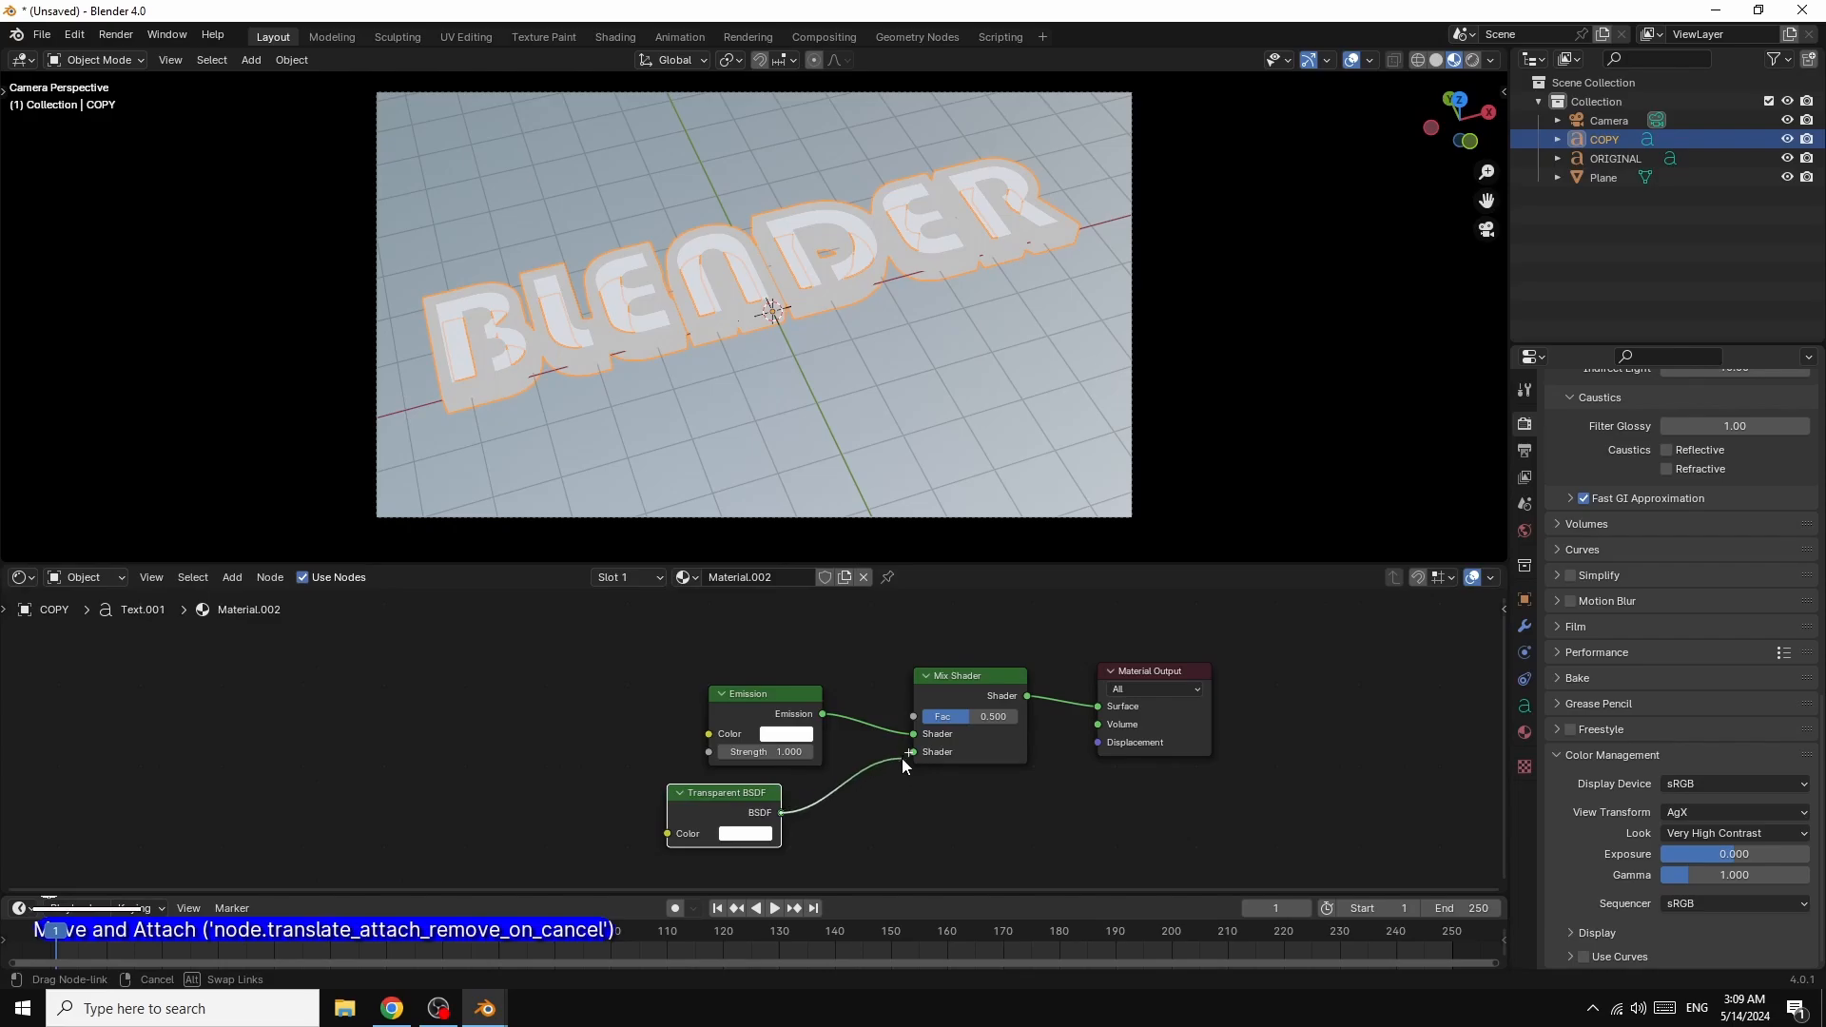
left_click_drag(901, 757, 910, 756)
left_click_drag(705, 789, 763, 791)
left_click_drag(761, 694, 772, 698)
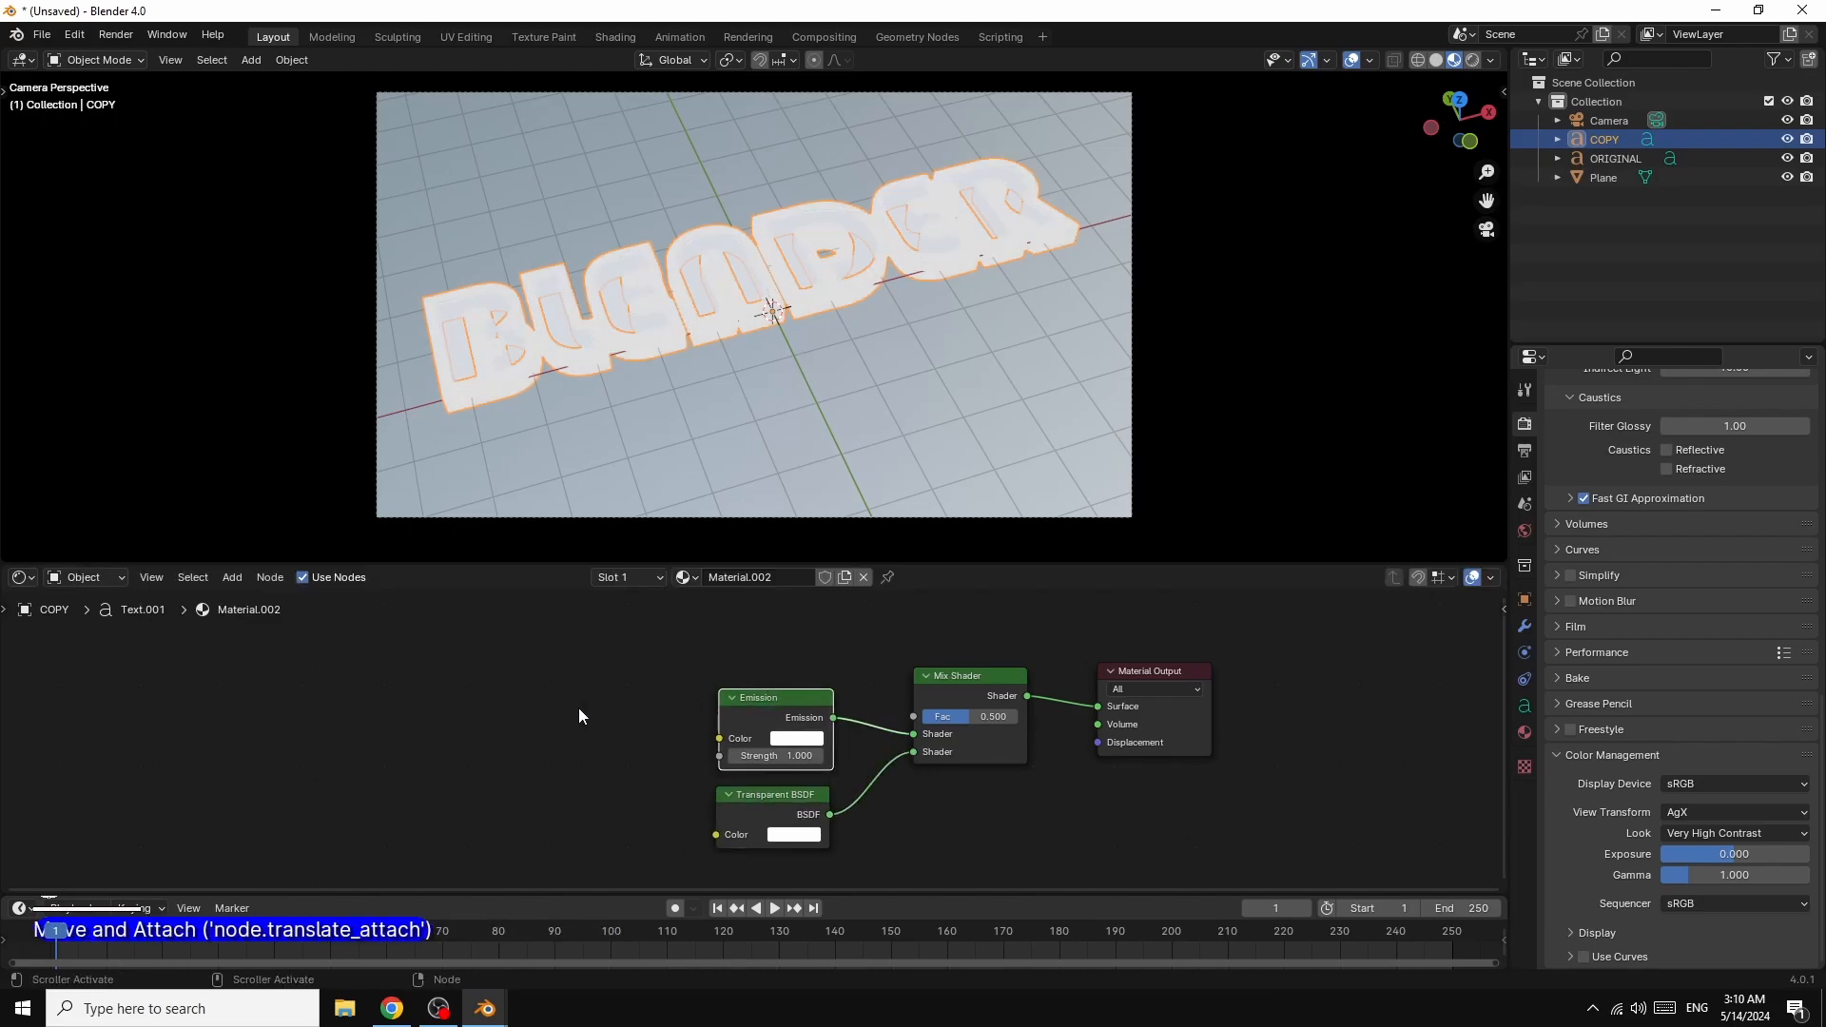
- Add a Color Ramp node before the Emission node and connect its Color output to the Mix Shader's Fac input
left_click(233, 578)
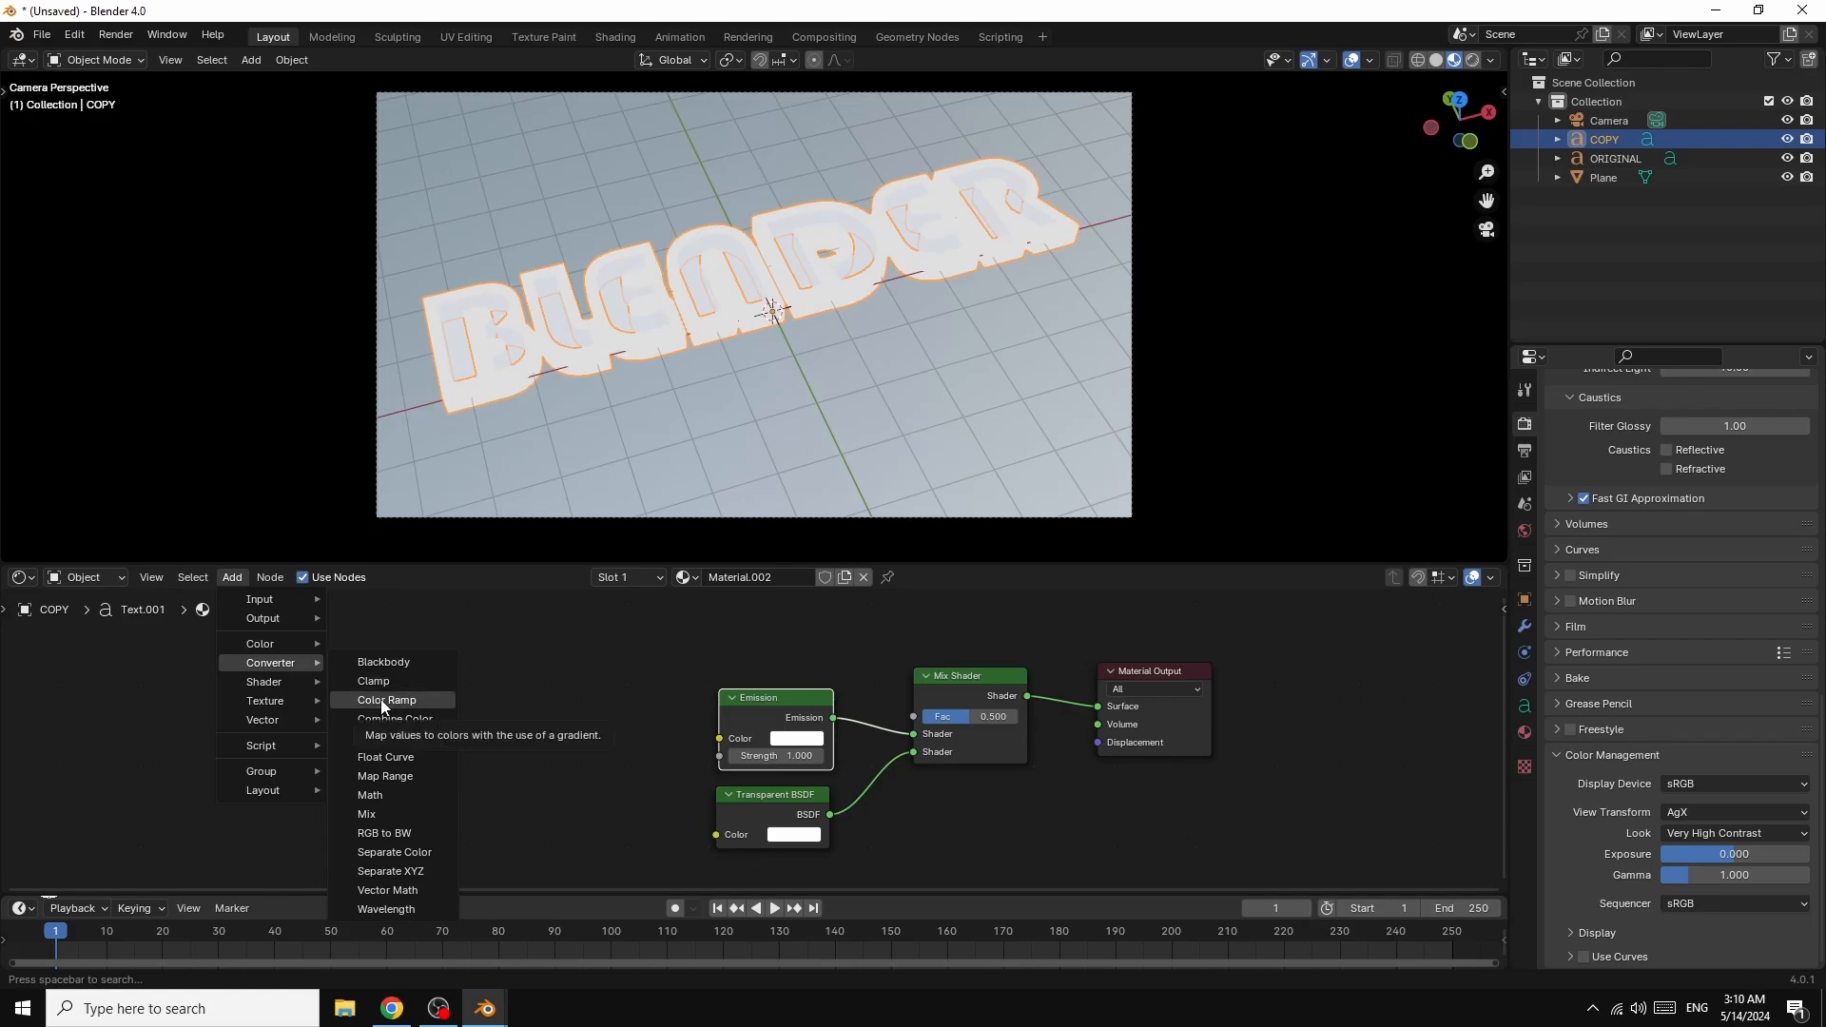
left_click(380, 701)
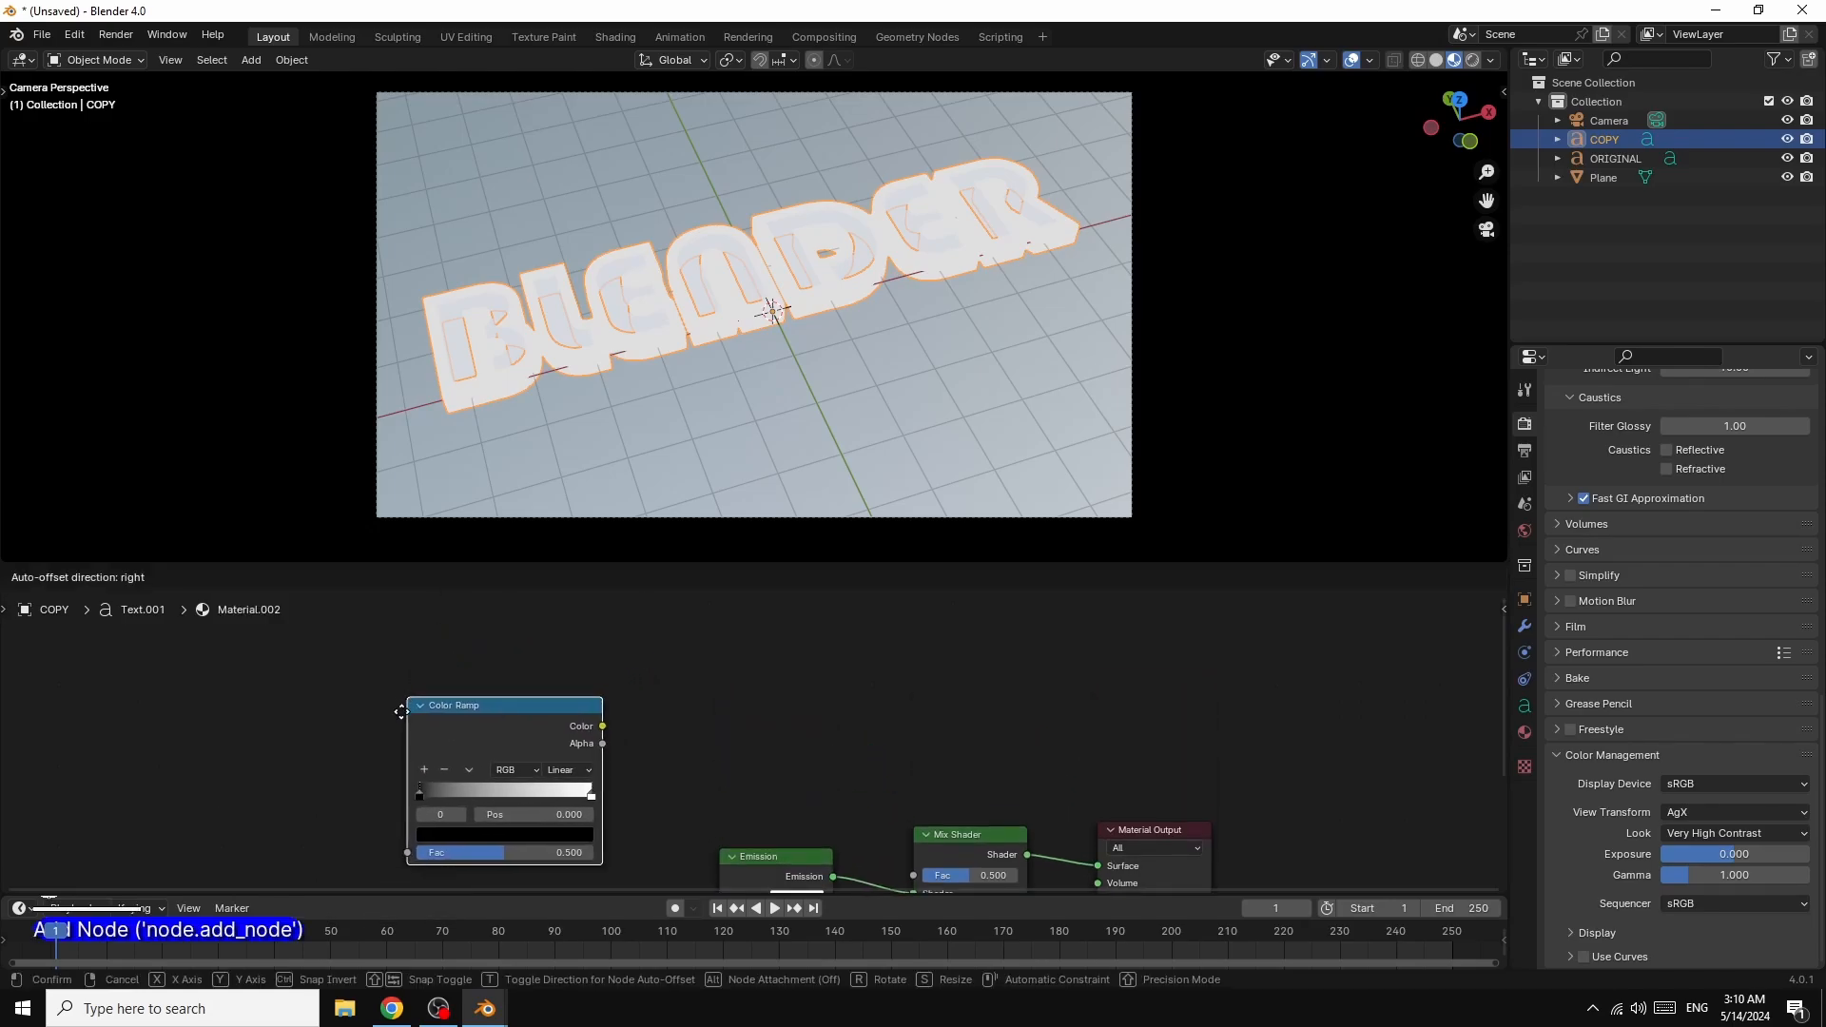
left_click(424, 646)
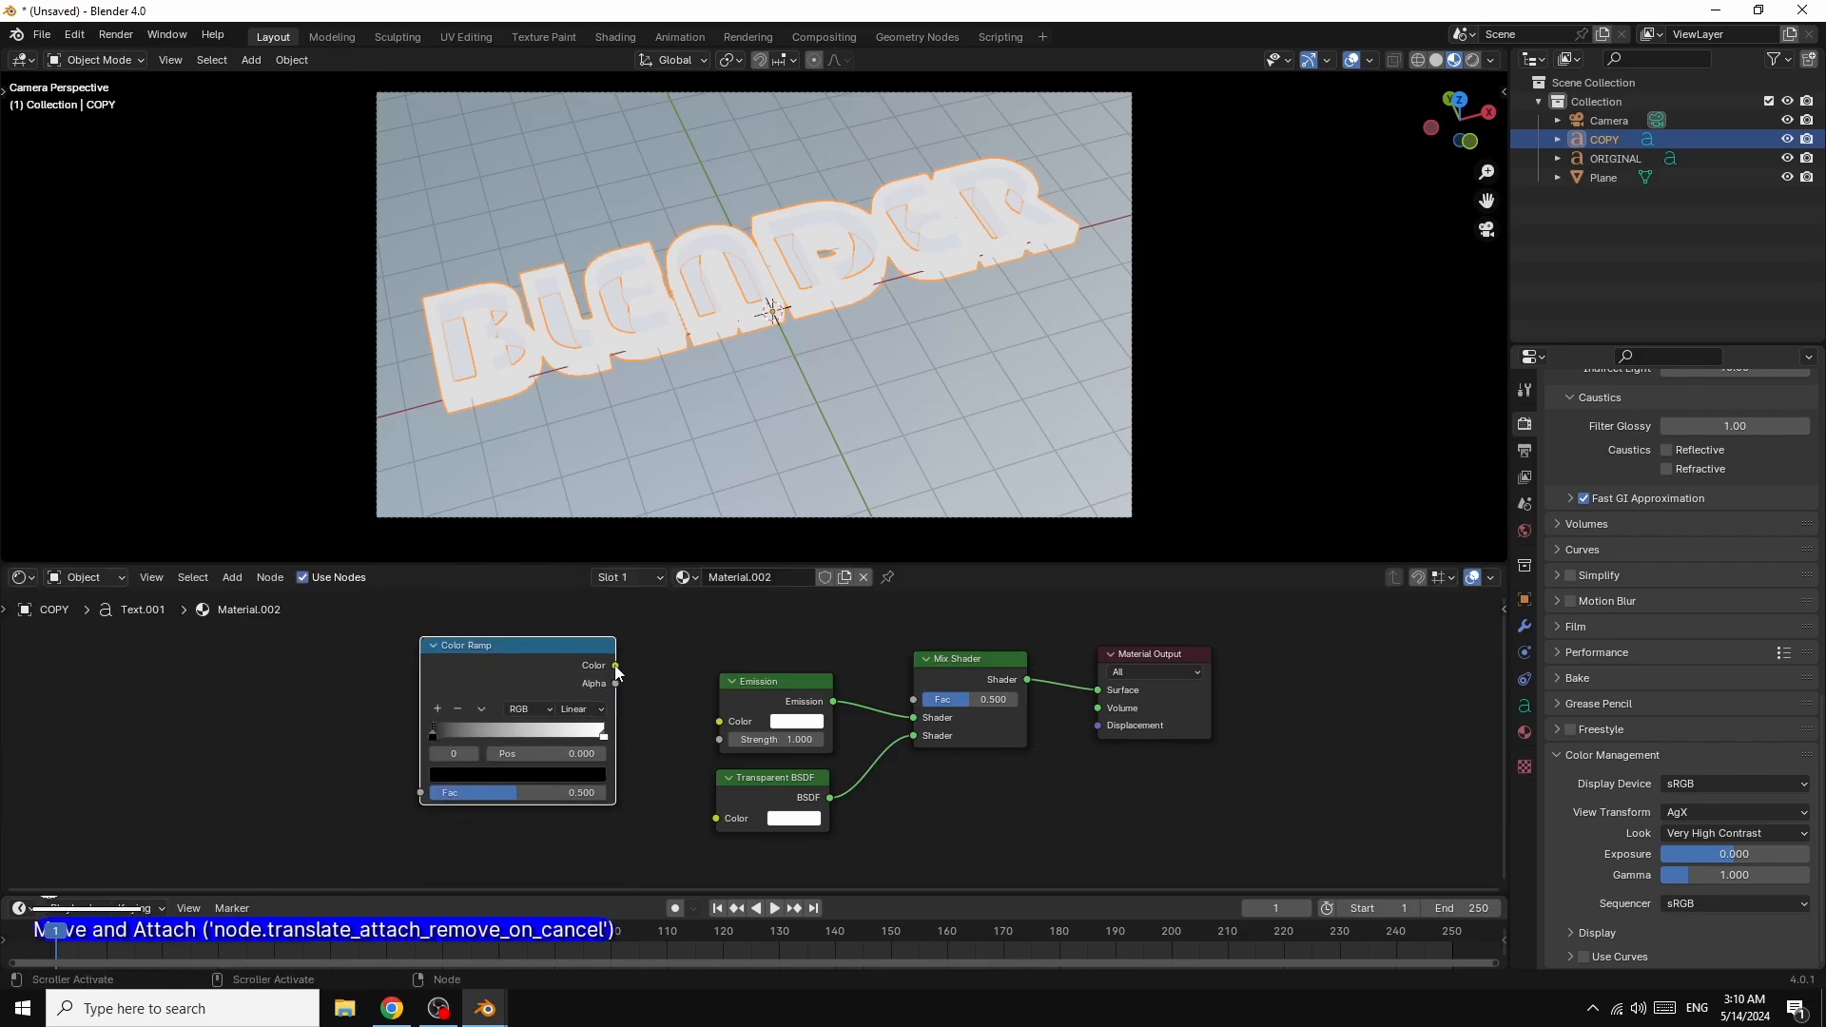
left_click_drag(616, 666, 905, 705)
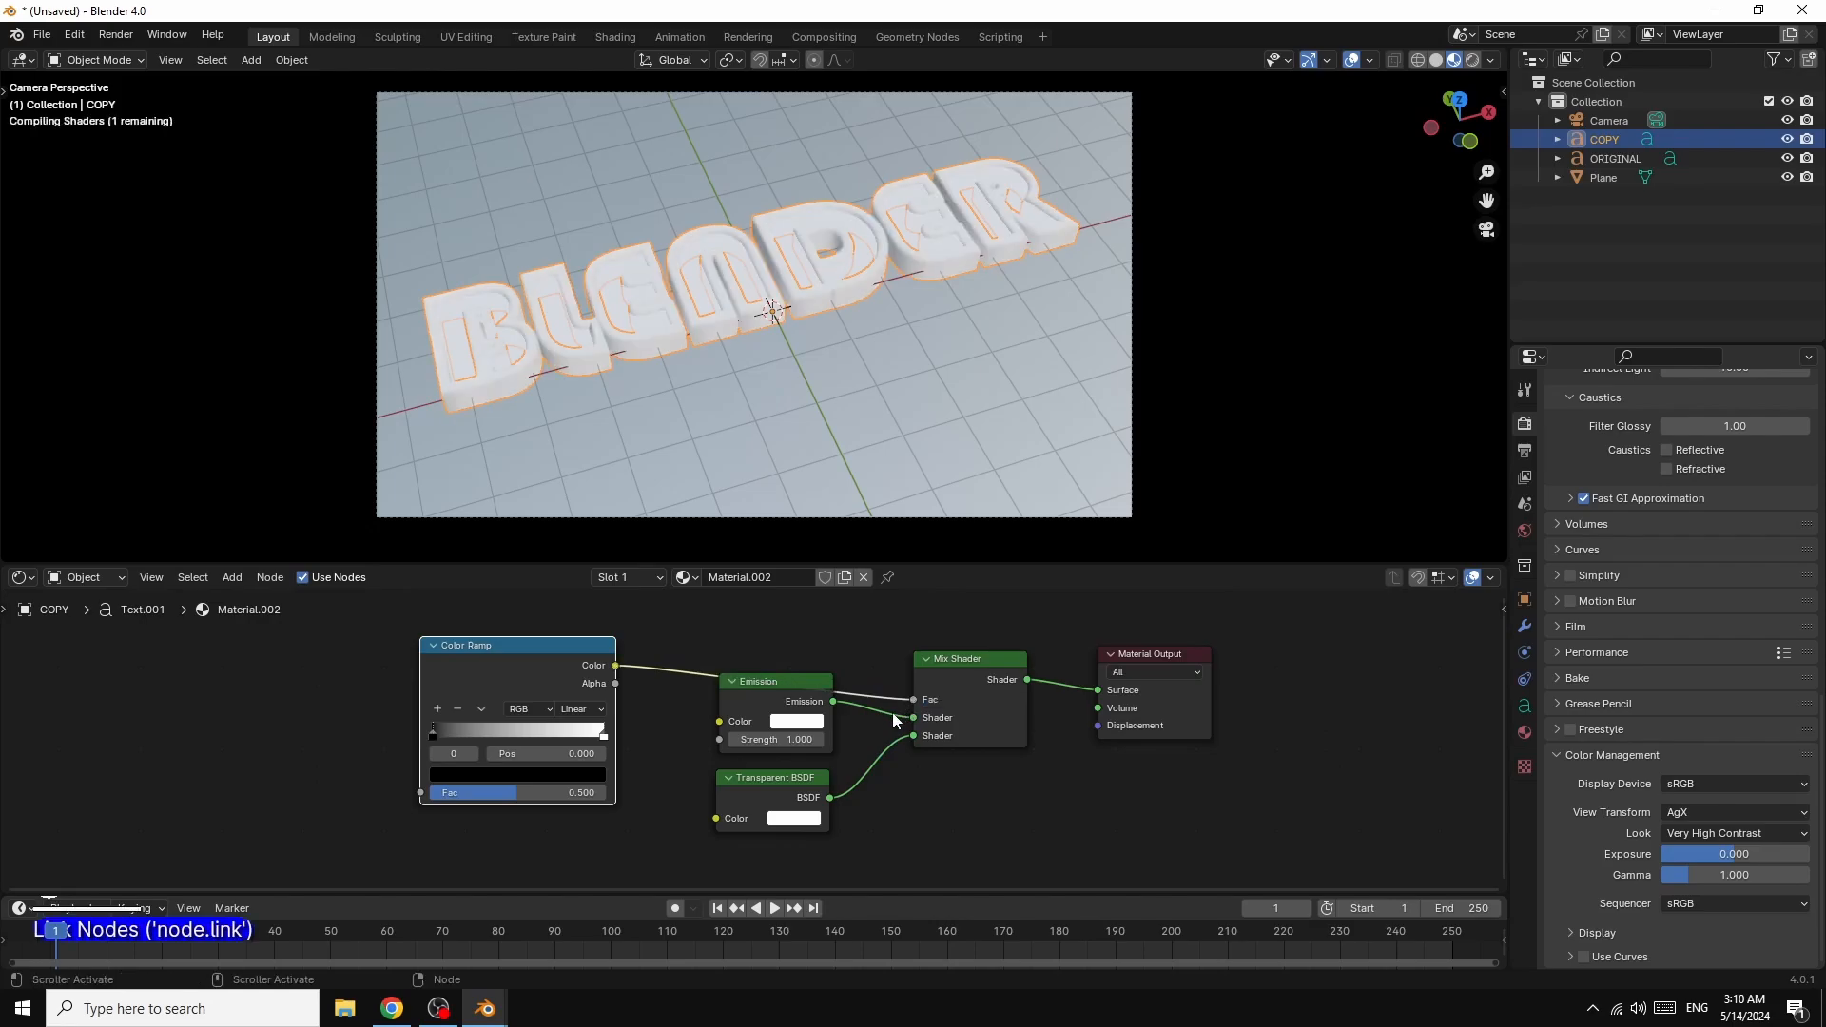
left_click_drag(489, 649, 537, 632)
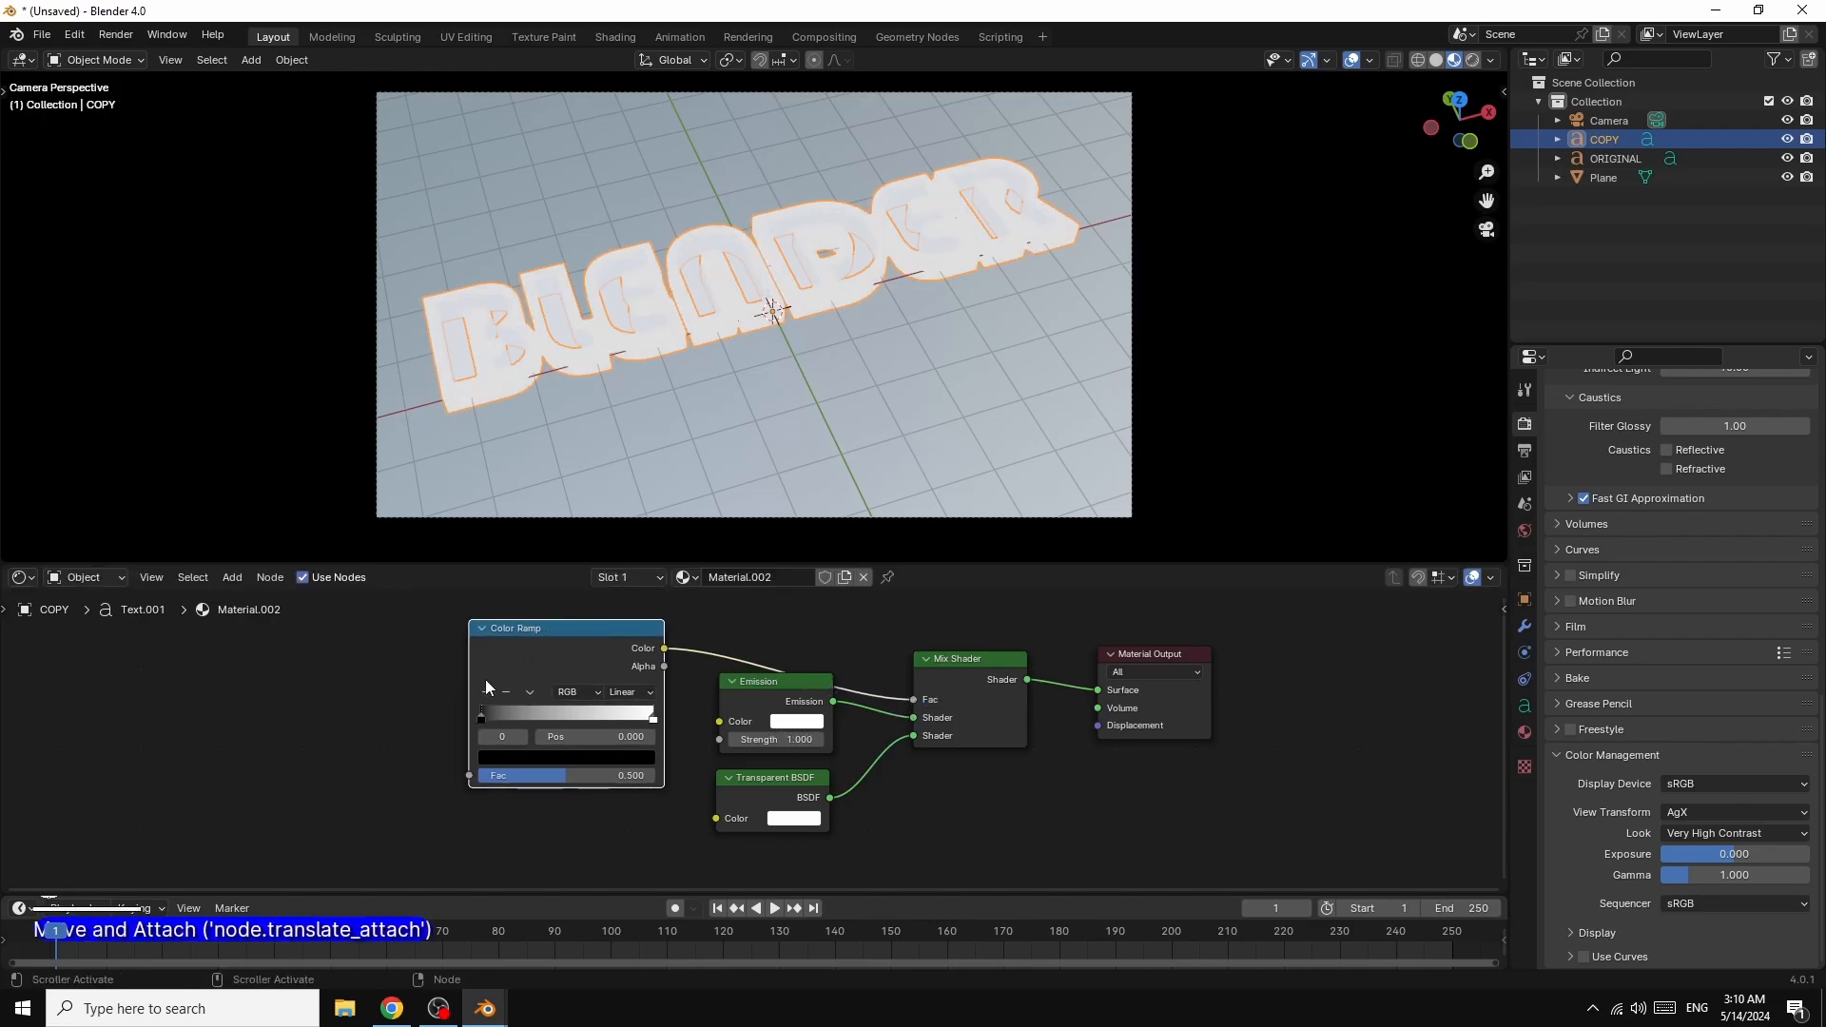
- Add a Noise Texture node before the Color Ramp and connect its Fac output to the ramp's Fac input
left_click(232, 578)
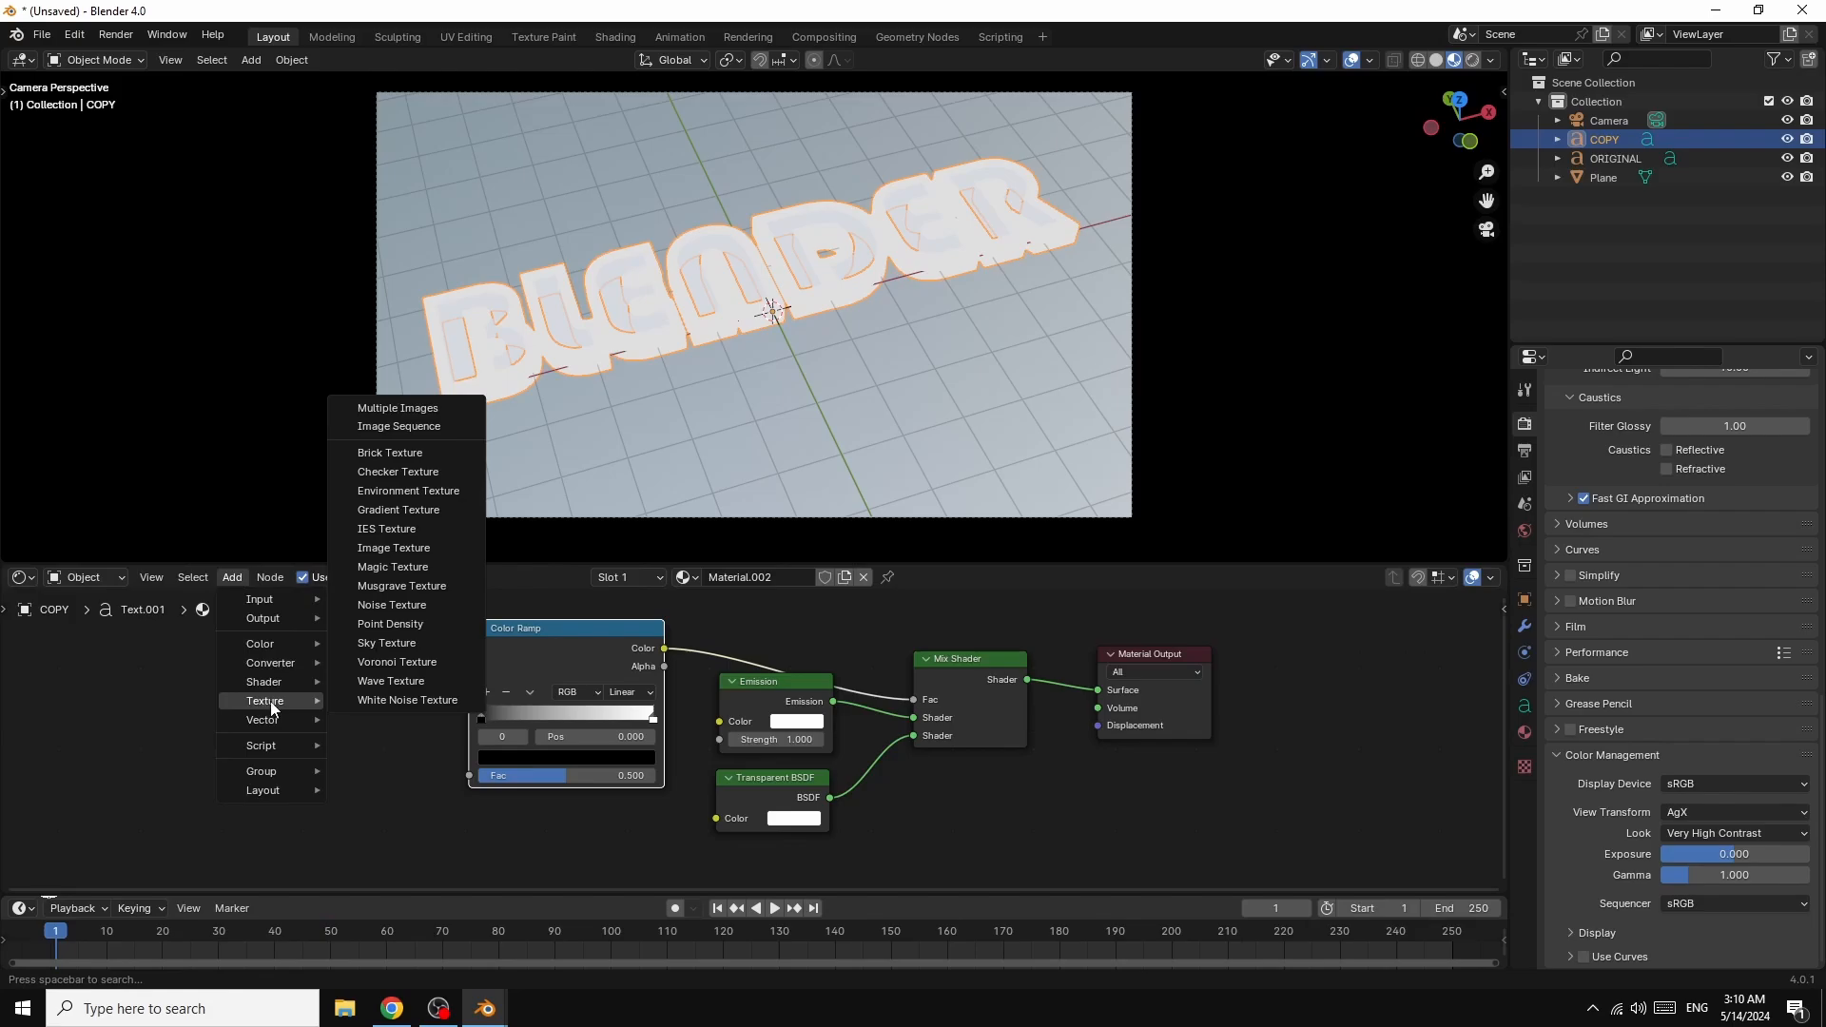
left_click(390, 602)
left_click(403, 692)
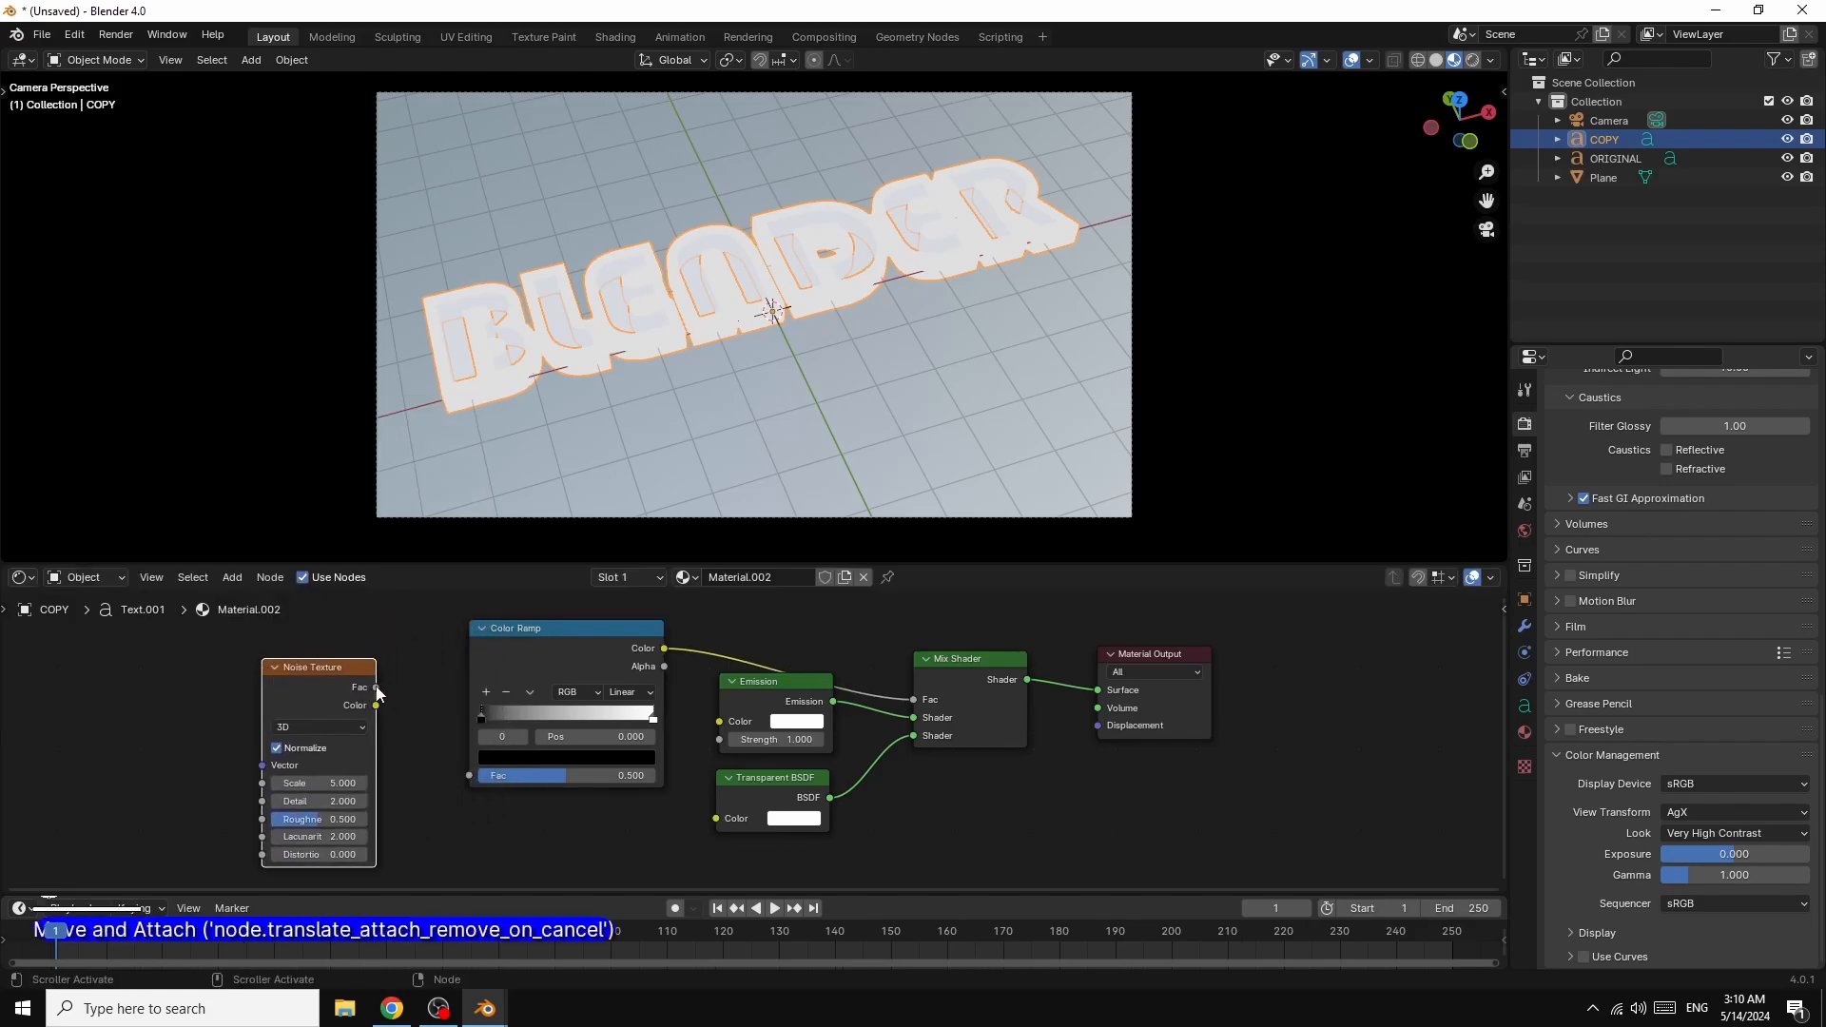
left_click_drag(377, 691, 383, 701)
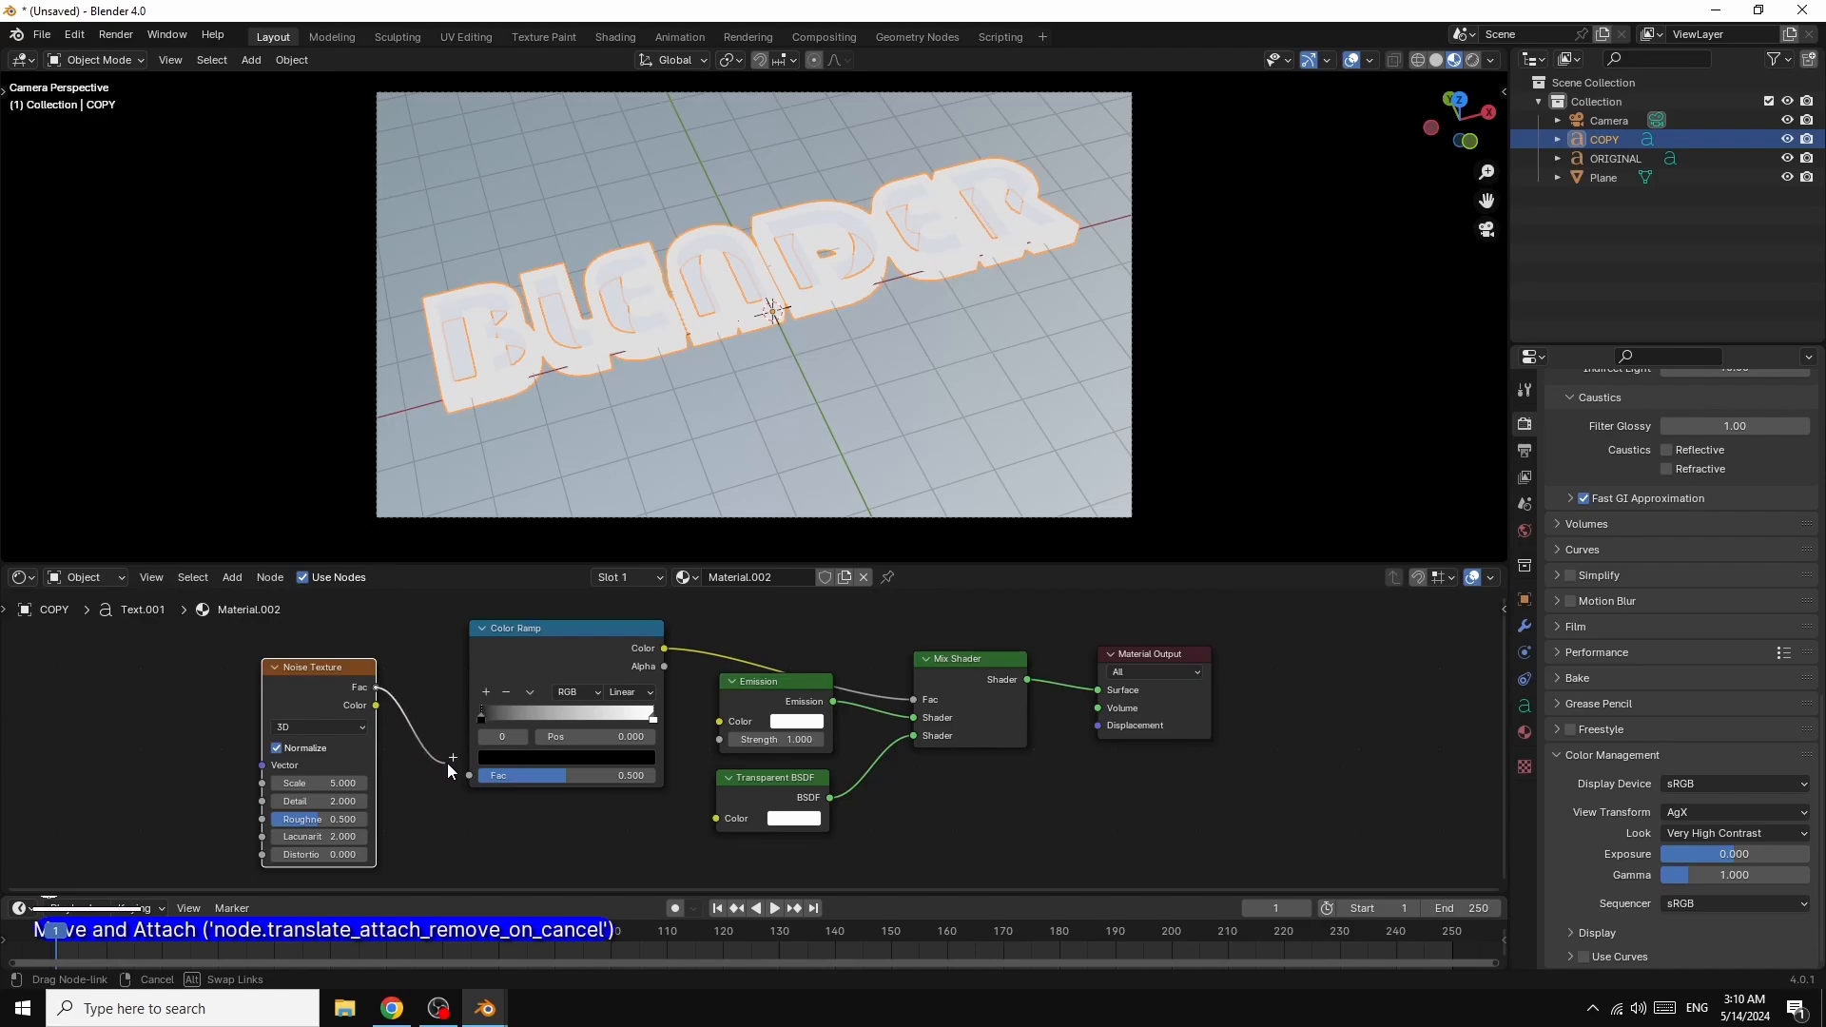
left_click_drag(449, 764, 470, 775)
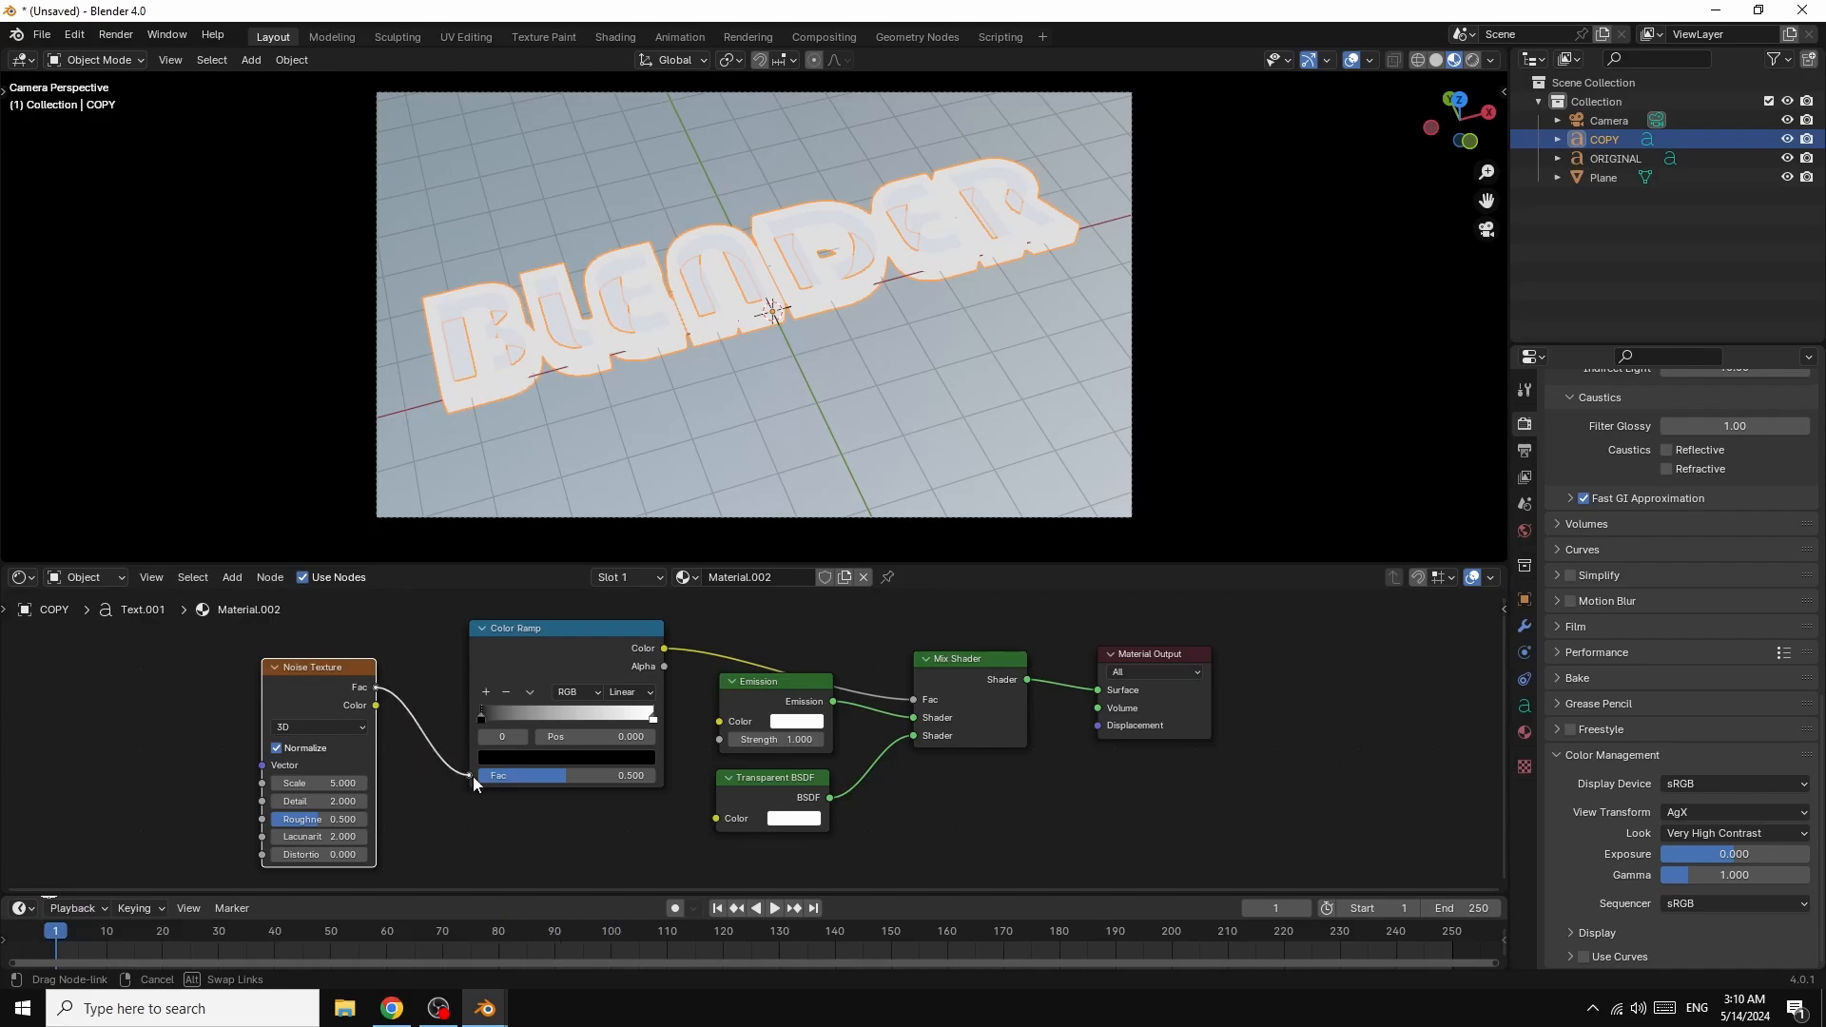
- Add Texture Coordinate and Mapping nodes to the Noise Texture with Node Wrangler's texture setup, and feed Mapping's Vector from the Object output
left_click(297, 702)
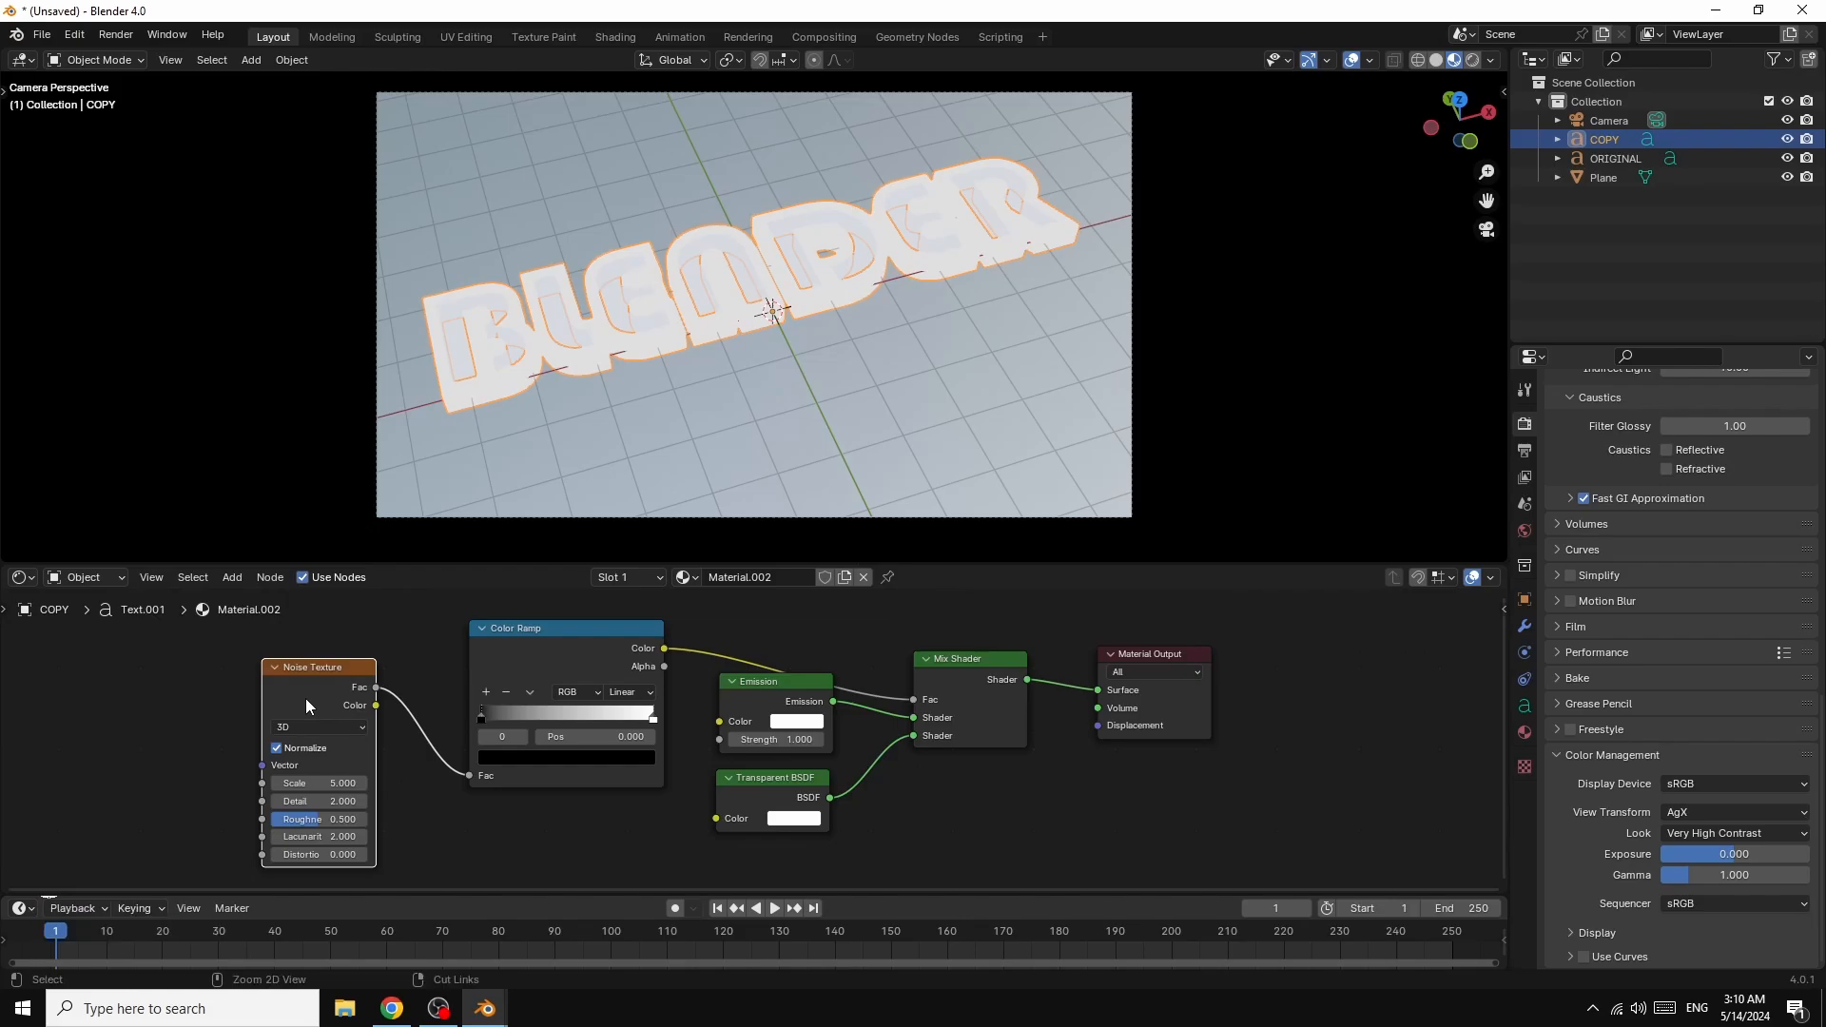
key("ctrl+t")
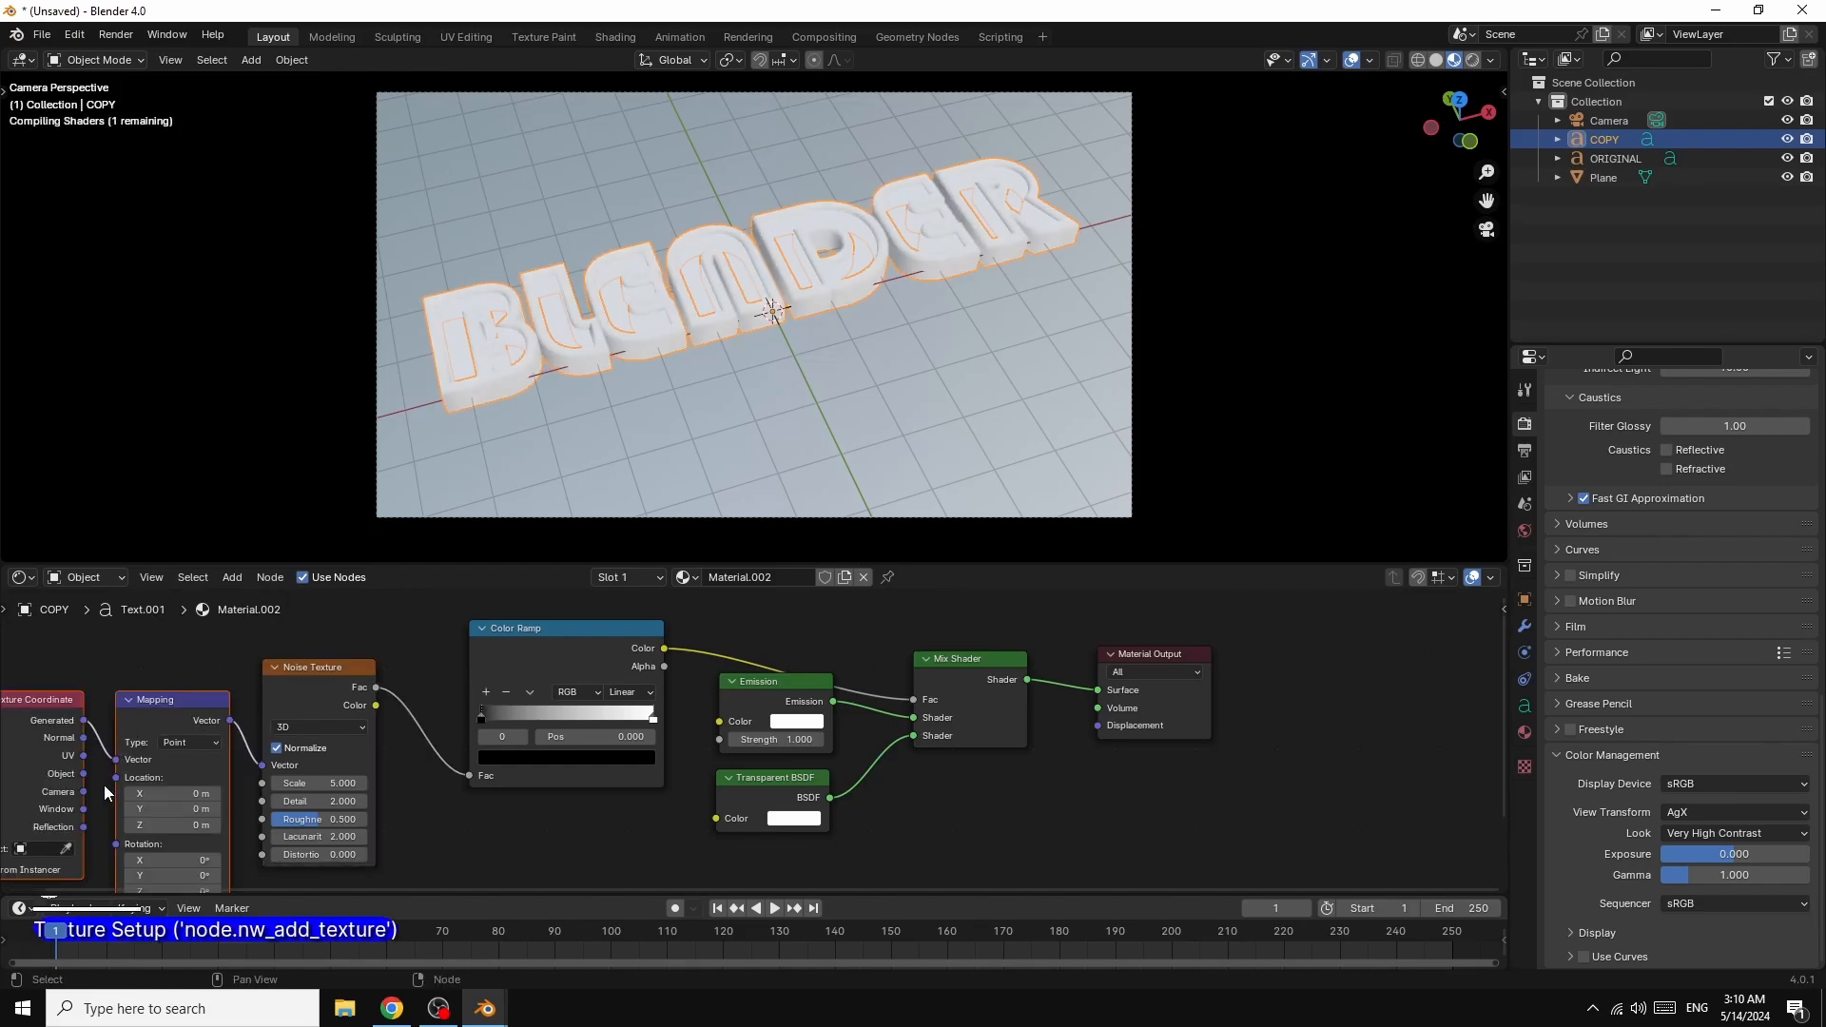
left_click_drag(1265, 649, 281, 748)
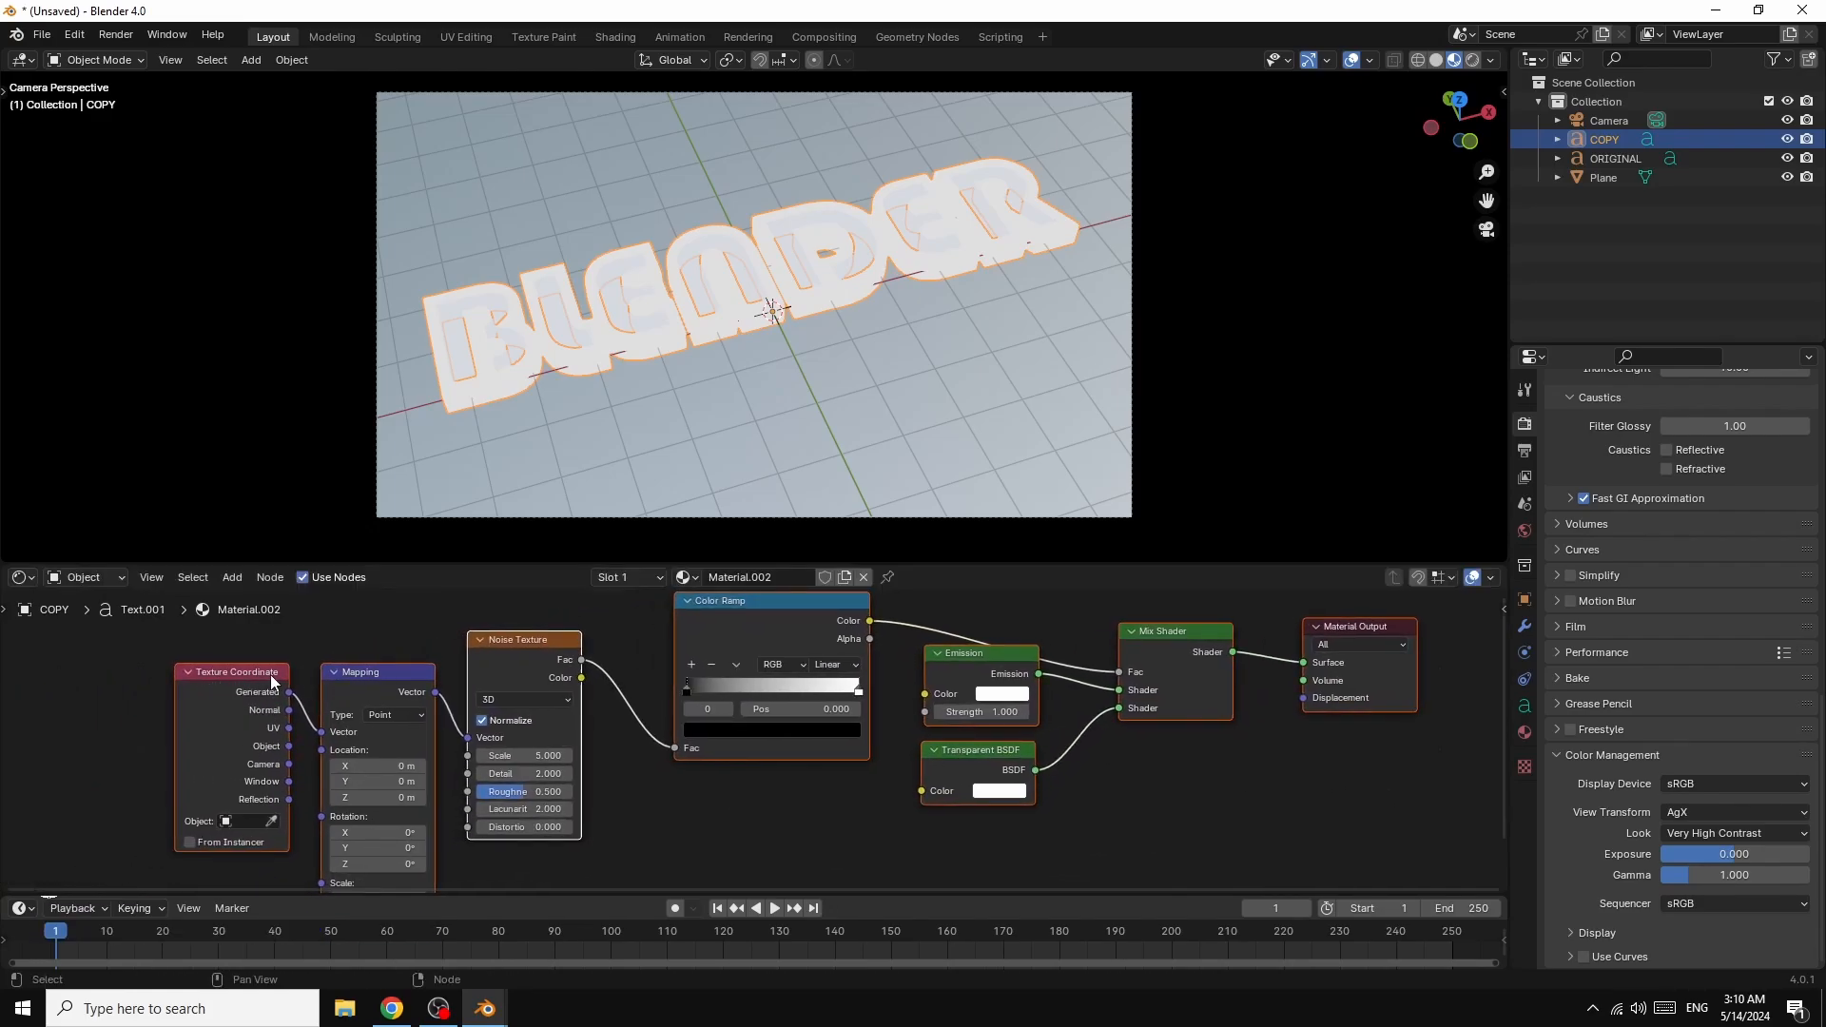
left_click(163, 749)
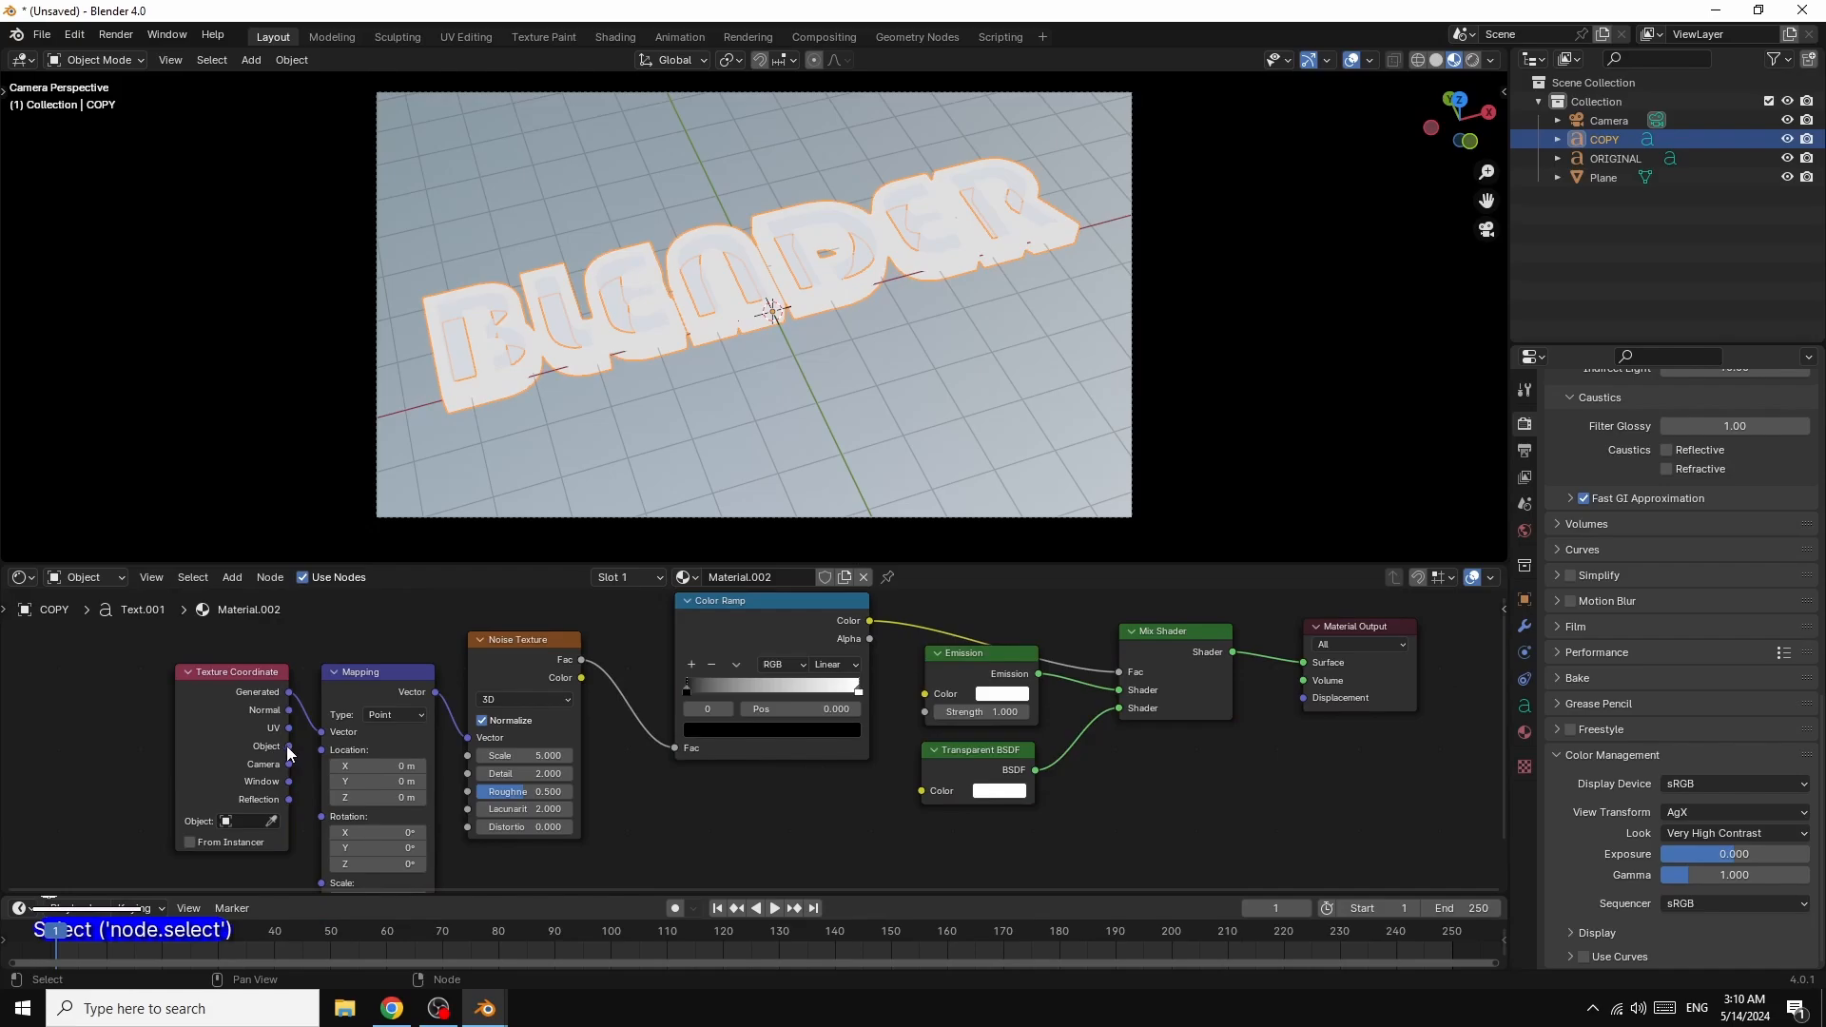
left_click_drag(288, 746, 321, 733)
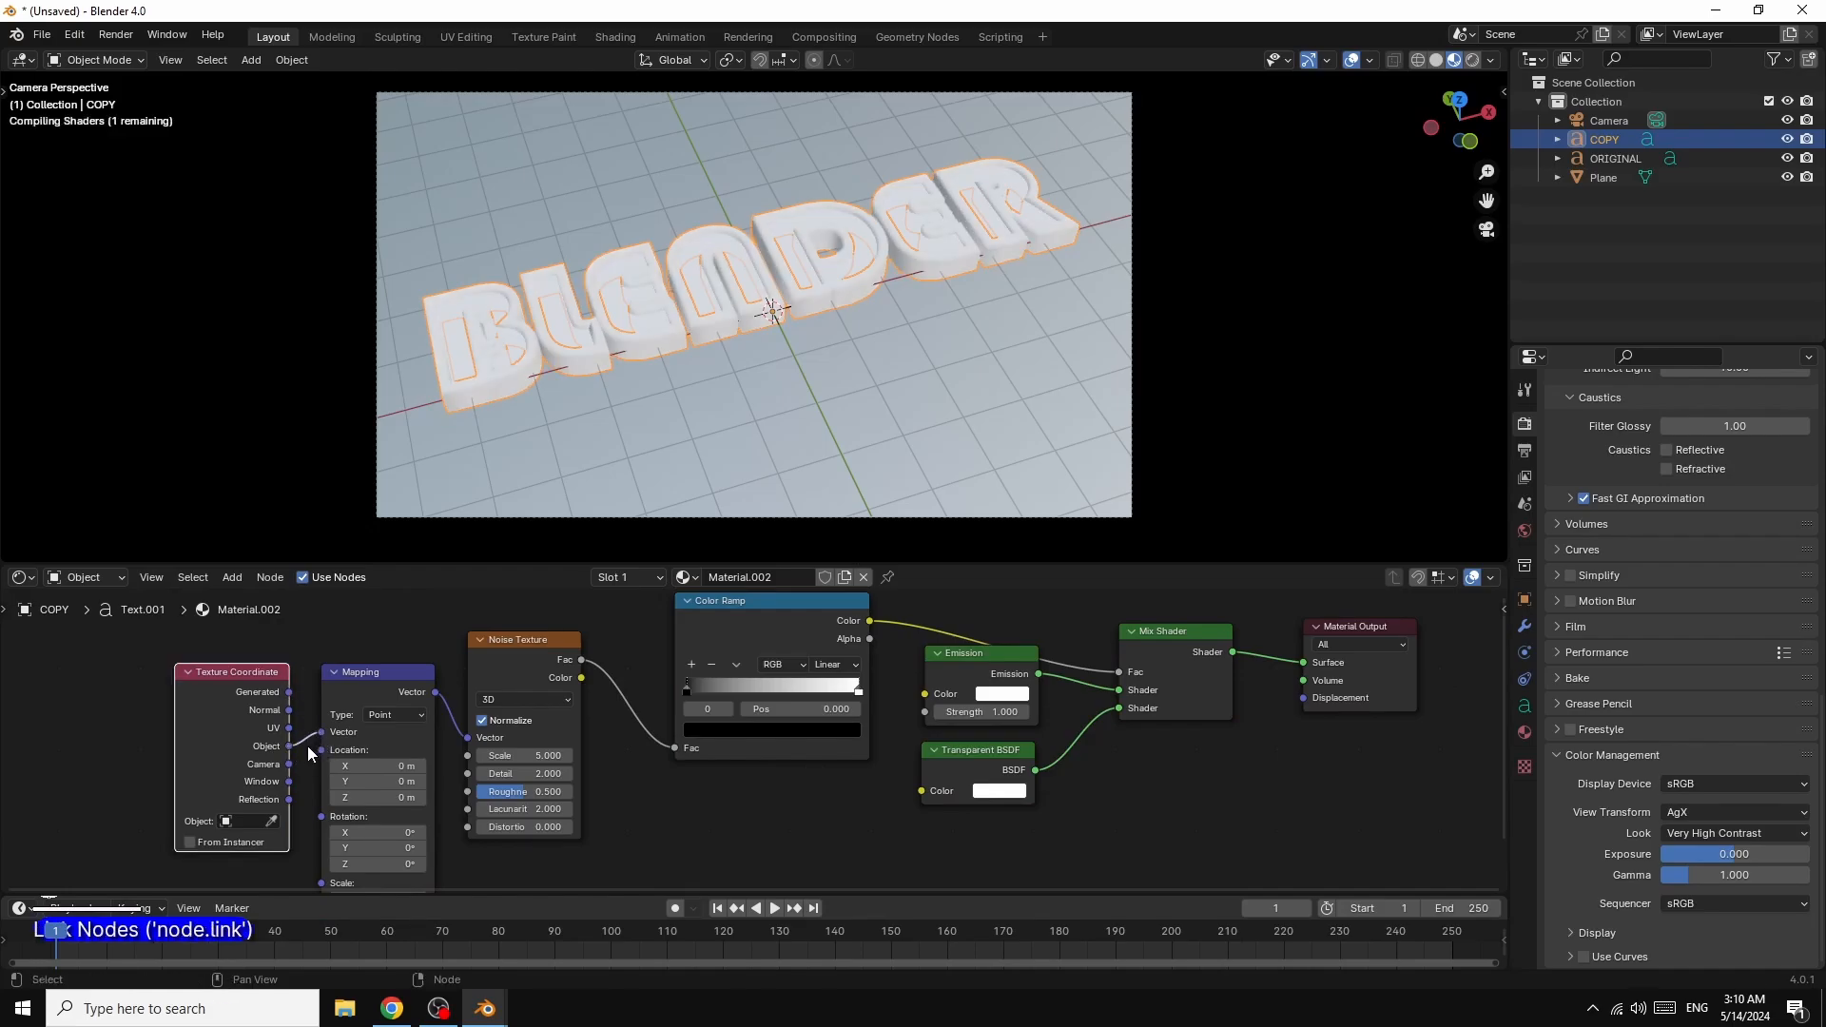
left_click_drag(237, 671, 213, 669)
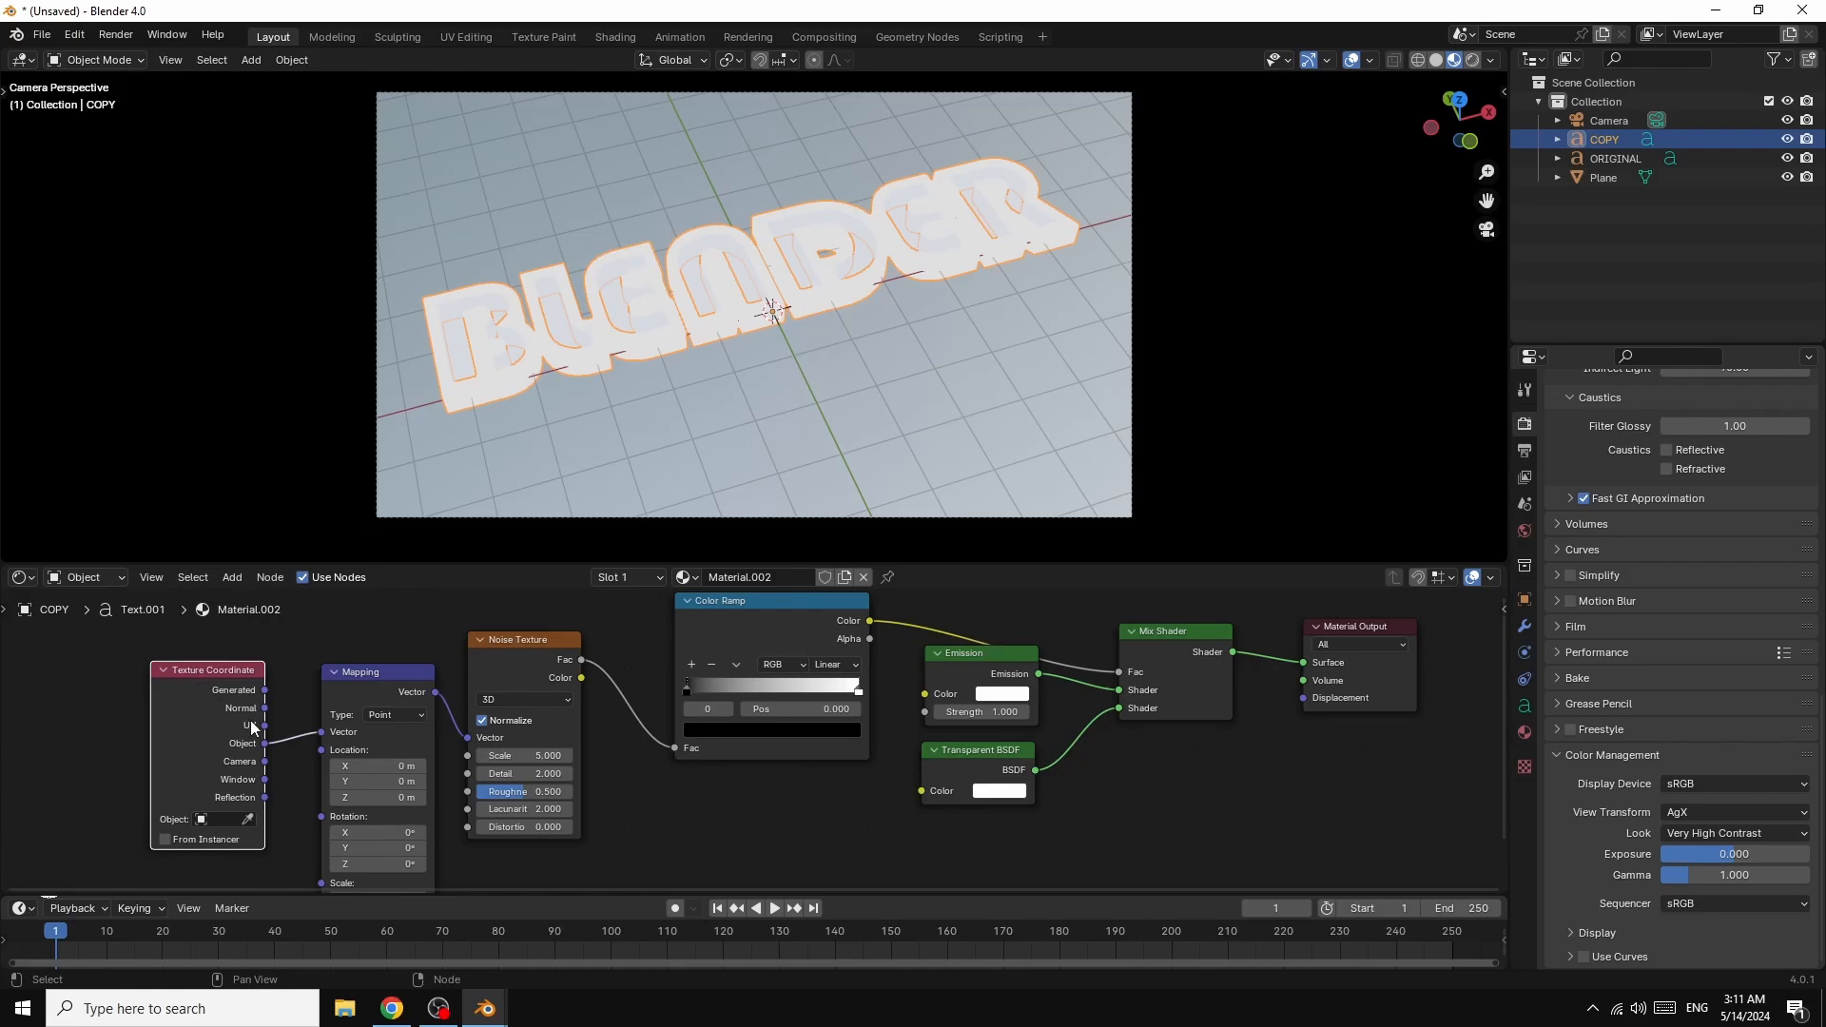
- Check in the add-on preferences that the Node Wrangler add-on is enabled, filtering the list by NODE, and close the preferences
left_click(74, 35)
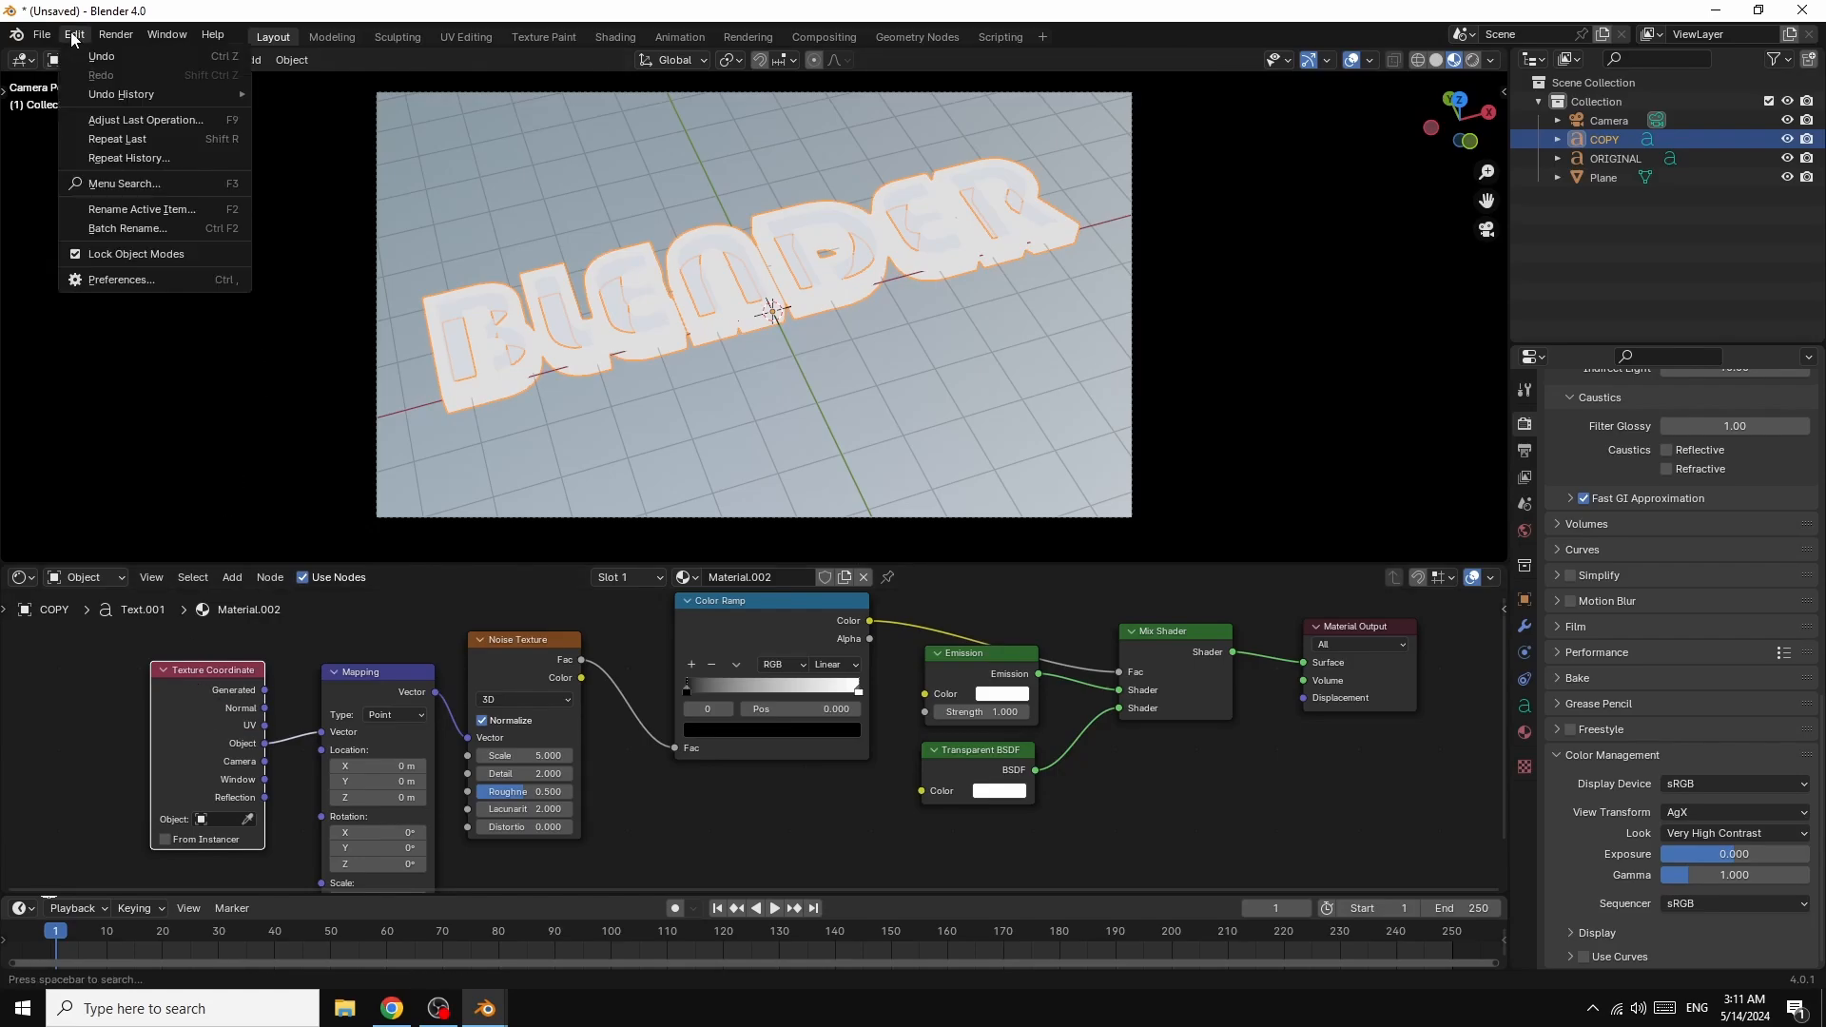
left_click(114, 278)
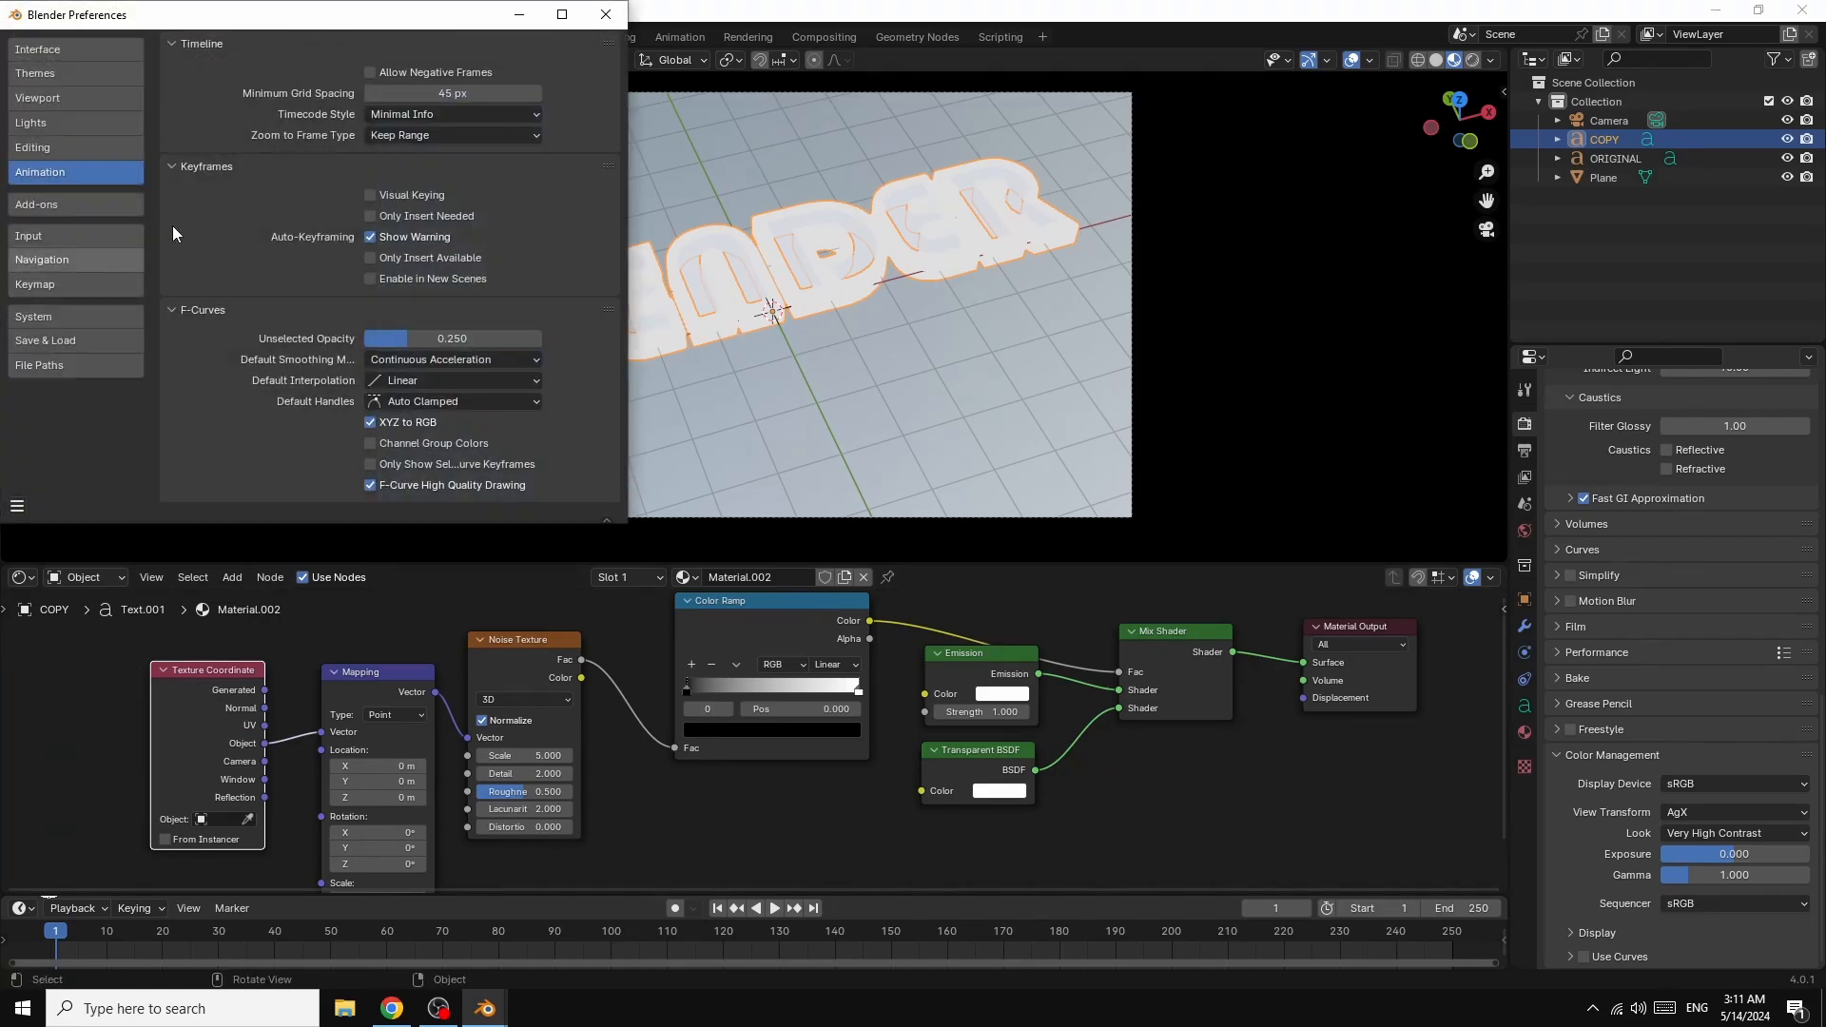
left_click(43, 204)
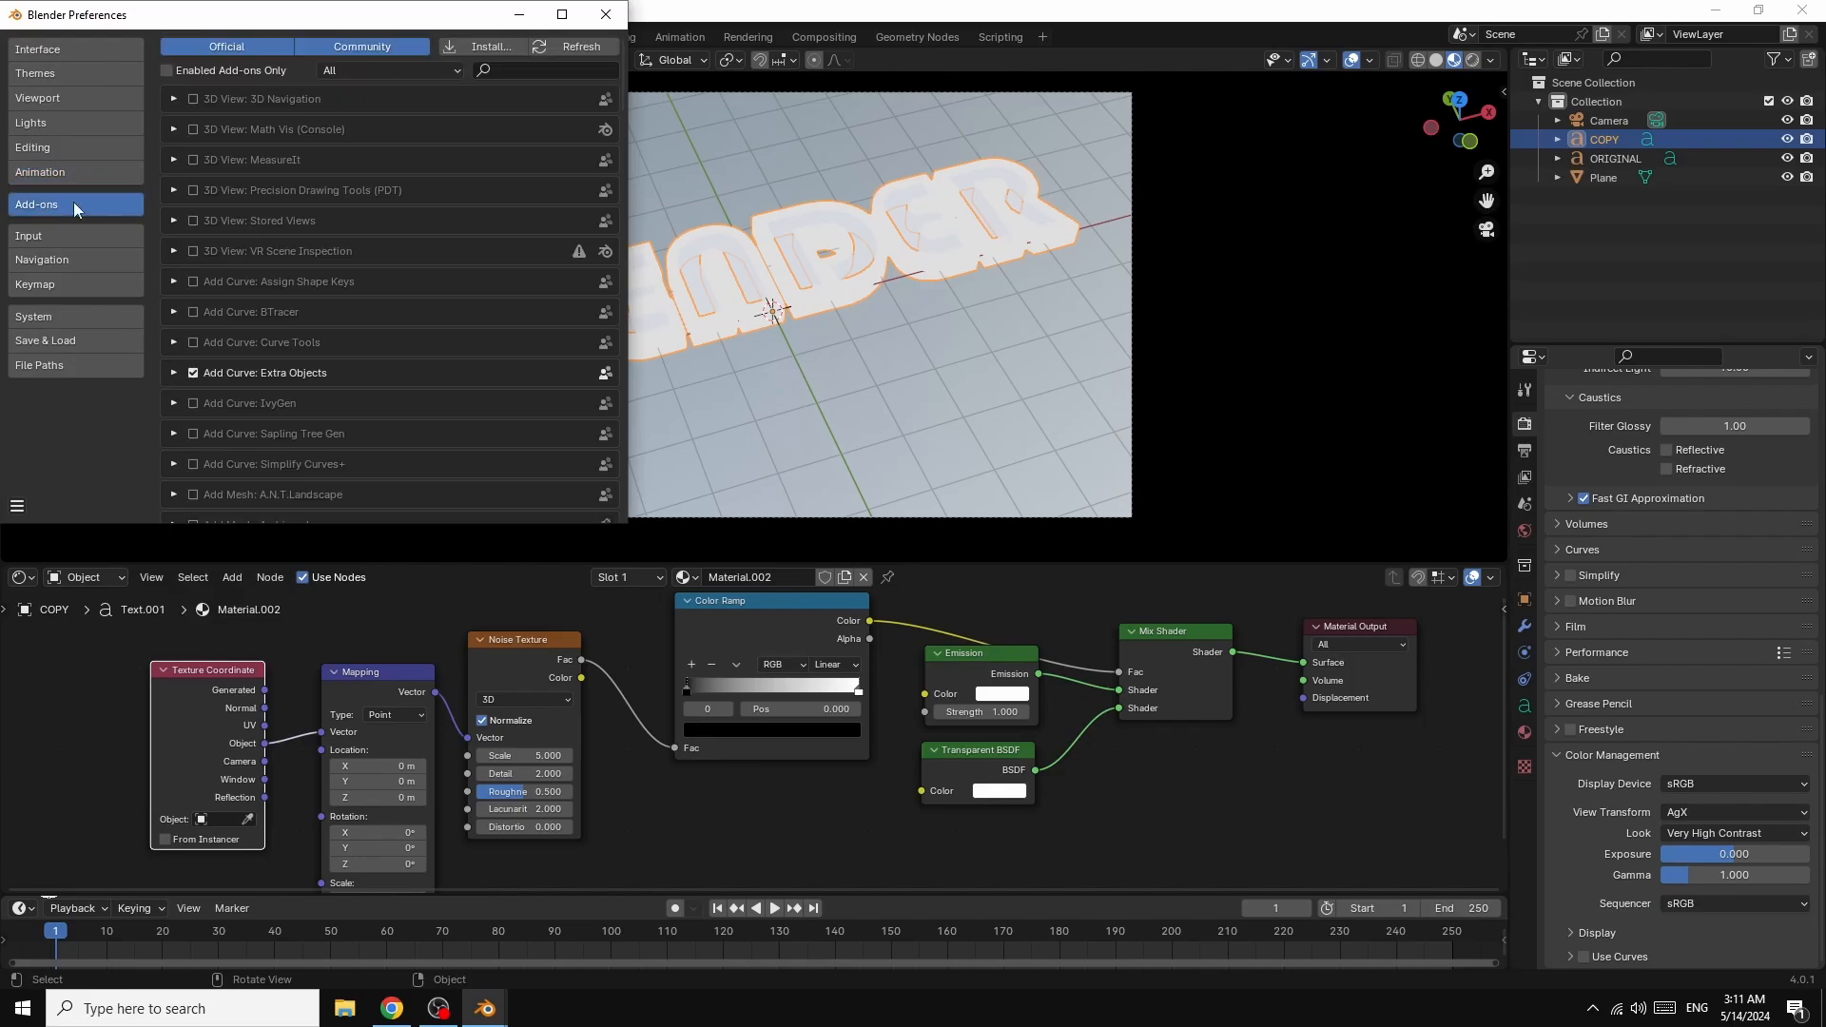
left_click(514, 68)
type("N")
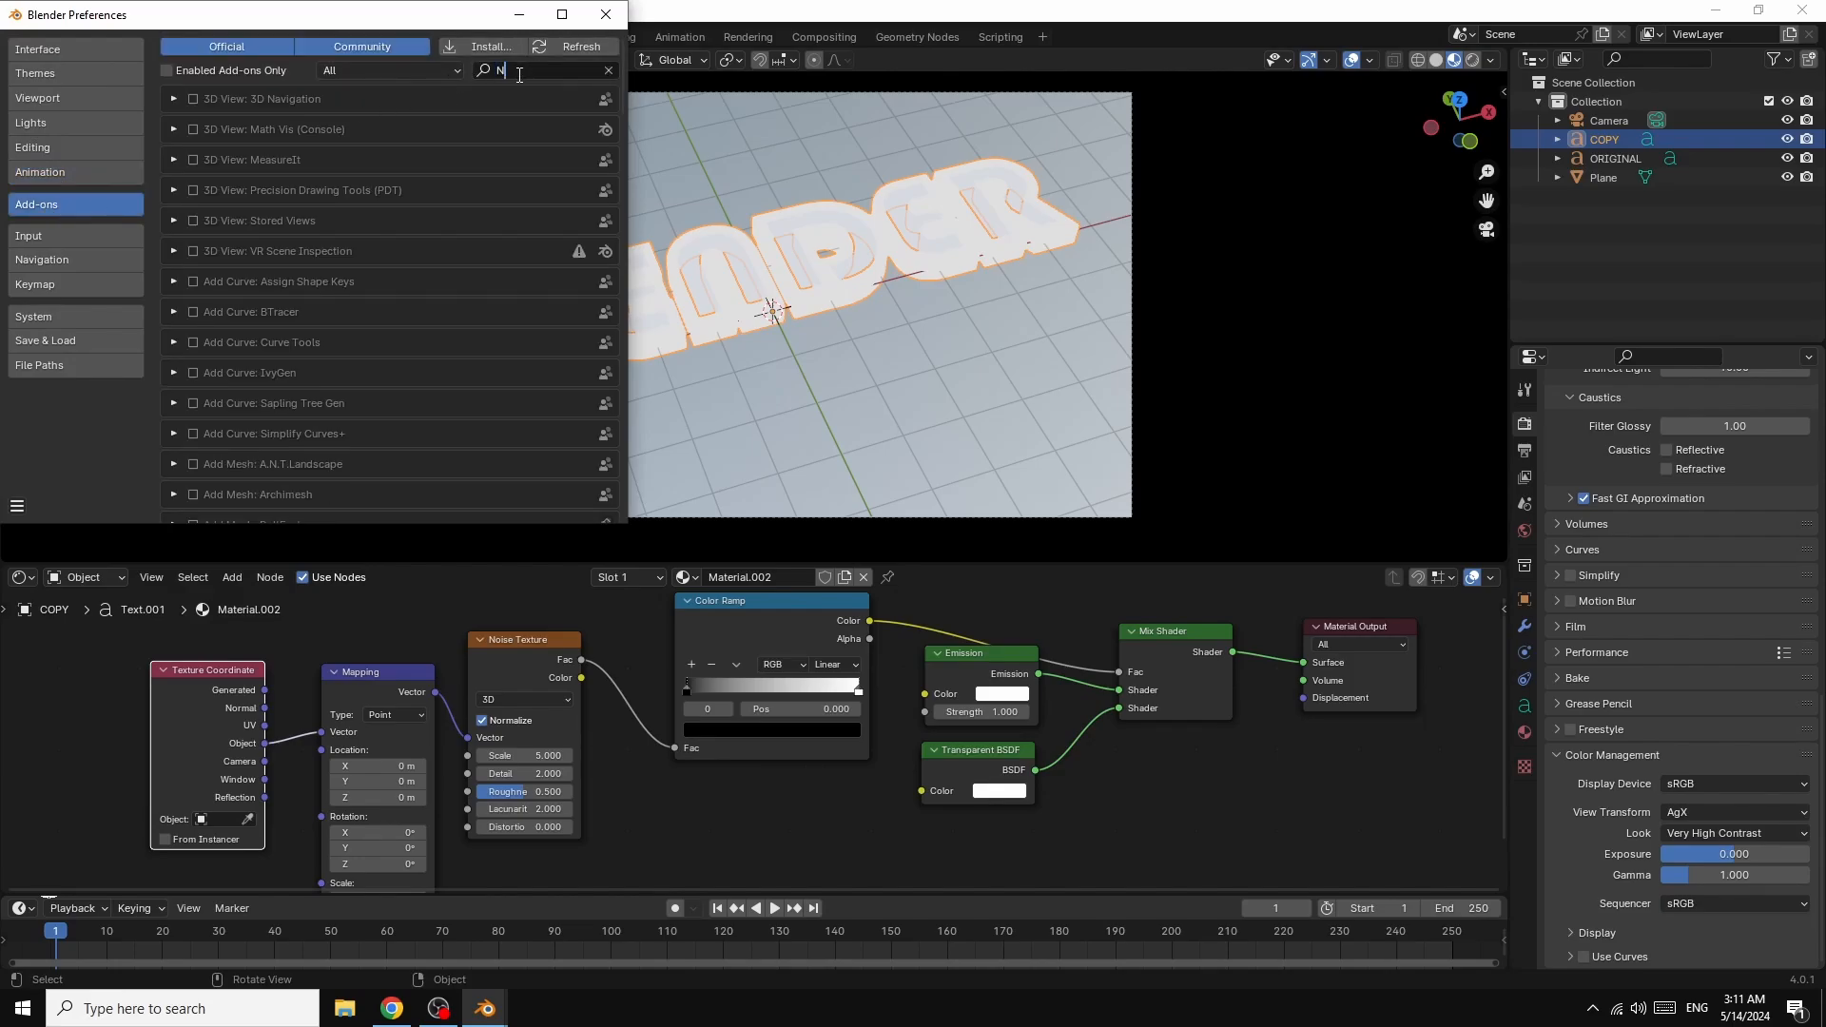
type("ODE")
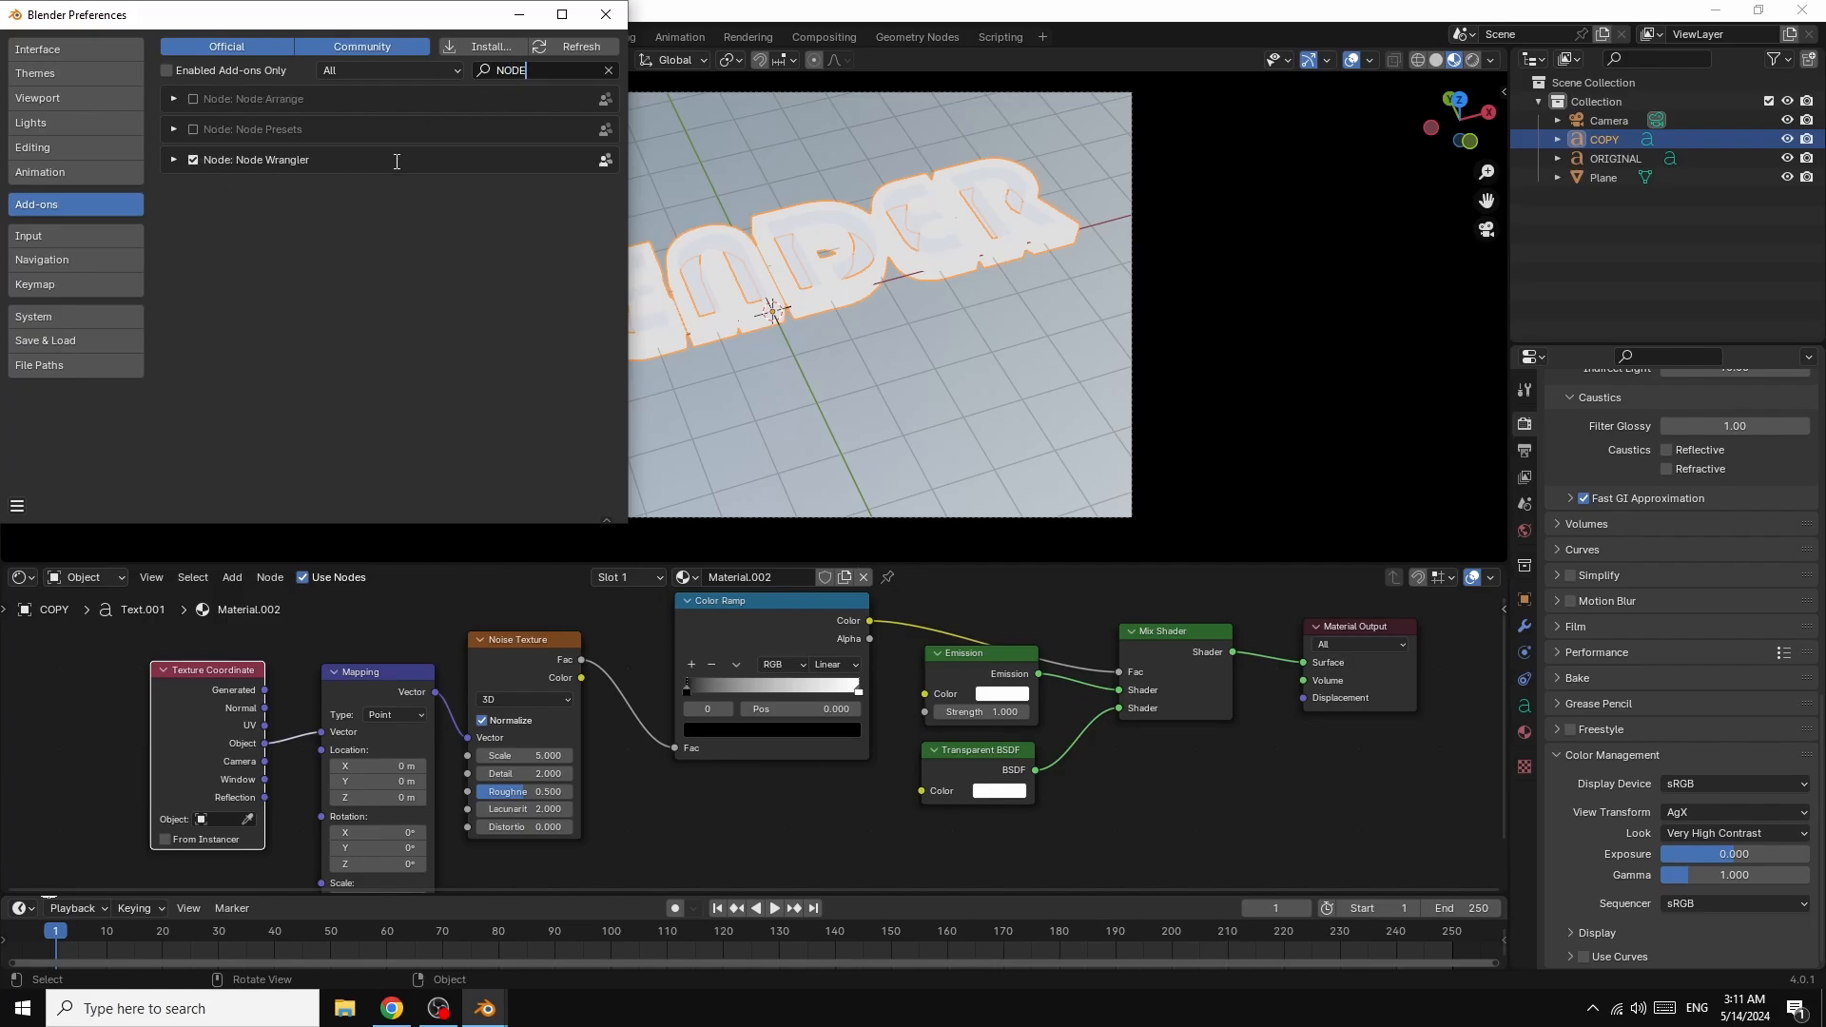
left_click(606, 14)
- Duplicate the Color Ramp node, place the copy below the original, and connect its Color output to the Emission's Color input
left_click_drag(763, 641, 767, 622)
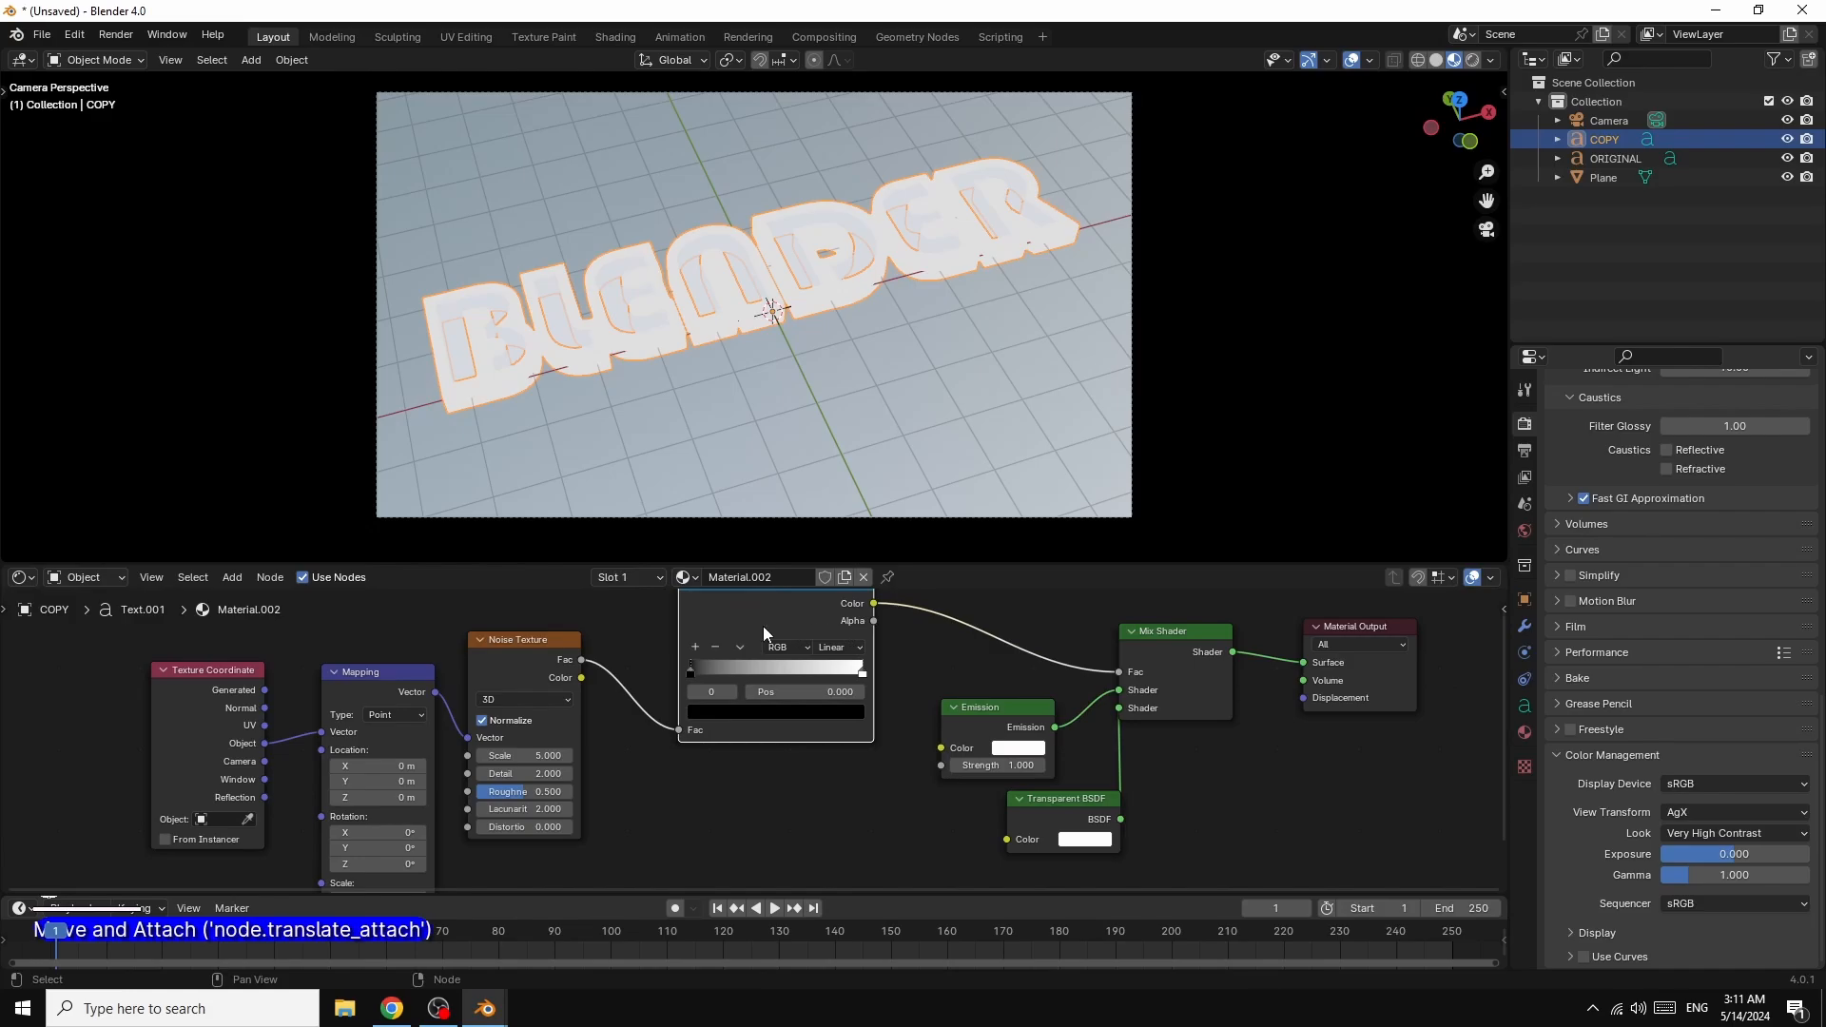
right_click(763, 626)
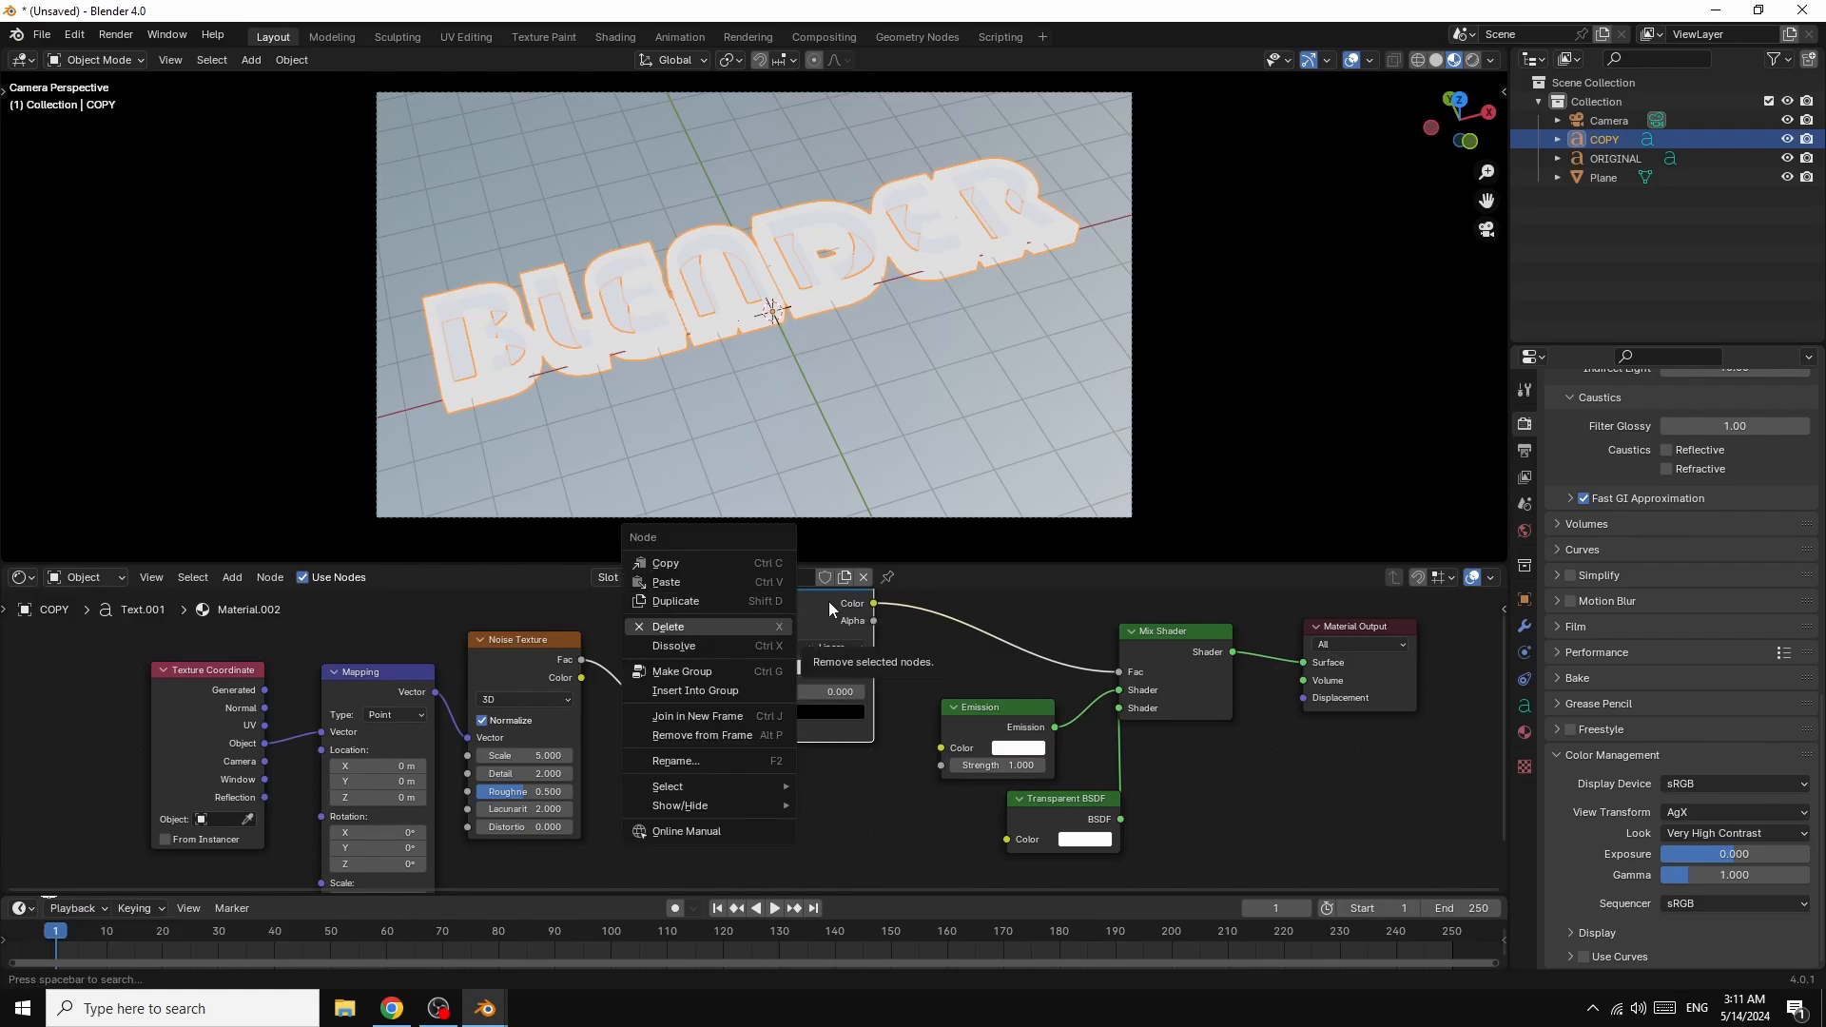
left_click(668, 602)
left_click(682, 786)
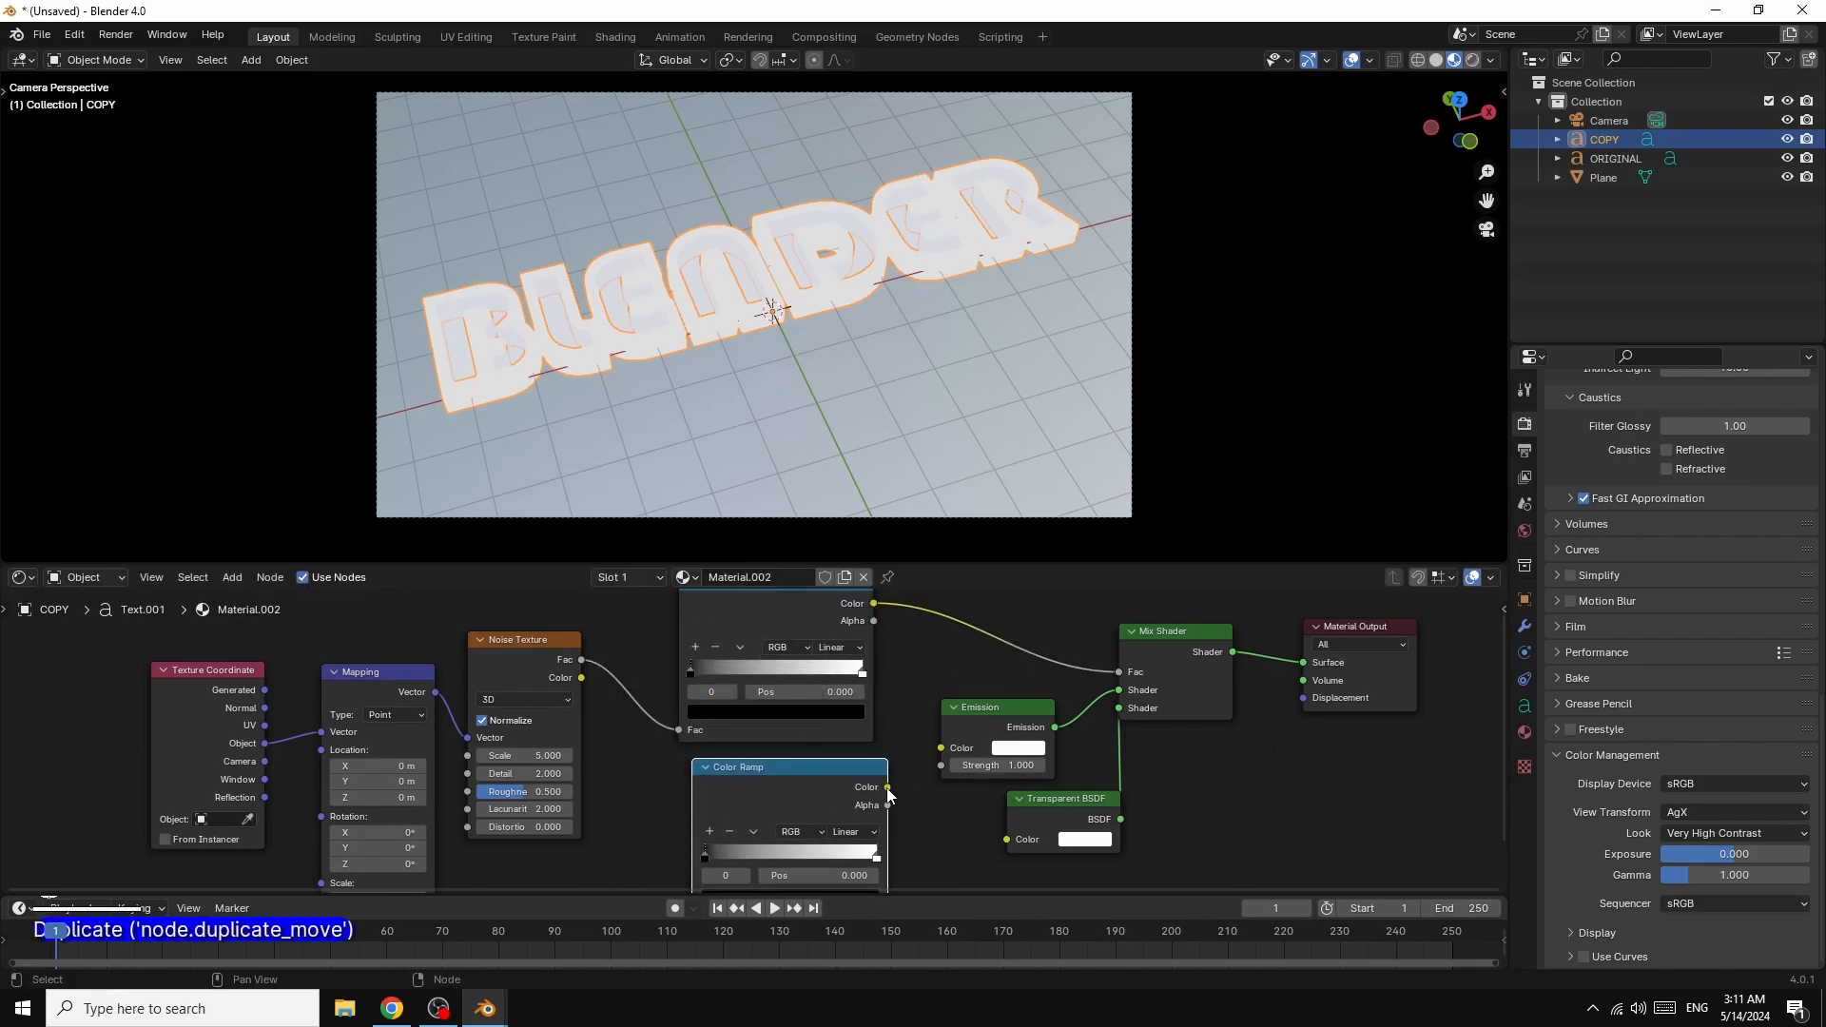
left_click_drag(888, 787, 937, 754)
left_click_drag(816, 757, 843, 748)
- Duplicate the Noise Texture node, place the copy below the original, and enlarge the node editor area
left_click_drag(515, 653, 513, 641)
right_click(514, 641)
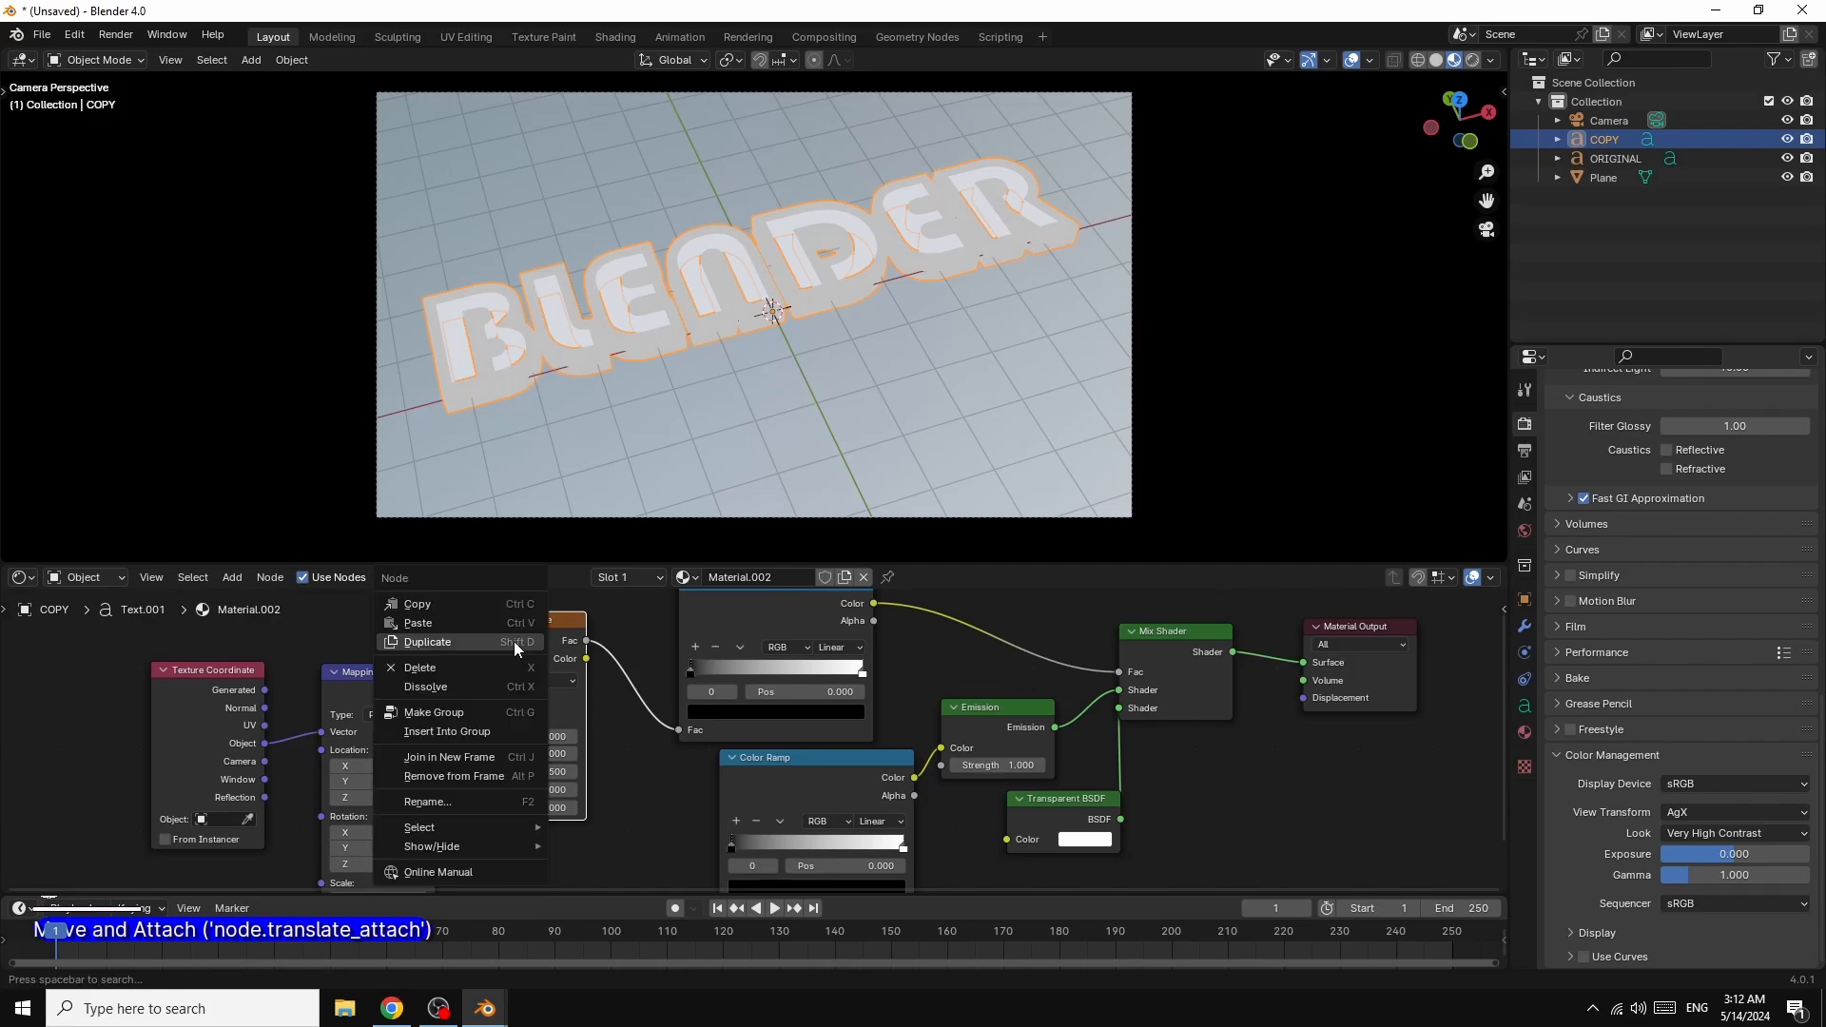
left_click(485, 637)
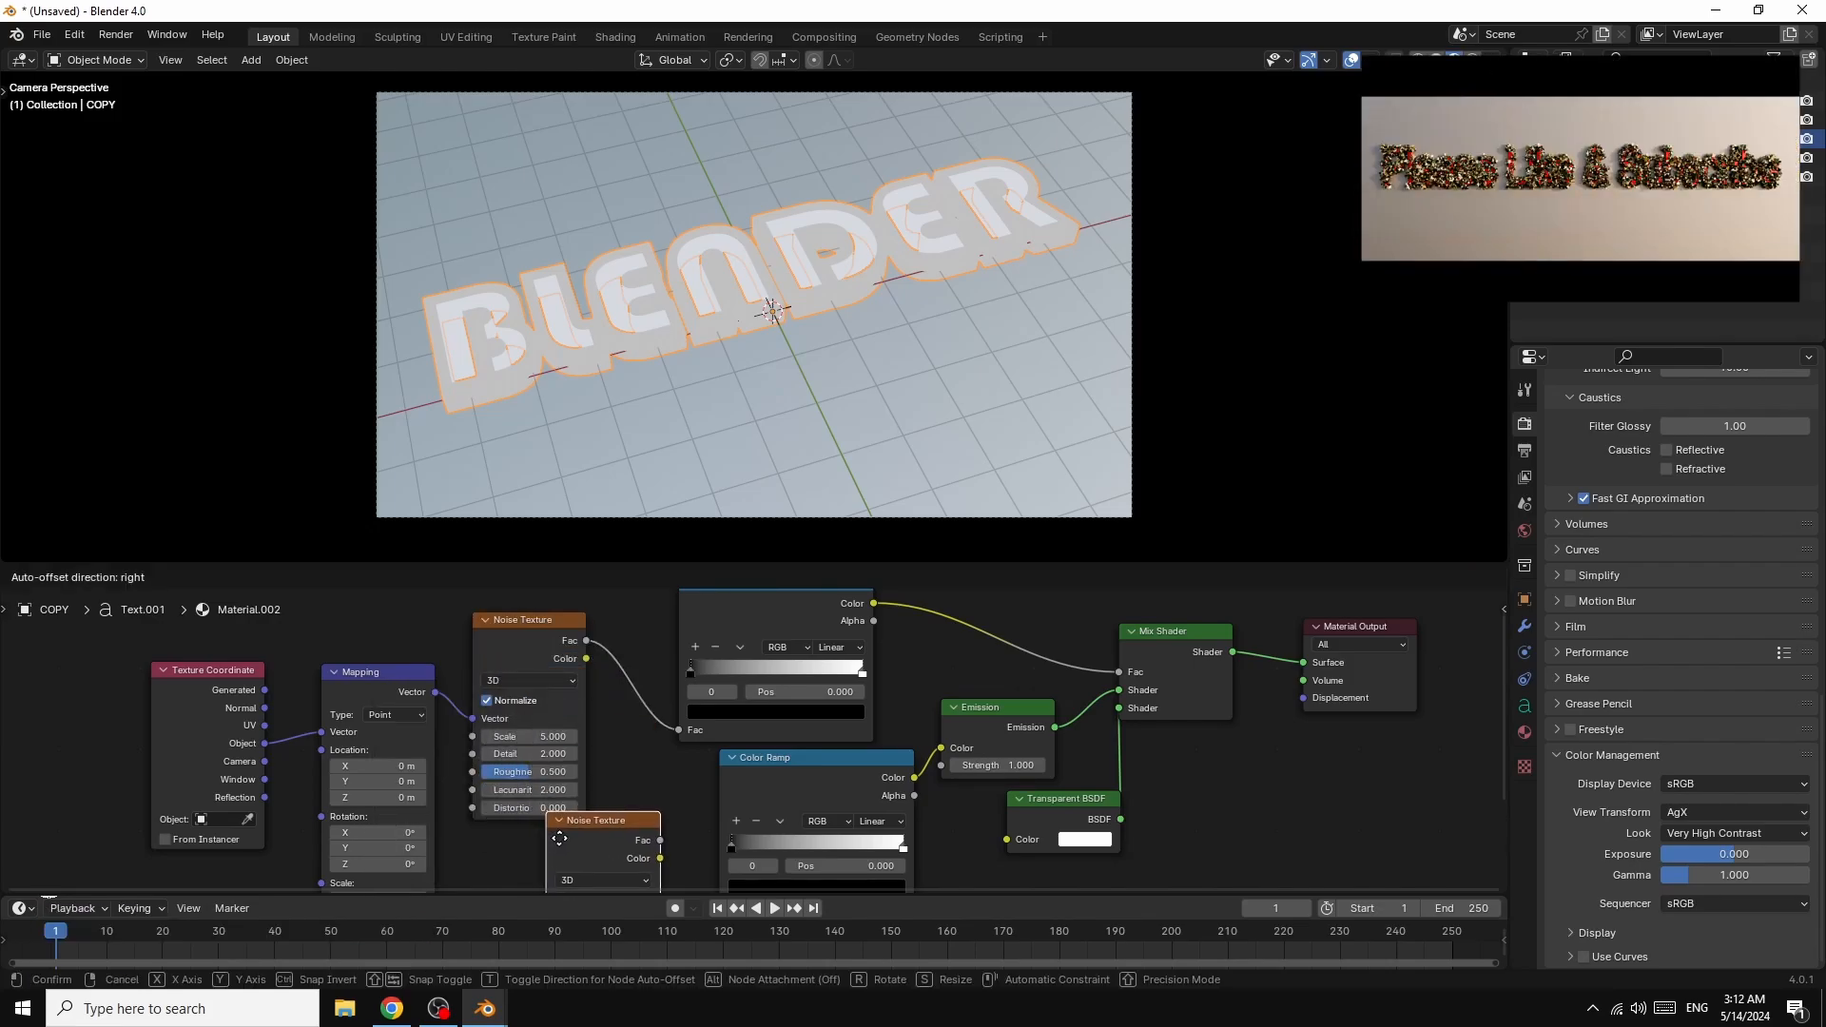
left_click(574, 856)
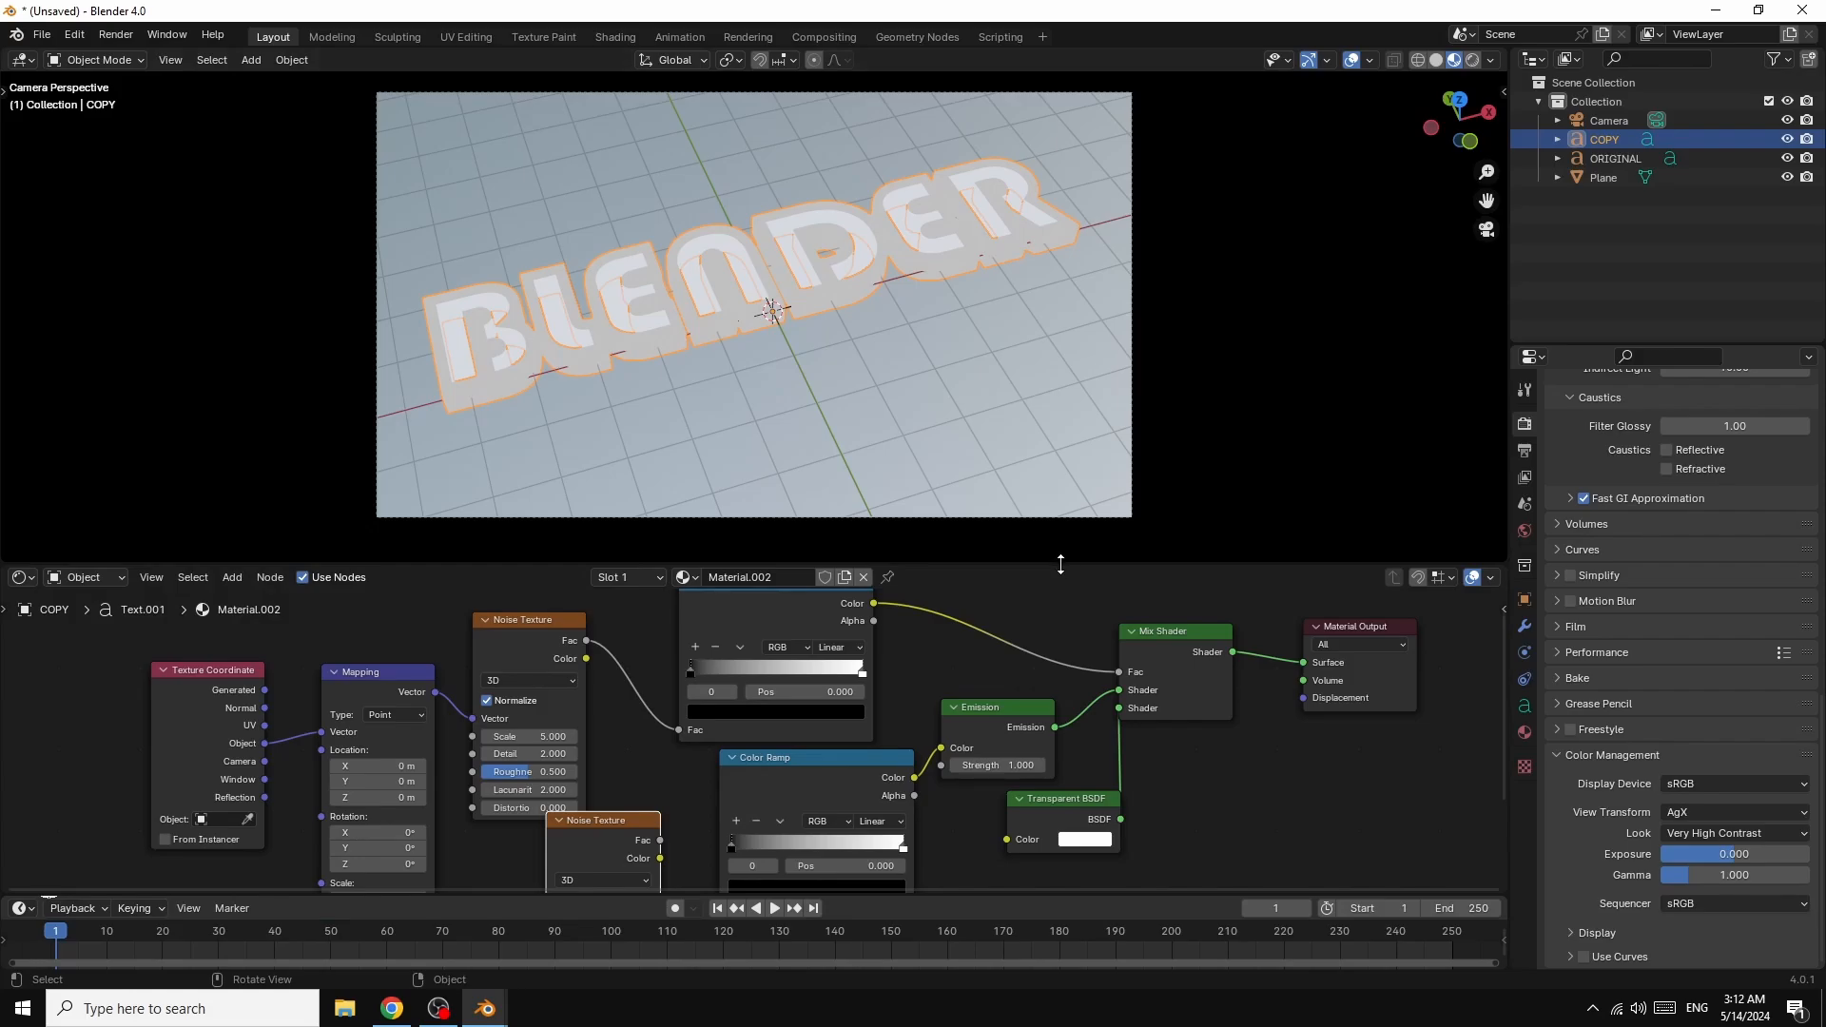
left_click_drag(1061, 564, 1061, 392)
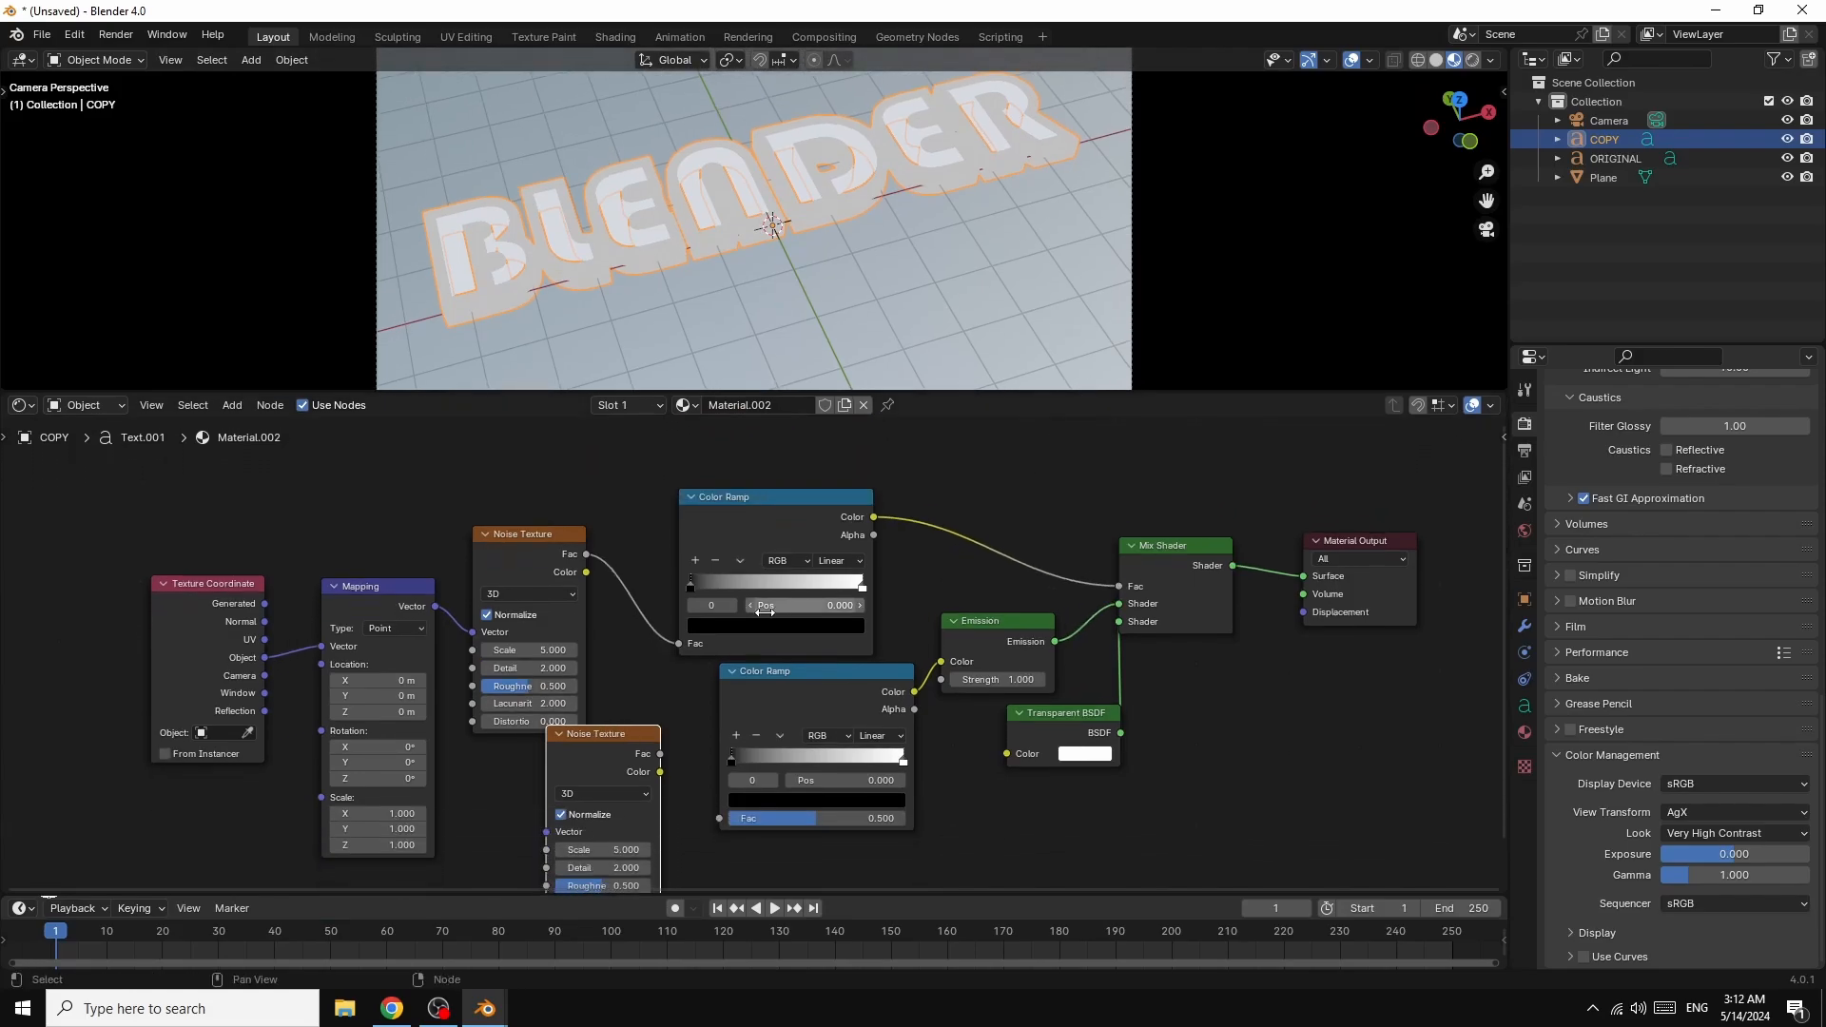
- Connect the lower Noise Texture's Fac output to the lower Color Ramp's Fac and the Mapping's Vector output to its Vector input
left_click_drag(799, 678, 795, 682)
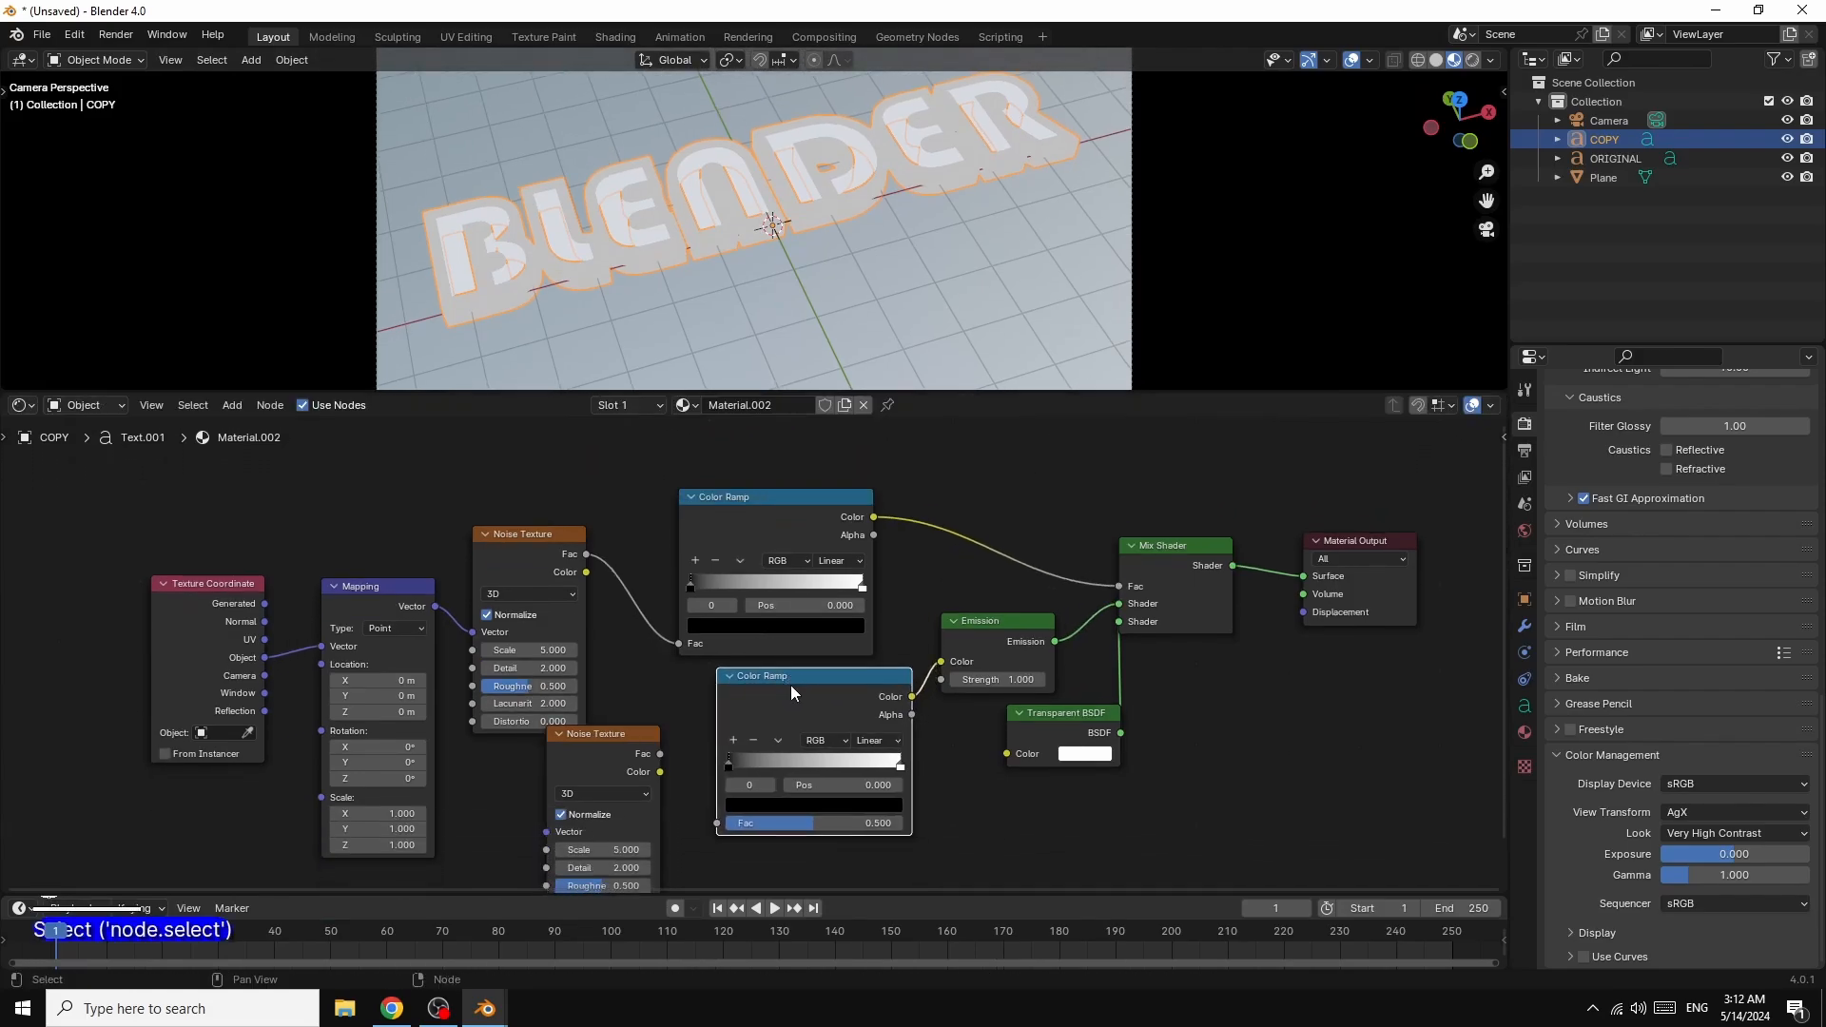
left_click(593, 741)
left_click_drag(593, 741, 718, 824)
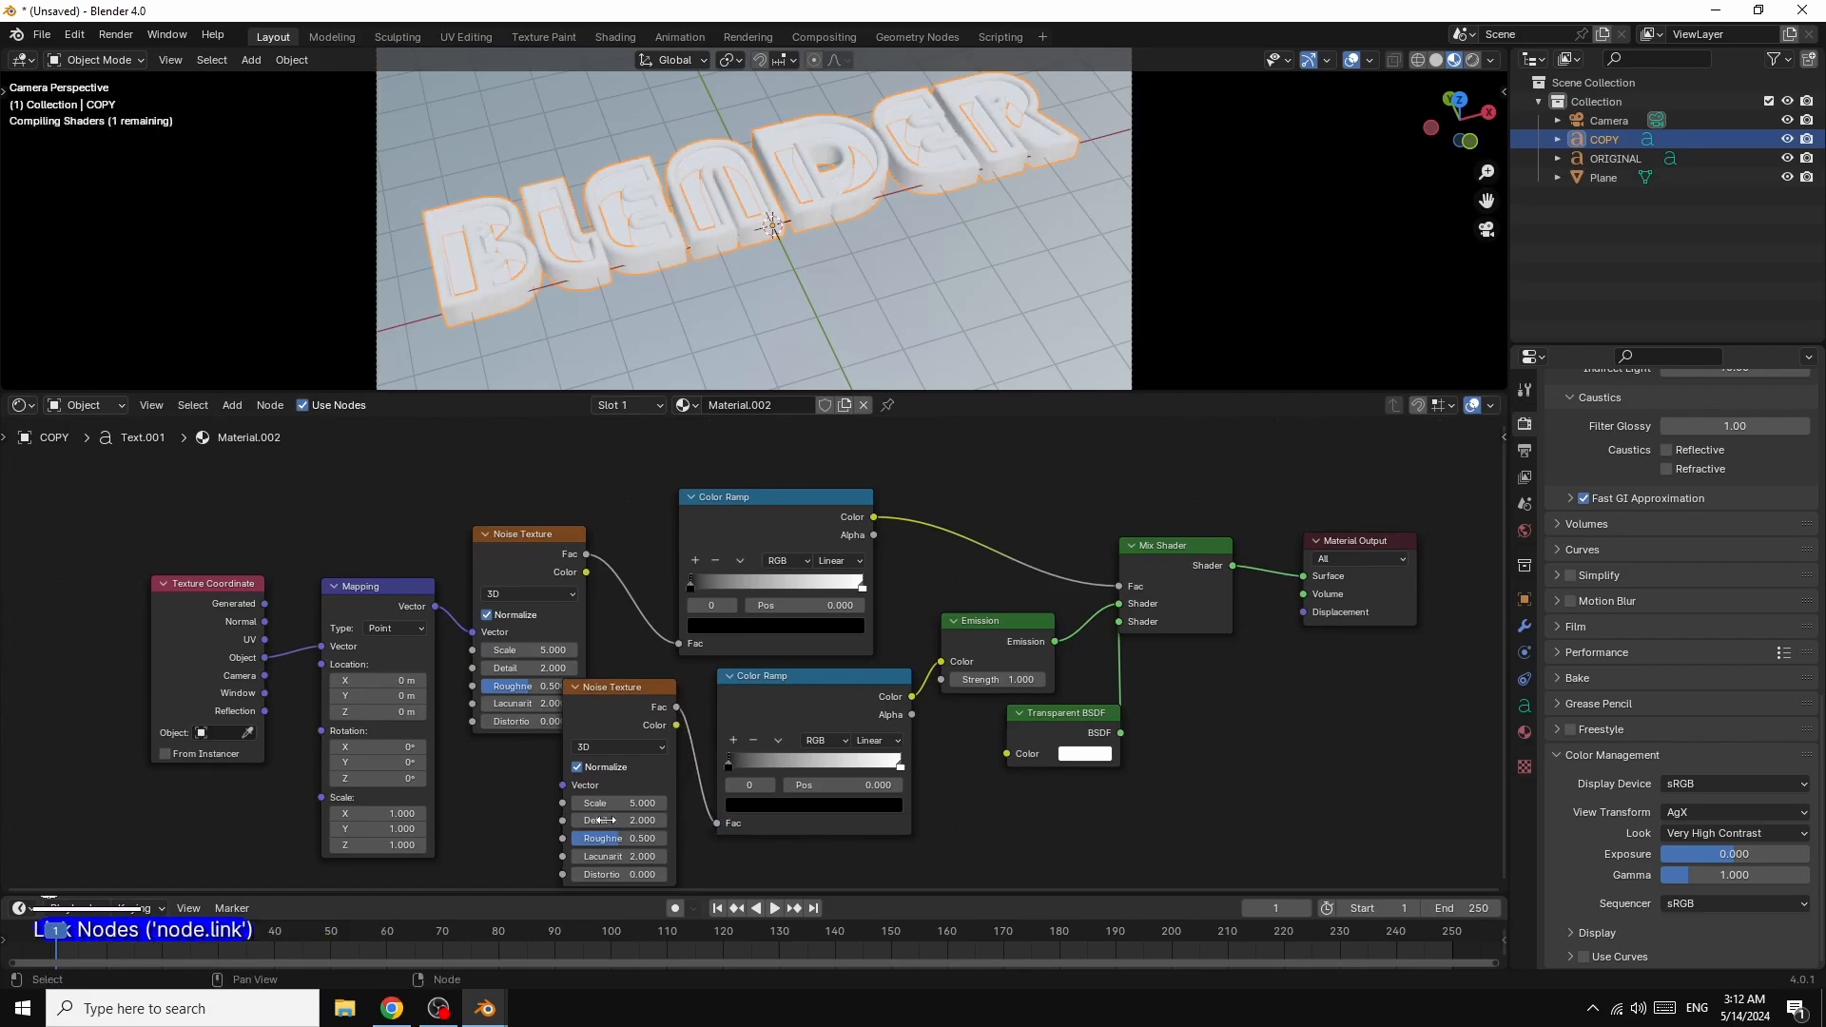
left_click_drag(613, 689, 615, 698)
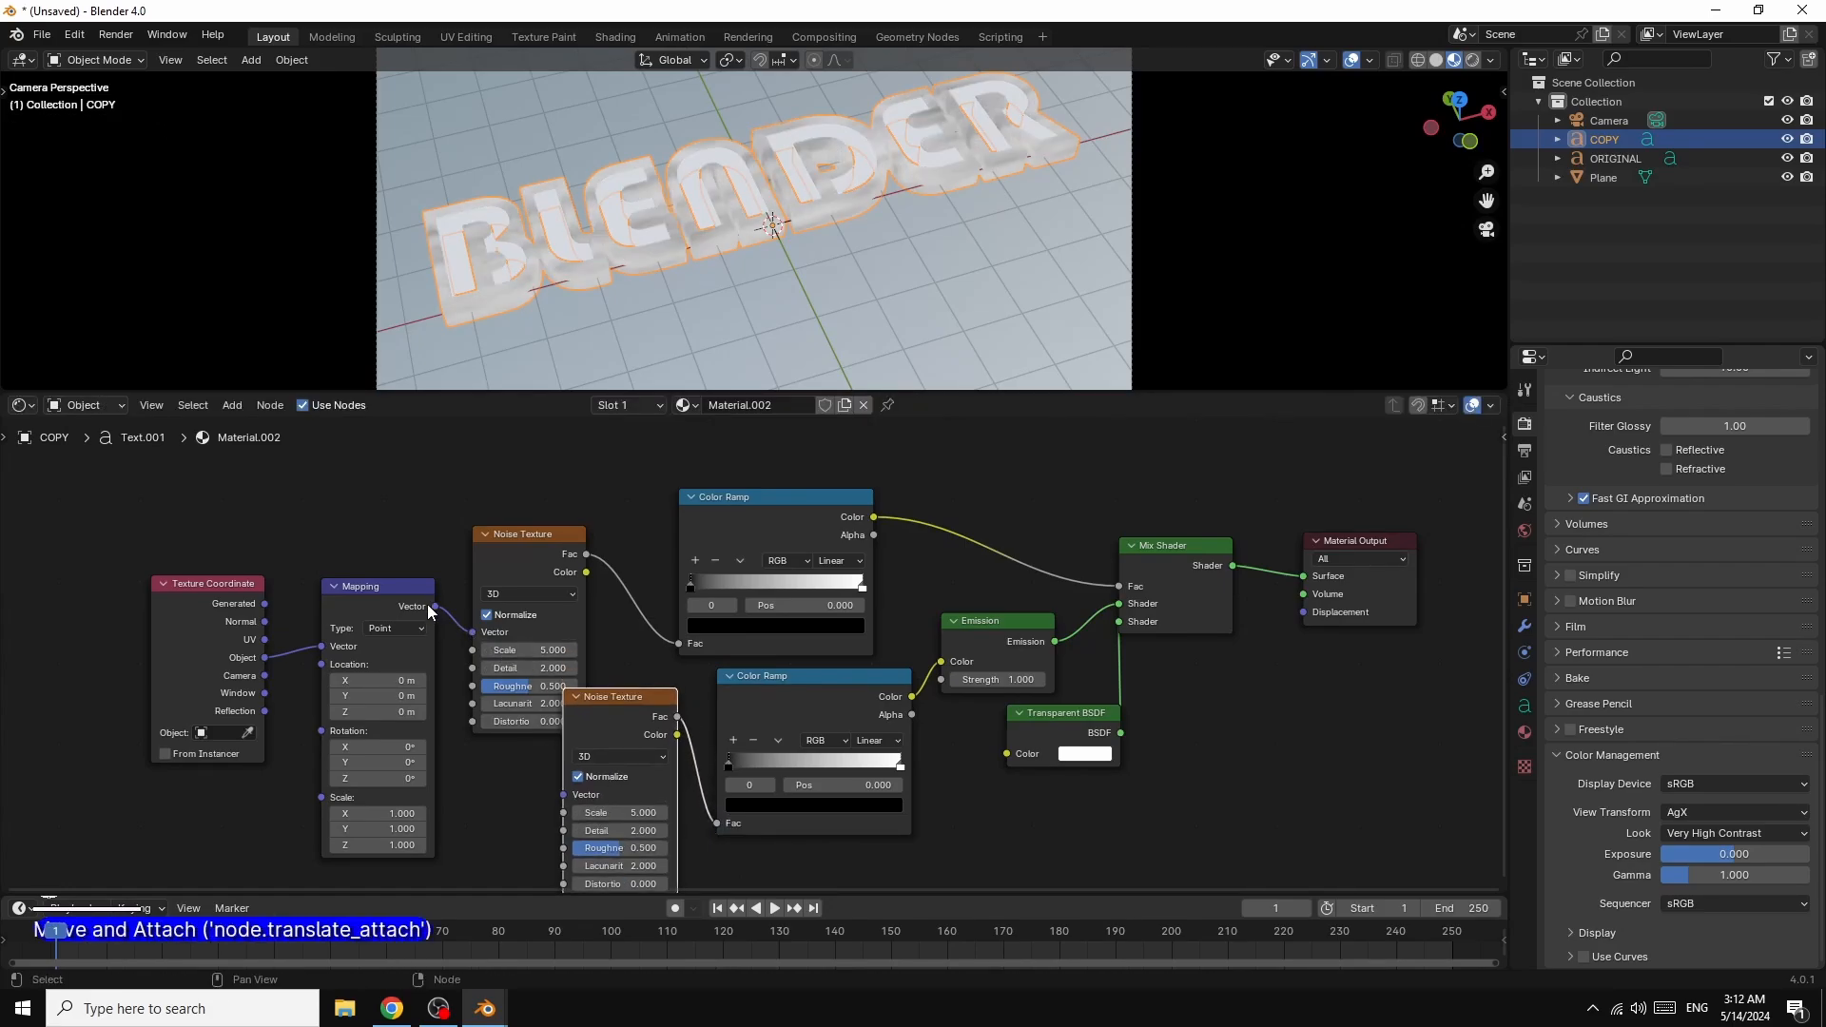
left_click_drag(435, 607, 562, 795)
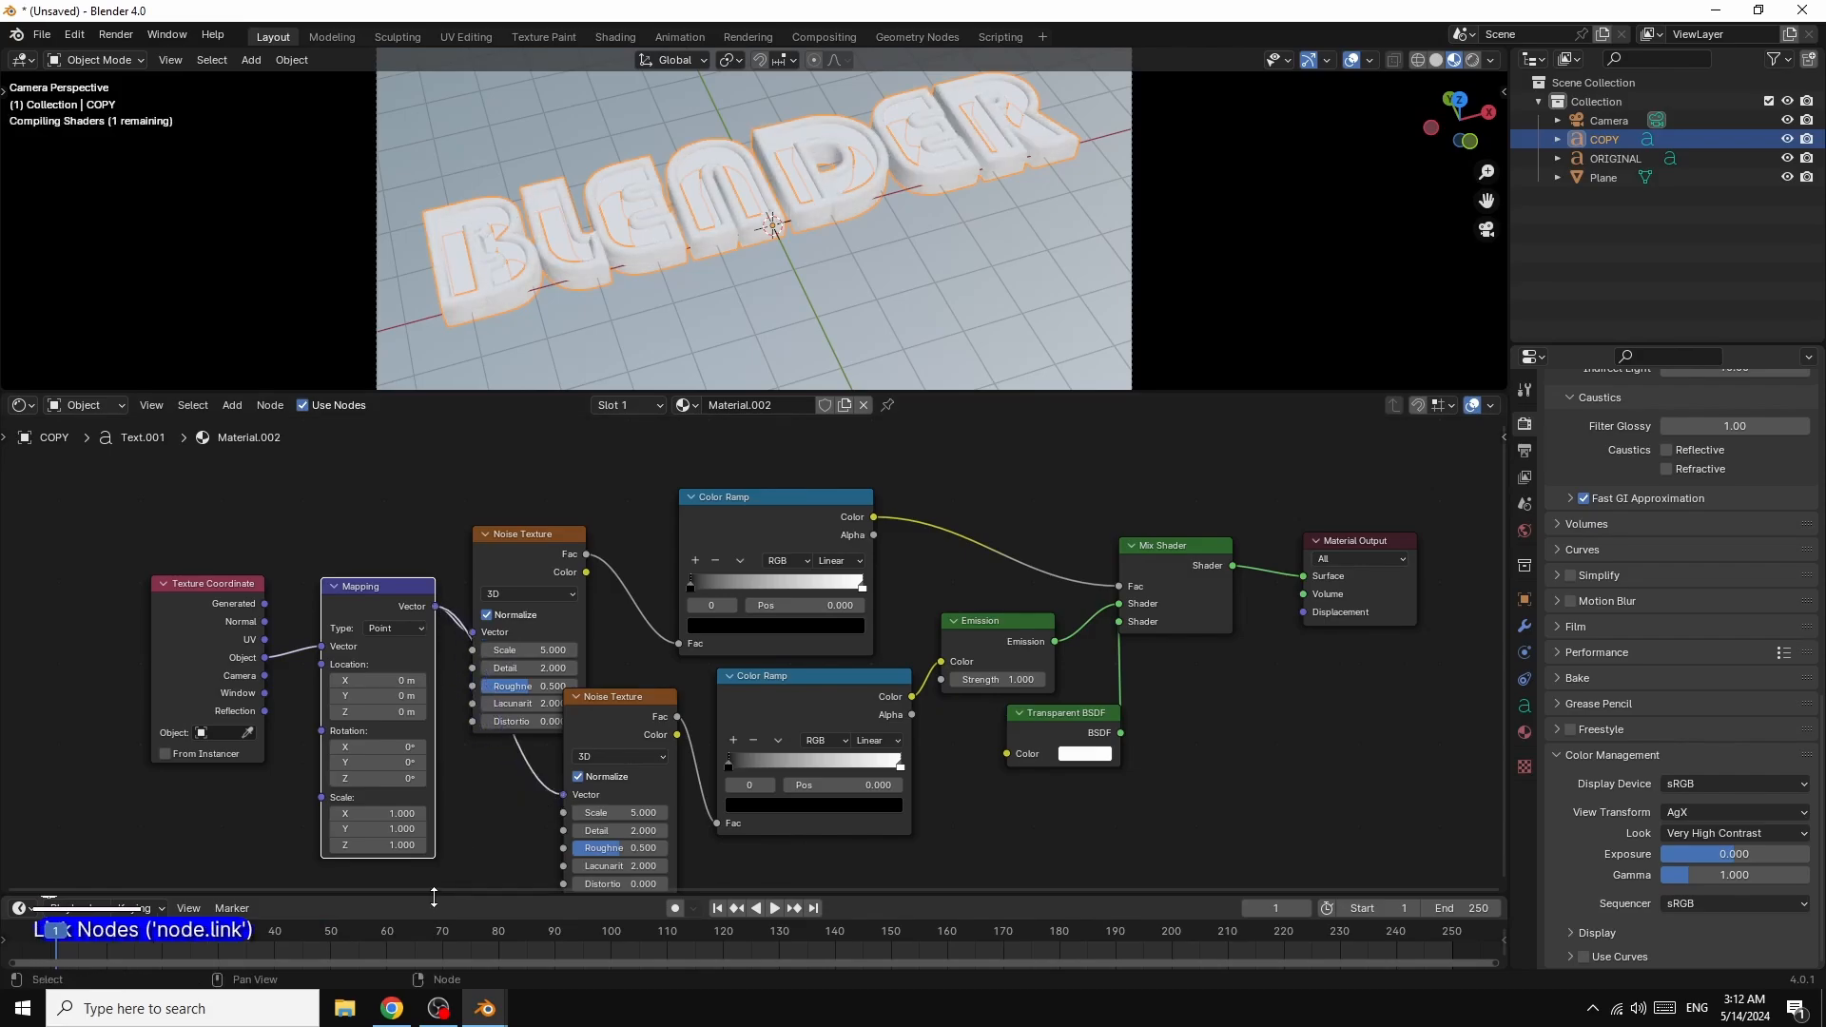
- Move the lower Color Ramp's black stop to position 0.277 and change its color to bright red
left_click_drag(732, 762, 782, 763)
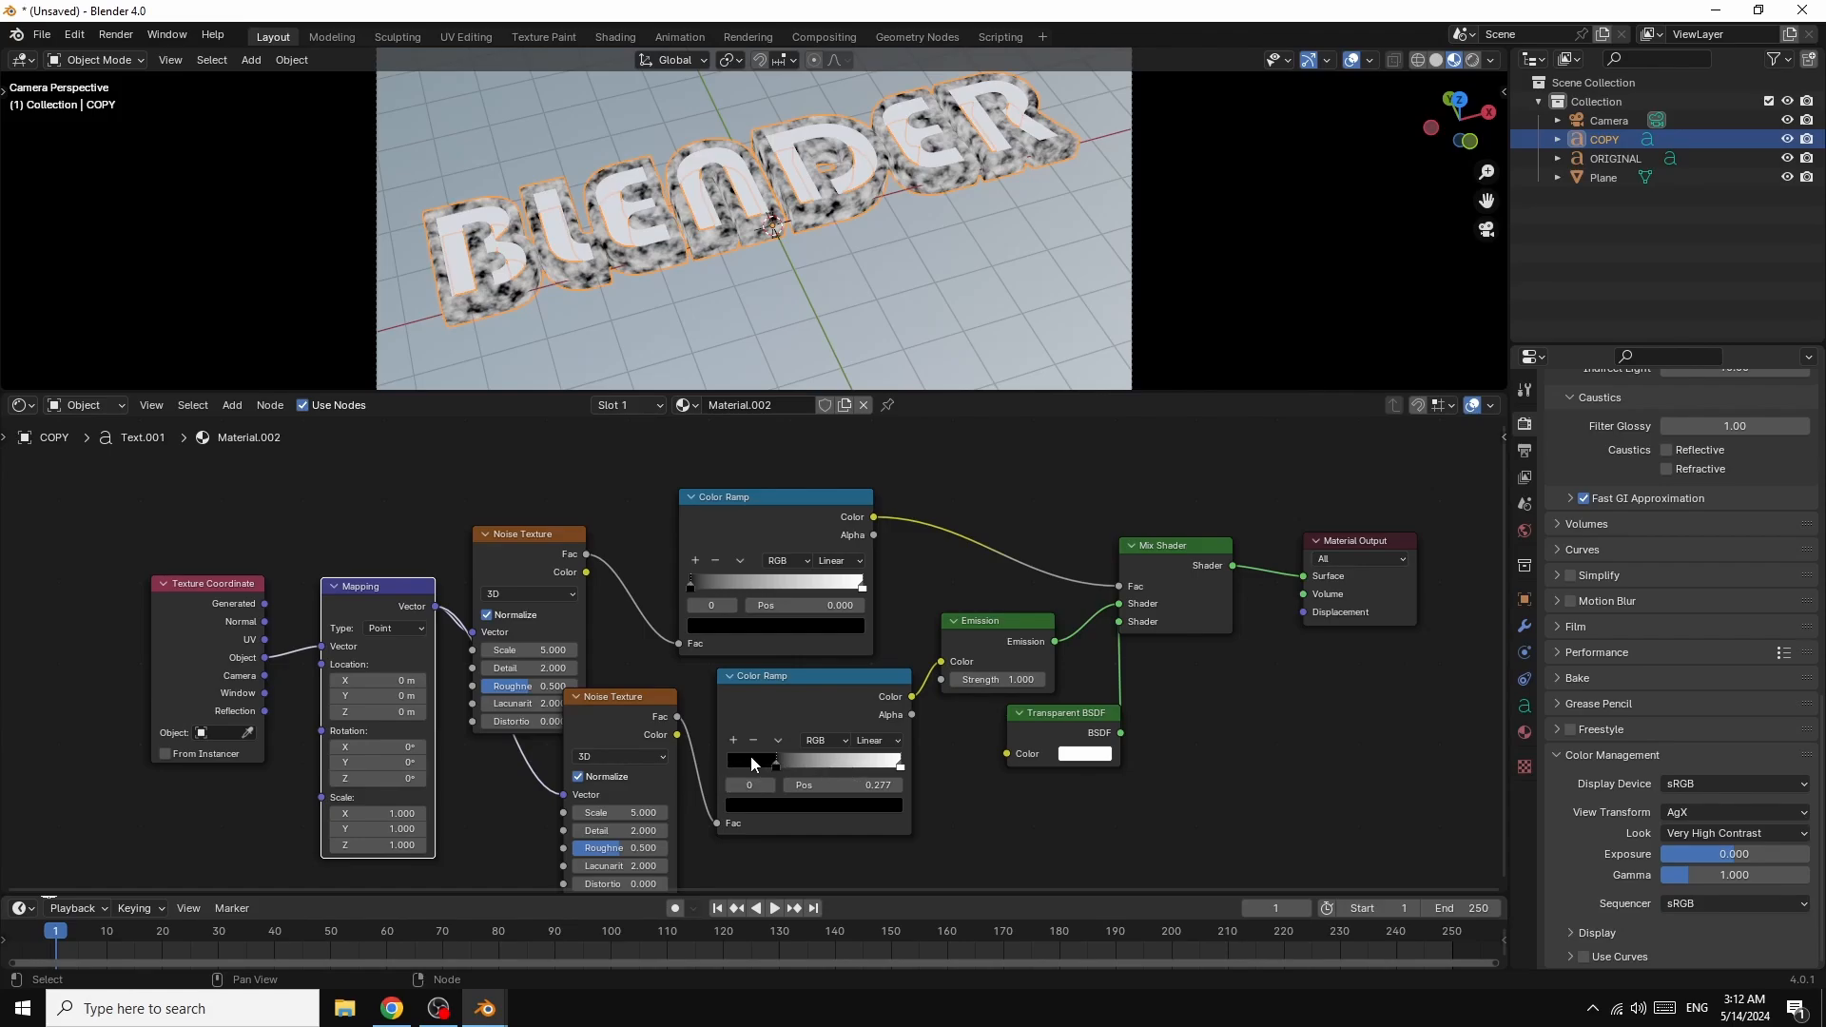
left_click(756, 805)
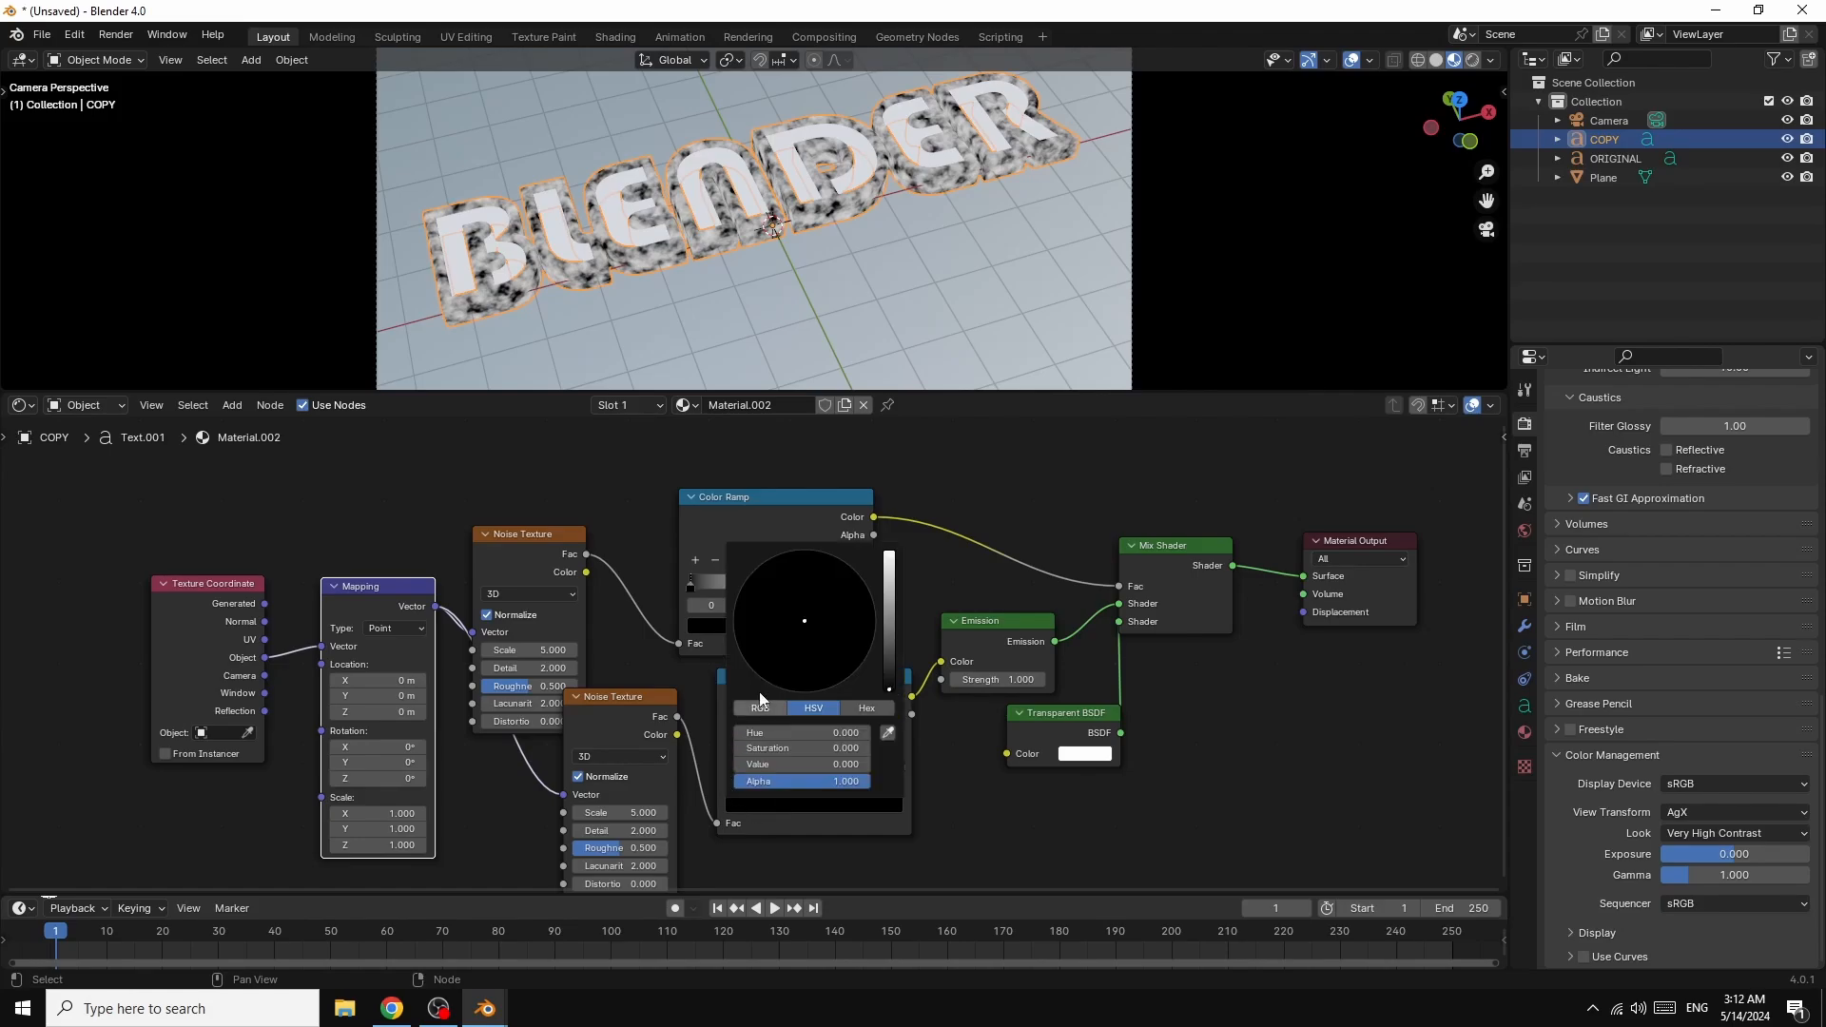
left_click_drag(890, 687, 890, 553)
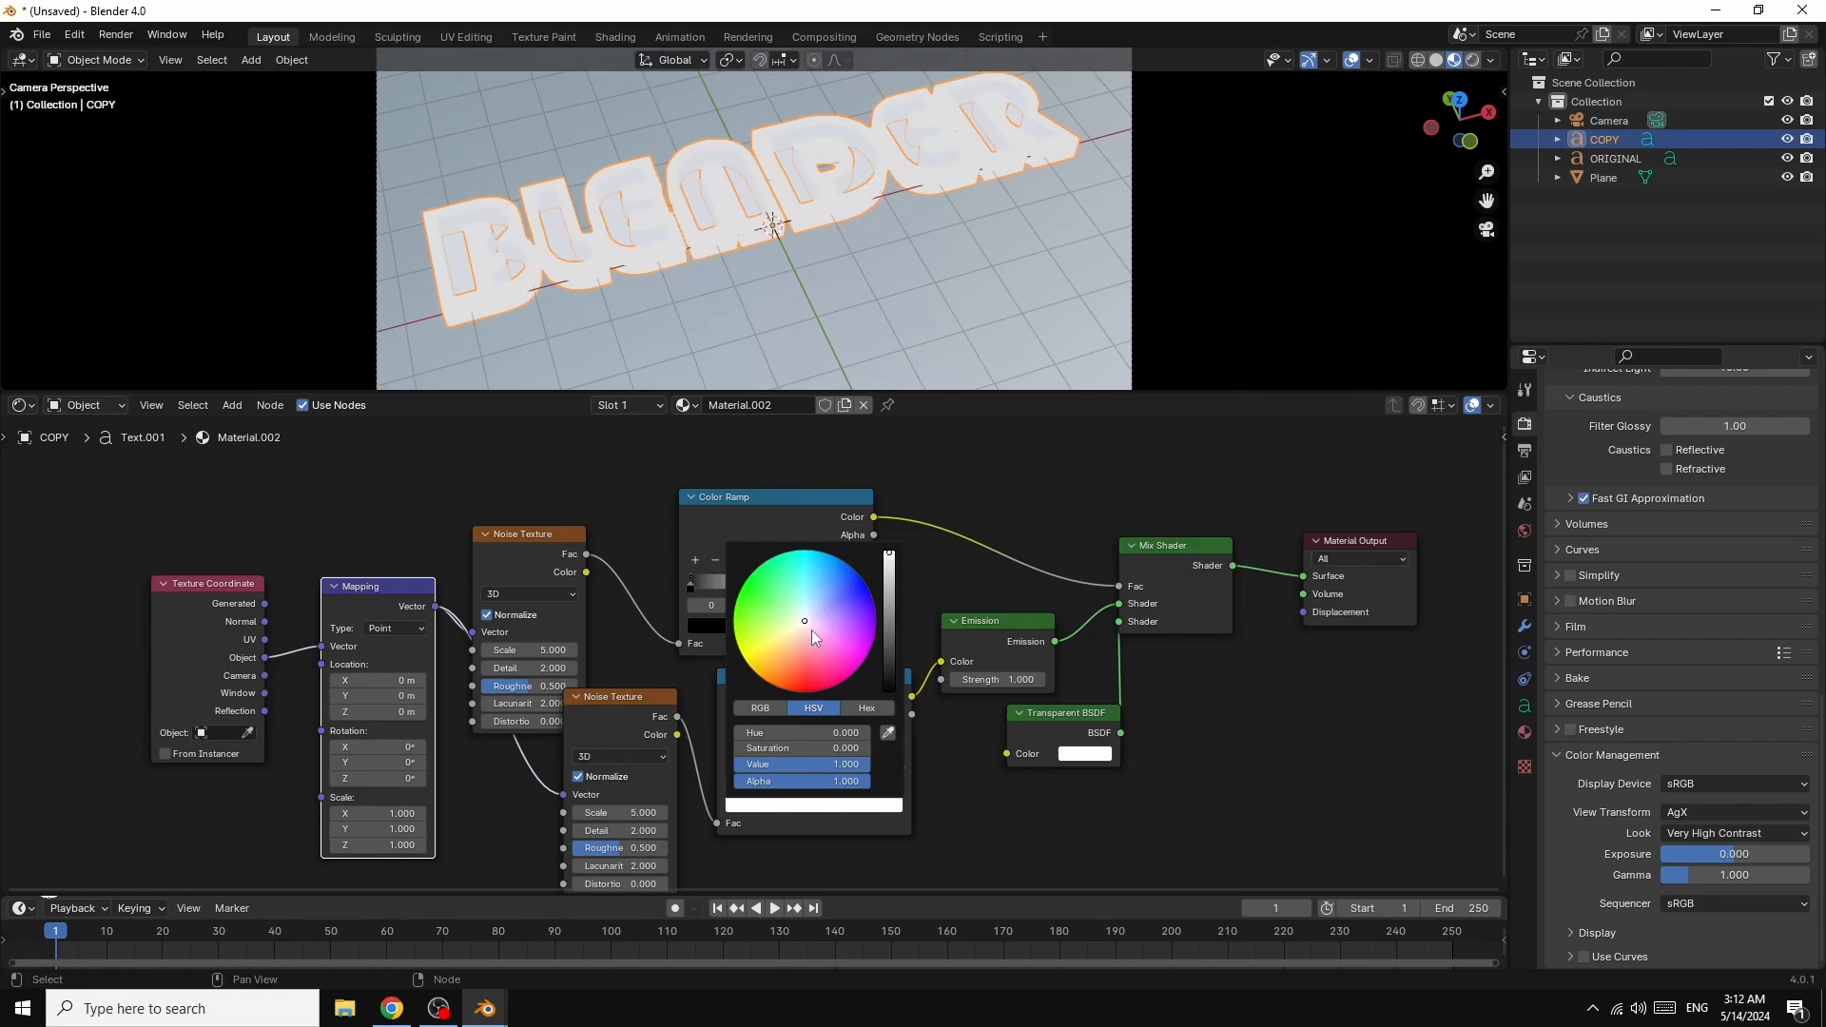
left_click_drag(805, 623, 798, 689)
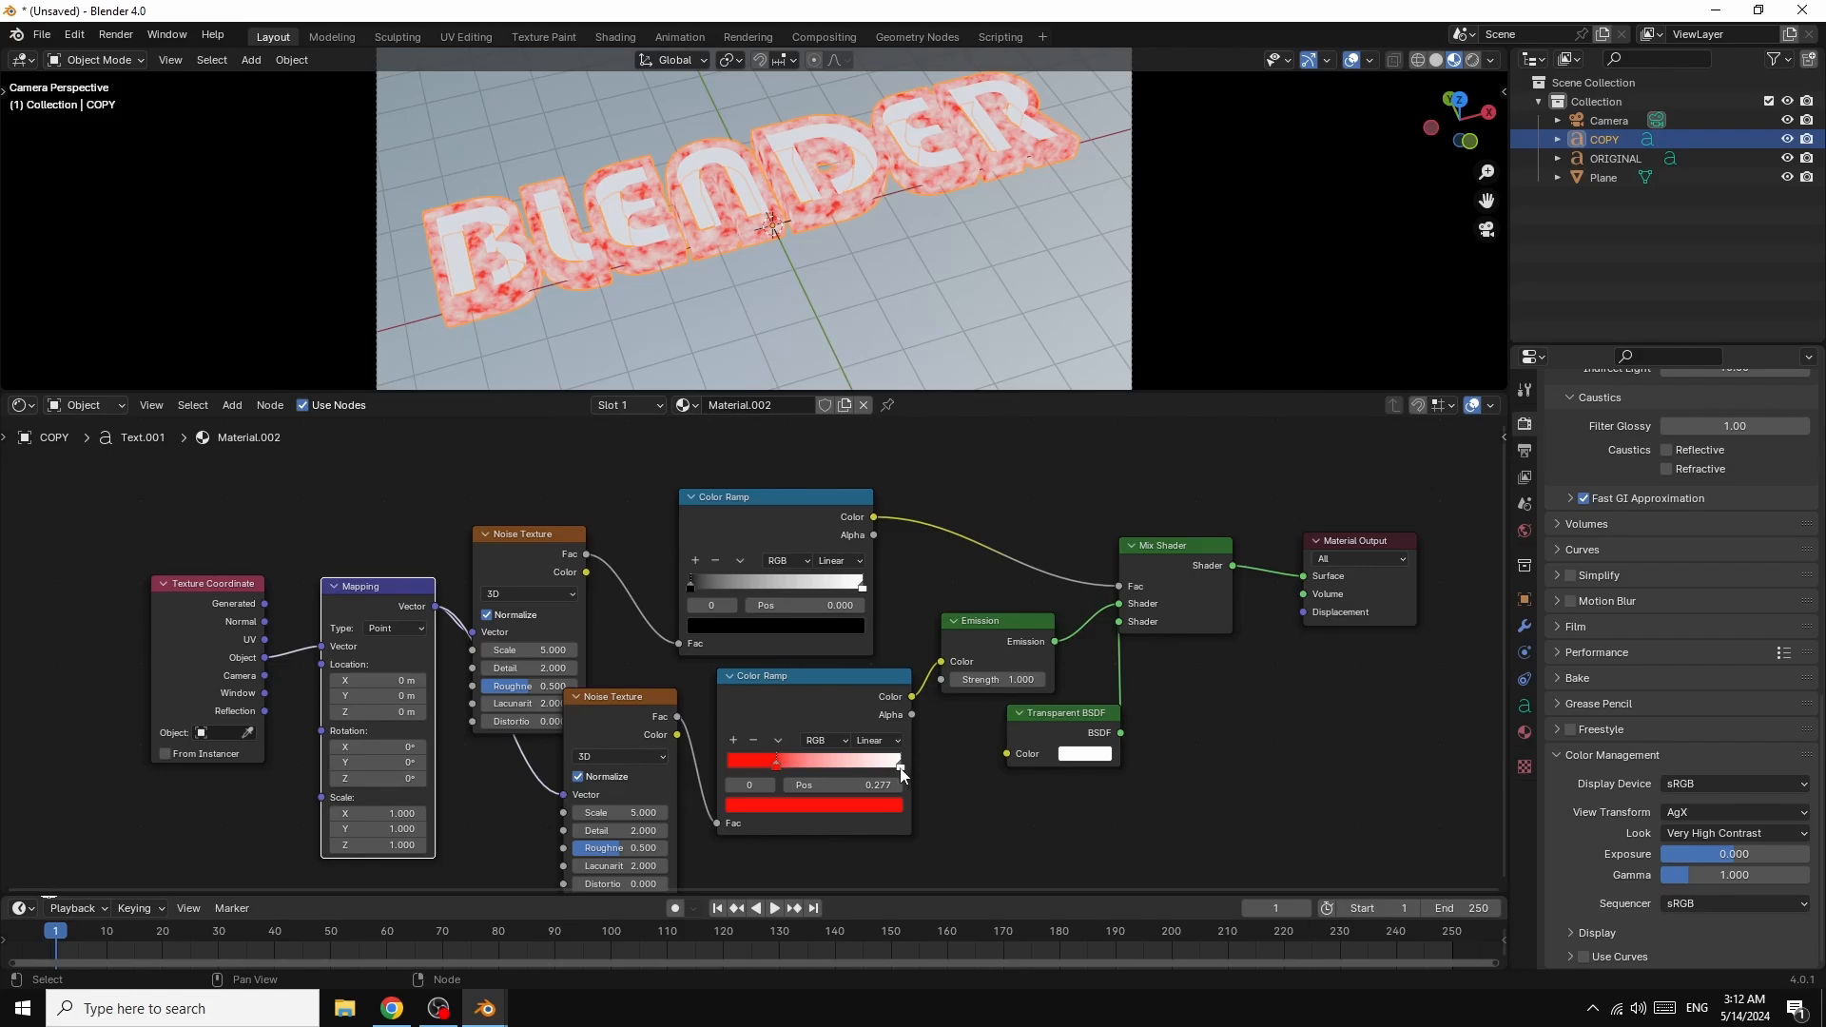
- Move the lower Color Ramp's white stop to position 0.886 and change its color to light orange
left_click_drag(900, 769, 885, 767)
left_click(841, 808)
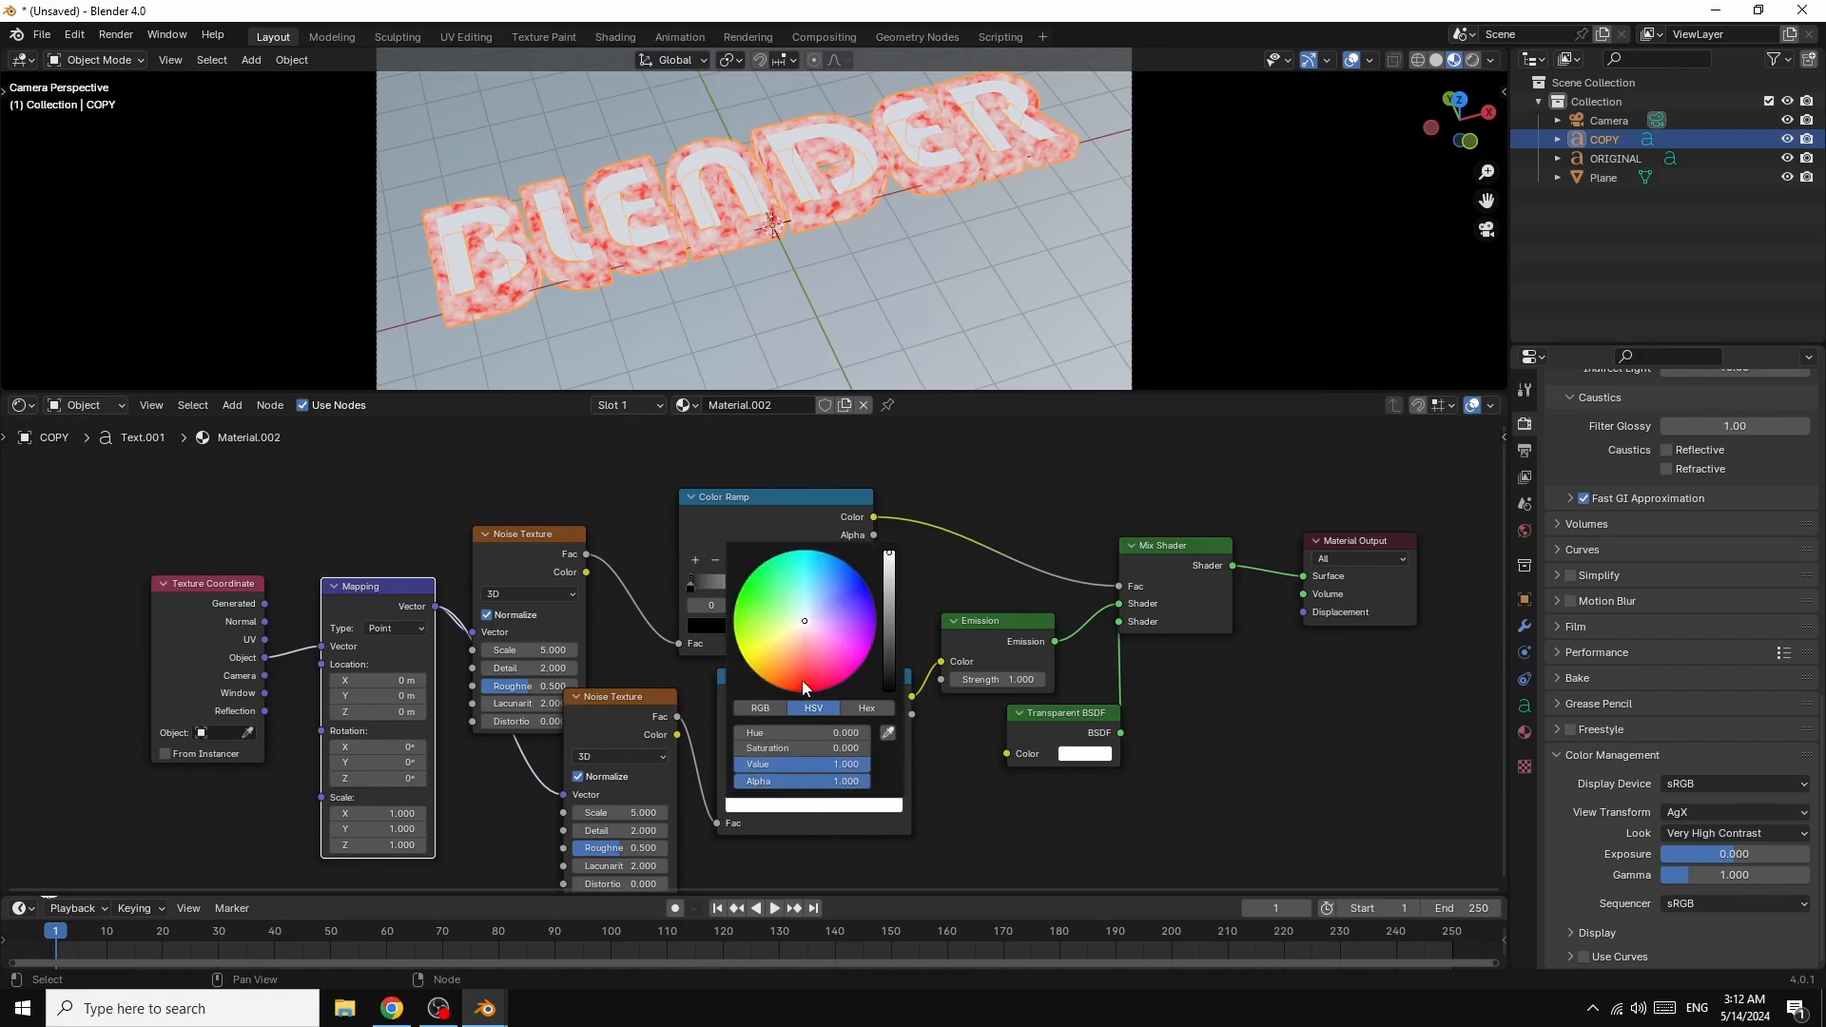
left_click_drag(805, 622, 788, 662)
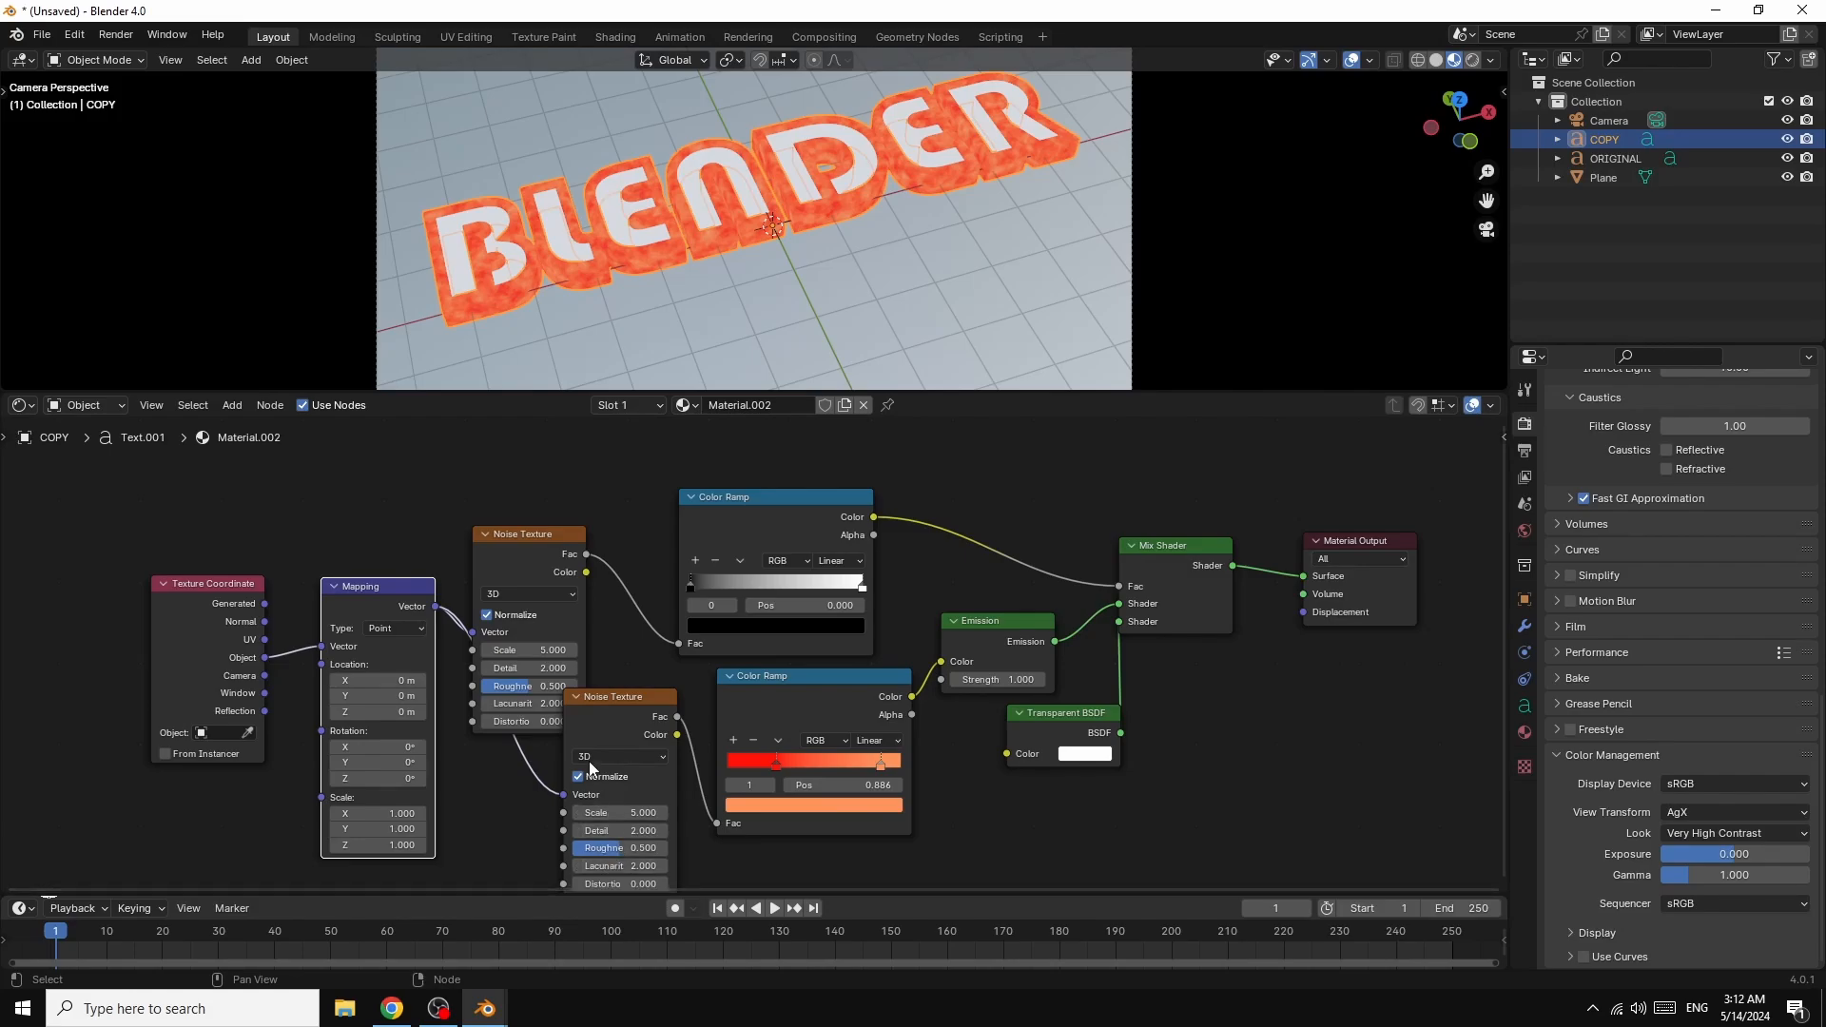
- Set the upper Noise Texture's Scale to 1.2 and the material's viewport Blend Mode to Alpha Blend
left_click_drag(551, 650, 552, 651)
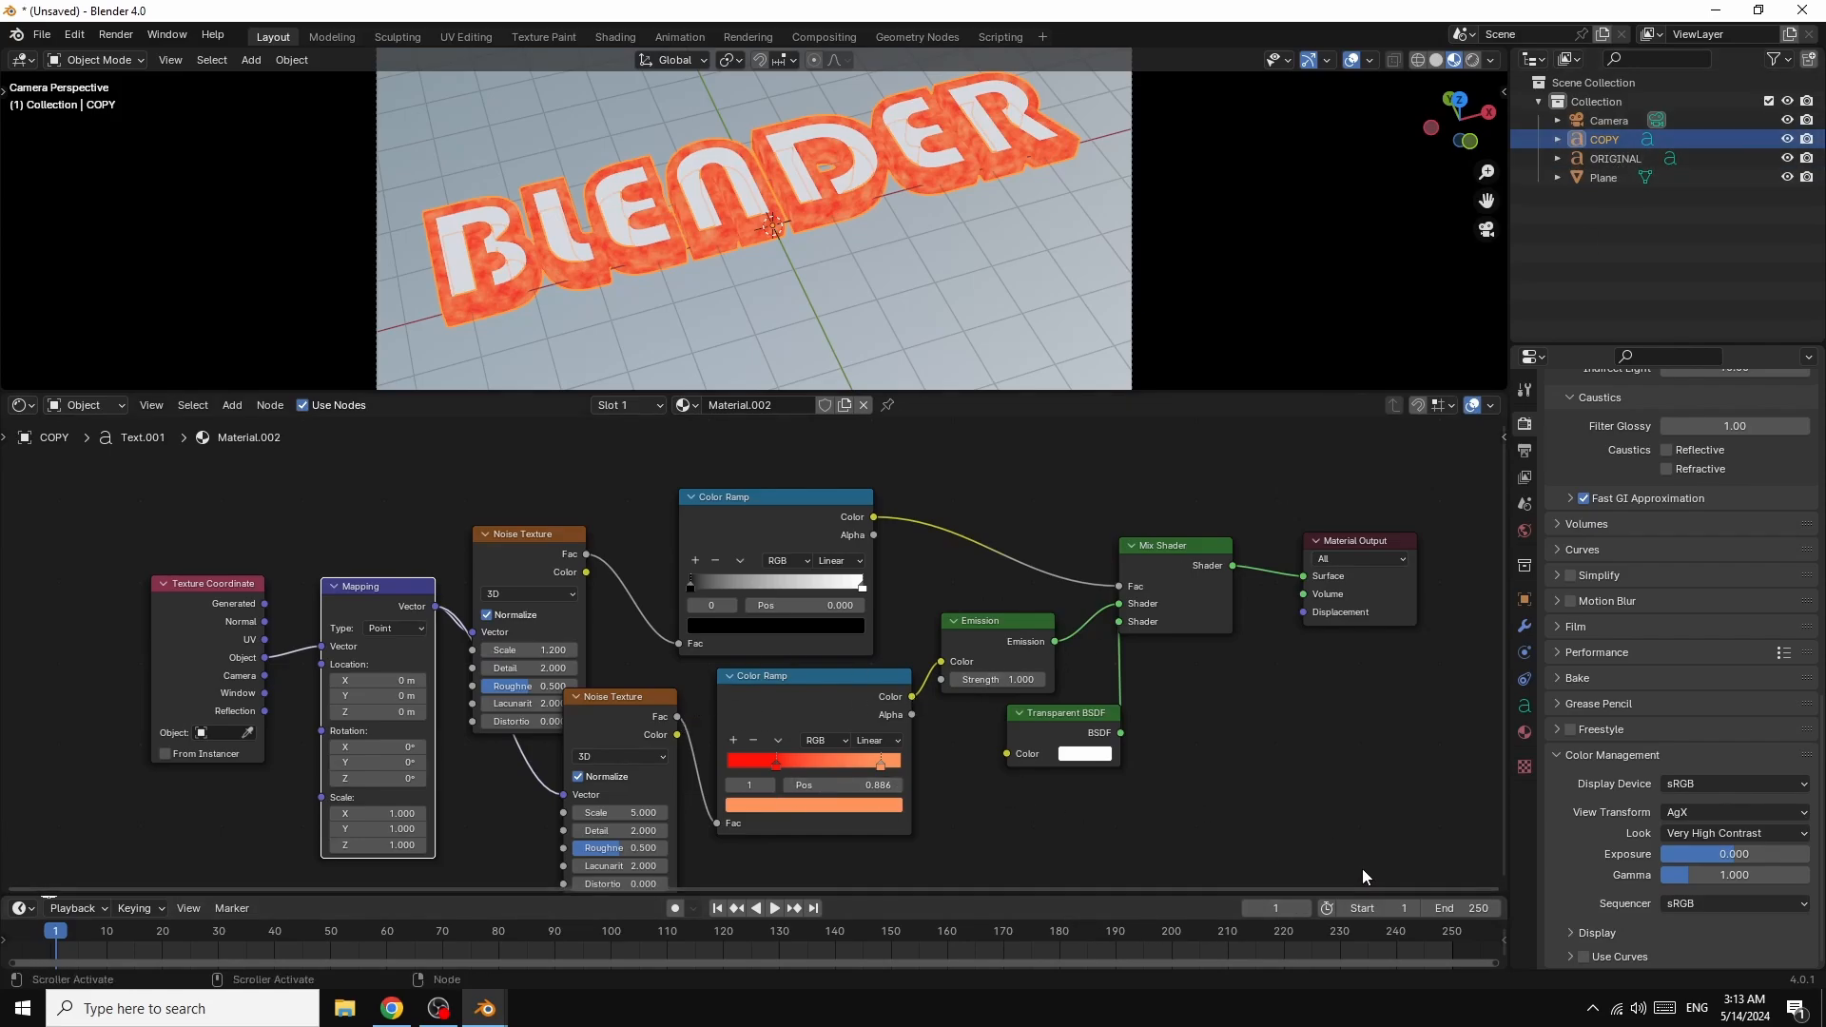
left_click(1524, 733)
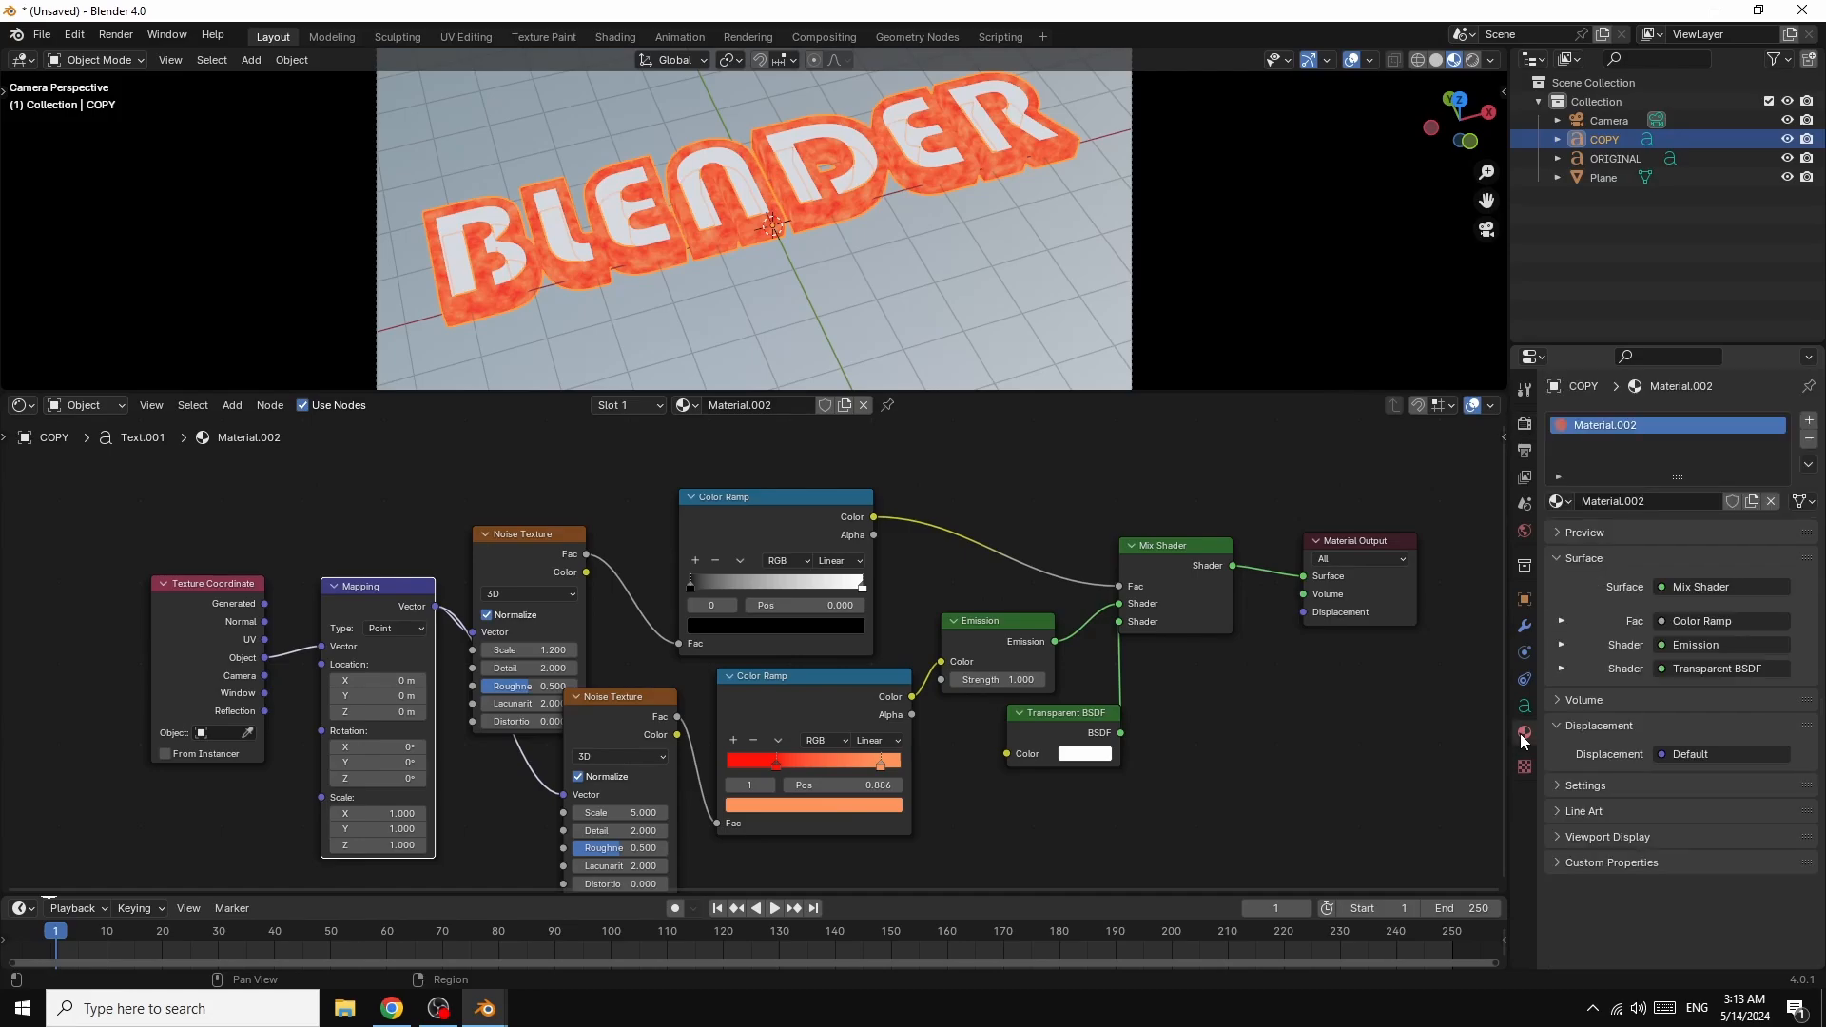
left_click(1557, 837)
scroll(1619, 864, "down", 3)
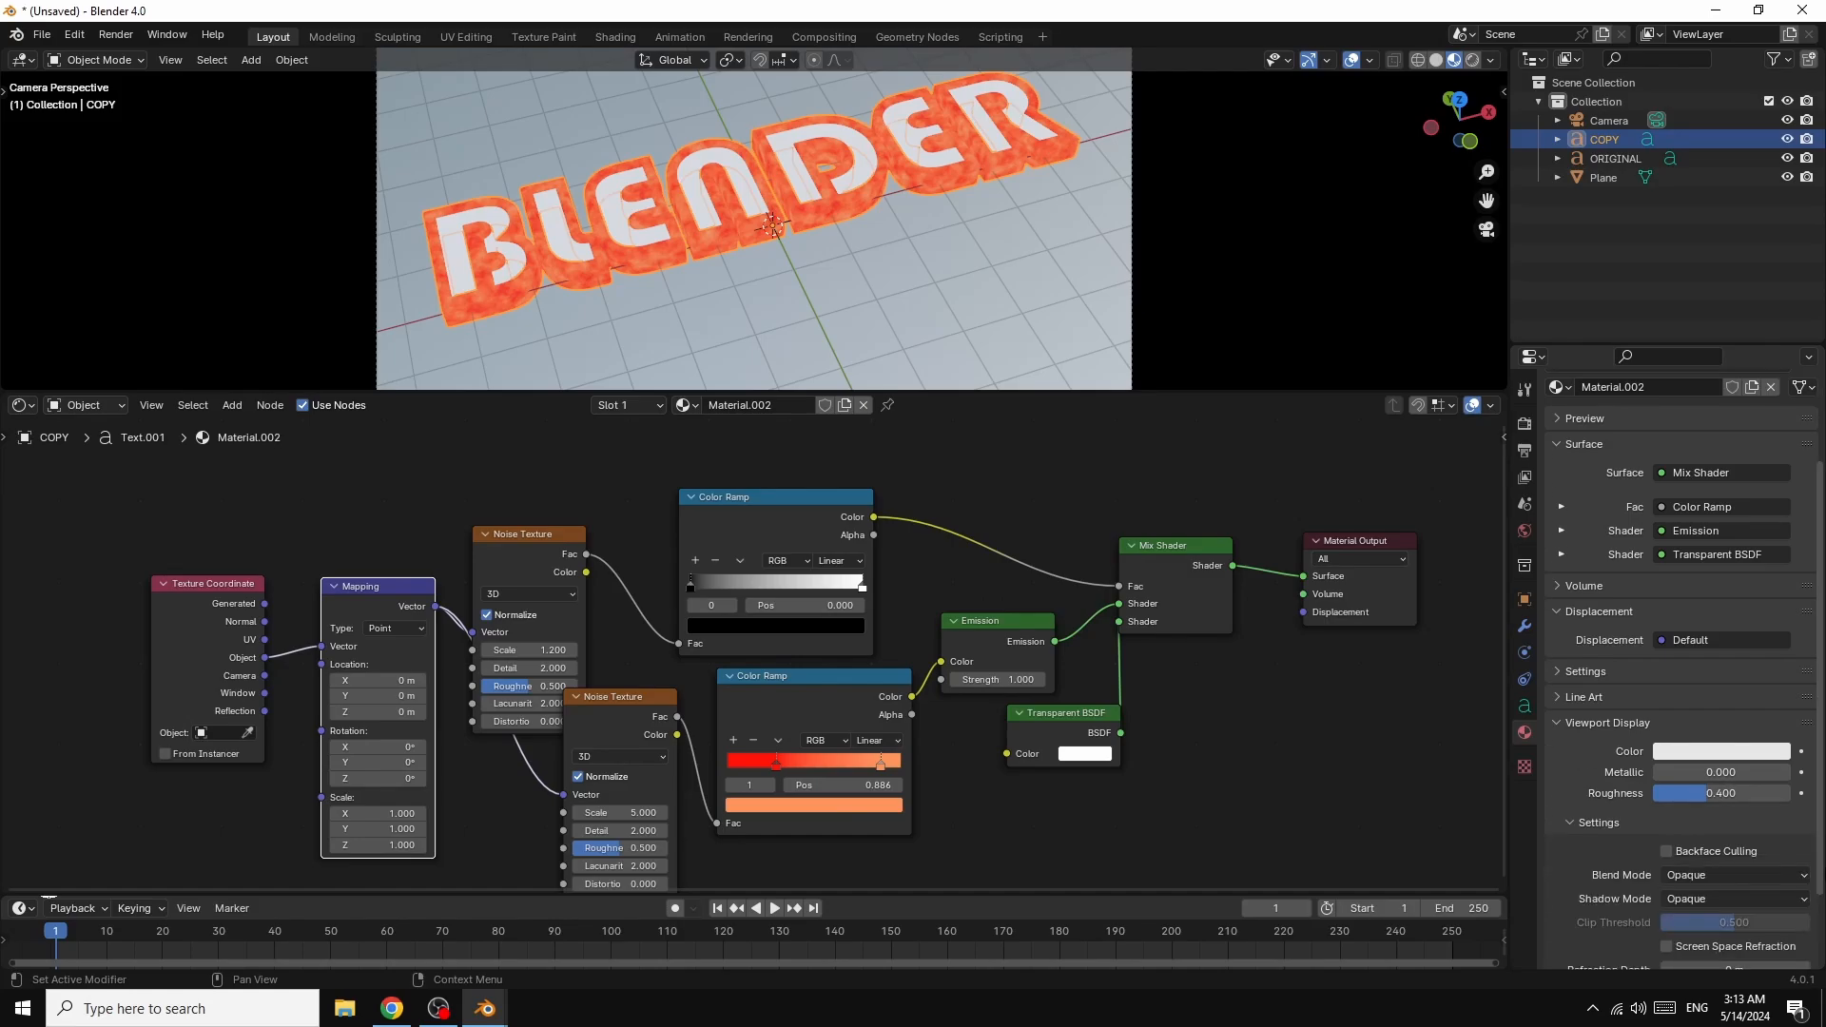
scroll(1727, 792, "down", 2)
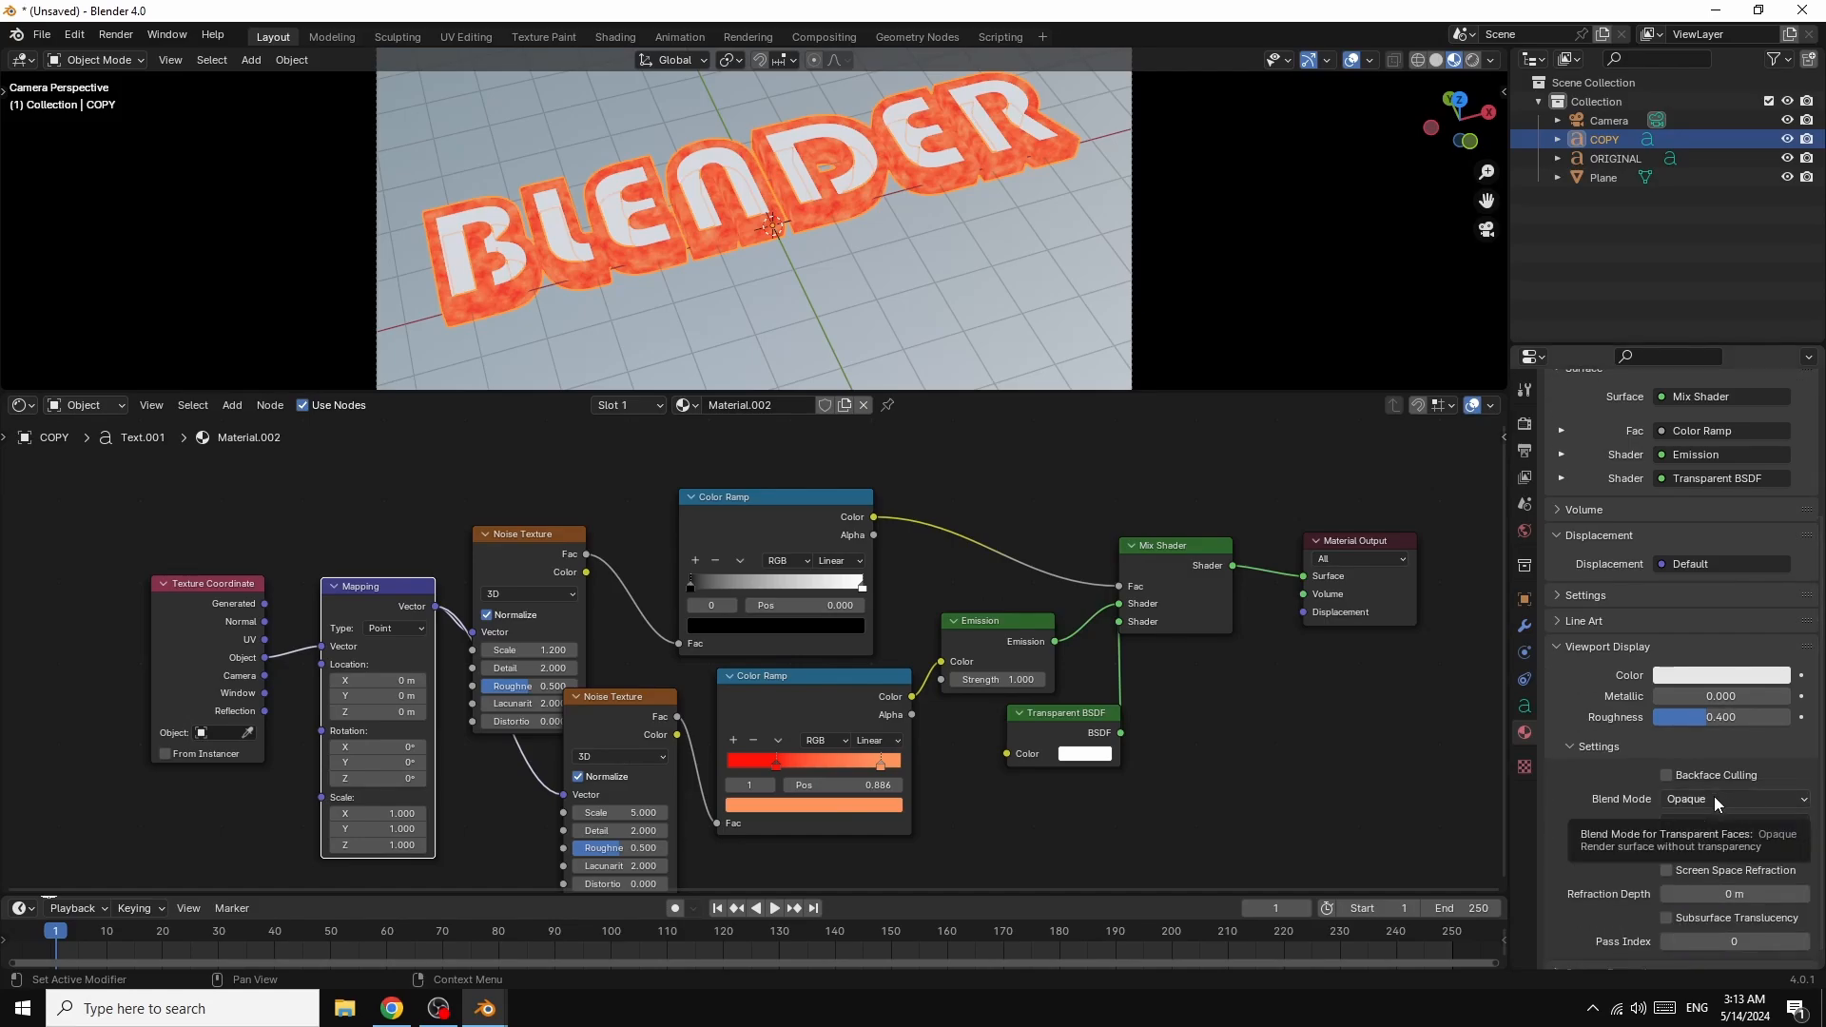
left_click(1714, 799)
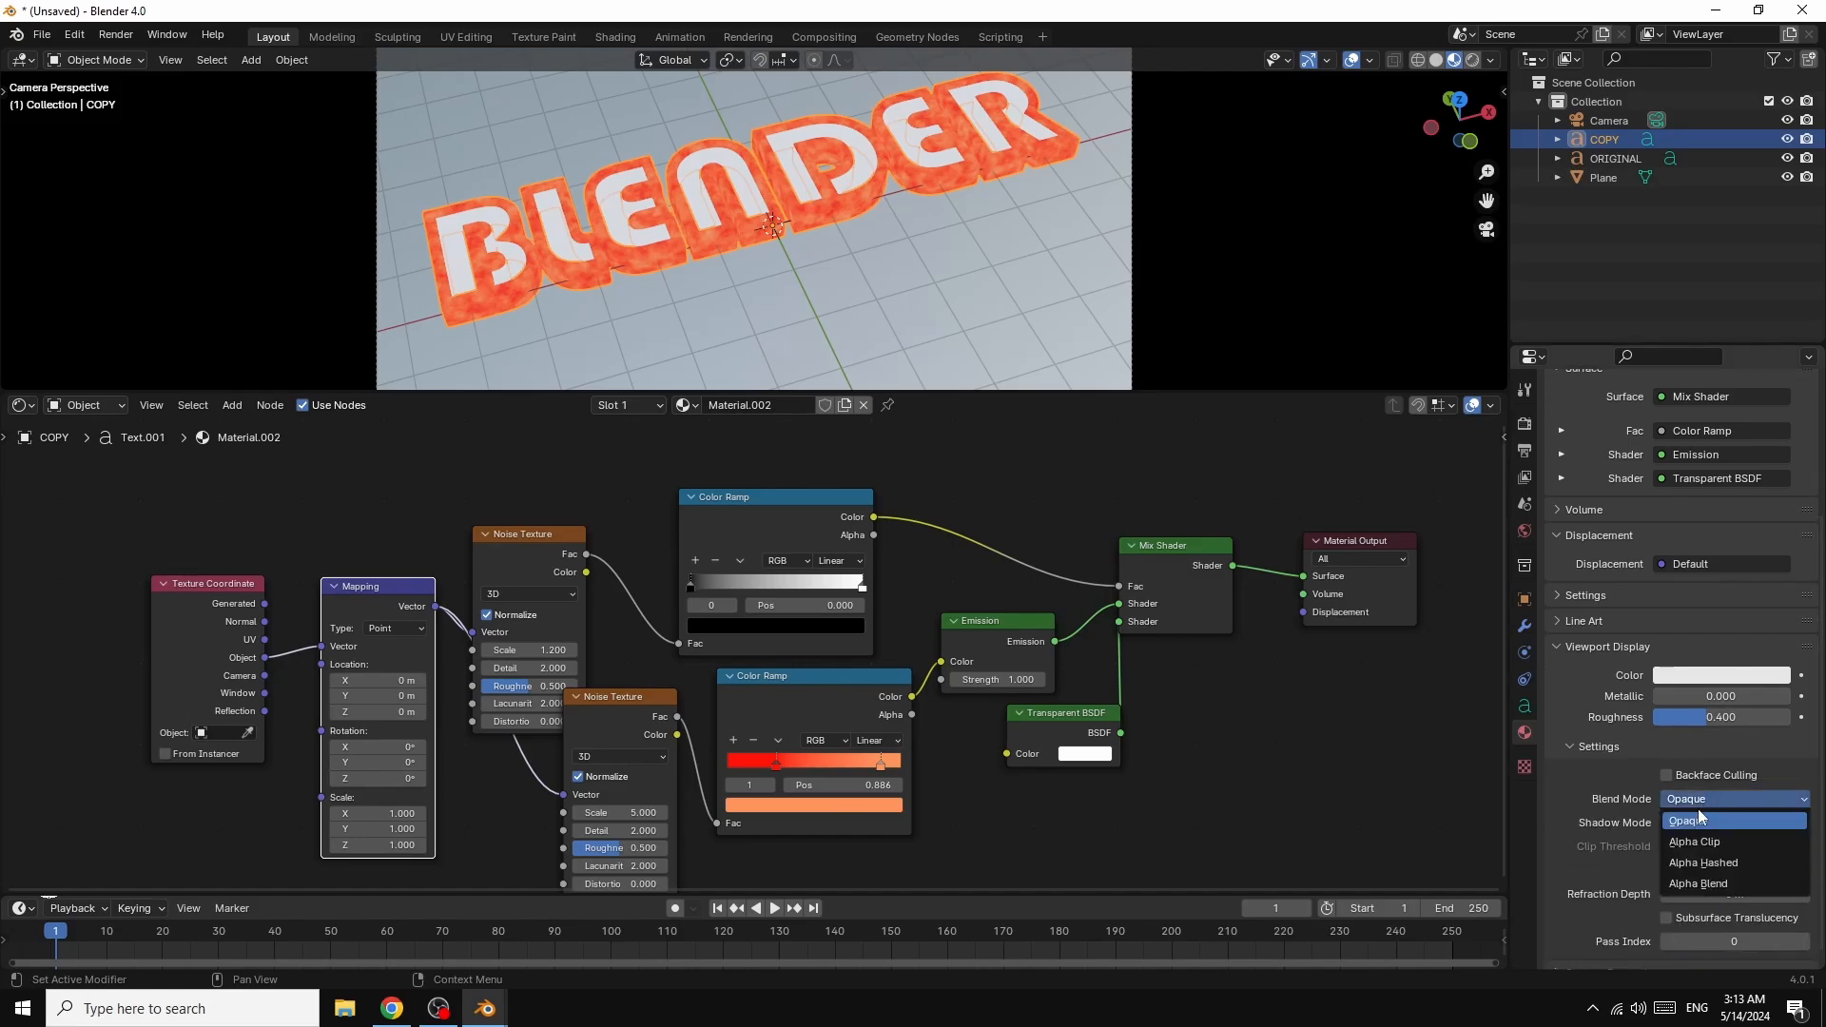
left_click(1692, 885)
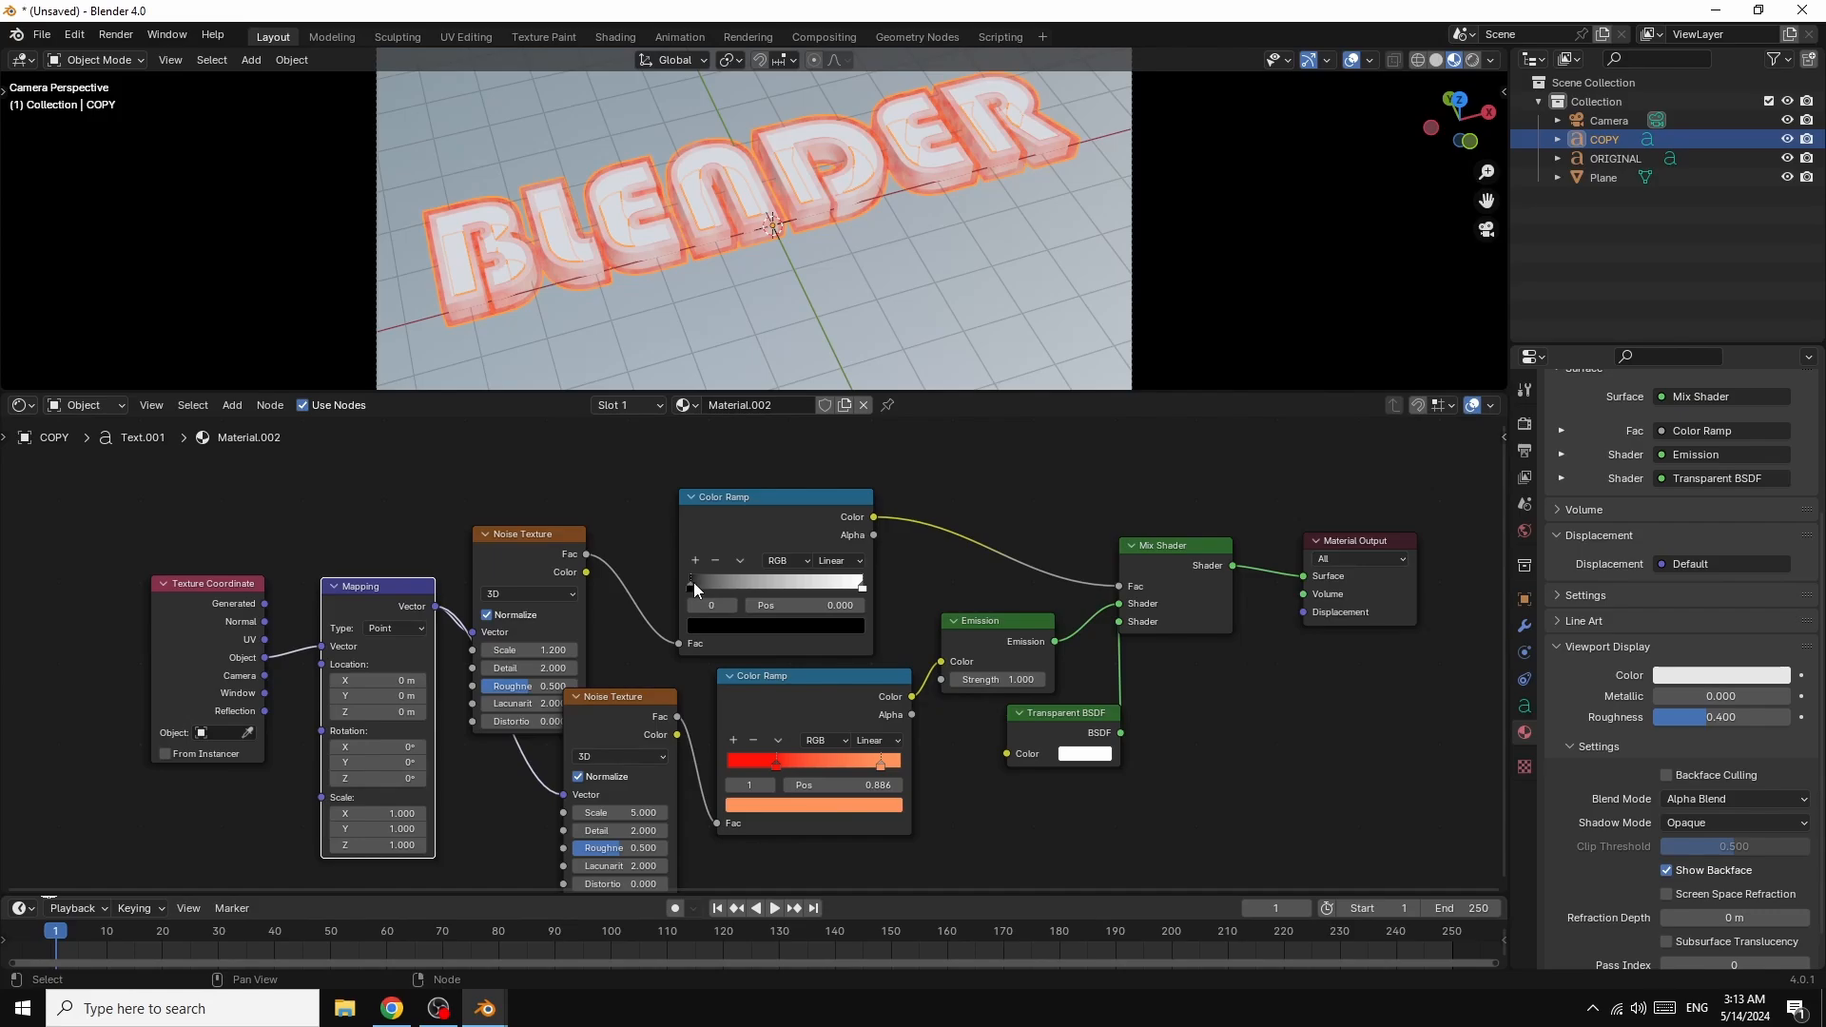
- Move the upper Color Ramp's black stop to 0.214 and white stop to 0.727, and set the upper Noise Texture's Scale to 0.4
left_click_drag(715, 587, 731, 586)
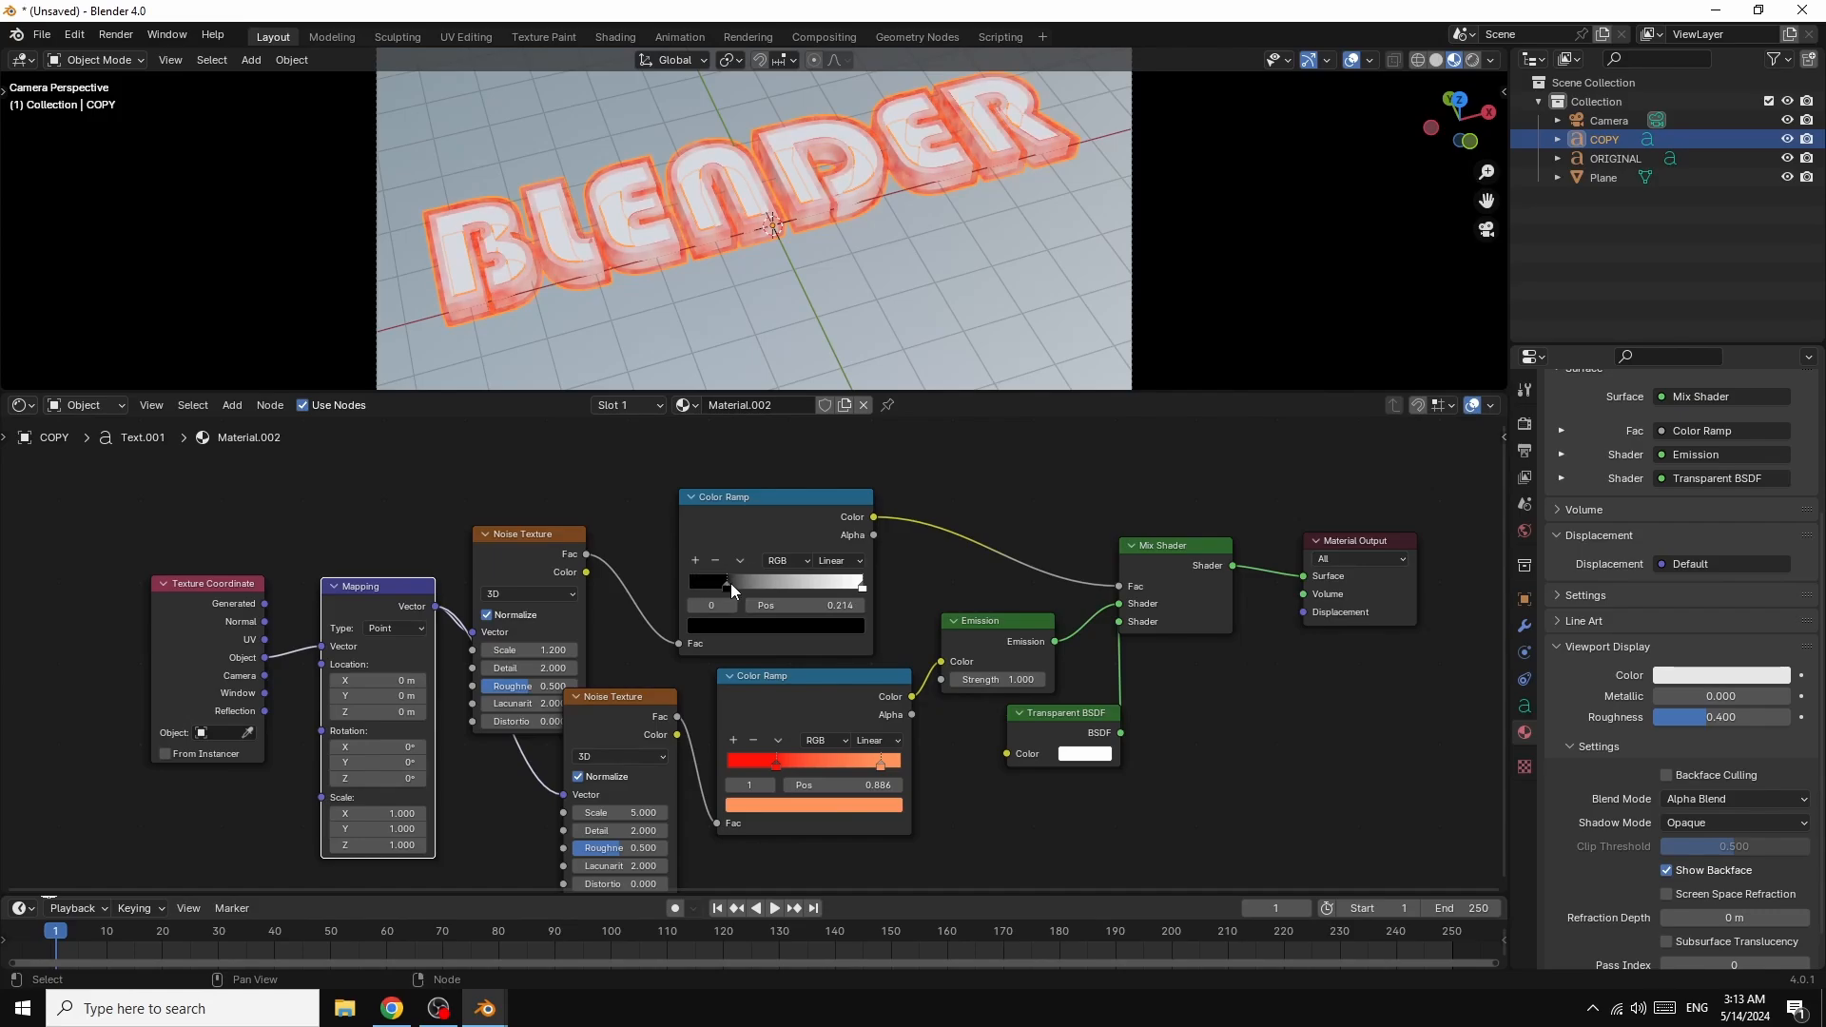
left_click(863, 589)
left_click_drag(862, 591, 814, 587)
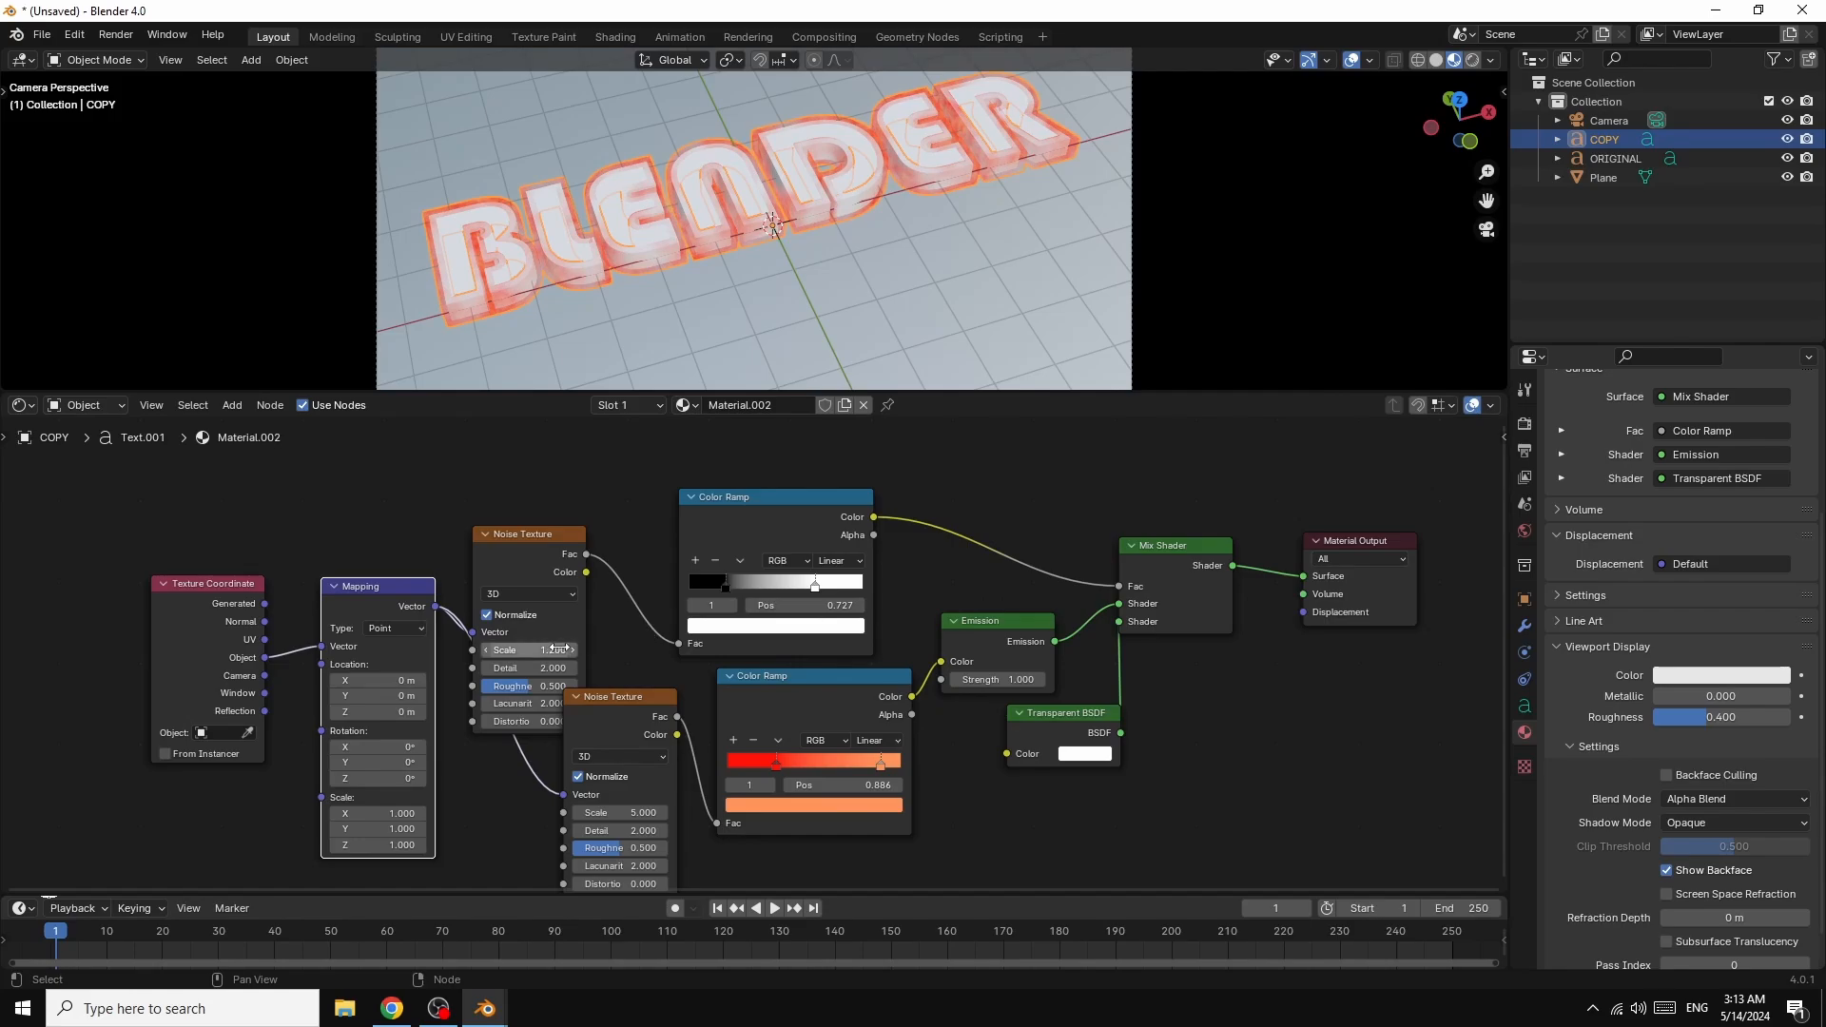
left_click_drag(559, 648, 538, 649)
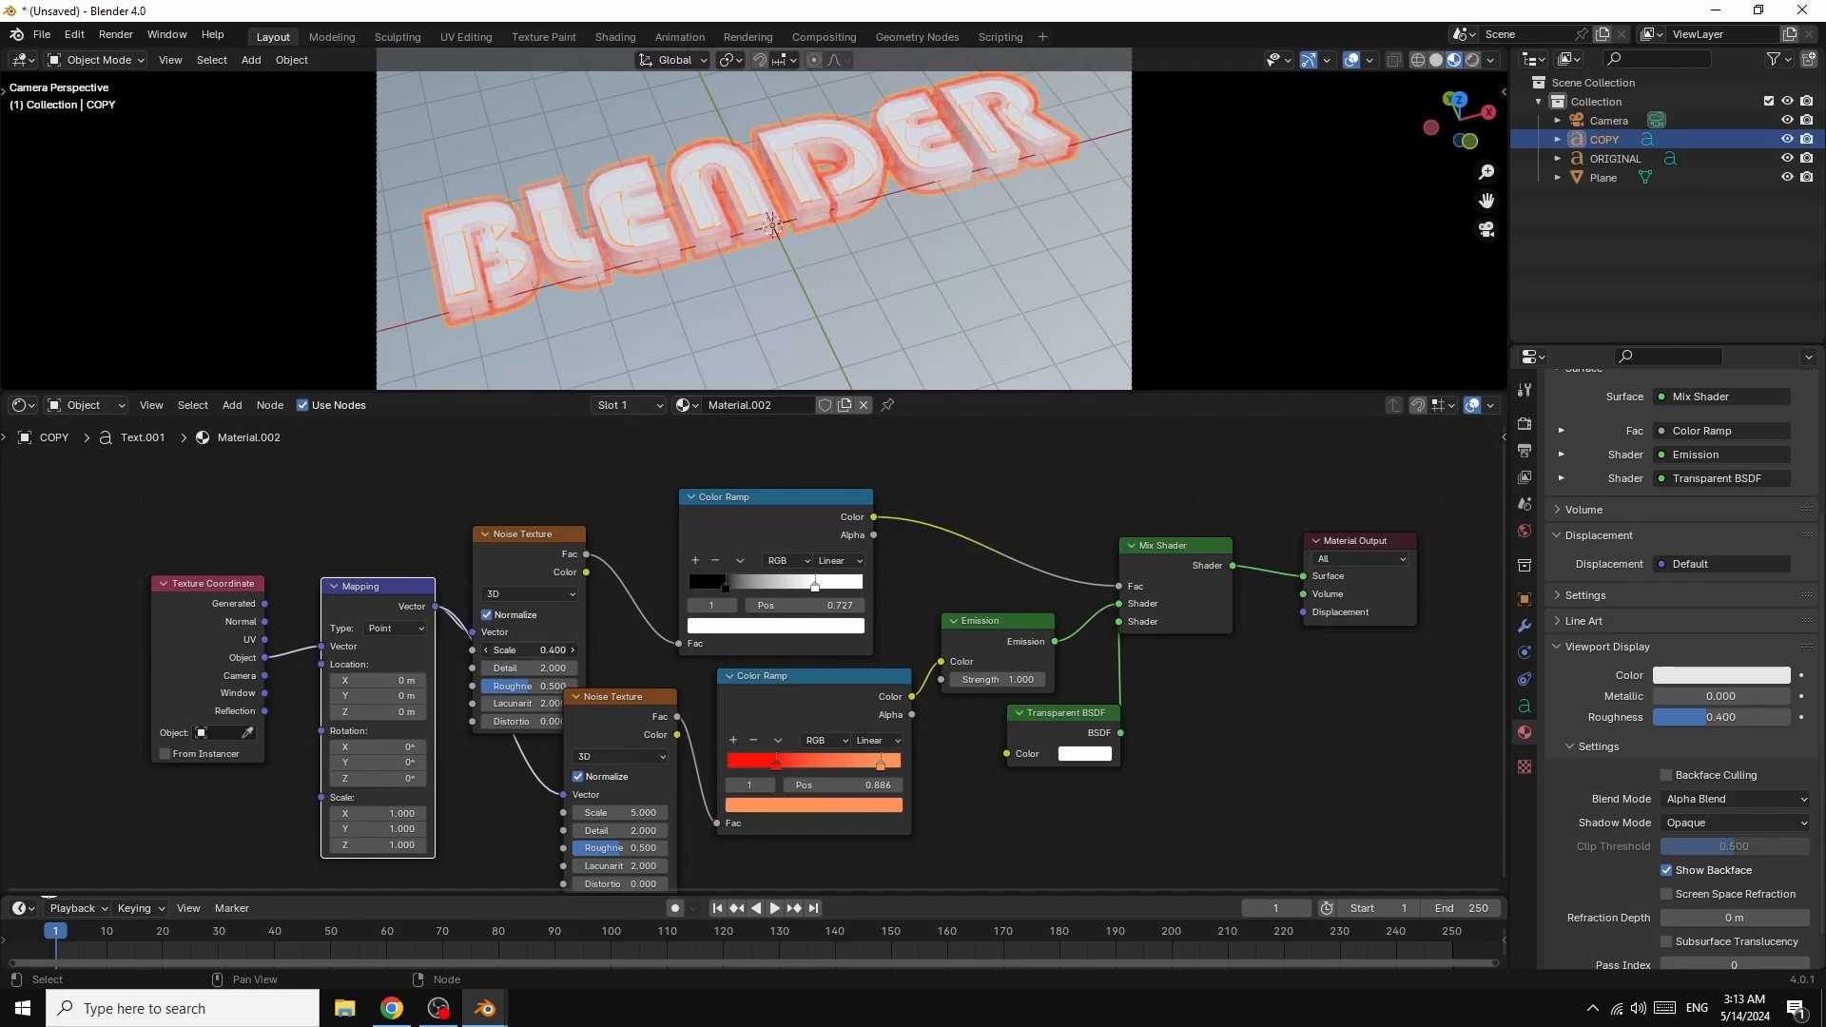
- In rendered viewport shading, set the upper Noise Texture's Scale to 1.8 and move the lower Color Ramp's red stop to 0.336
left_click(1473, 63)
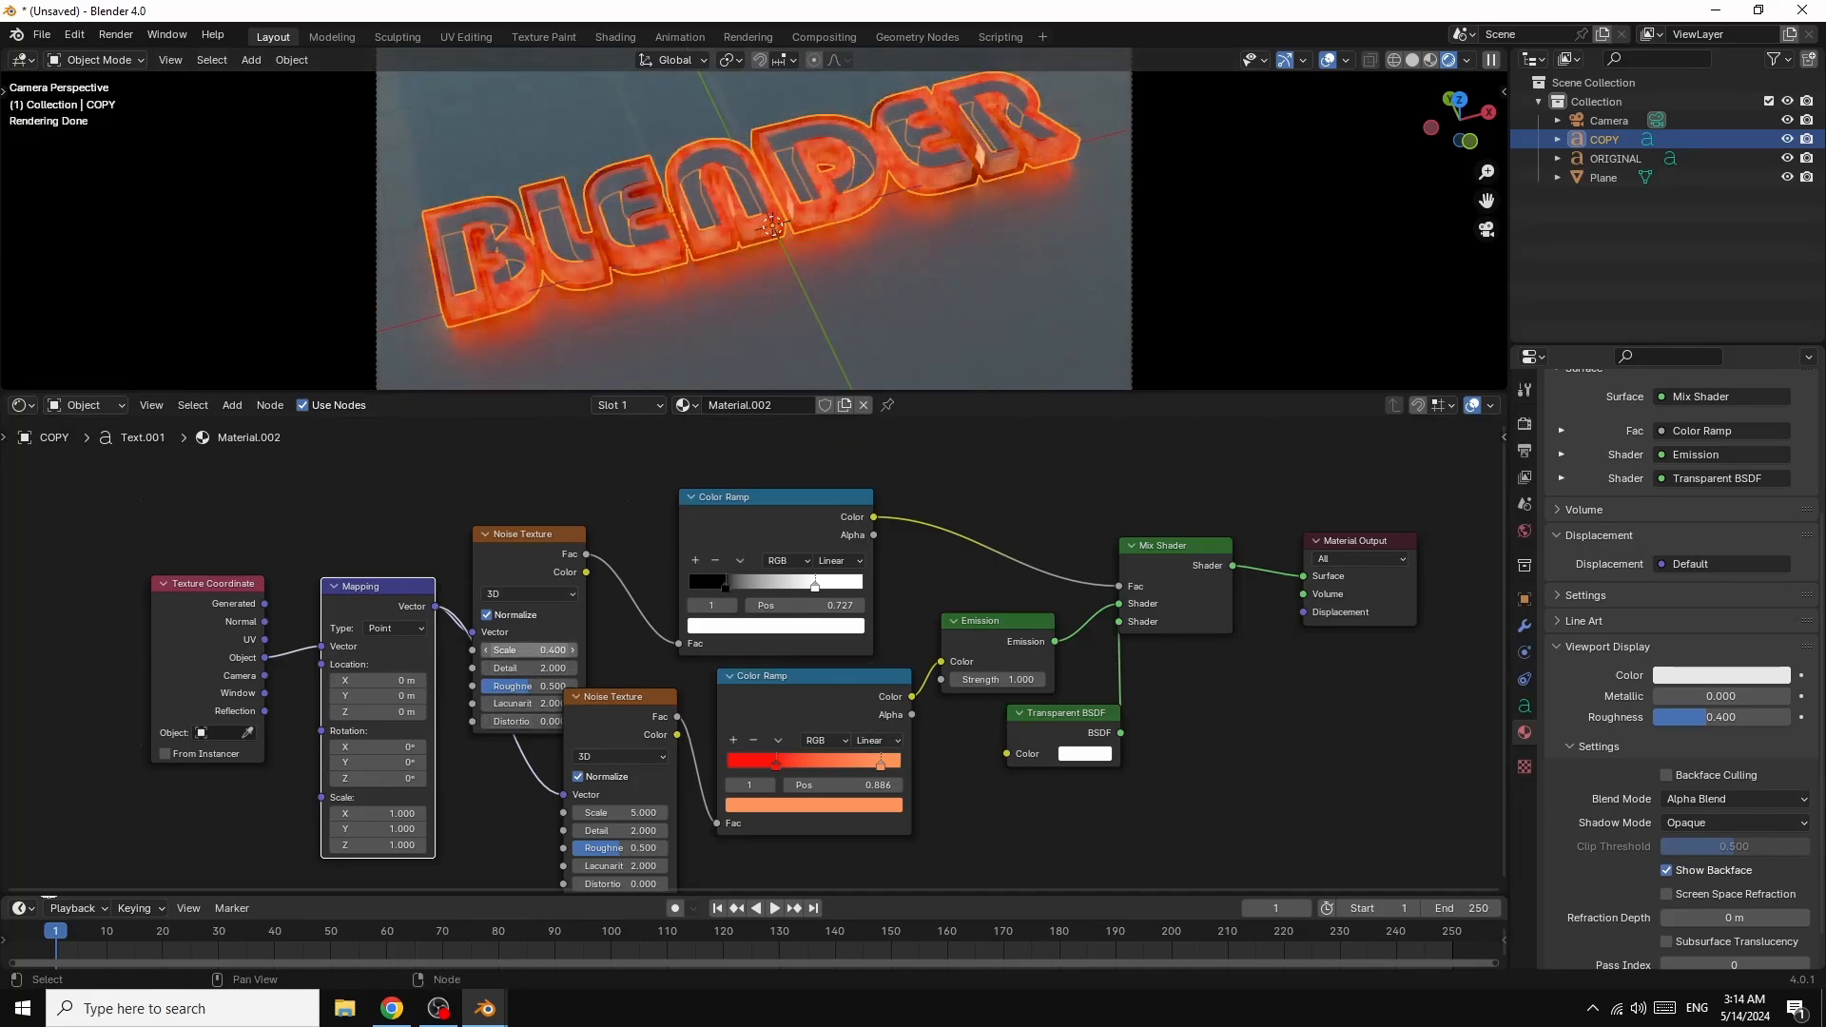
mouse_move(546, 652)
left_mouse_down()
mouse_move(584, 652)
mouse_move(550, 652)
left_mouse_up()
left_click_drag(778, 766, 769, 771)
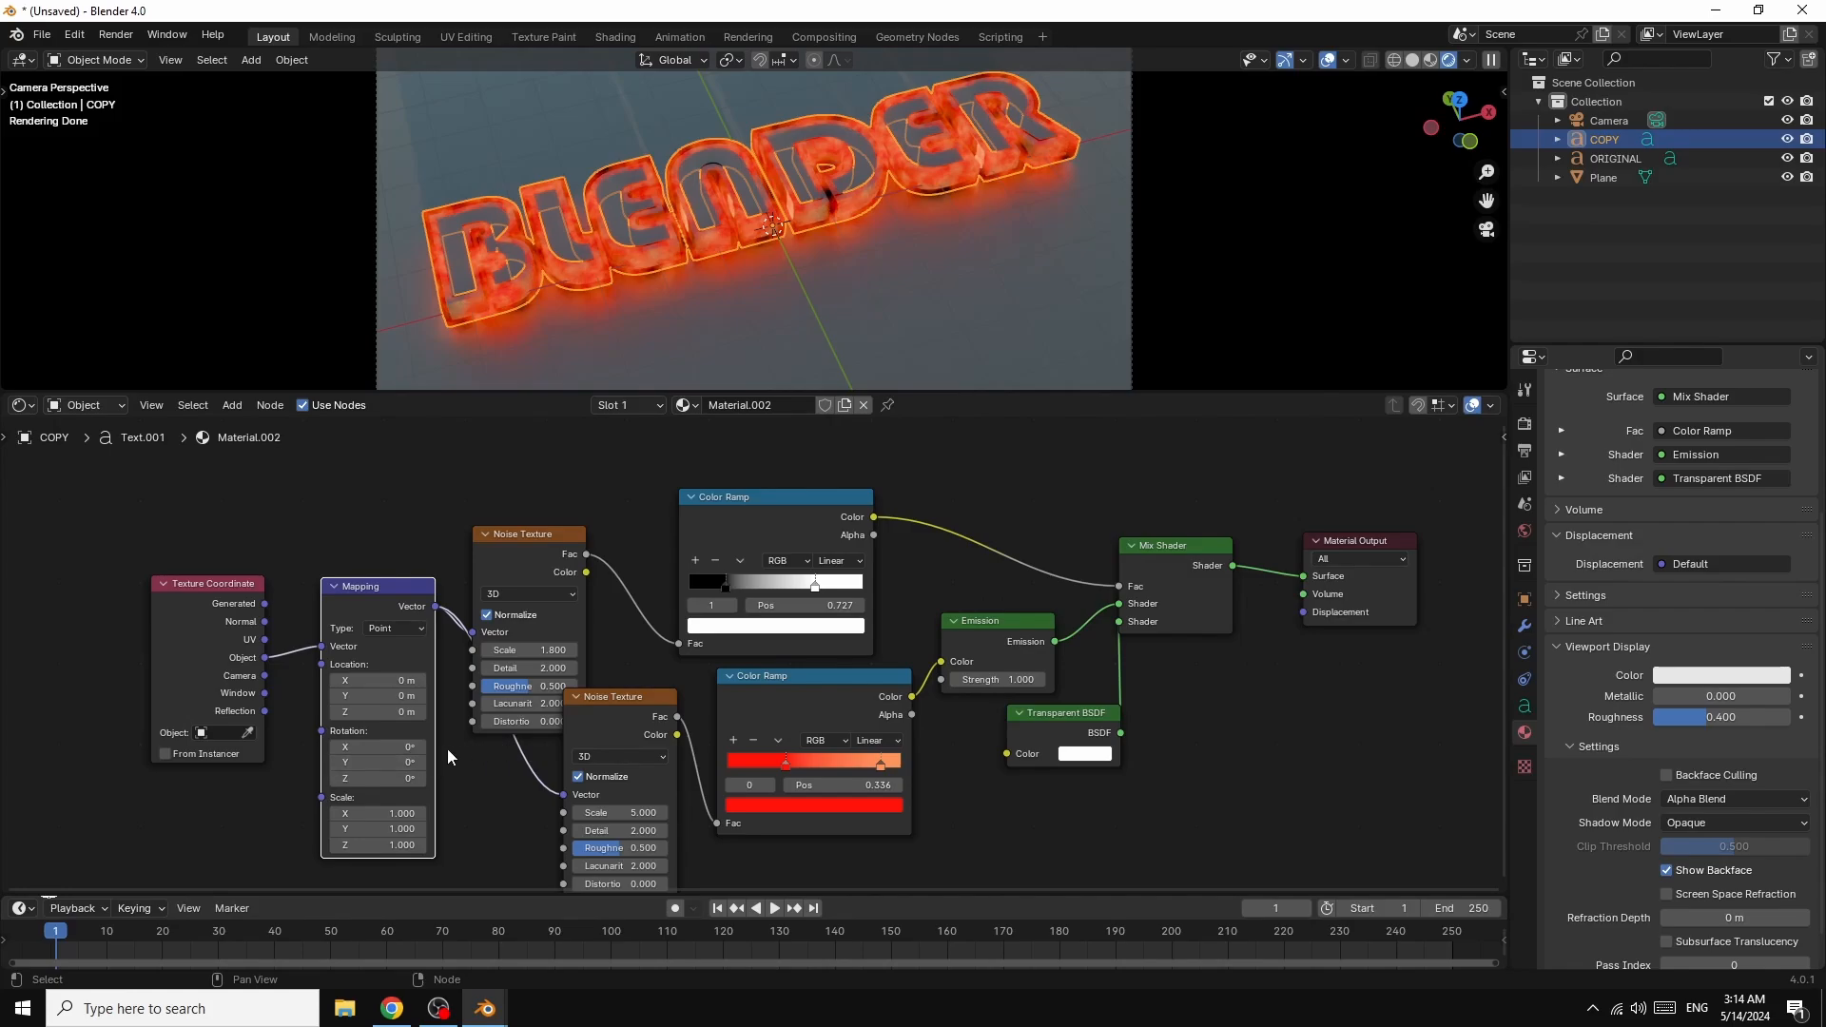
- Insert rotation keyframes on the Mapping node at frame 1 with the rotation at 0°
left_click(380, 746)
key("Return")
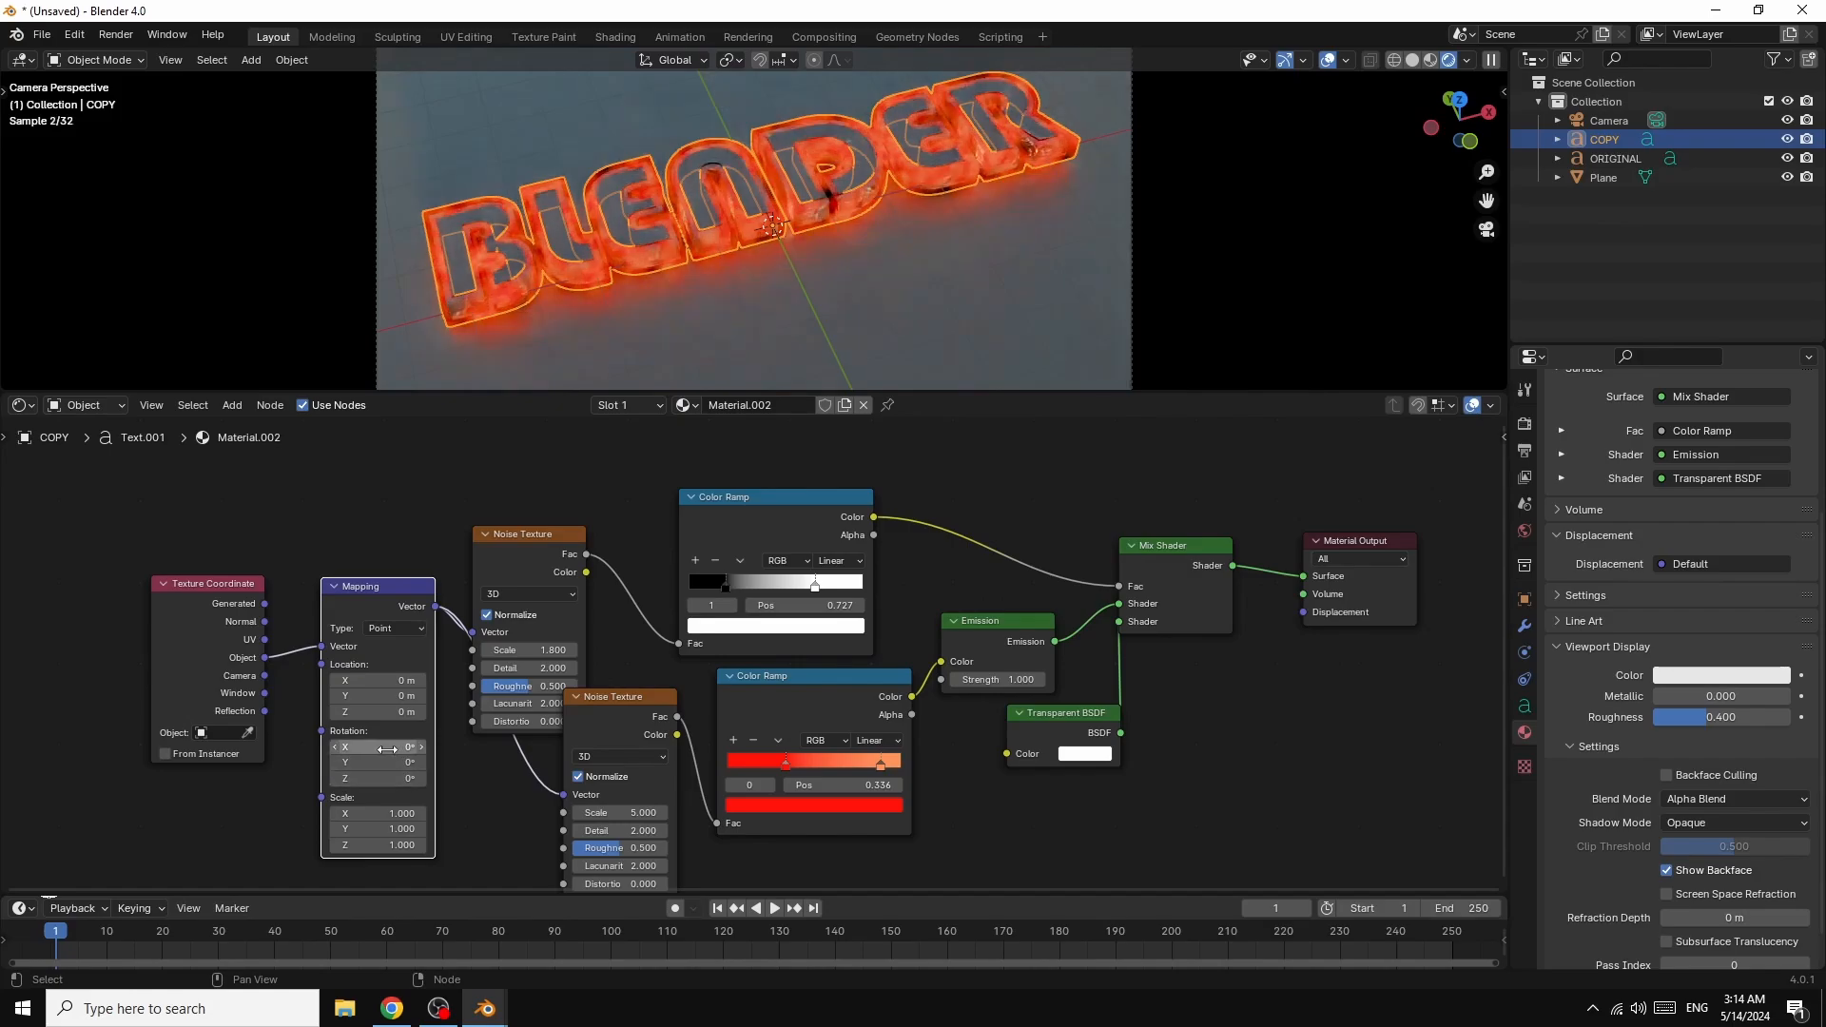
right_click(371, 746)
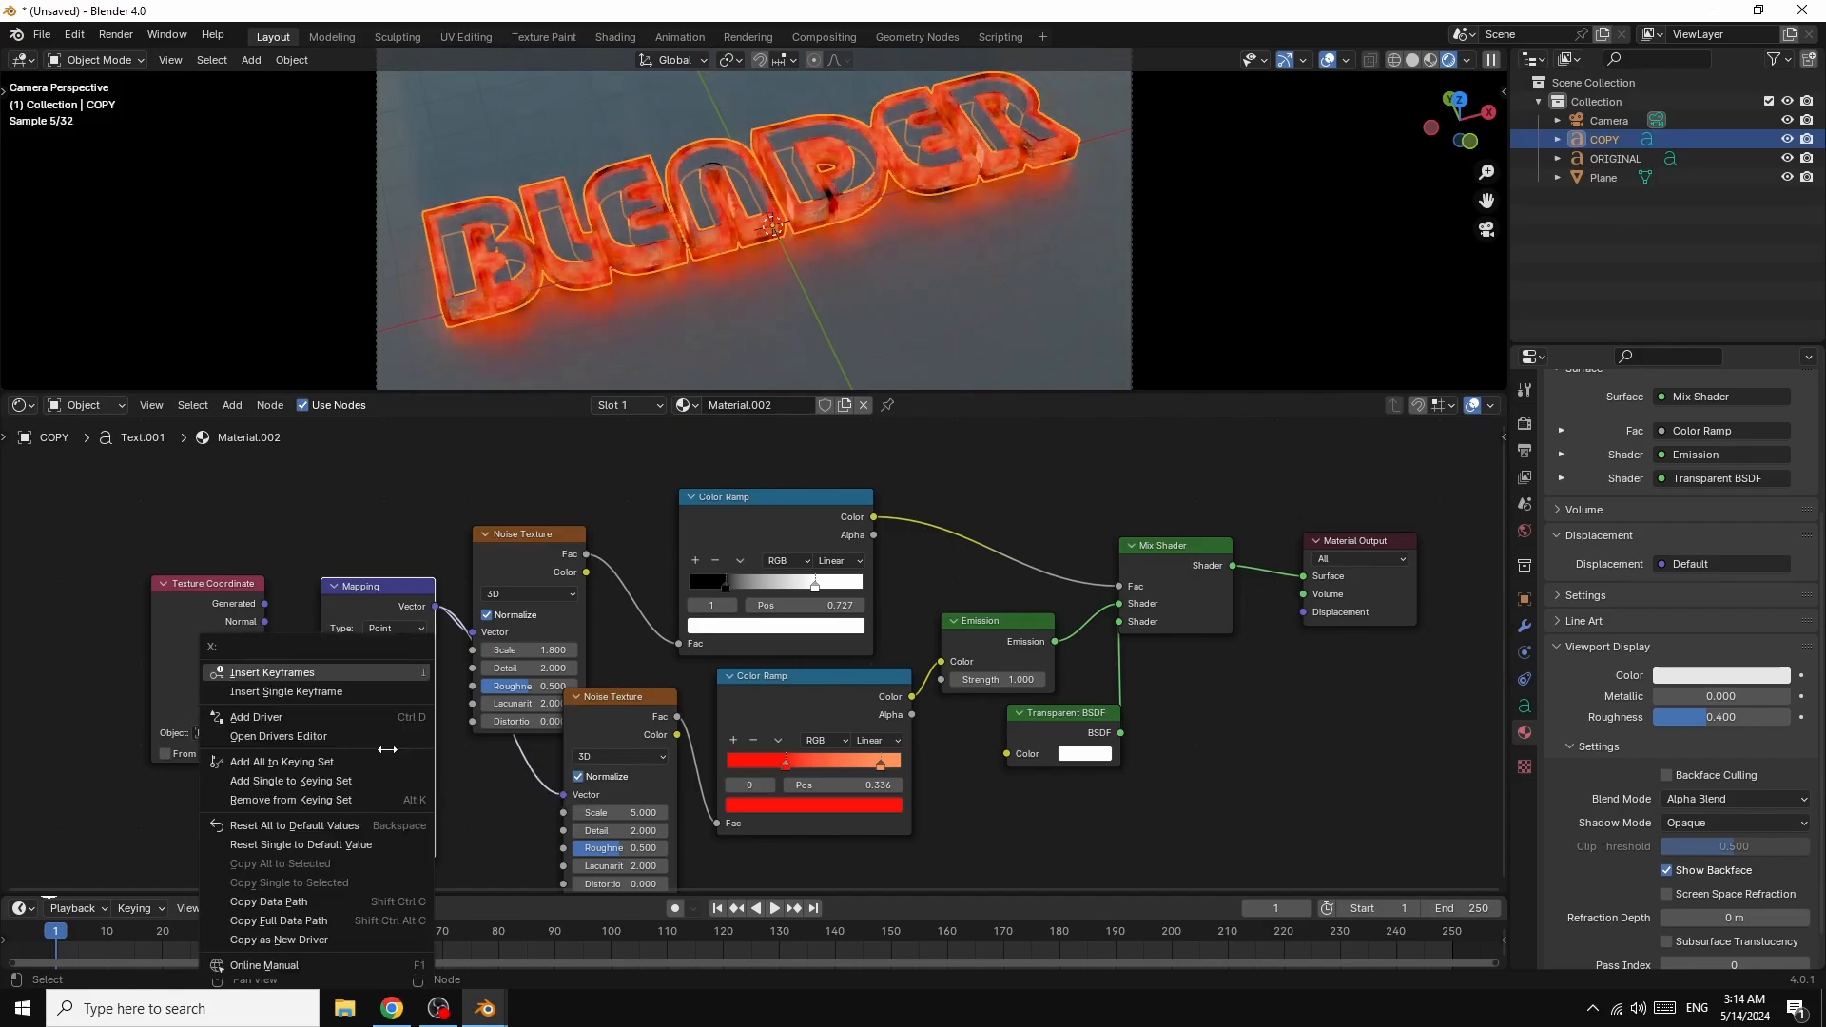
left_click(299, 673)
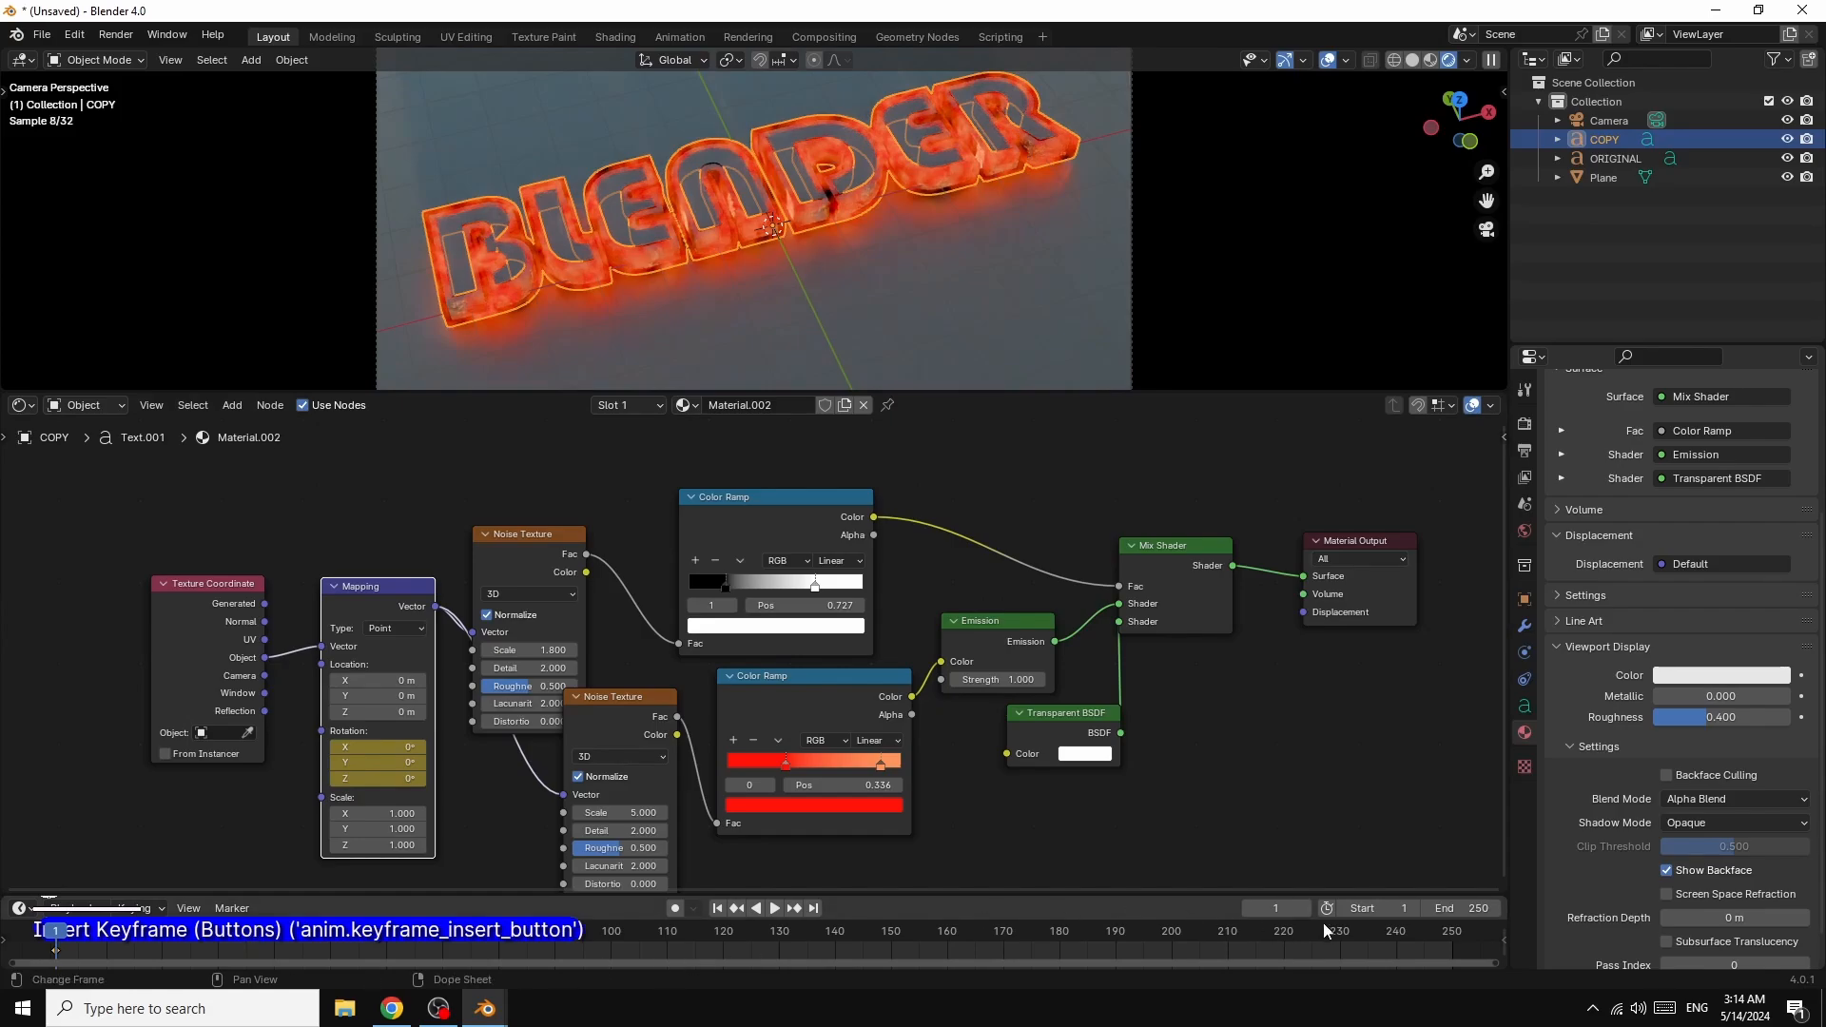
- At frame 250, set the Mapping node's X rotation to 360° and insert rotation keyframes
left_click(815, 911)
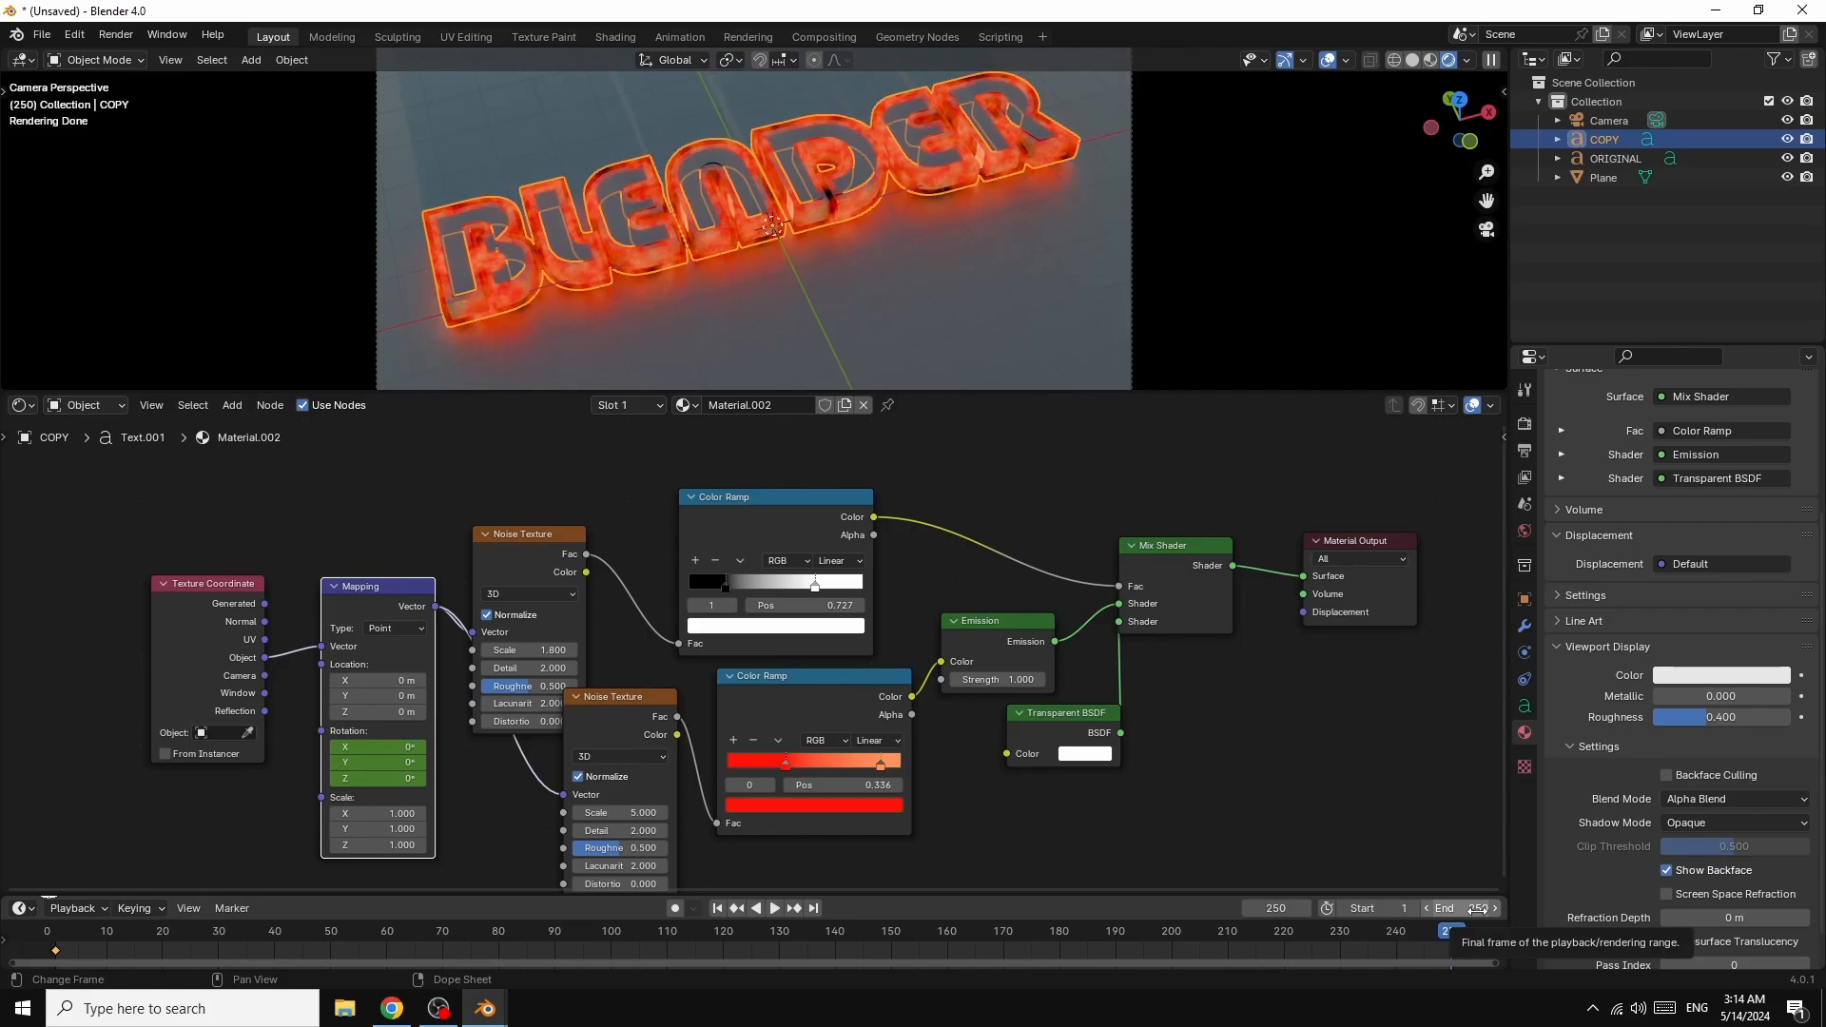
left_click(392, 751)
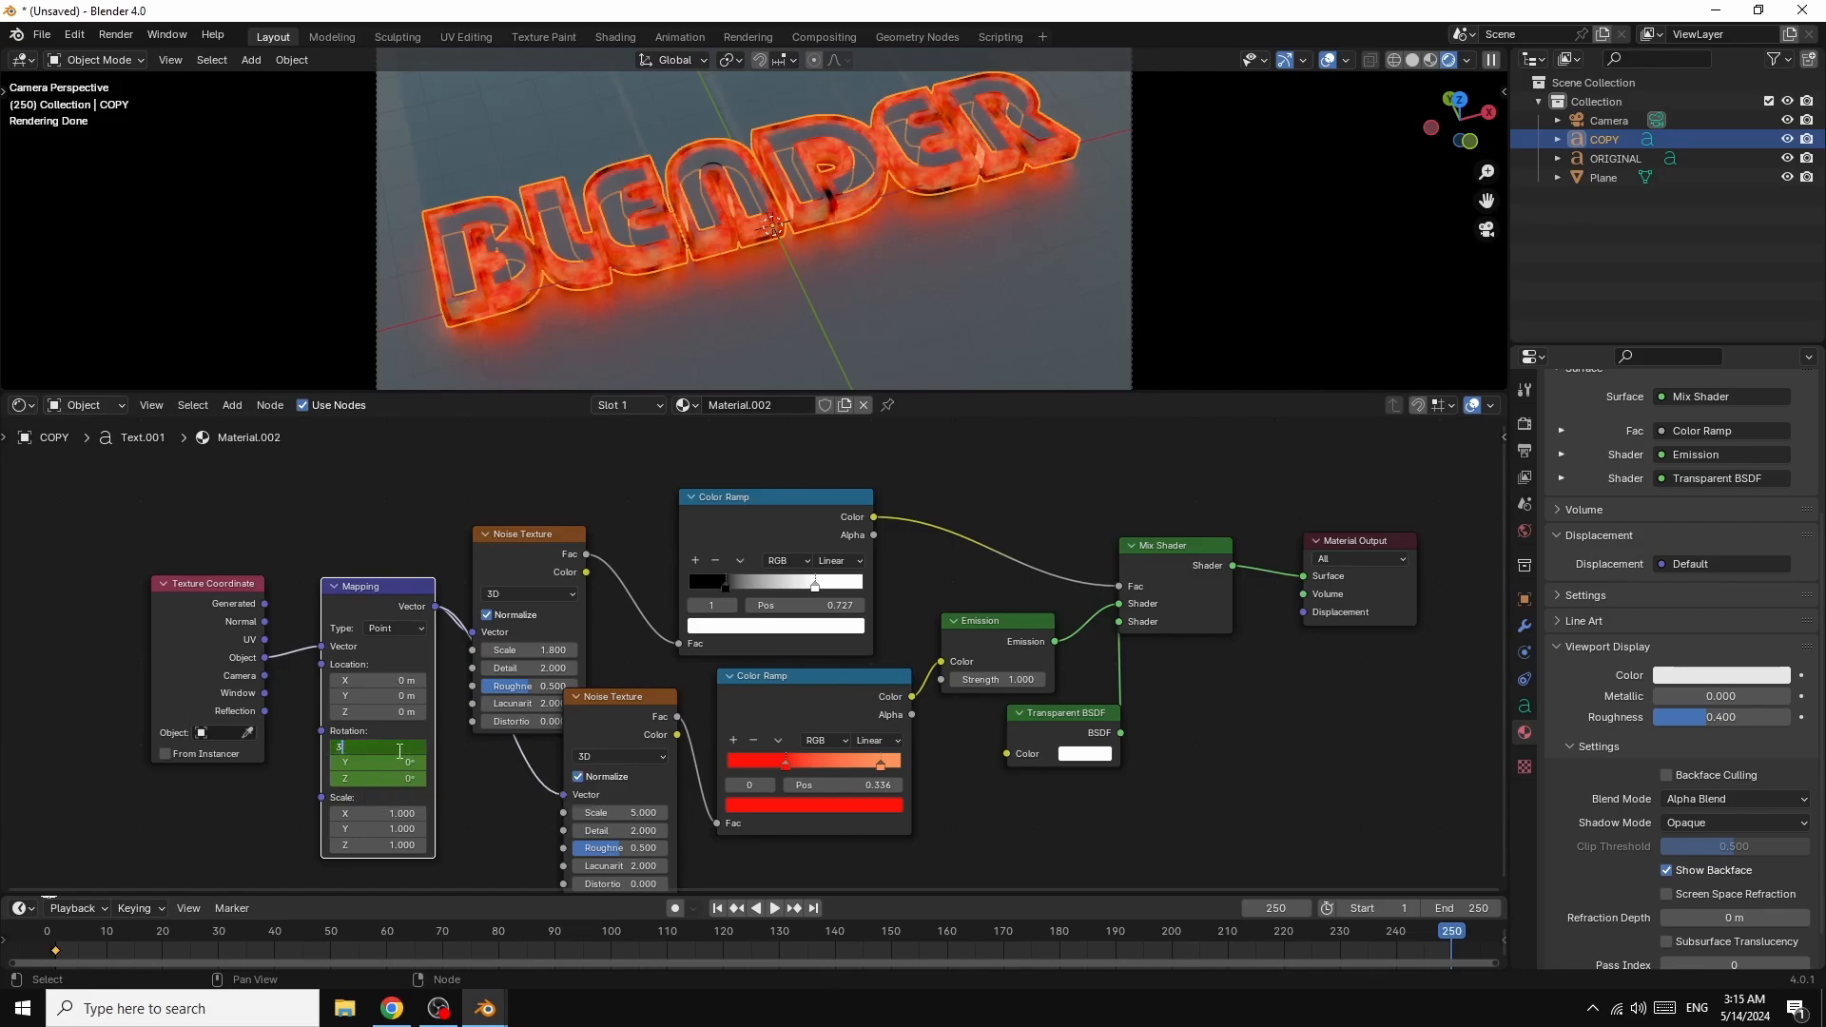
type("360")
key("Return")
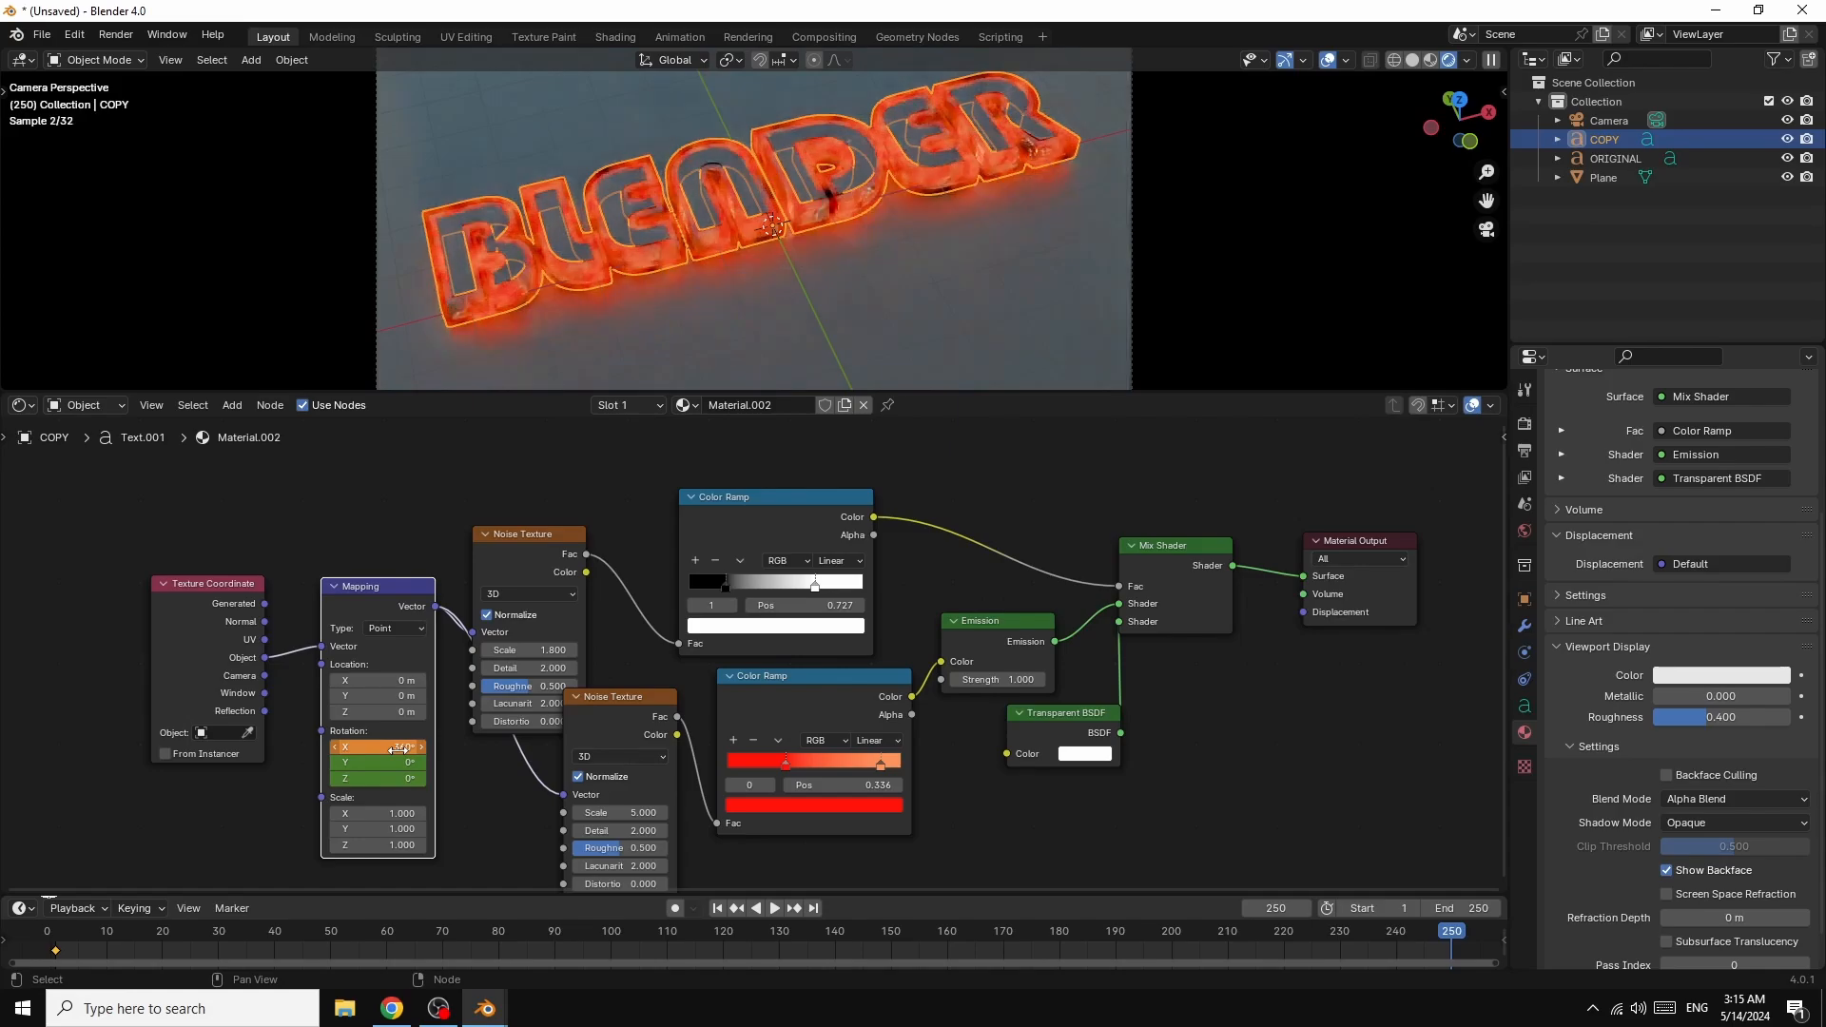
right_click(401, 749)
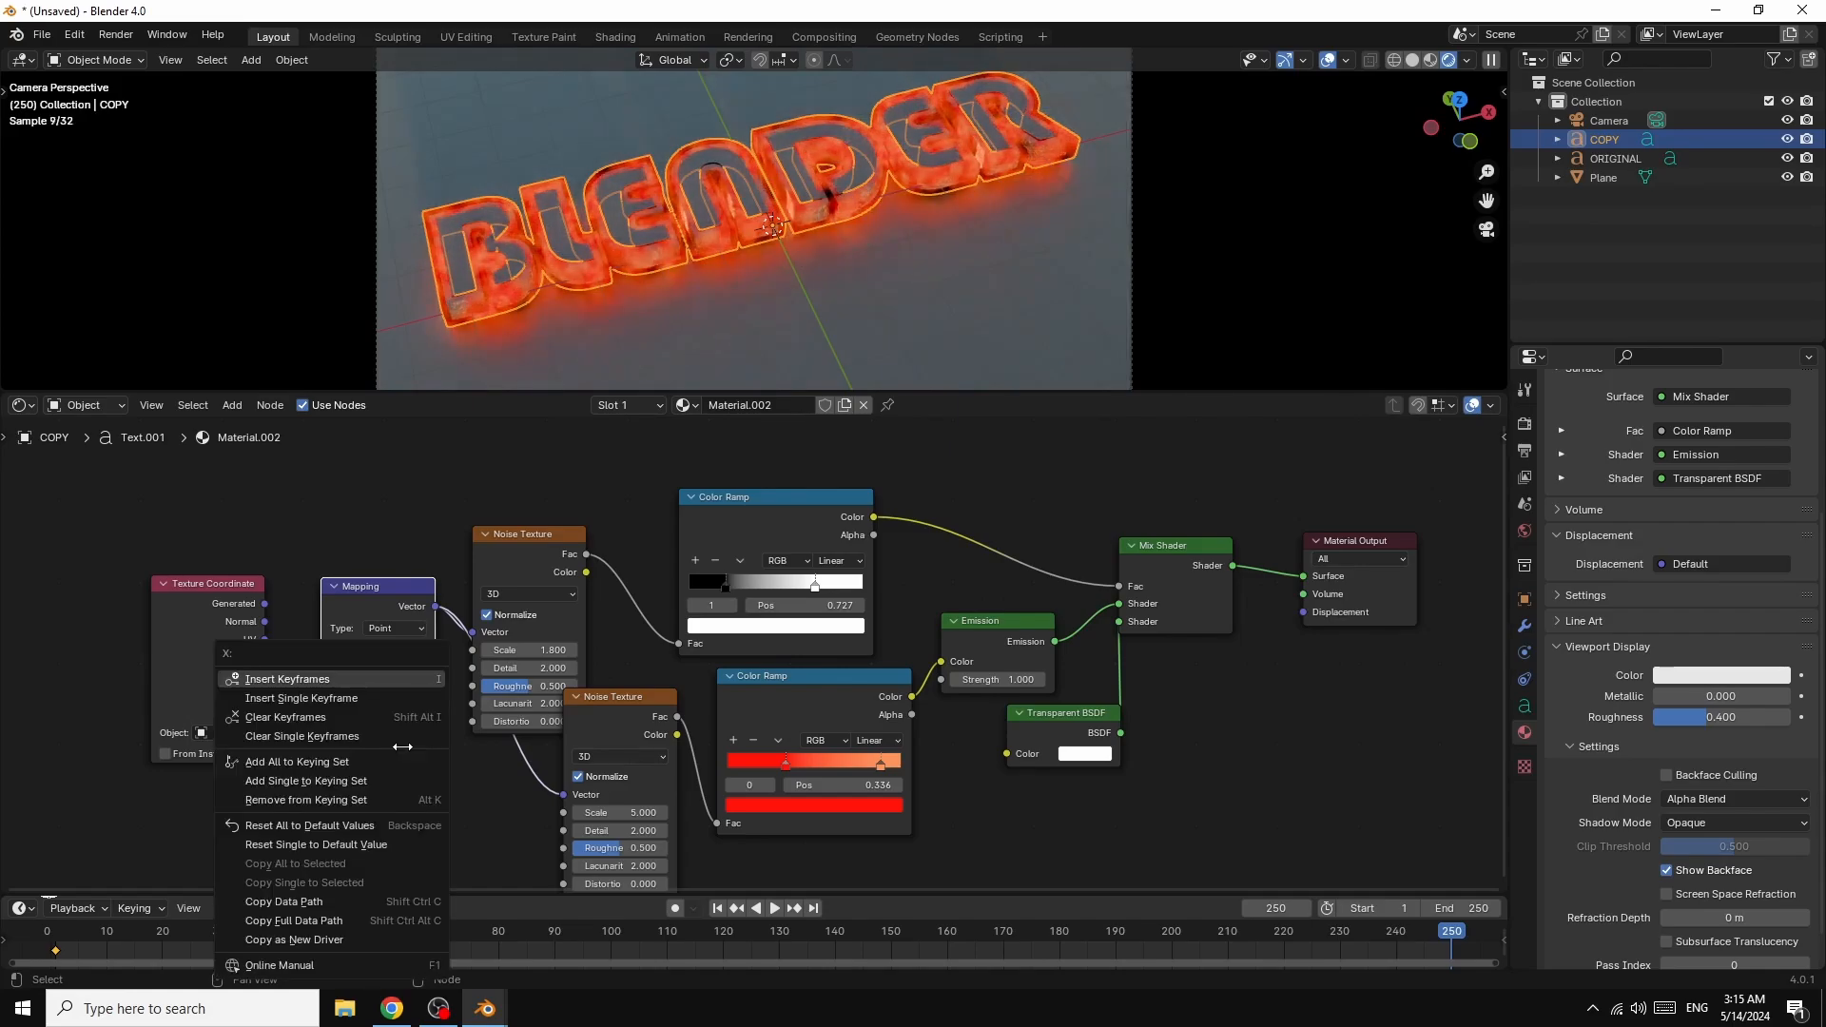
left_click(328, 679)
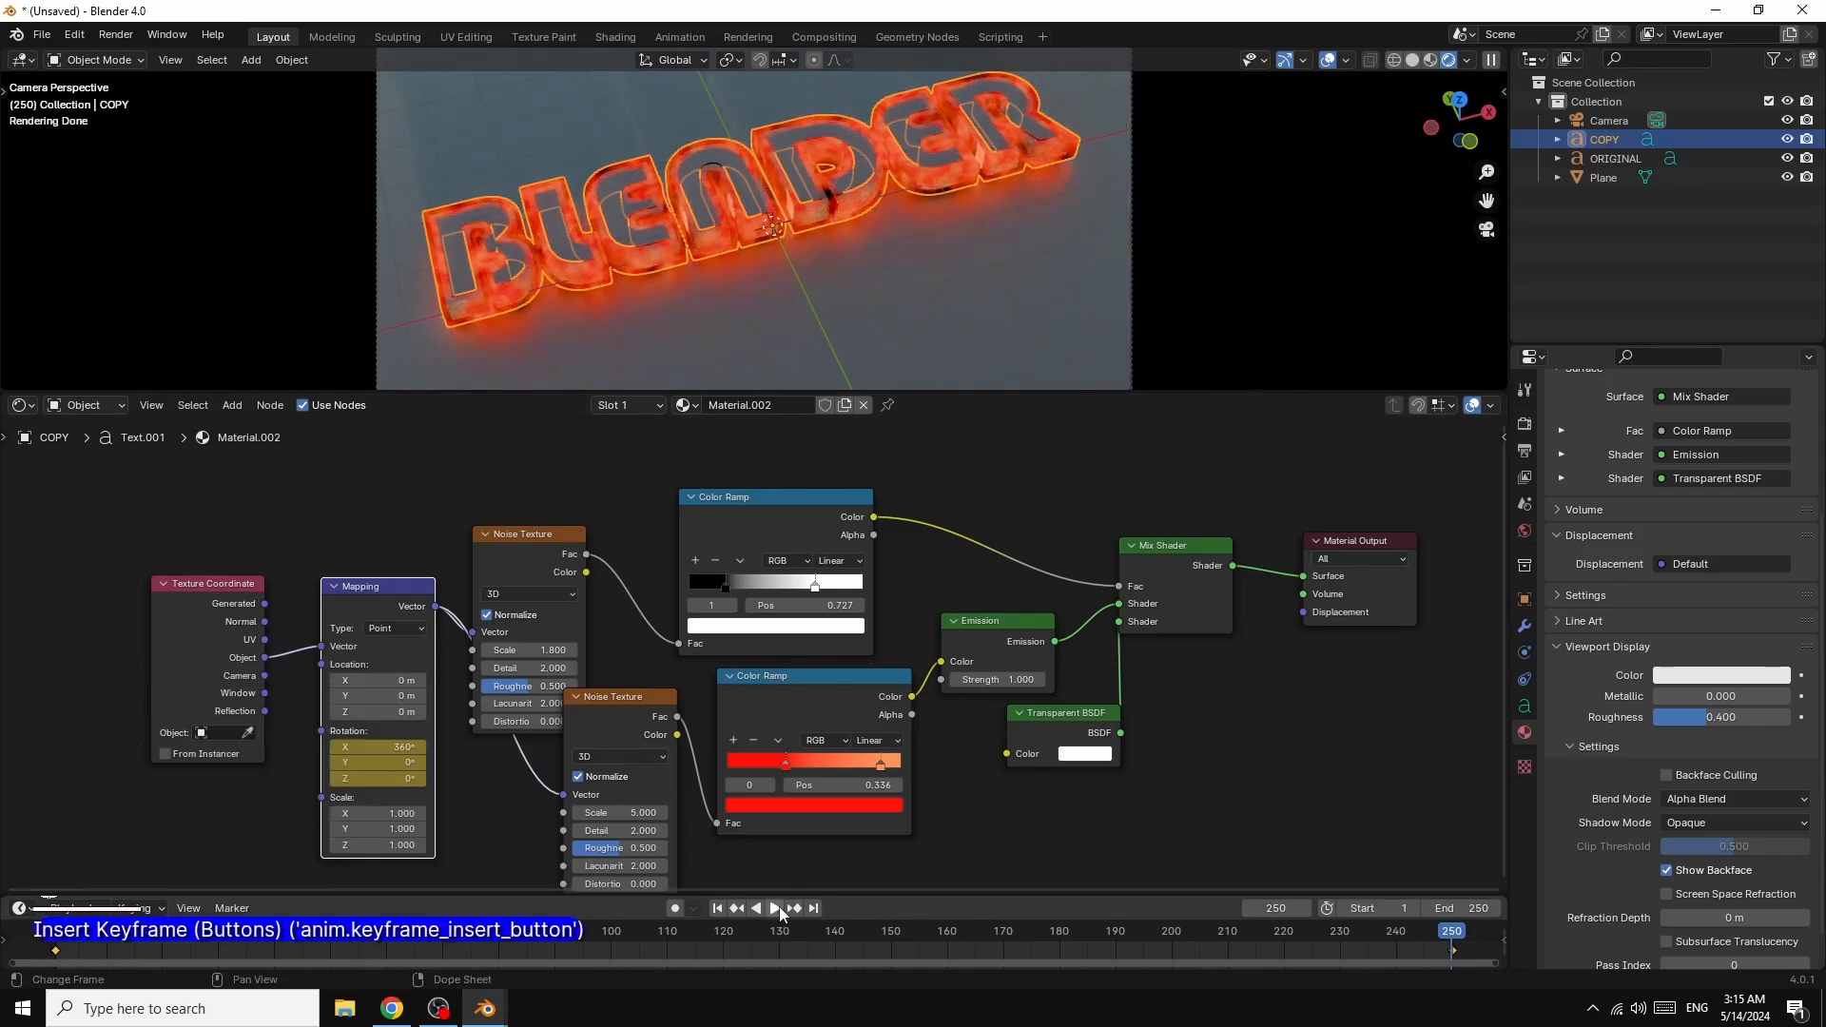
- Play the animation to check the moving fire pattern, stop it and return to frame 1
left_click(776, 911)
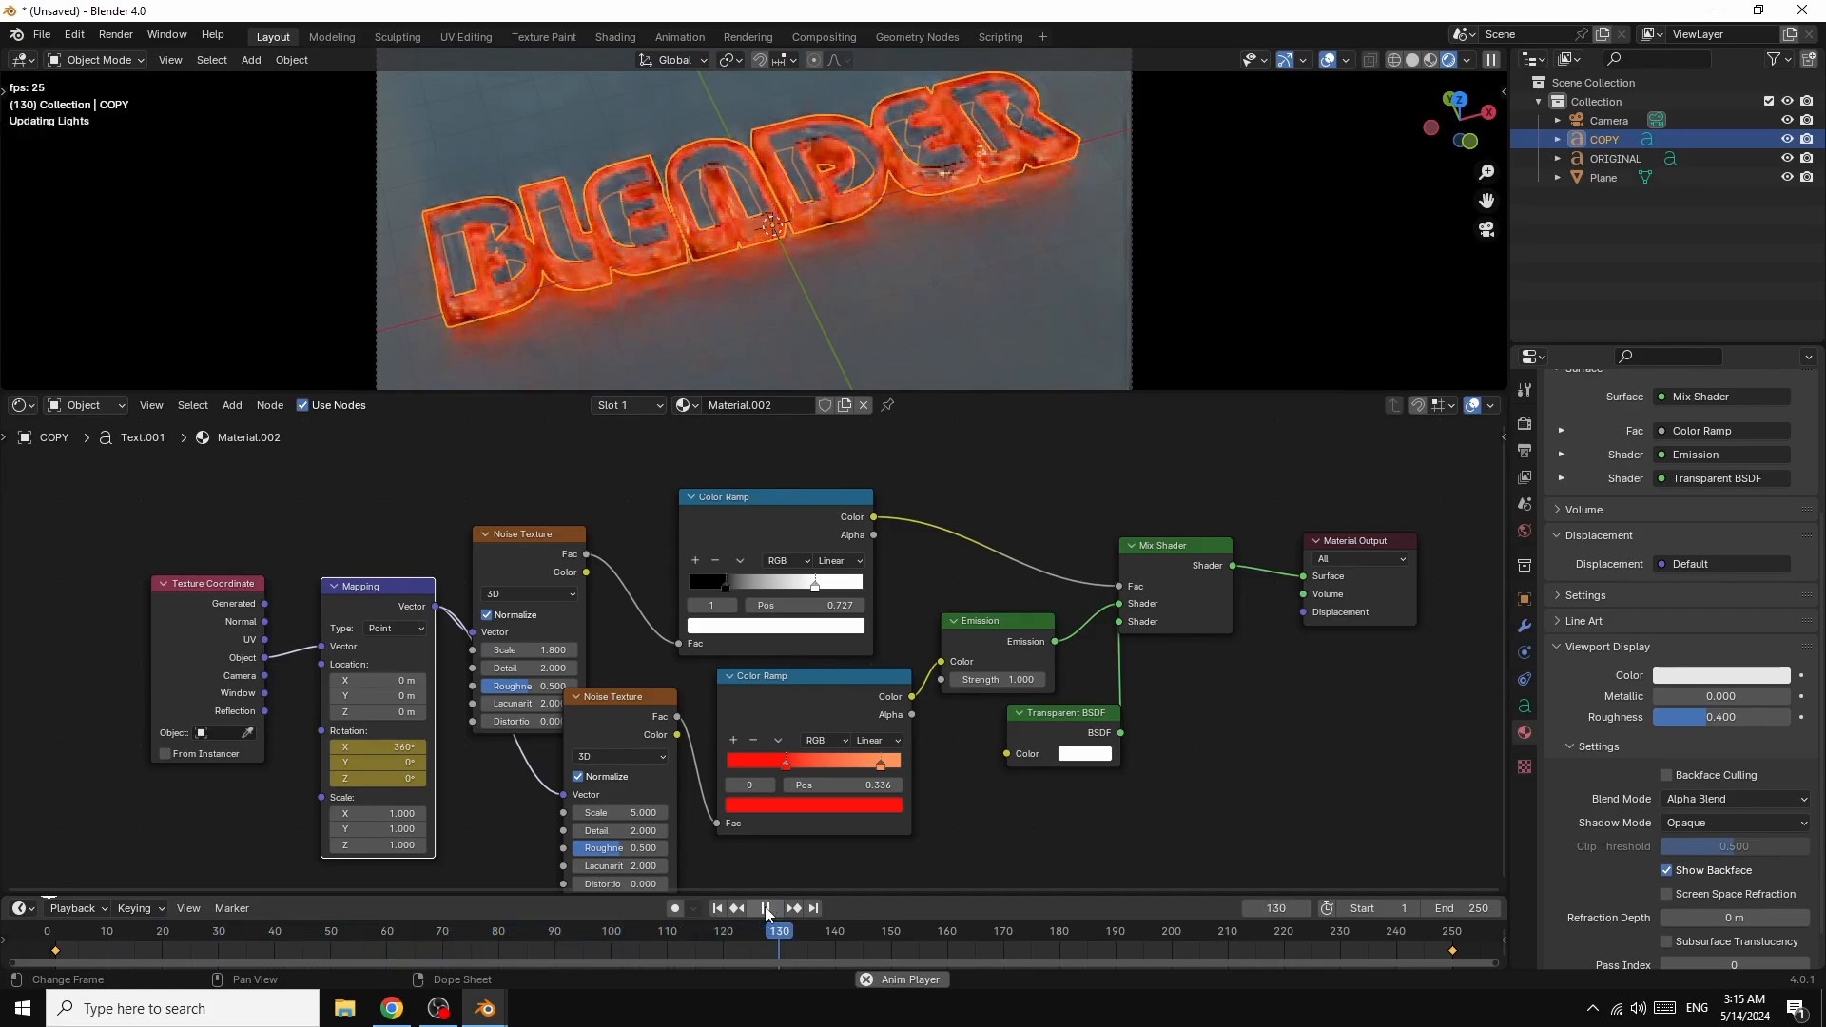
left_click(765, 909)
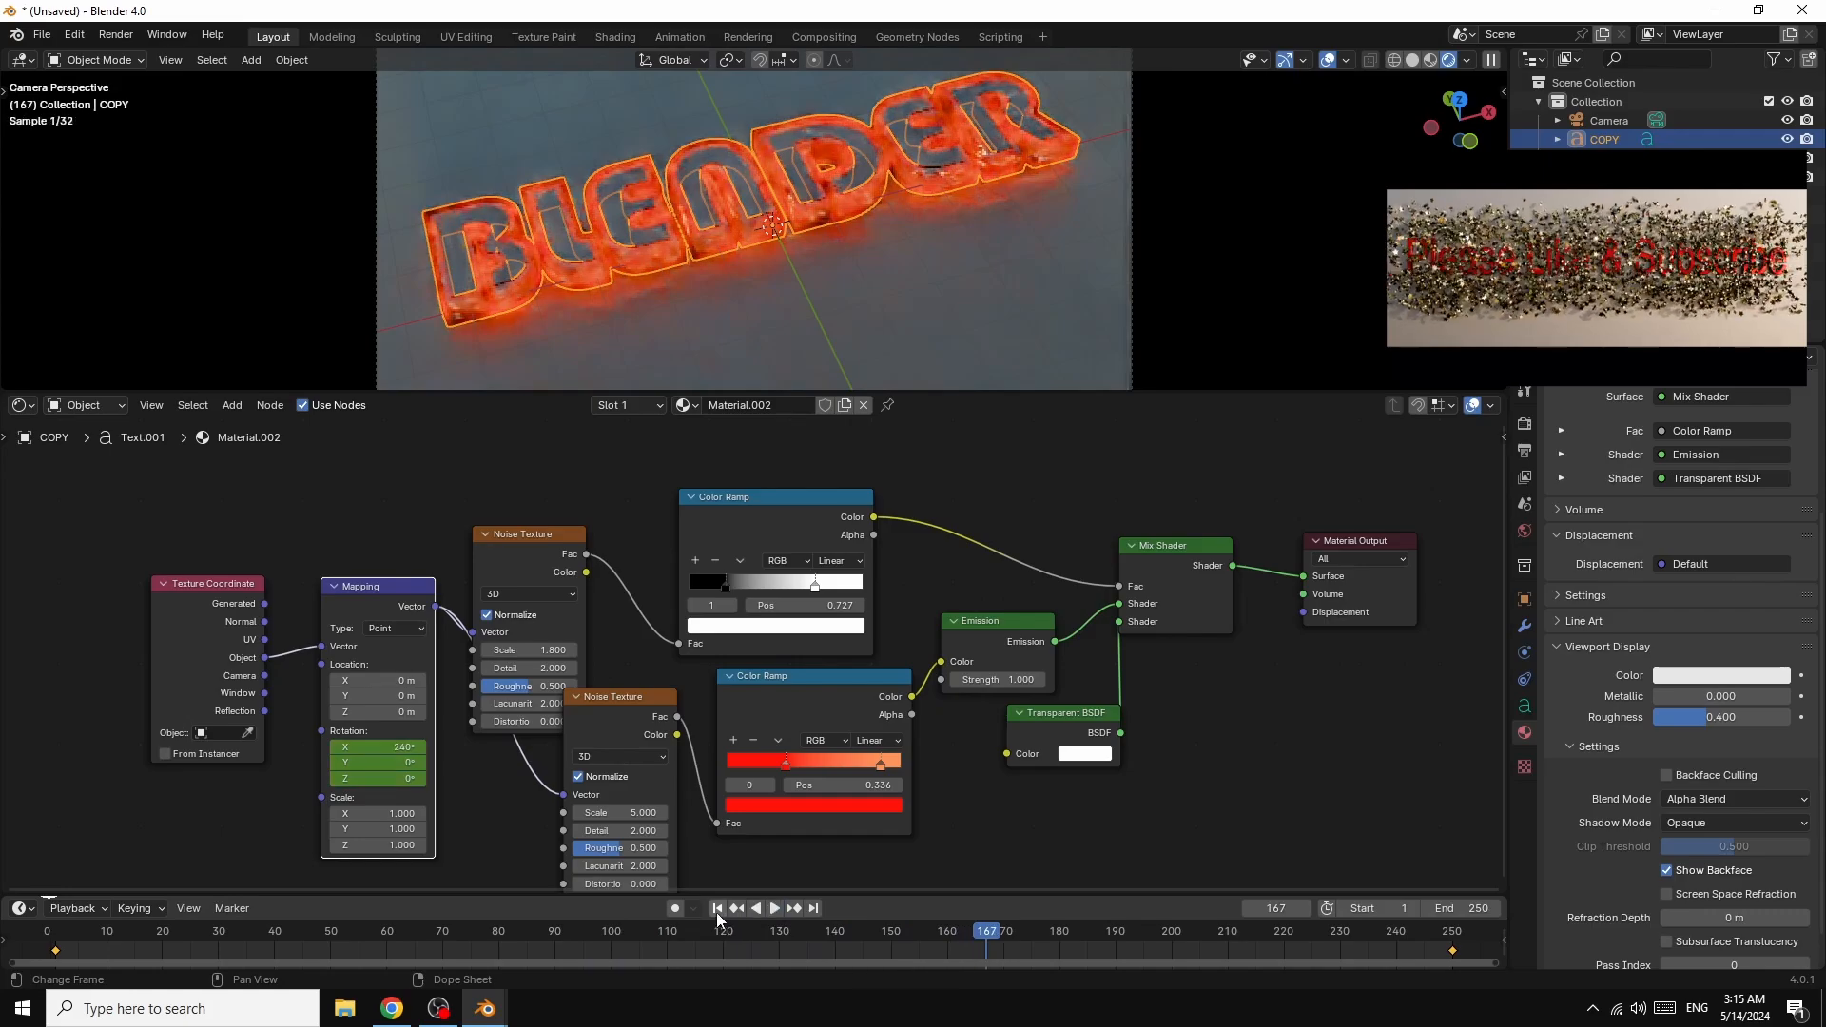
left_click(717, 909)
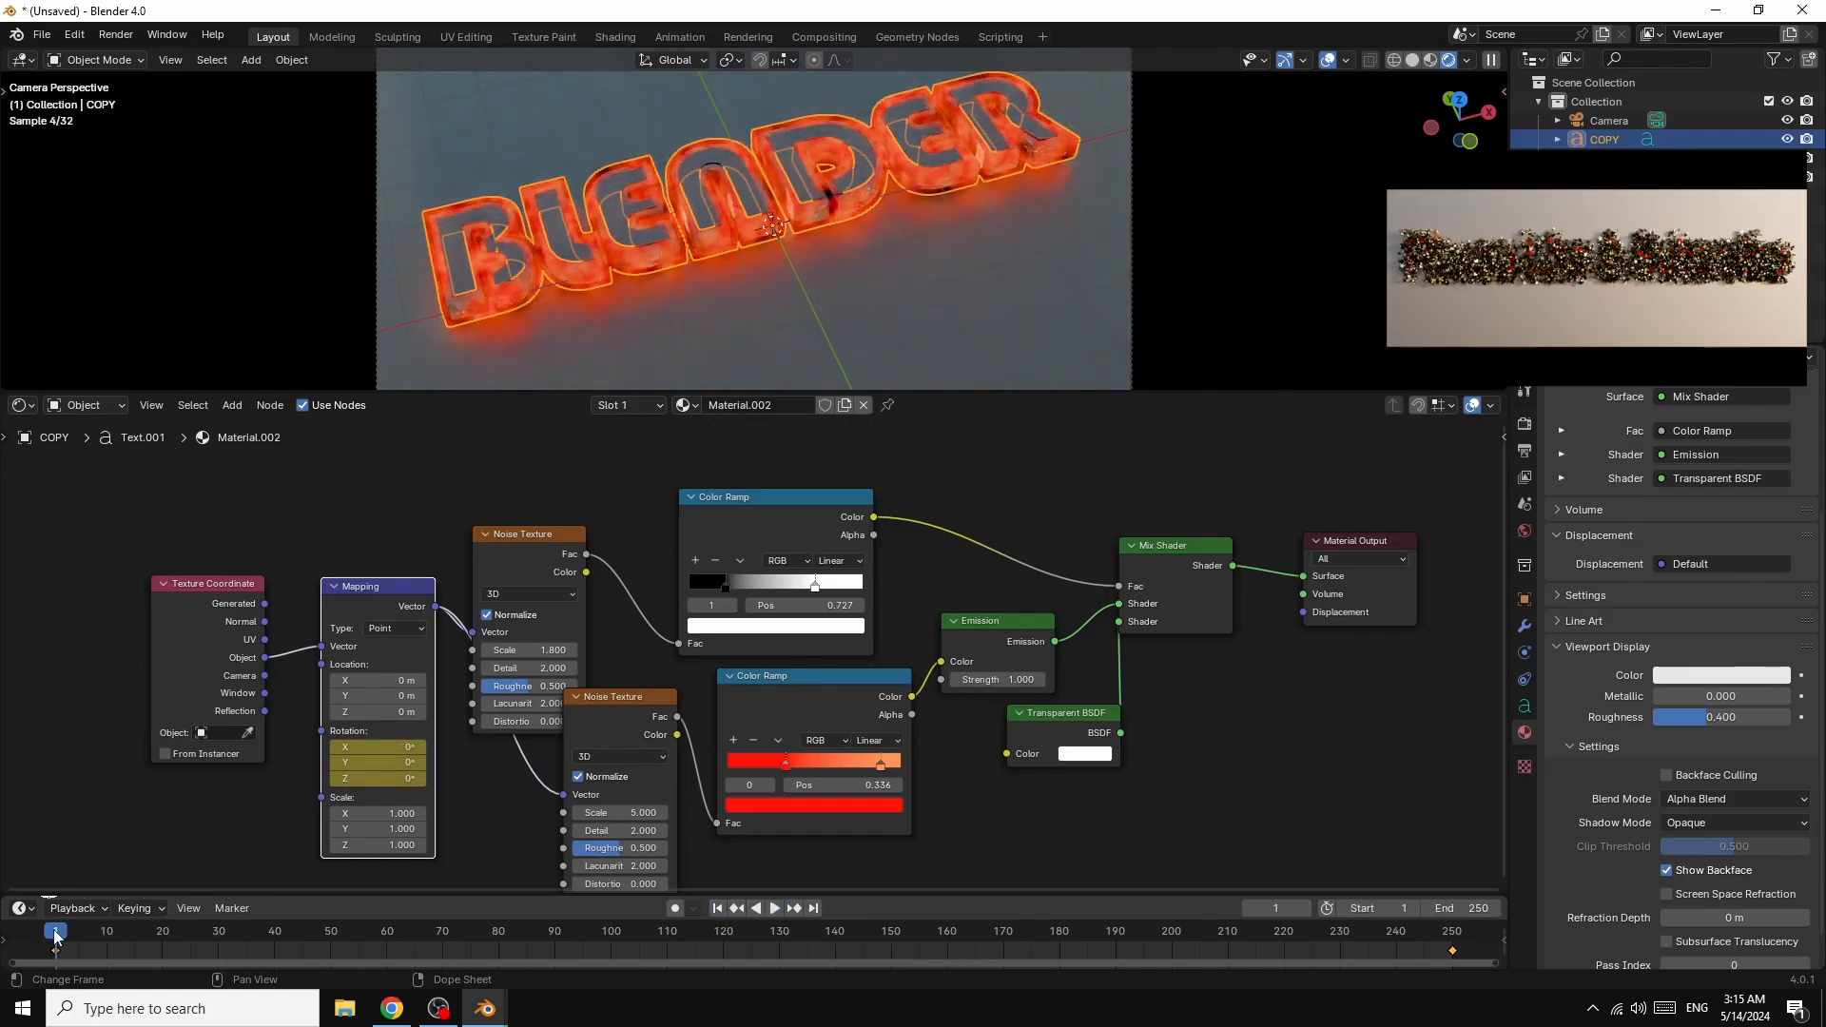
- Set the upper Noise Texture's Detail to 0 and its Scale to 0.8
mouse_move(525, 651)
left_mouse_down()
mouse_move(492, 650)
mouse_move(522, 668)
mouse_move(504, 668)
left_mouse_up()
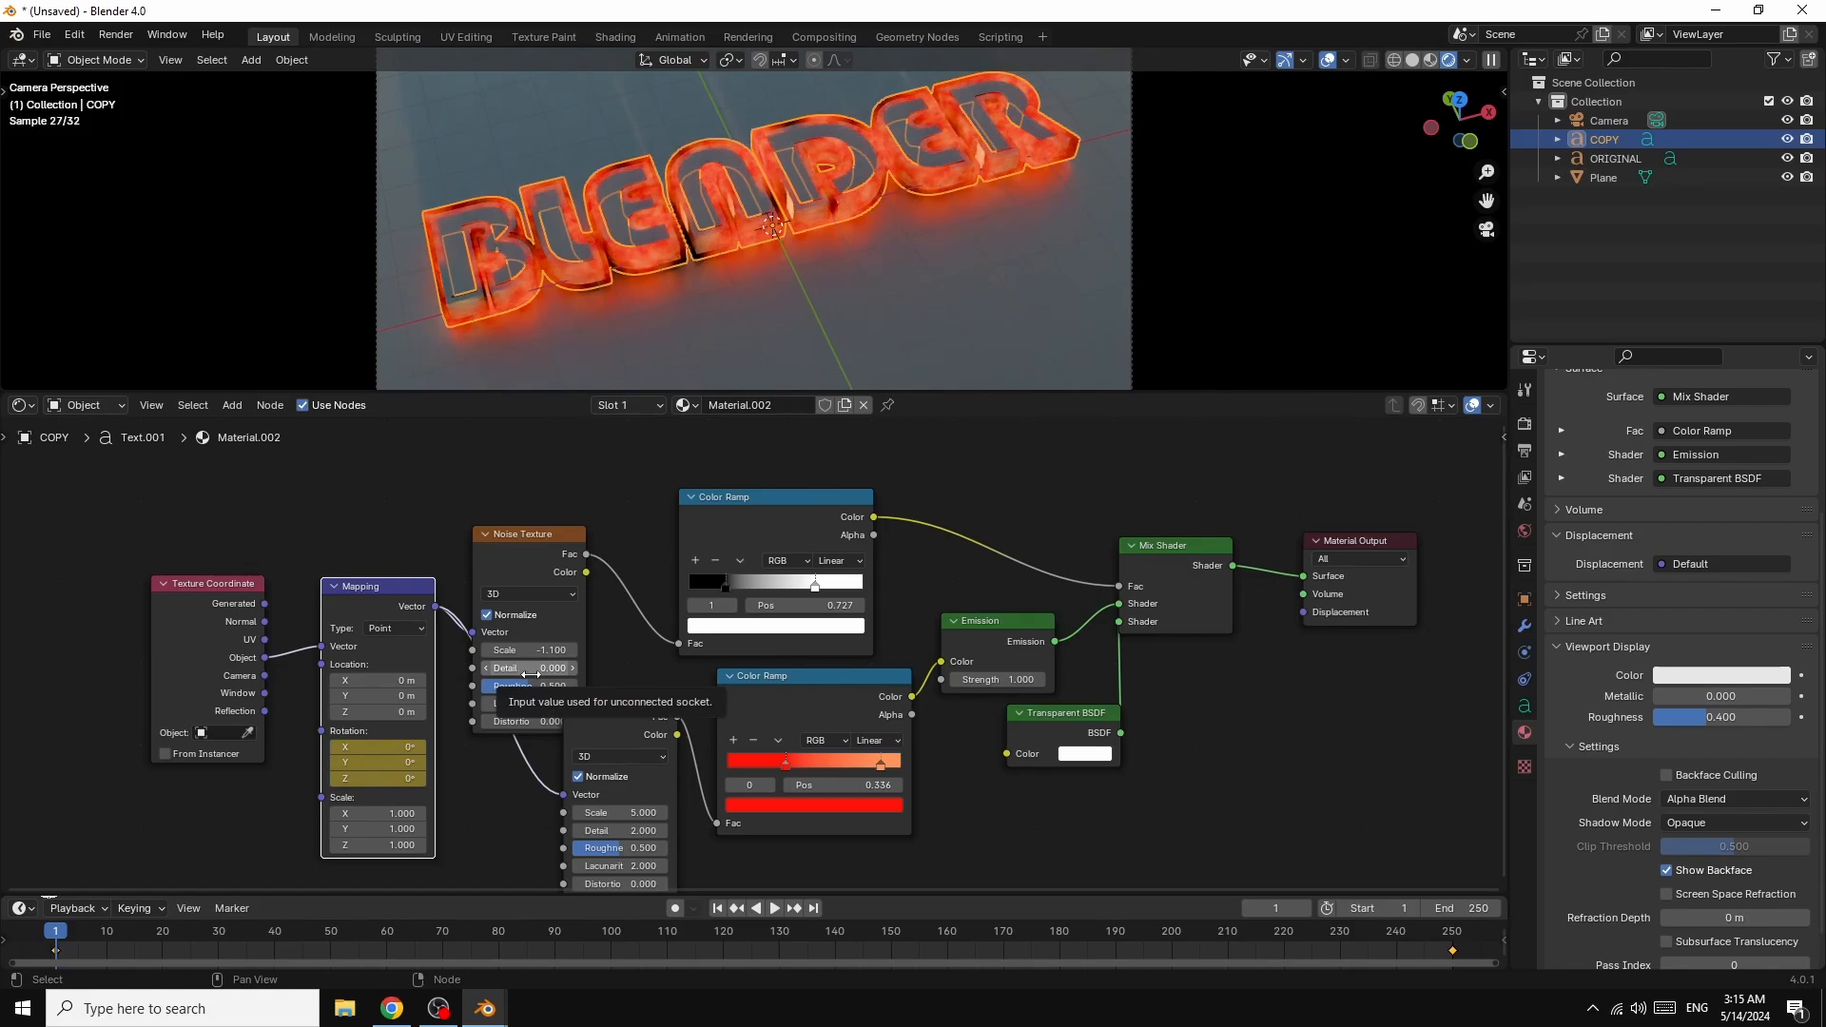
left_click_drag(528, 650, 543, 650)
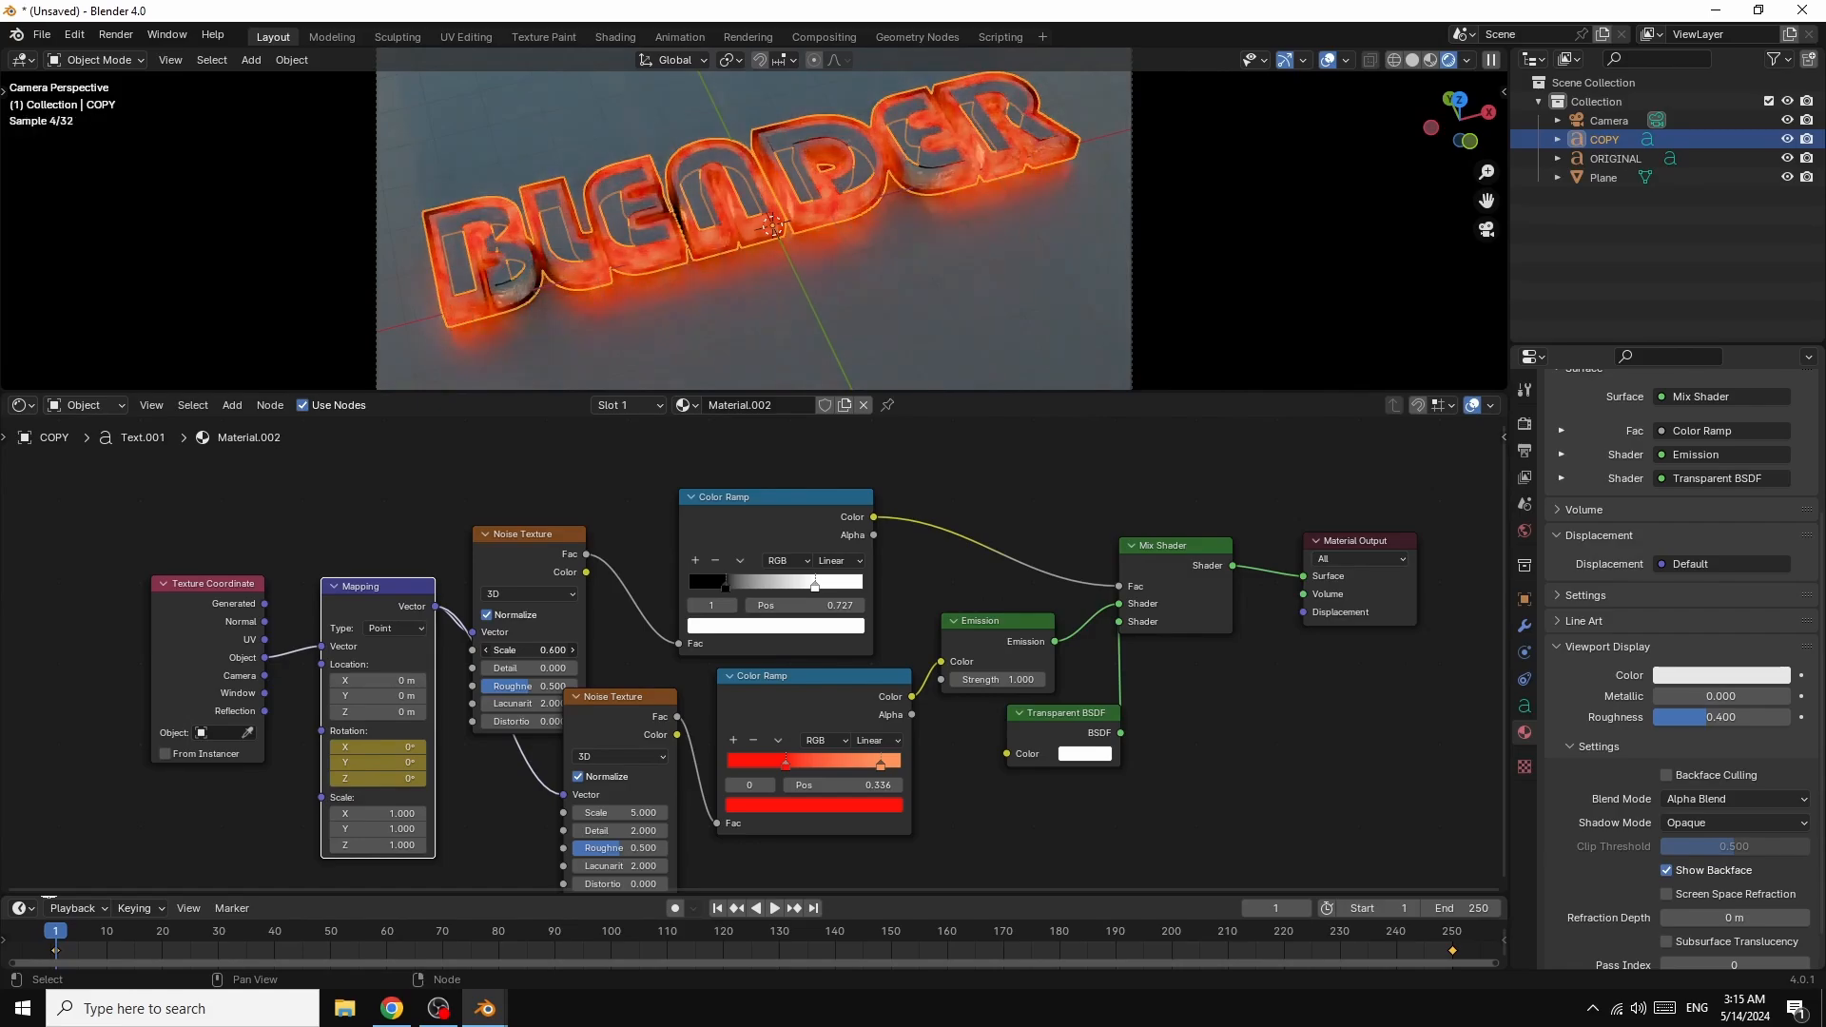
left_click_drag(543, 650, 537, 666)
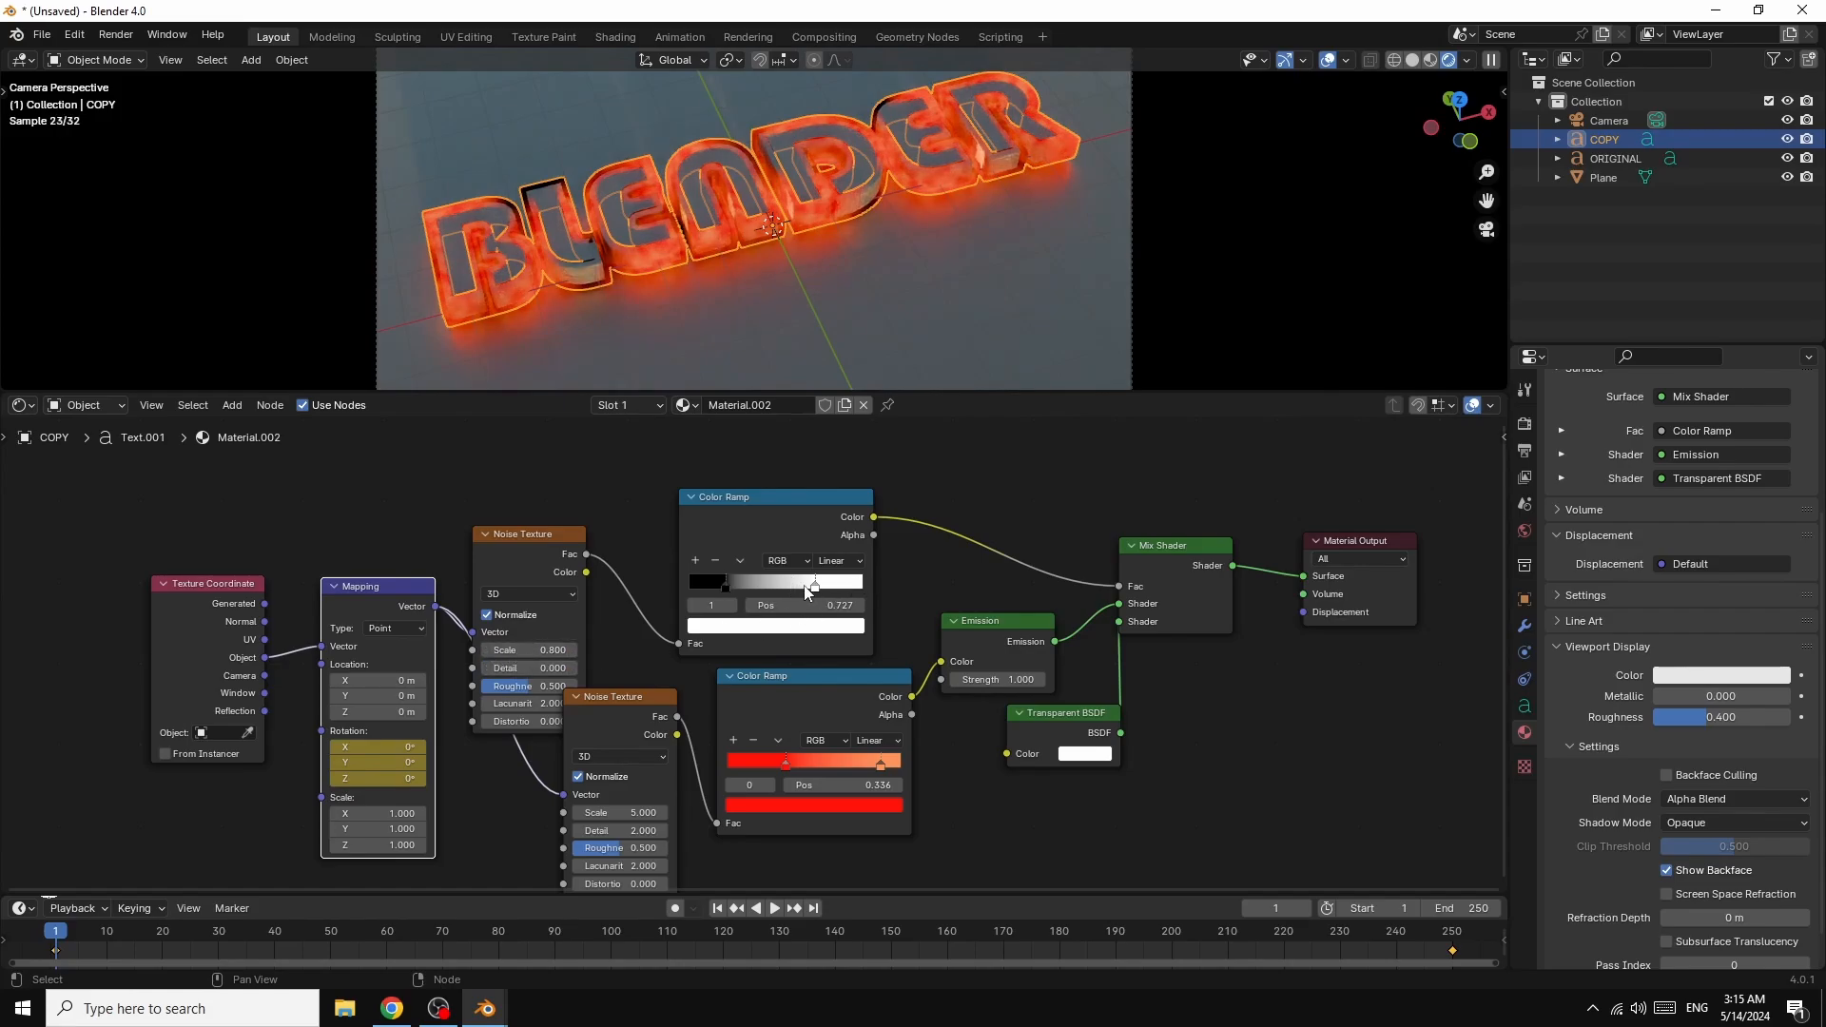
- Try the upper Color Ramp's white stop at position 0.486 and play the animation to check the effect
left_click_drag(815, 587, 775, 588)
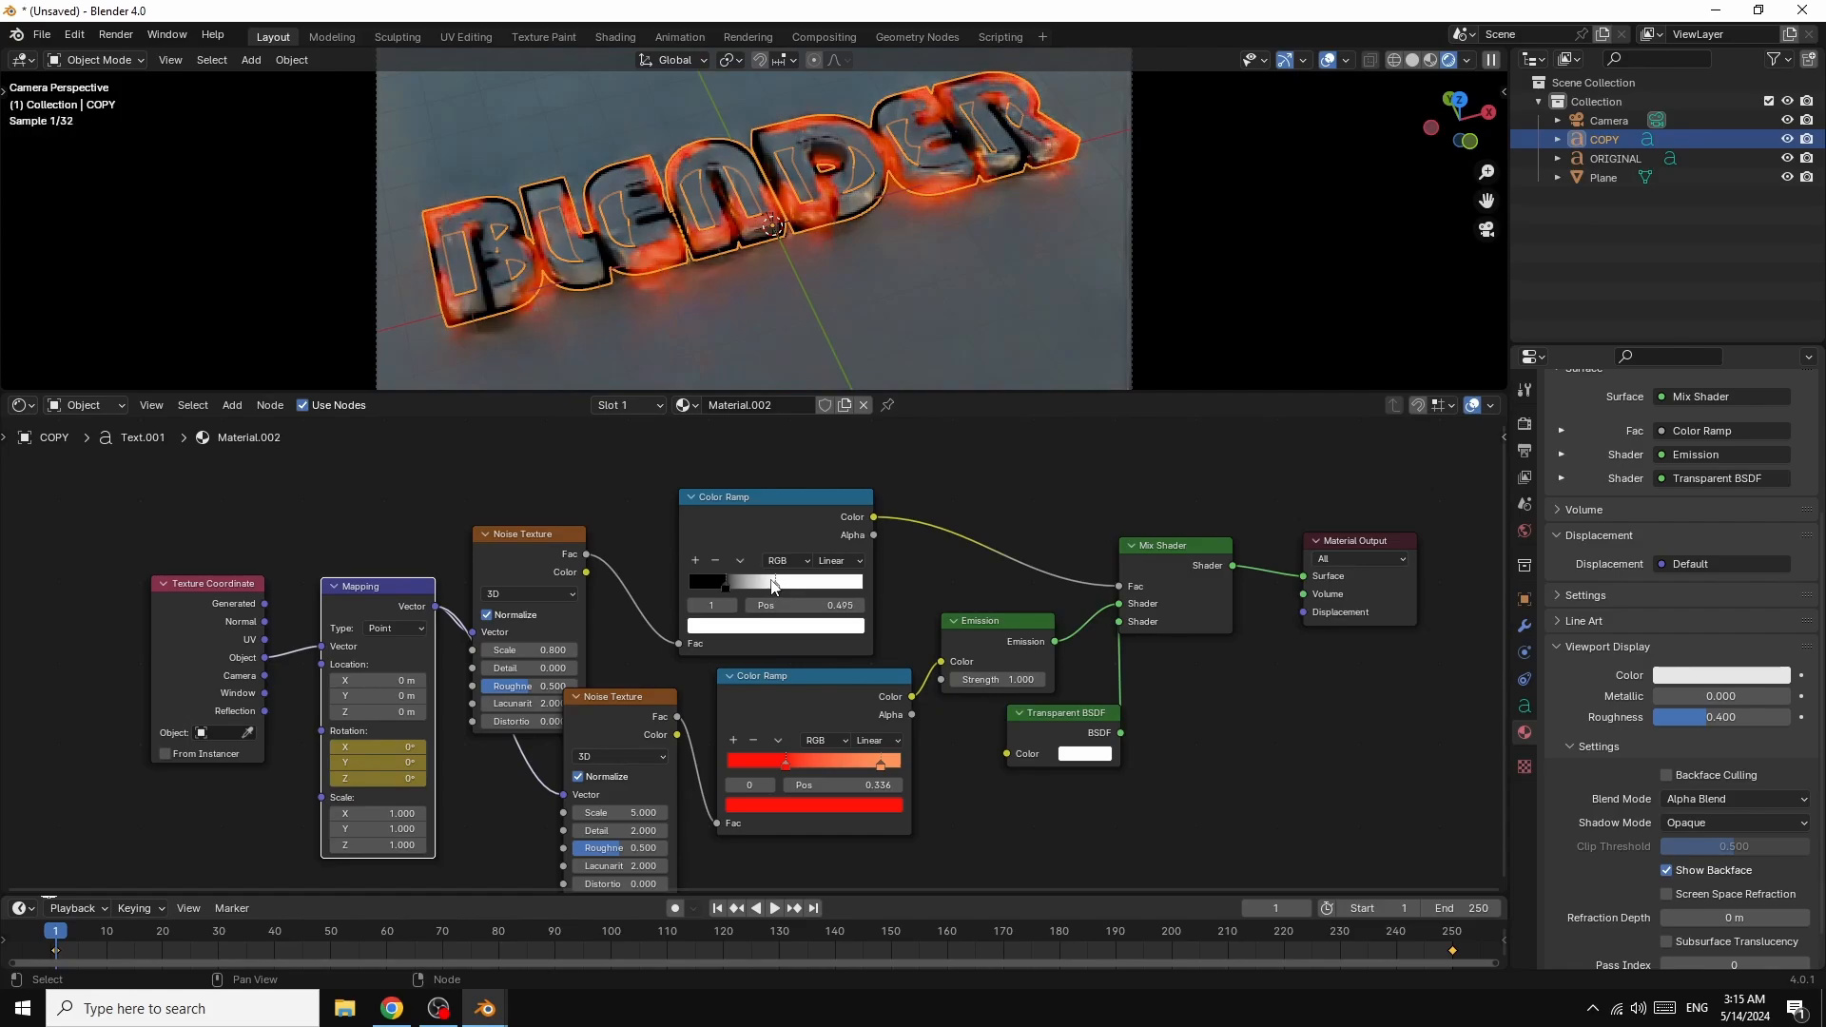
left_click_drag(775, 587, 775, 585)
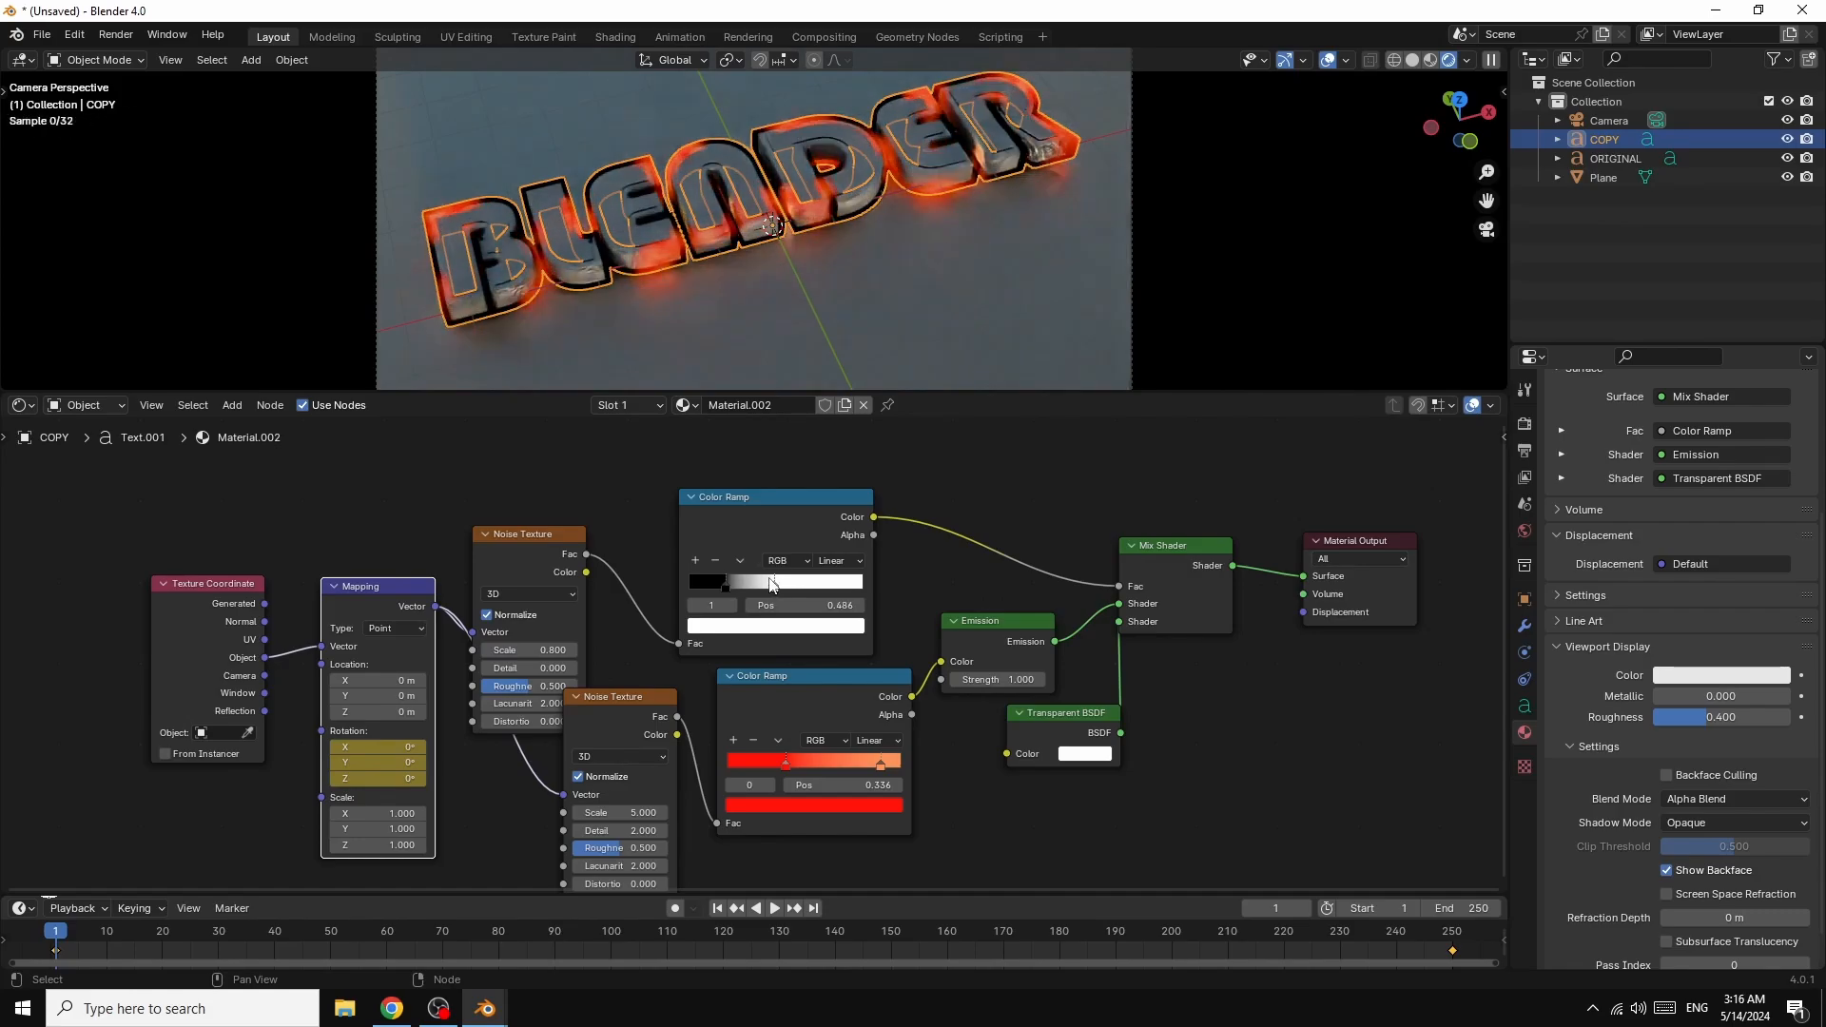
left_click(775, 910)
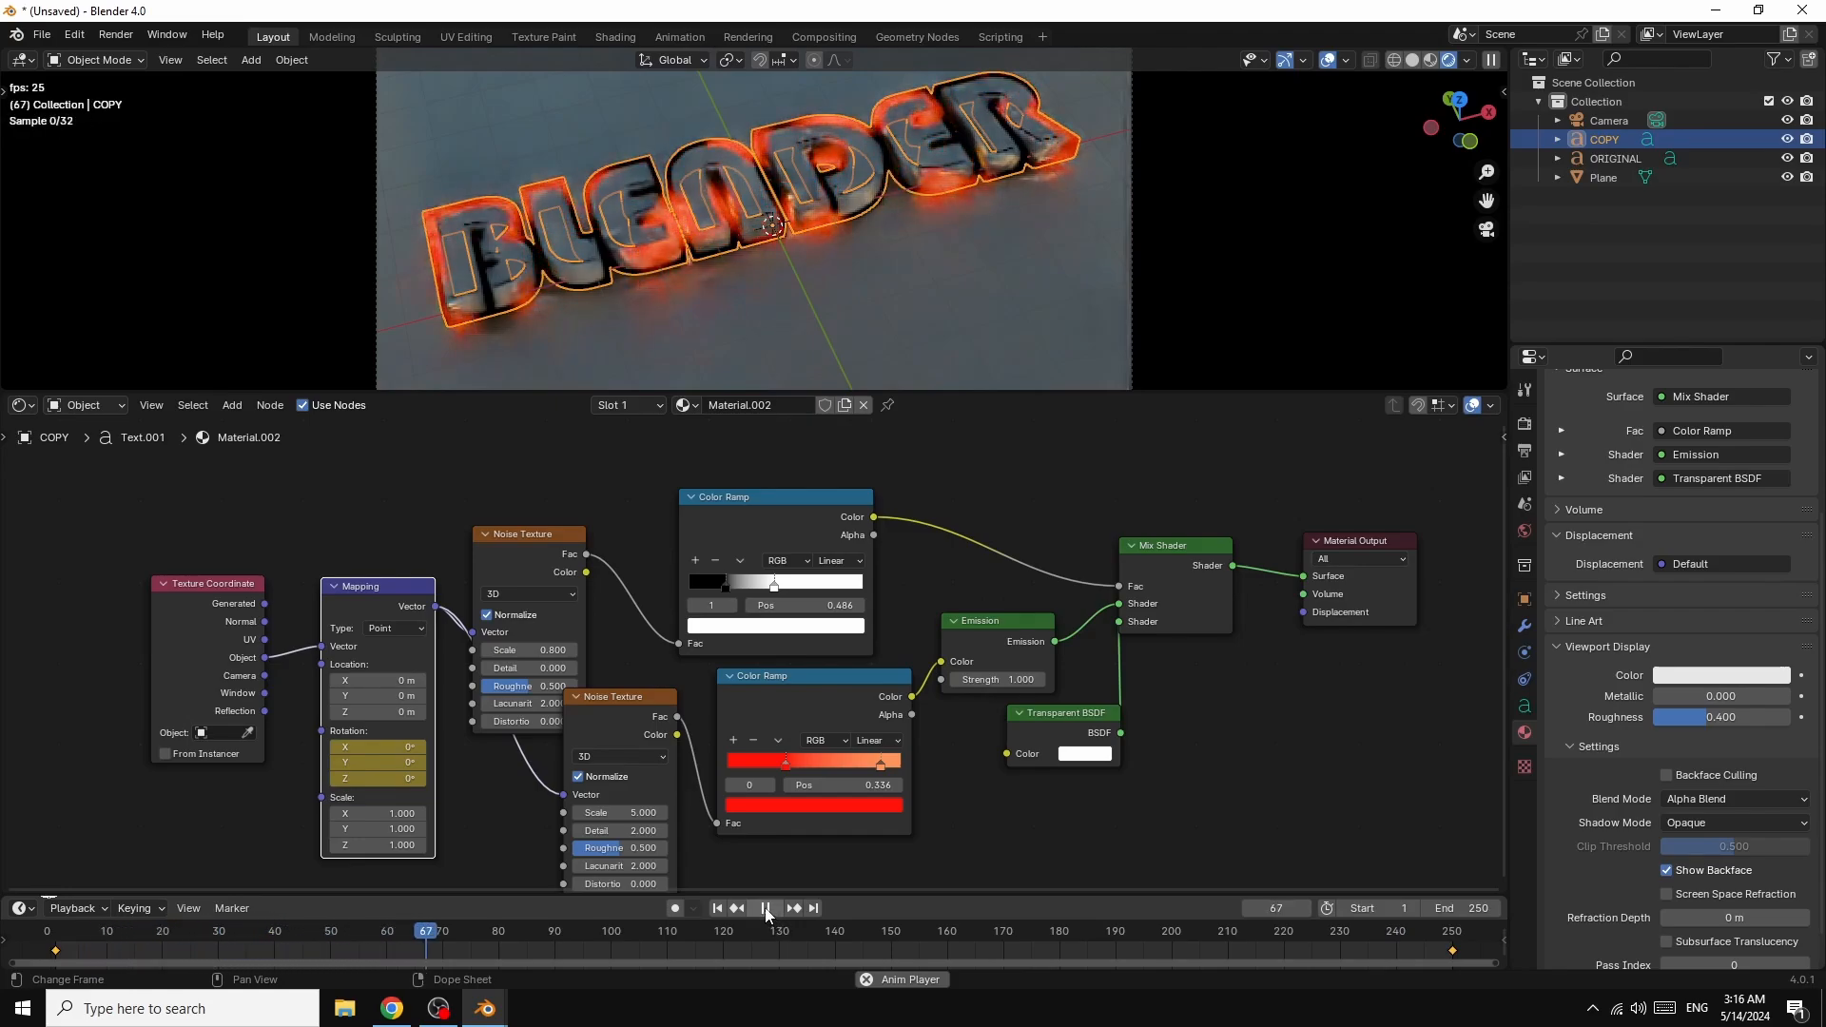
left_click(767, 910)
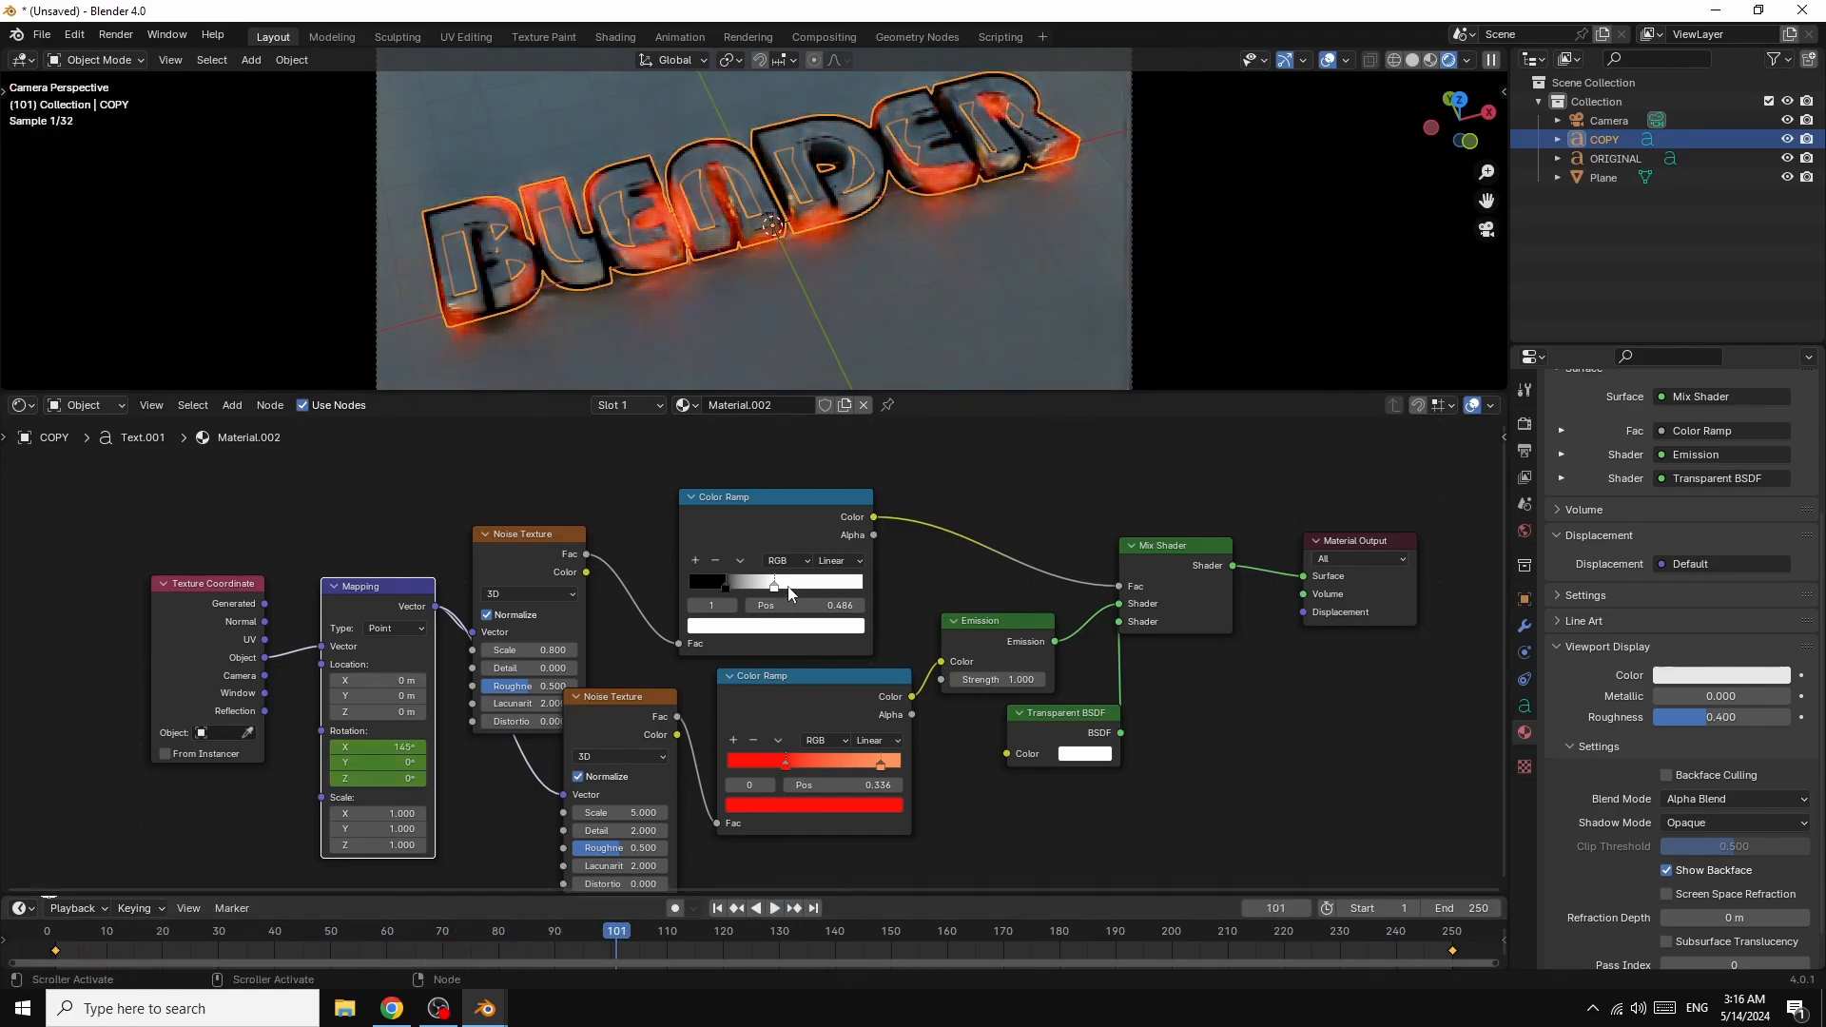
- Move the upper Color Ramp's white stop to position 0.618 and its black stop to 0.250
left_click_drag(773, 587, 788, 590)
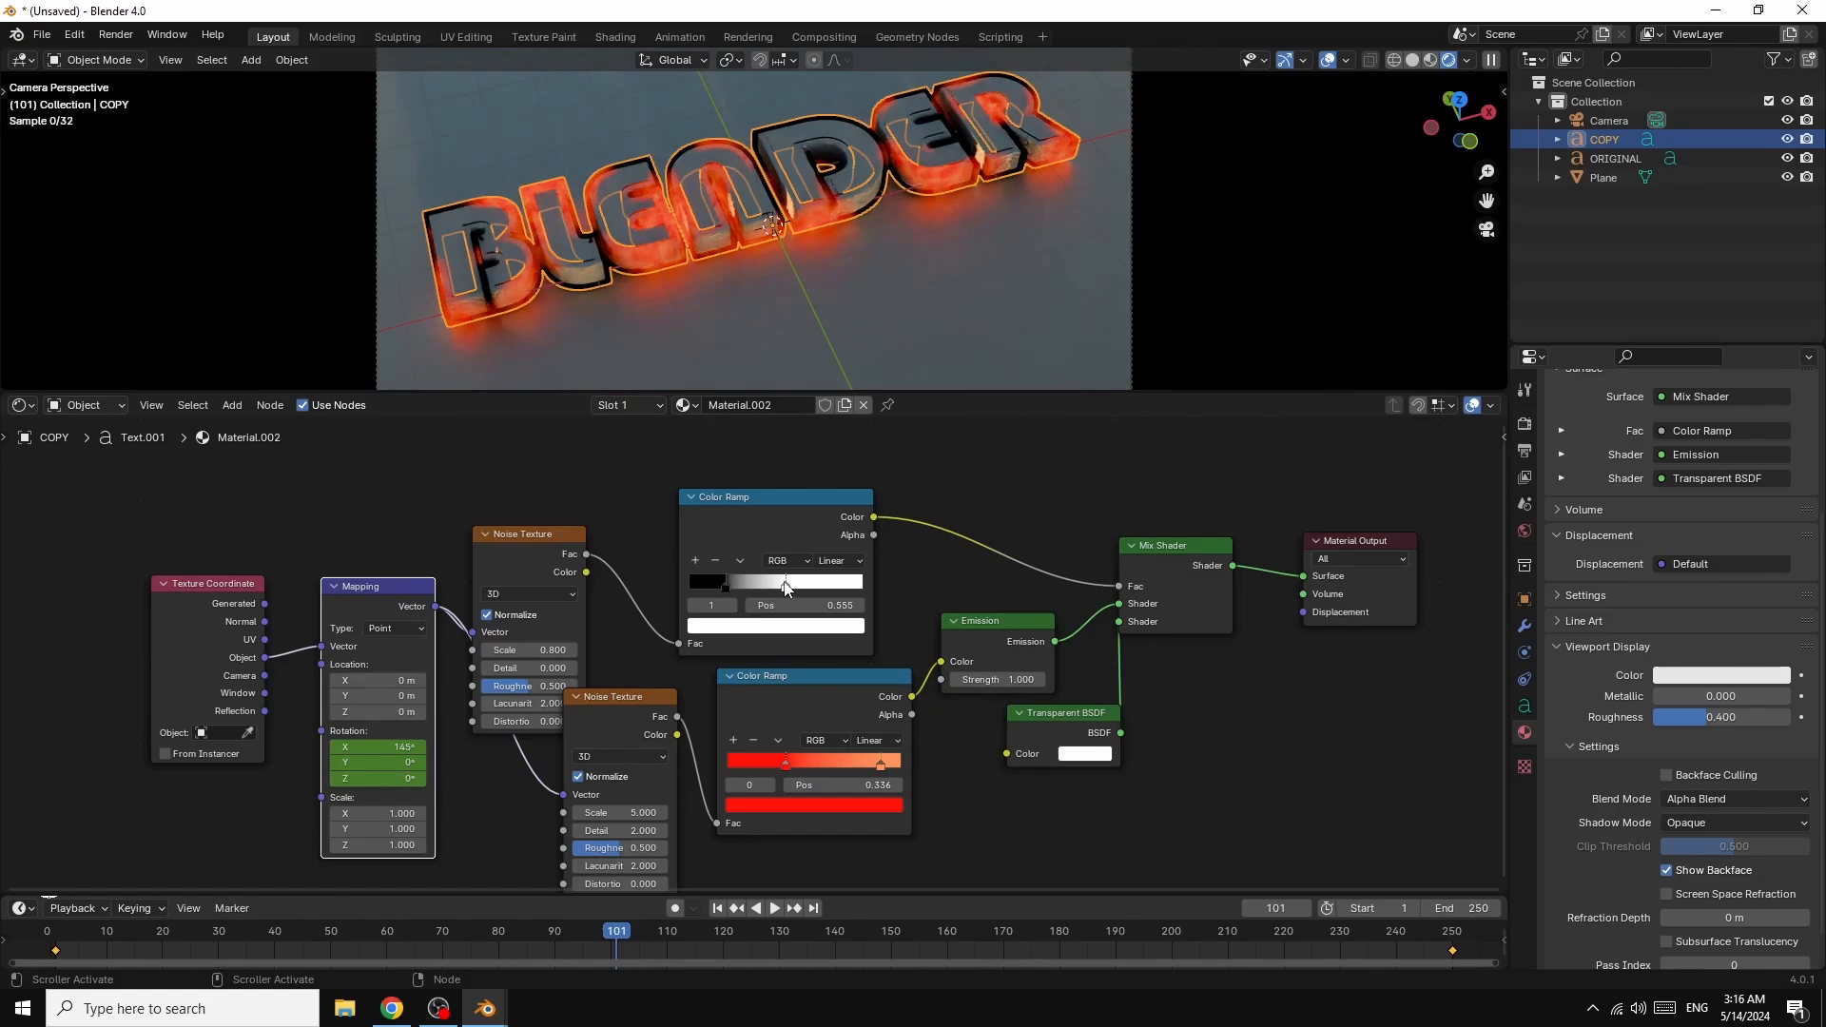
left_click_drag(786, 589, 797, 590)
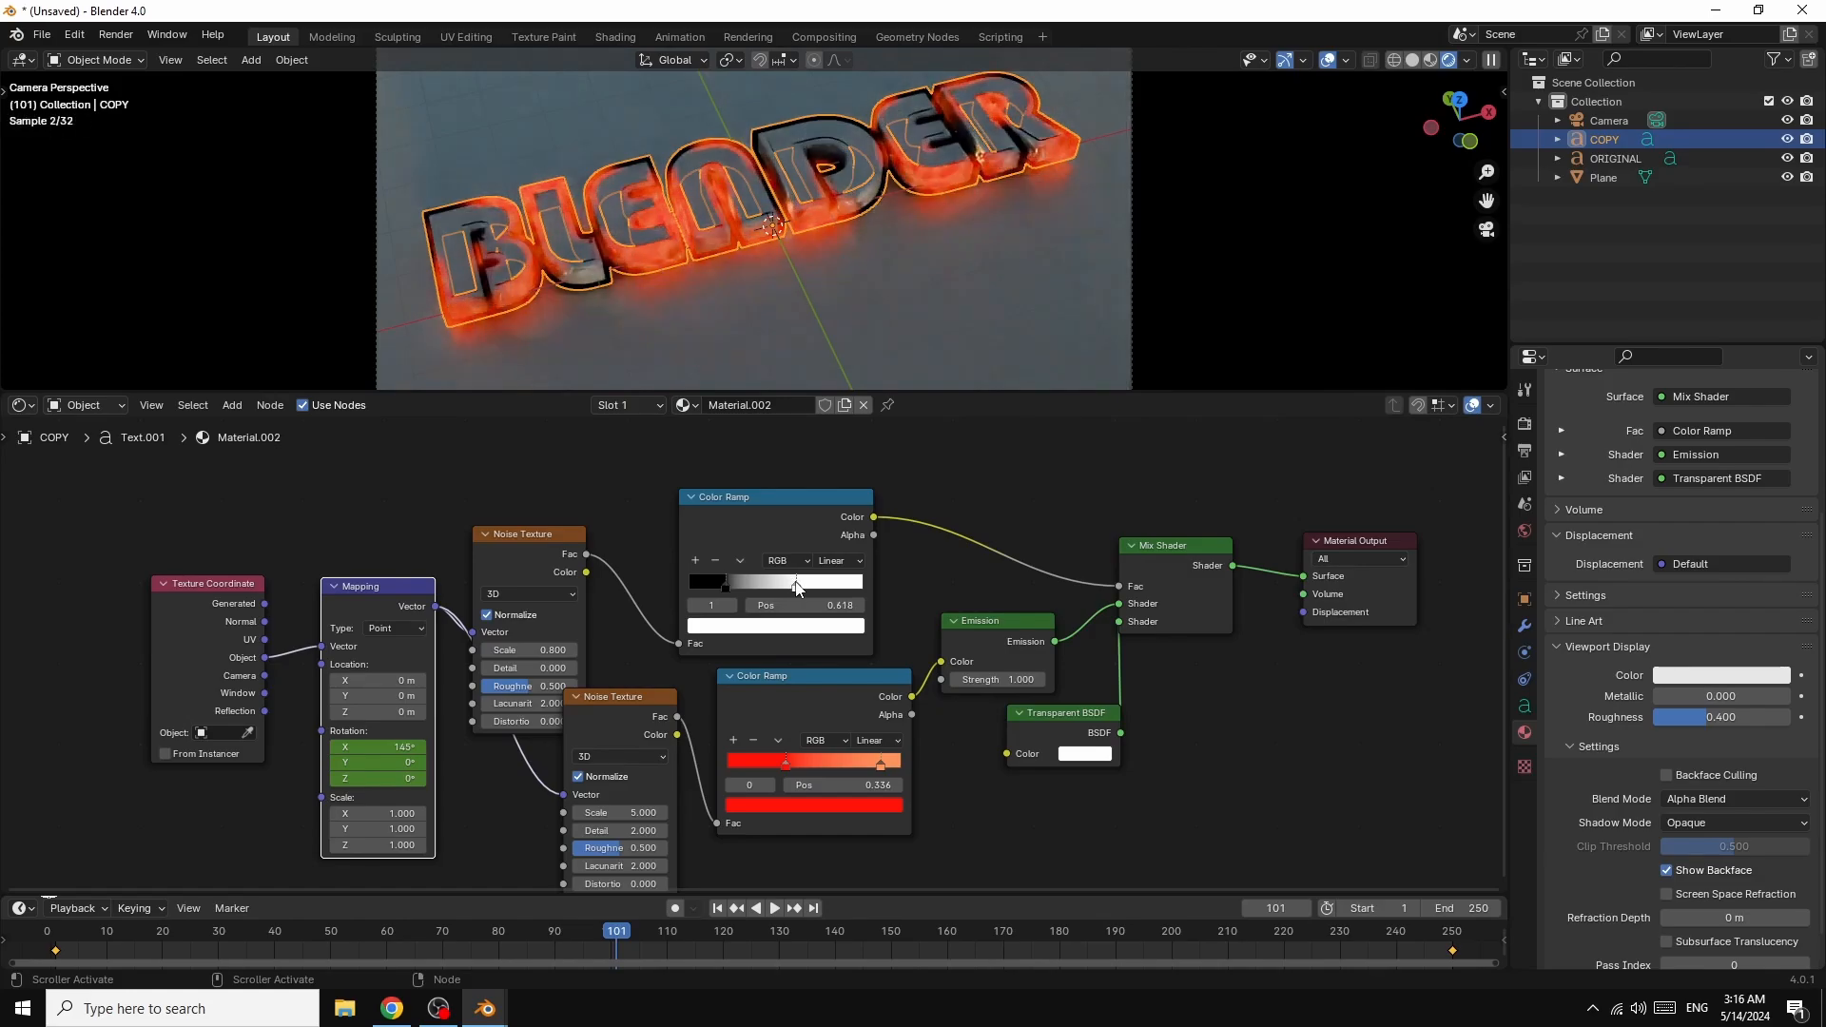
mouse_move(725, 584)
left_mouse_down()
mouse_move(747, 585)
mouse_move(715, 588)
left_mouse_up()
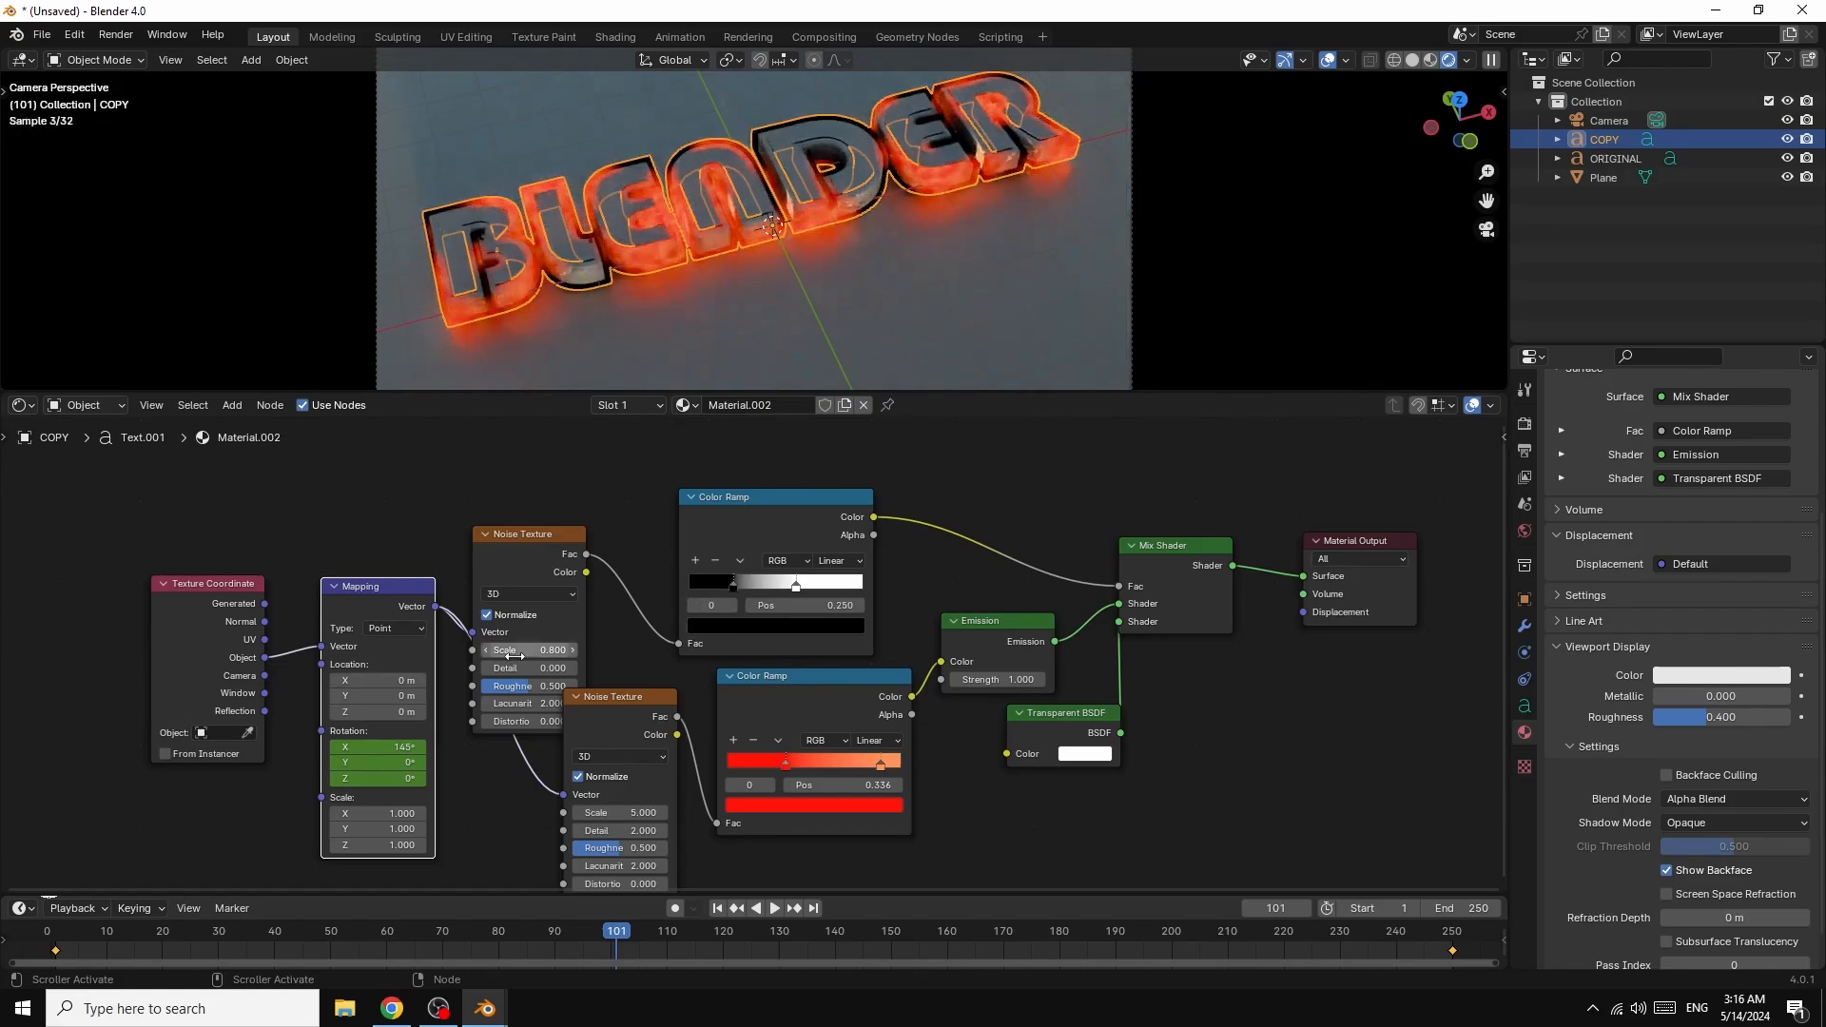
- Set the upper Noise Texture's Scale to 3.4 and the upper Color Ramp's white stop to 0.614, checking the result in playback
left_click_drag(528, 652, 632, 652)
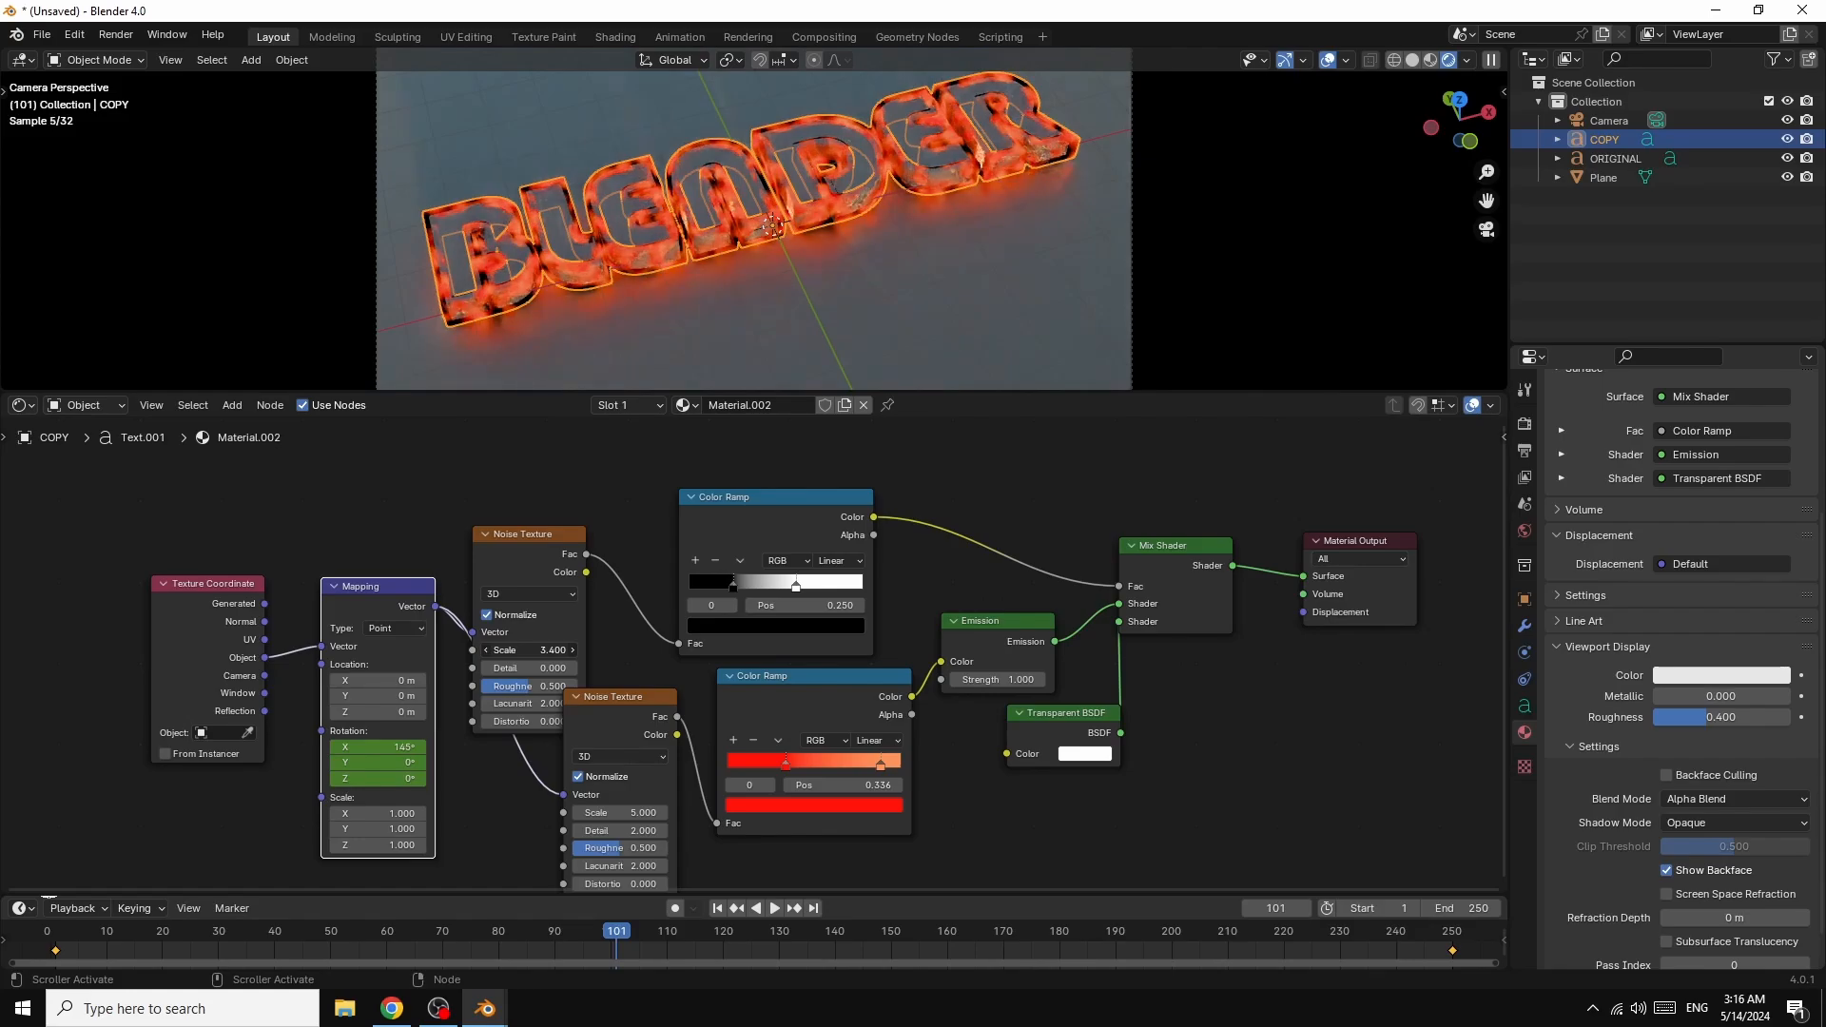
left_click_drag(632, 651, 628, 652)
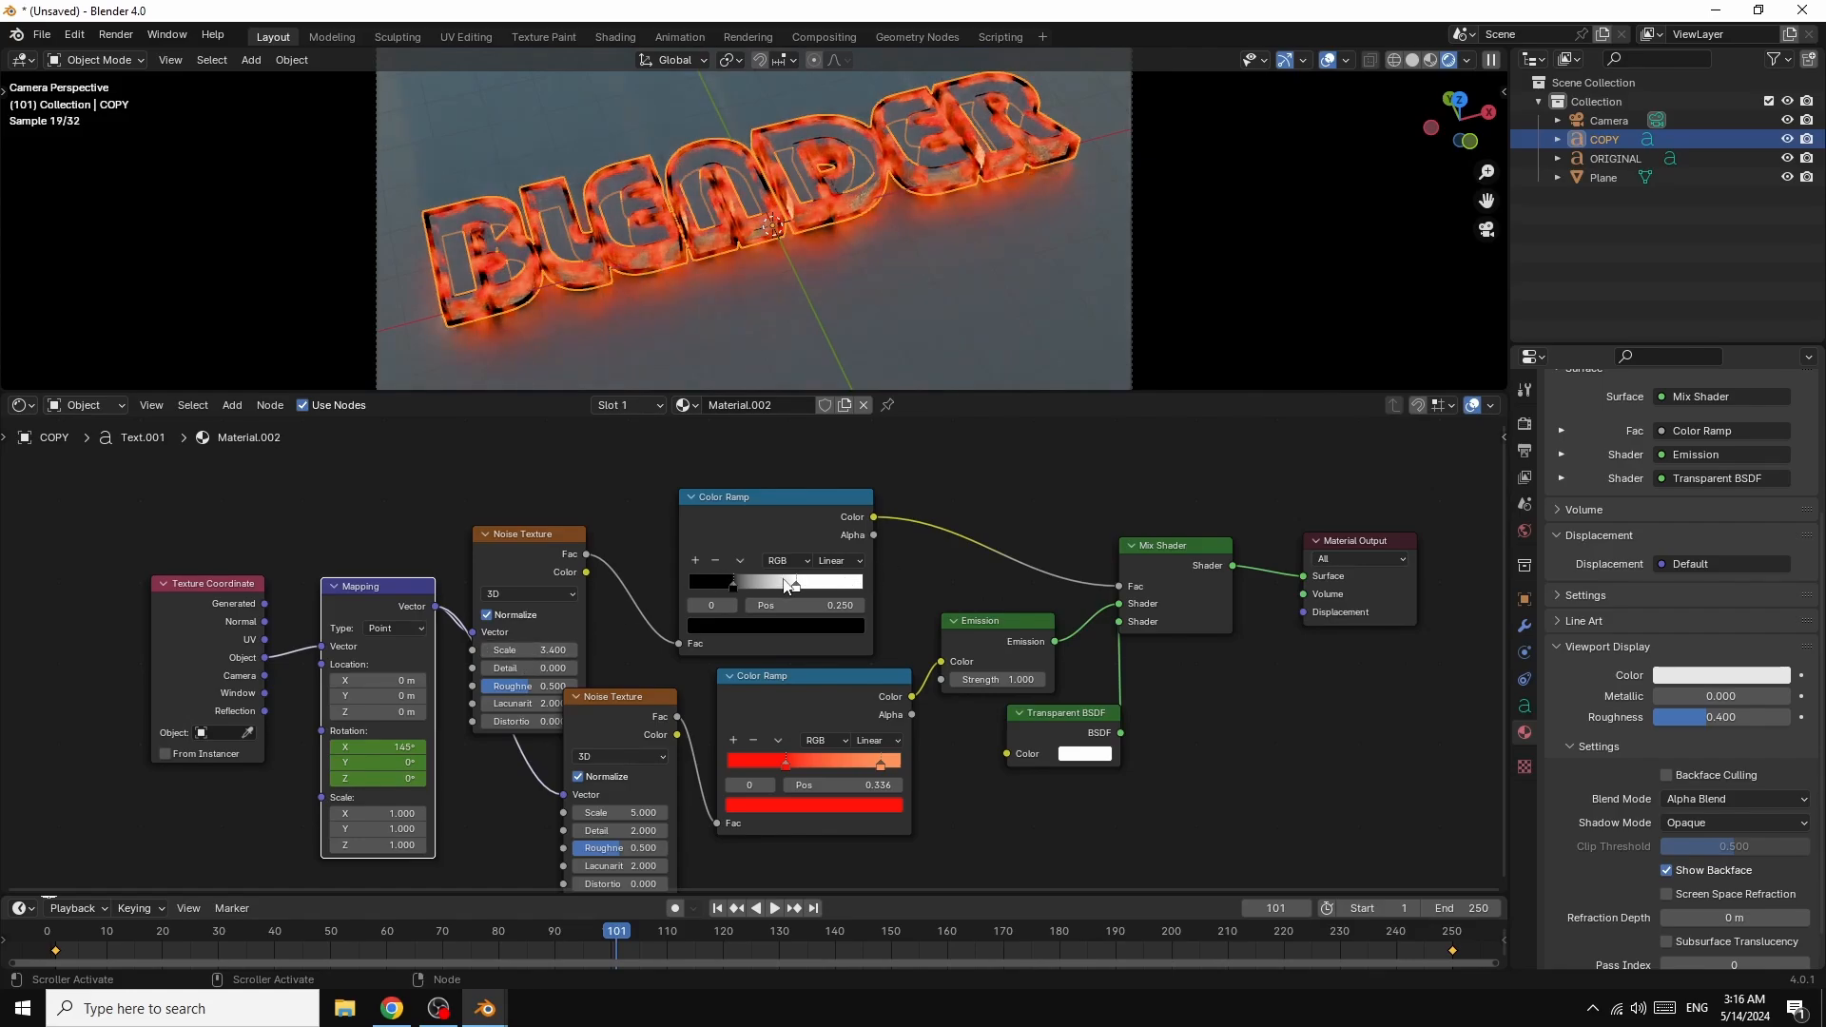
mouse_move(796, 592)
left_mouse_down()
mouse_move(775, 591)
mouse_move(797, 589)
left_mouse_up()
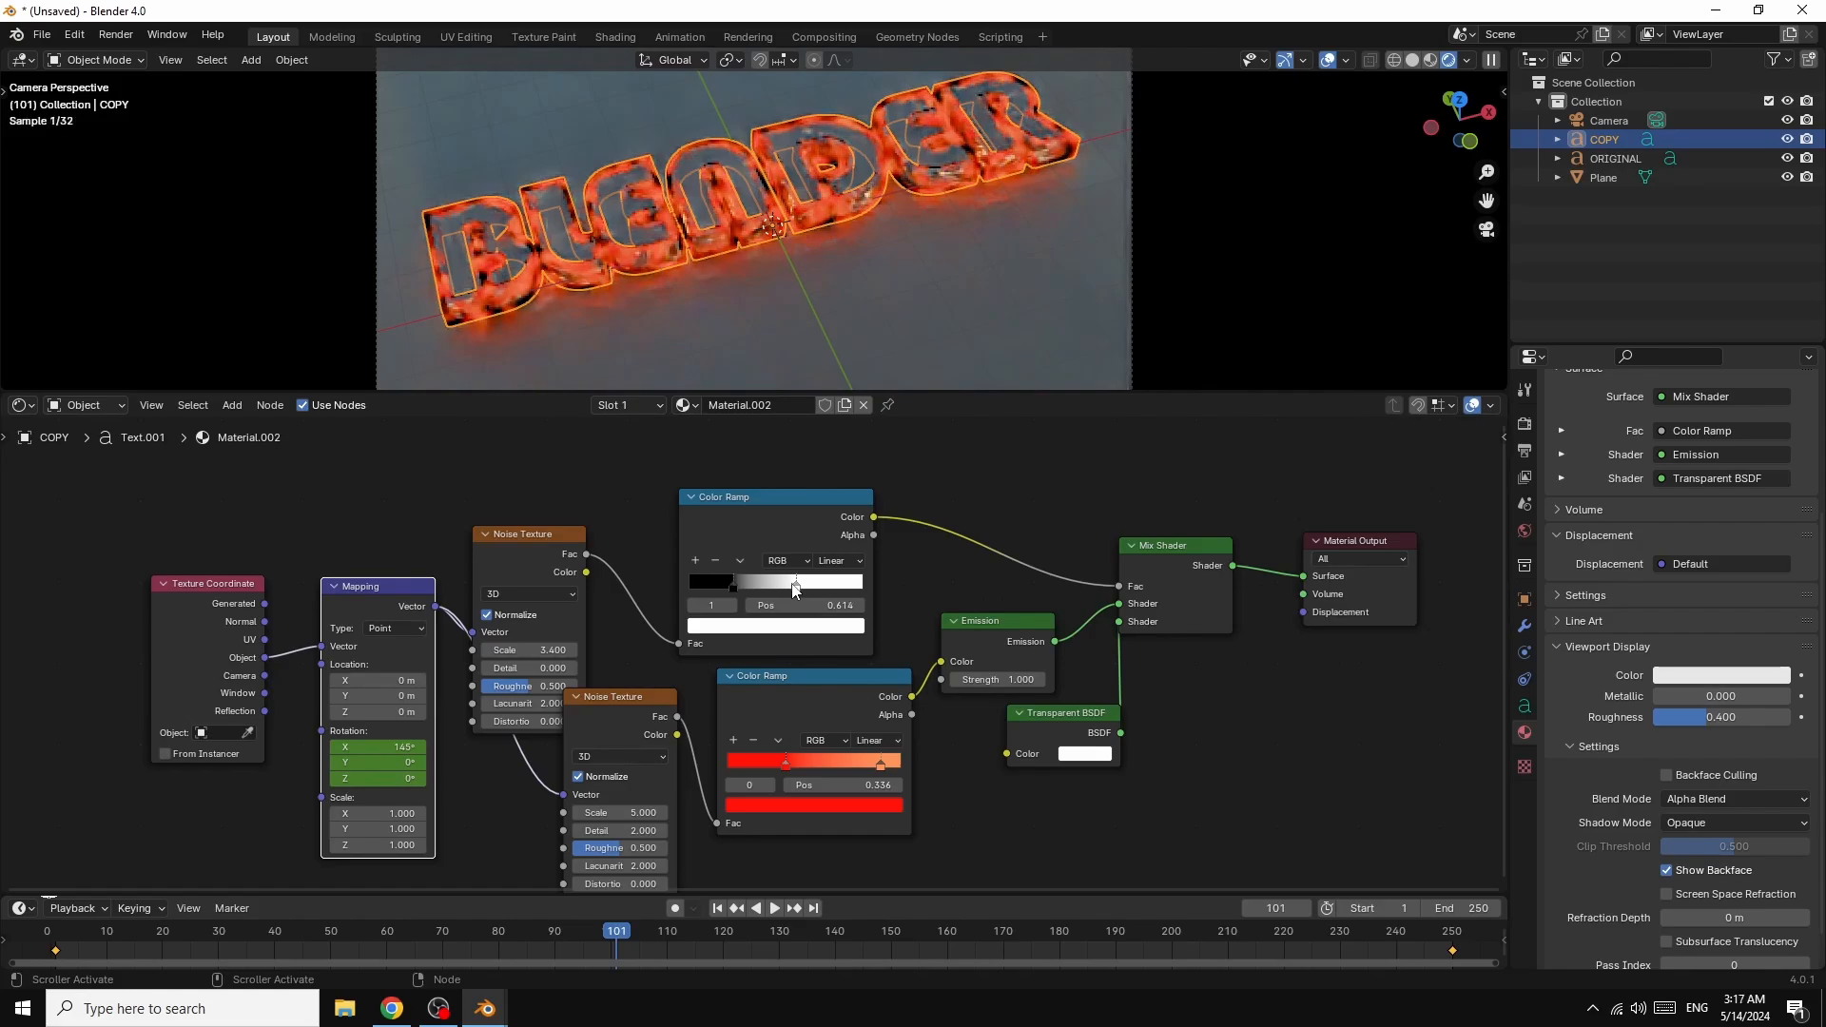
left_click(774, 910)
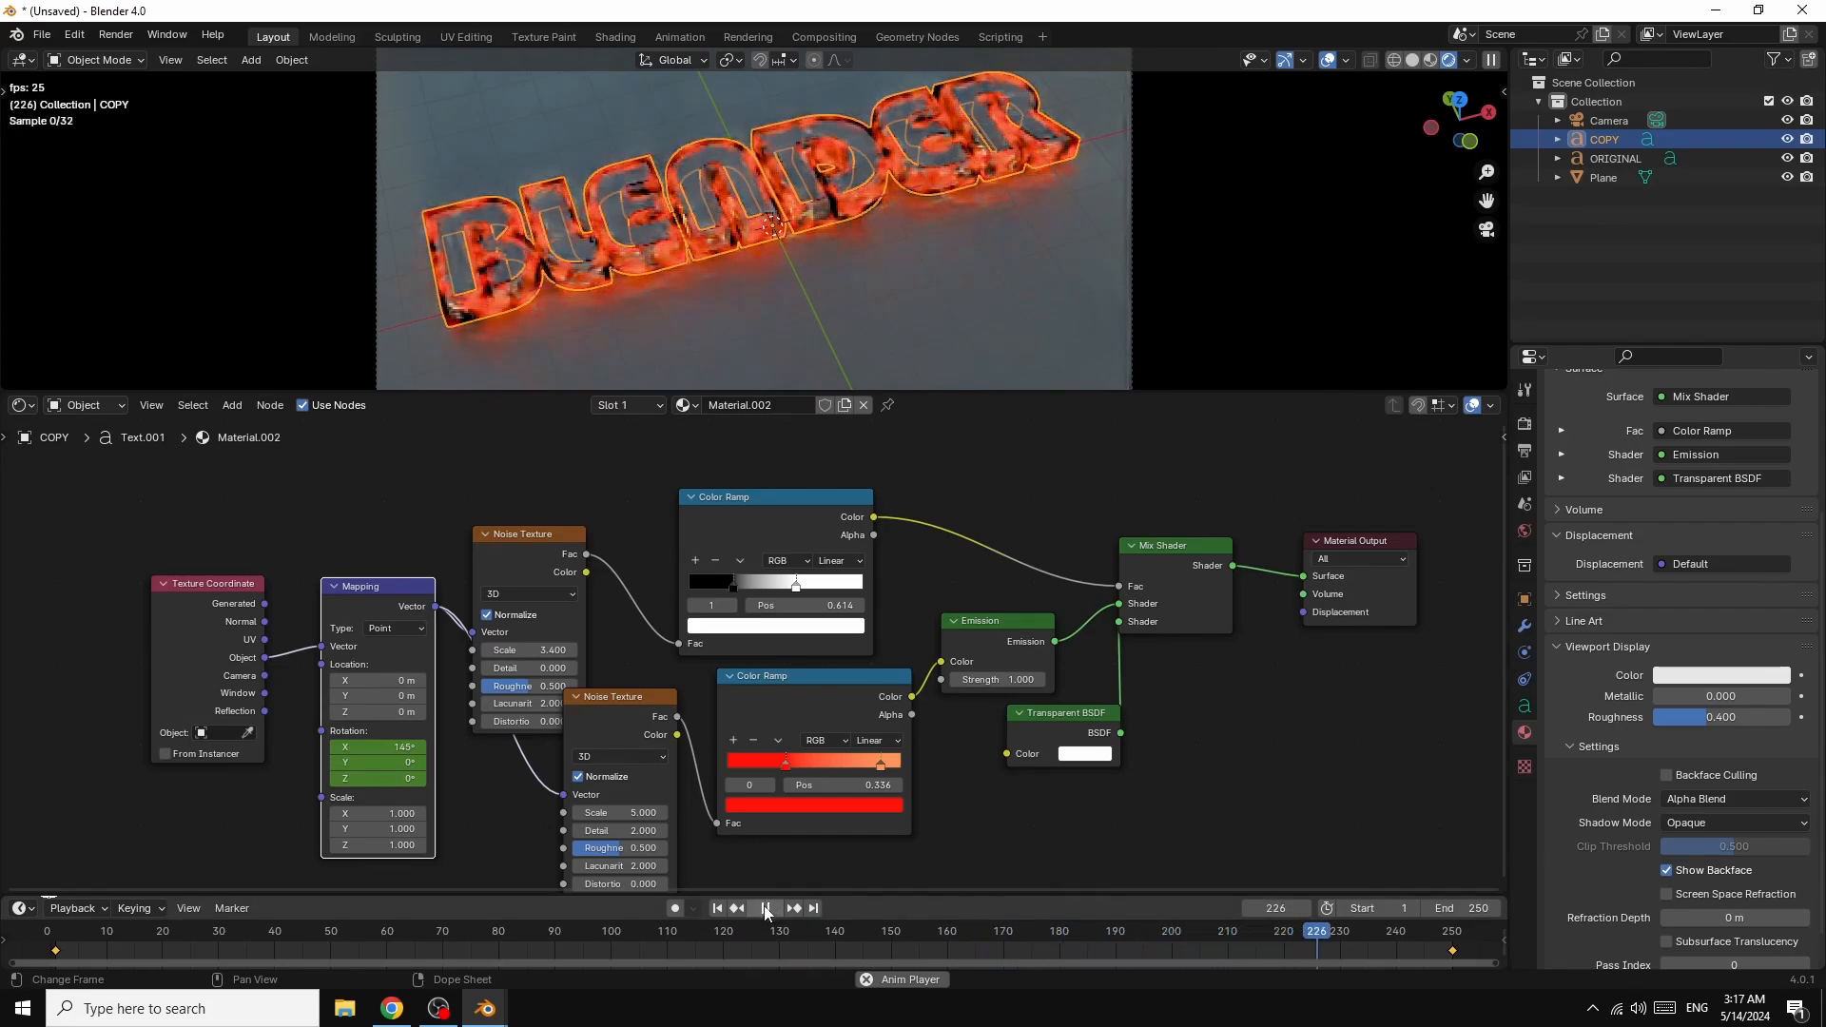
left_click(766, 910)
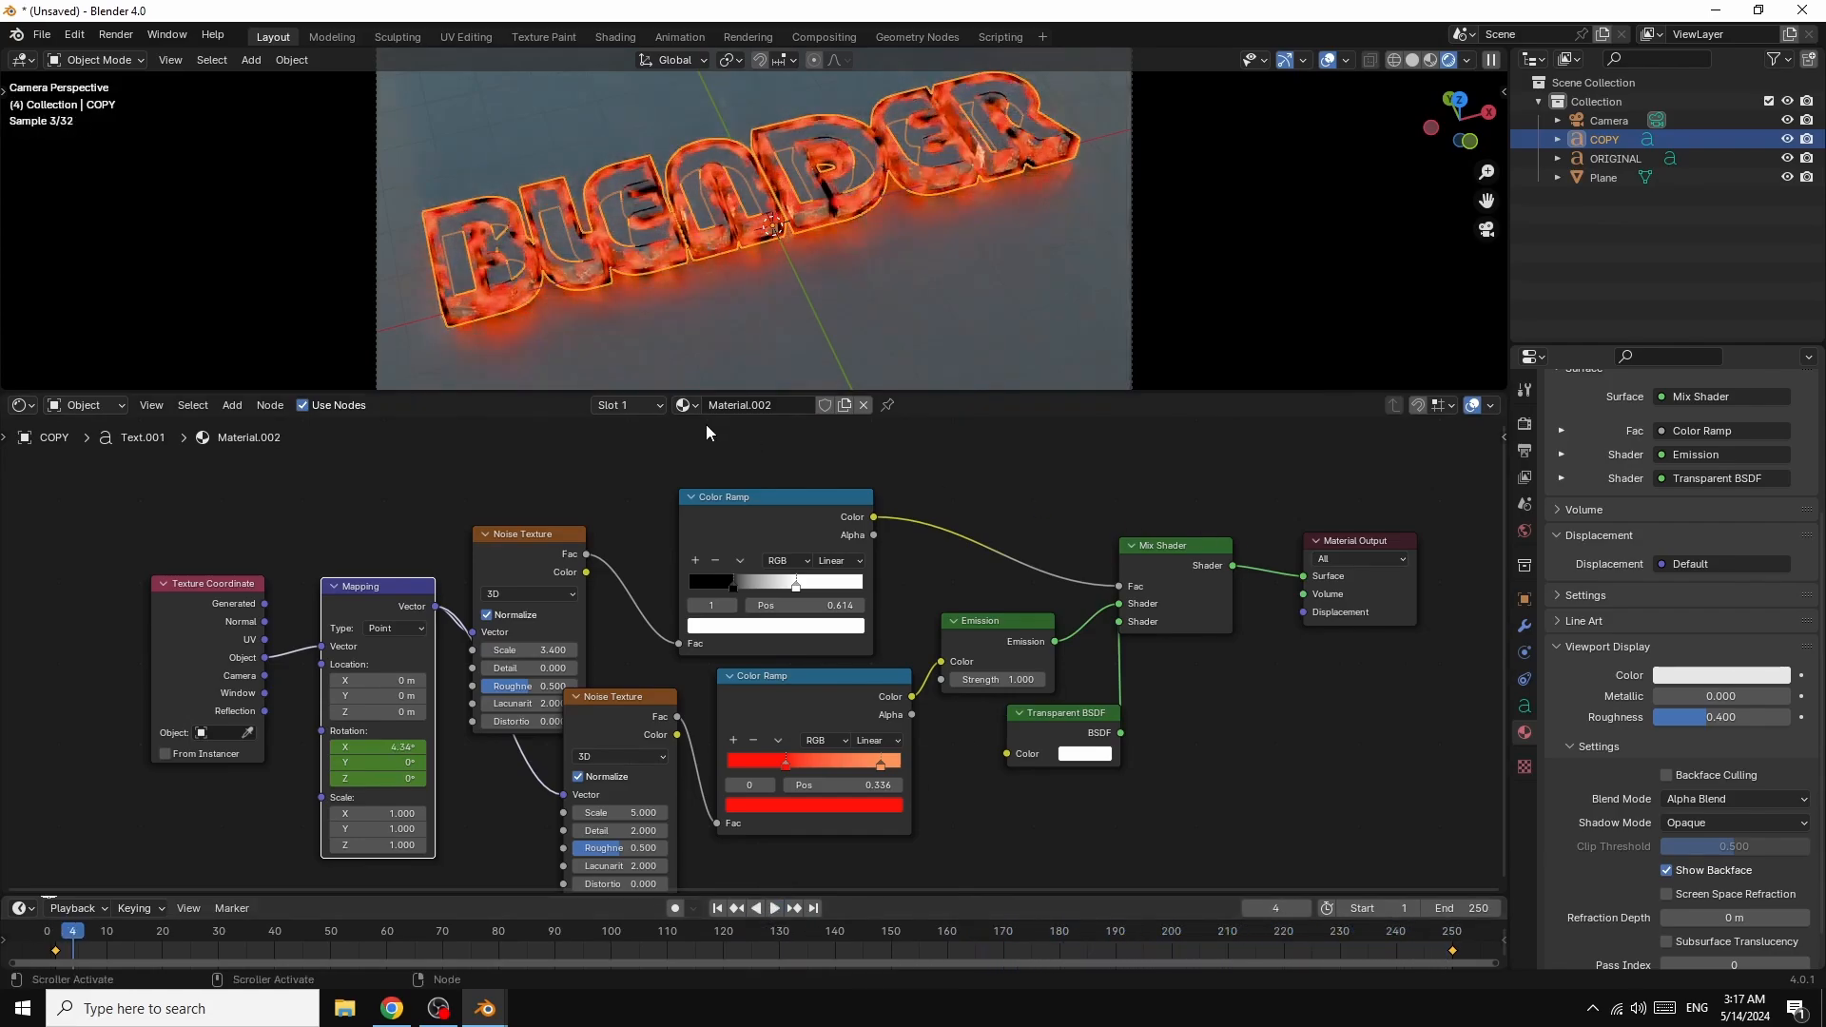
- Create a new material for the ORIGINAL text and set its Principled BSDF to Metallic 1.0 and Roughness 0.3
left_click(792, 163)
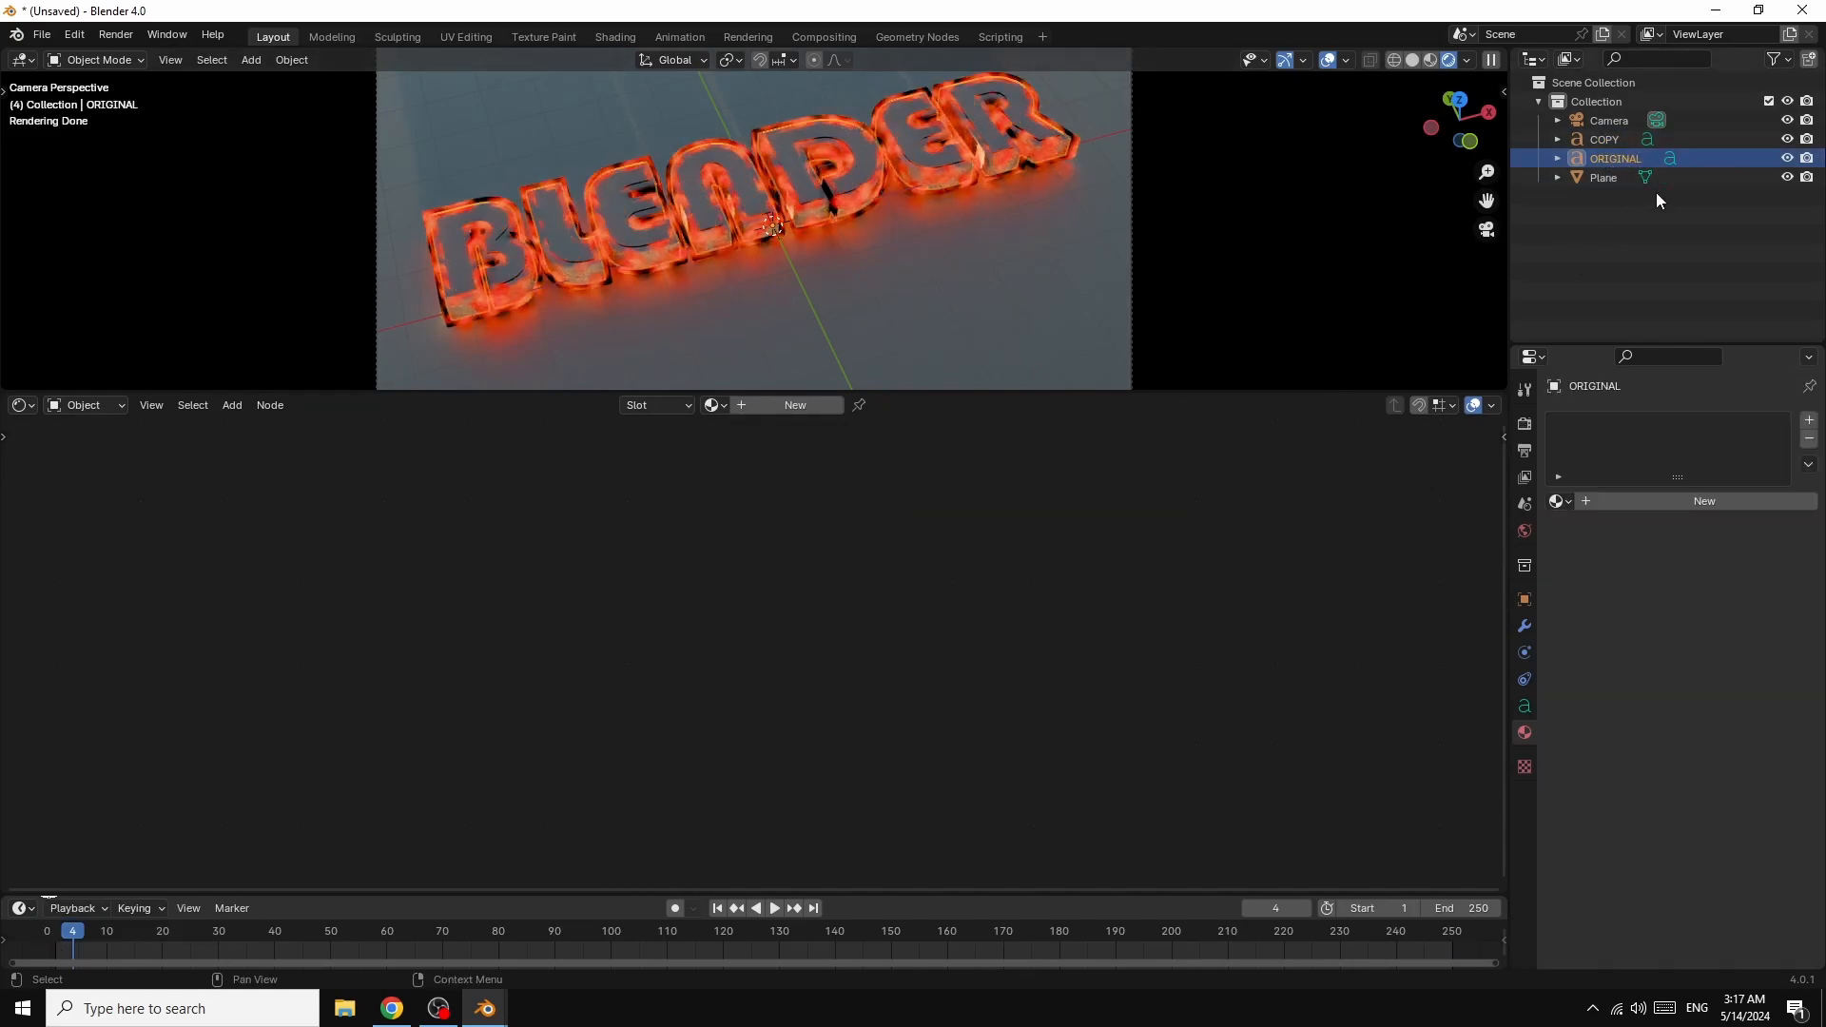
left_click(789, 404)
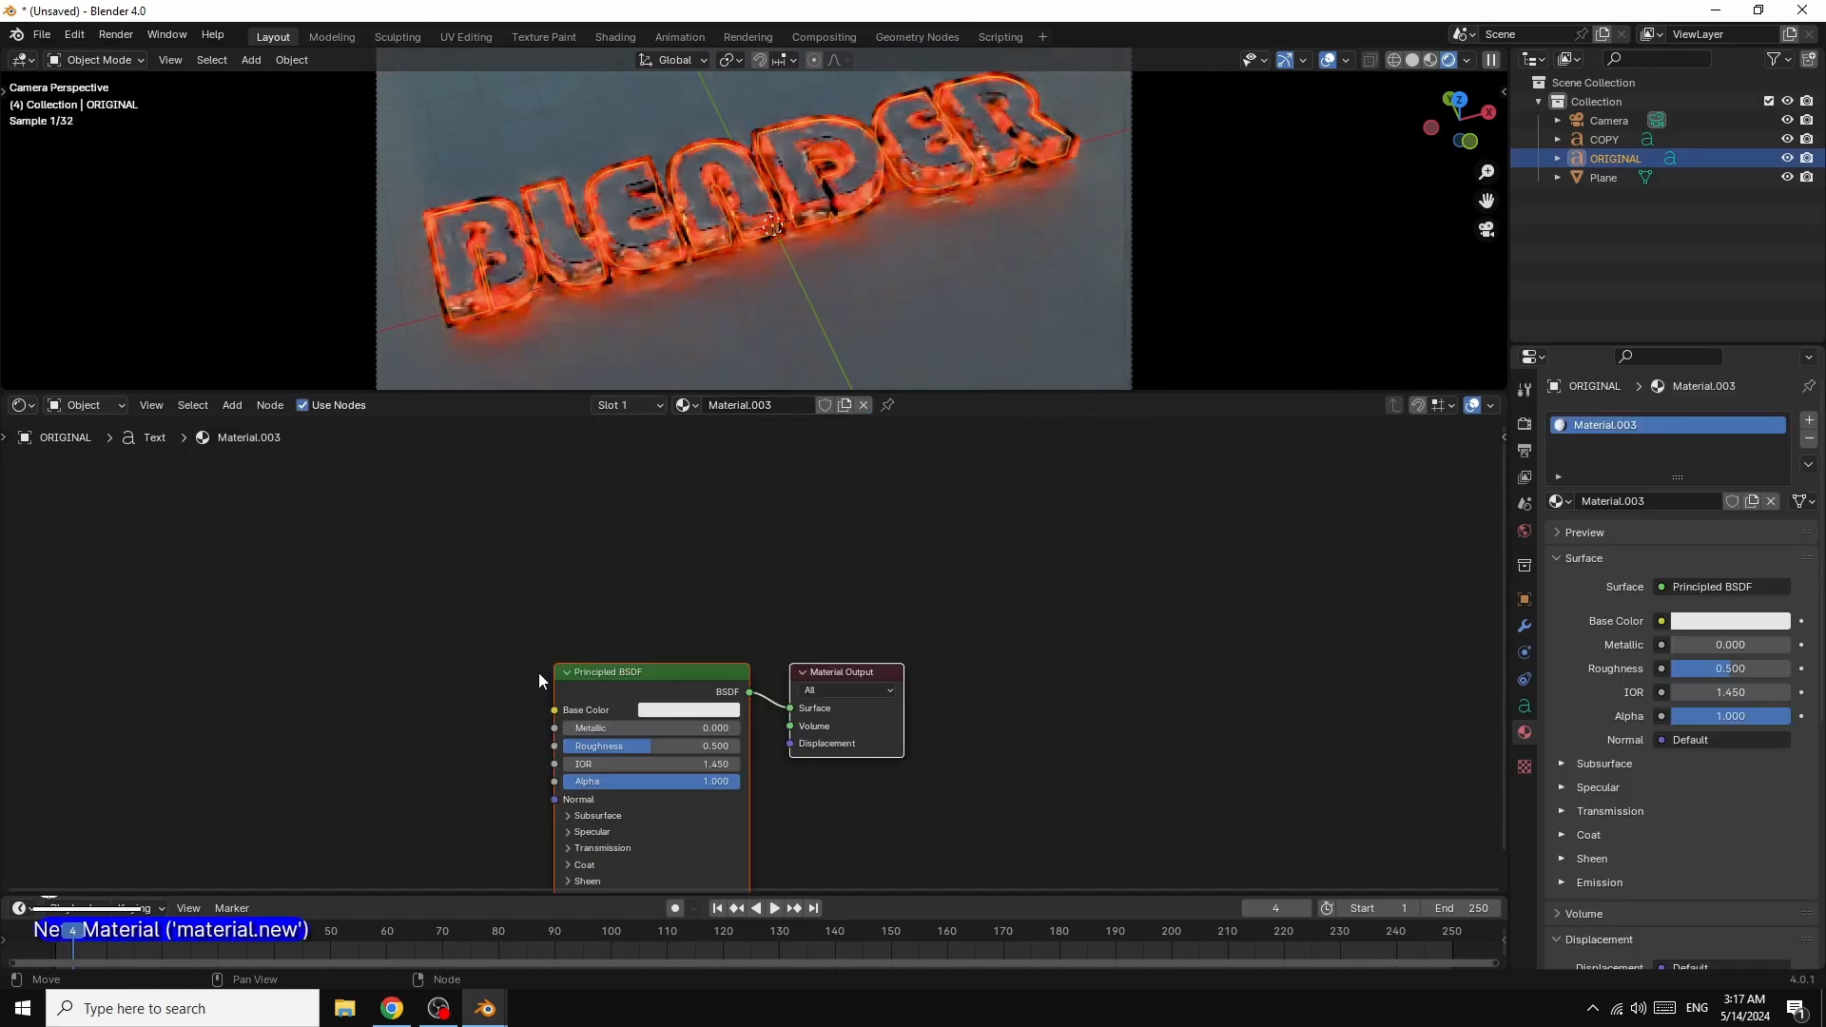
left_click_drag(670, 681, 910, 522)
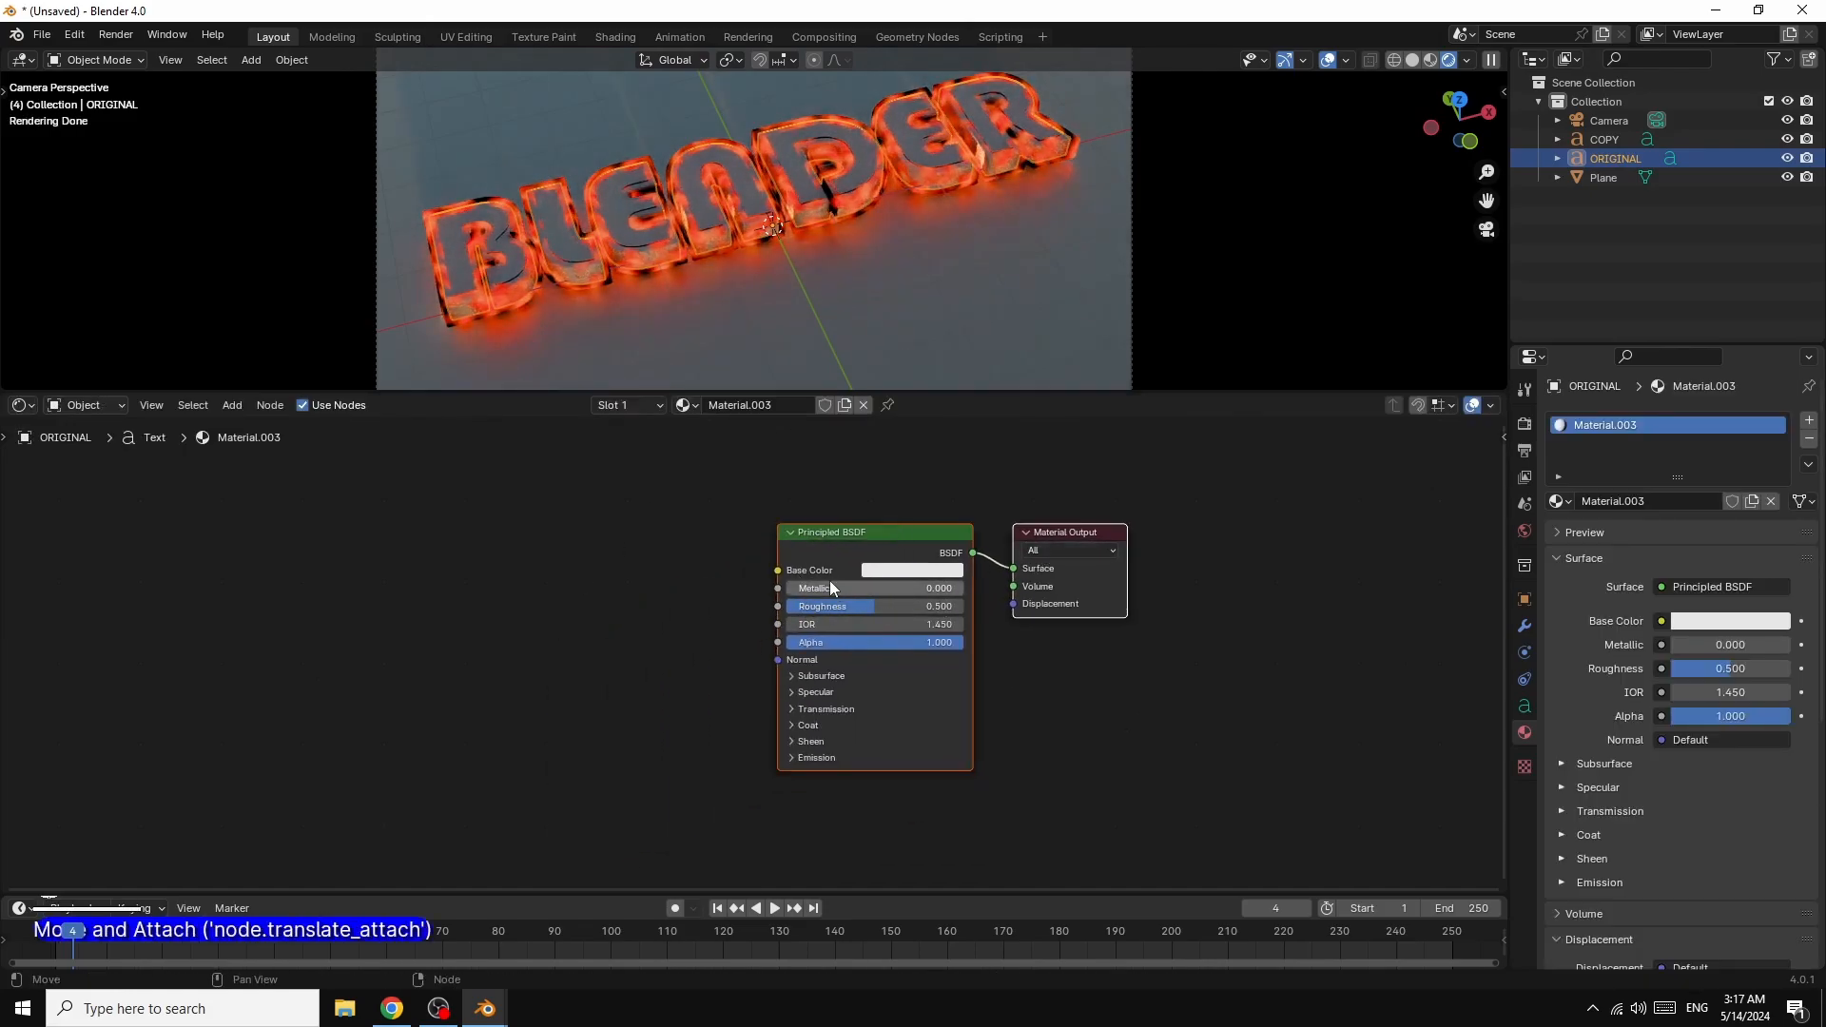
left_click_drag(802, 594, 837, 608)
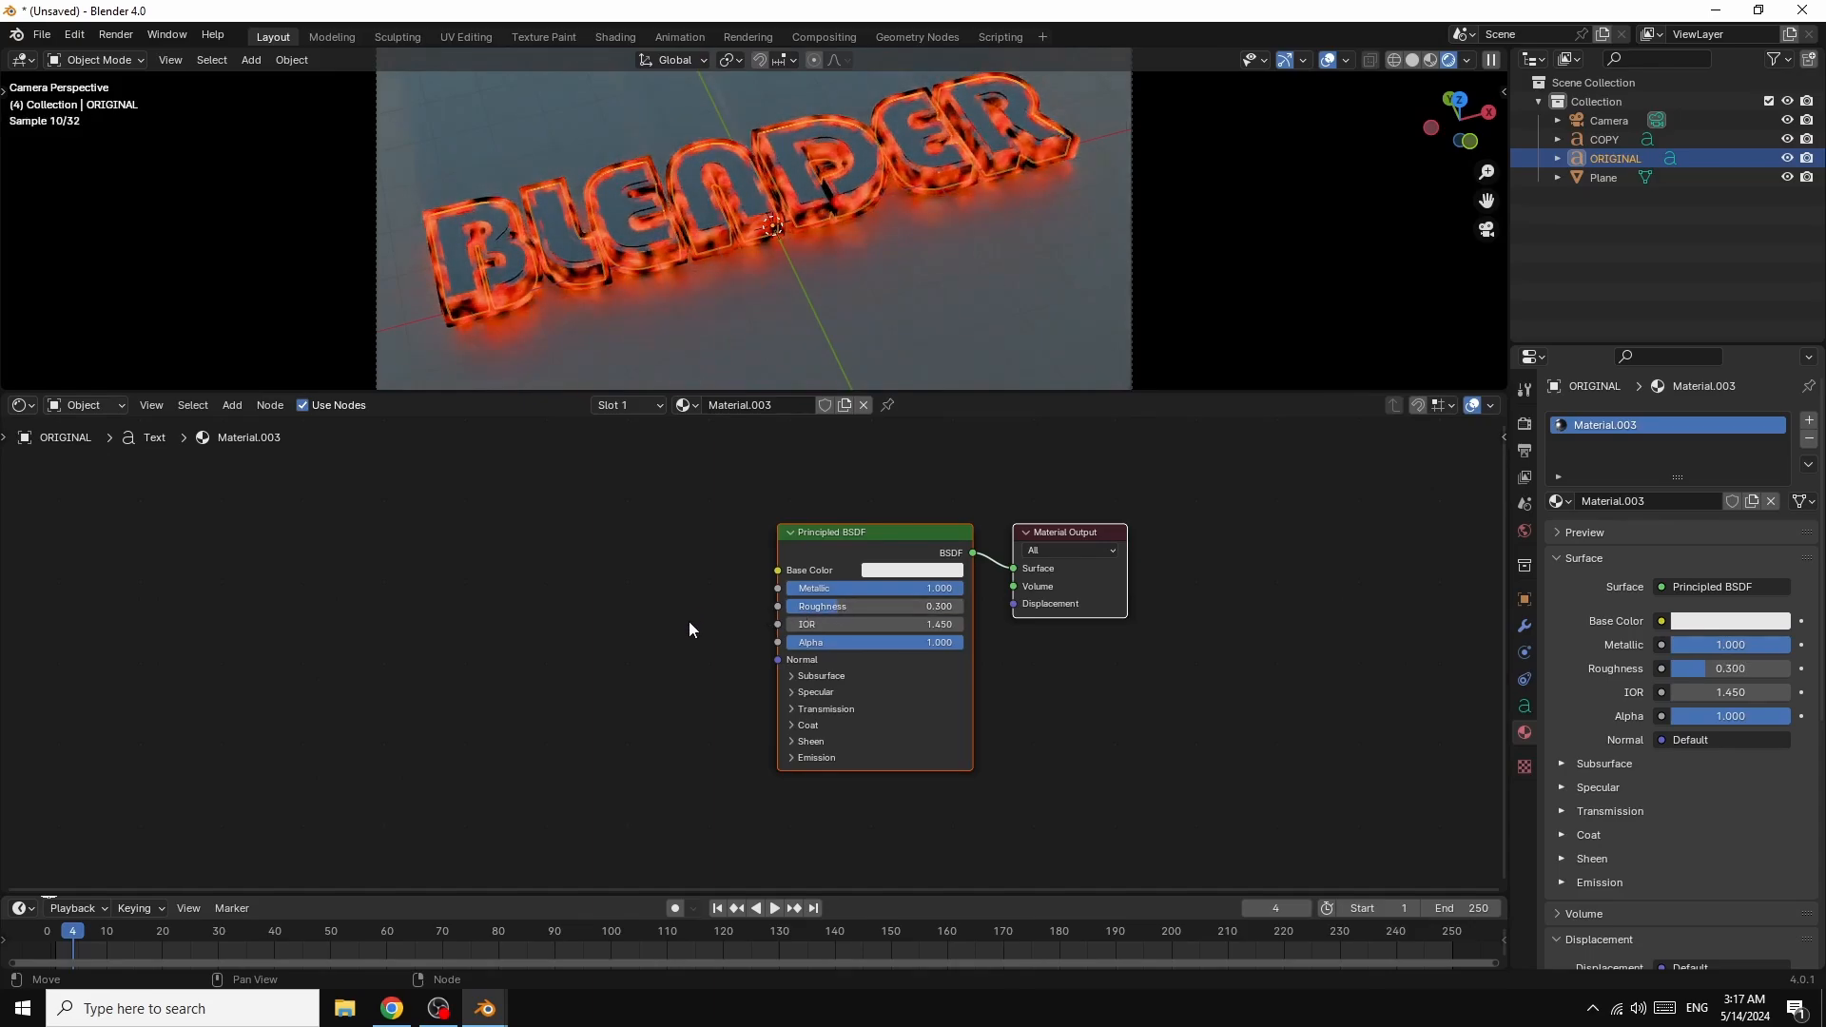
- Add a Color Ramp node and connect its Color output to the Principled BSDF's Base Color
left_click(233, 407)
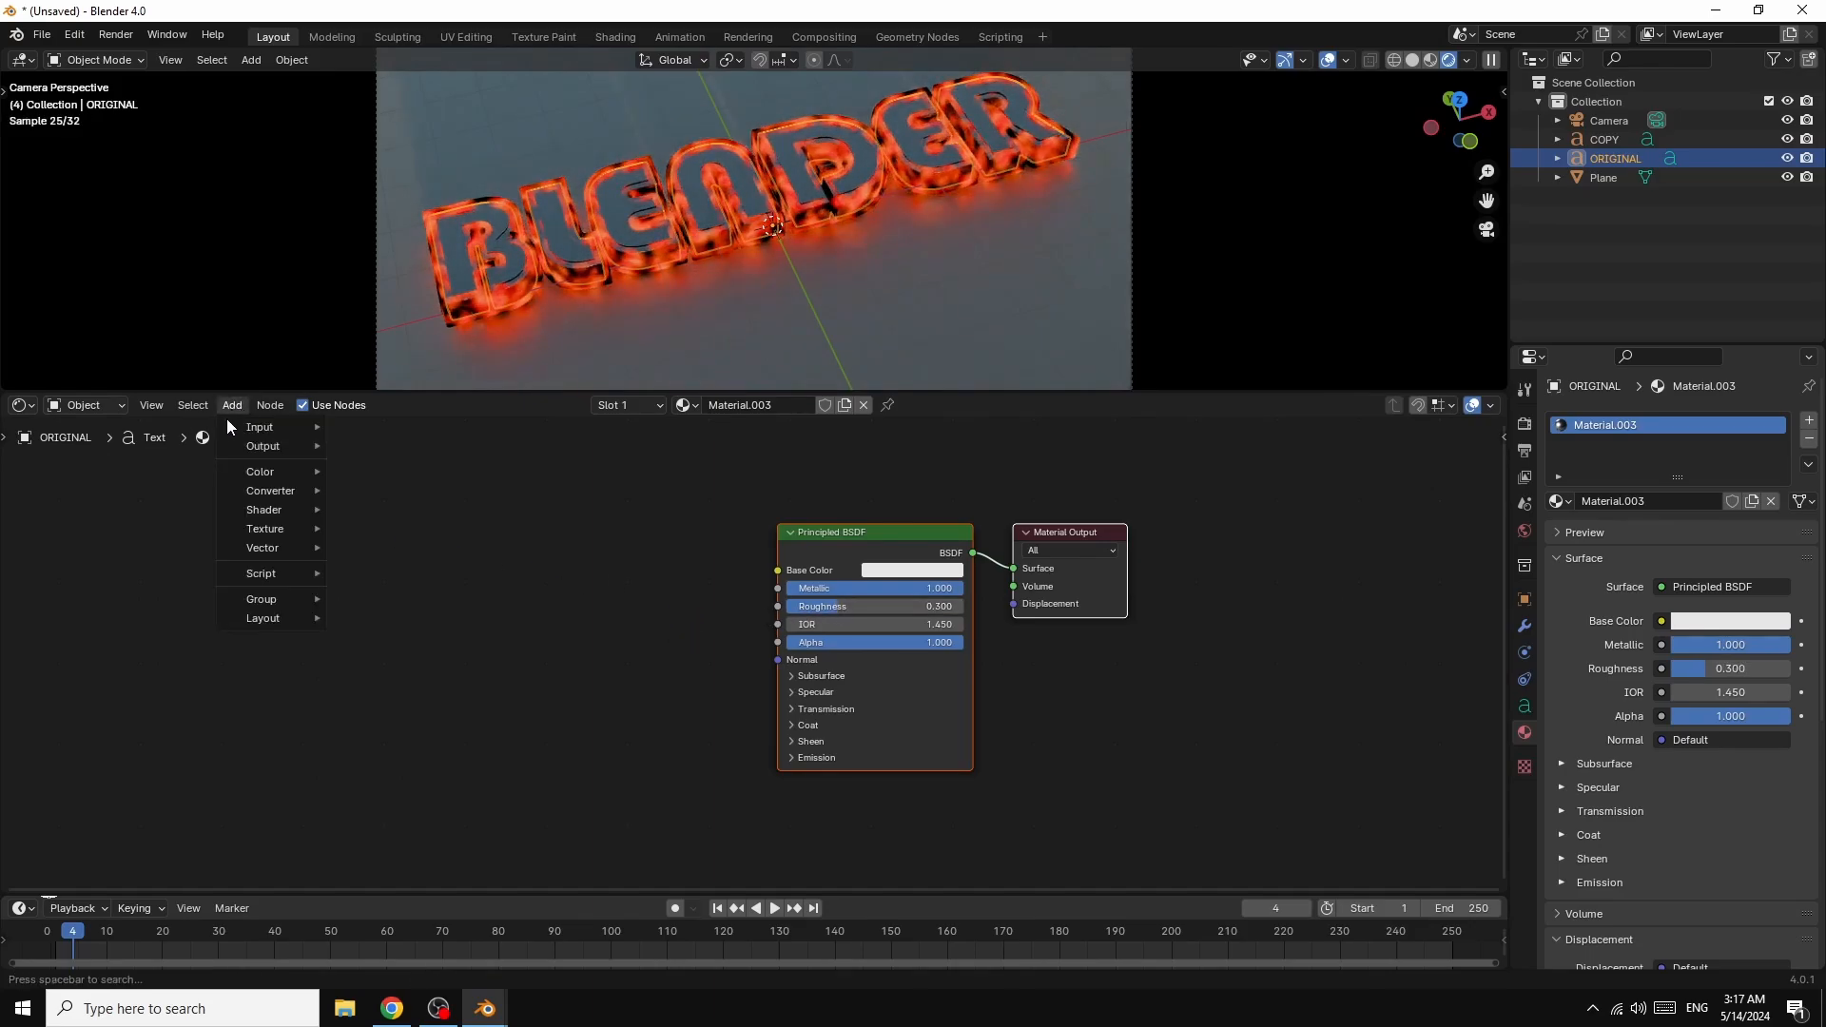
mouse_move(273, 495)
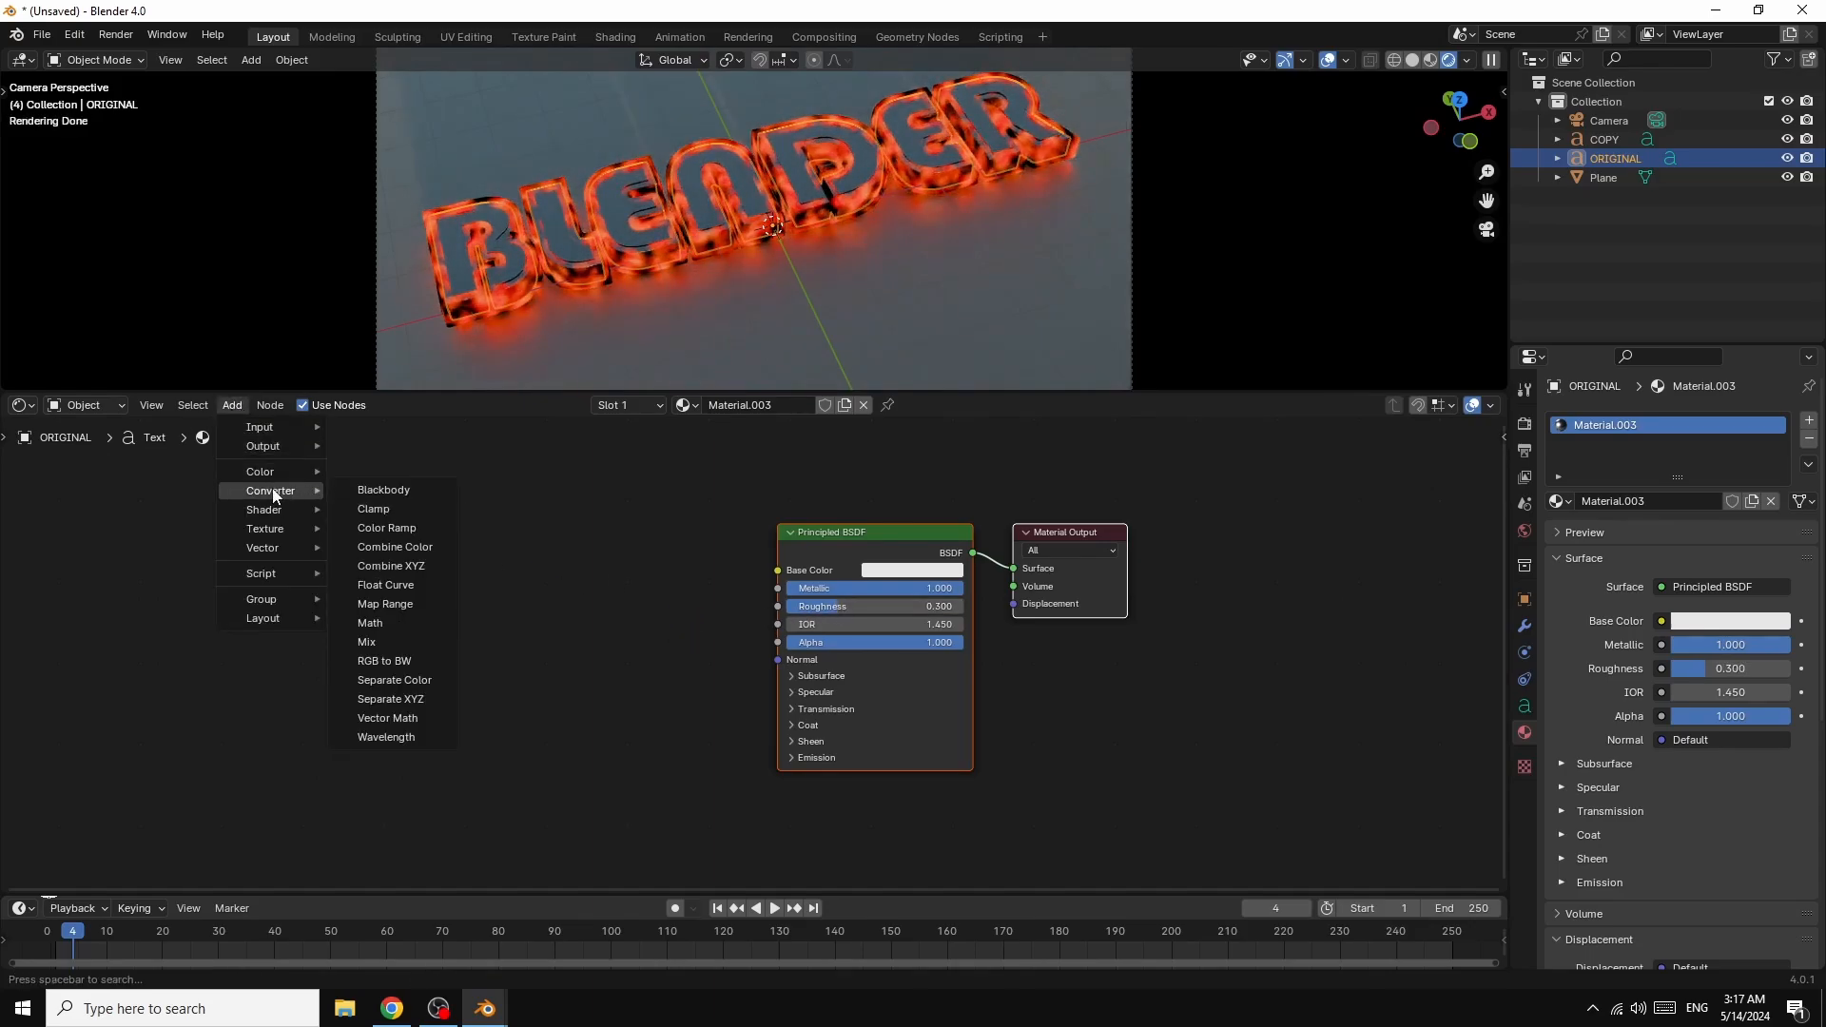
left_click(386, 529)
left_click(449, 561)
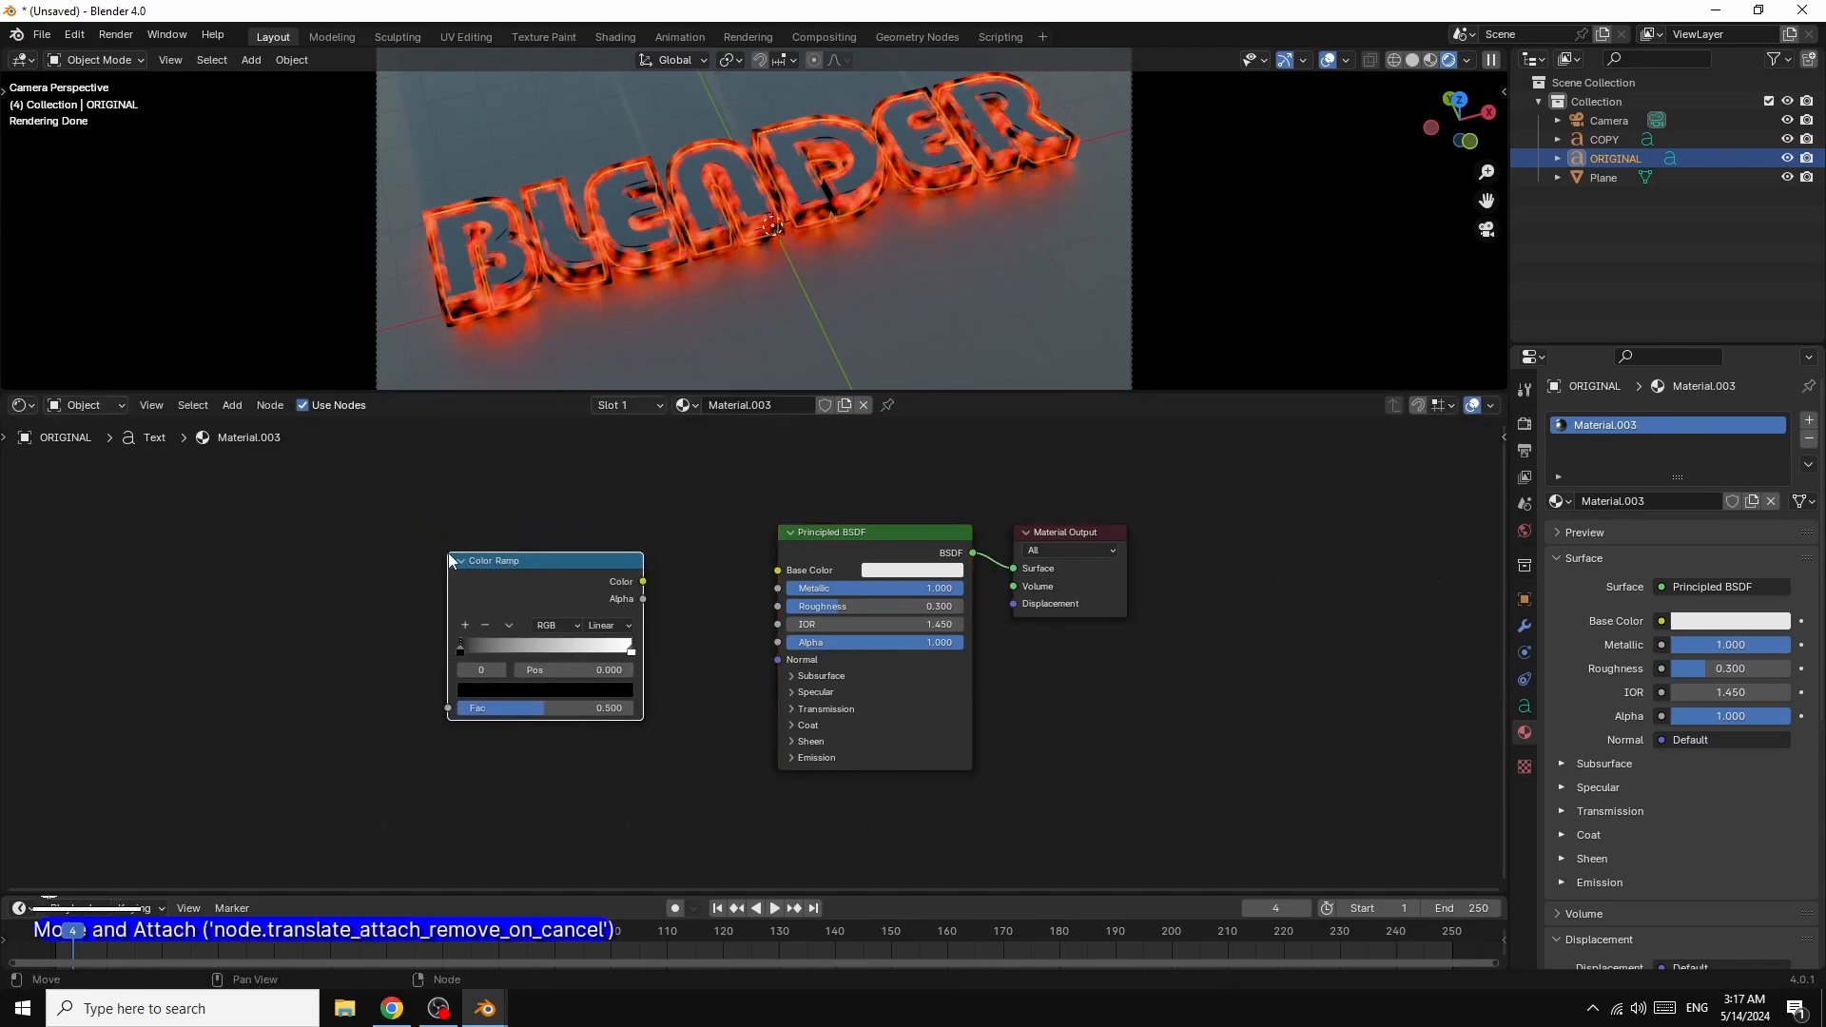
left_click_drag(644, 582, 778, 570)
left_click_drag(590, 585, 635, 583)
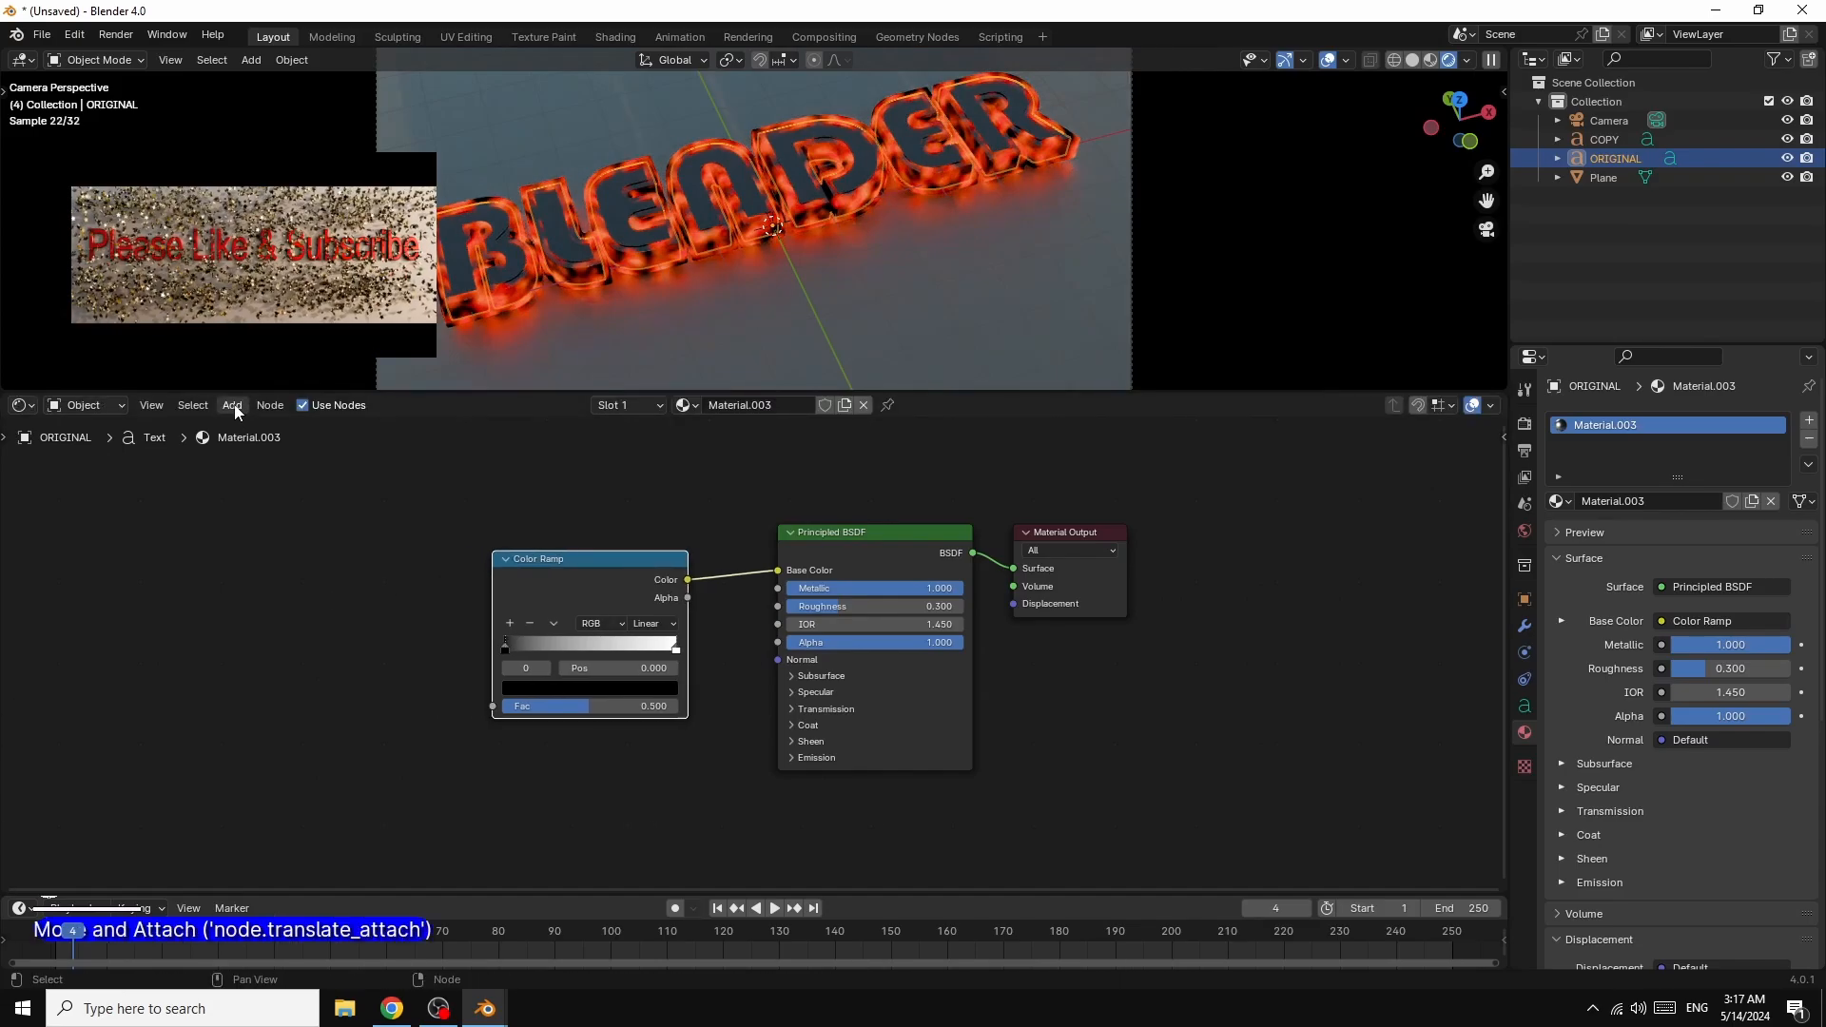
- Add a Voronoi Texture node and connect its Distance output to the Color Ramp's Fac input
left_click(233, 405)
mouse_move(269, 490)
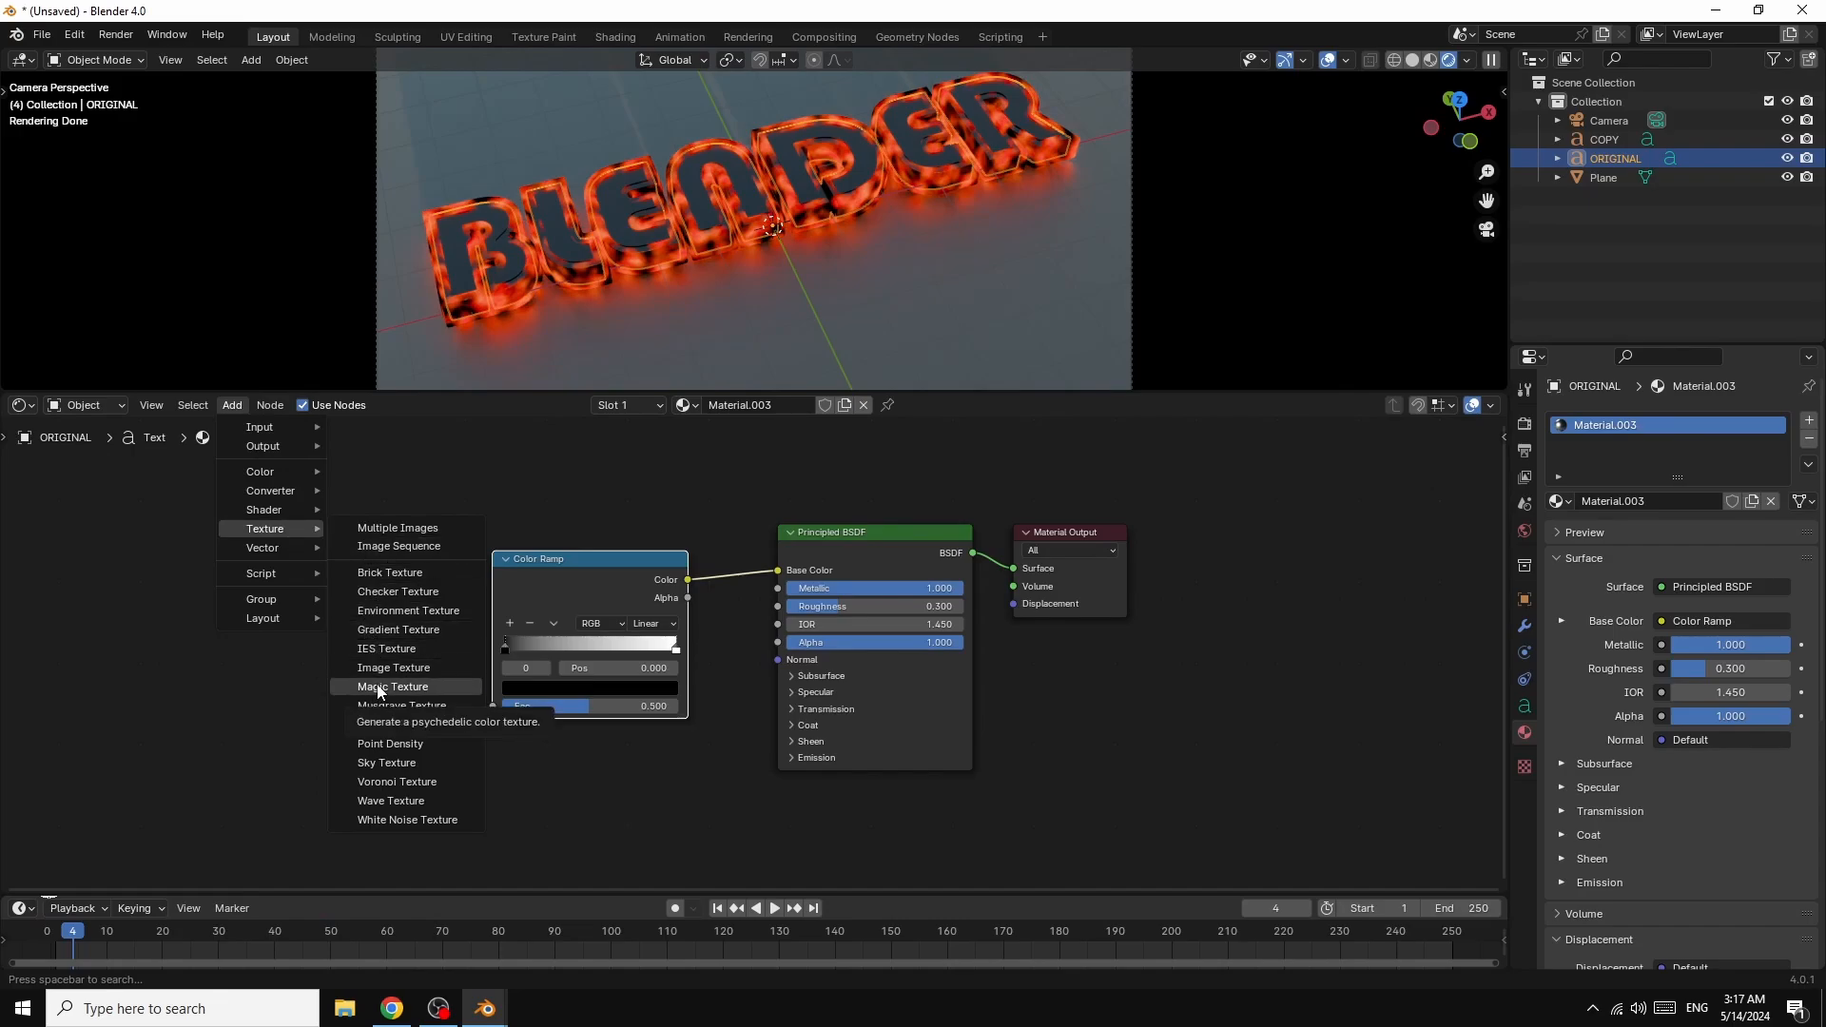
left_click(398, 782)
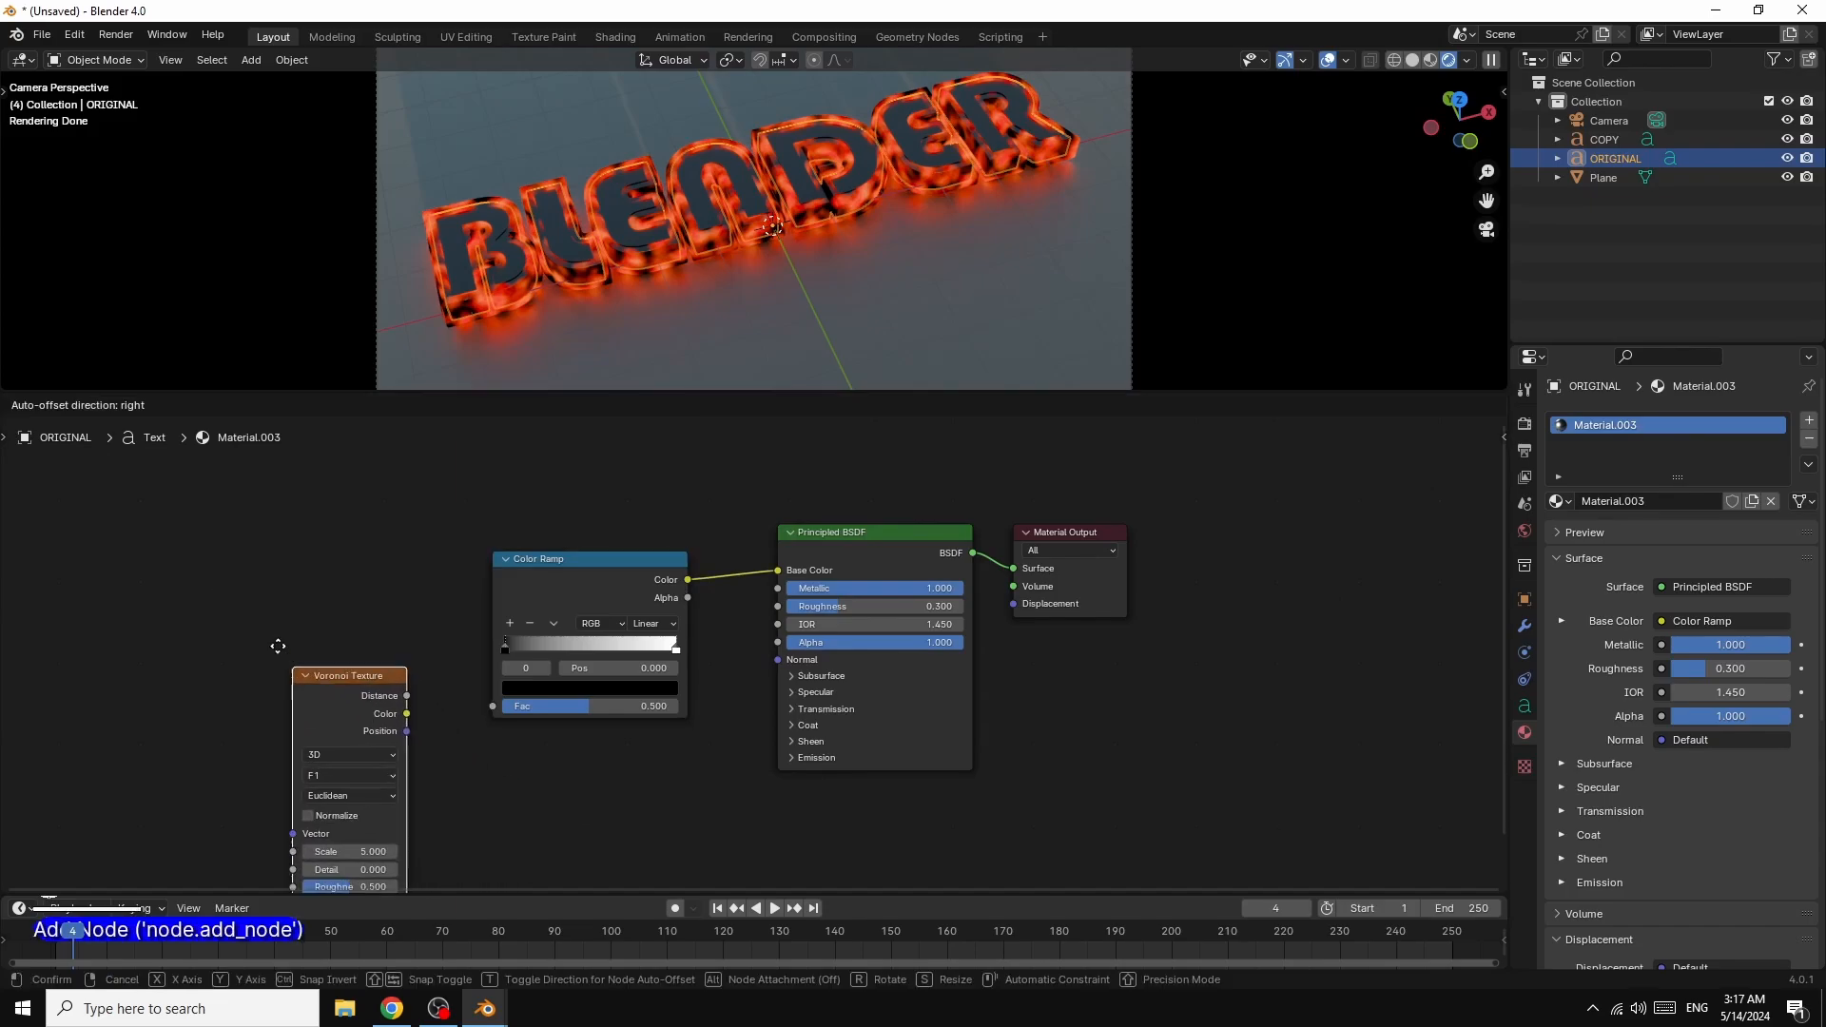
left_click(263, 601)
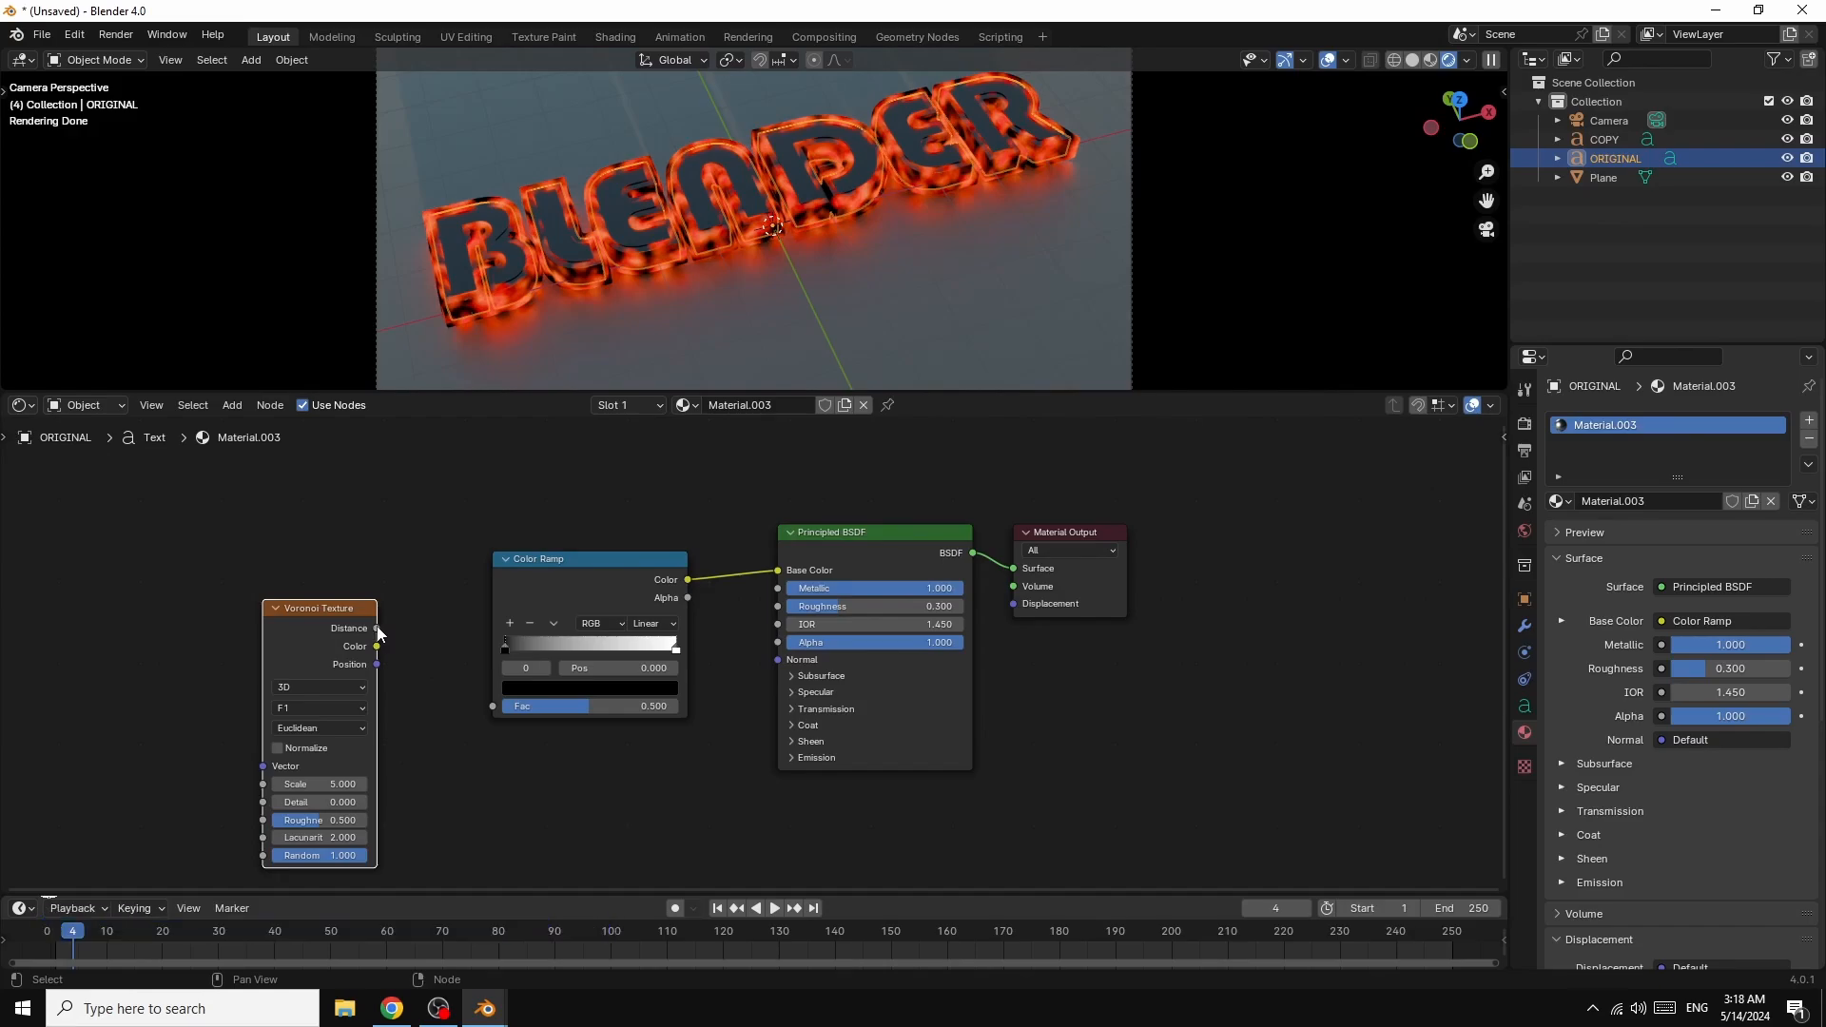
left_click_drag(377, 628, 495, 706)
left_click_drag(321, 610, 375, 593)
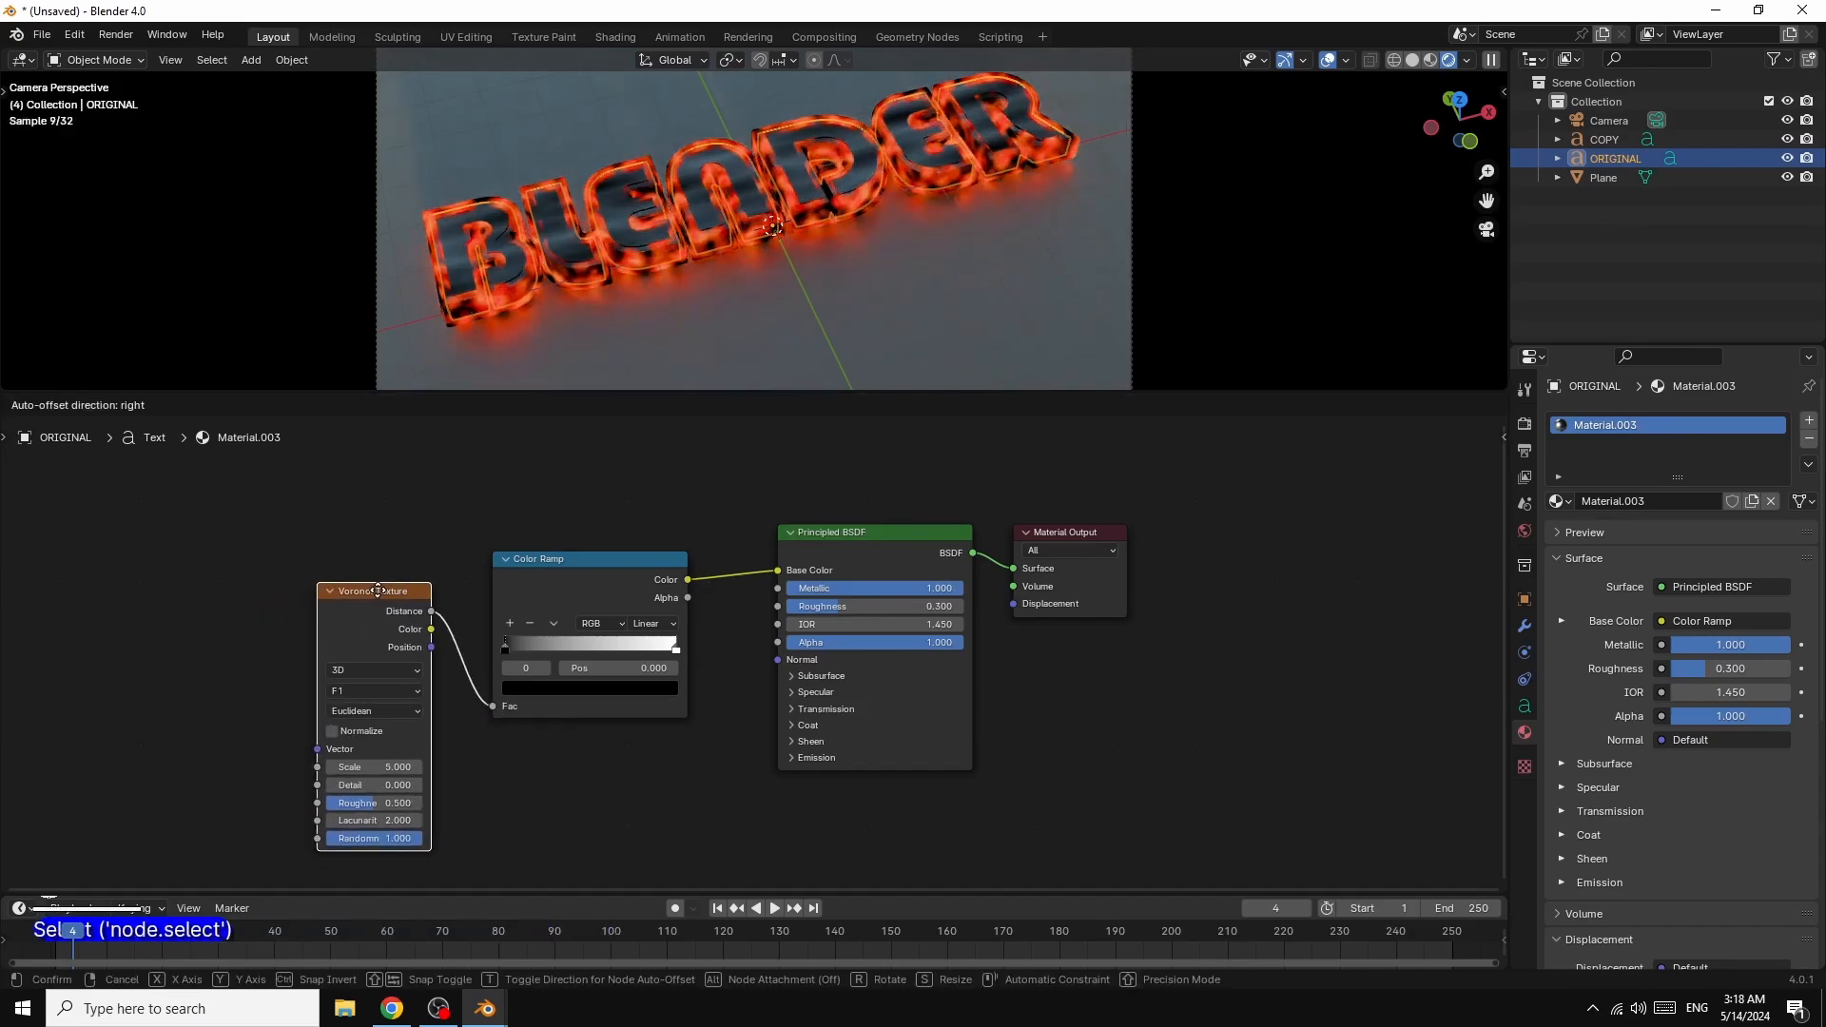
left_click(362, 610)
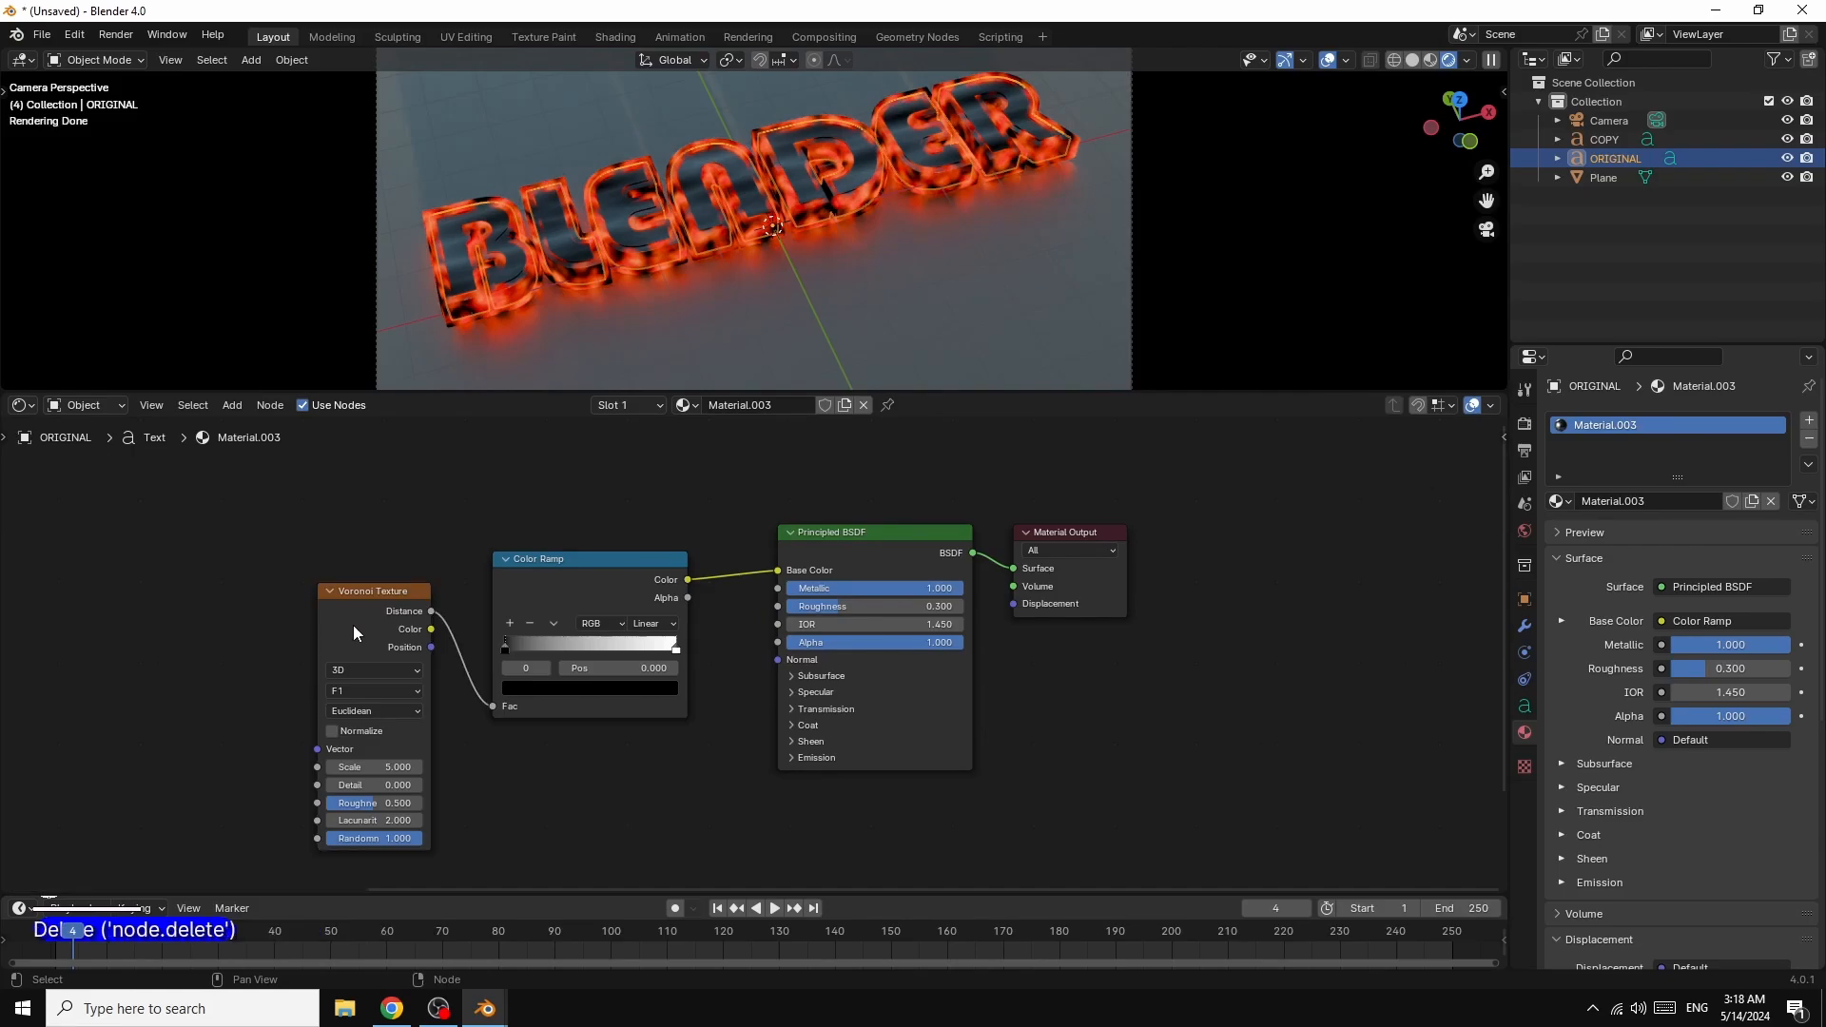
- Add Texture Coordinate and Mapping nodes to the Voronoi Texture, feeding the Object output into the Mapping node's Vector
left_click(353, 626)
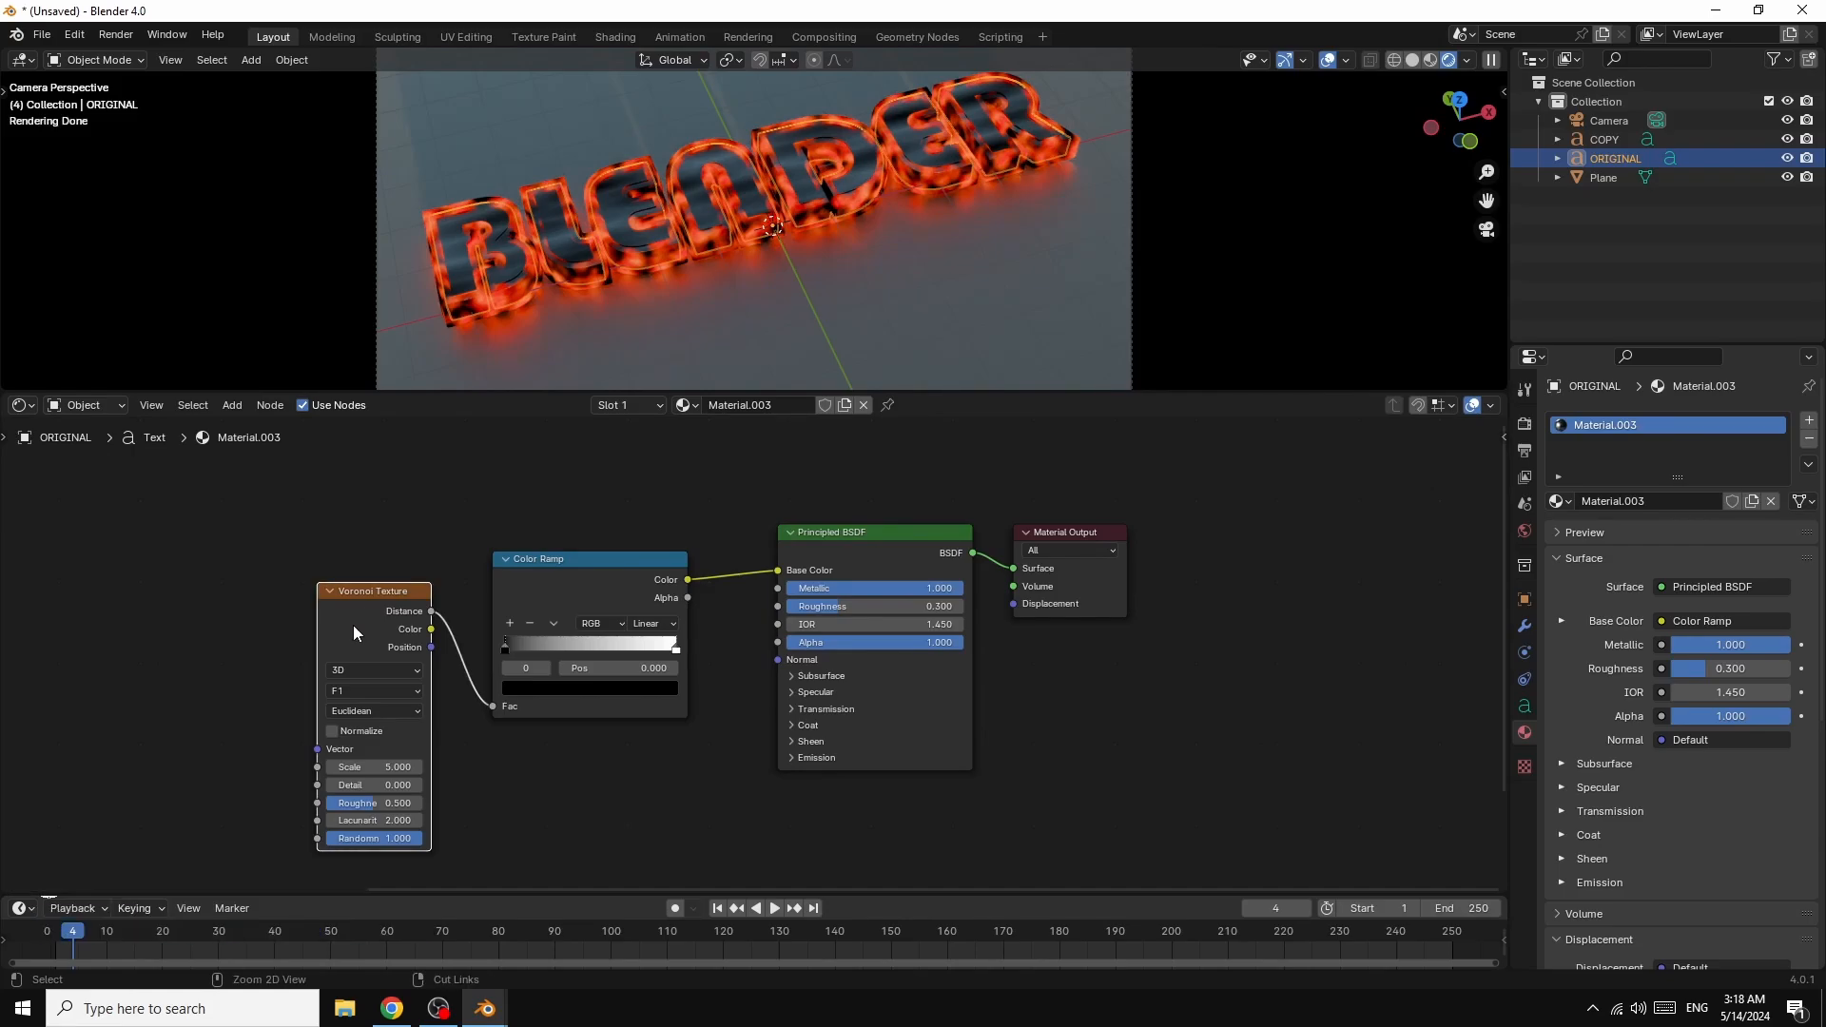
key("ctrl+t")
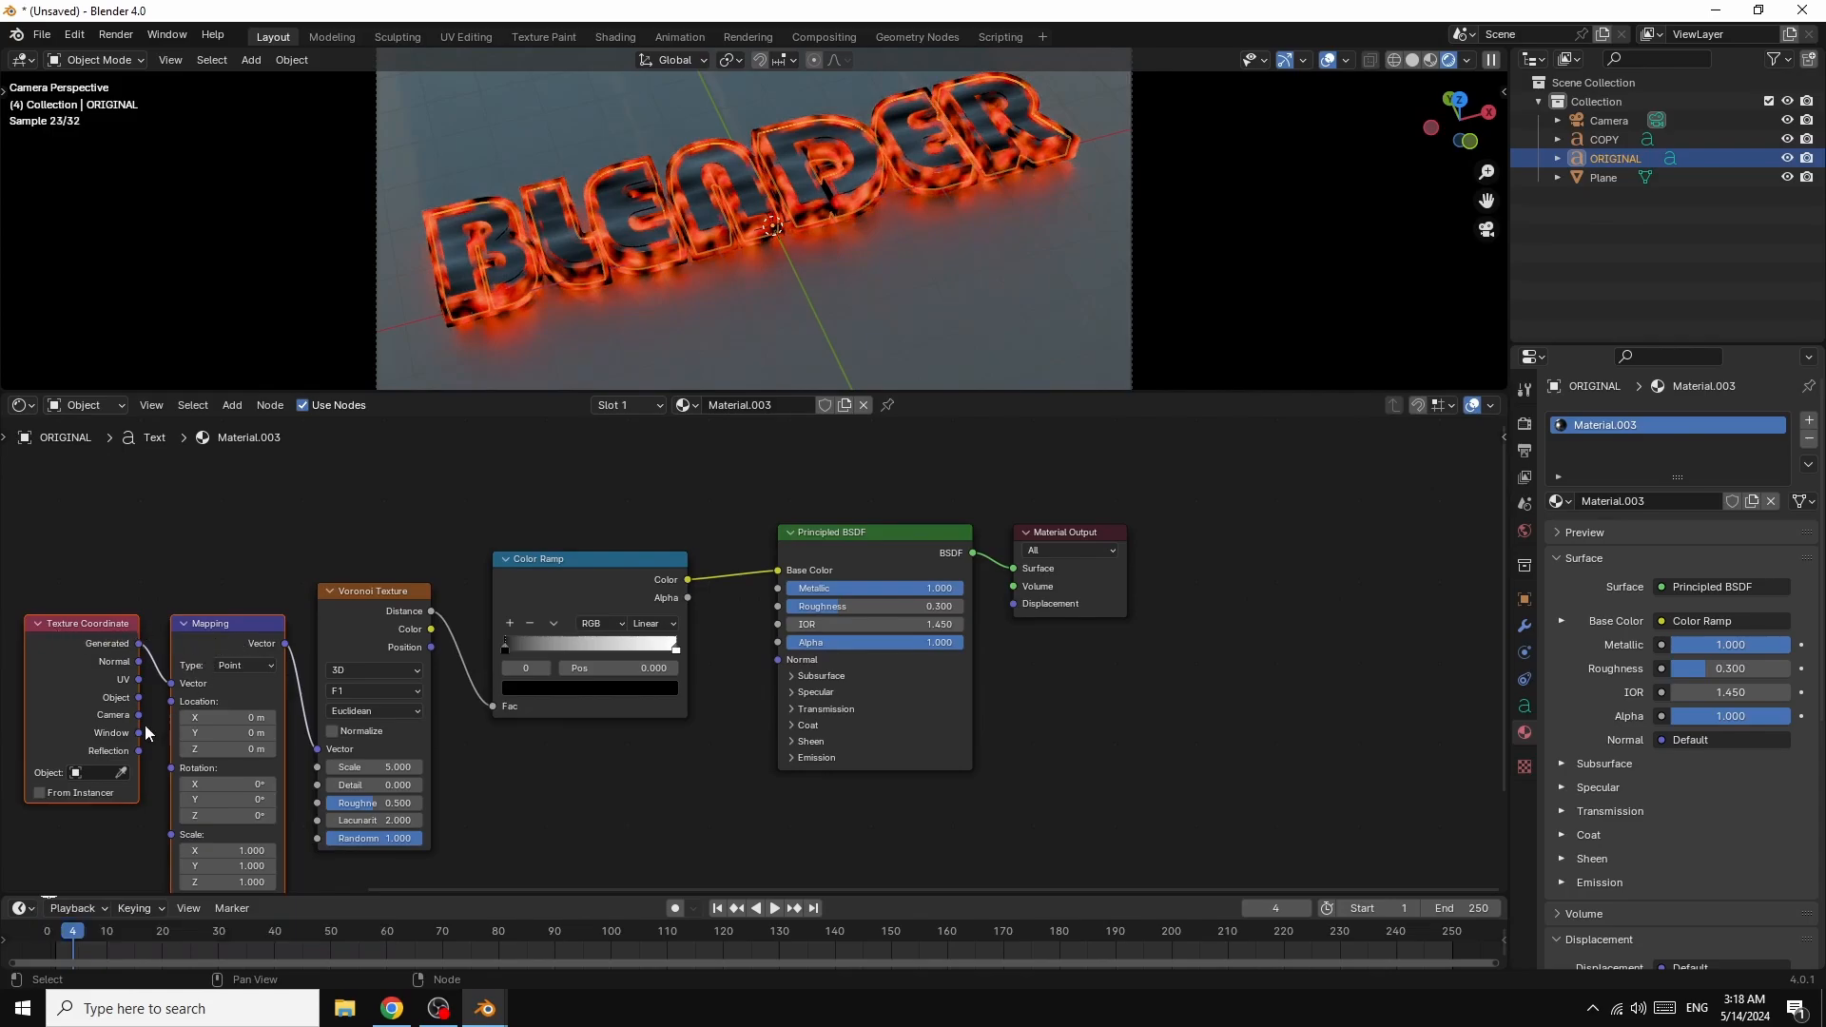
left_click_drag(140, 699, 172, 684)
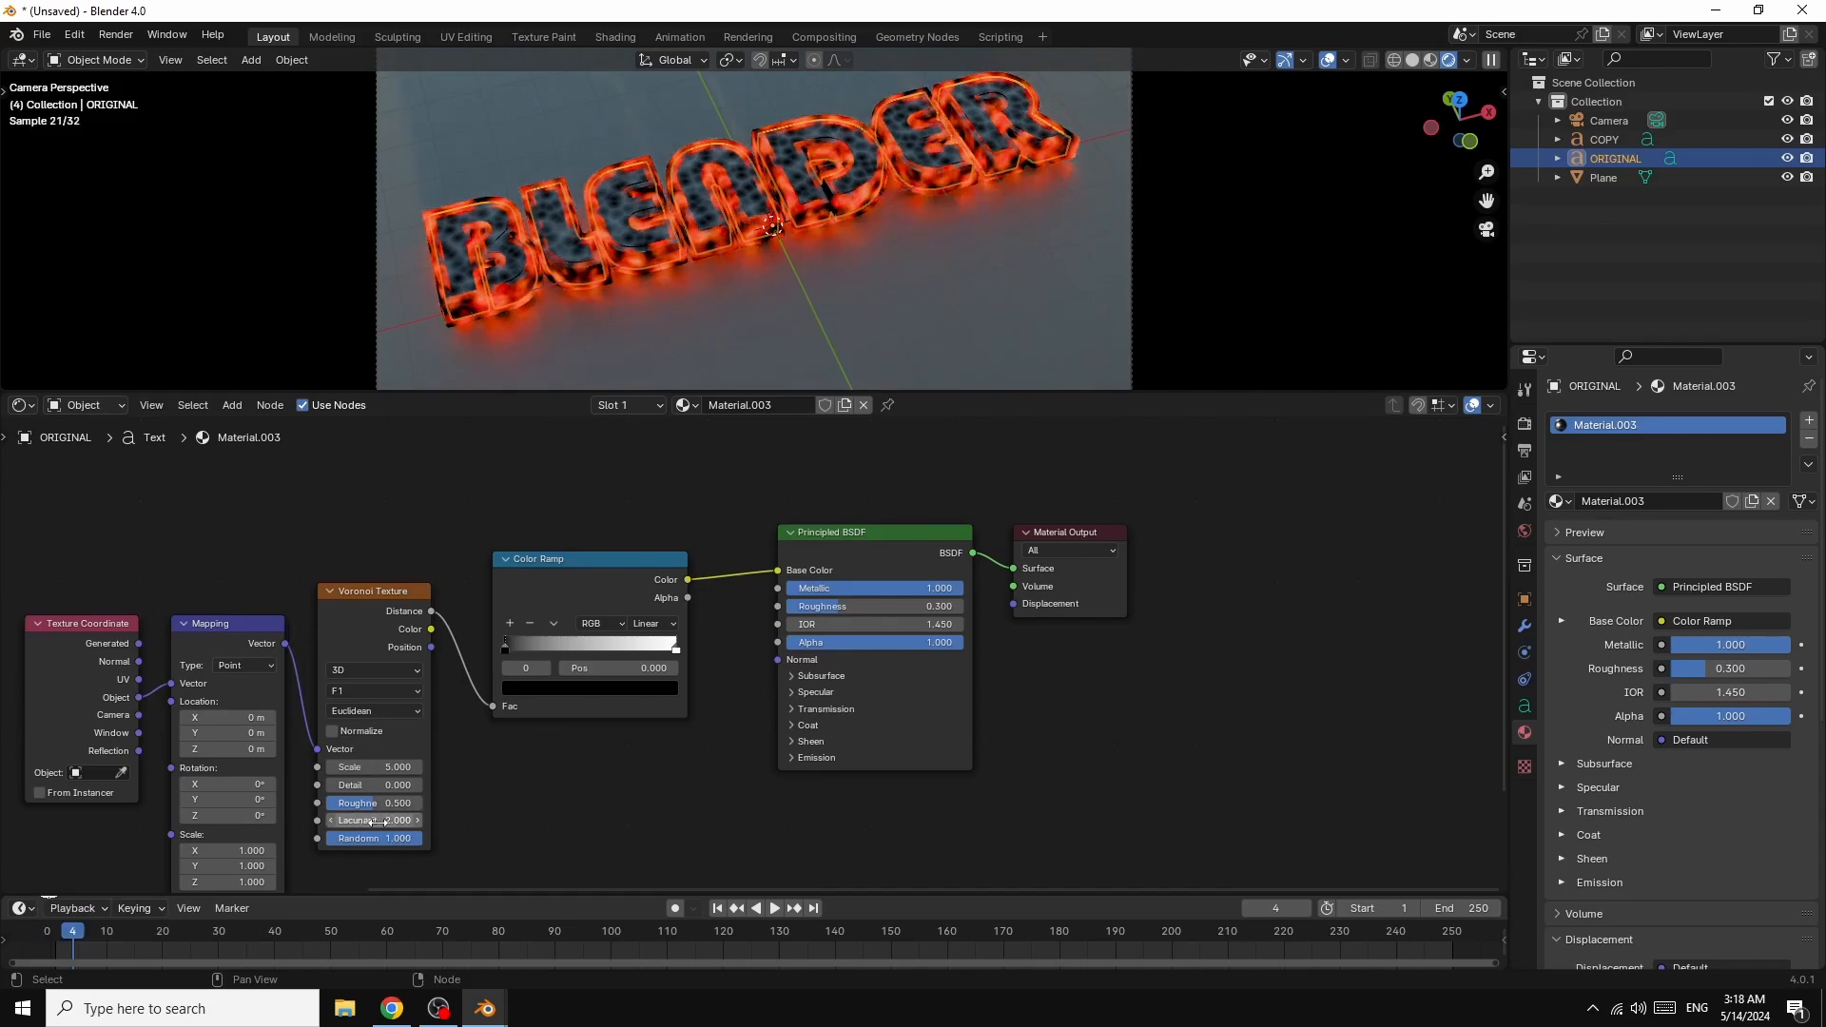
- Set the Voronoi Texture's distance metric to Chebychev and its Scale to 2.7, viewing the scene in Material Preview
left_click_drag(385, 769, 347, 768)
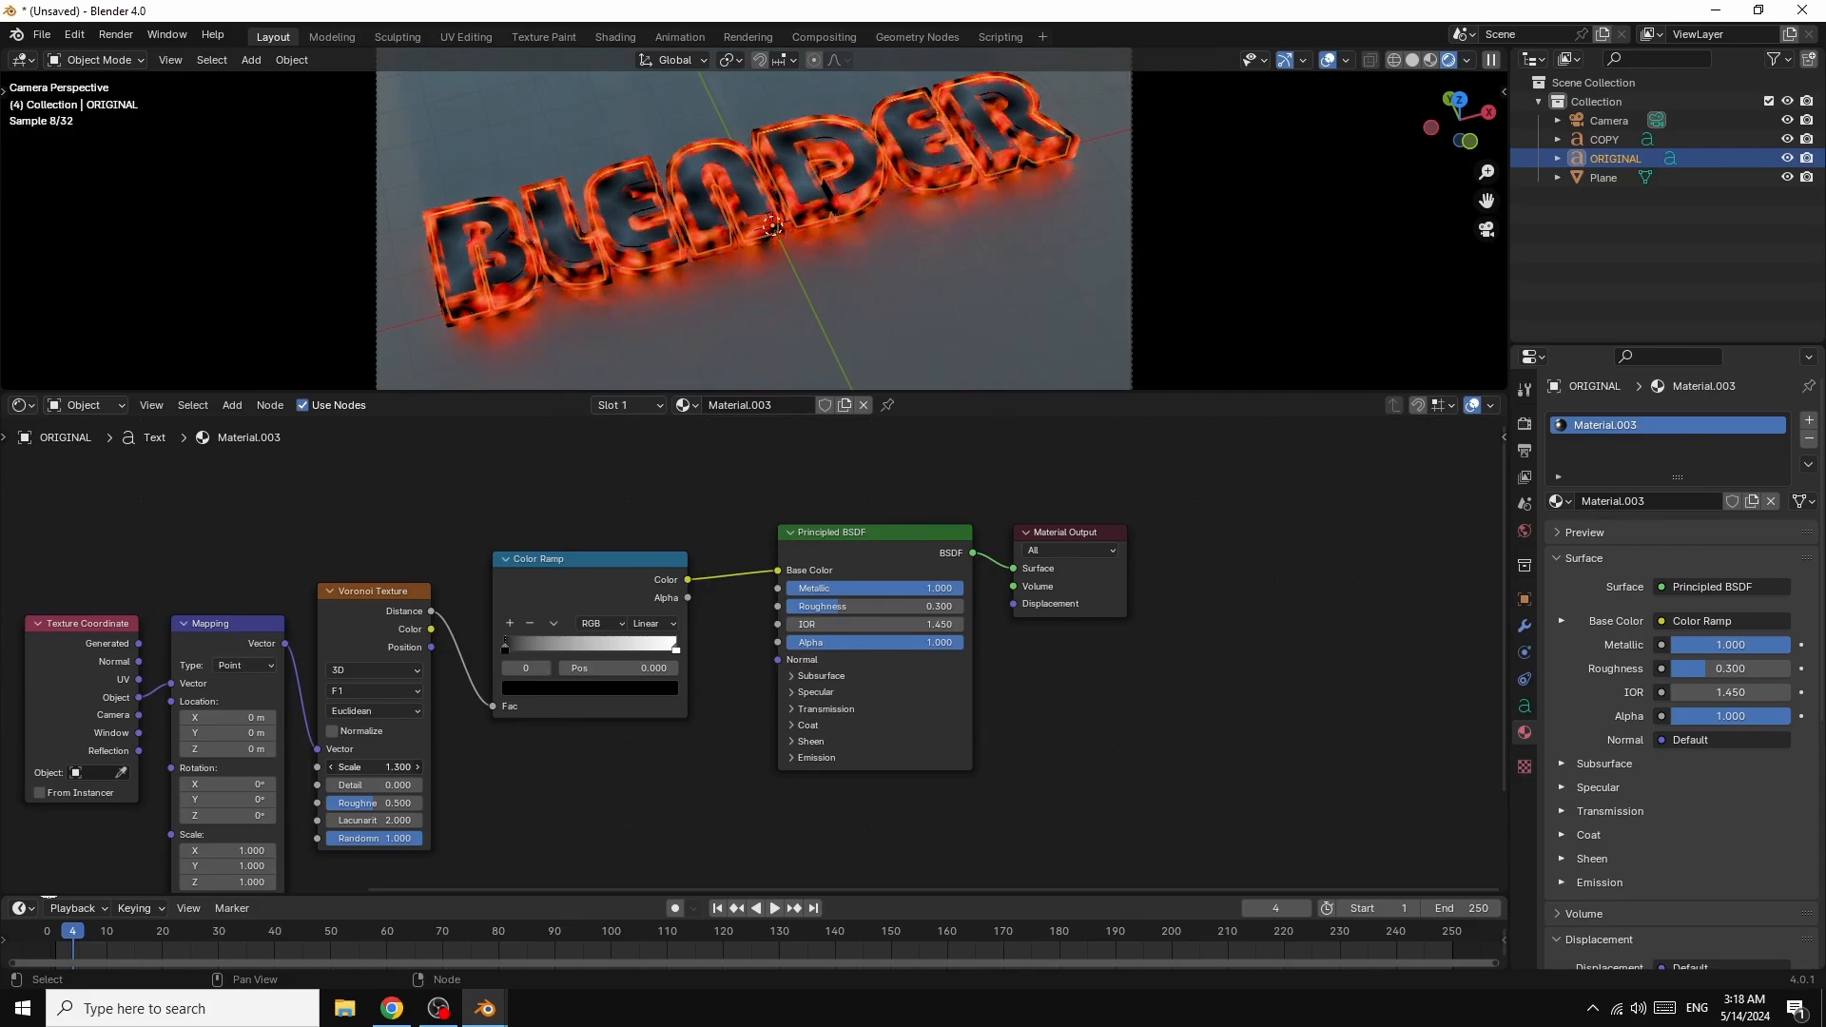
left_click(375, 712)
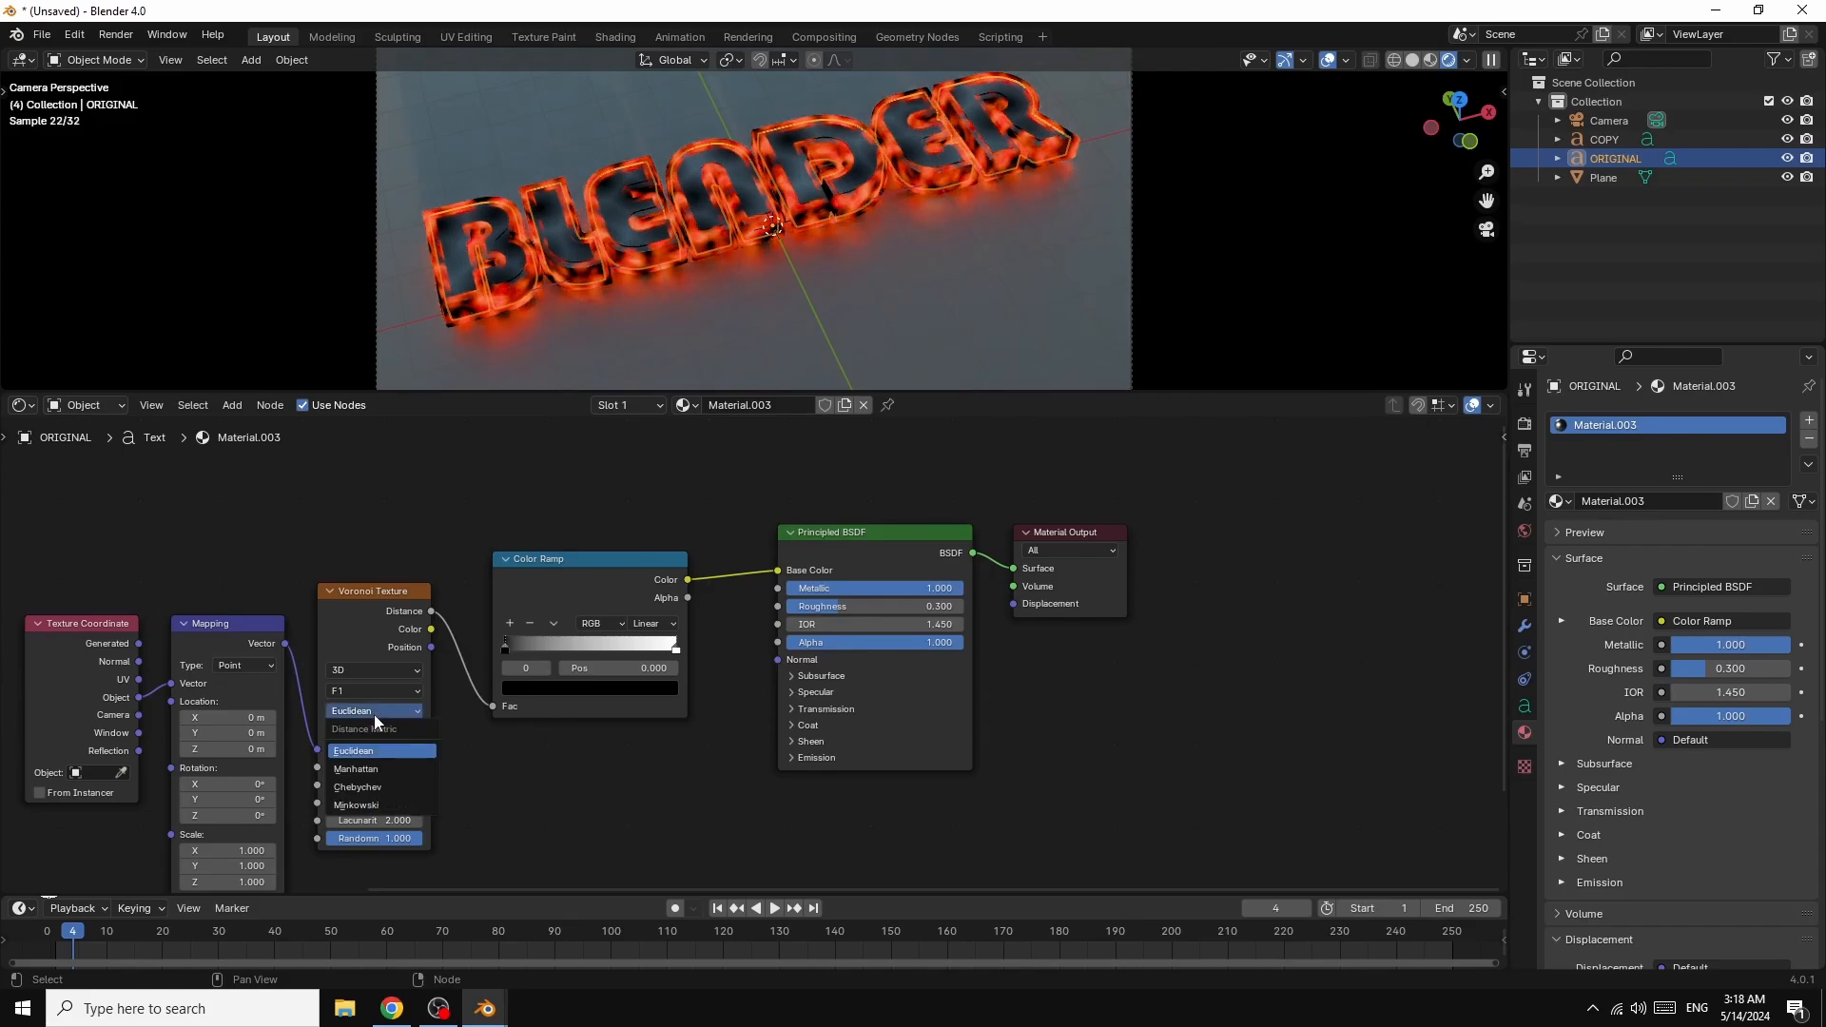
left_click(381, 789)
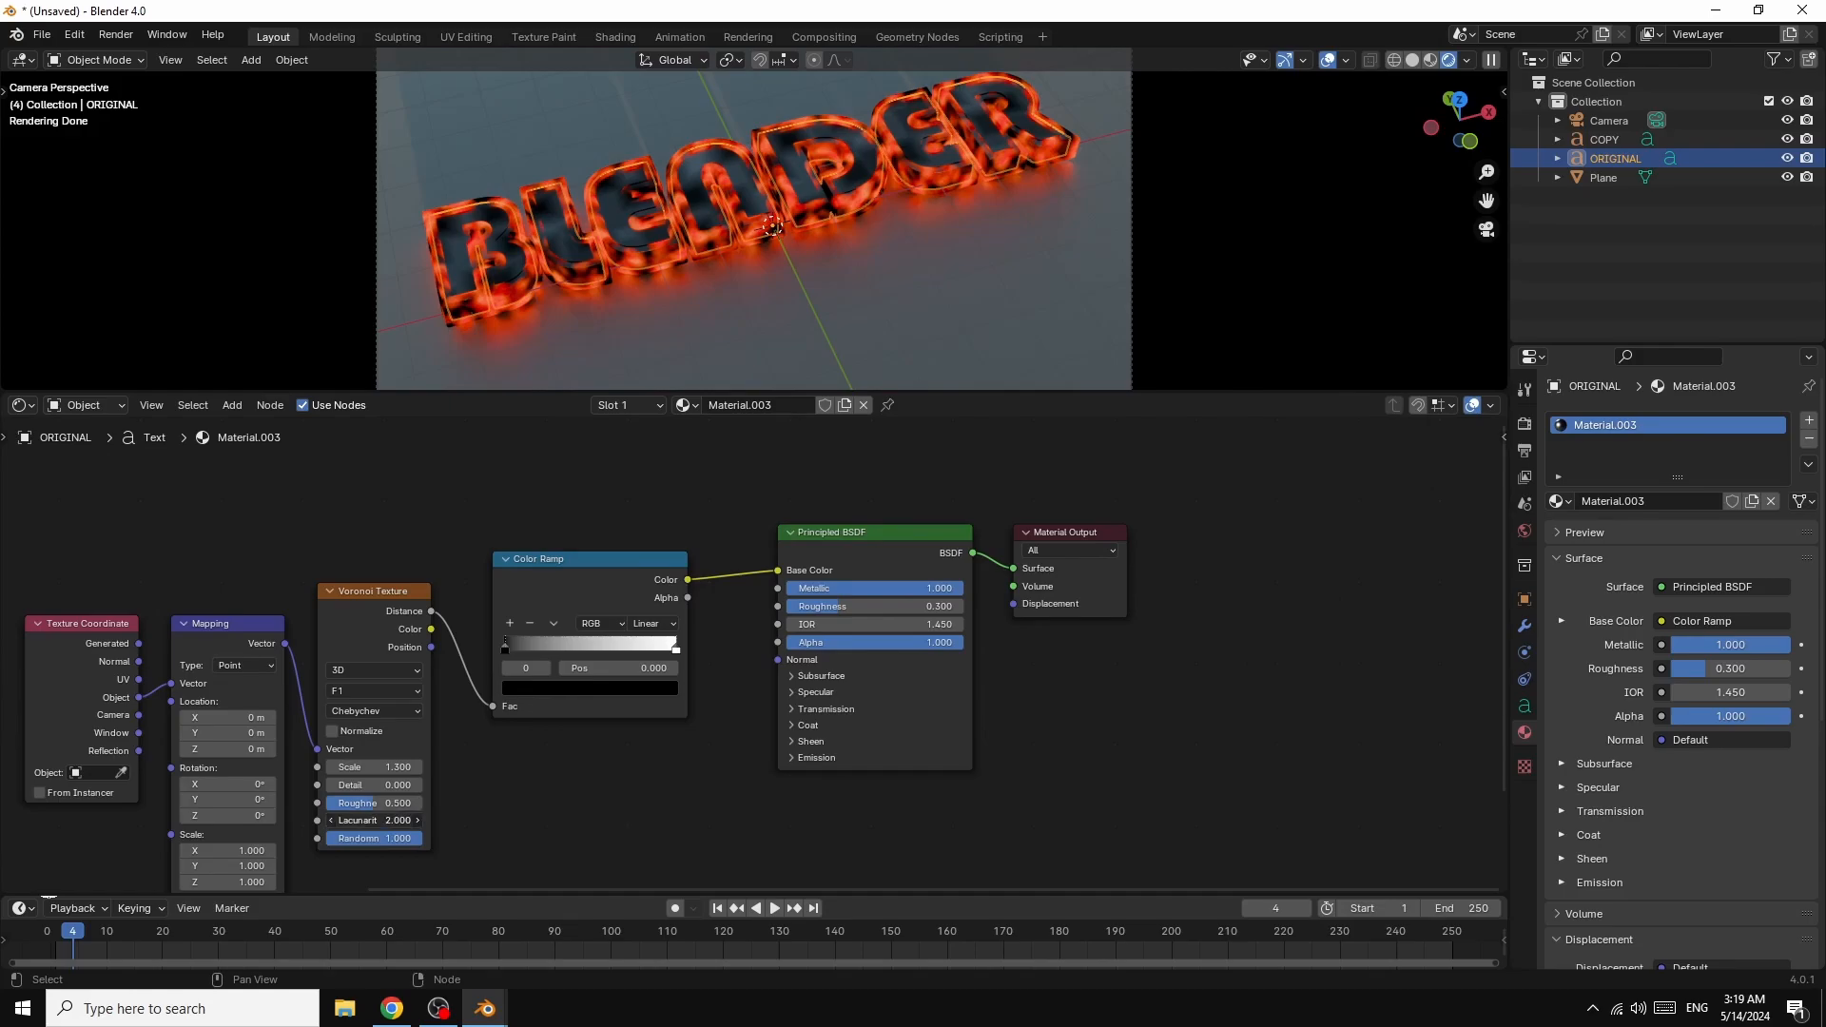
left_click(381, 820)
left_click(386, 769)
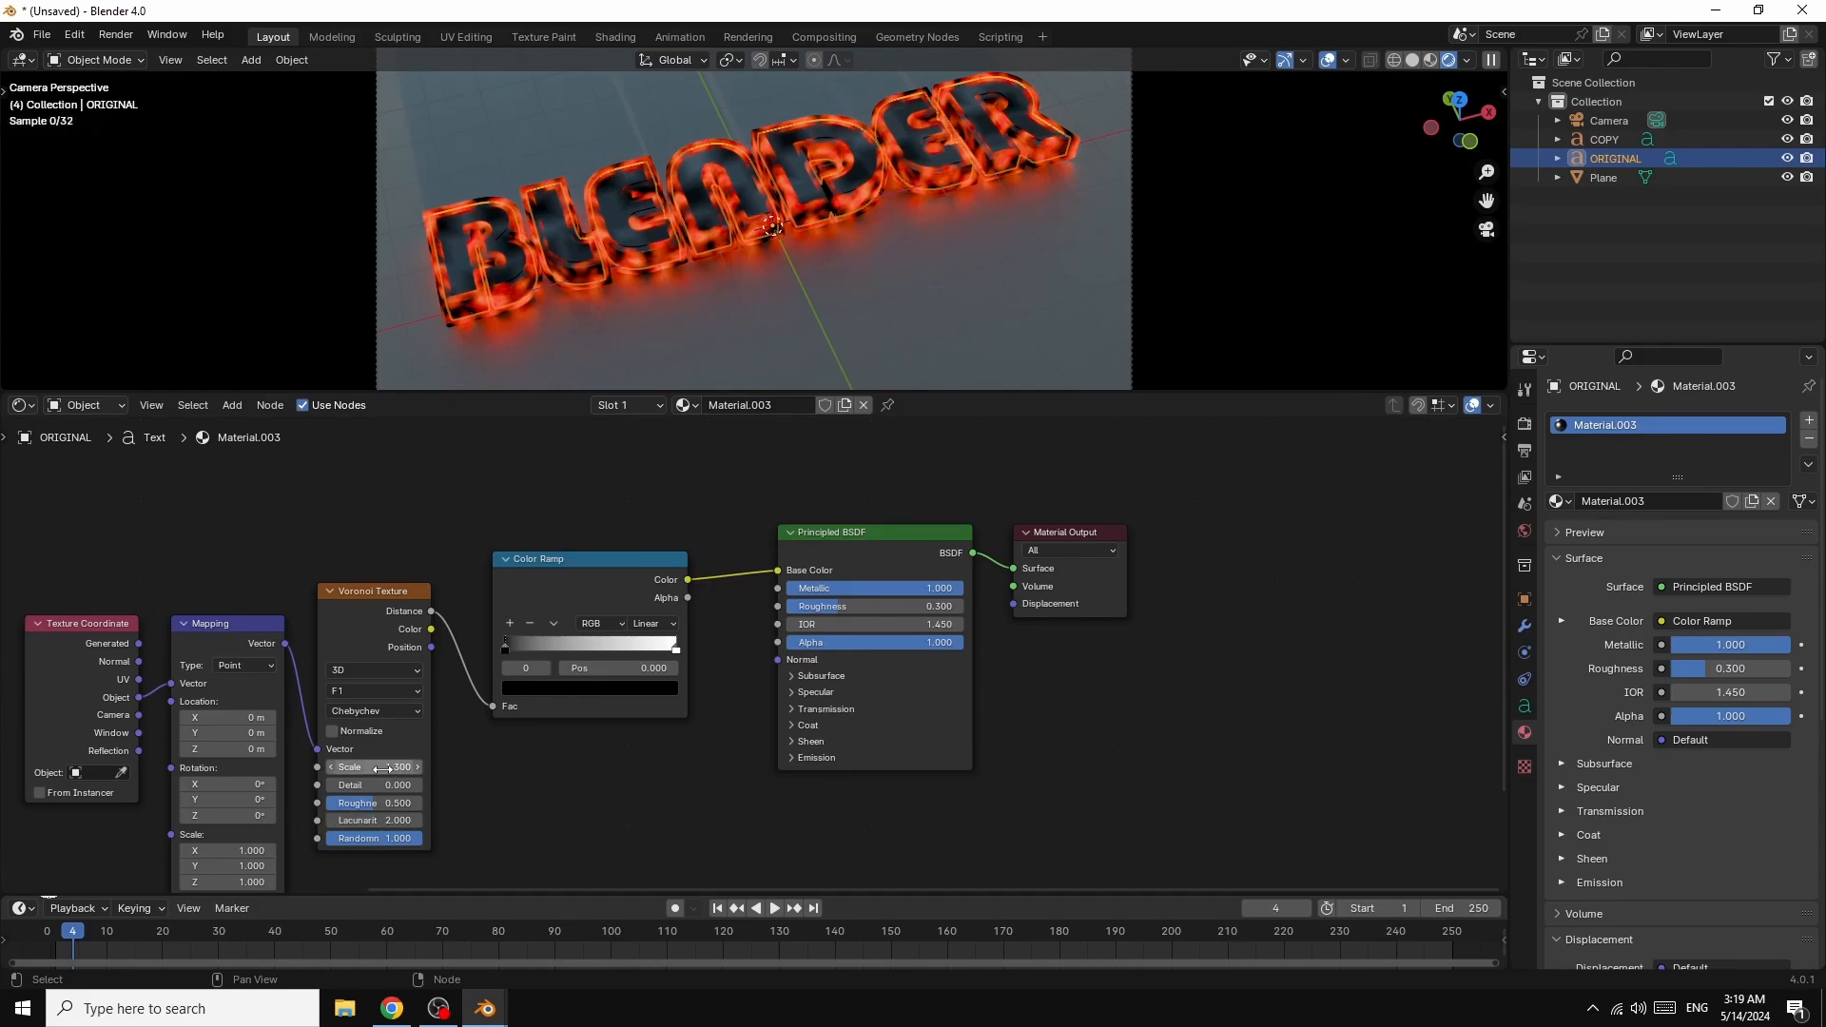
mouse_move(386, 768)
left_mouse_down()
mouse_move(464, 769)
mouse_move(398, 769)
left_mouse_up()
left_click(1433, 59)
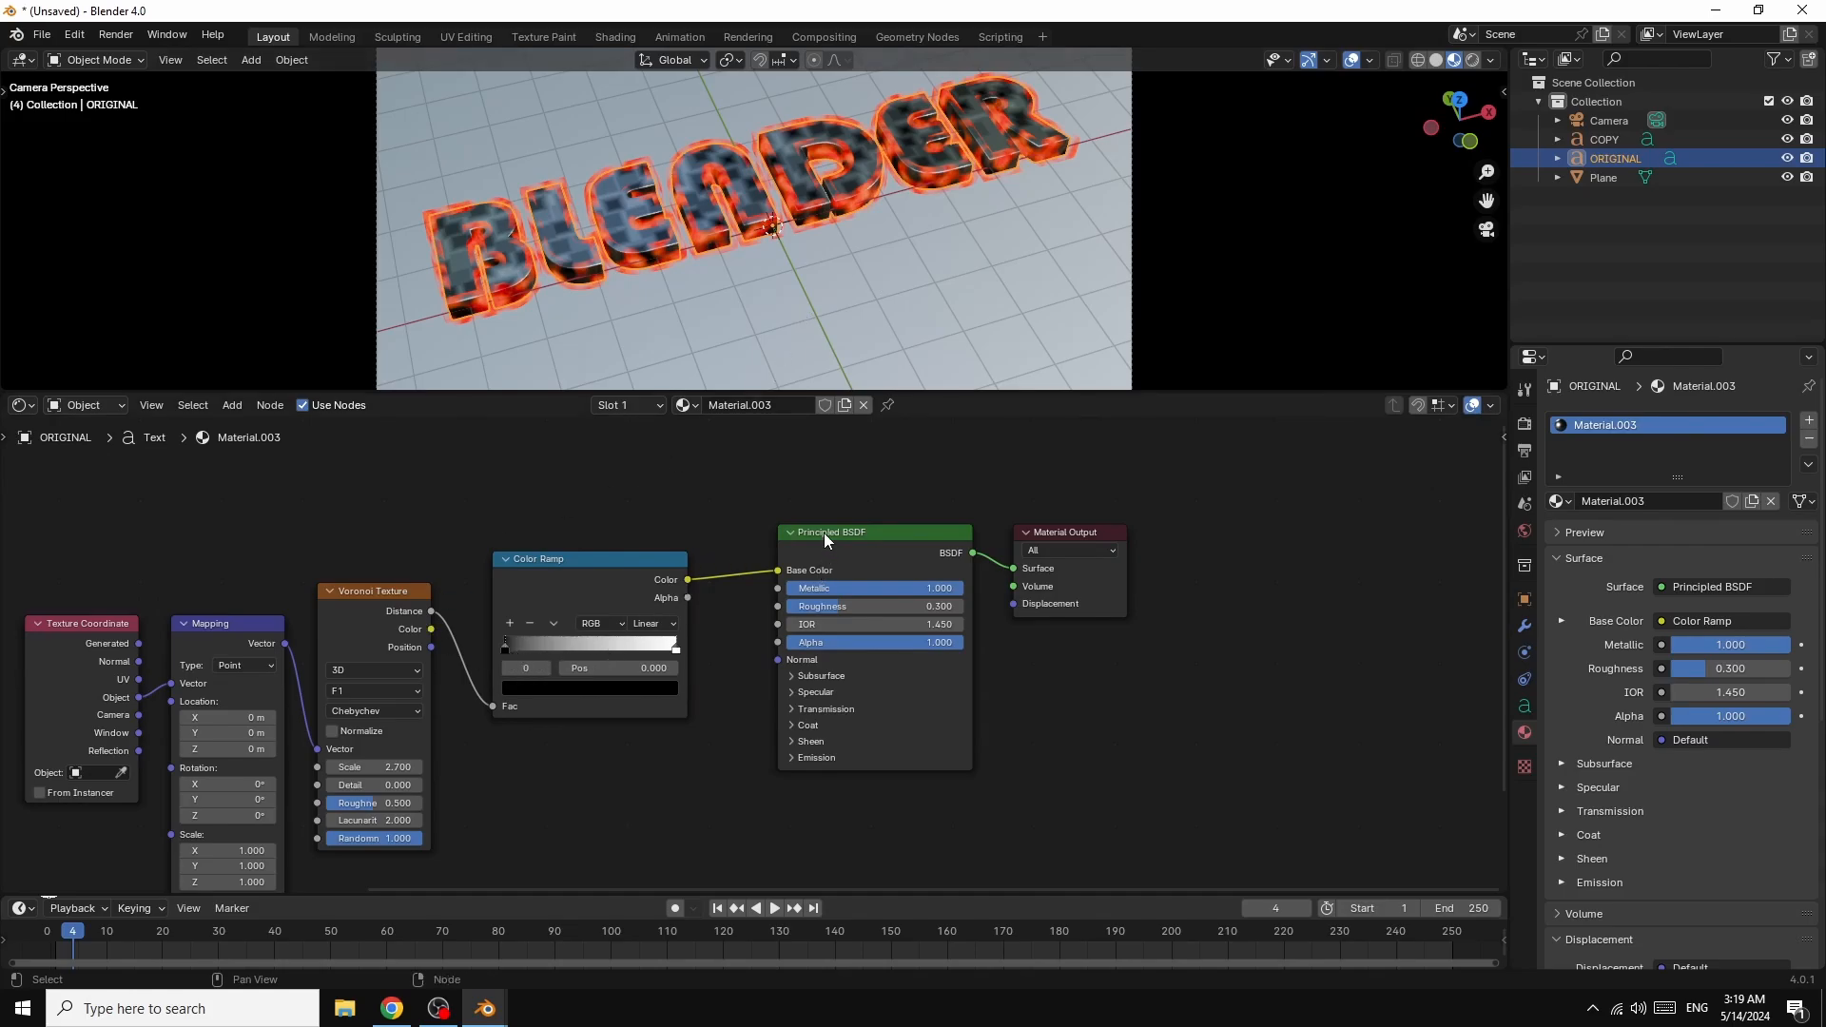
- Move the Color Ramp's black stop to position 0.232 and lighten it to a grey with Value 0.367
left_click_drag(826, 540, 841, 537)
left_click_drag(522, 652, 575, 630)
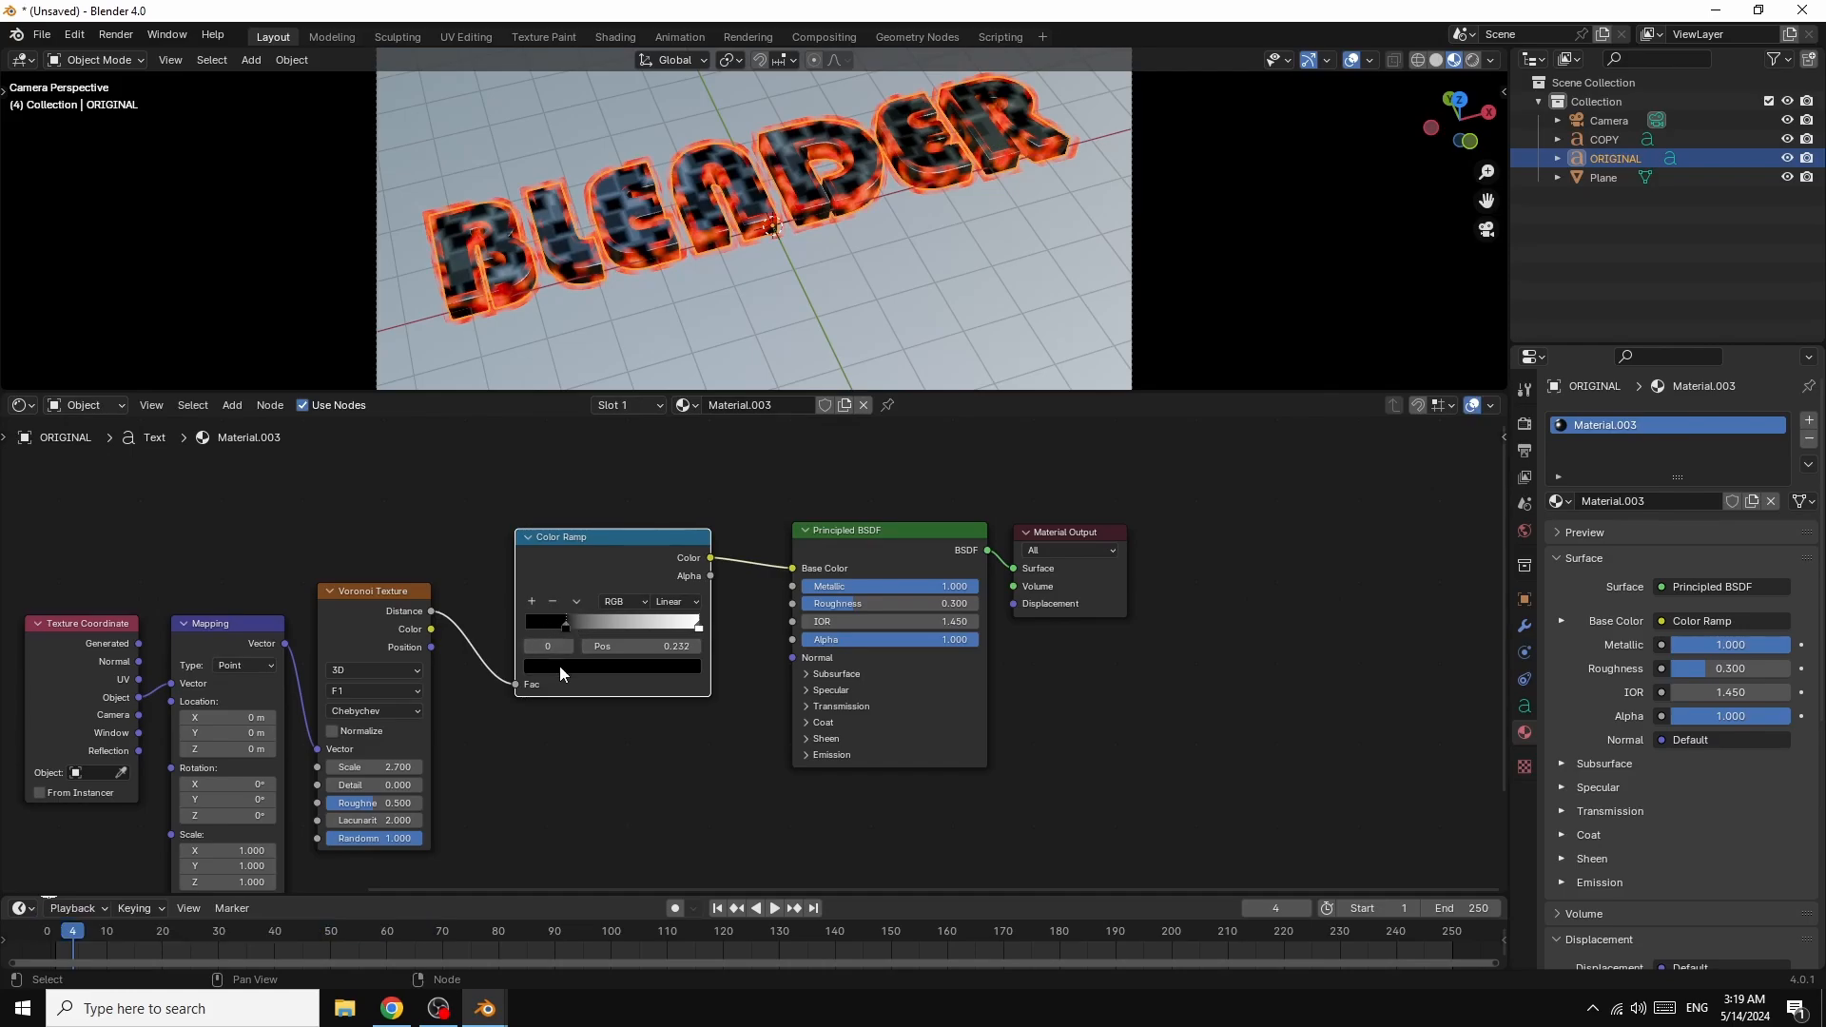
left_click(552, 666)
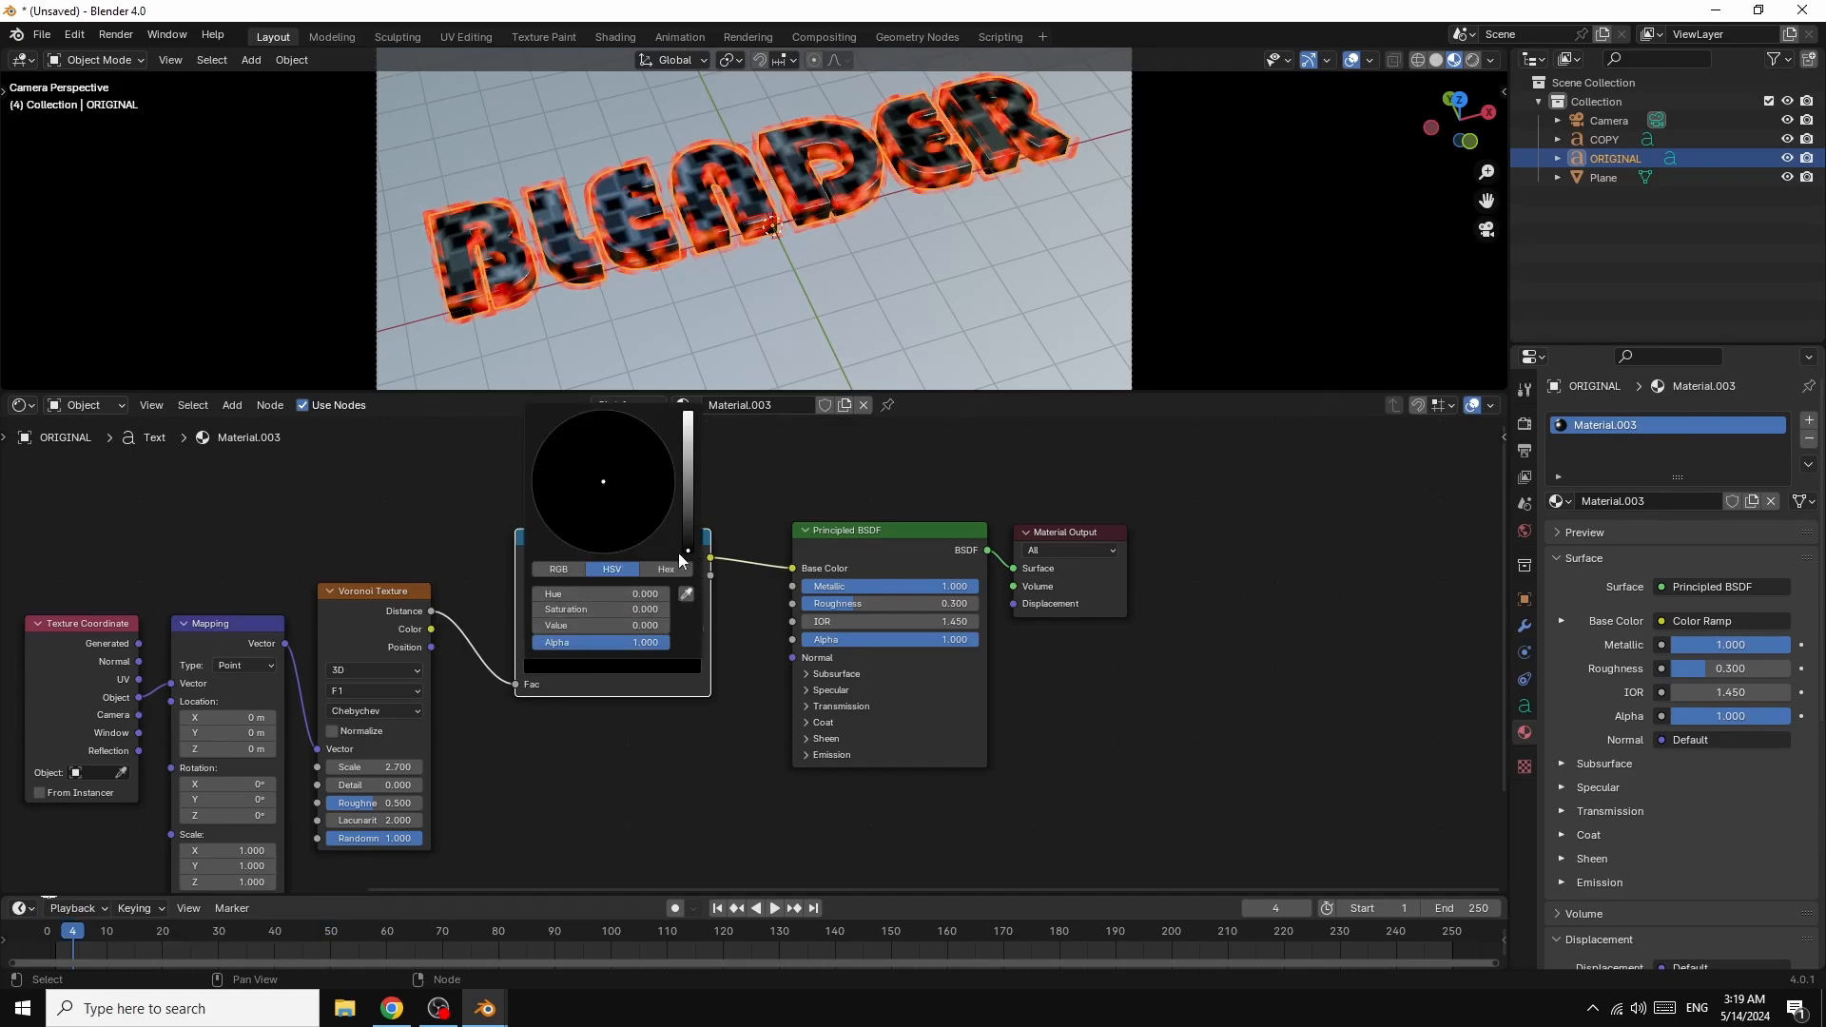
left_click_drag(688, 557, 688, 449)
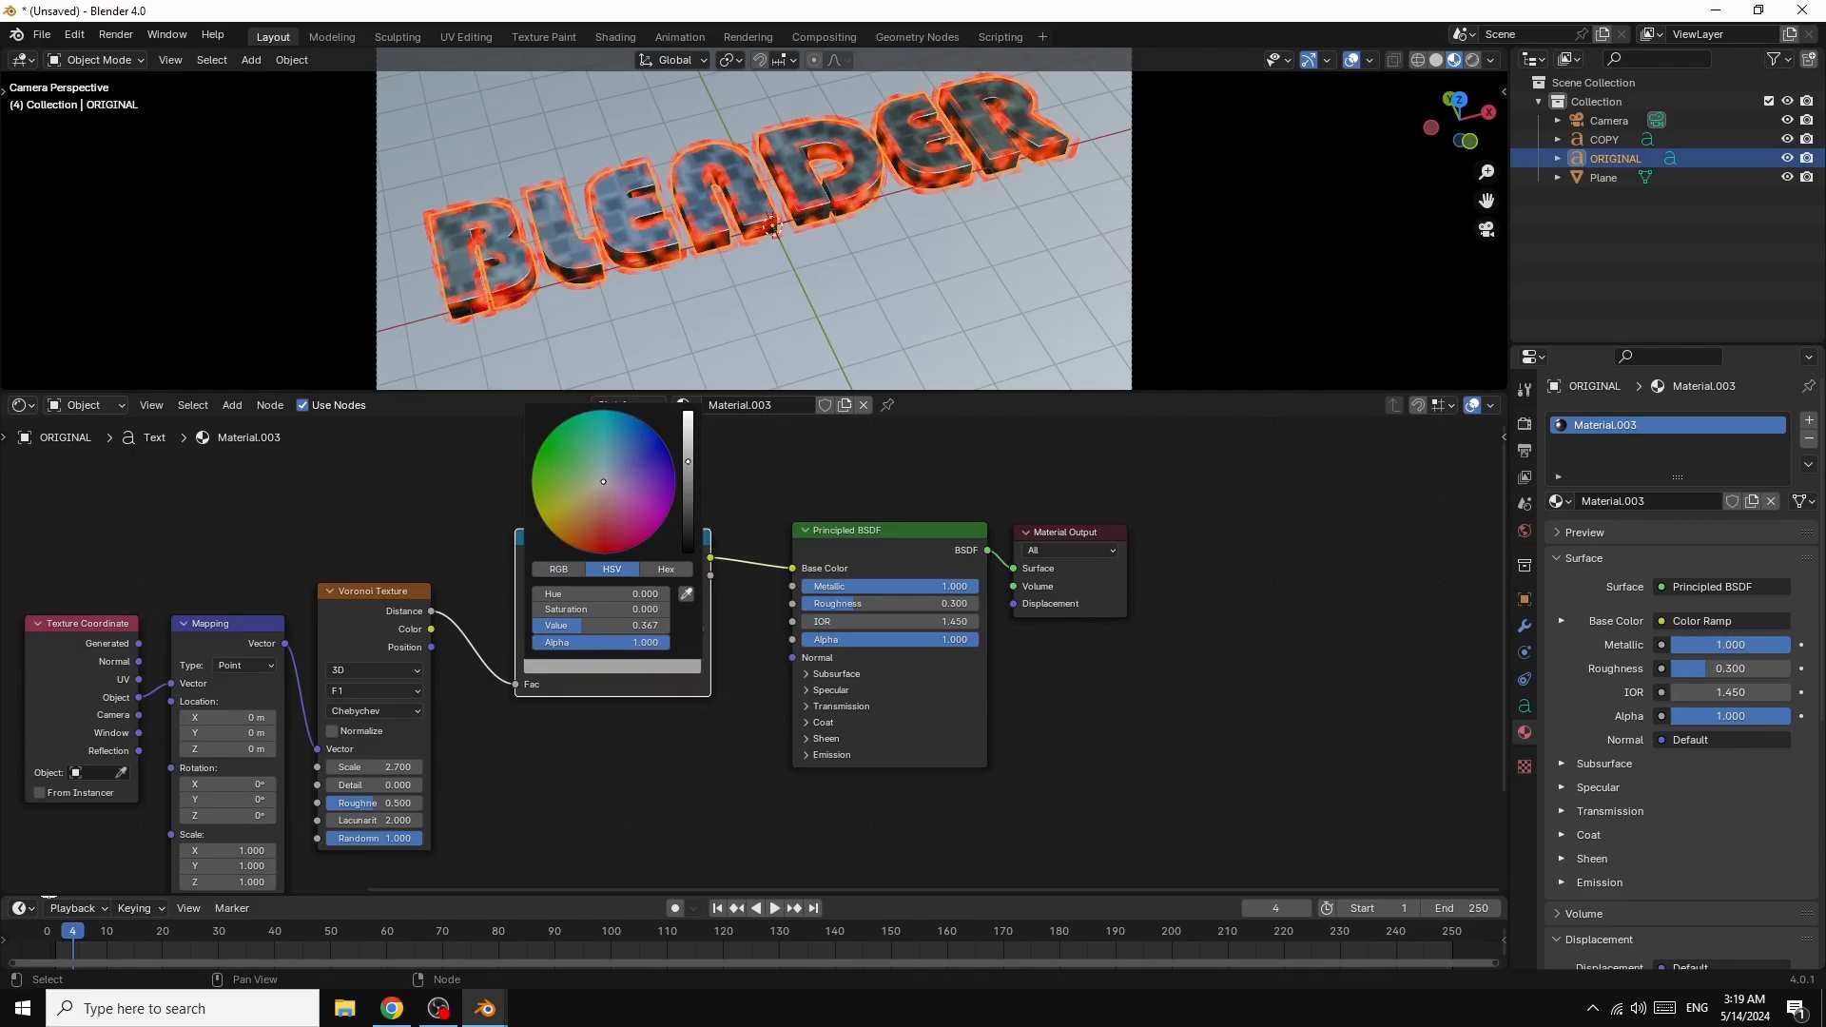
- Set the Roughness of the plane's Principled BSDF to 0.150
left_click(932, 288)
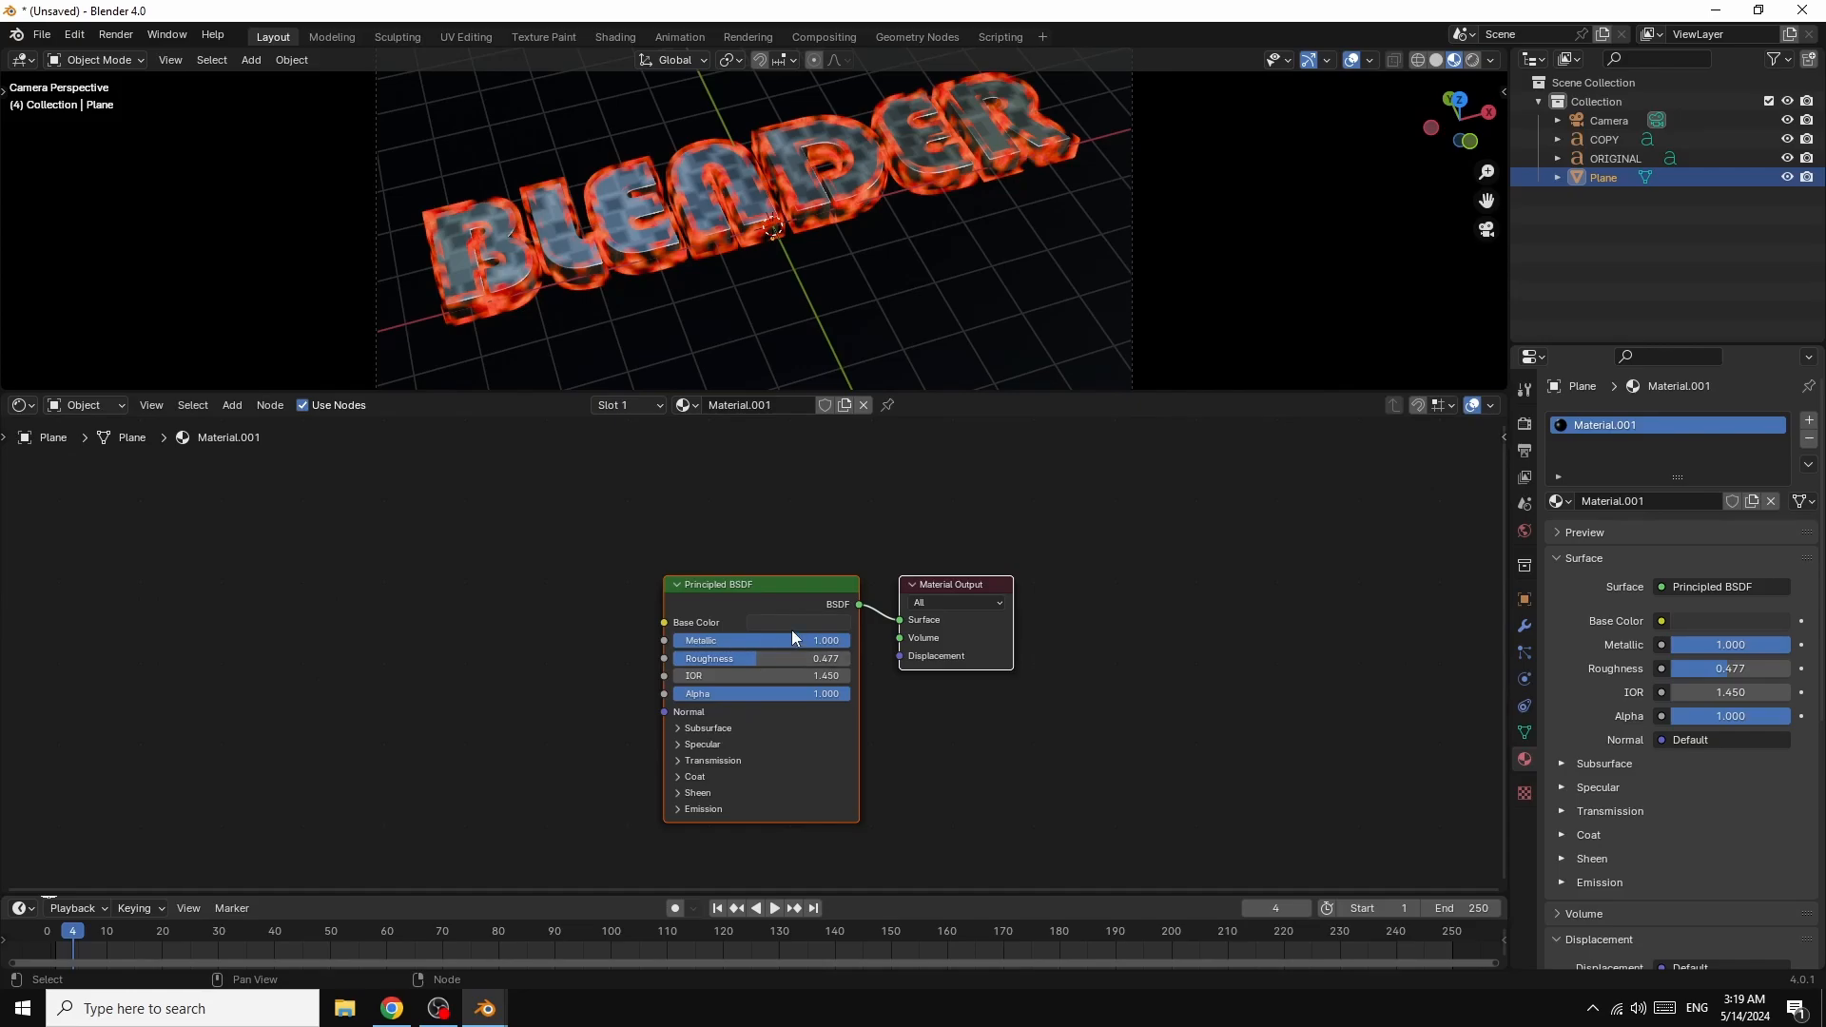
mouse_move(735, 659)
left_mouse_down()
mouse_move(682, 660)
mouse_move(698, 659)
left_mouse_up()
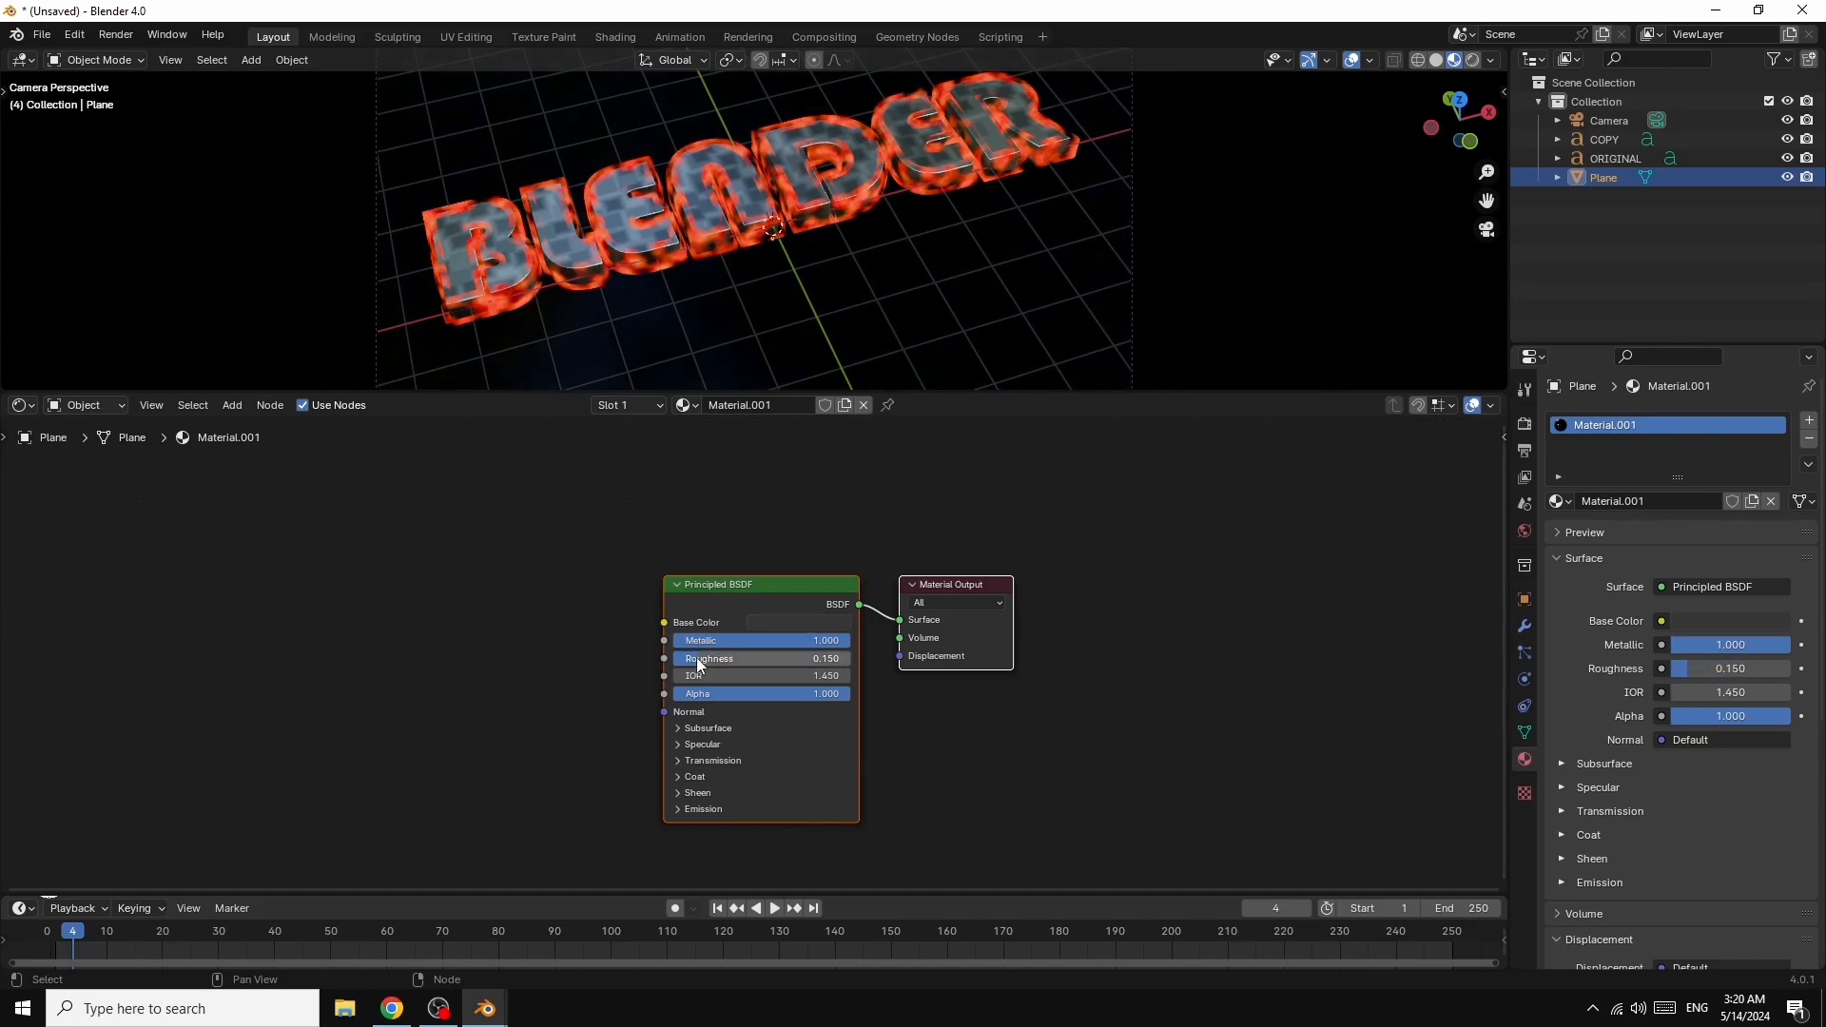
- Set the Scale of the ORIGINAL text's Voronoi Texture to 2.1 and shift its Color Ramp node slightly
left_click(622, 215)
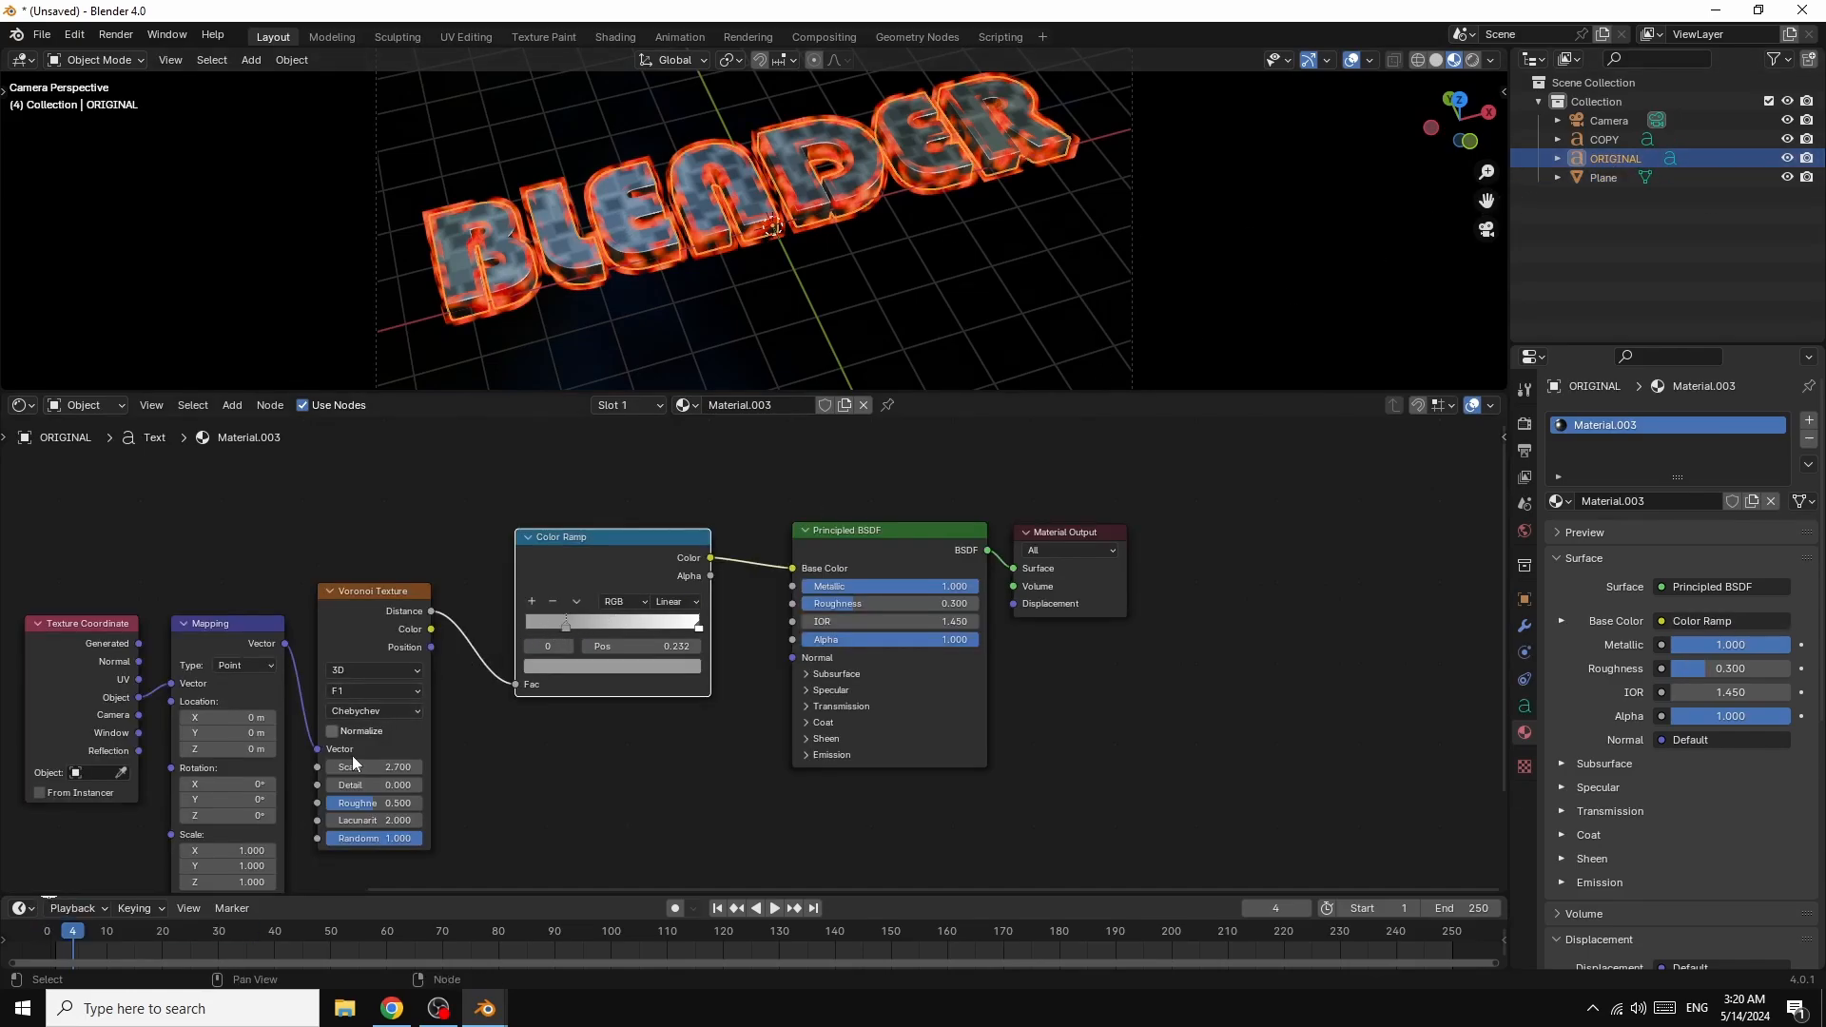
left_click_drag(352, 763, 333, 763)
left_click_drag(555, 536, 536, 528)
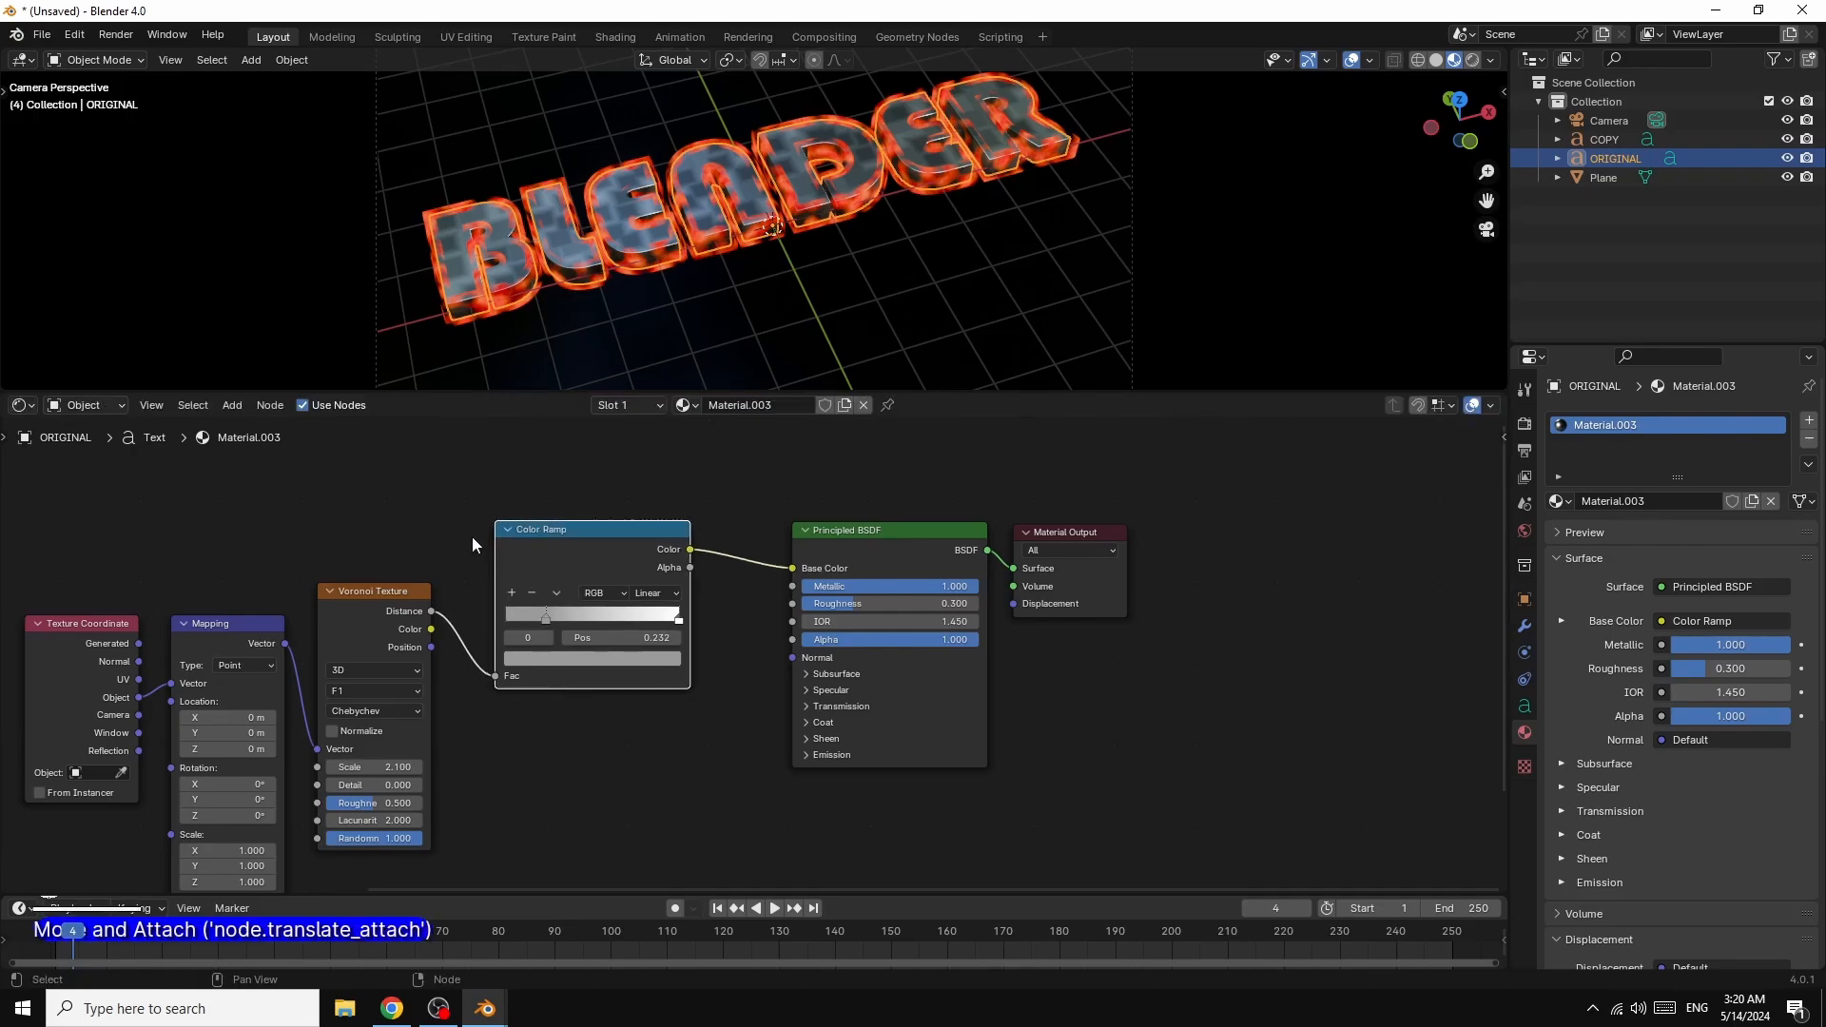
- Route the Voronoi Distance through a new Bump node's Height into the Principled BSDF's Normal, and set the Voronoi Scale to 1.4
left_click(232, 406)
mouse_move(286, 527)
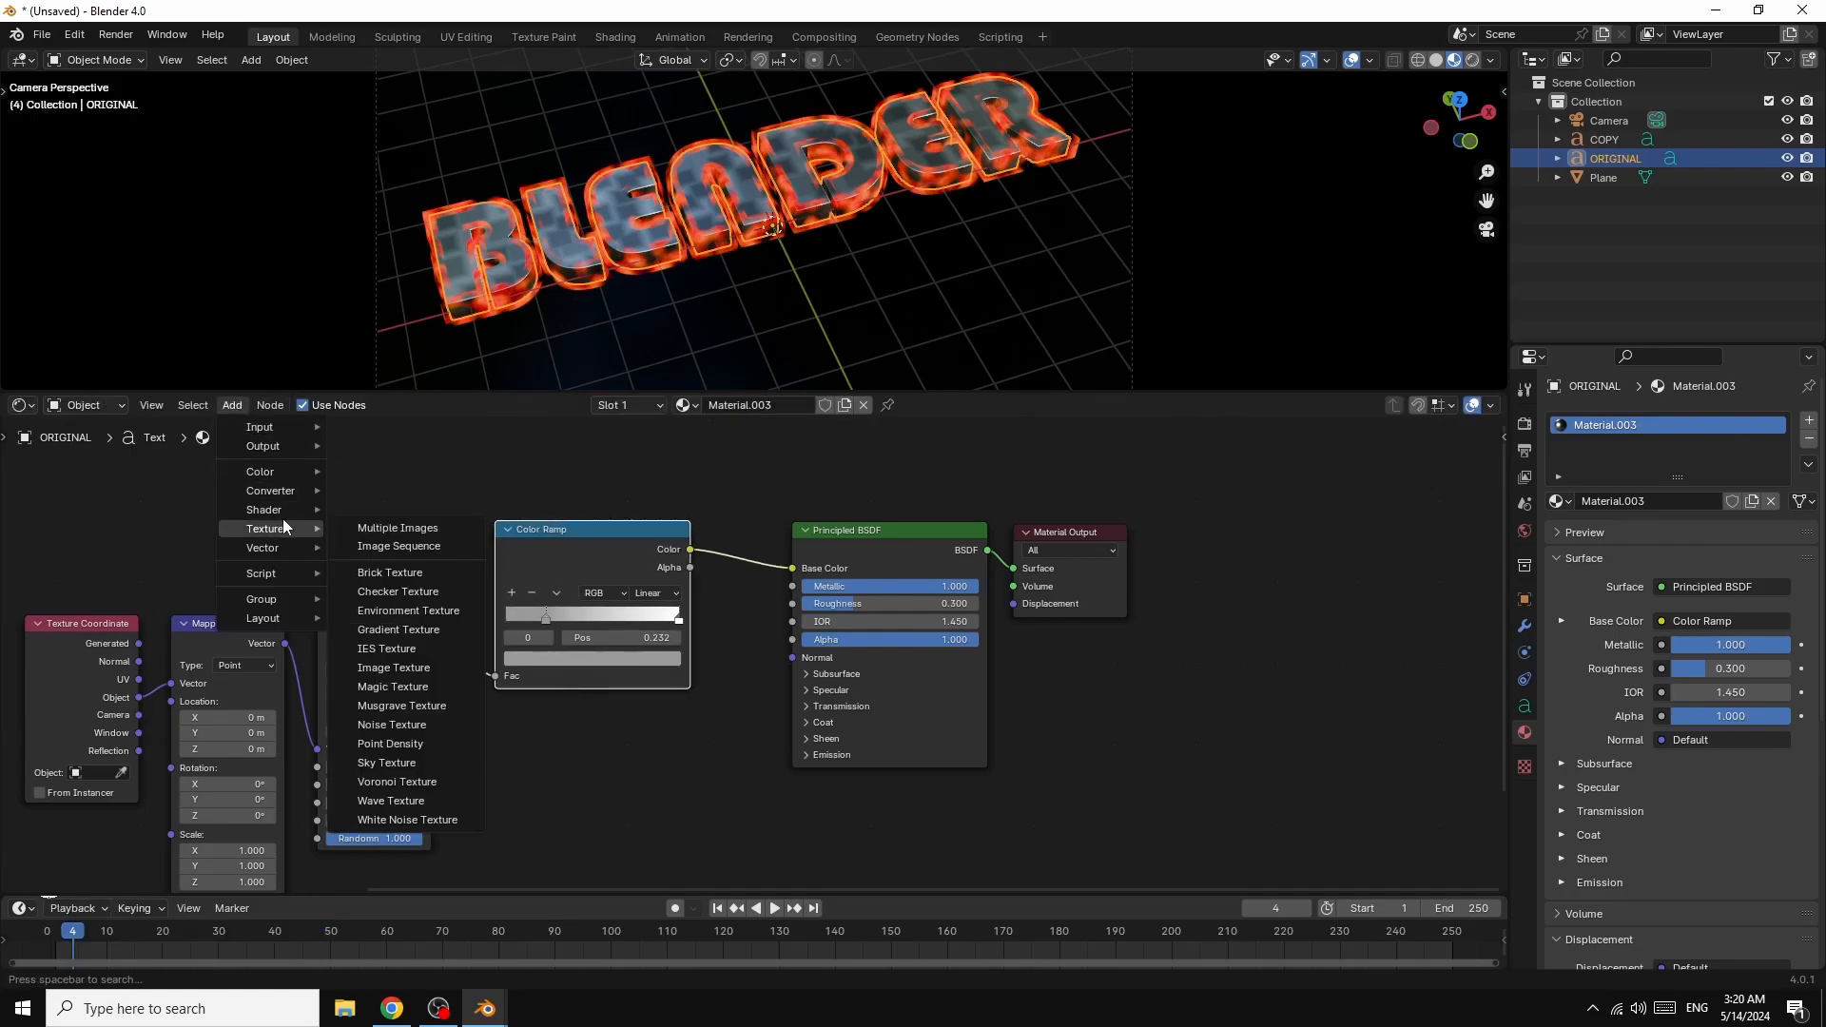
mouse_move(269, 556)
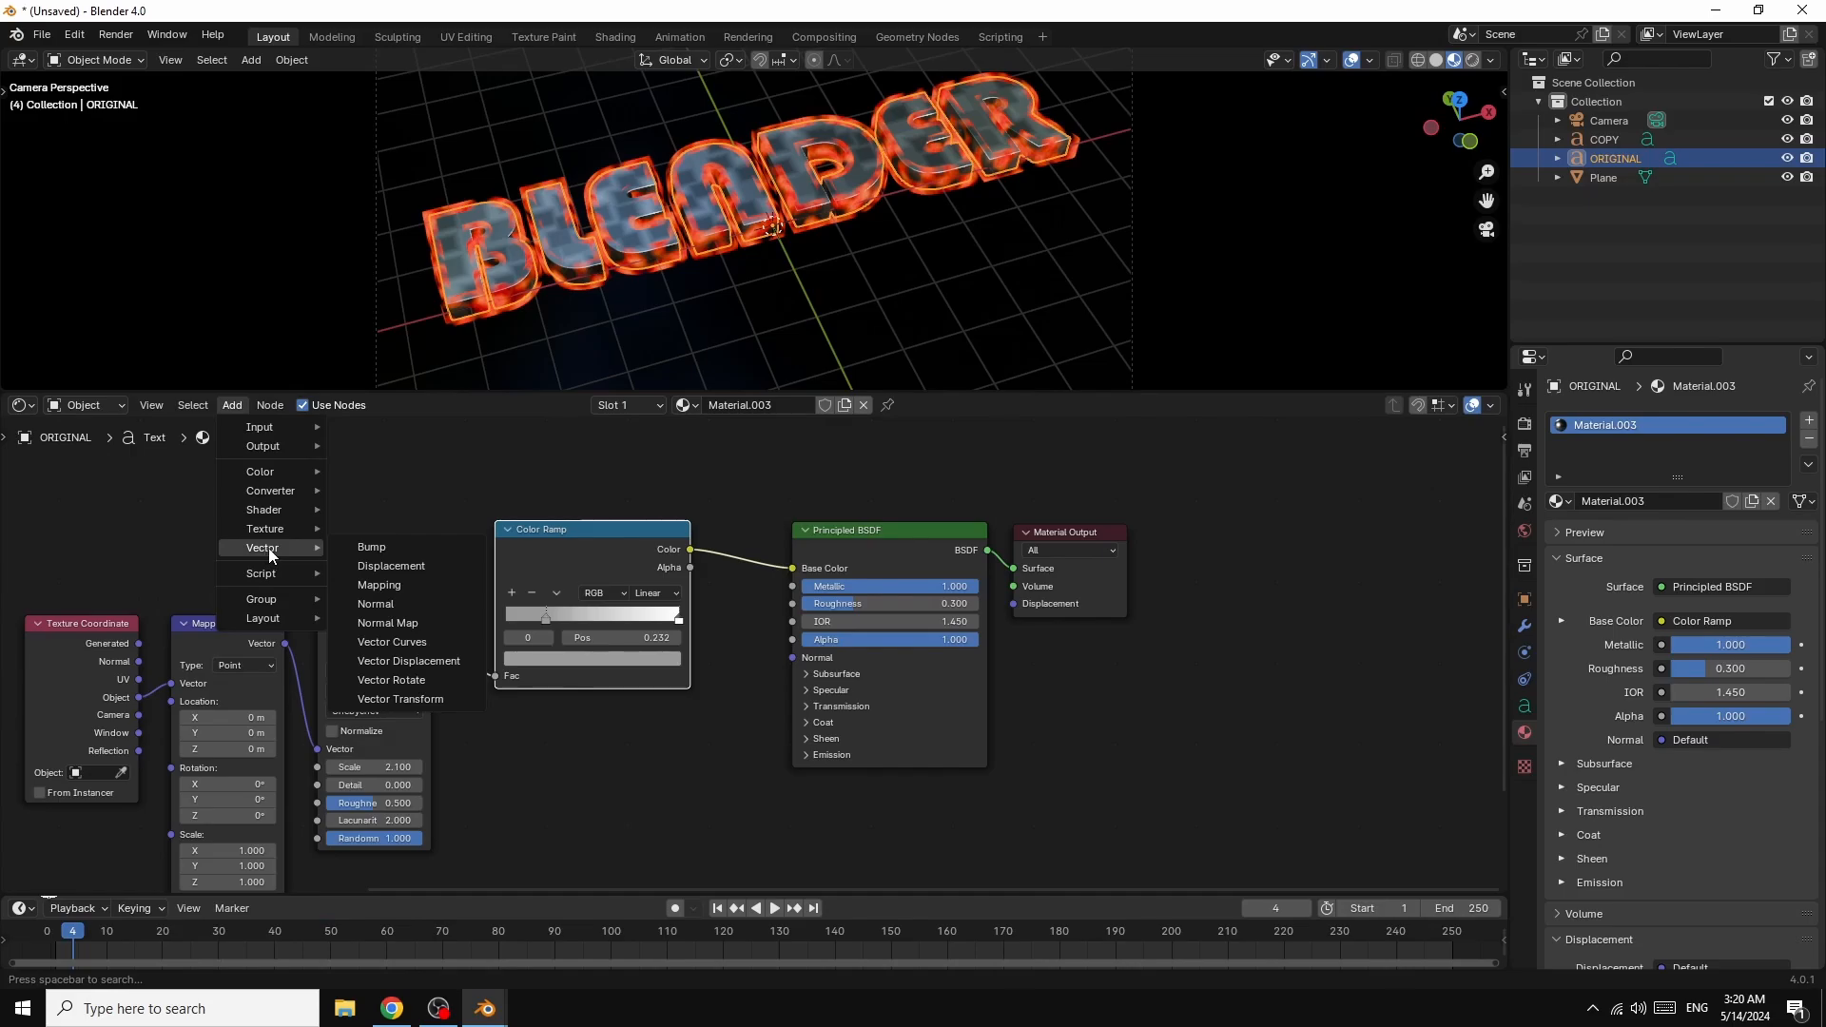
left_click(373, 547)
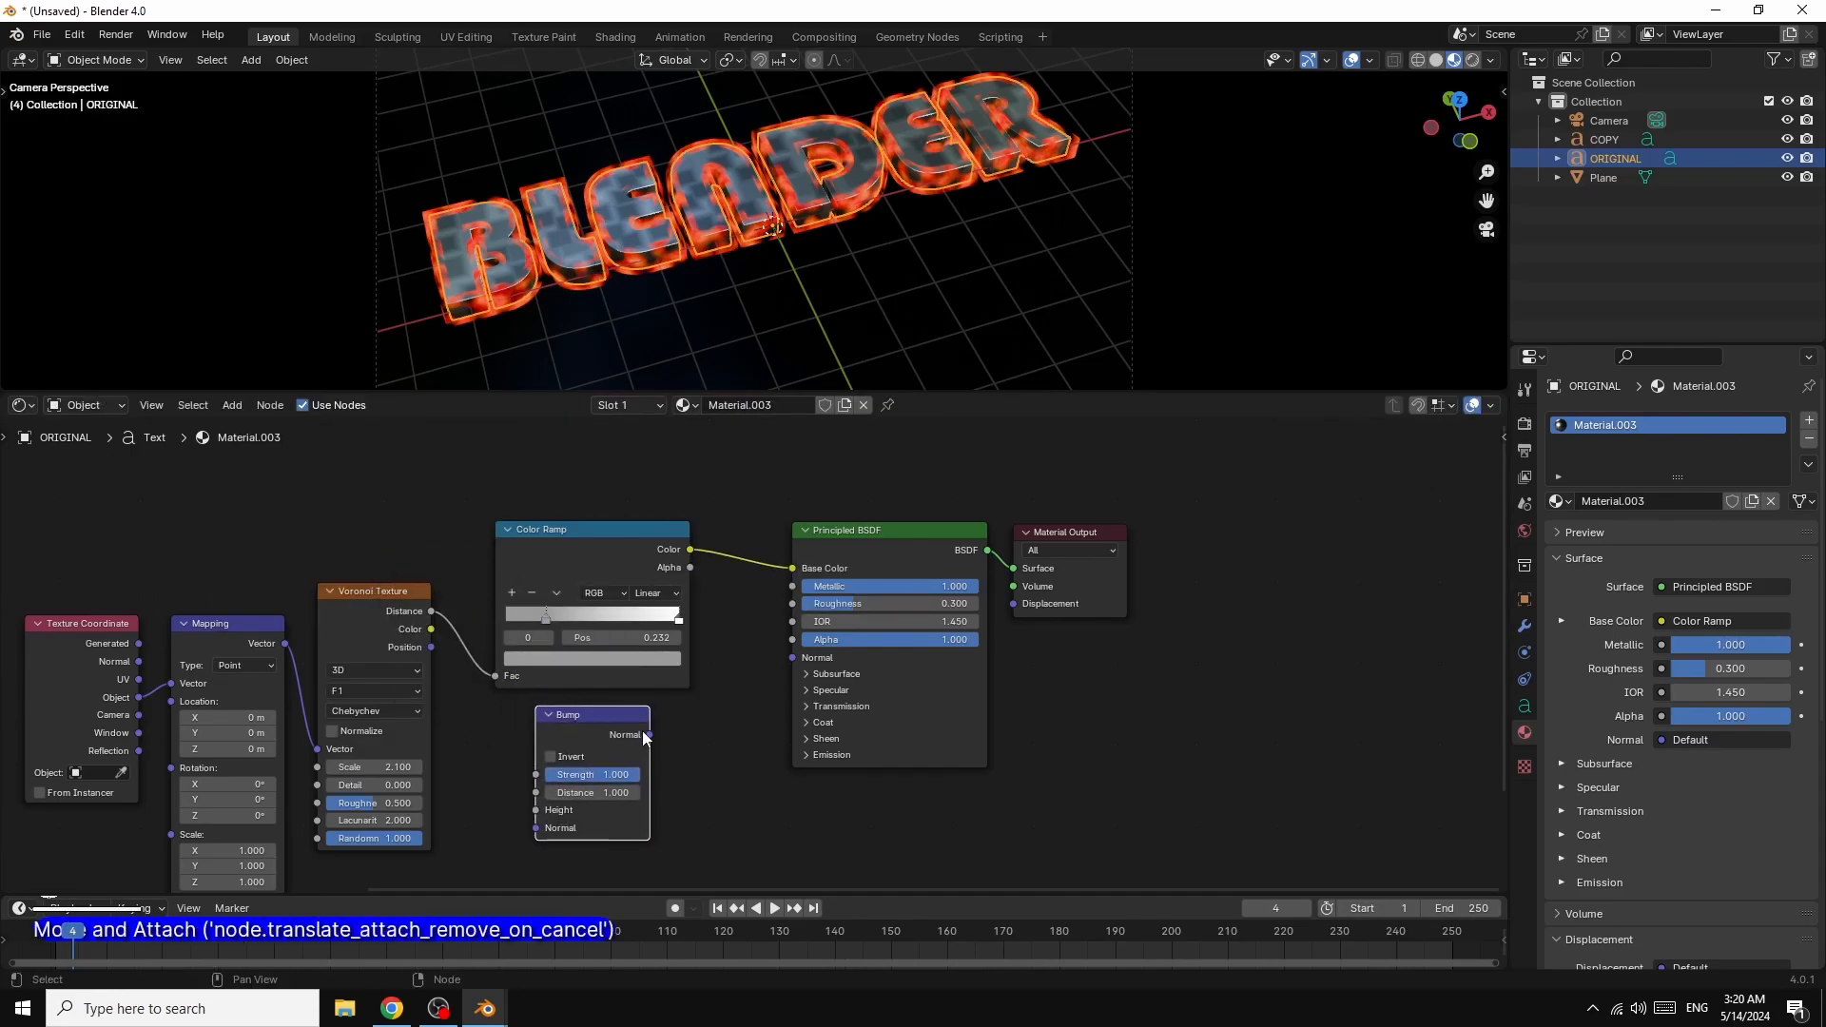
left_click_drag(650, 735, 792, 657)
left_click_drag(594, 716, 681, 712)
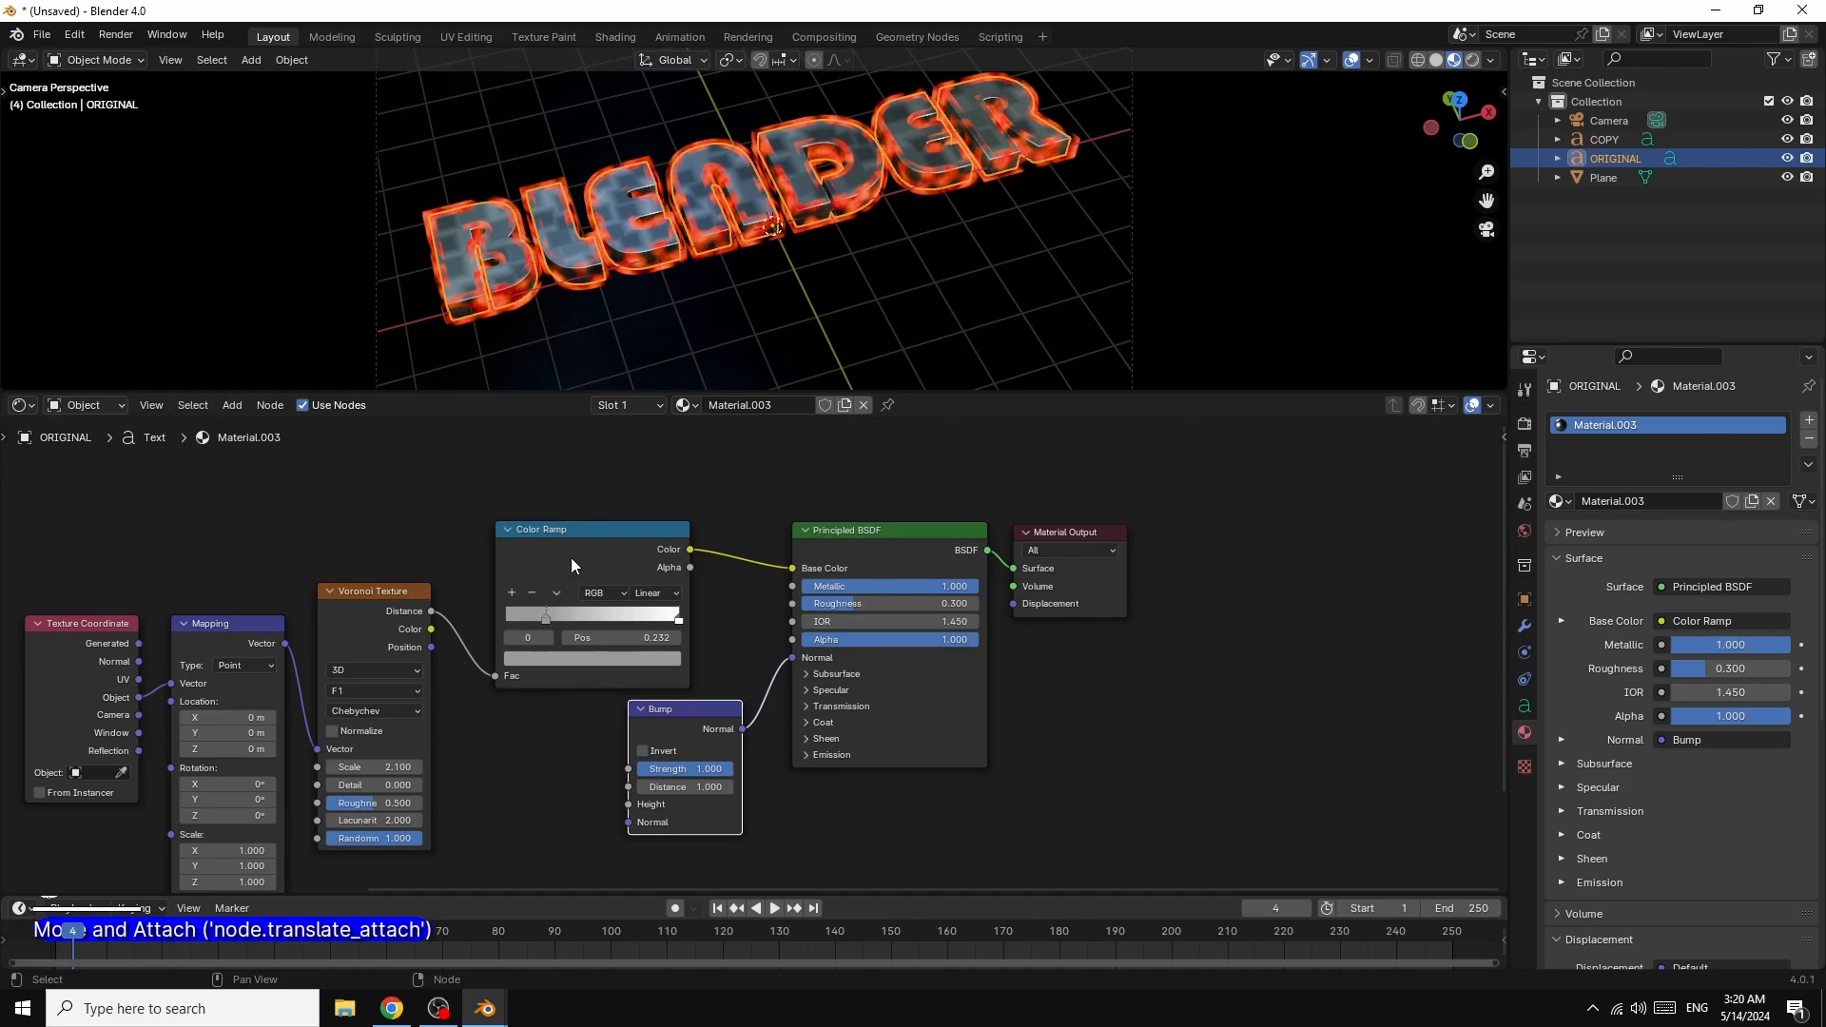
mouse_move(431, 613)
left_mouse_down()
mouse_move(578, 785)
mouse_move(628, 804)
left_mouse_up()
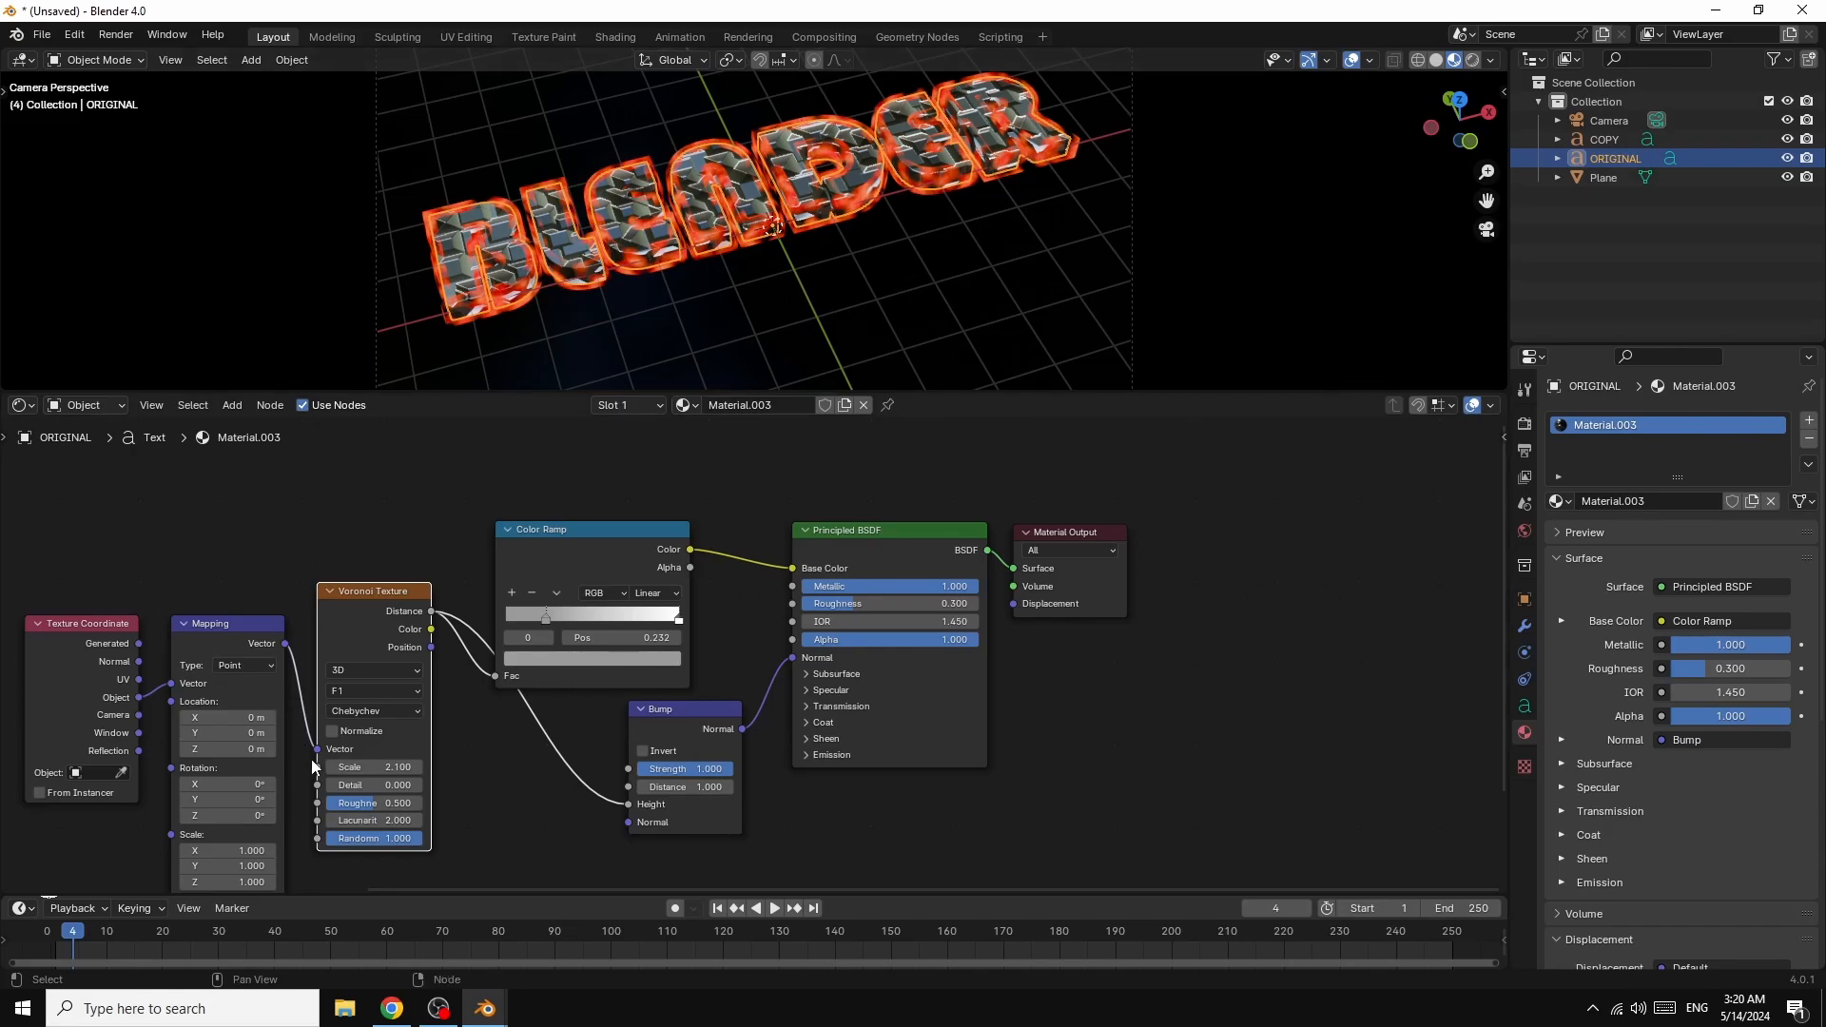
left_click_drag(391, 767, 382, 766)
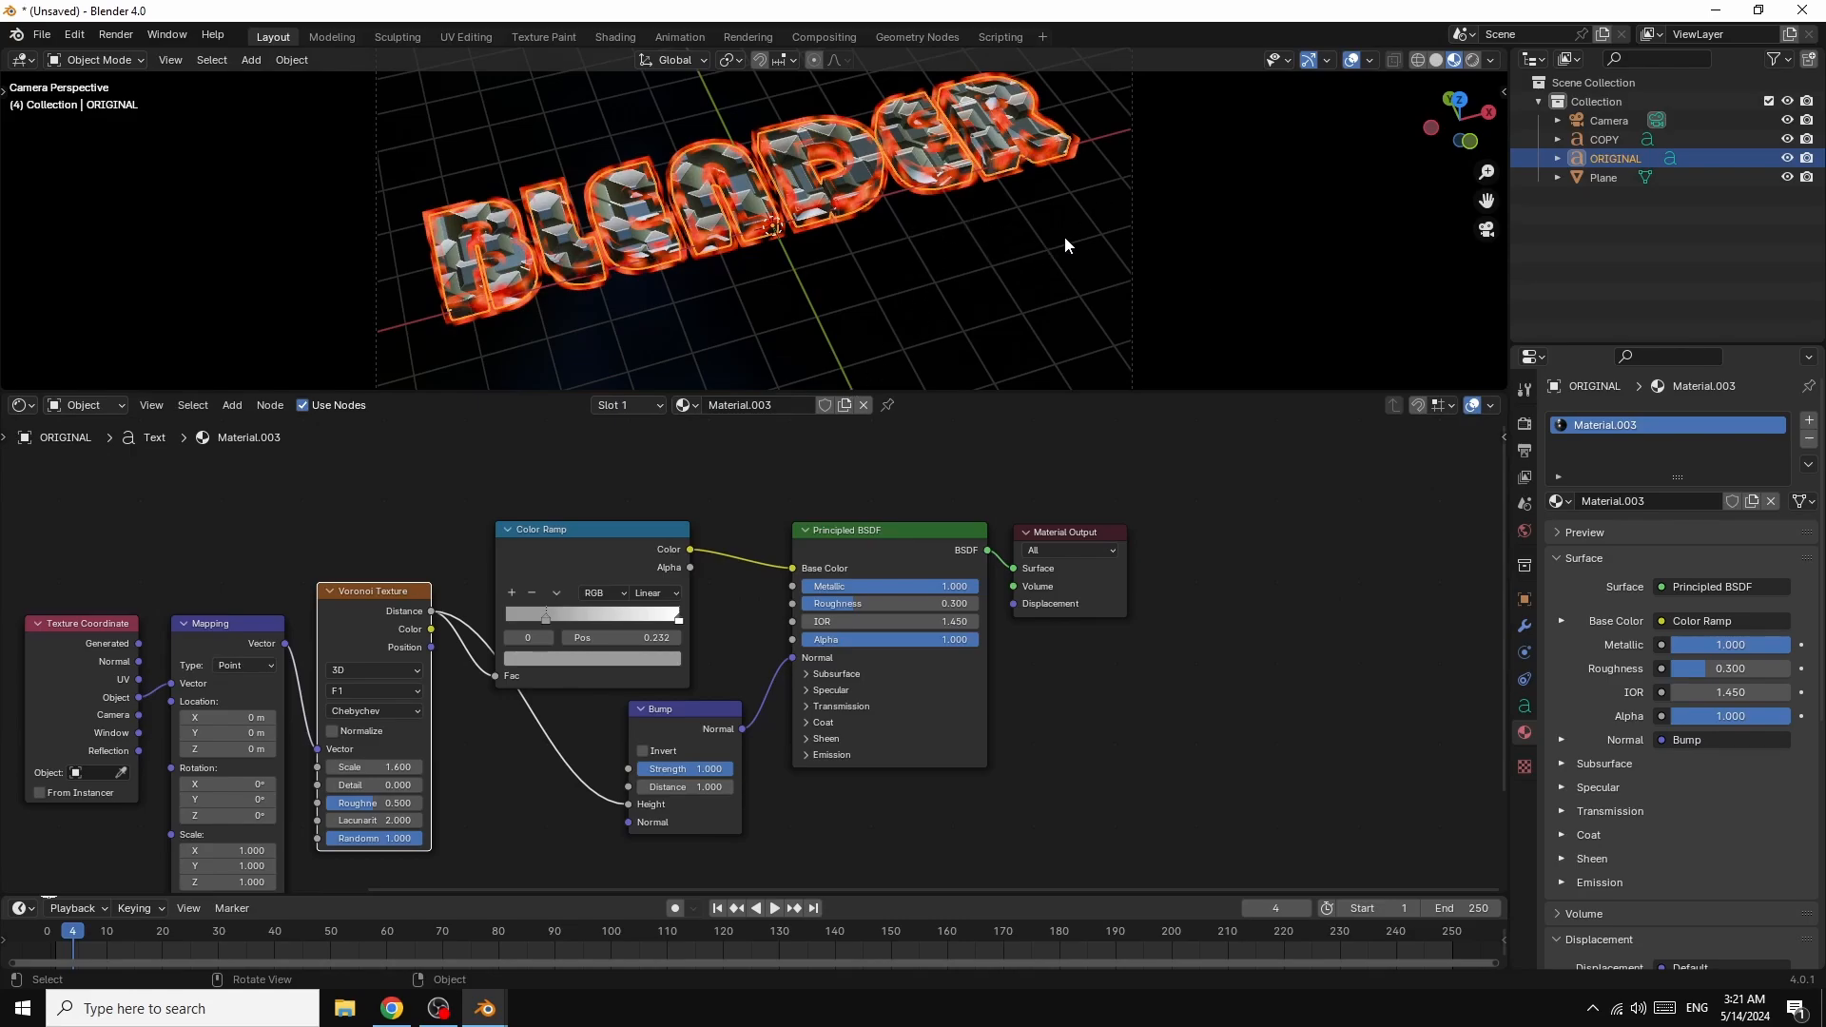
- Set the World Sky Texture's Sun Elevation to 10° and show the viewport in Rendered shading
left_click(1009, 264)
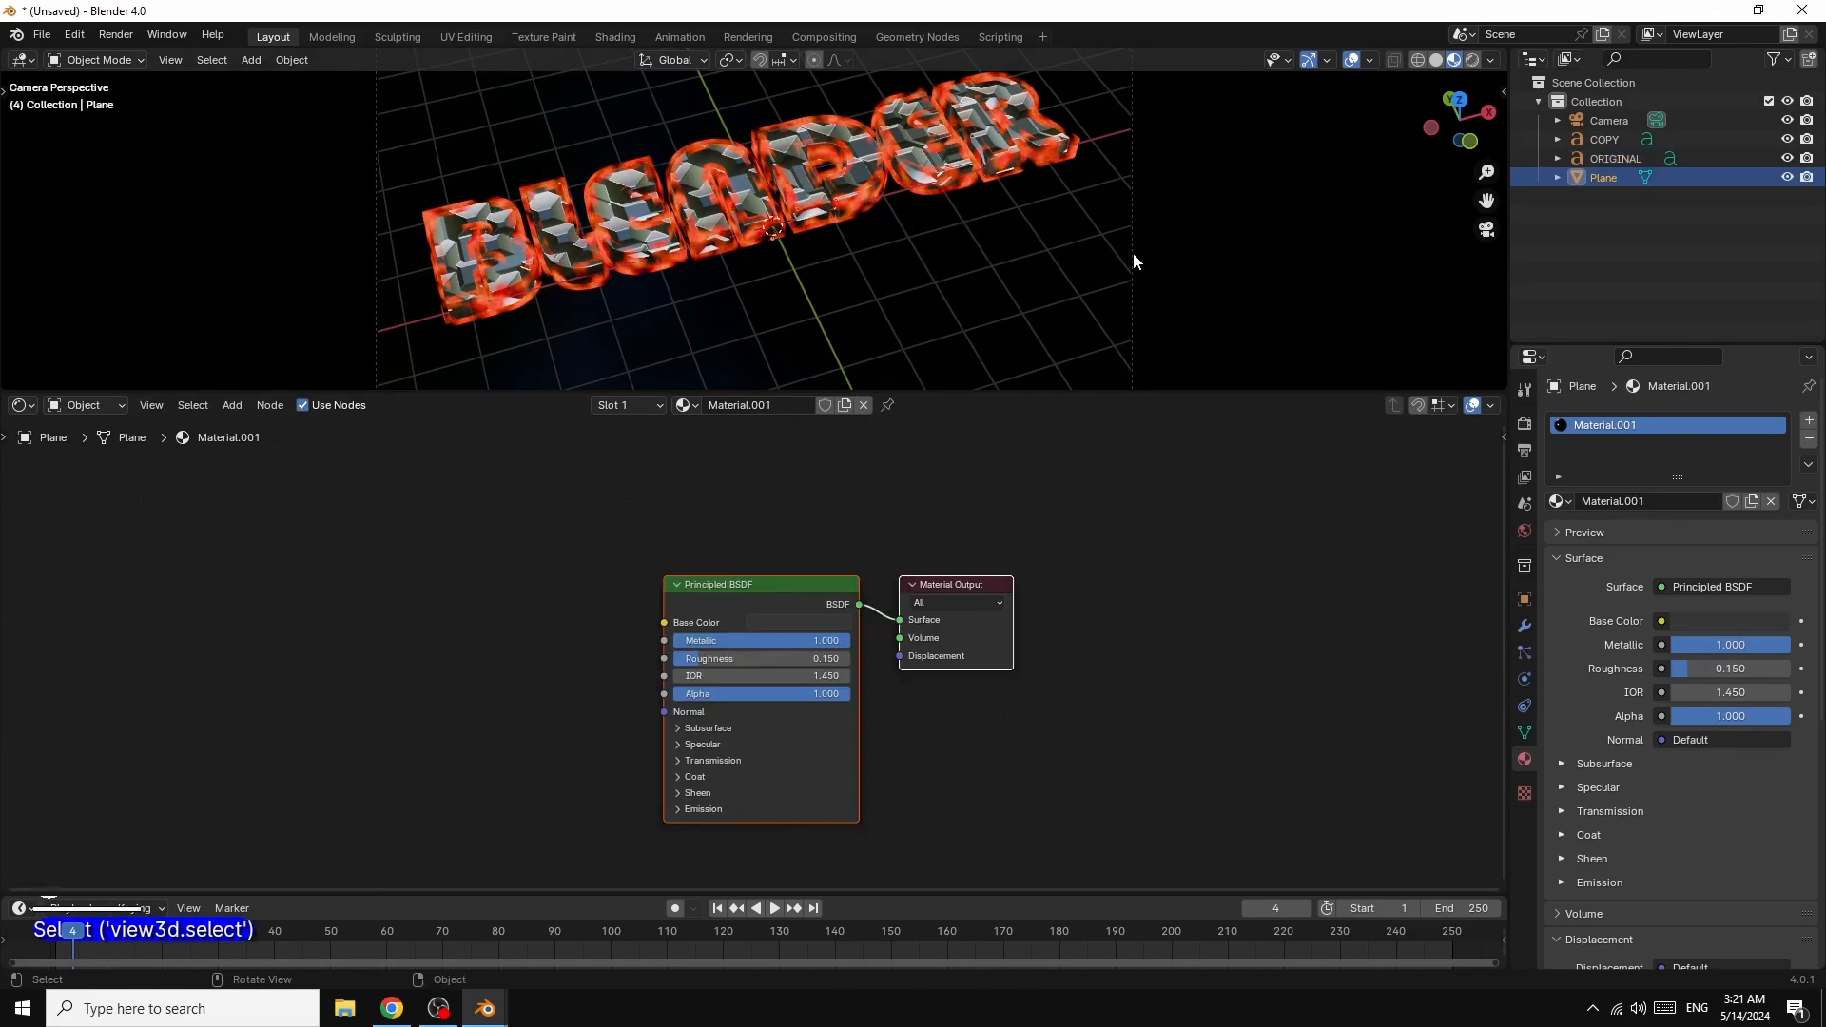
left_click(1525, 531)
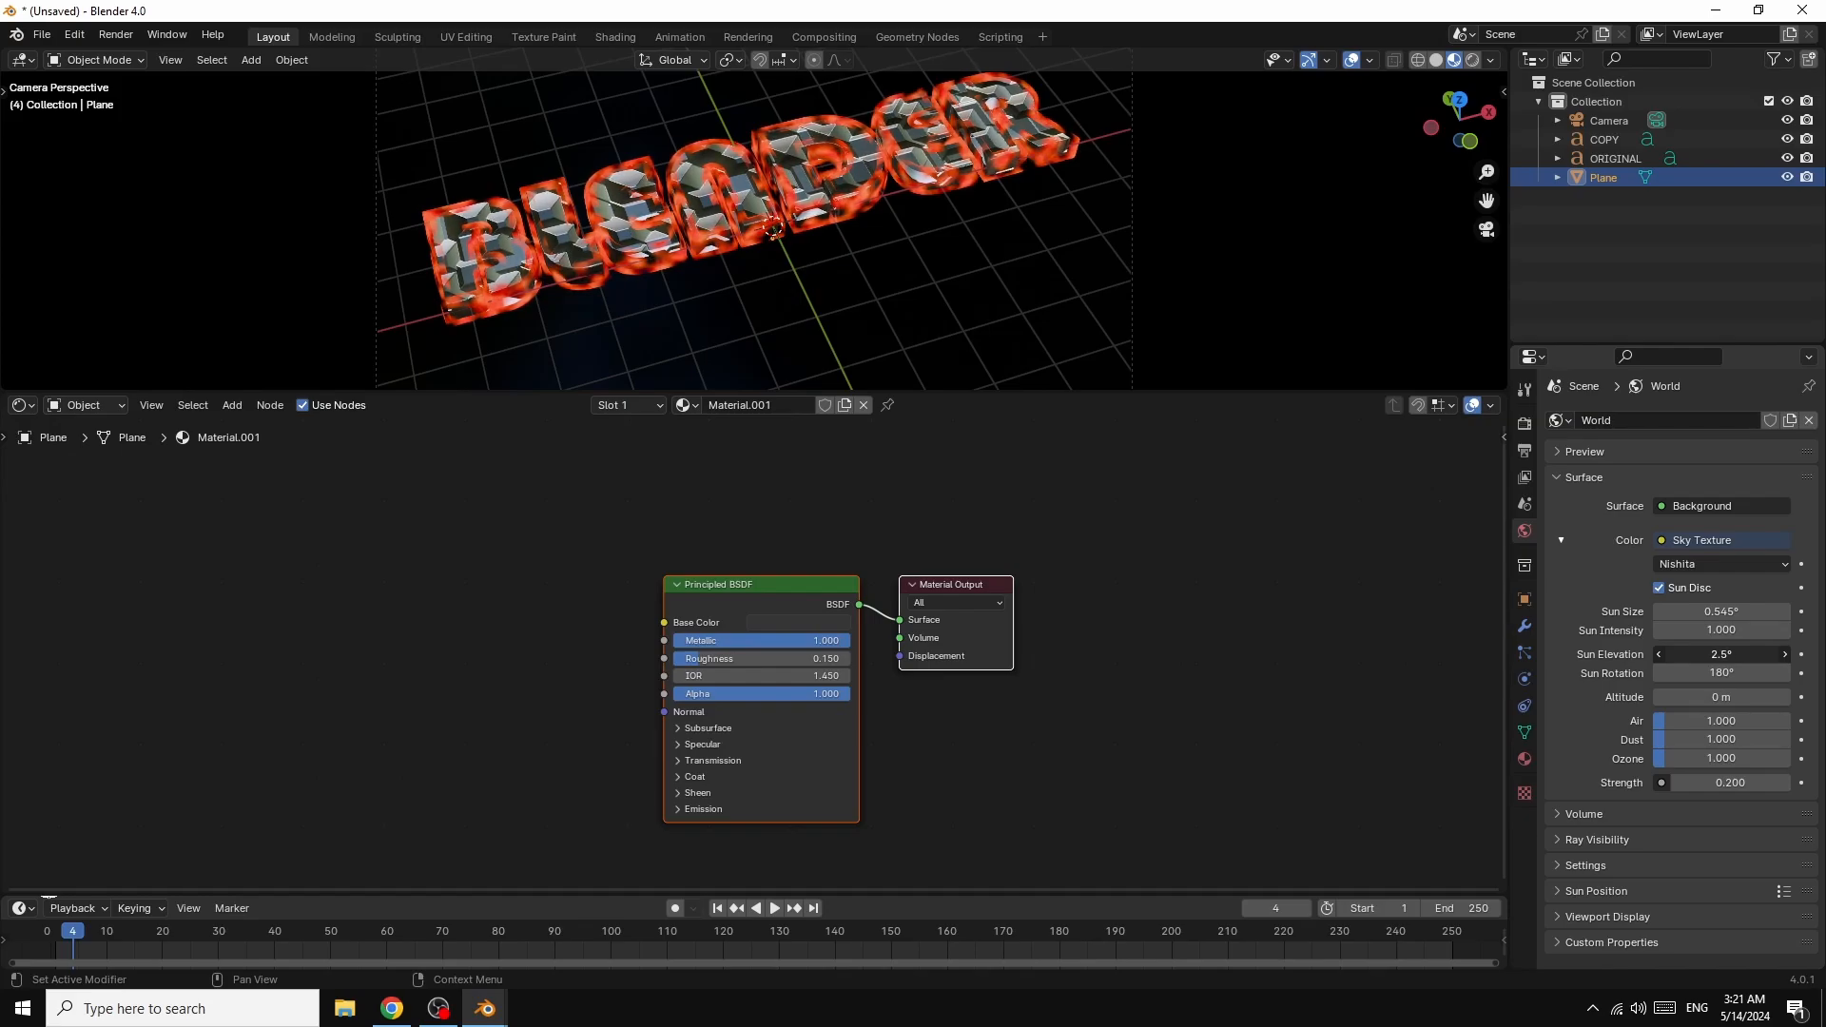
left_click_drag(1722, 654, 1725, 654)
left_click(1475, 62)
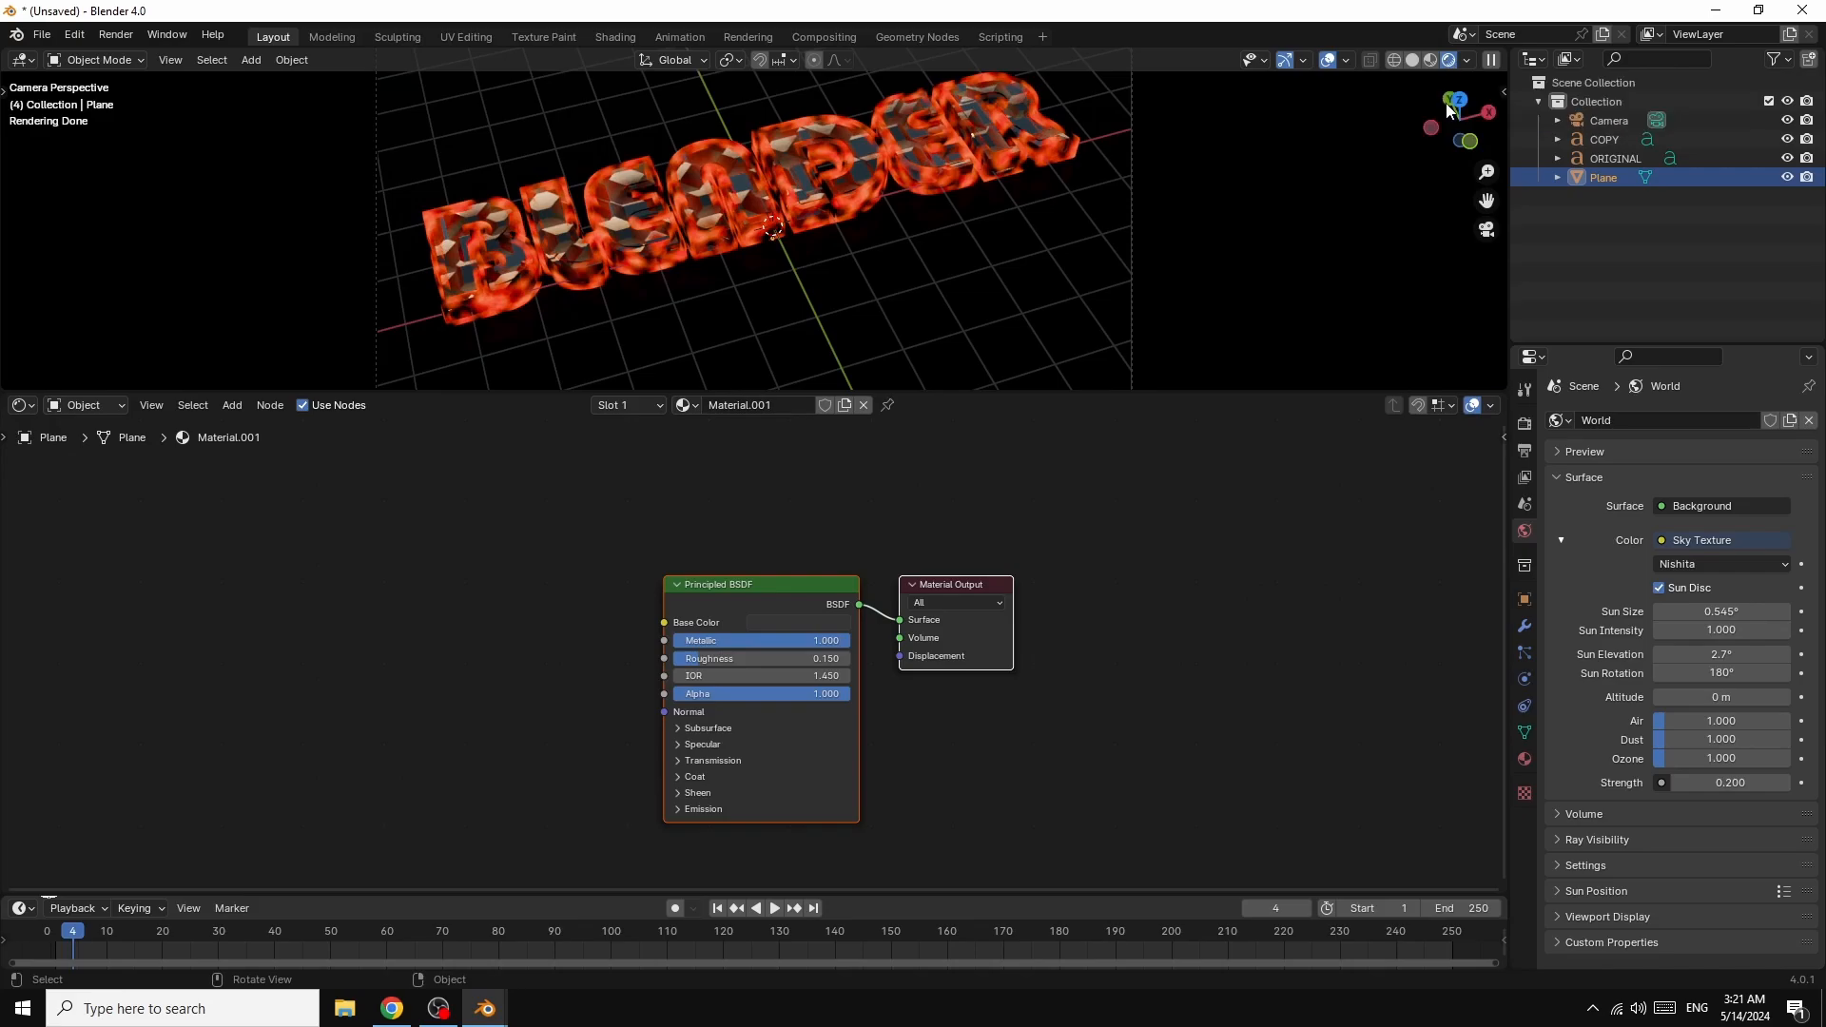
left_click_drag(1715, 655, 1746, 654)
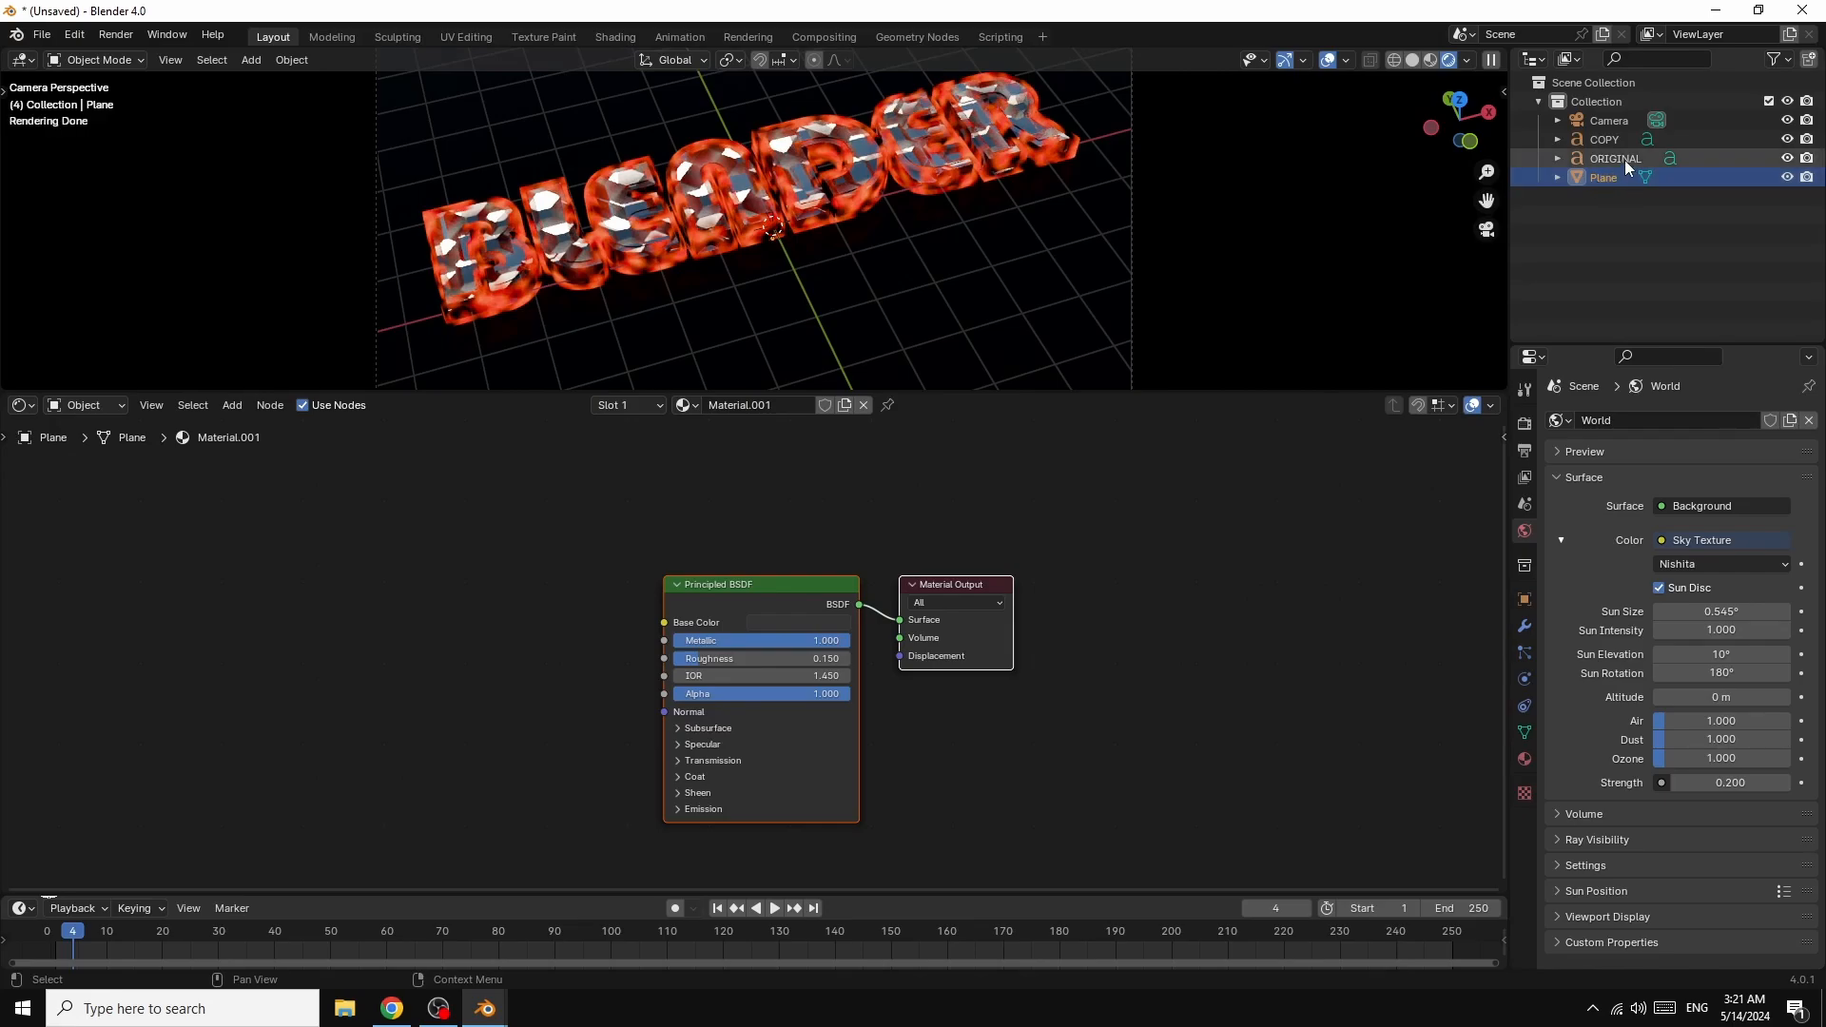
- In the COPY text's material, move the lower Color Ramp's orange stop to 0.686 and set the Emission Strength to 1.8
left_click(1600, 140)
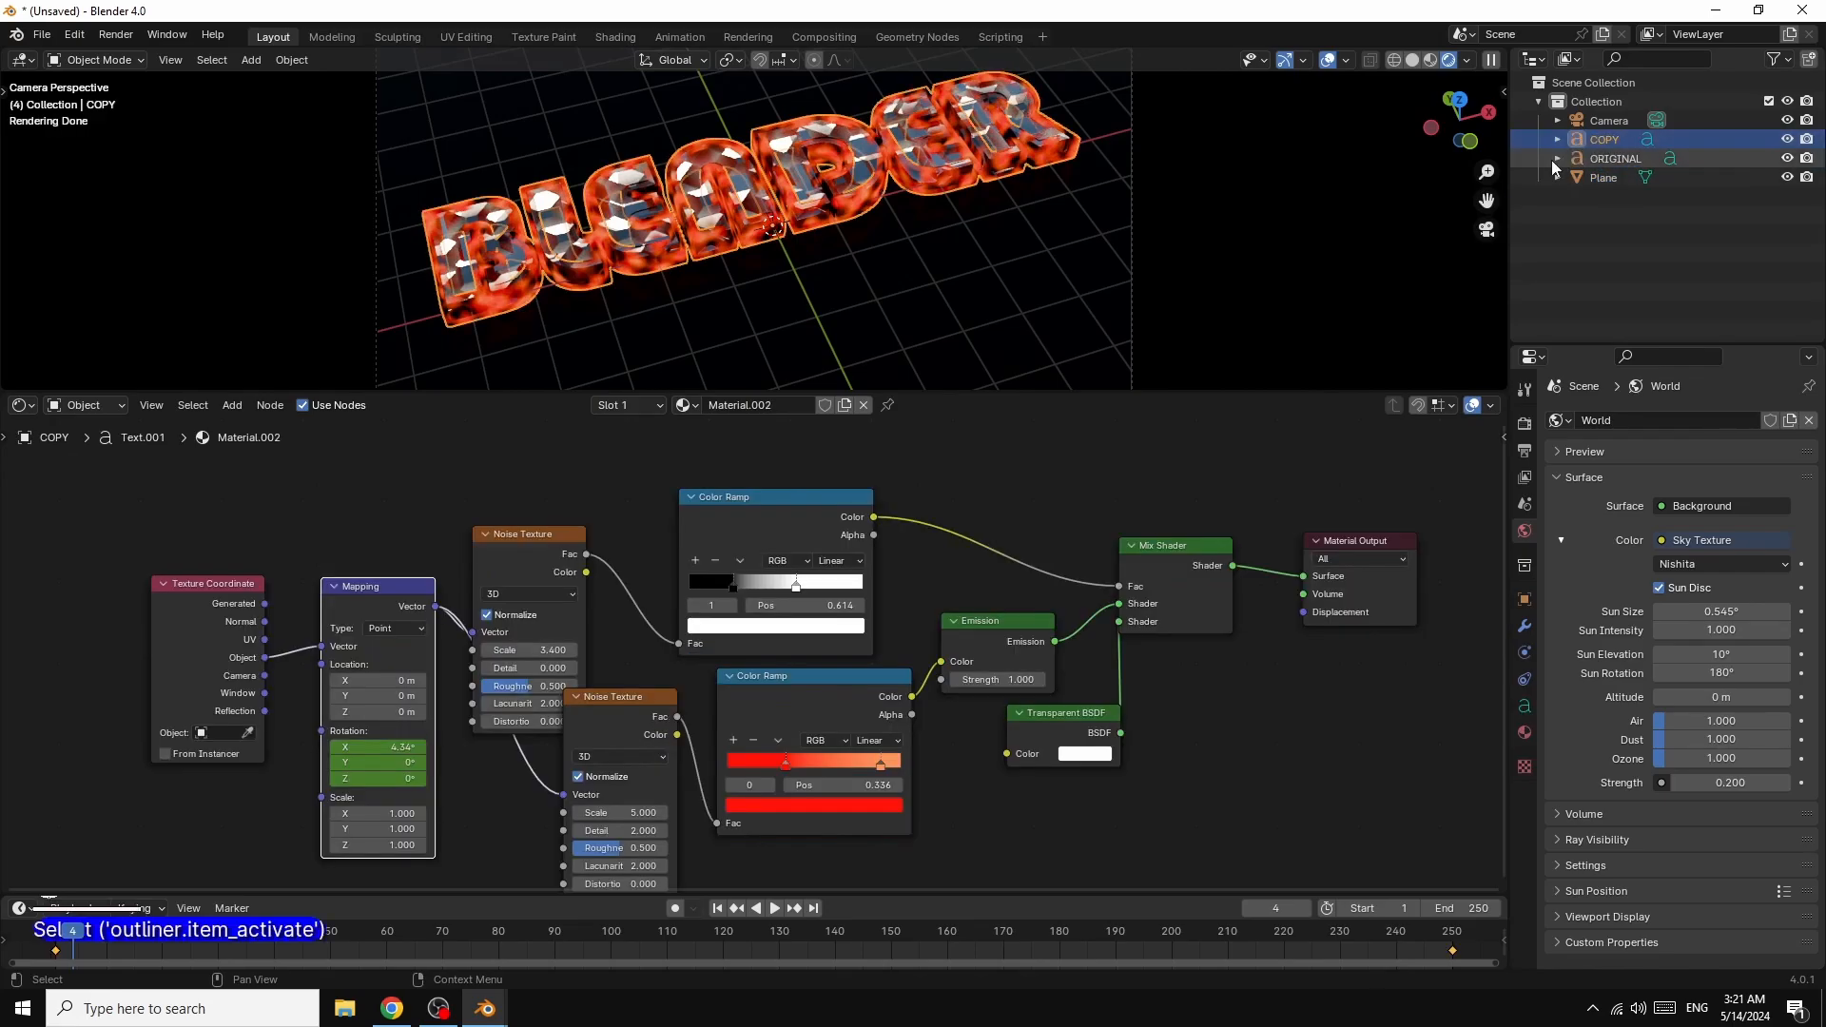
left_click_drag(879, 766, 842, 772)
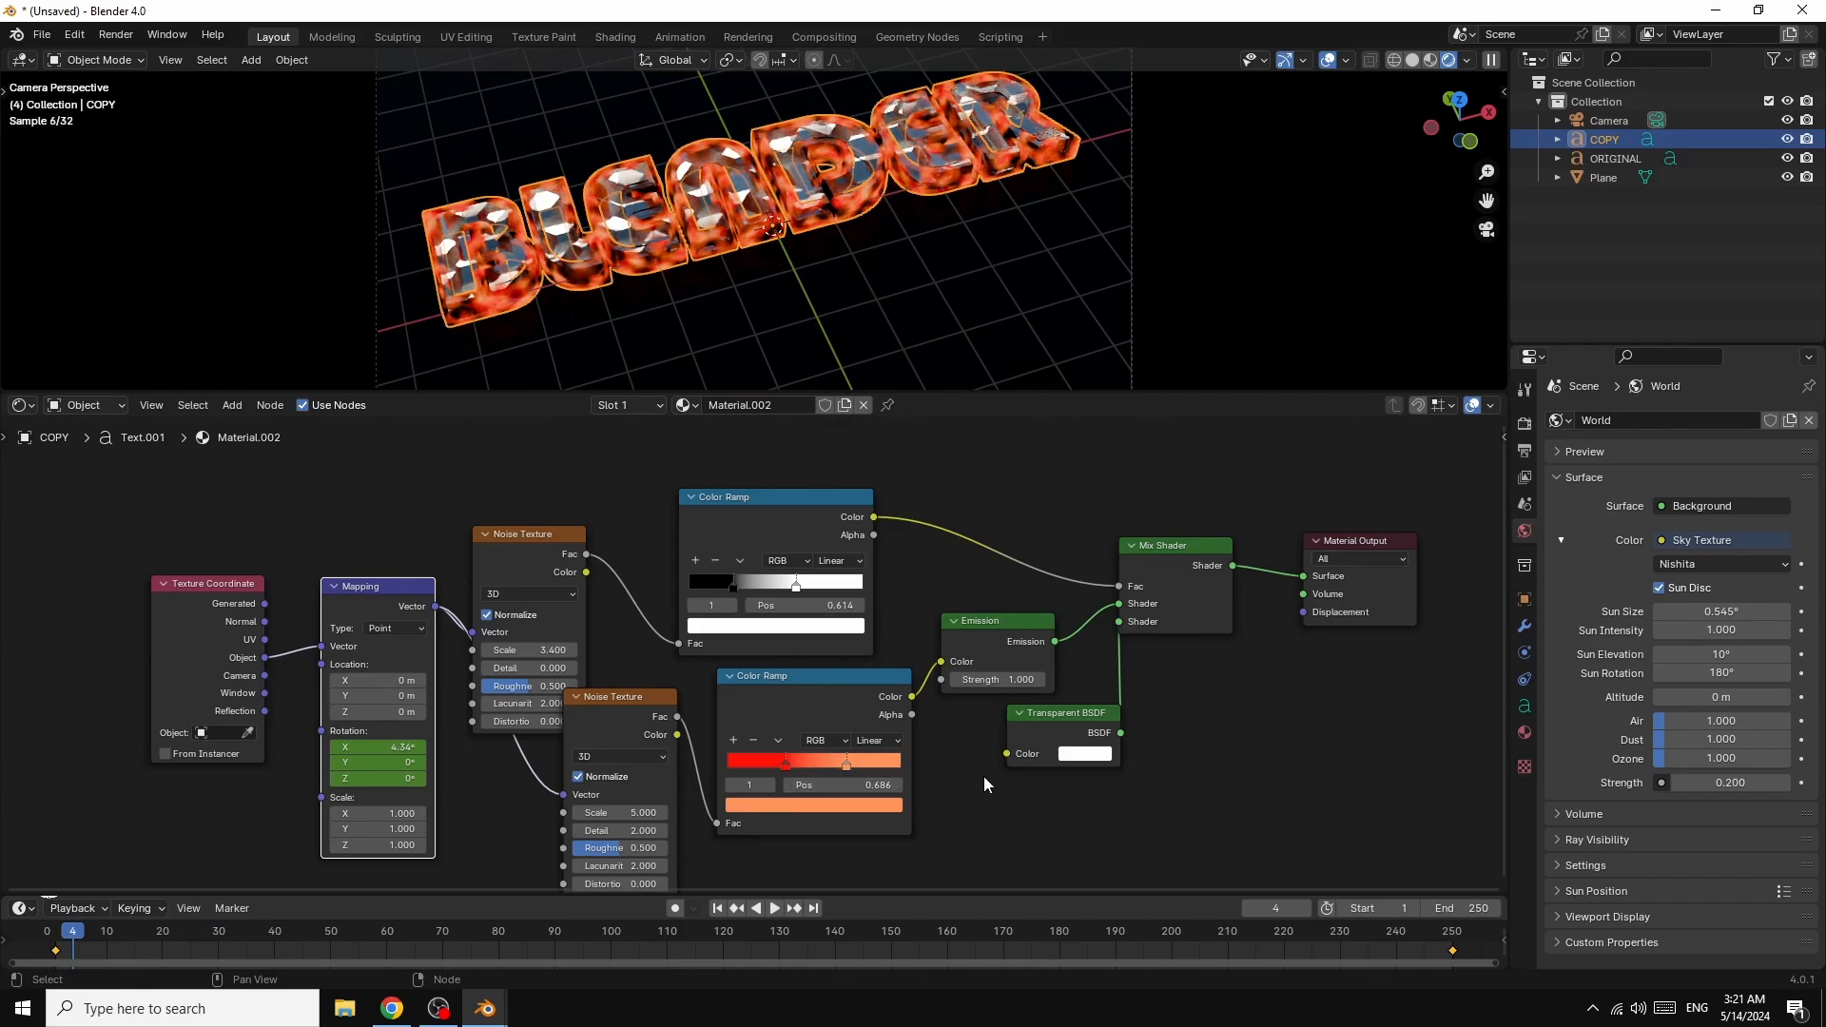
mouse_move(999, 679)
left_mouse_down()
mouse_move(1041, 679)
mouse_move(991, 679)
left_mouse_up()
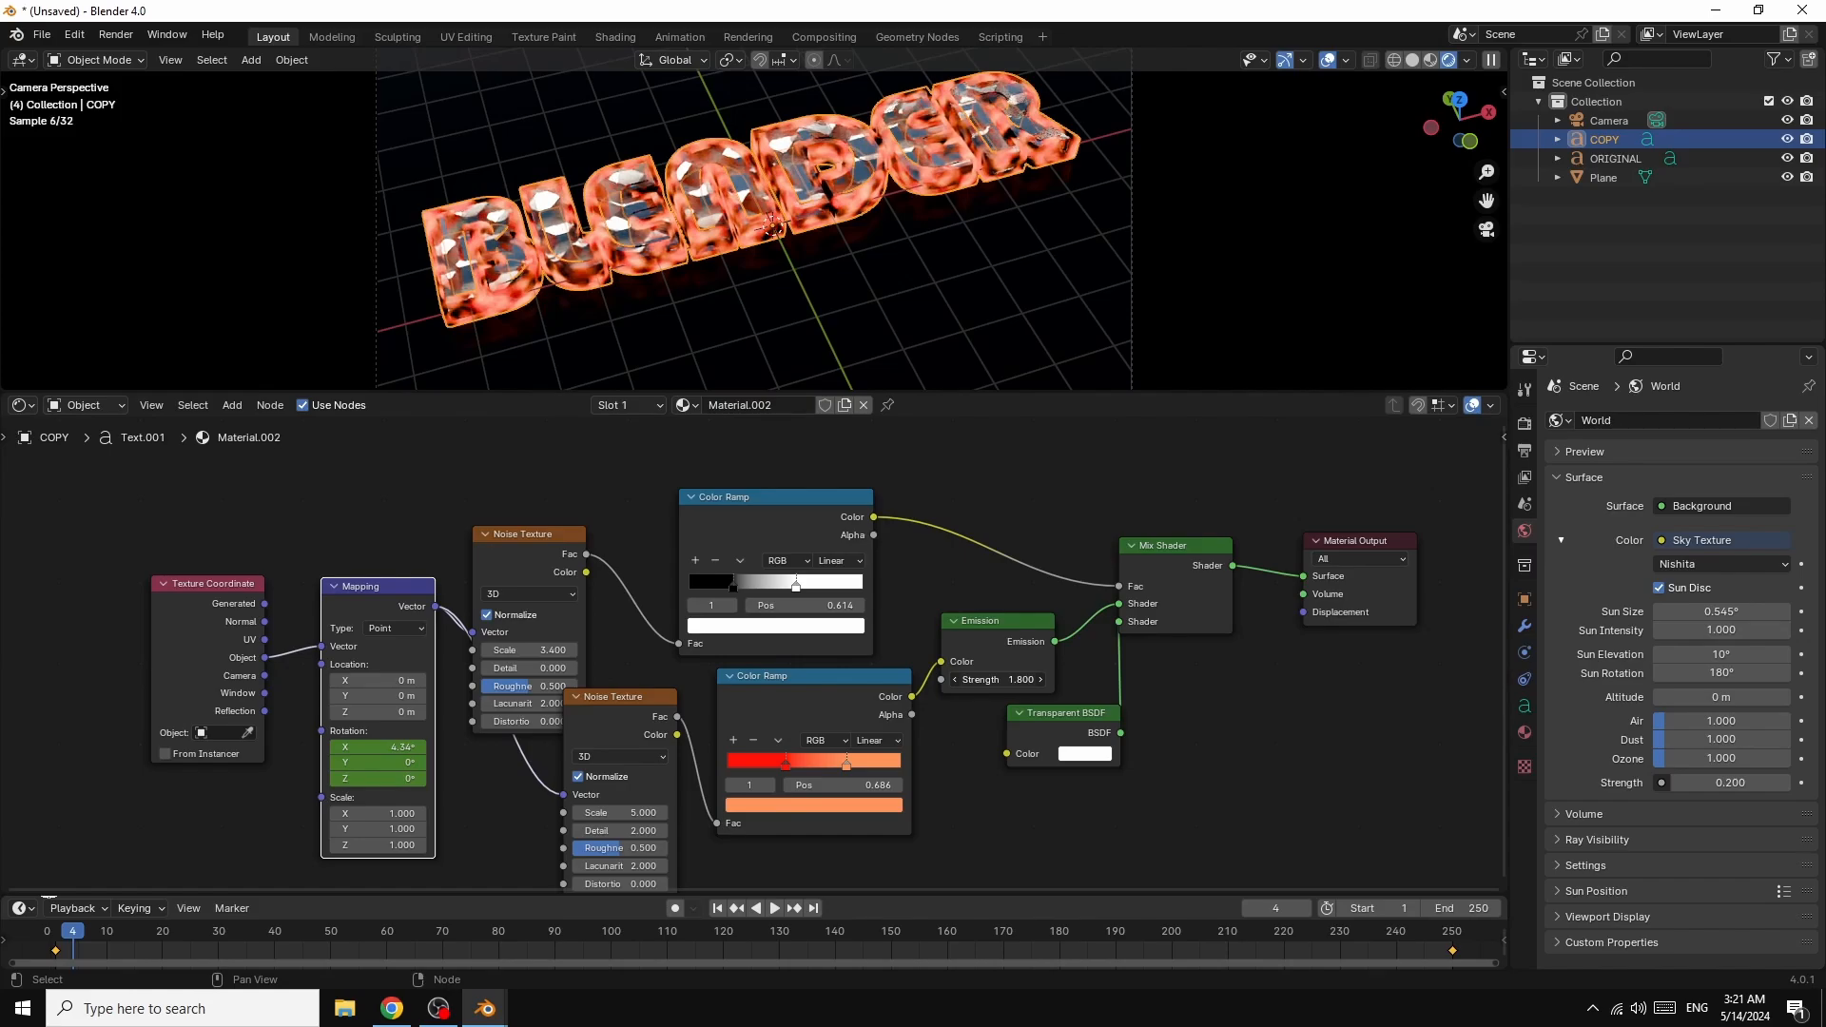
- Move the lower Color Ramp's red stop to 0.364 and tighten the upper Color Ramp, placing its white stop at 0.486
mouse_move(786, 761)
left_mouse_down()
mouse_move(805, 766)
mouse_move(790, 761)
left_mouse_up()
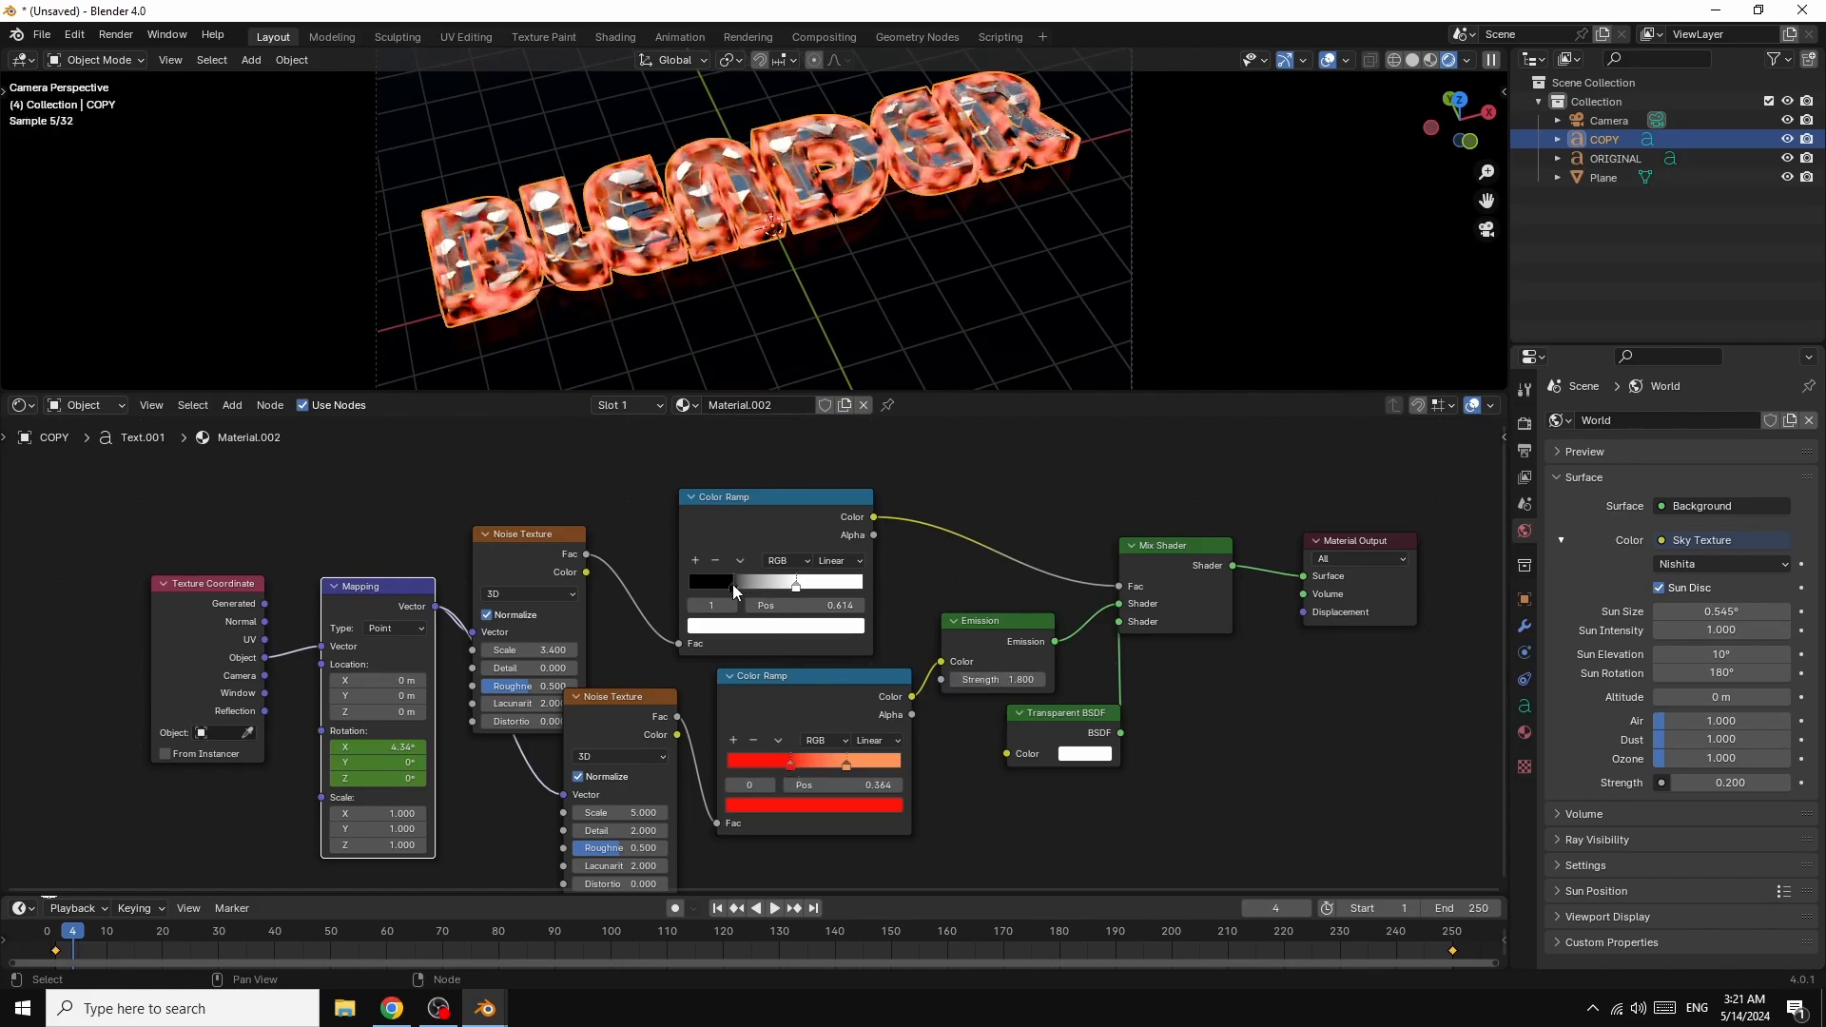
left_click_drag(732, 584, 776, 590)
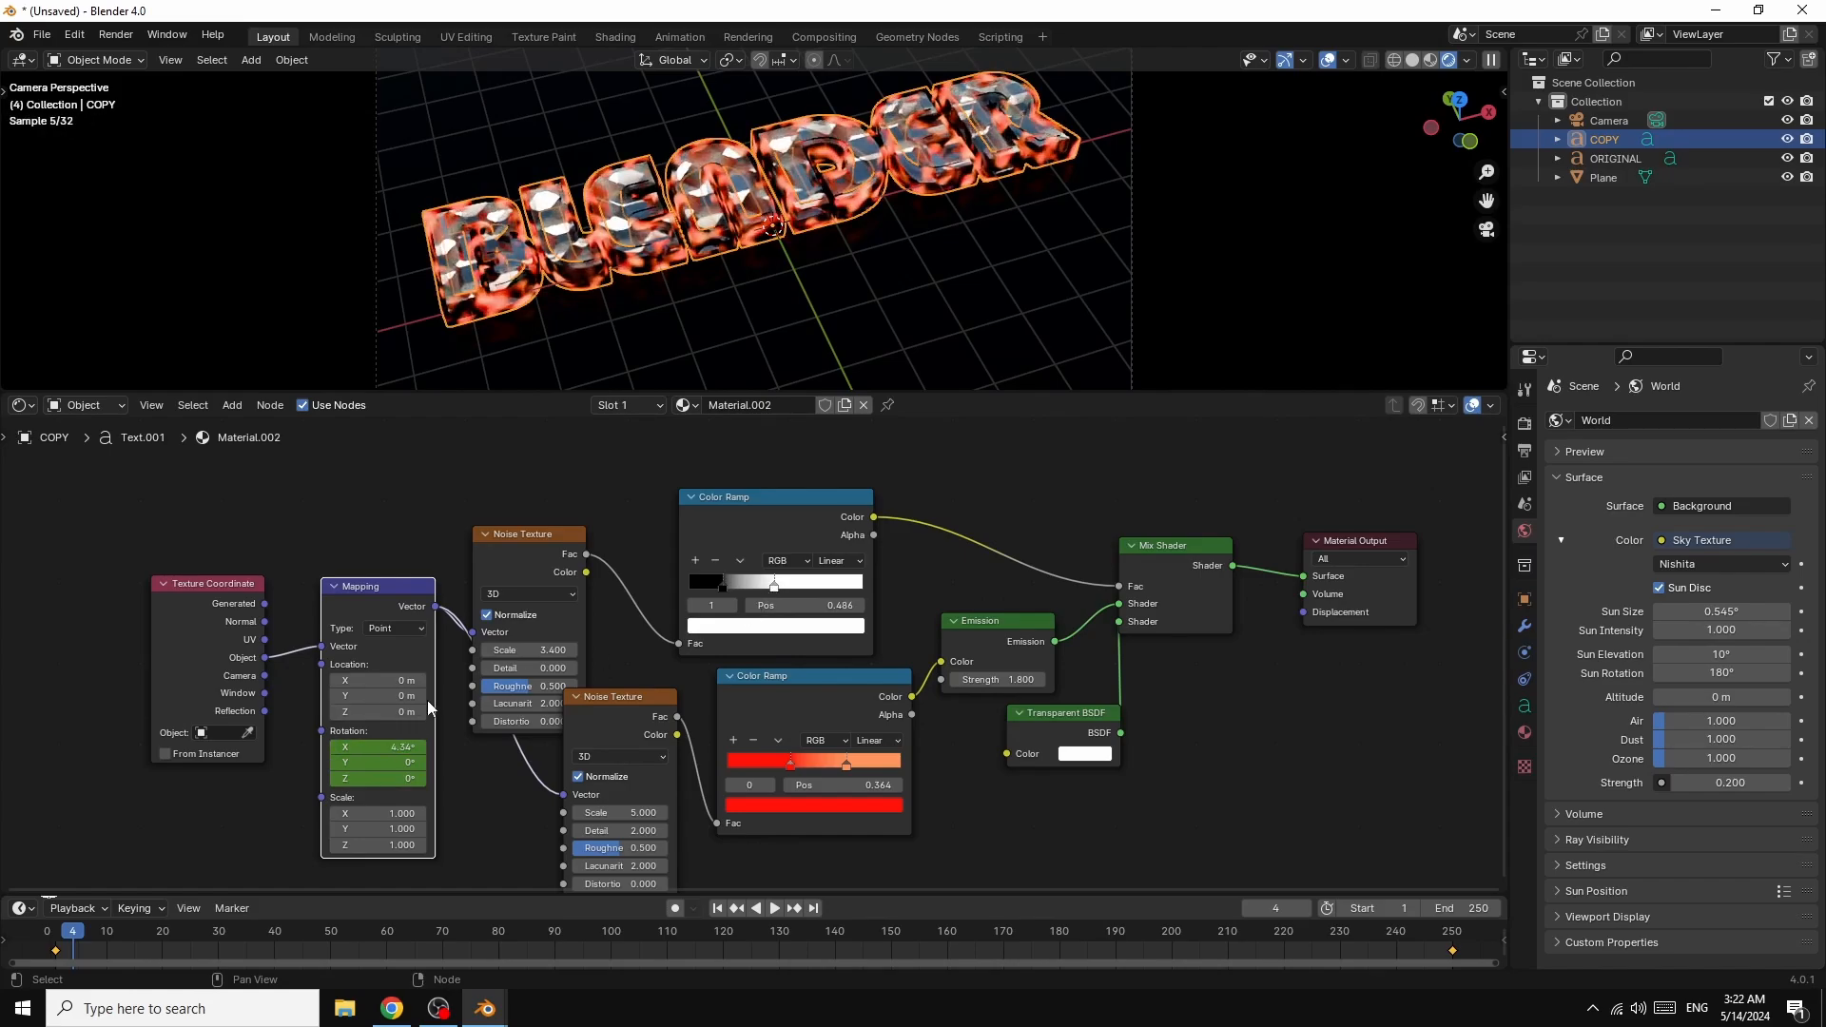
- In the COPY material's upper Noise Texture, set Scale to 4.8, Detail to 1.7, Roughness to 0.617 and Distortion to 0.4
left_click_drag(552, 652, 599, 669)
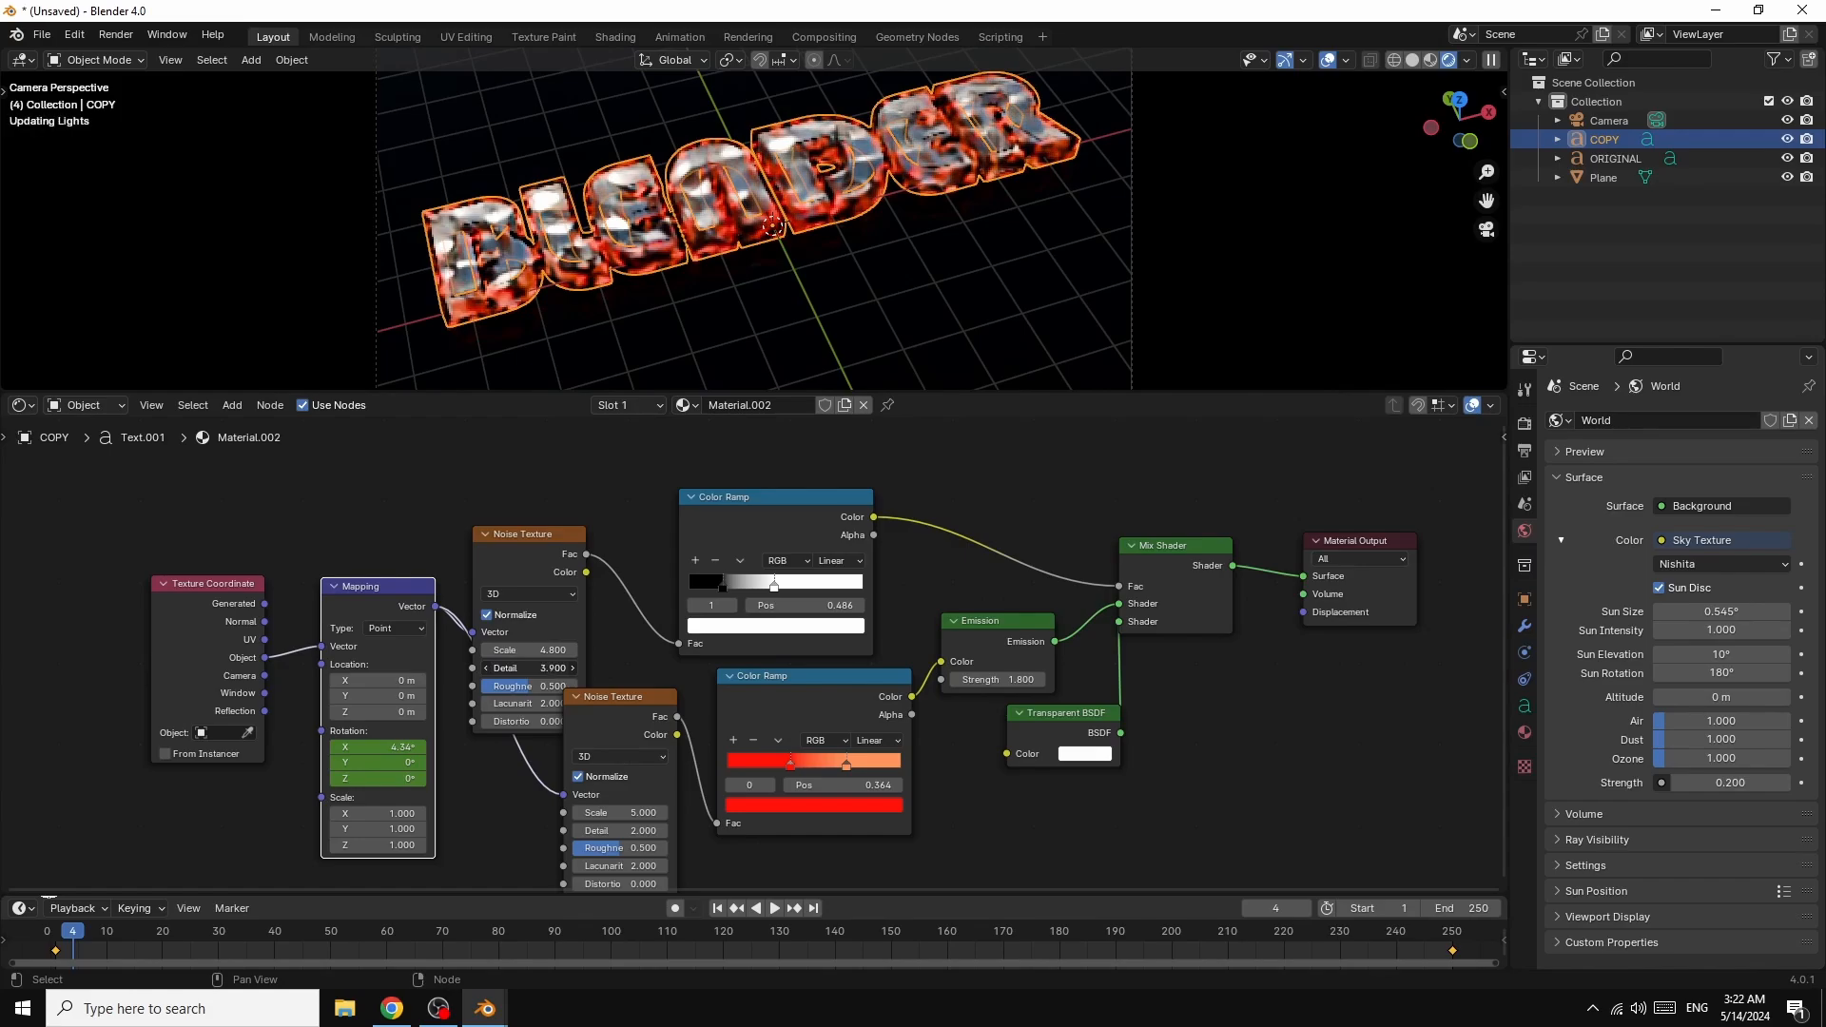
left_click_drag(574, 669, 517, 725)
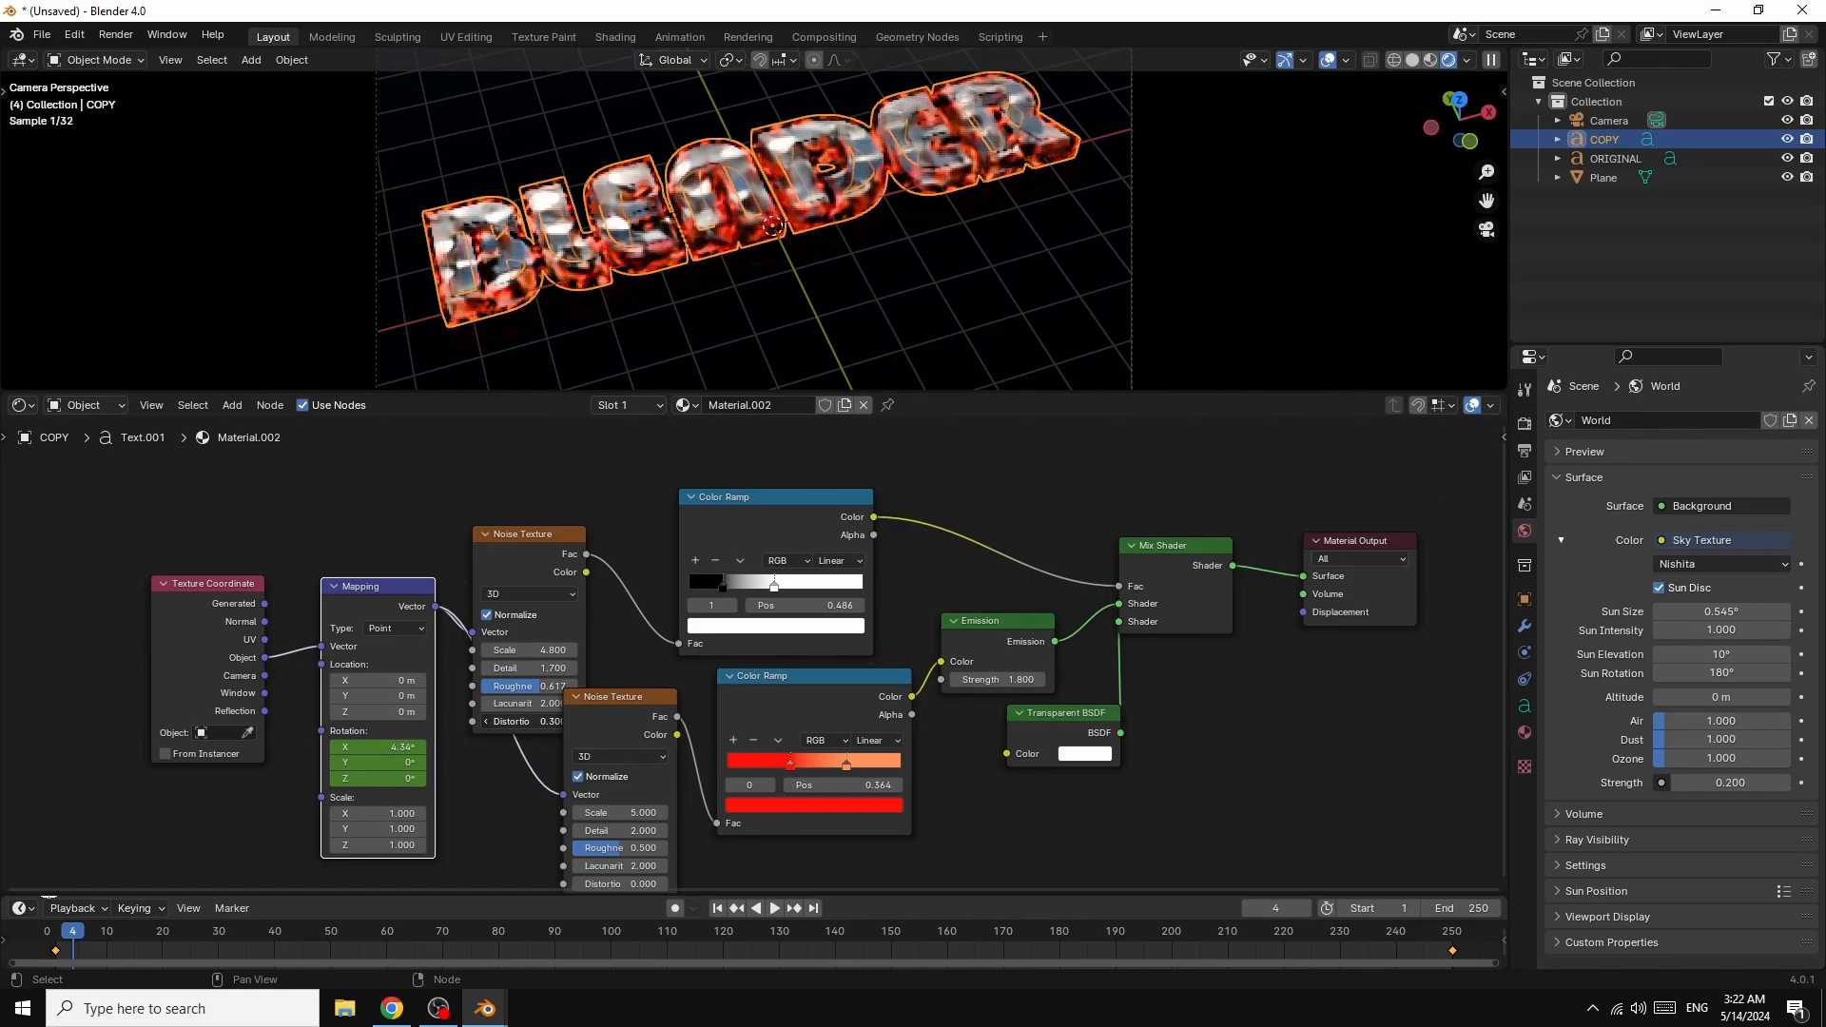
scroll(1248, 278, "up", 1)
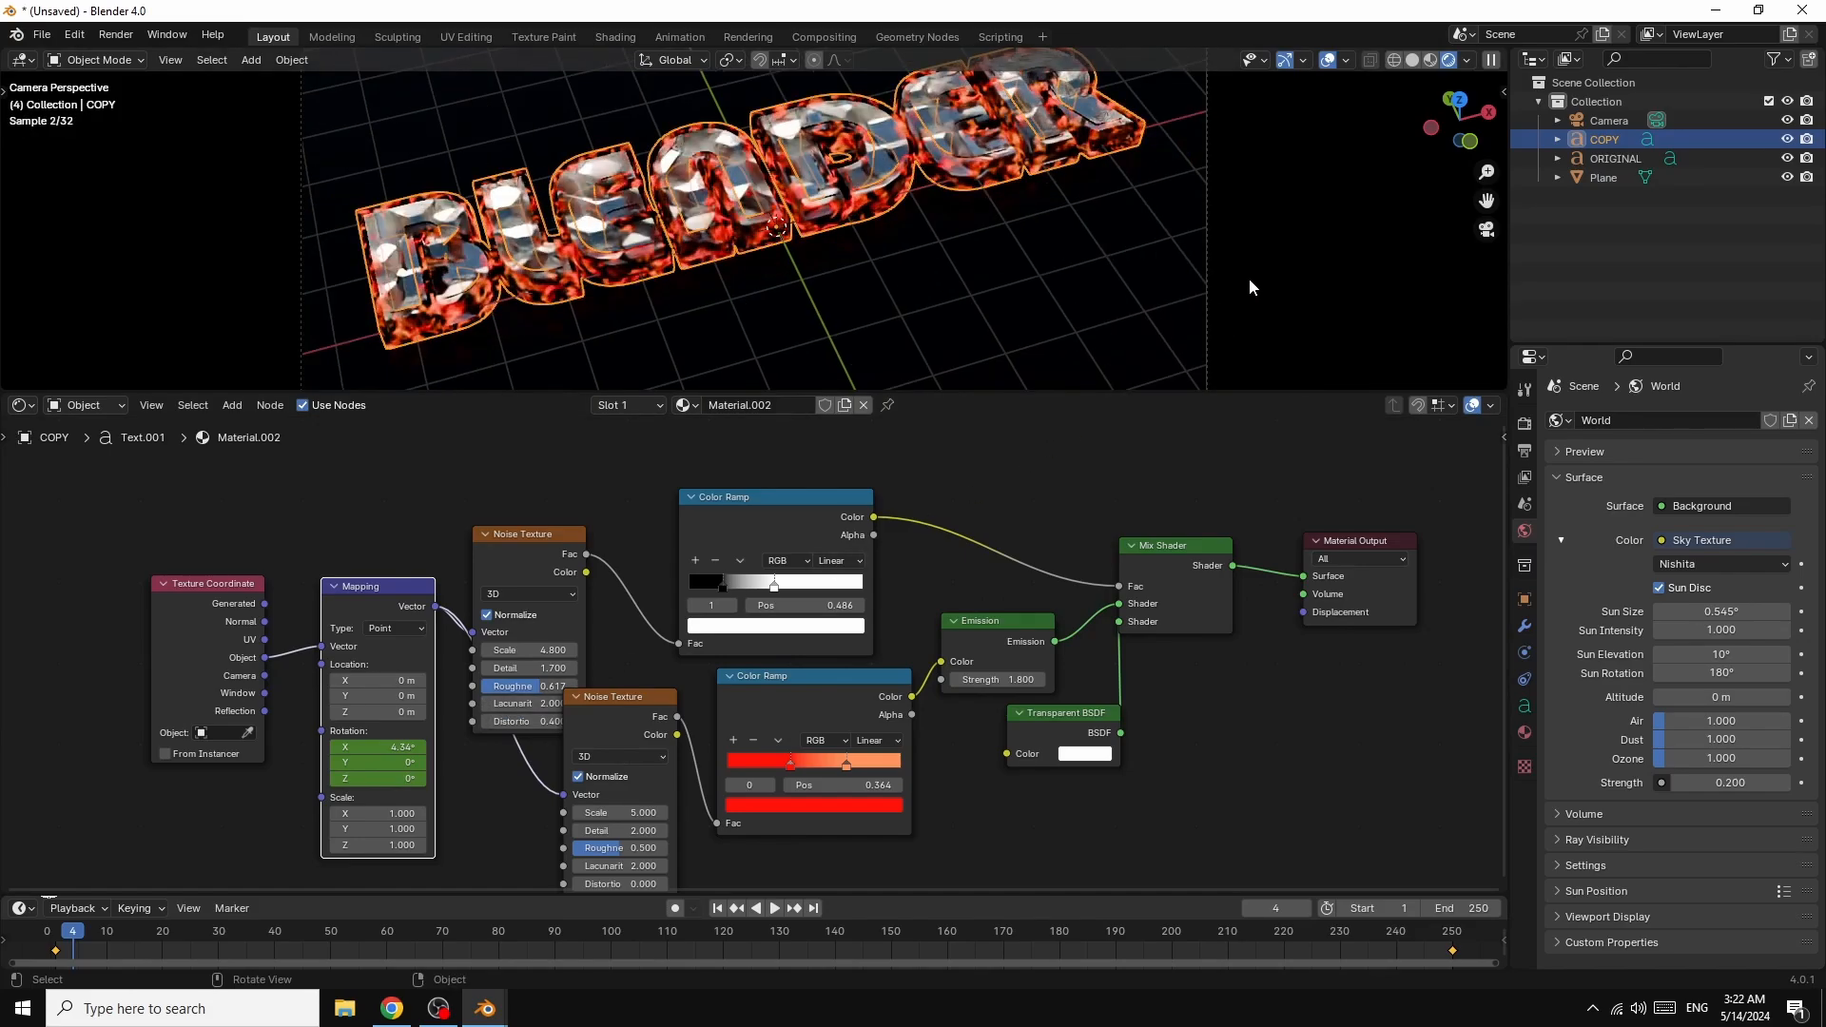
scroll(1252, 277, "down", 2)
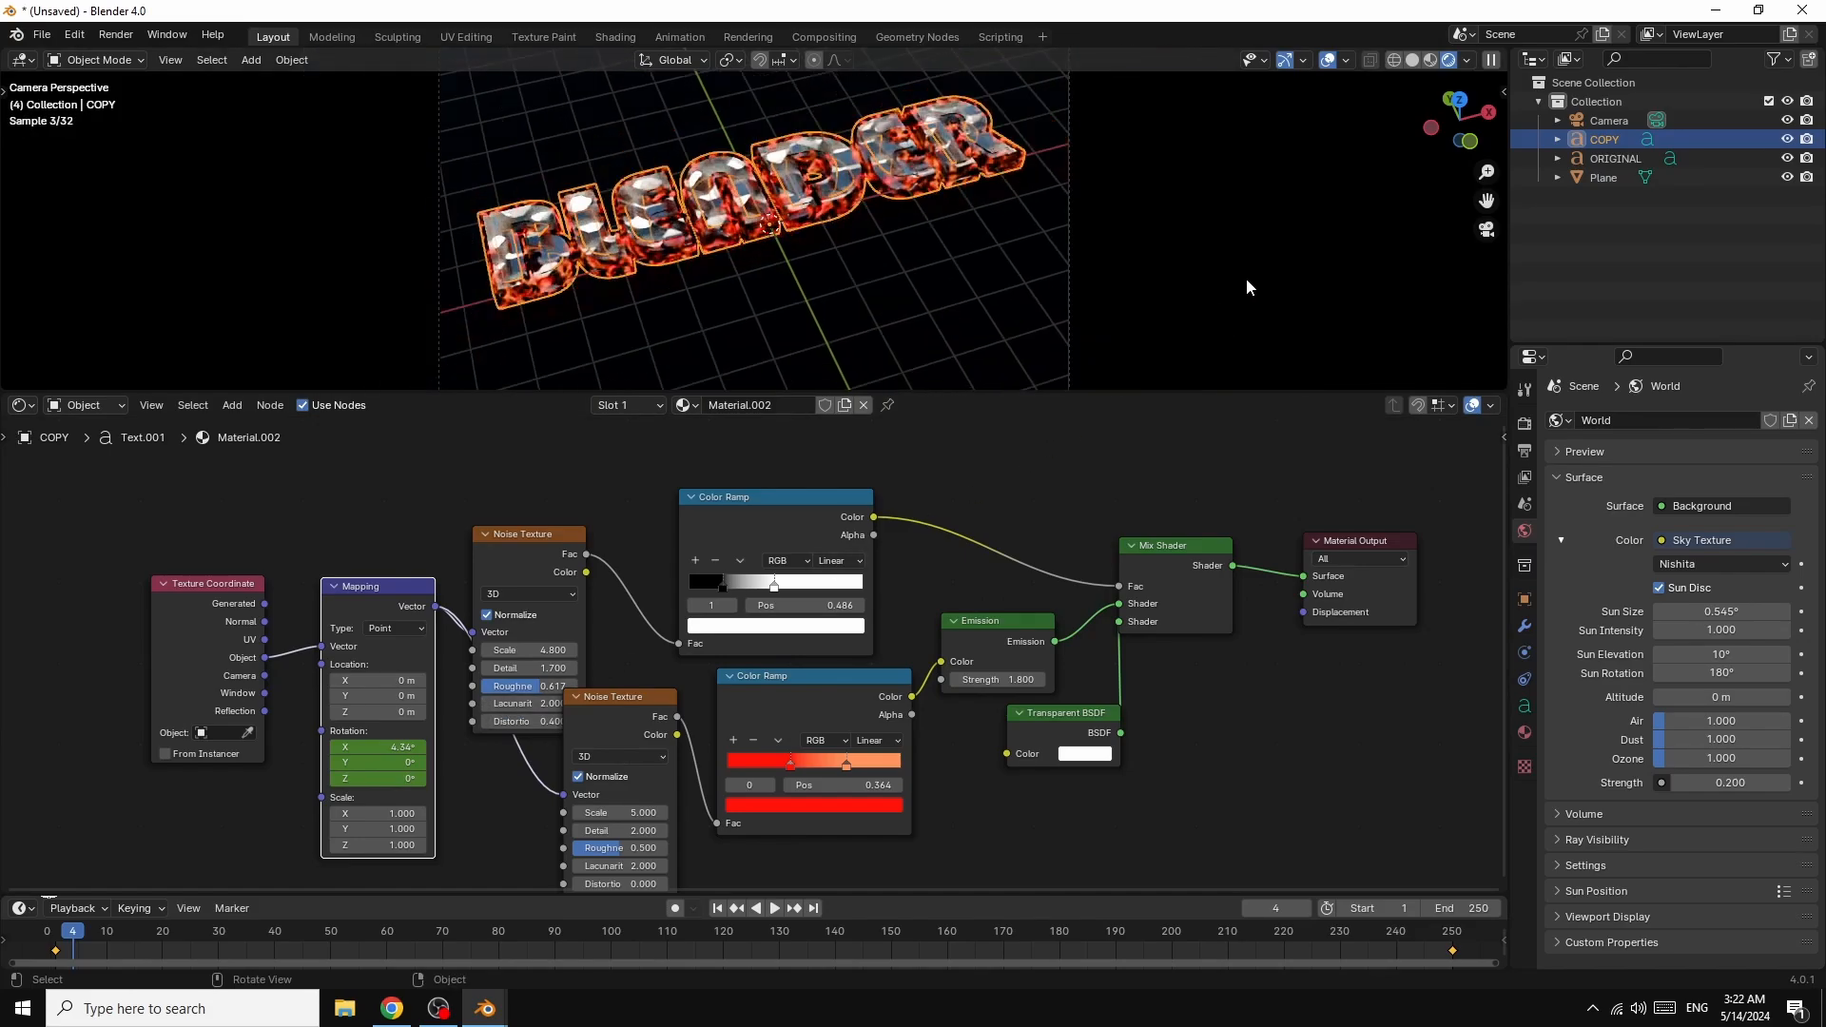
- Set the floor plane material's Roughness to 0.150 and lighten its Base Color to a mid grey
left_click(1035, 249)
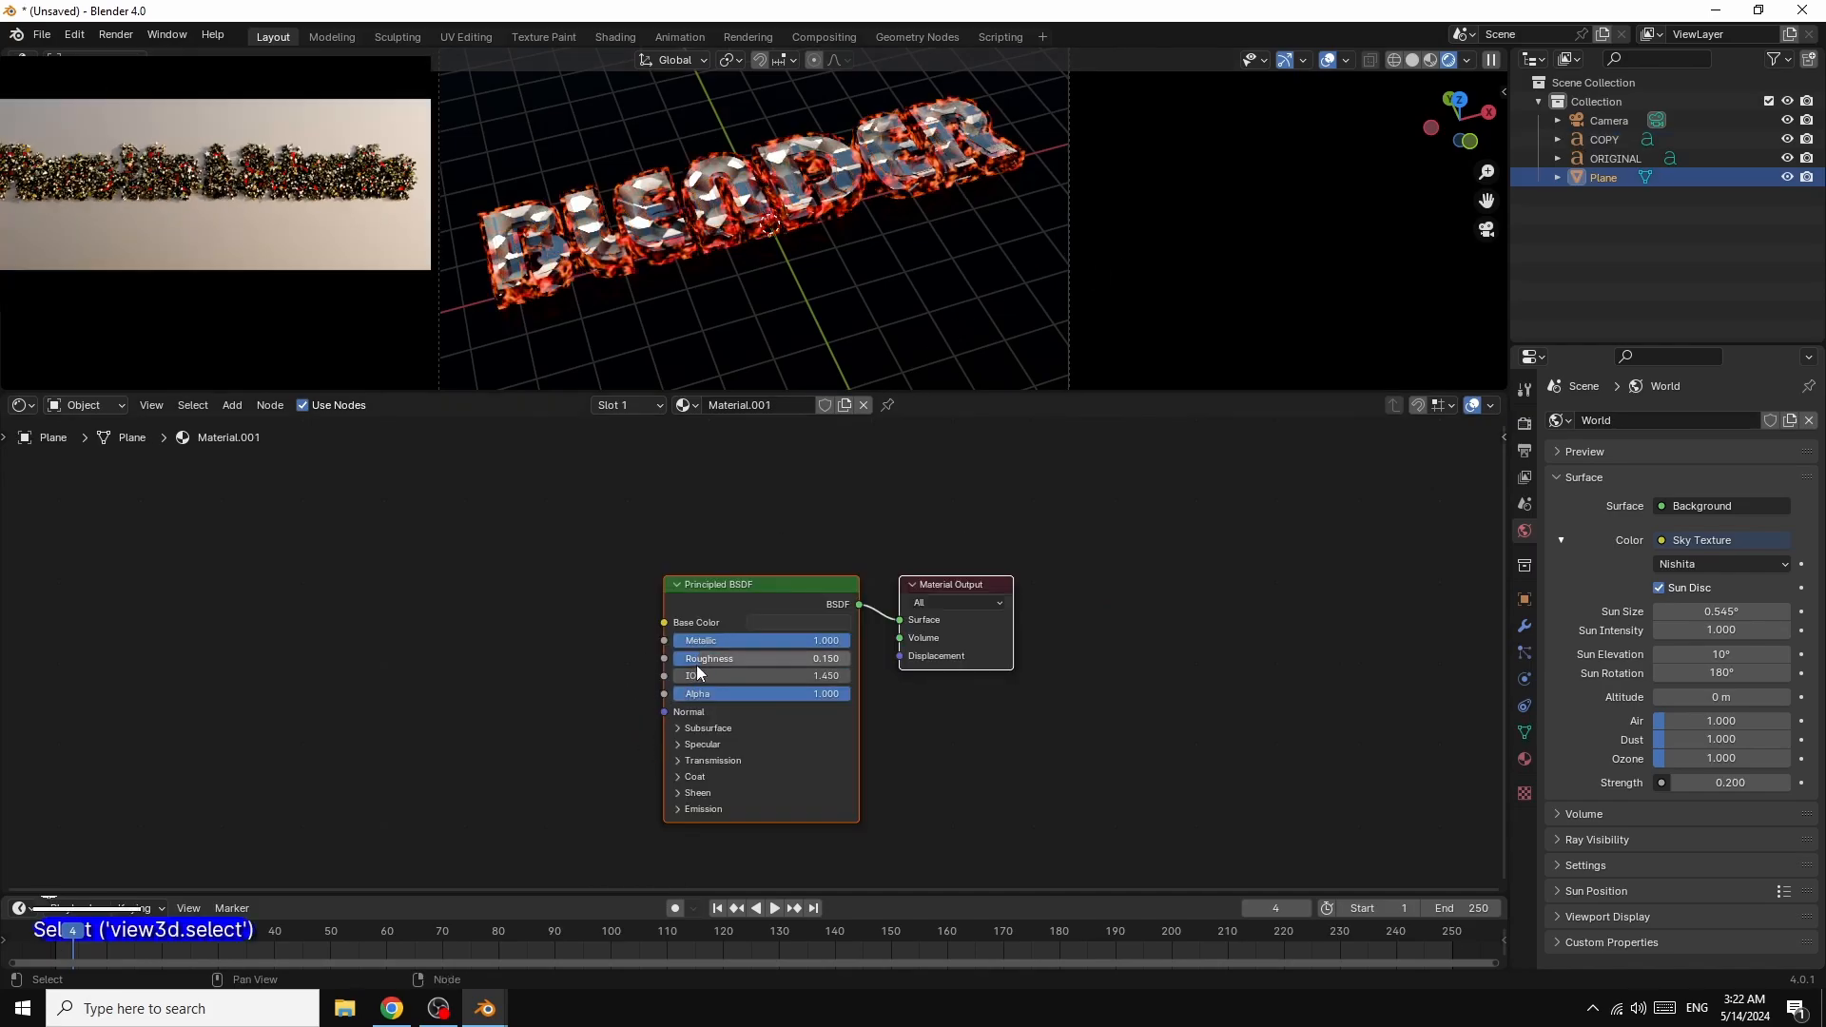
mouse_move(697, 666)
left_mouse_down()
mouse_move(740, 666)
mouse_move(693, 658)
left_mouse_up()
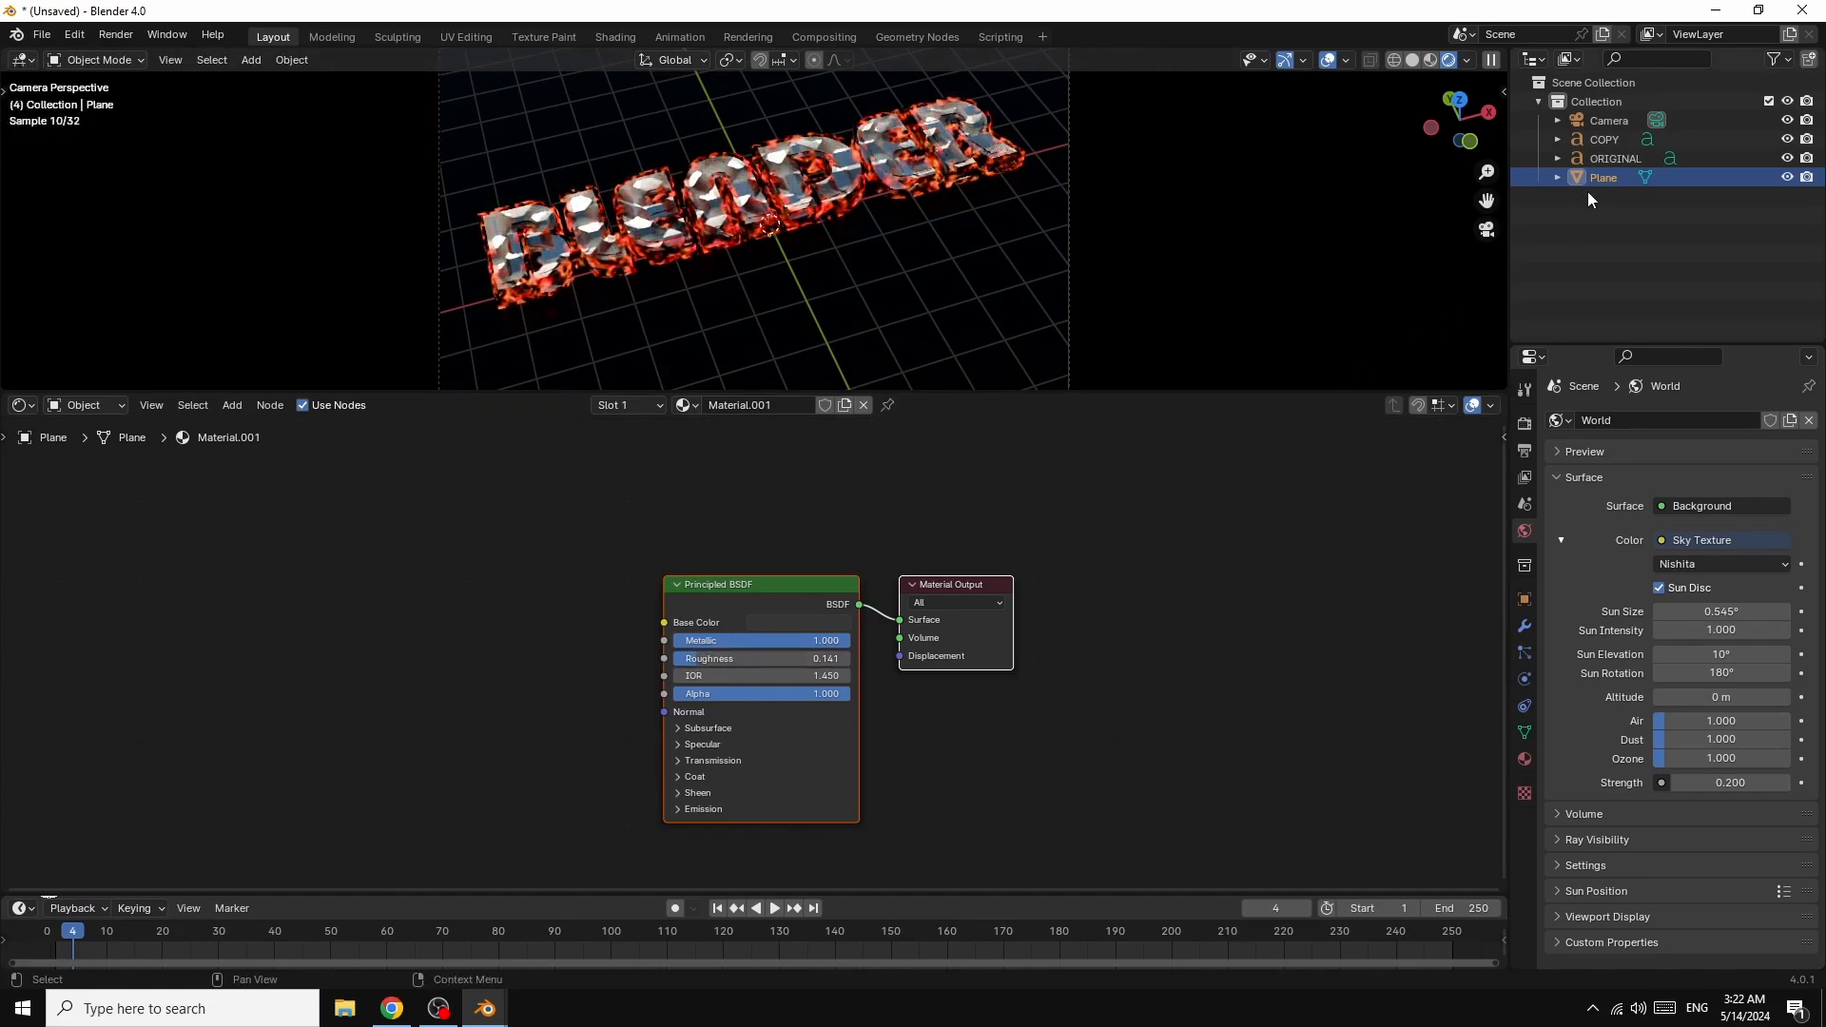
left_click_drag(718, 665, 713, 666)
left_click(817, 627)
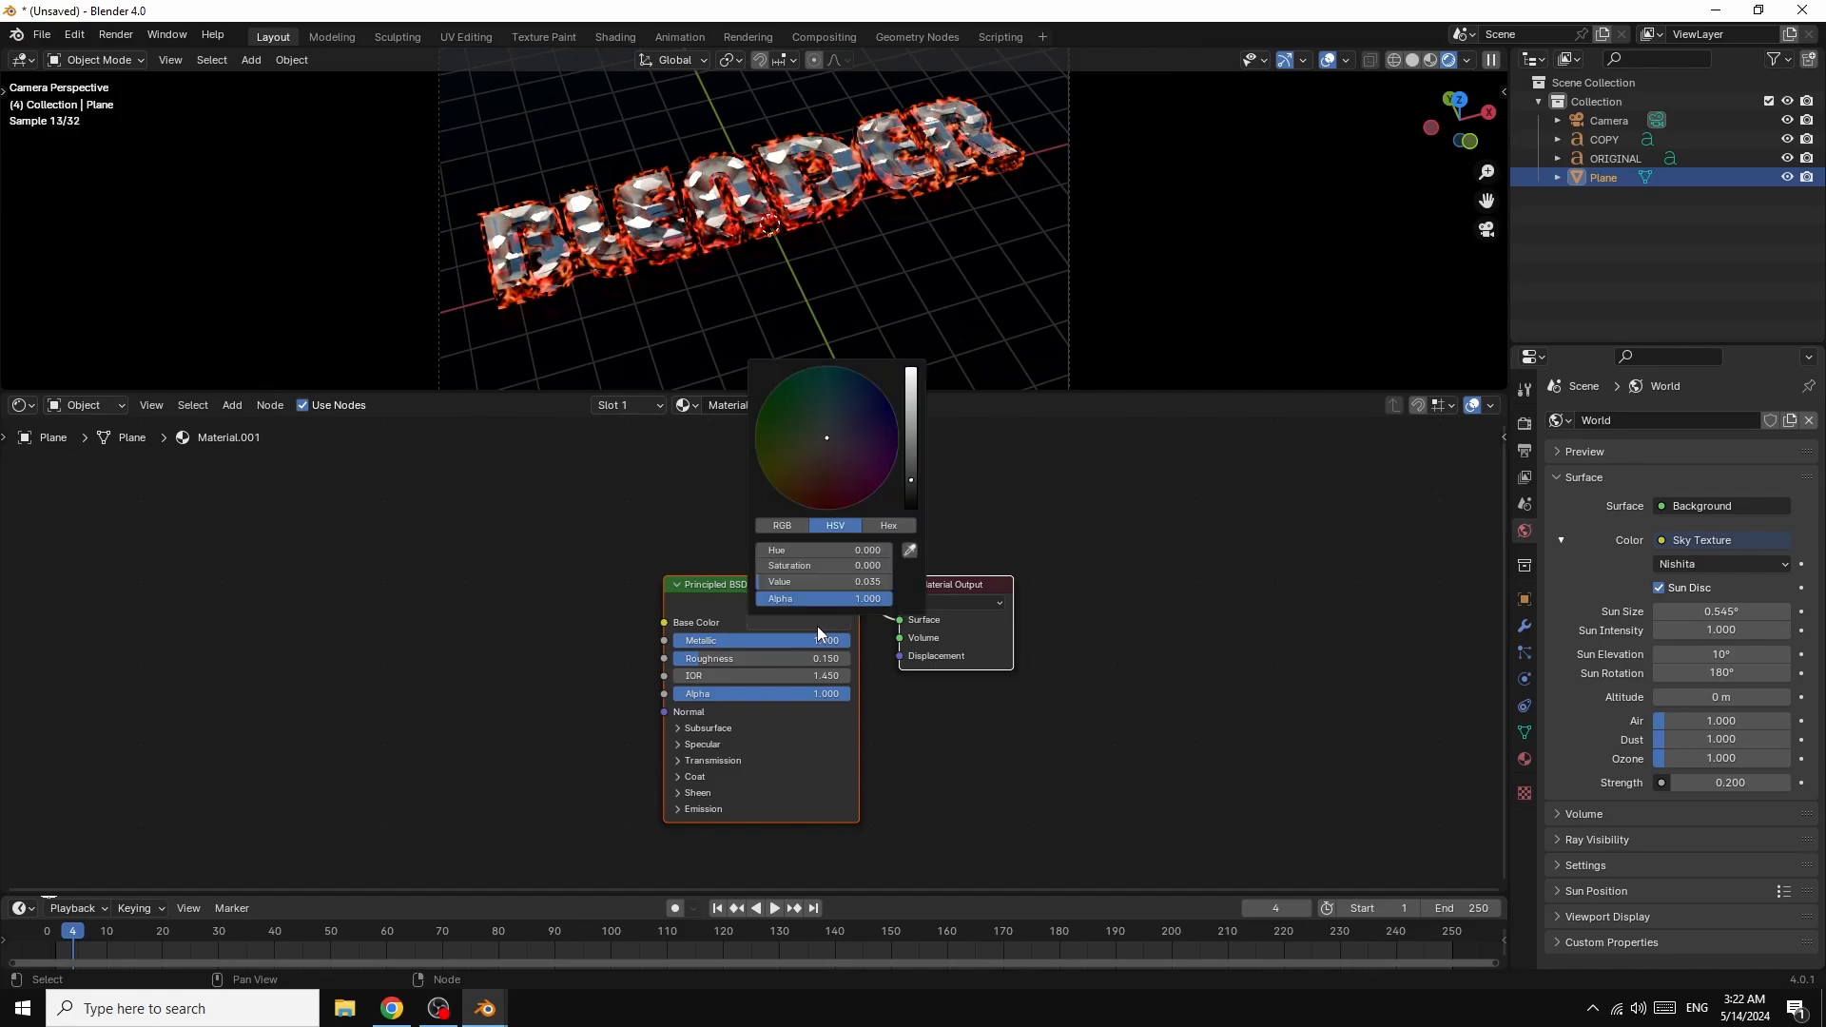
left_click_drag(911, 480, 912, 435)
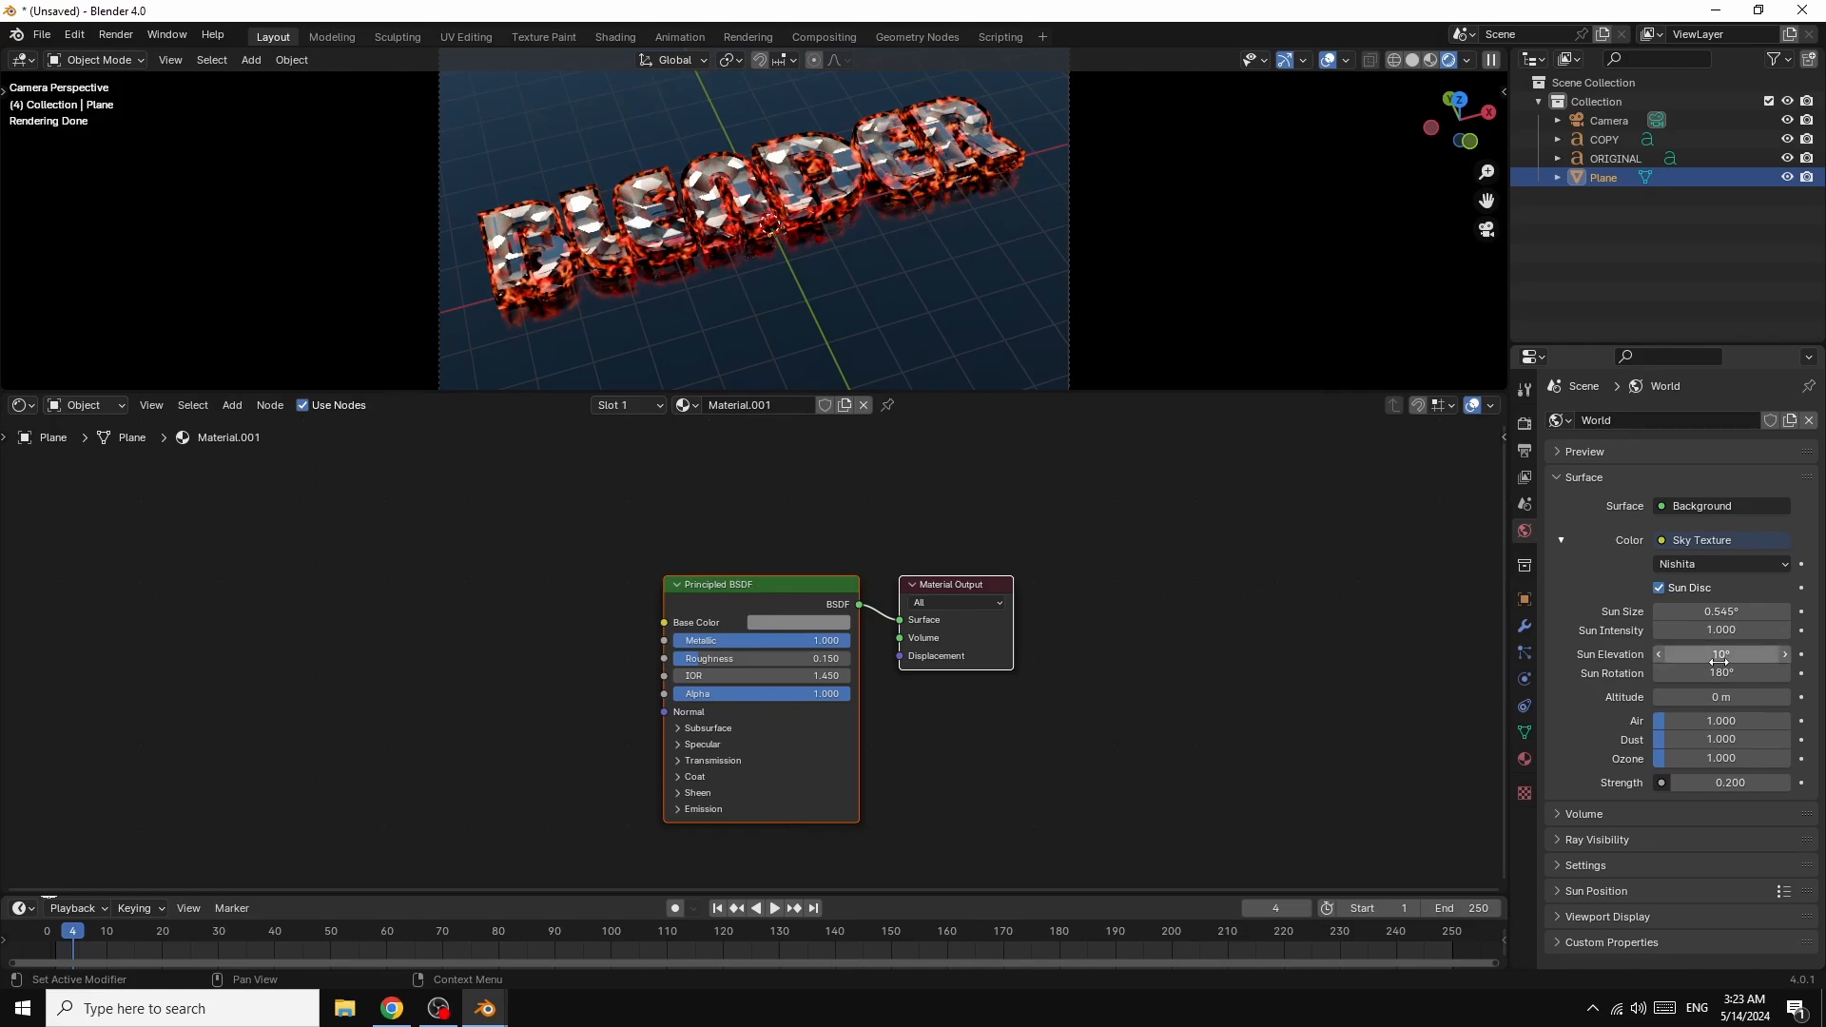
- Lower the Sky Texture's Sun Elevation to 5.4° and render the current frame as a still image to check the look
left_click_drag(1723, 655, 1703, 655)
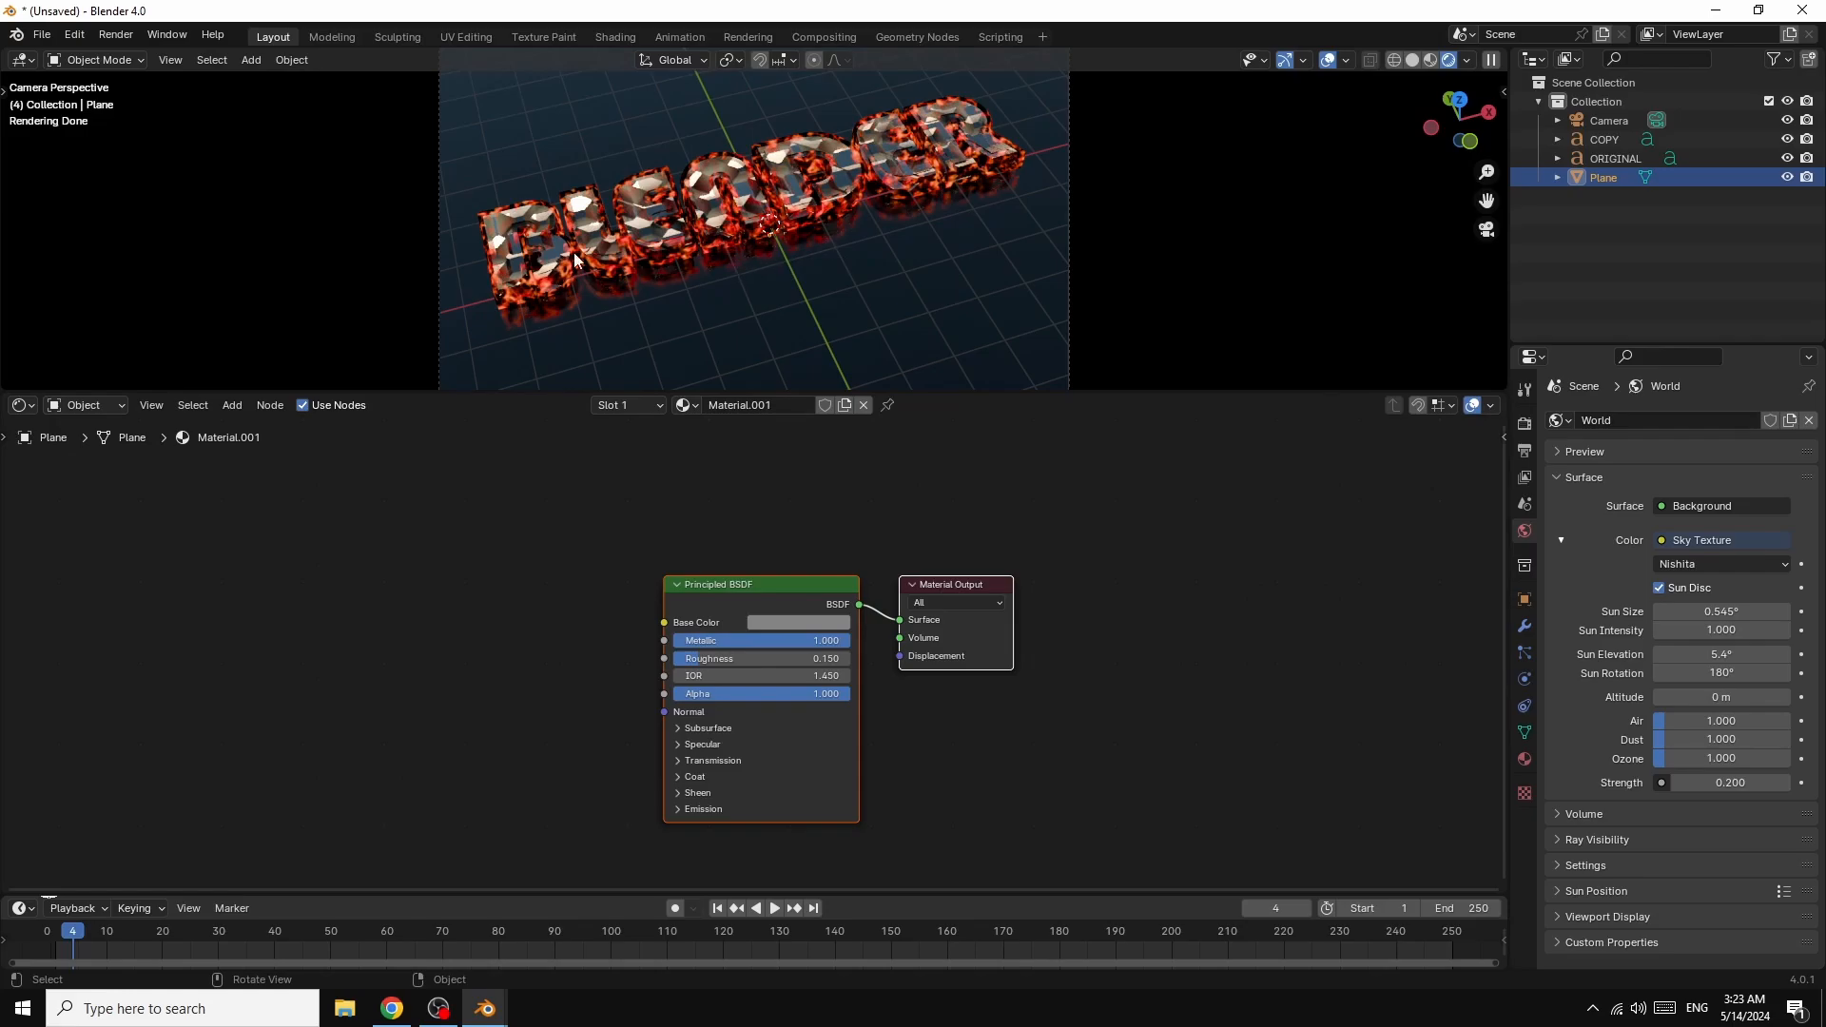
left_click(115, 36)
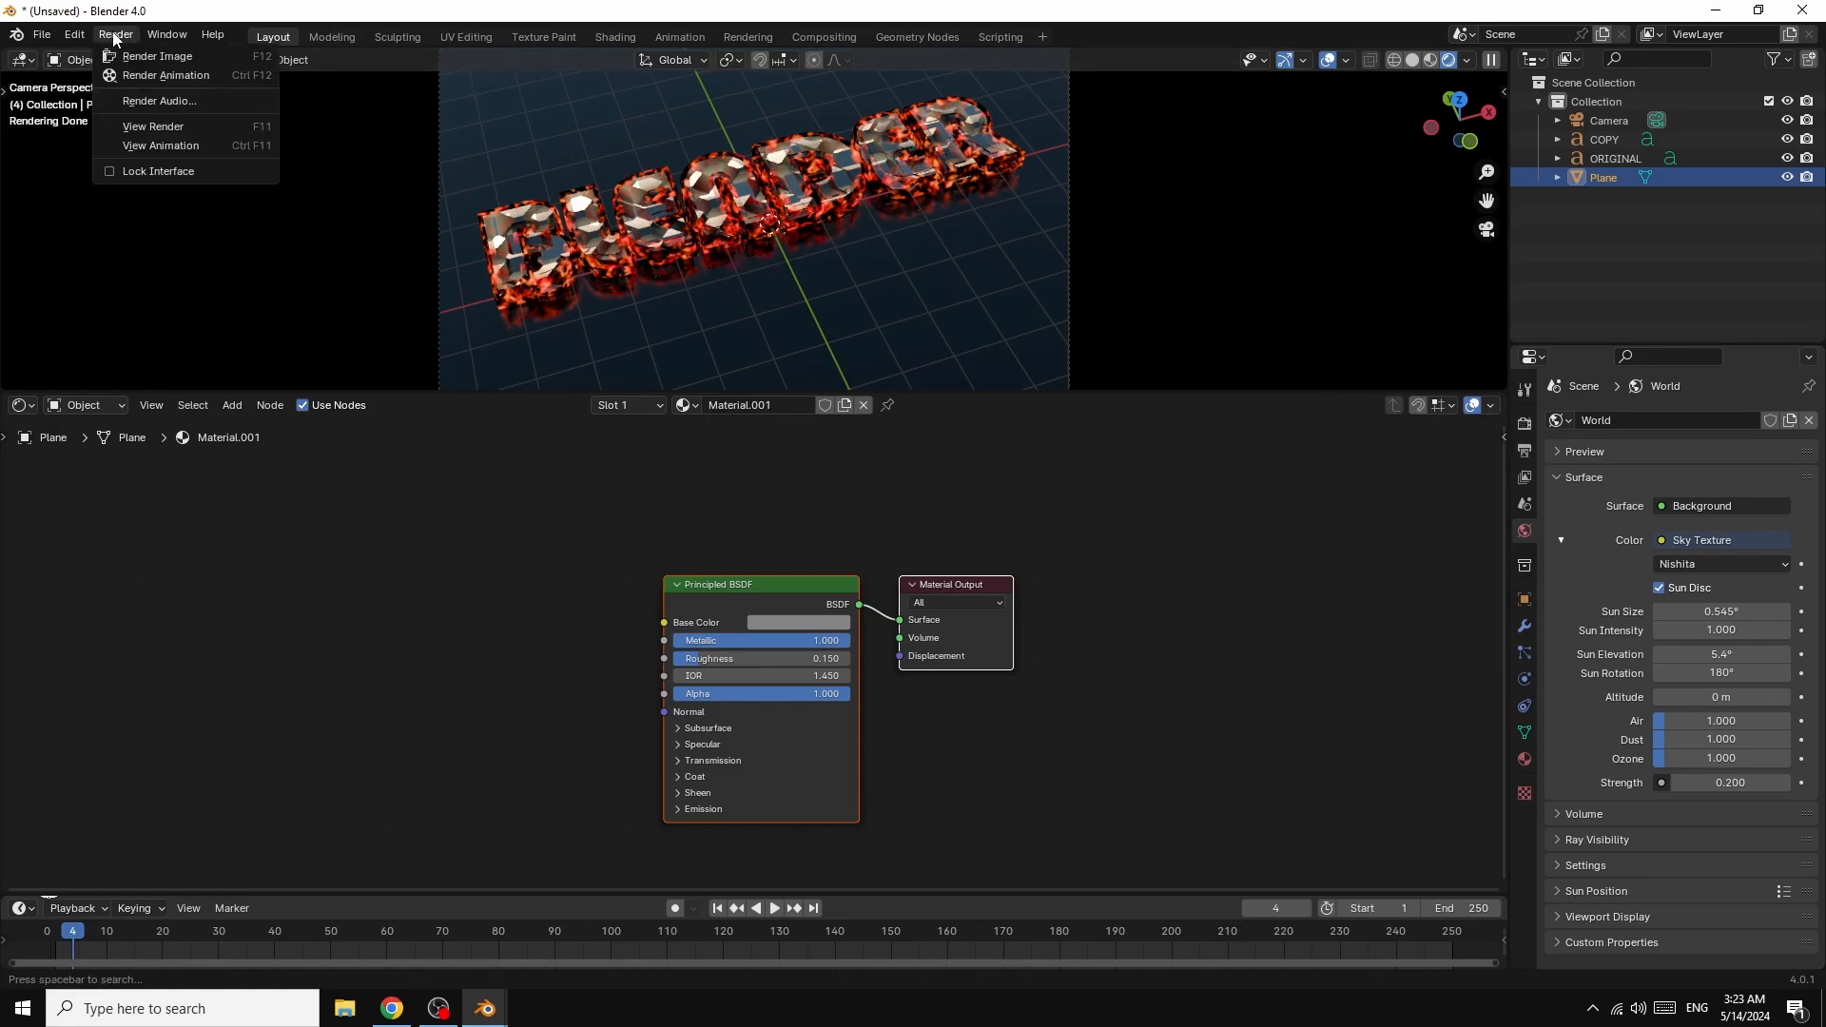
left_click(151, 57)
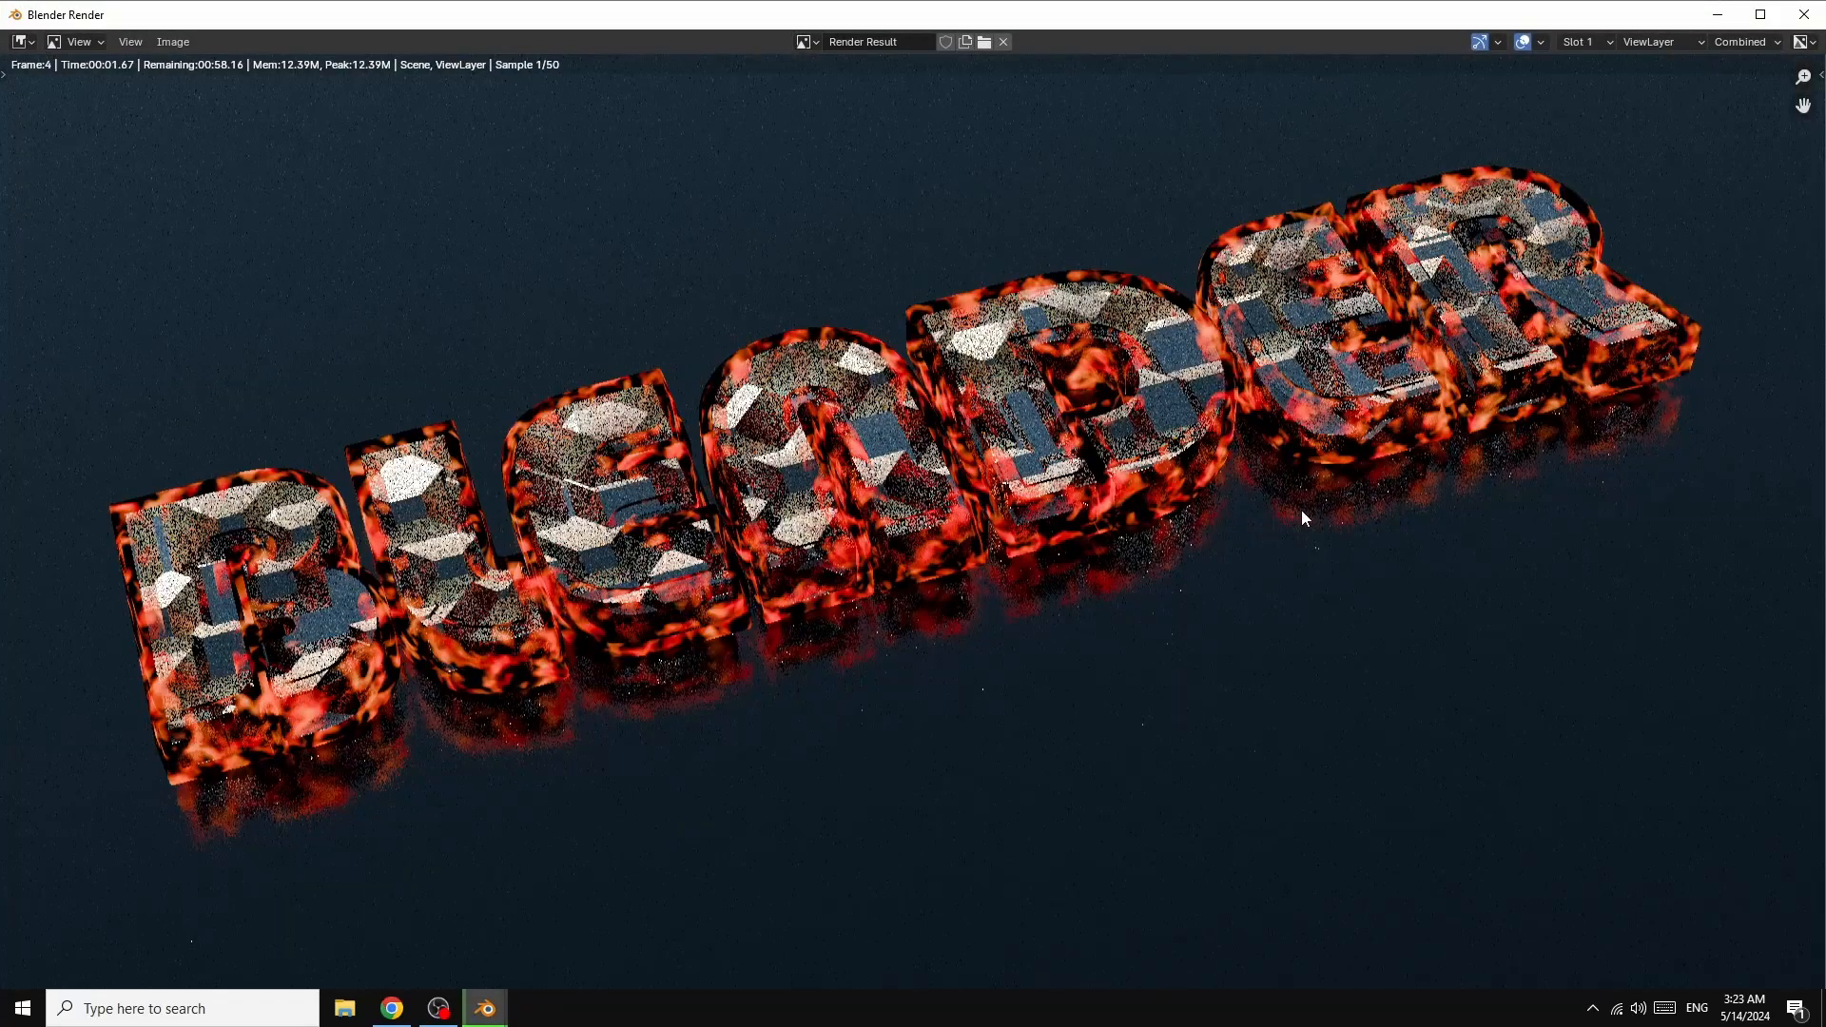
scroll(1492, 493, "down", 2)
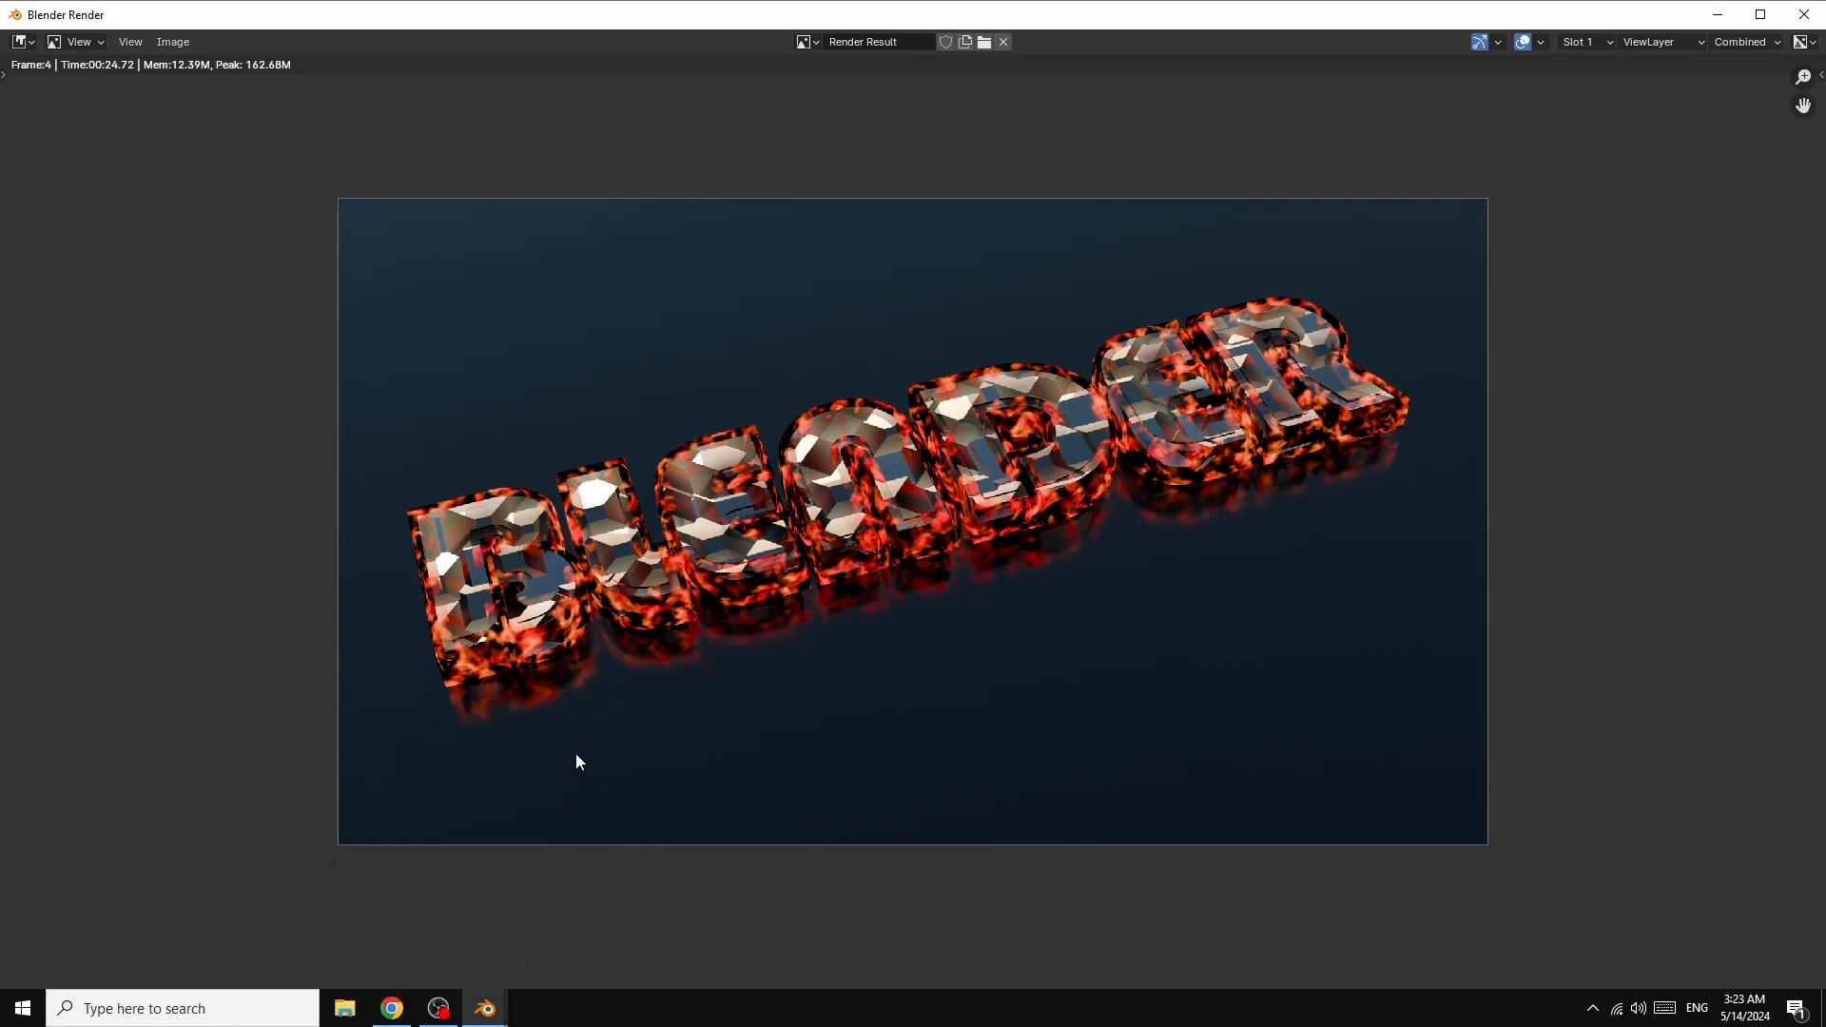
key("Escape")
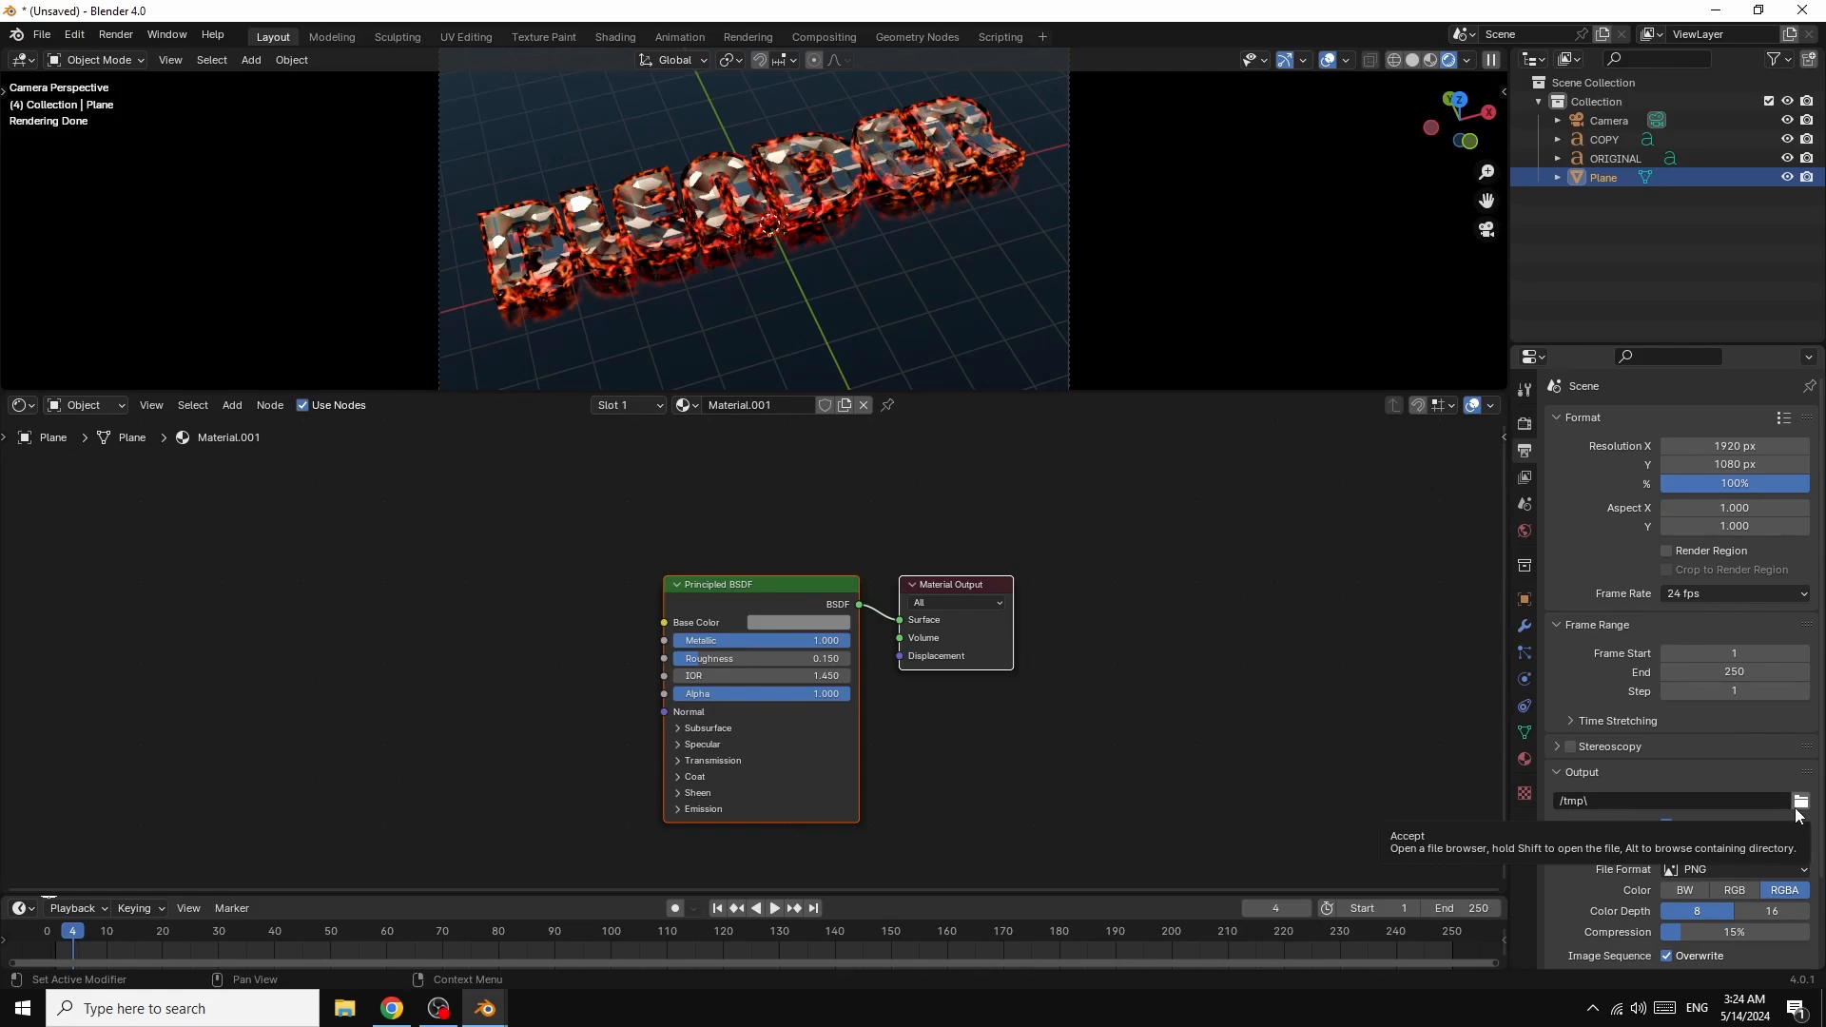
- Set the render output's File Format to FFmpeg Video with an MPEG-4 encoding container
scroll(1799, 816, "down", 2)
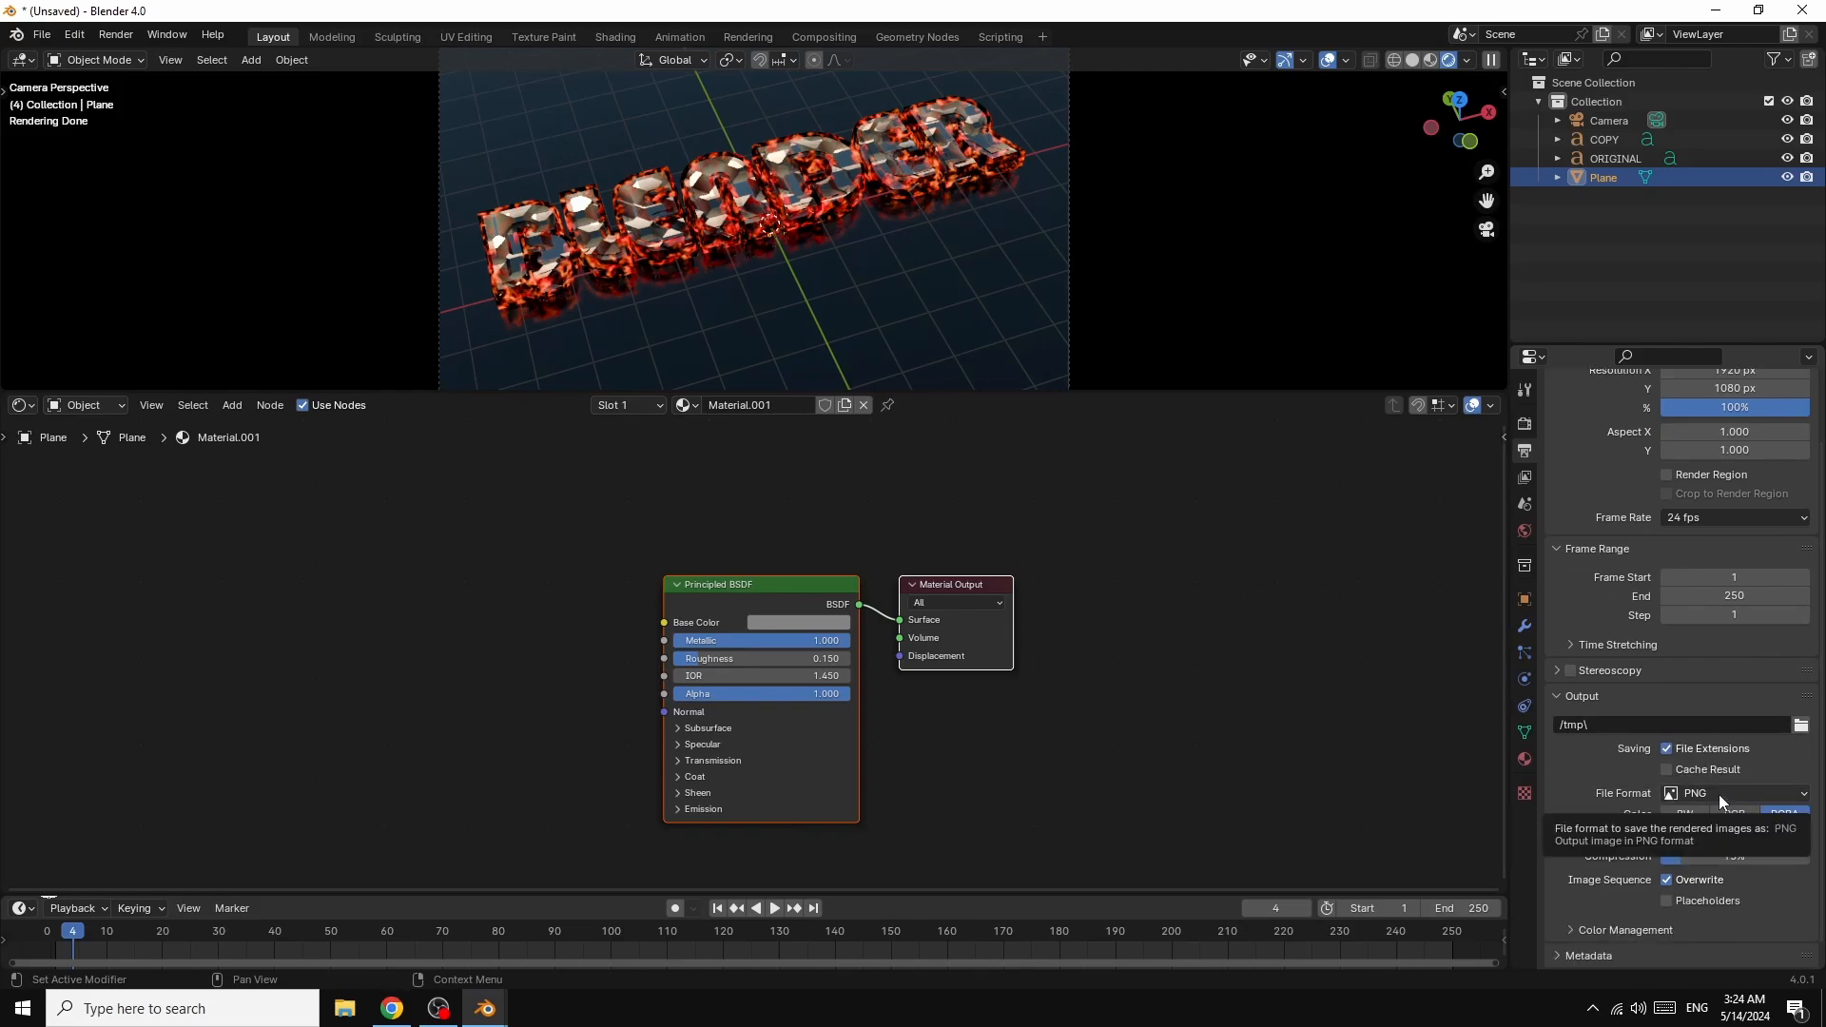
left_click(1719, 795)
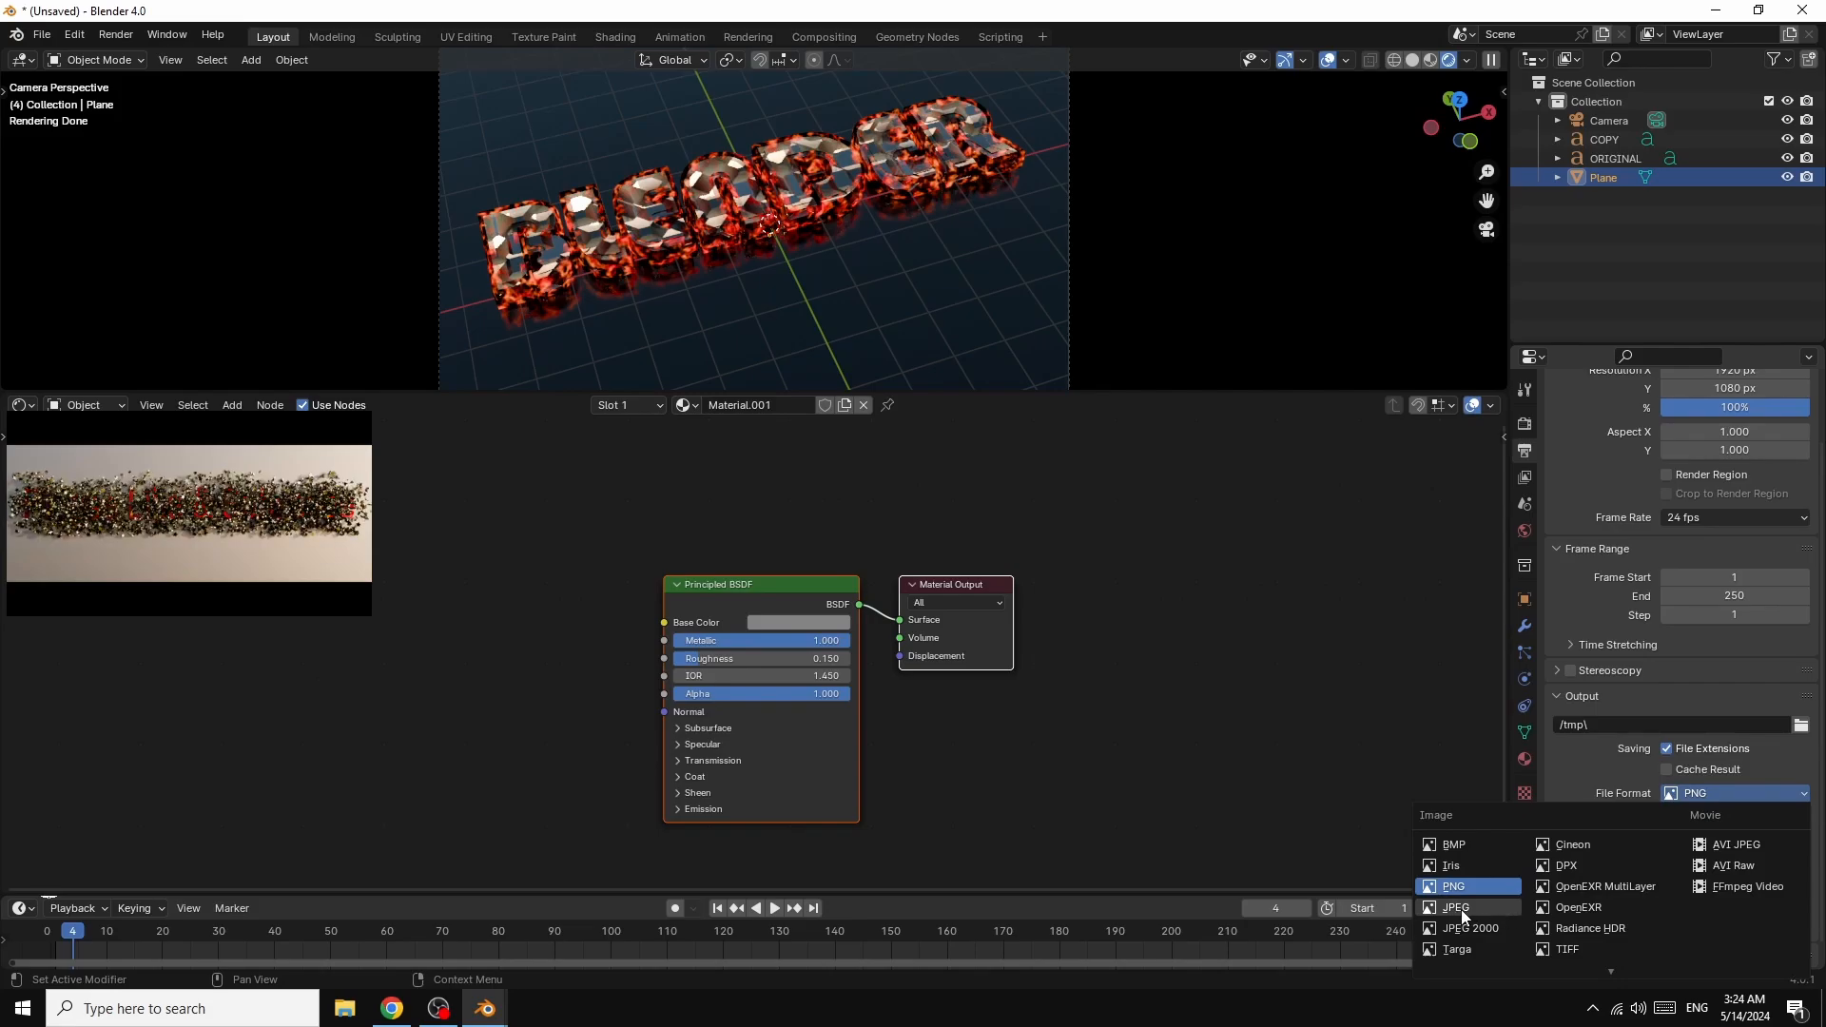
left_click(1723, 887)
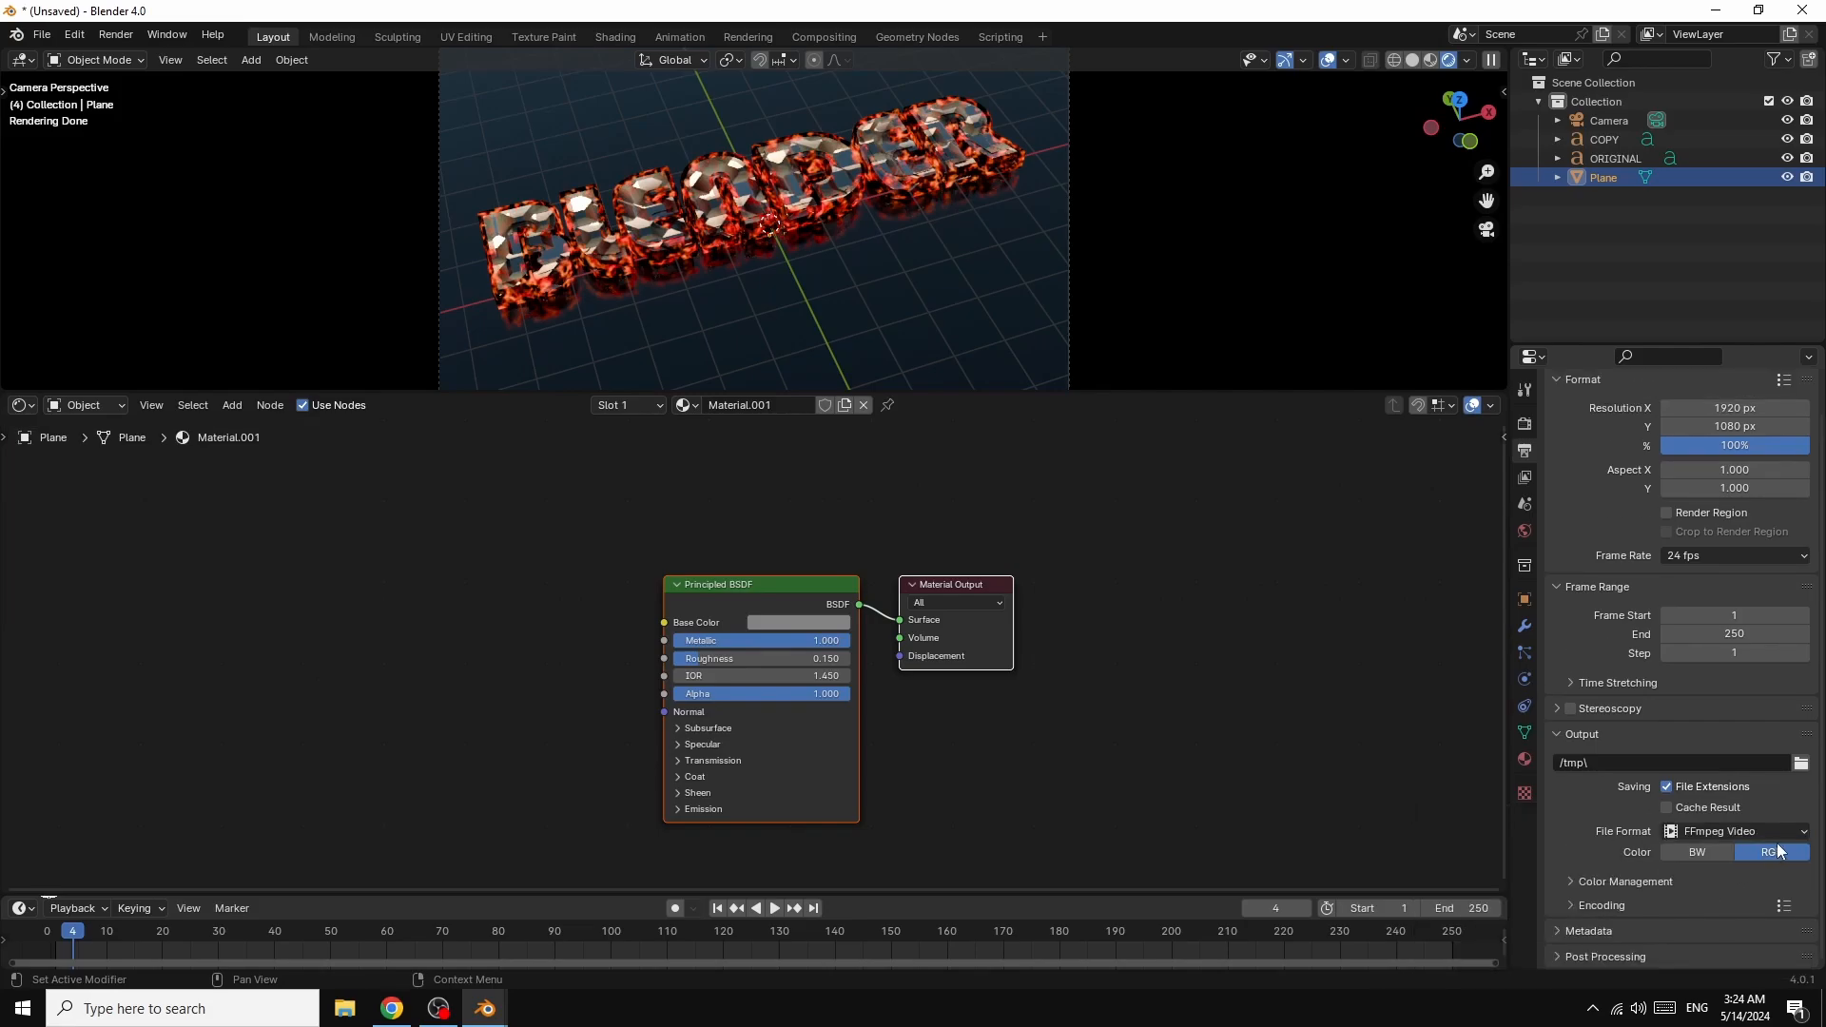
left_click(1573, 907)
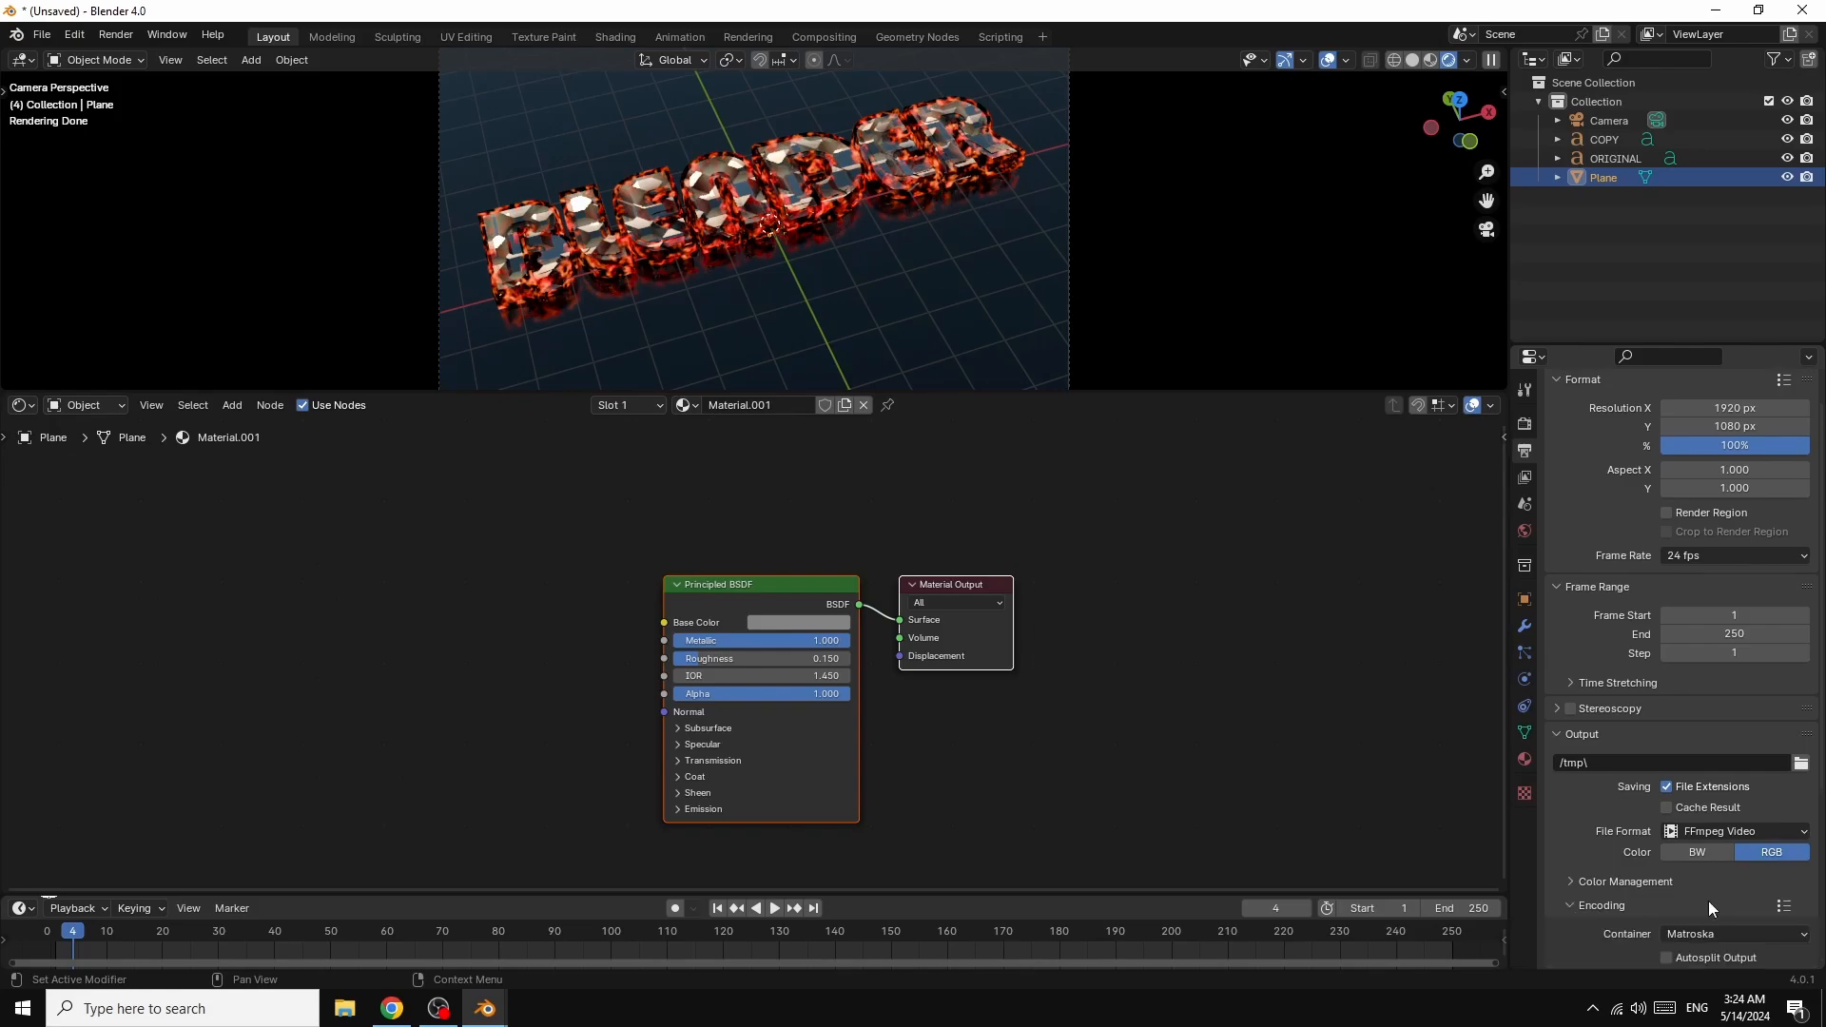
scroll(1708, 900, "down", 3)
left_click(1716, 824)
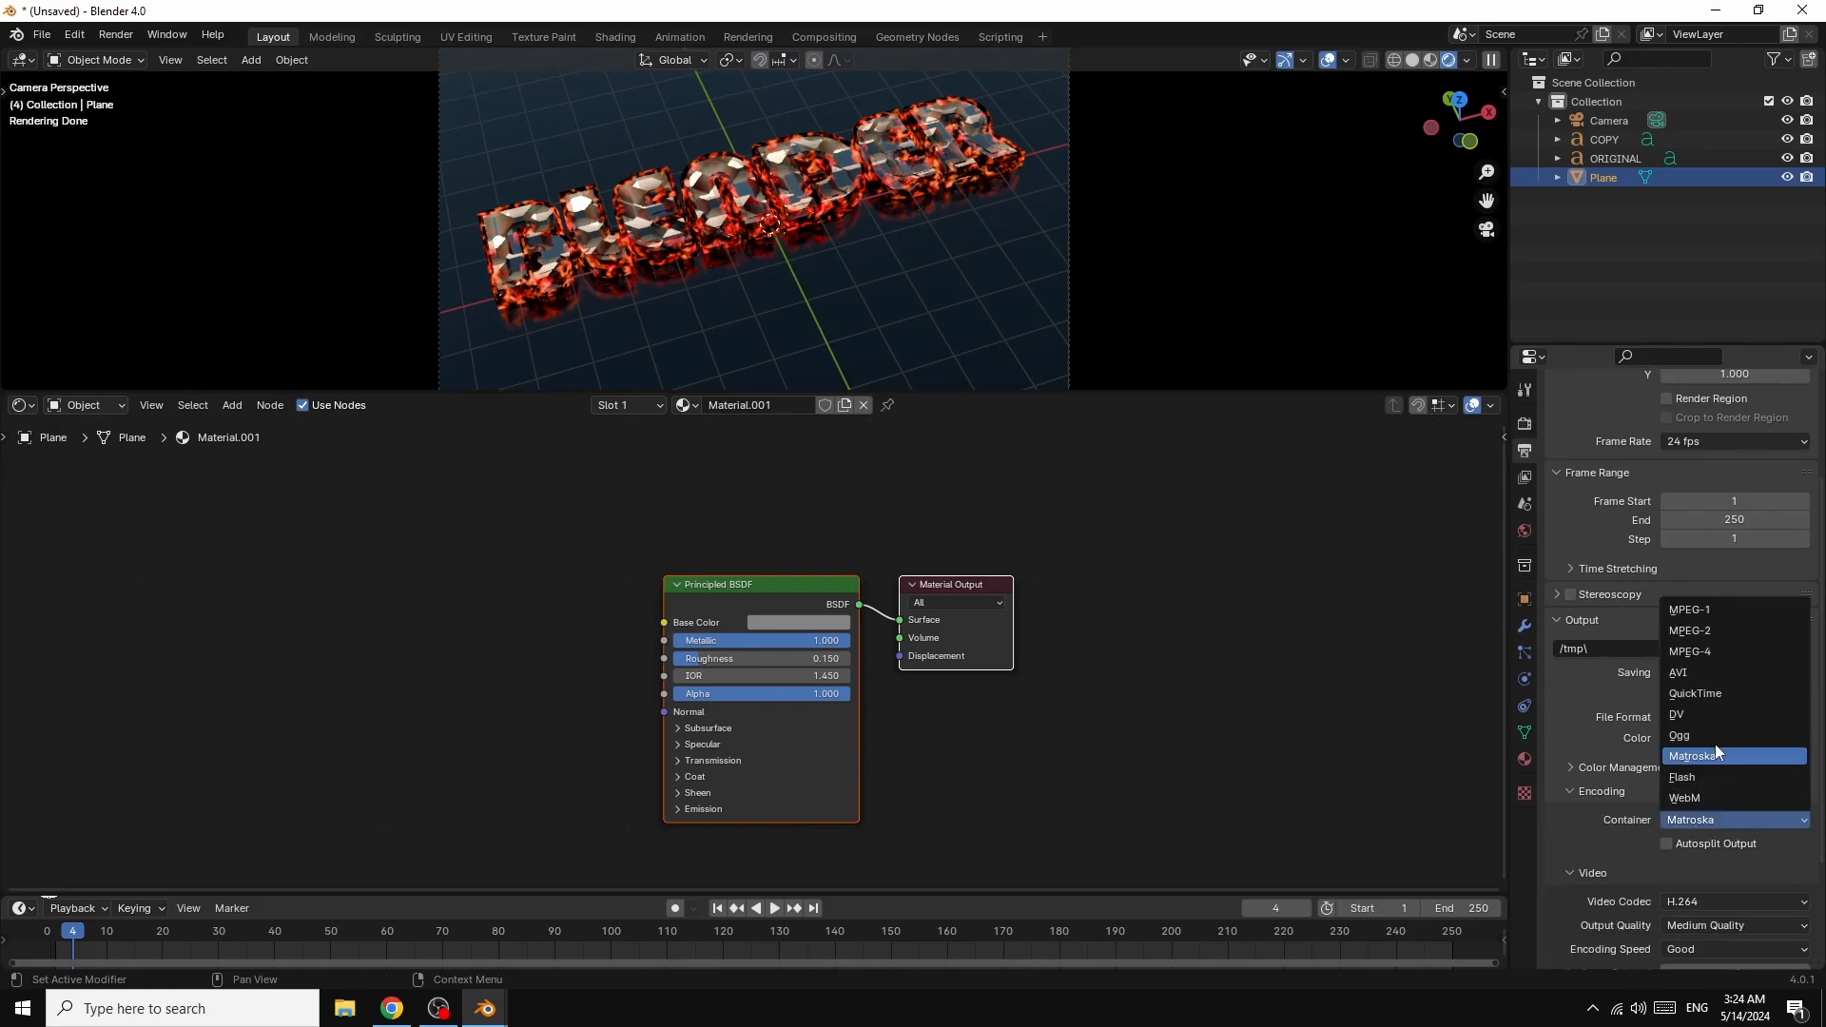
left_click(1702, 649)
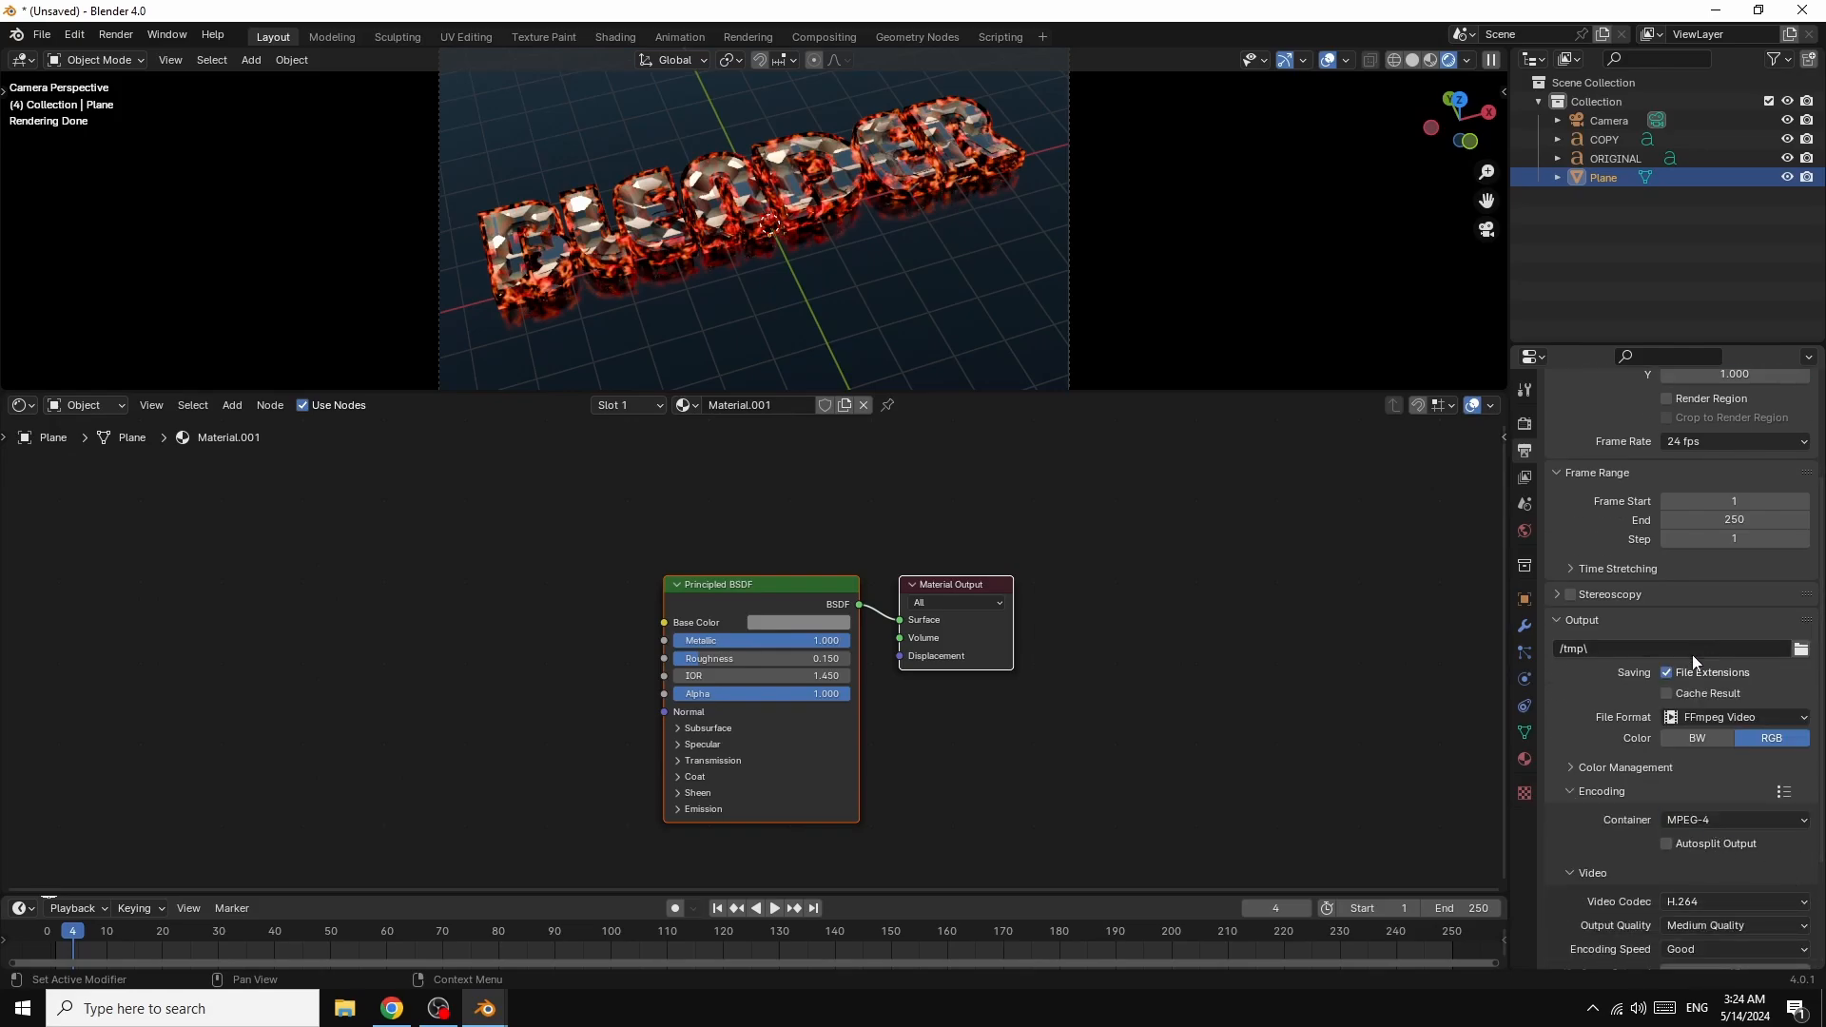
- Set the video encoding's Output Quality to High Quality
scroll(1716, 898, "down", 3)
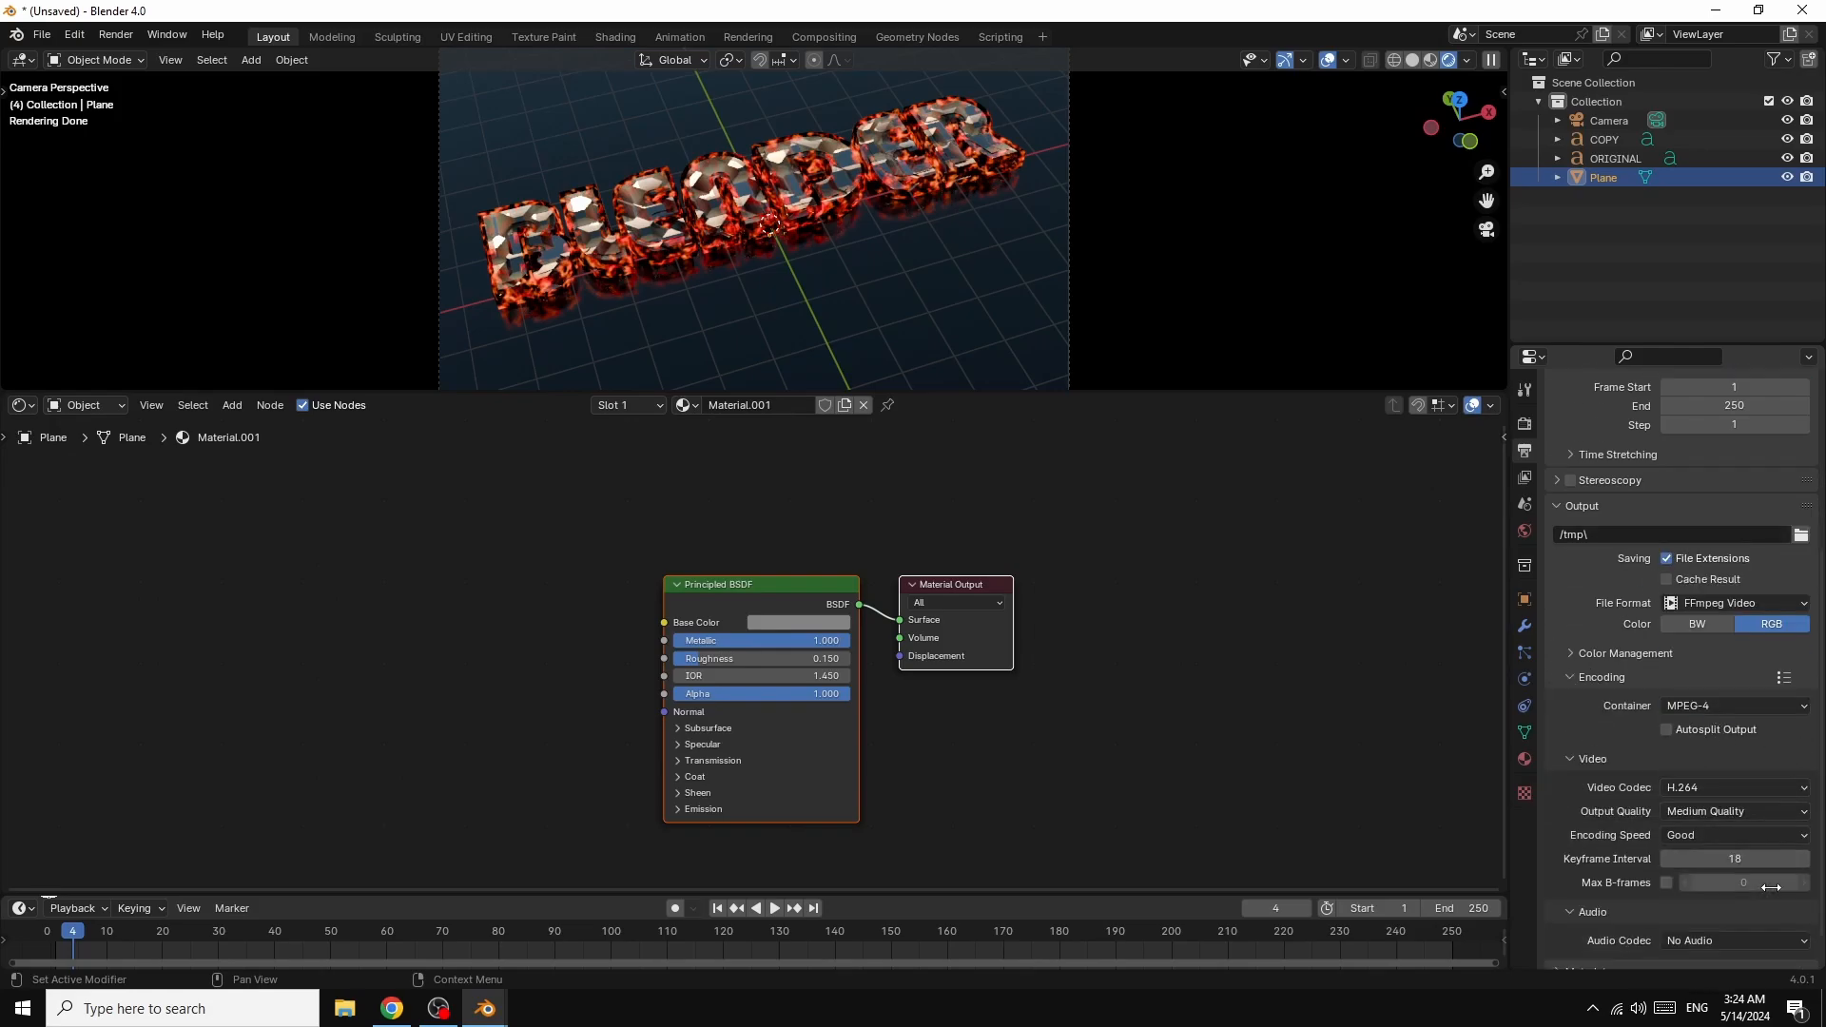
left_click(1716, 813)
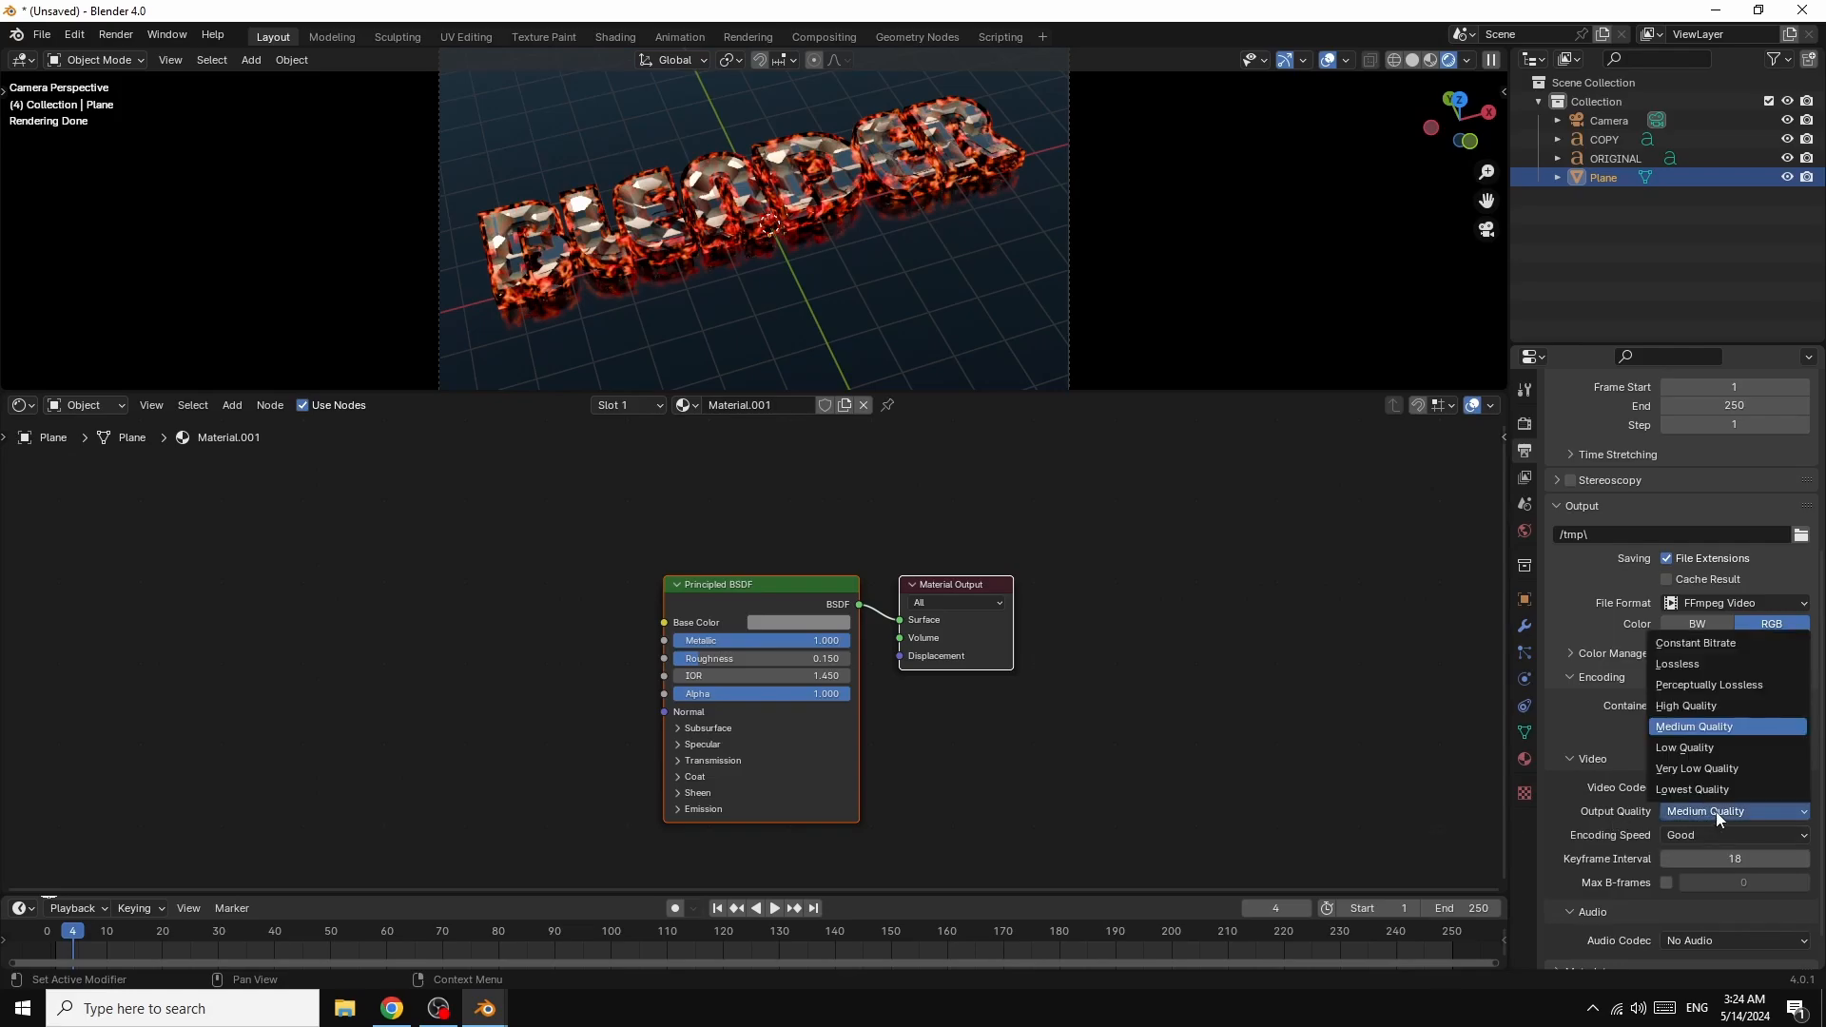
left_click(1697, 707)
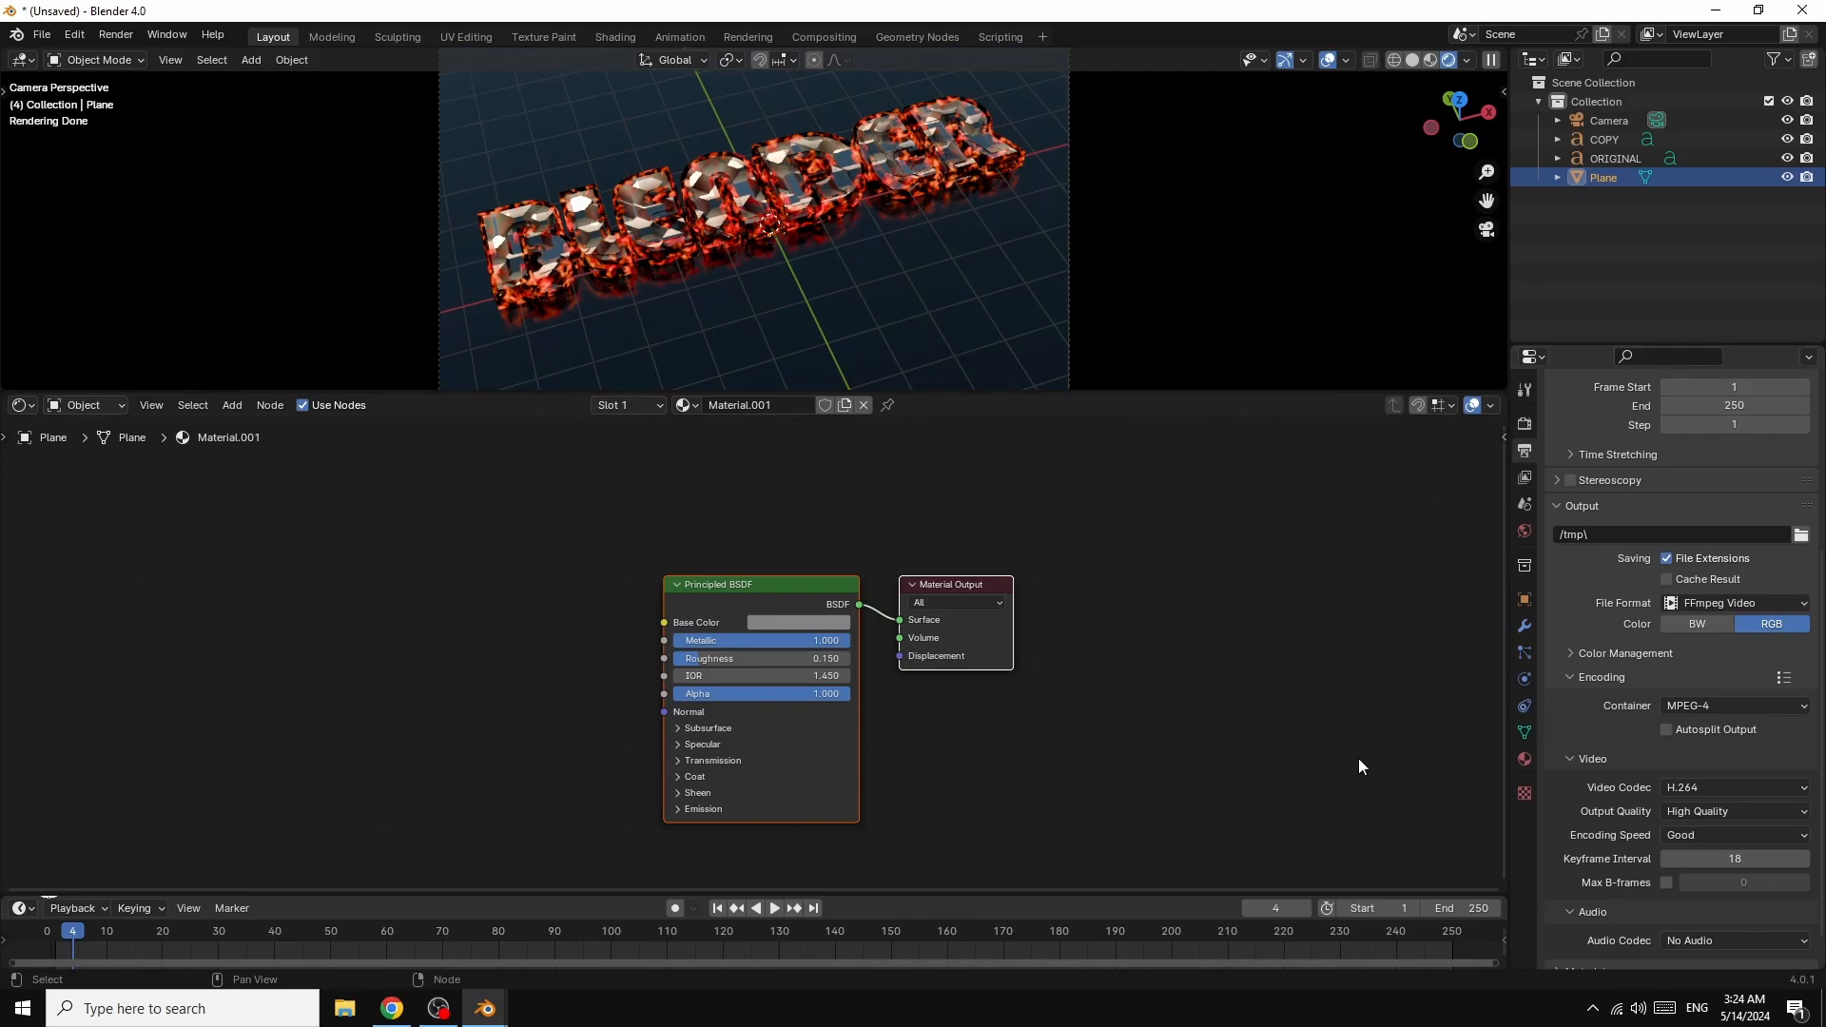
left_click(116, 36)
left_click(1280, 275)
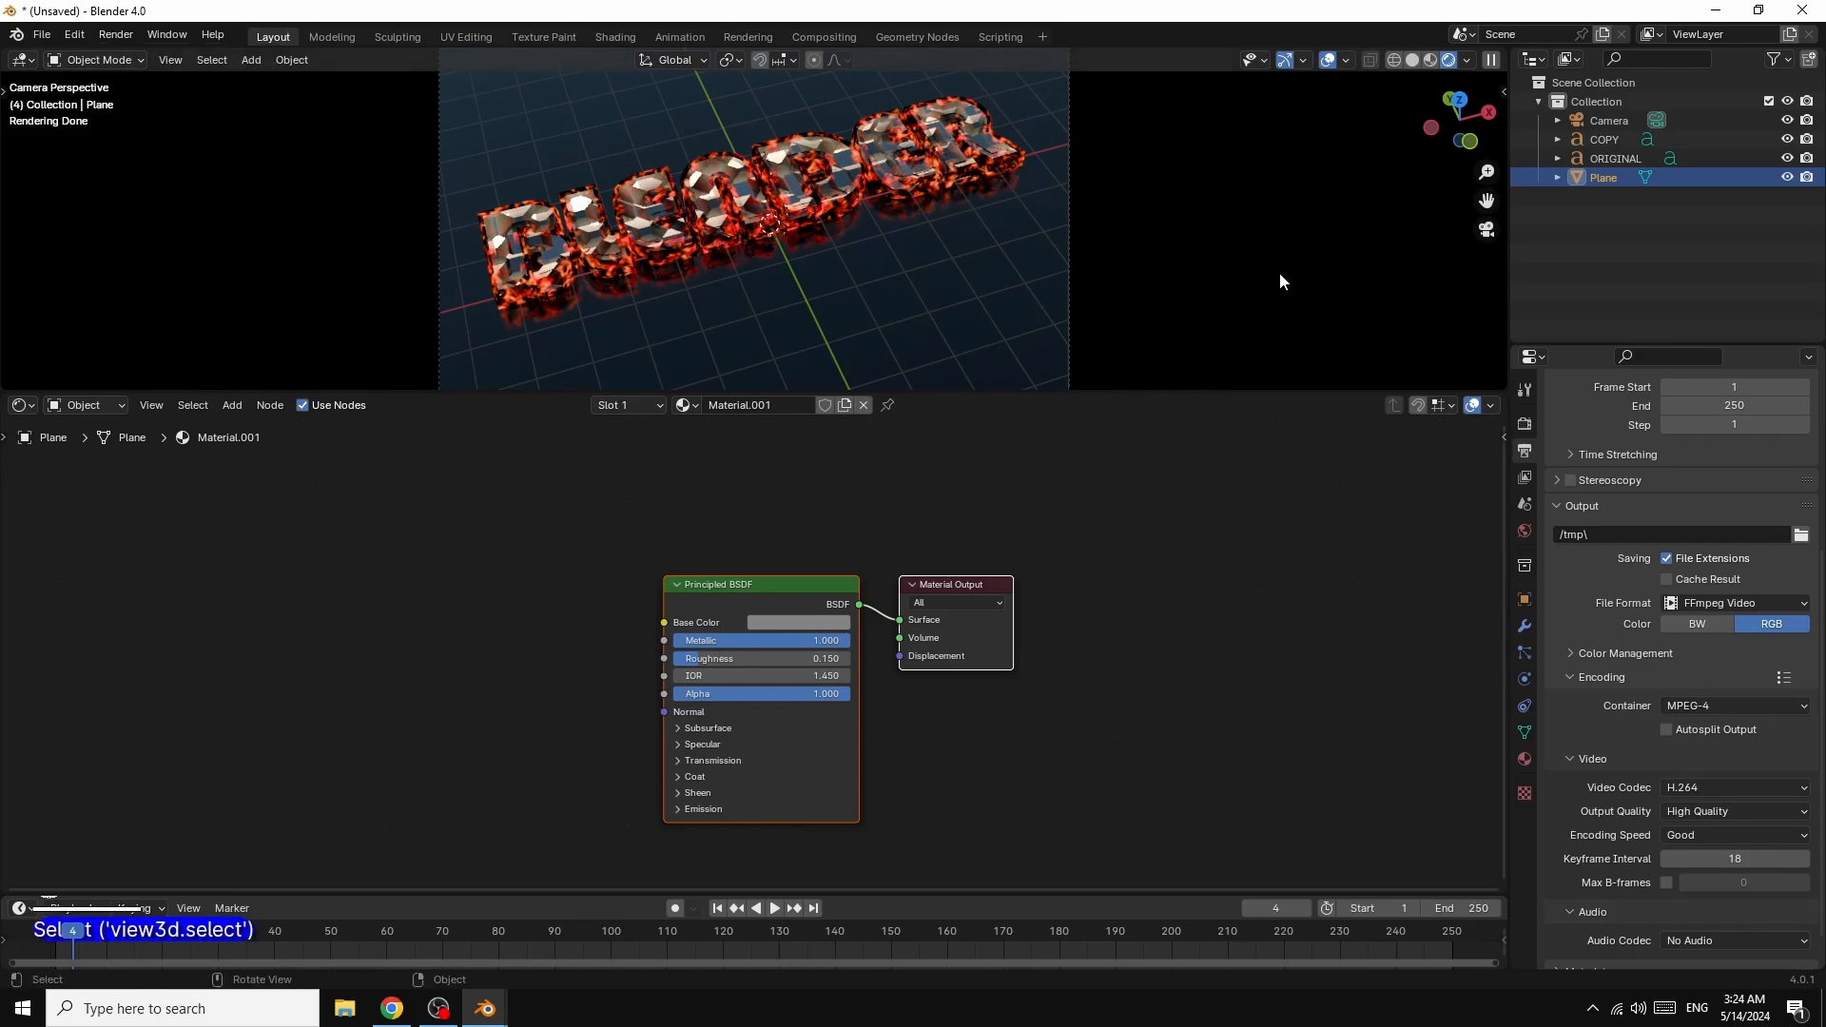